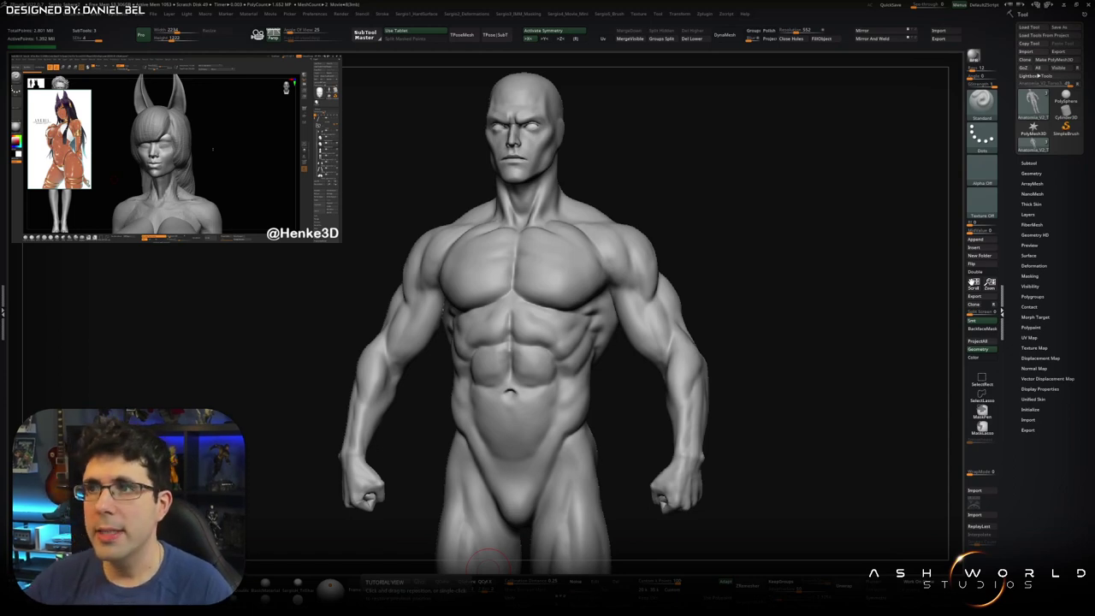
Step: Frame the whole figure front-on and turn on PolyFrame to show polygroup colours and wireframe
drag(487, 565, 507, 361)
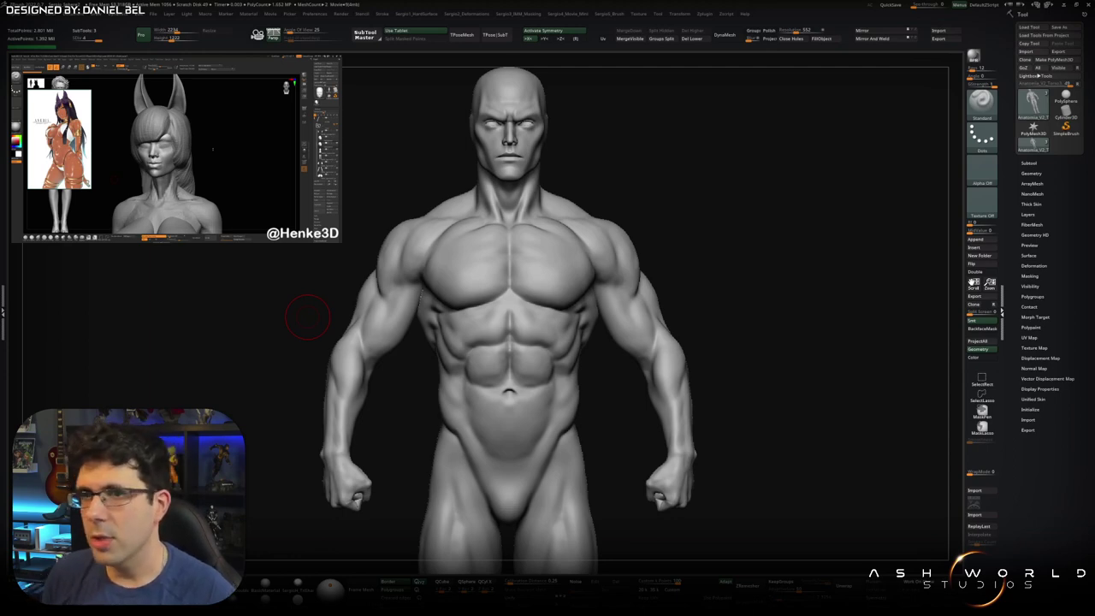
drag(307, 317, 568, 265)
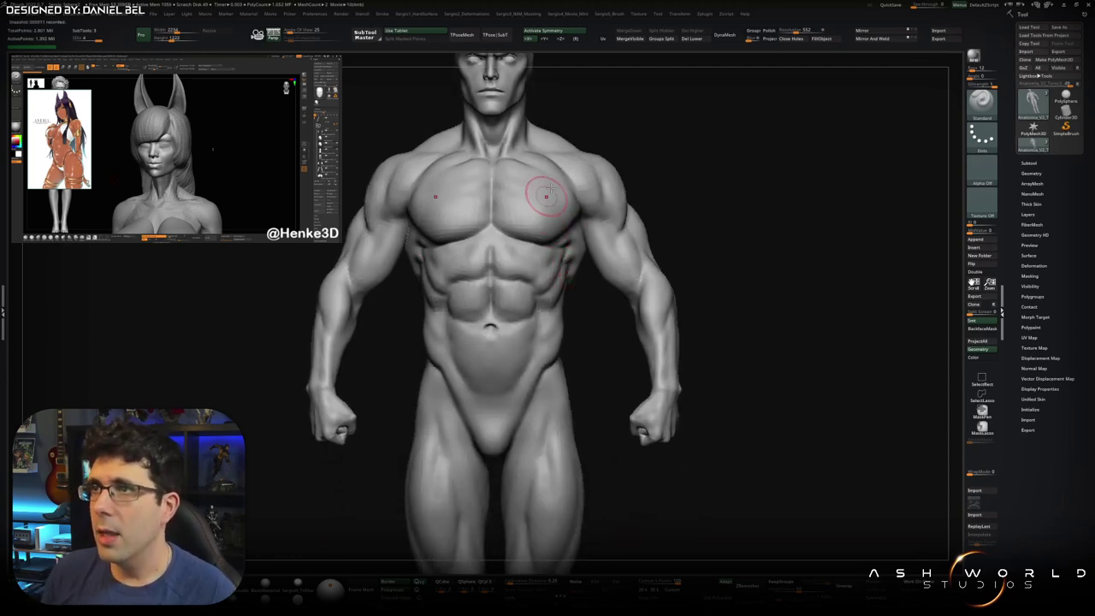
ctrl+right_drag(566, 220, 581, 265)
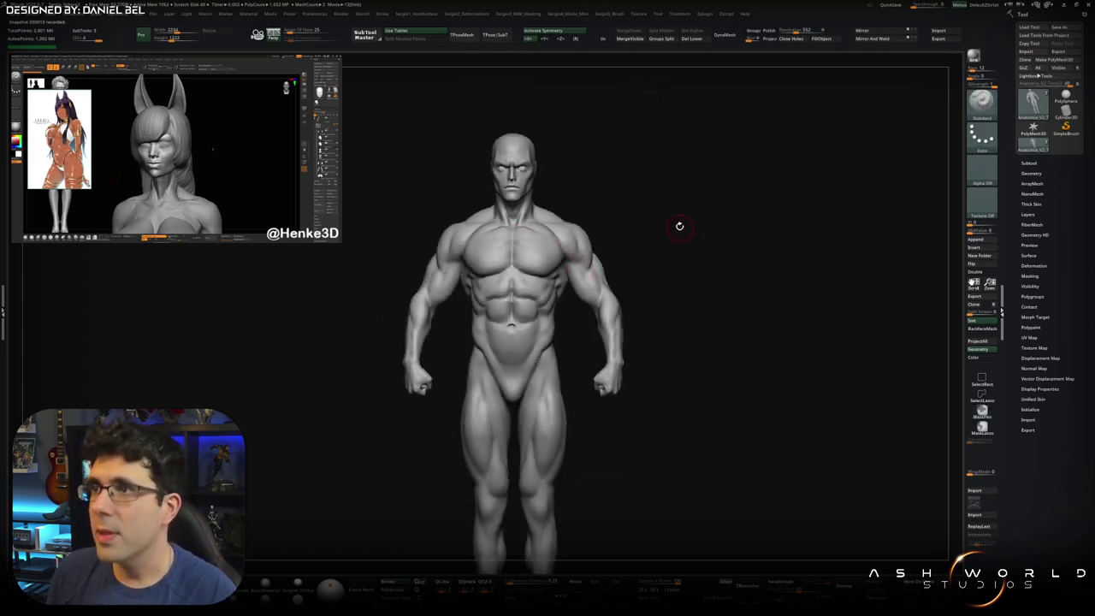
drag(680, 226, 669, 232)
drag(685, 196, 582, 233)
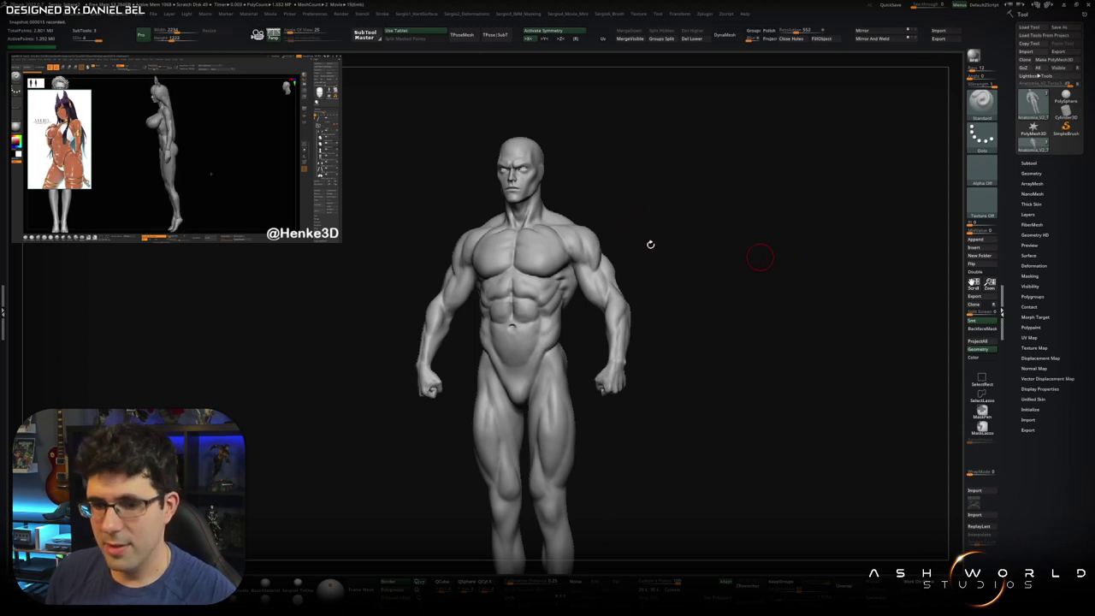
mouse_move(657, 264)
mouse_down()
mouse_move(641, 303)
mouse_move(537, 293)
mouse_move(555, 316)
mouse_up()
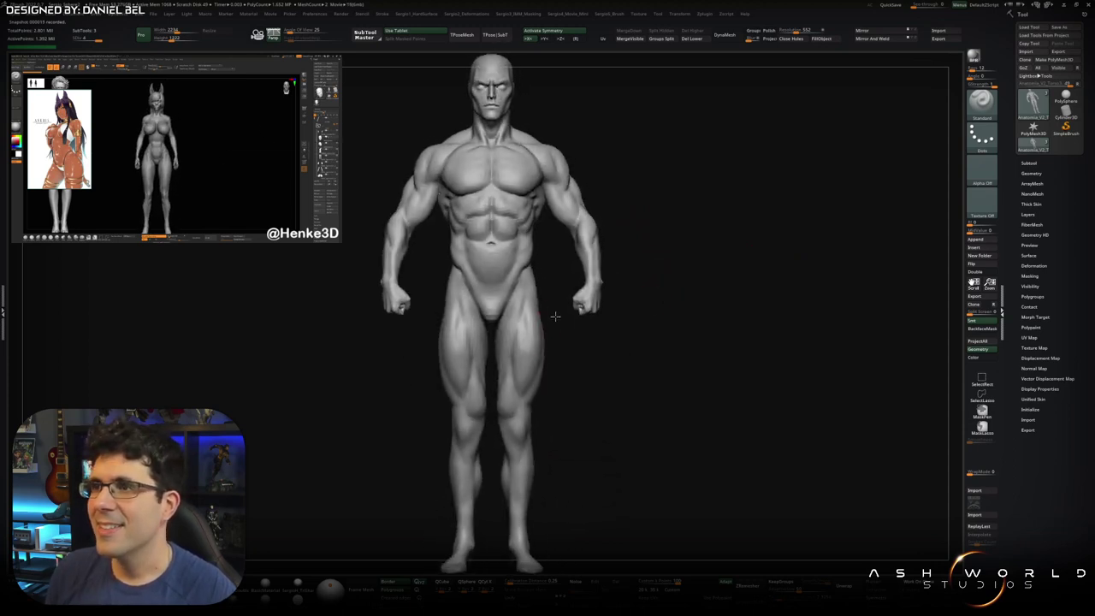
key(shift+f)
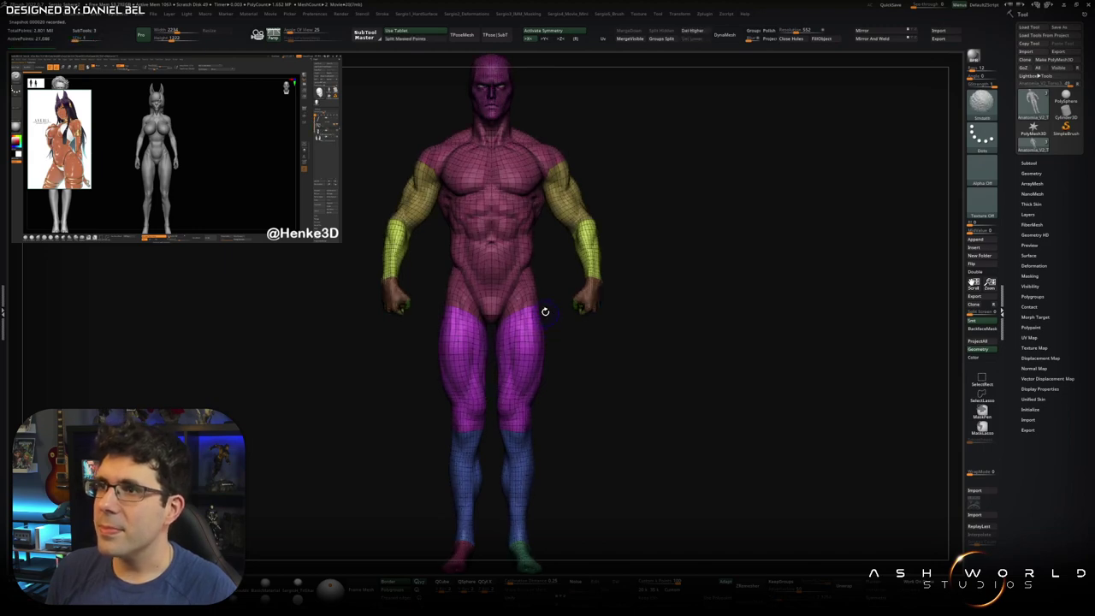
Step: Lasso-mask the pelvis and thighs, then clear that mask again
ctrl+right_drag(548, 315, 548, 239)
key(f)
ctrl+drag(559, 163, 453, 291)
click(982, 426)
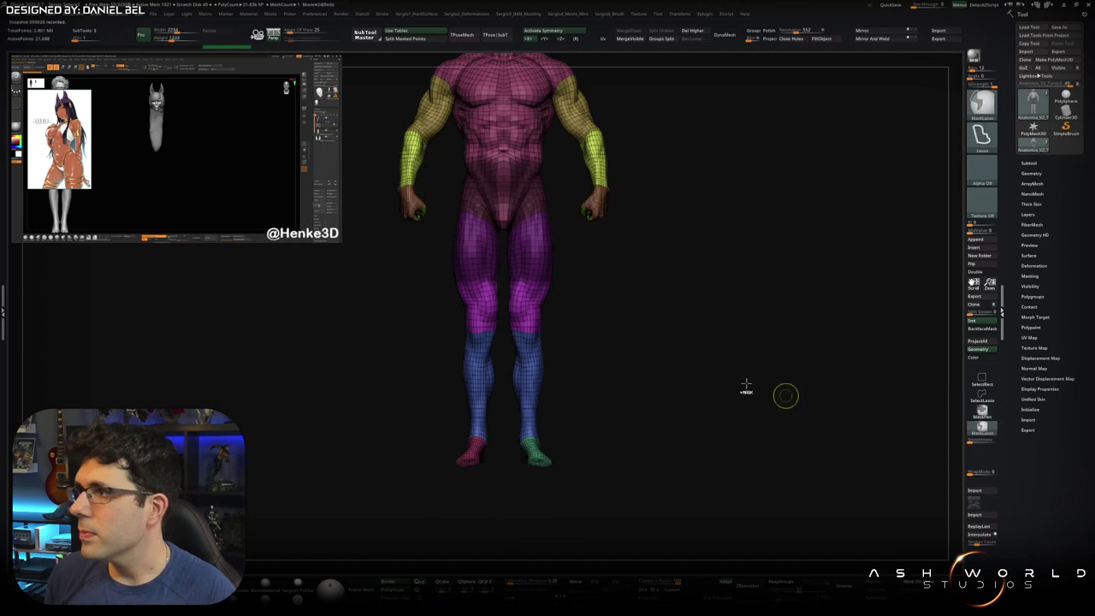
ctrl+click(581, 281)
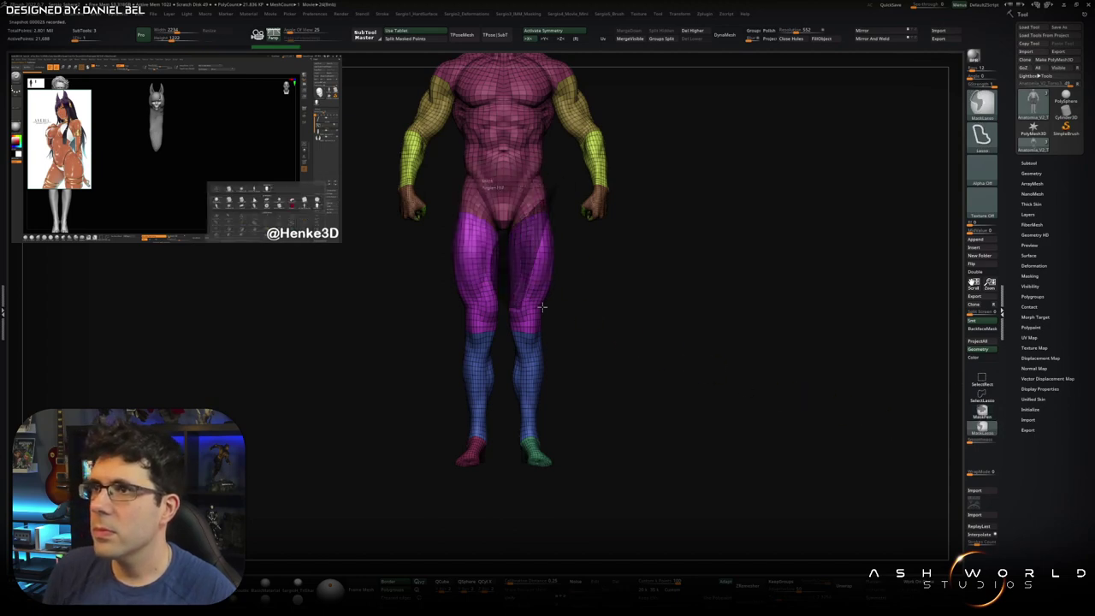
ctrl+drag(534, 205, 562, 286)
ctrl+click(567, 266)
Step: Mask all but the right hand and rotate the fist at the wrist with the gizmo, then clear the mask
mouse_move(606, 171)
alt+mouse_down()
mouse_move(587, 317)
mouse_move(666, 186)
mouse_move(655, 219)
alt+mouse_up()
ctrl+click(679, 208)
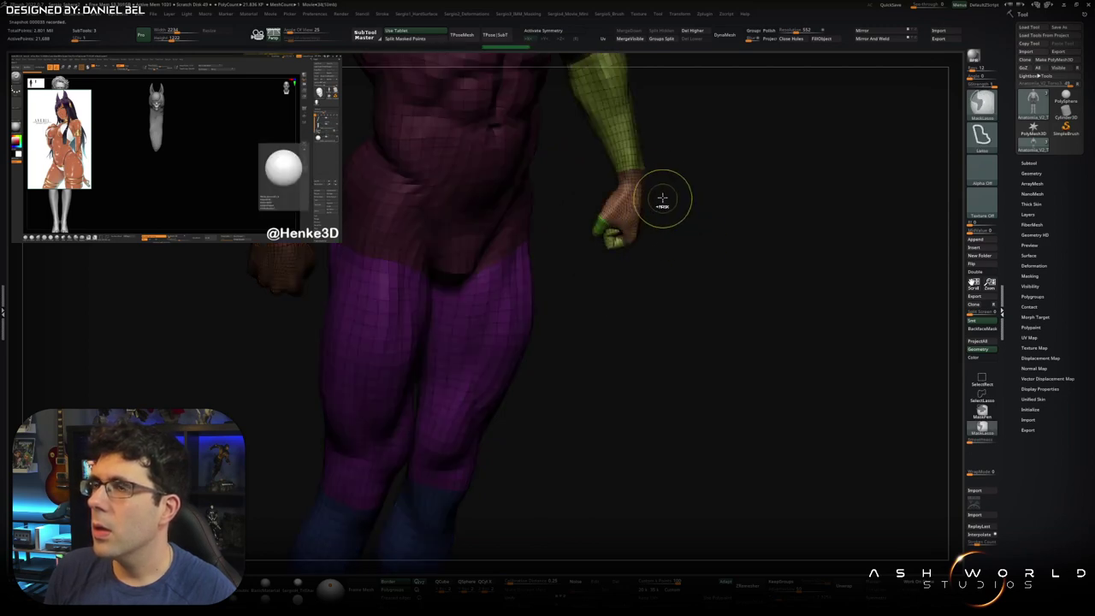
ctrl+click(645, 178)
key(w)
mouse_move(689, 172)
mouse_down()
mouse_move(684, 180)
mouse_move(693, 164)
mouse_move(632, 205)
mouse_move(666, 272)
mouse_move(641, 248)
mouse_move(650, 227)
mouse_move(649, 272)
mouse_move(610, 294)
mouse_move(672, 286)
mouse_move(616, 306)
mouse_move(615, 293)
mouse_move(708, 262)
mouse_up()
ctrl+click(680, 260)
mouse_move(628, 301)
ctrl+mouse_down()
mouse_move(710, 279)
mouse_move(682, 303)
mouse_move(718, 291)
mouse_move(690, 288)
mouse_move(664, 303)
ctrl+mouse_up()
Step: Re-mask so only the right hand is free and rotate the fist again, checking it from several angles
key(ctrl)
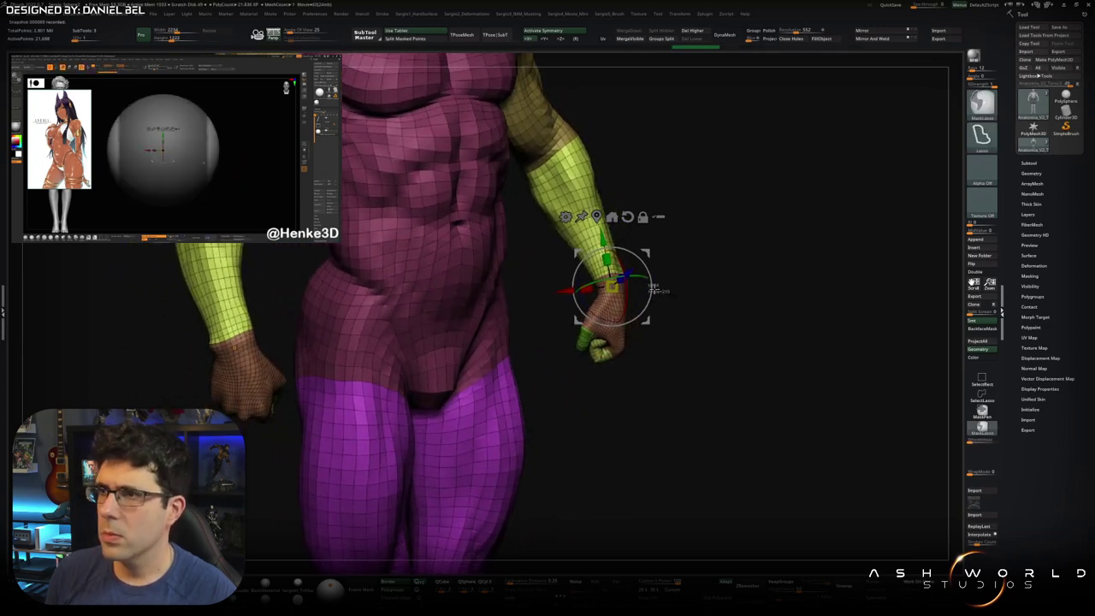
key(q)
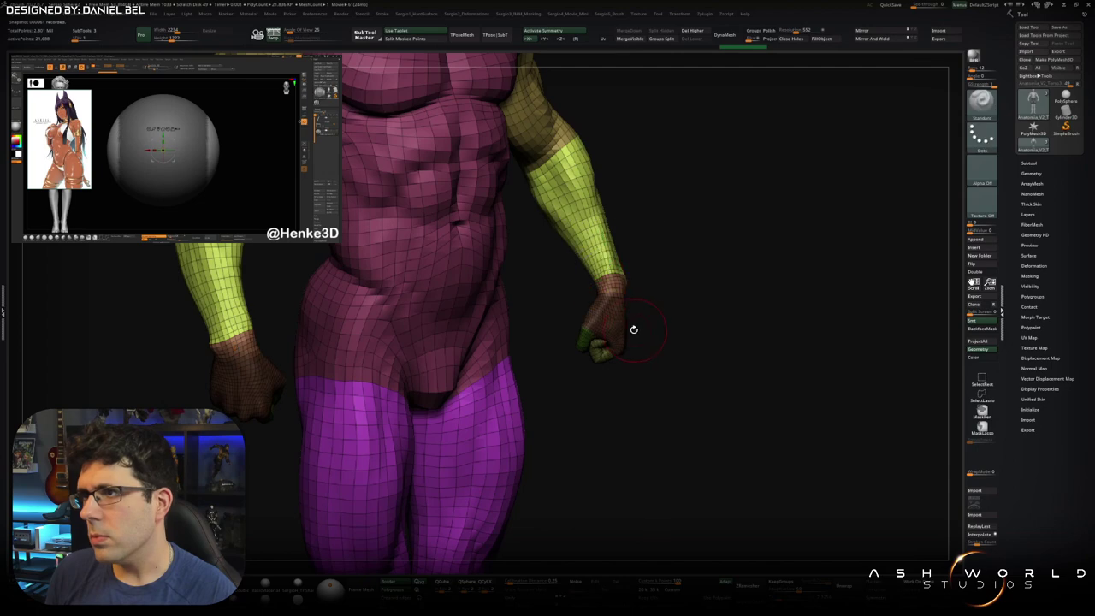
ctrl+click(641, 311)
mouse_move(675, 306)
mouse_down()
mouse_move(677, 315)
mouse_move(650, 291)
mouse_move(677, 301)
mouse_move(691, 282)
mouse_move(709, 293)
mouse_move(677, 320)
mouse_move(696, 281)
mouse_move(700, 299)
mouse_move(711, 290)
mouse_move(714, 330)
mouse_move(706, 323)
mouse_up()
key(w)
key(q)
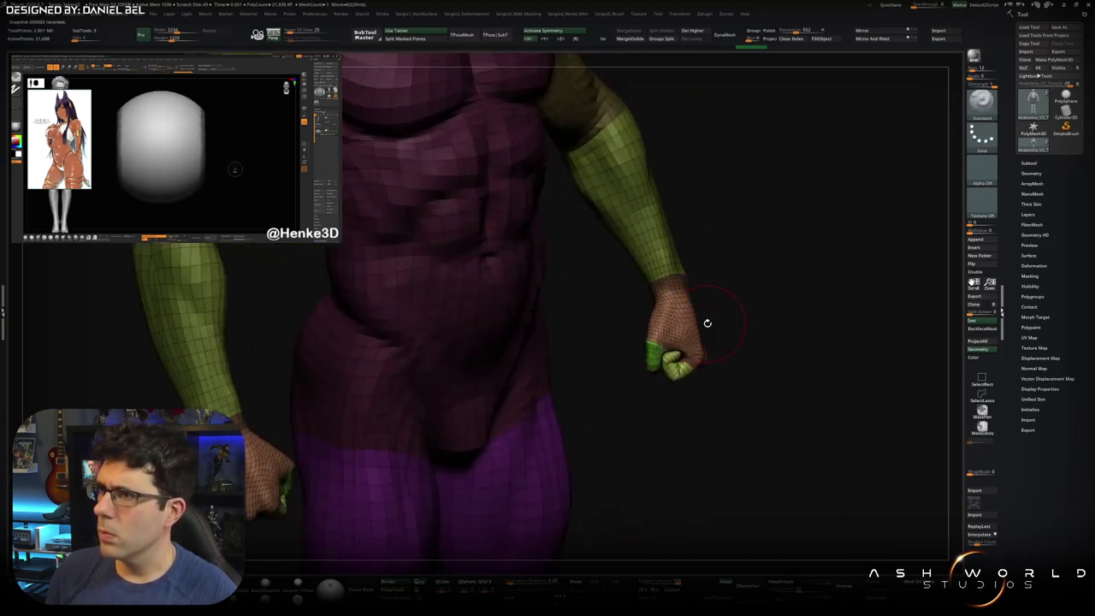
key(w)
mouse_move(744, 385)
mouse_down()
mouse_move(863, 382)
mouse_move(753, 342)
mouse_move(660, 275)
mouse_move(582, 310)
mouse_up()
Step: Return to Draw mode and reframe the full body front-on
key(q)
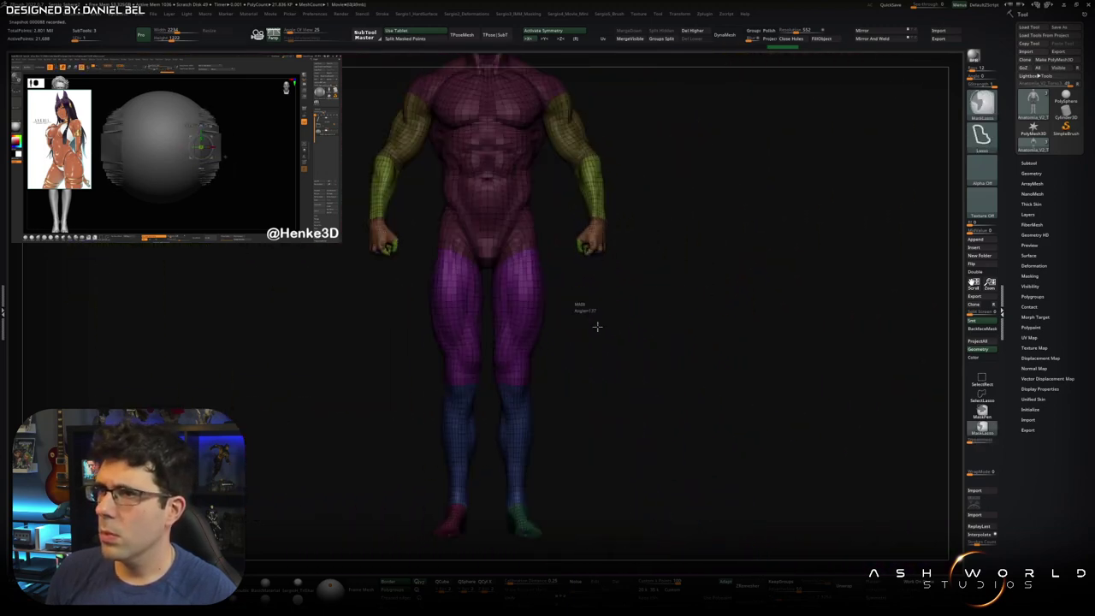
key(b)
key(m)
key(v)
ctrl+right_drag(520, 276, 548, 221)
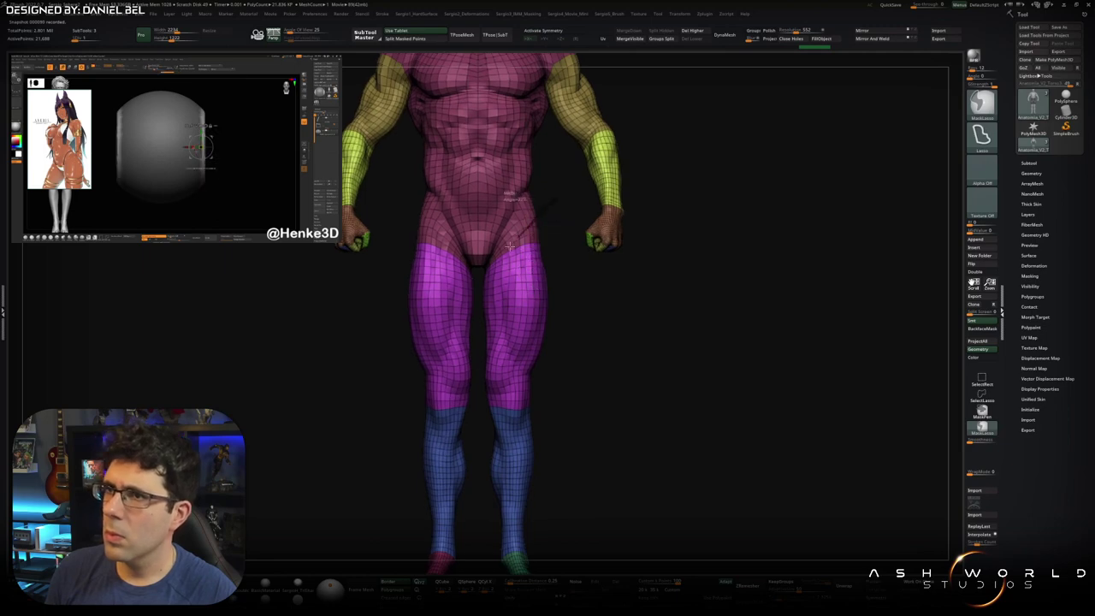
Step: Isolate the thighs, then the lower legs, giving each its own polygroup with Ctrl+W
alt+drag(587, 420, 621, 311)
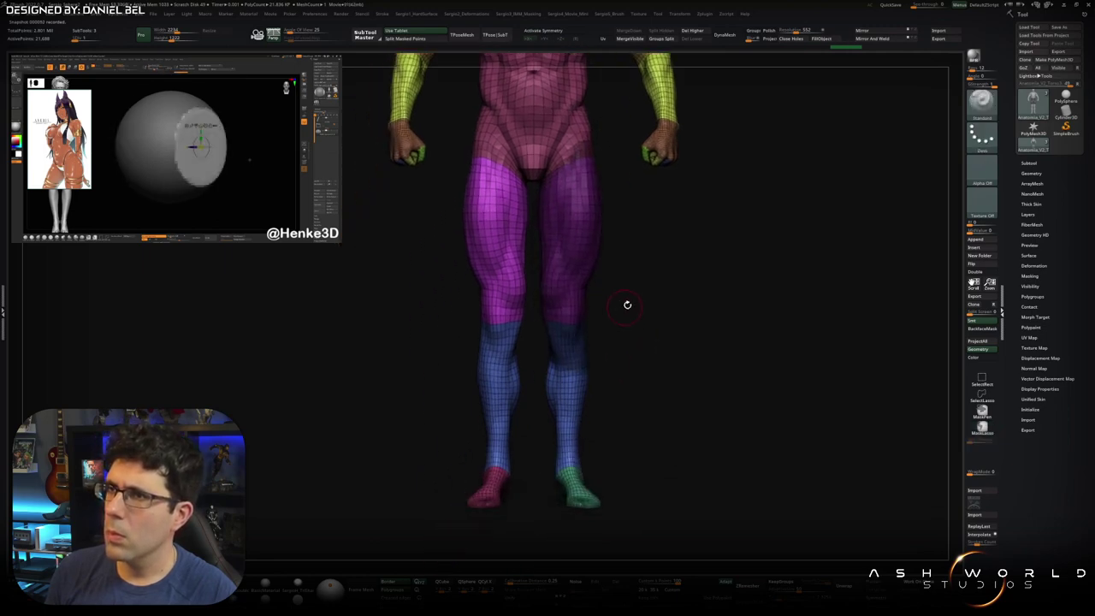
key(f)
ctrl+shift+click(577, 305)
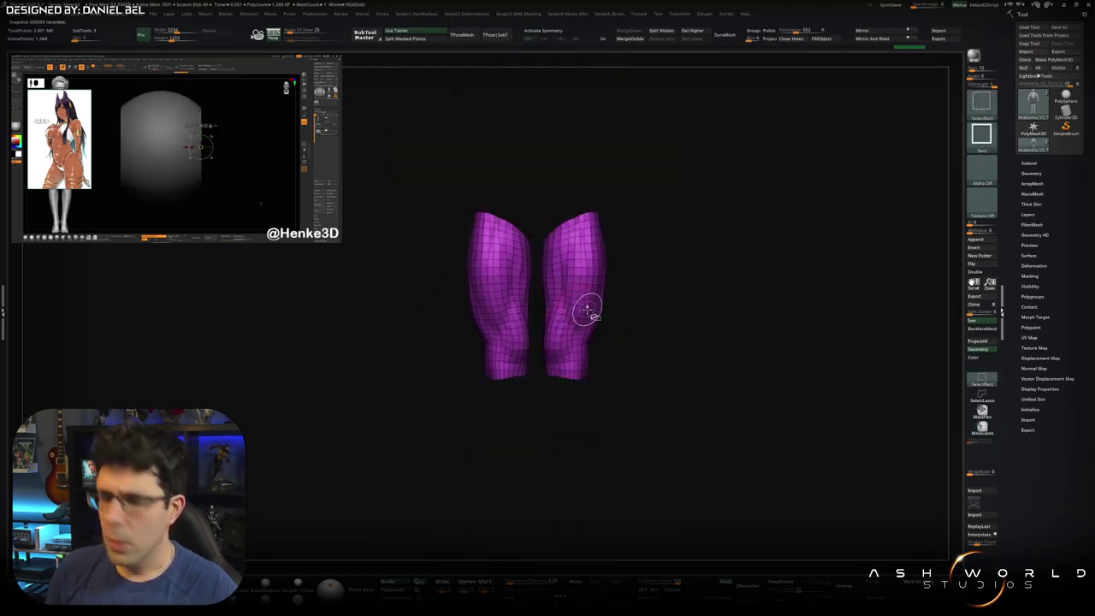
key(ctrl+w)
ctrl+shift+click(615, 316)
ctrl+shift+click(581, 412)
key(ctrl+w)
ctrl+shift+click(618, 407)
alt+drag(618, 407, 589, 269)
ctrl+shift+click(582, 325)
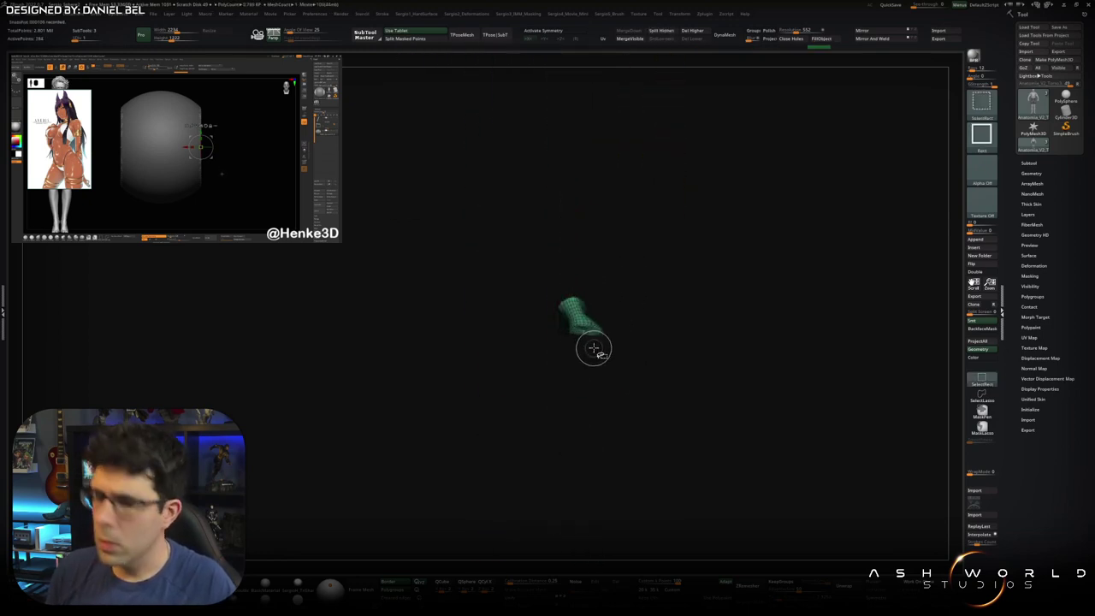
ctrl+shift+click(623, 325)
drag(623, 313, 620, 332)
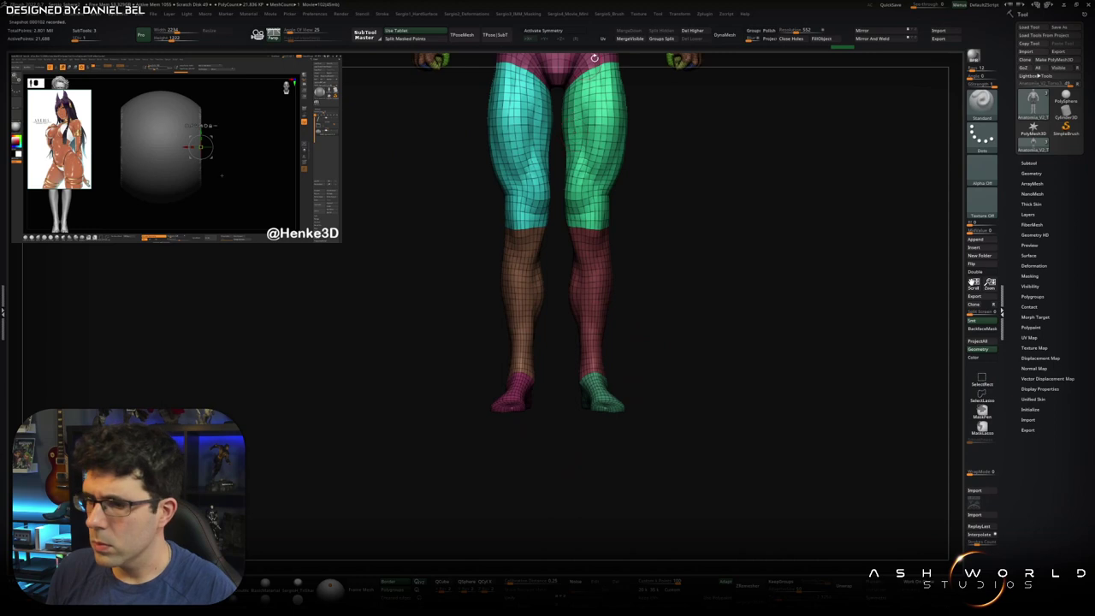
Step: Lasso-mask around the right shin, invert the mask so only the shin is free, and turn off PolyFrame
alt+drag(563, 209, 573, 266)
alt+drag(553, 215, 564, 264)
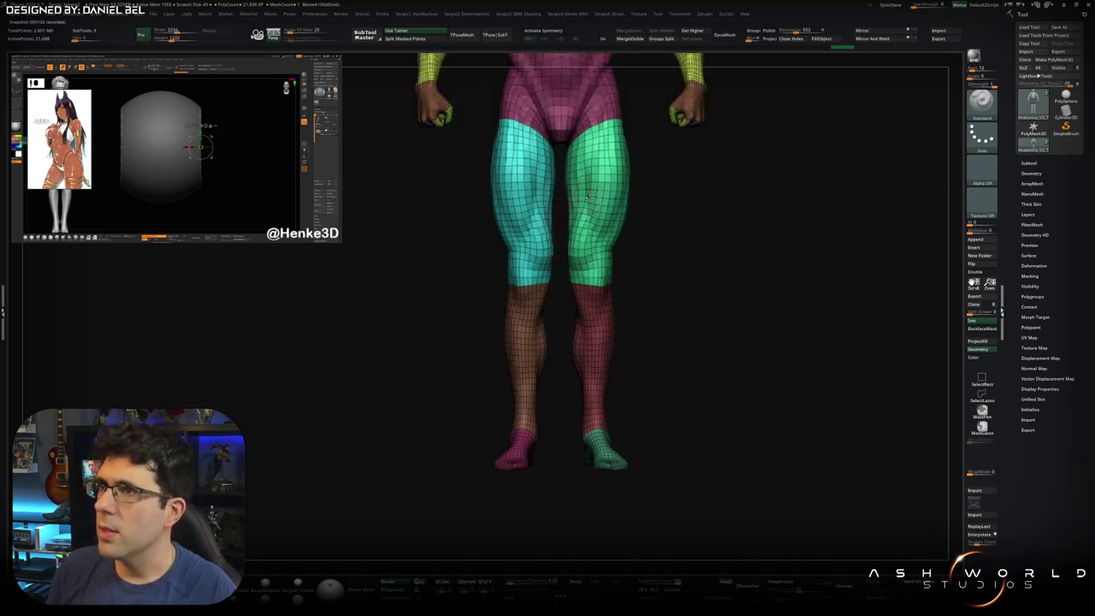
alt+drag(589, 197, 553, 286)
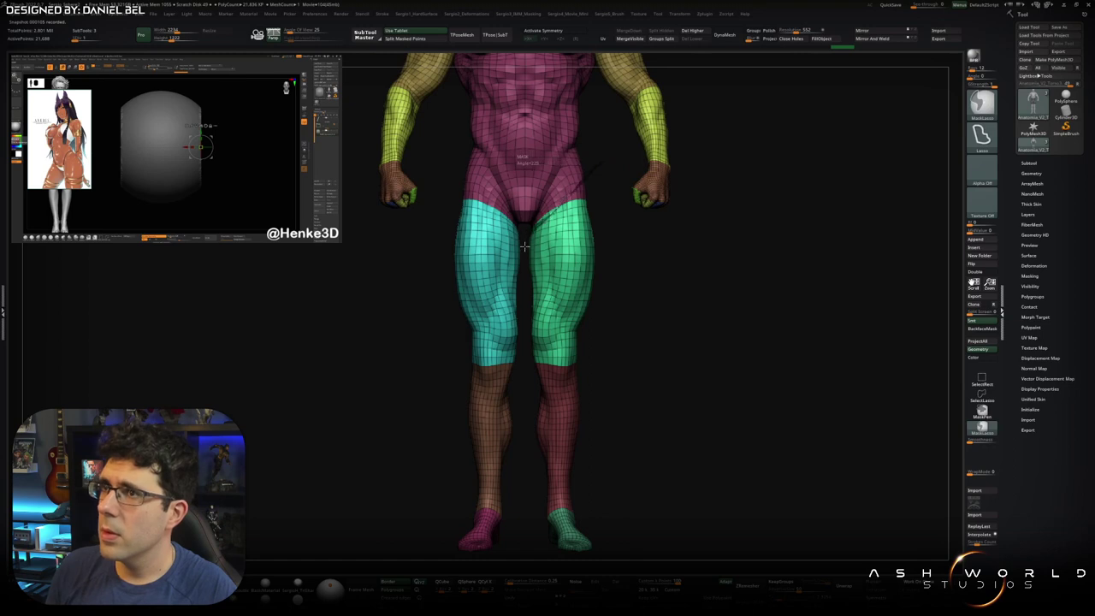
ctrl+drag(524, 247, 600, 426)
alt+drag(615, 341, 600, 206)
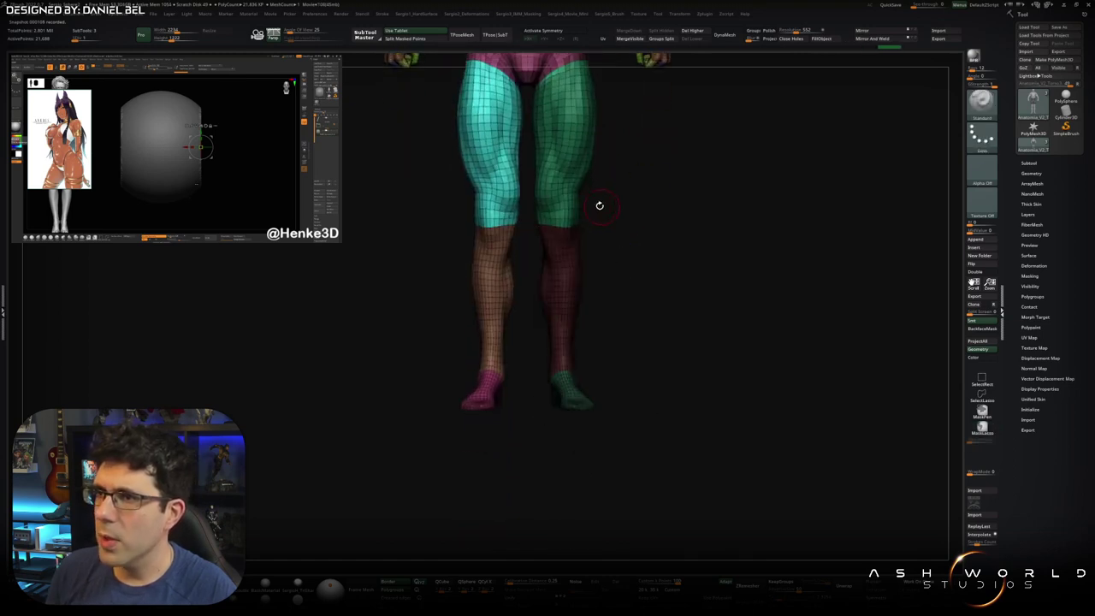
mouse_move(606, 268)
alt+mouse_down()
mouse_move(636, 325)
mouse_move(561, 382)
mouse_move(539, 368)
mouse_move(630, 362)
mouse_move(627, 300)
mouse_move(599, 316)
alt+mouse_up()
key(shift+f)
ctrl+click(603, 364)
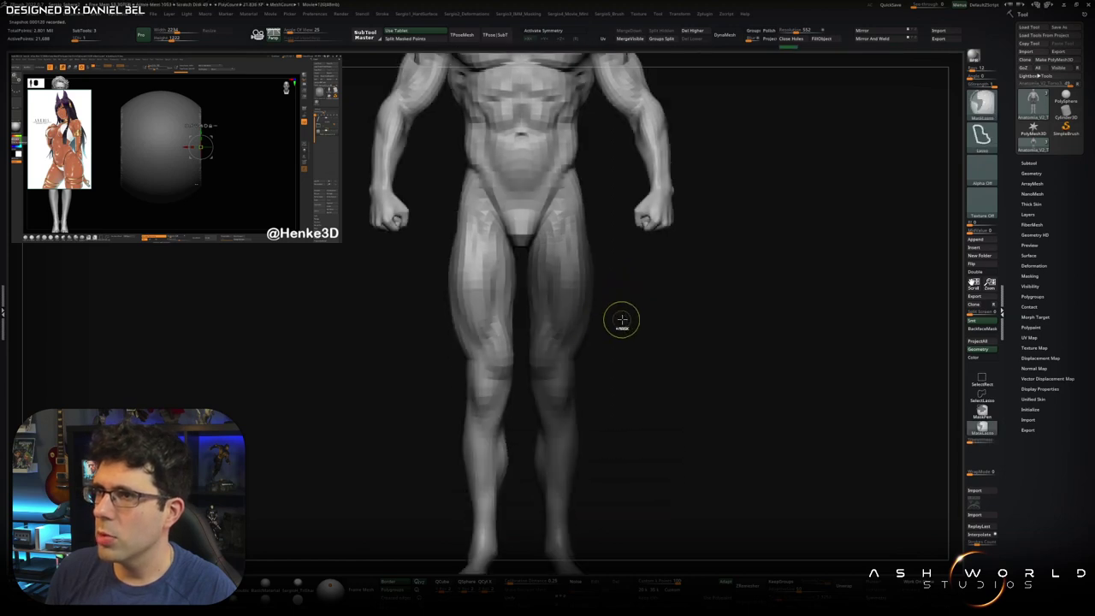
Step: Place the Gizmo 3D pivot at the hip joint and orbit out to view the leg from the side
ctrl+click(620, 320)
key(w)
shift+drag(667, 222, 608, 208)
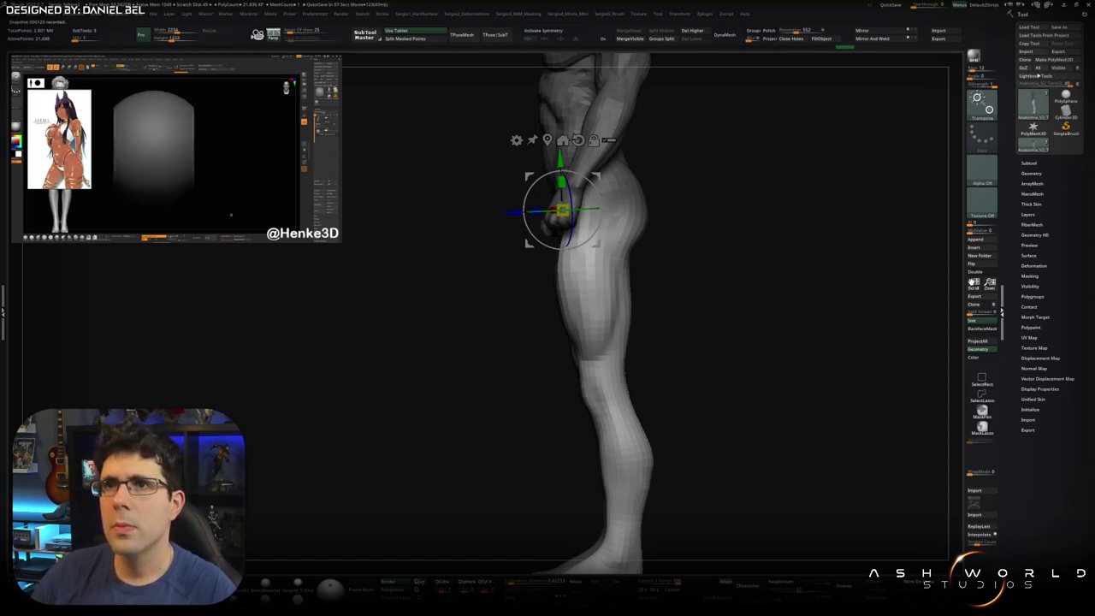
drag(668, 243, 785, 237)
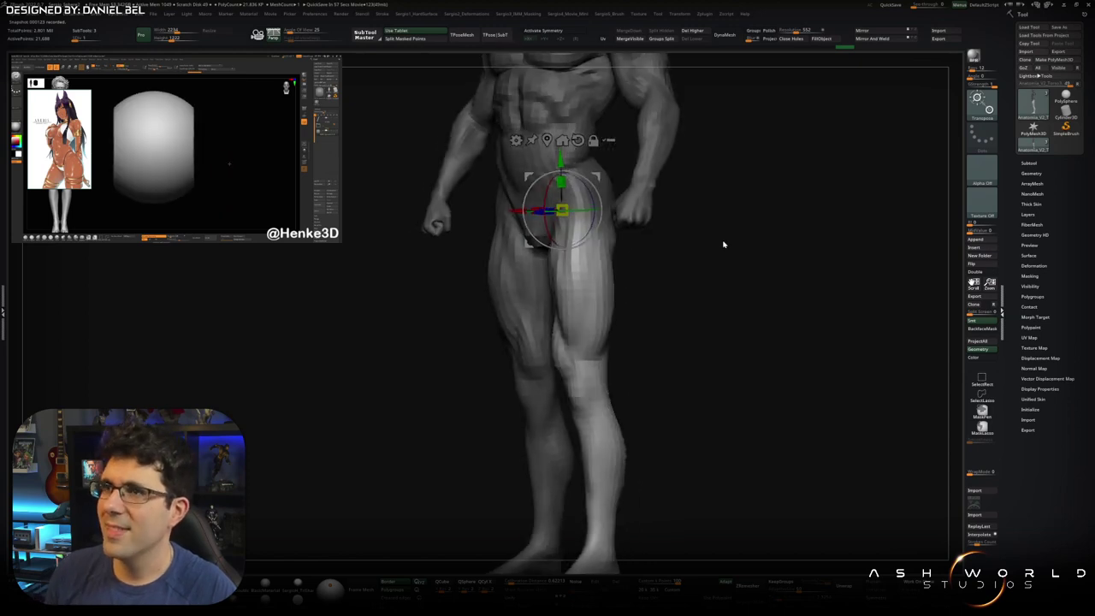
mouse_move(716, 257)
mouse_down()
mouse_move(630, 262)
mouse_move(529, 233)
mouse_up()
alt+drag(540, 189, 614, 212)
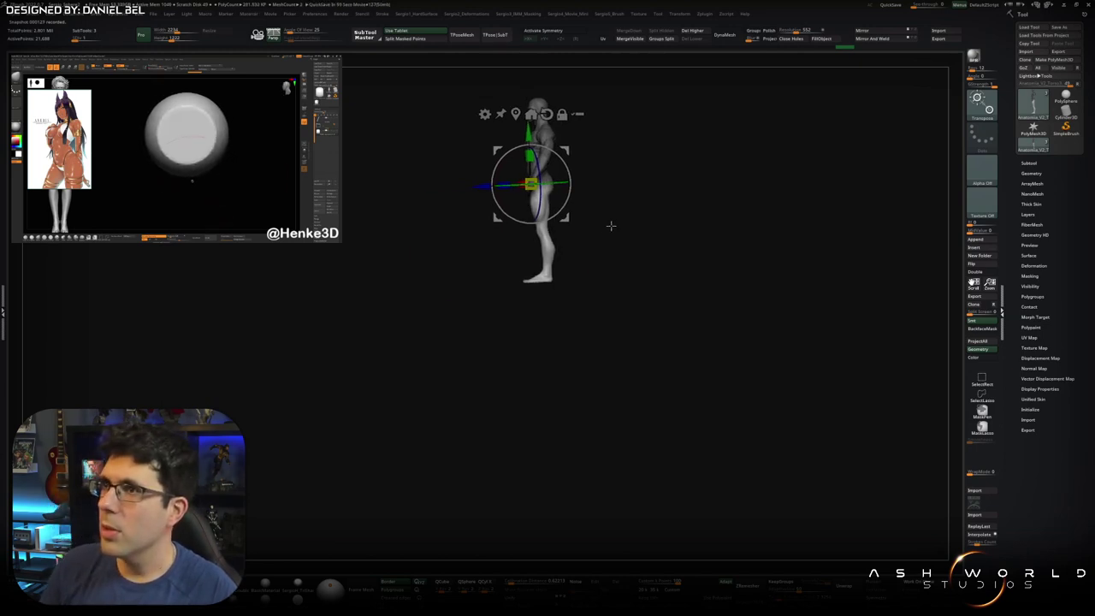
key(space)
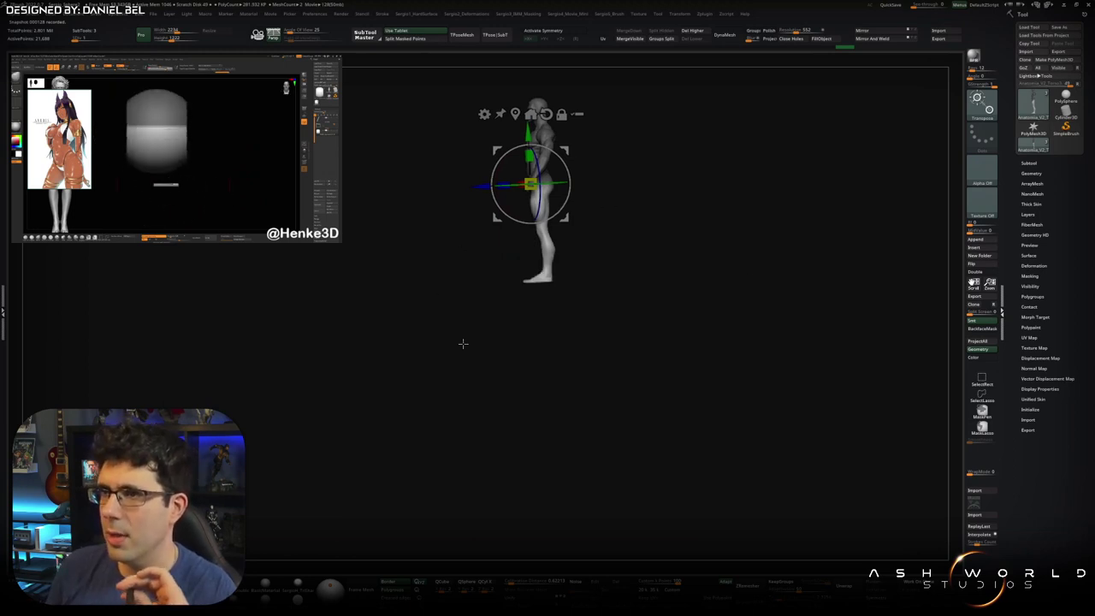
key(ctrl)
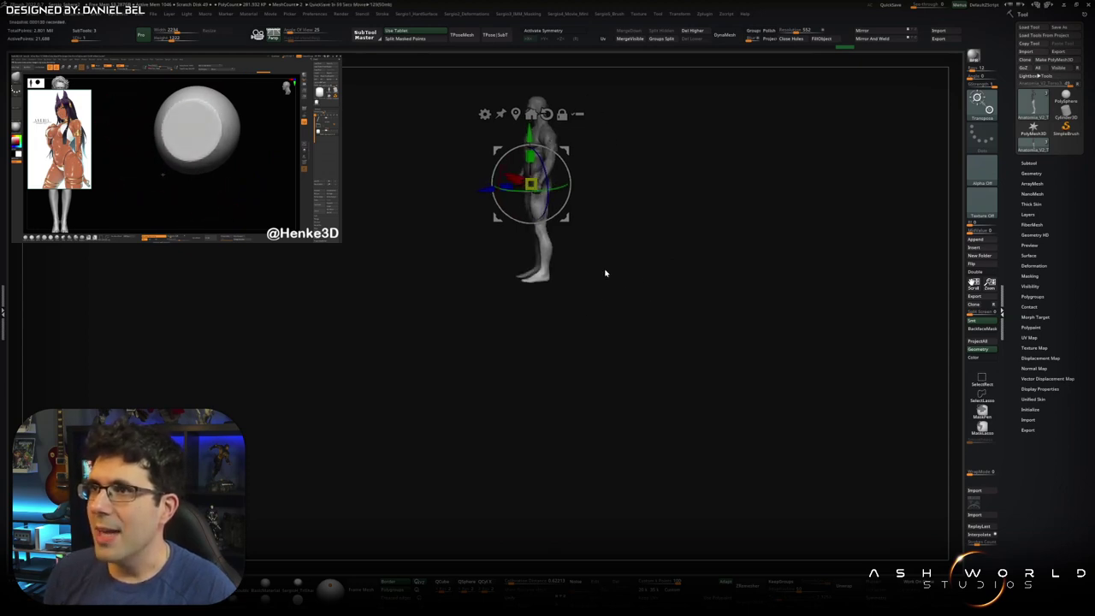
Step: Nudge the right leg at the hip with the gizmo, checking it from a front view
alt+drag(606, 272, 599, 402)
scroll(530, 294, up, 5)
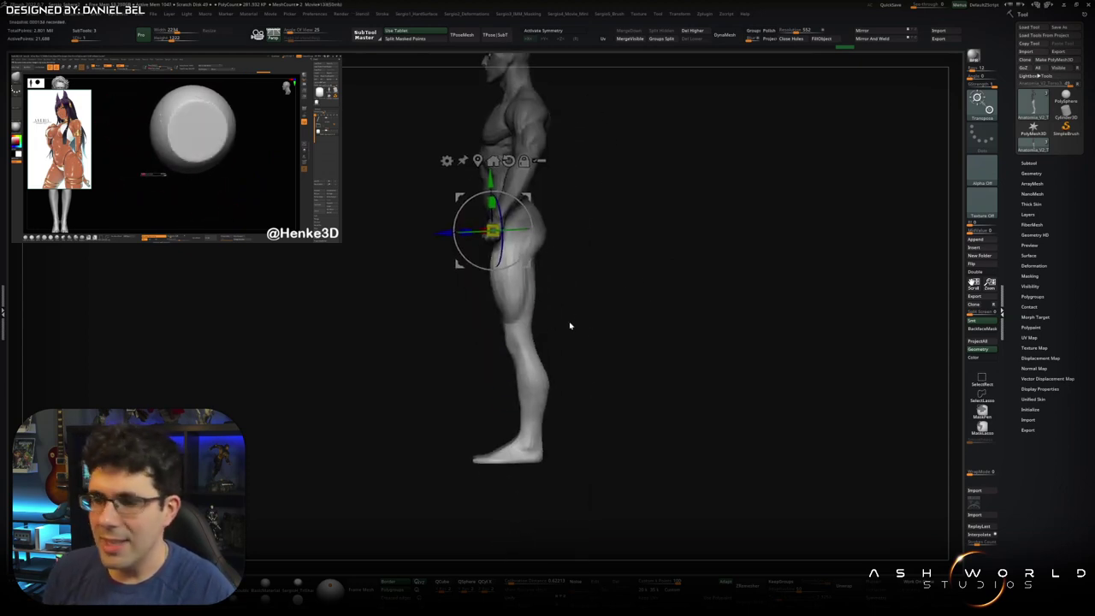
mouse_move(570, 320)
alt+mouse_down()
mouse_move(562, 348)
mouse_move(589, 317)
mouse_move(577, 270)
mouse_move(556, 274)
alt+mouse_up()
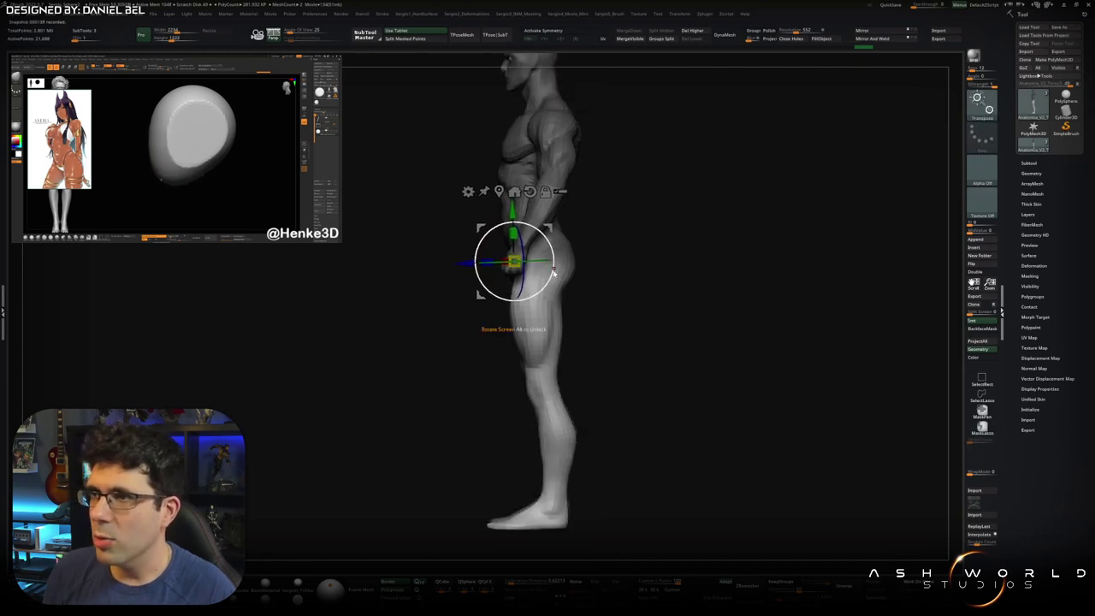
shift+drag(604, 303, 631, 295)
drag(553, 278, 550, 285)
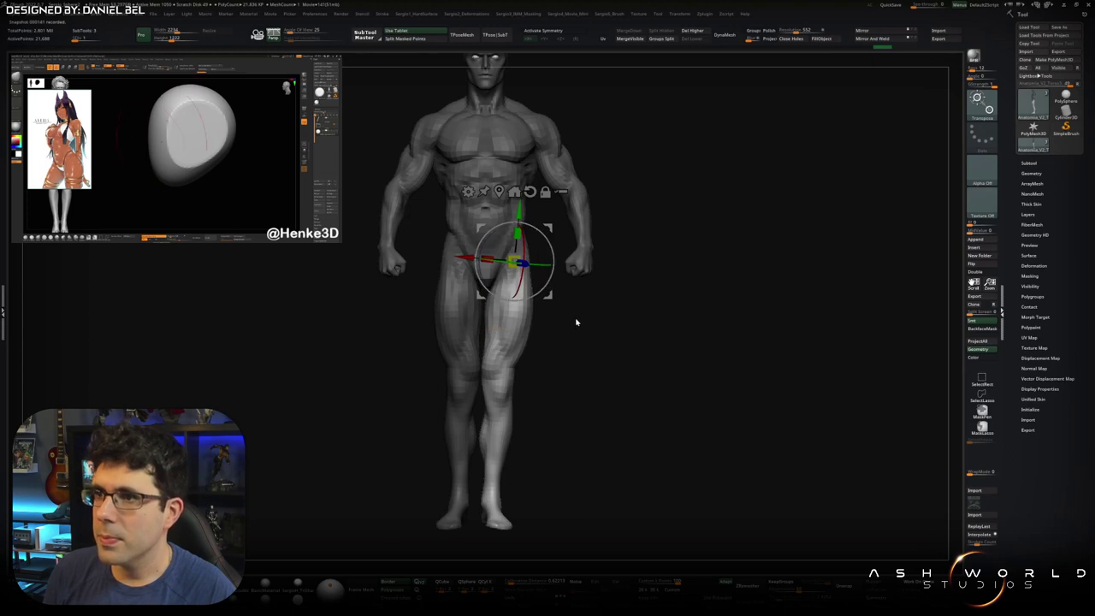
drag(576, 322, 566, 321)
drag(532, 265, 552, 299)
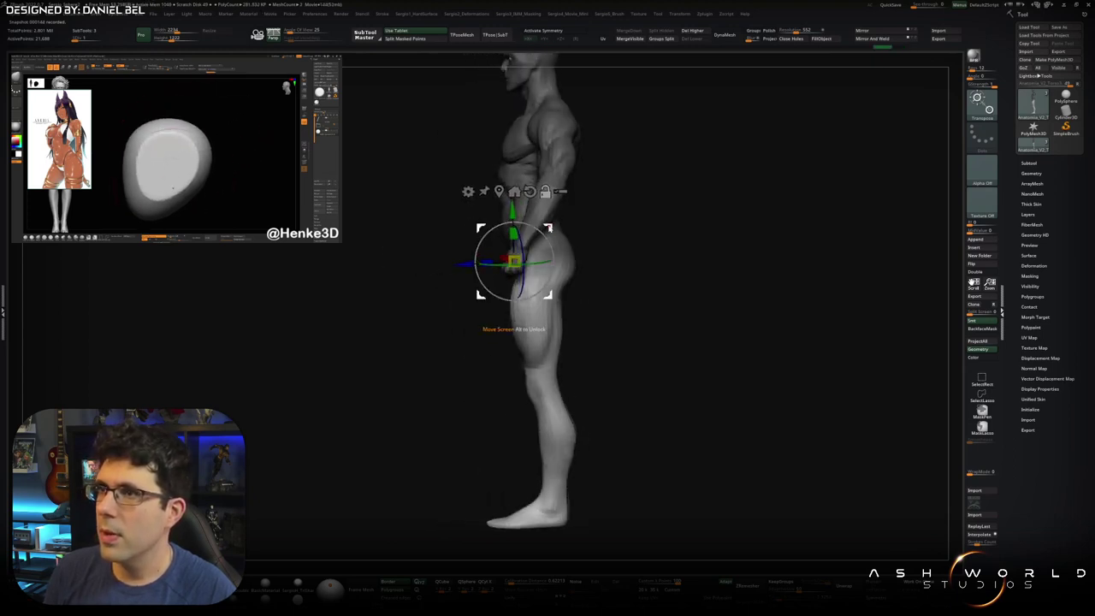
mouse_move(547, 275)
shift+mouse_down()
mouse_move(614, 276)
mouse_move(579, 296)
shift+mouse_up()
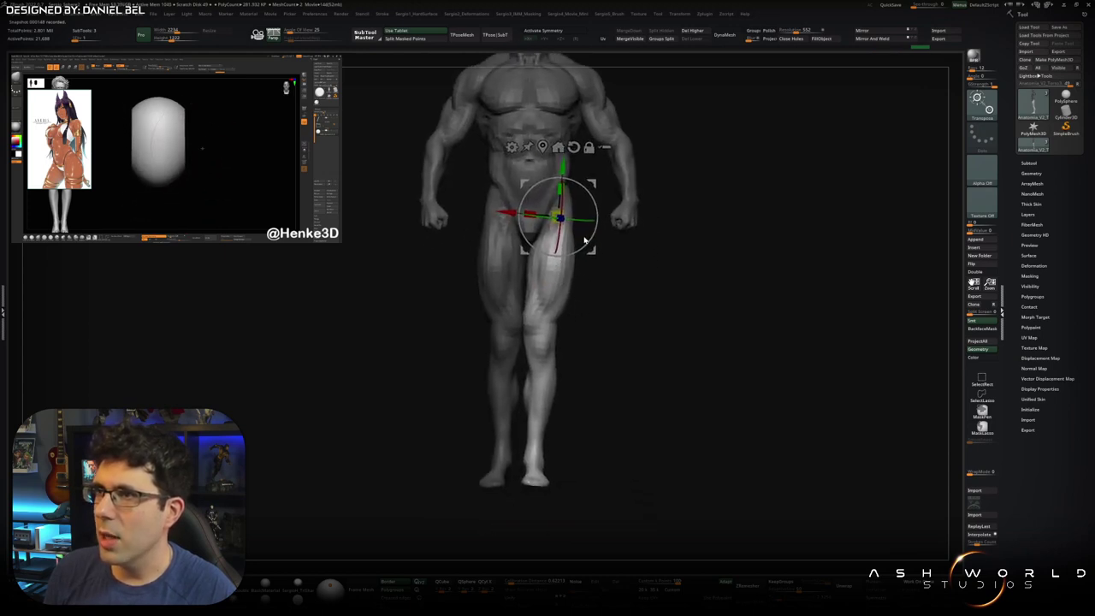
mouse_move(589, 248)
mouse_down()
mouse_move(589, 272)
mouse_move(590, 249)
mouse_up()
Step: Orbit to a side view and turn polygroup colours and wireframe back on
alt+drag(619, 295, 580, 329)
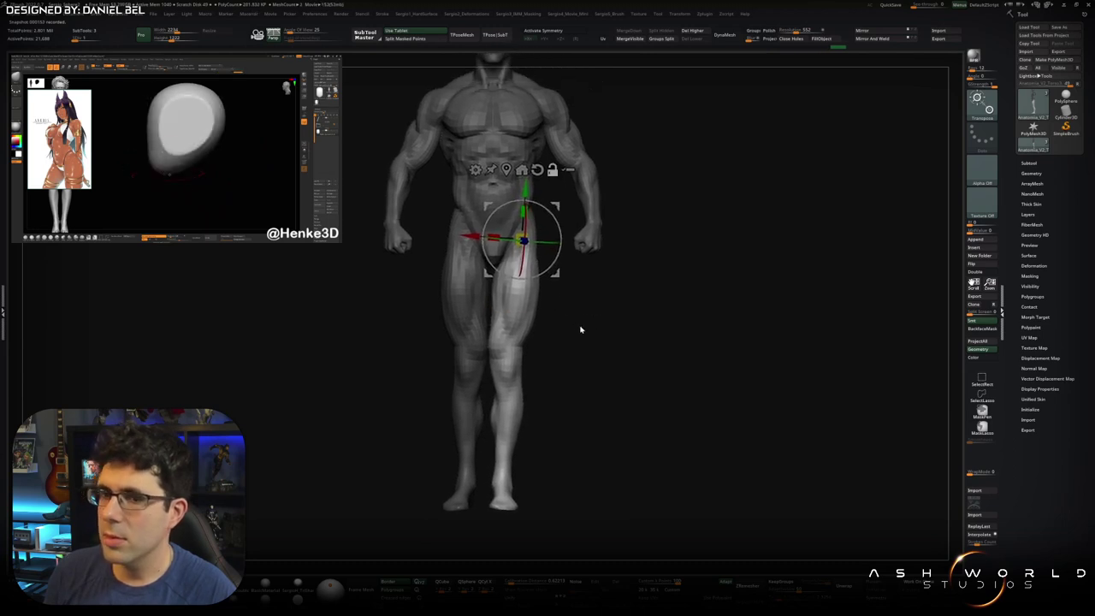
mouse_move(648, 255)
mouse_down()
mouse_move(675, 266)
mouse_move(633, 271)
mouse_up()
key(shift+f)
mouse_move(531, 267)
mouse_down()
mouse_move(477, 311)
mouse_move(510, 311)
mouse_move(491, 336)
mouse_move(525, 317)
mouse_move(511, 318)
mouse_up()
Step: Hide and unhide the left thigh and shin polygroups, turn off PolyFrame, and frame the body in side profile
key(q)
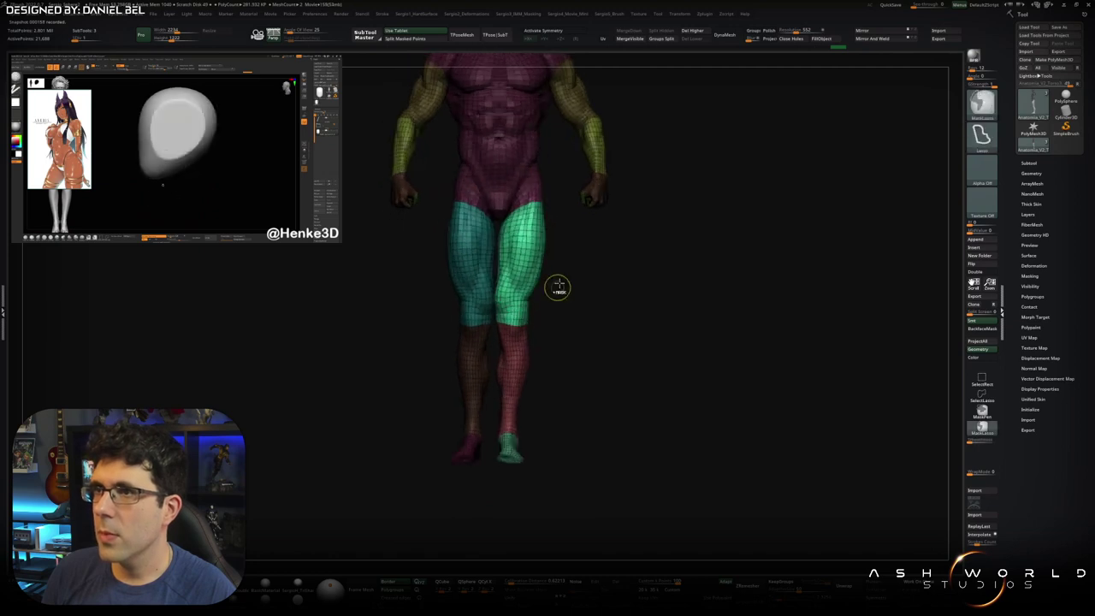
ctrl+shift+click(479, 323)
ctrl+shift+click(480, 330)
ctrl+alt+shift+click(479, 410)
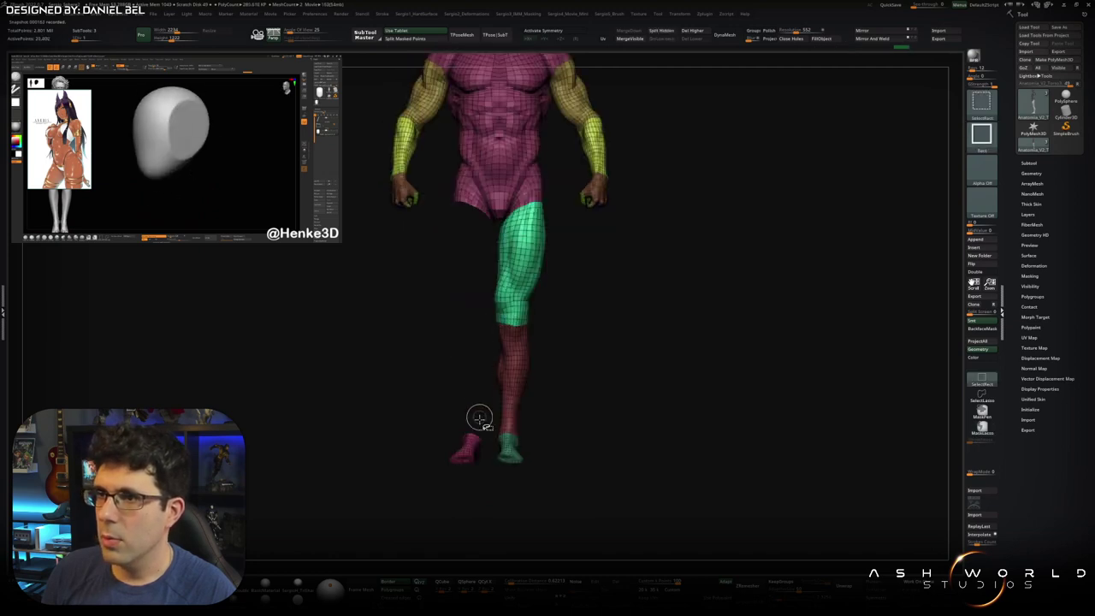
ctrl+shift+click(464, 391)
key(shift+f)
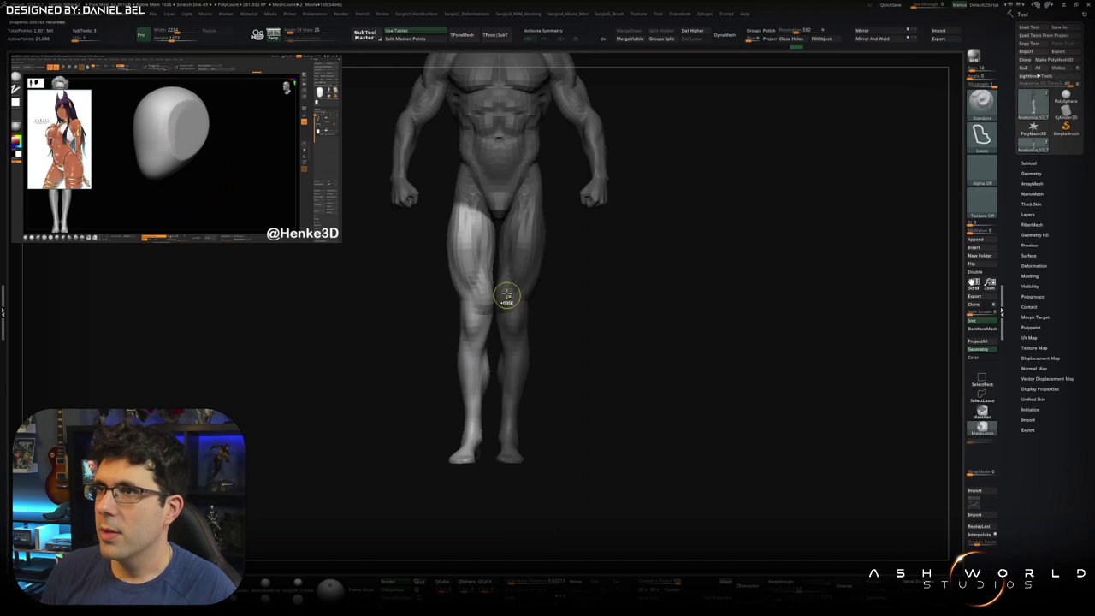
key(f)
shift+drag(497, 270, 505, 386)
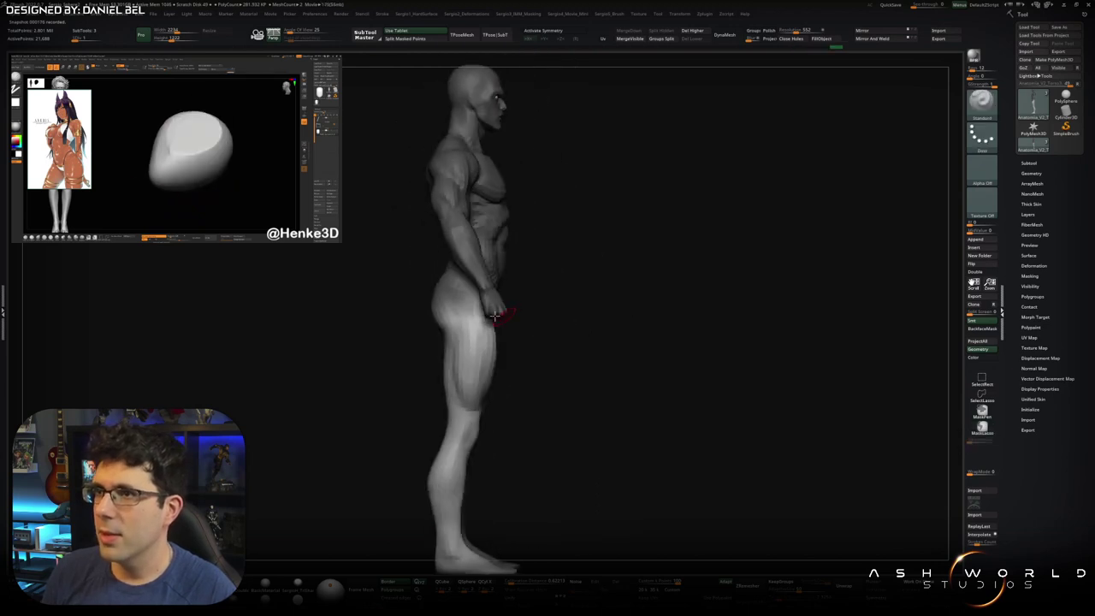
Step: Swing and twist the right leg at the hip with the gizmo, checking it from behind
key(w)
drag(499, 292, 494, 272)
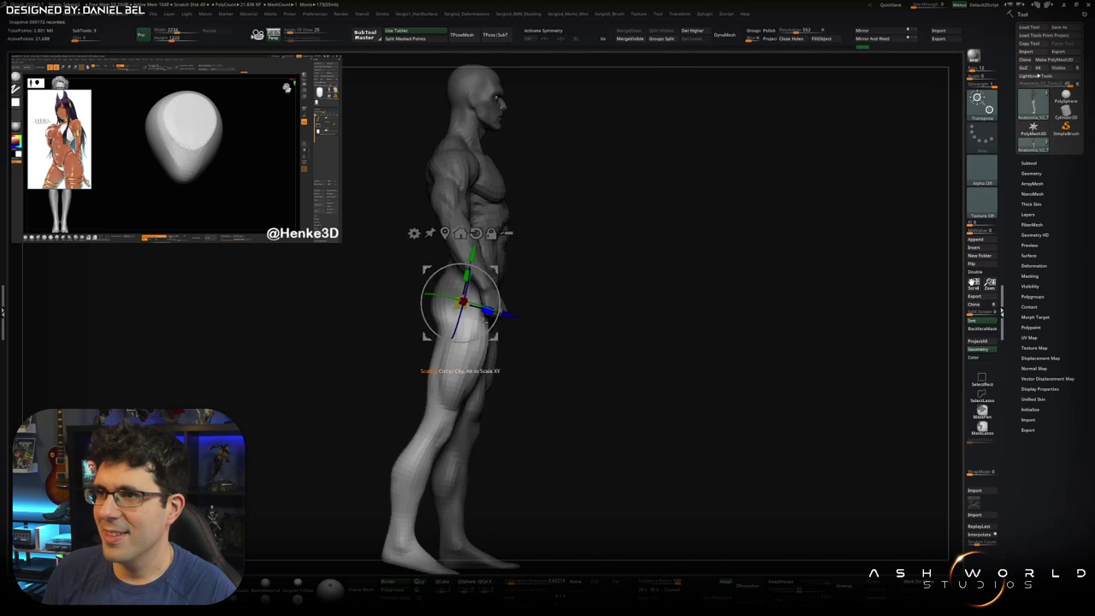
drag(494, 272, 547, 279)
drag(500, 245, 518, 239)
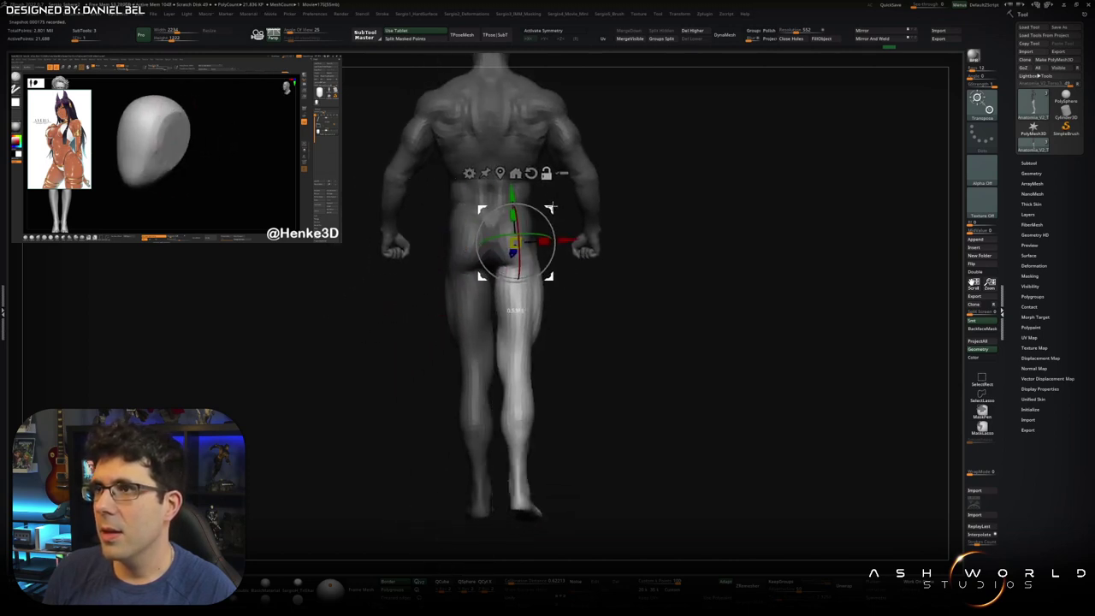
mouse_move(641, 260)
mouse_down()
mouse_move(566, 213)
mouse_move(664, 222)
mouse_up()
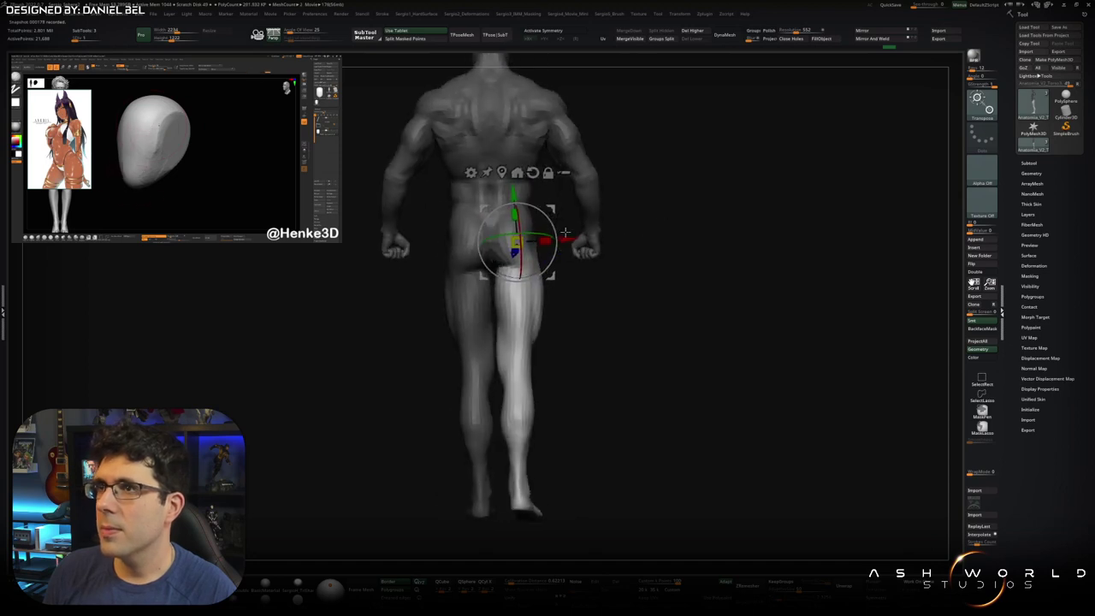
mouse_move(560, 238)
mouse_down()
mouse_move(499, 349)
mouse_move(511, 379)
mouse_move(529, 324)
mouse_up()
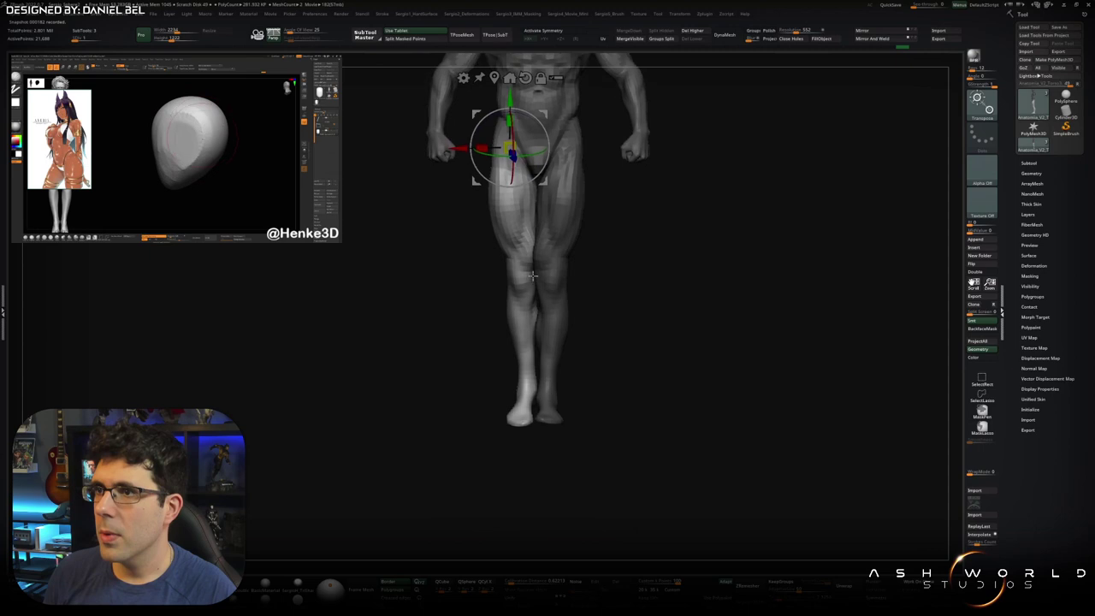
mouse_move(633, 267)
mouse_down()
mouse_move(576, 246)
mouse_move(490, 312)
mouse_up()
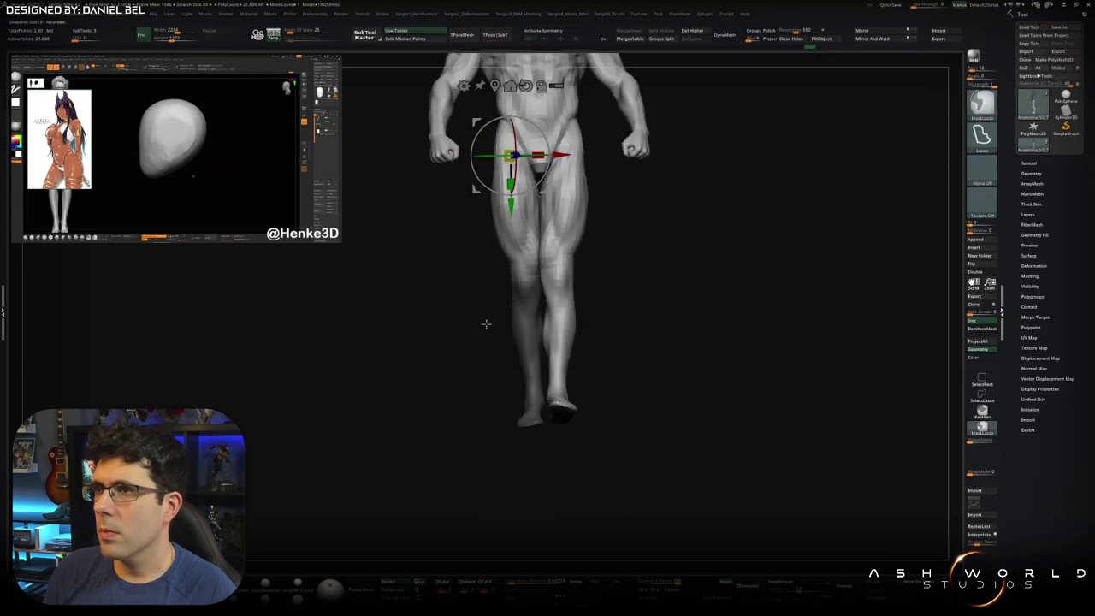
Step: Move the rotation pivot to the knee, then the ankle, bending the lower leg and turning the foot
click(517, 282)
drag(479, 312, 544, 291)
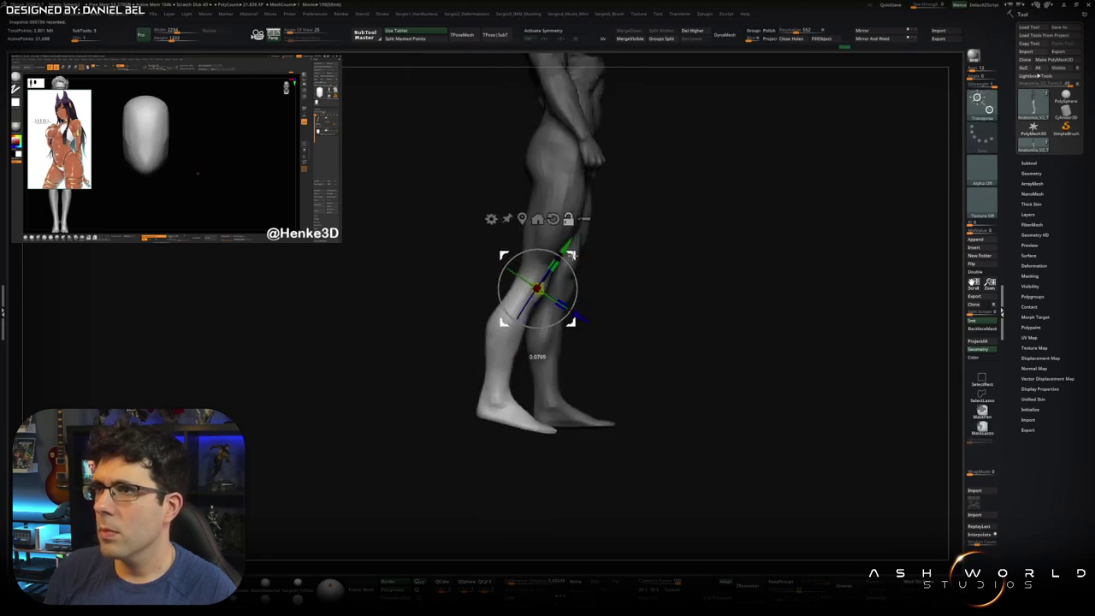
mouse_move(479, 303)
mouse_down()
mouse_move(635, 293)
mouse_move(616, 297)
mouse_up()
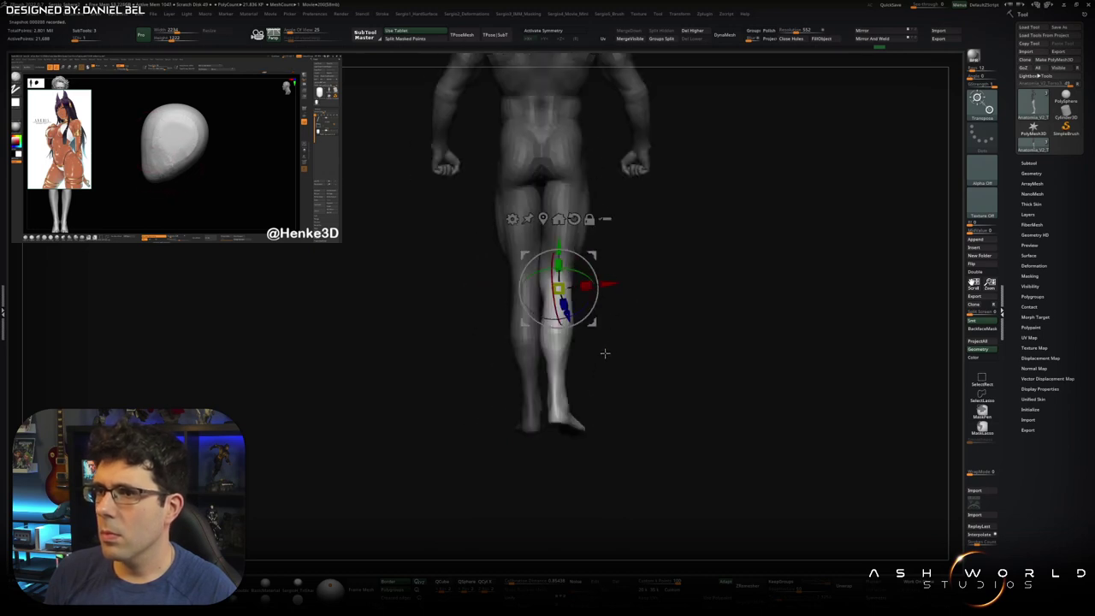
mouse_move(626, 355)
mouse_down()
mouse_move(542, 377)
mouse_move(459, 374)
mouse_move(485, 315)
mouse_up()
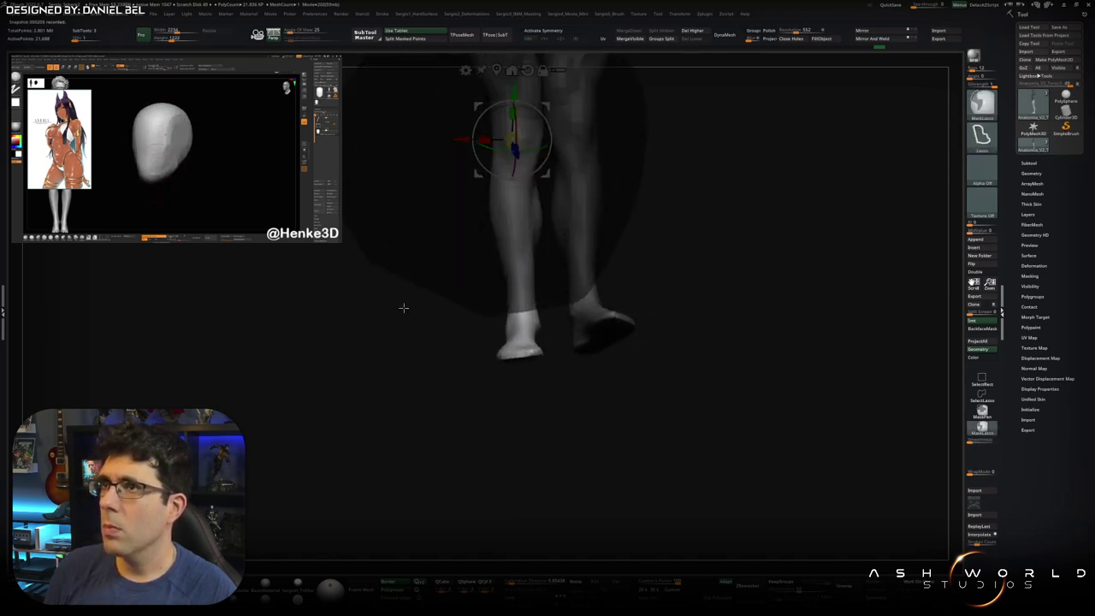
mouse_move(403, 307)
mouse_down()
mouse_move(567, 330)
mouse_move(503, 366)
mouse_move(547, 342)
mouse_up()
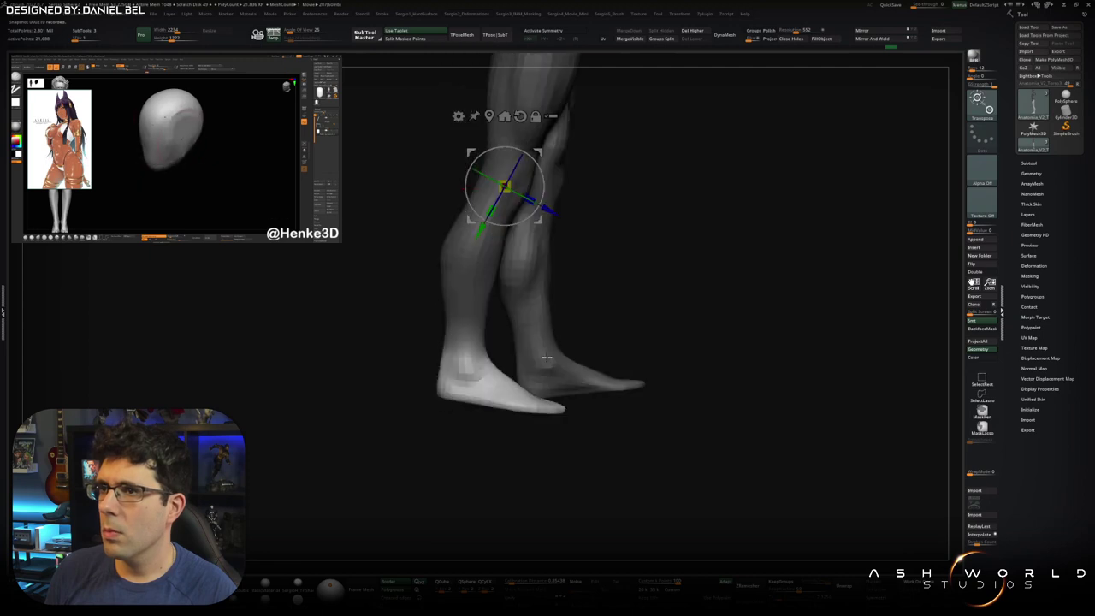
click(462, 353)
drag(462, 353, 460, 350)
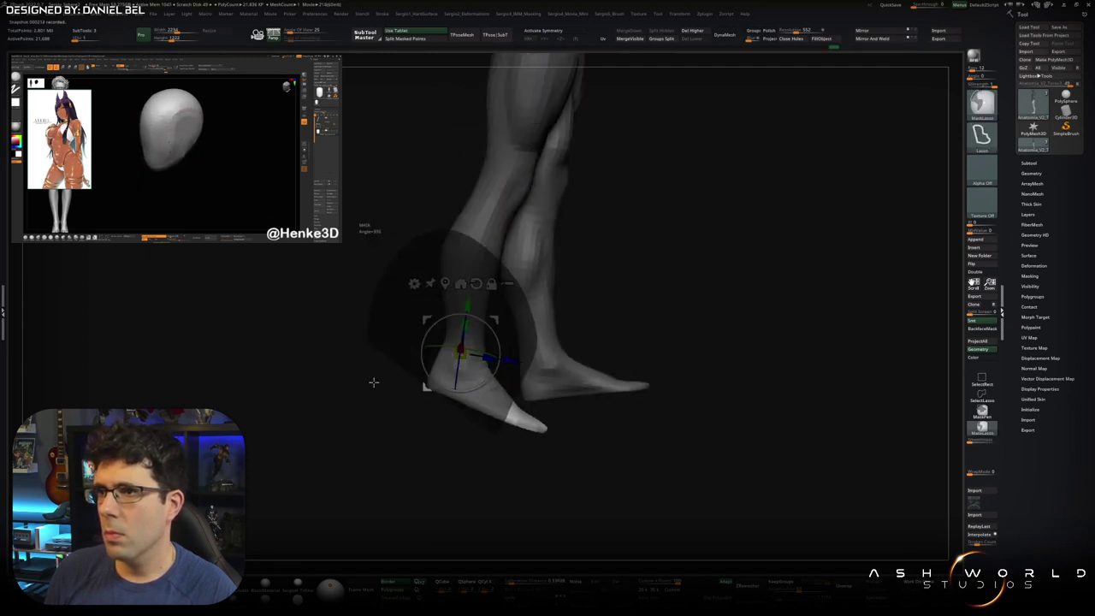
Step: Rotate the foot at the ankle, toggling Transpose and Draw while orbiting until both feet are planted
mouse_move(496, 432)
mouse_down()
mouse_move(513, 471)
mouse_move(555, 381)
mouse_move(508, 480)
mouse_up()
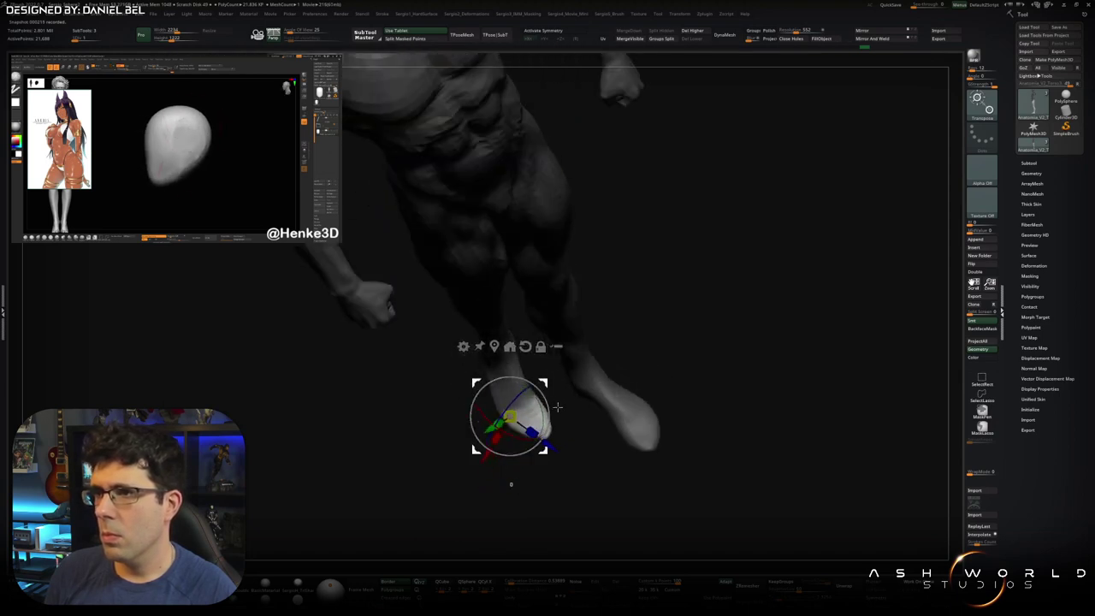
drag(553, 419, 564, 395)
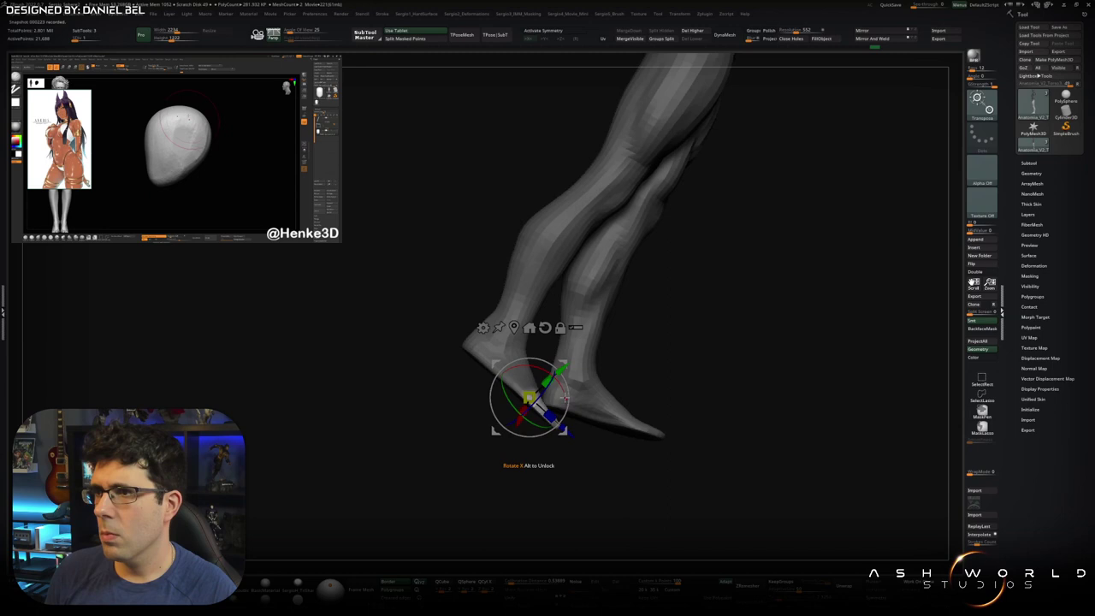
mouse_move(565, 395)
mouse_down()
mouse_move(609, 370)
mouse_move(506, 435)
mouse_move(486, 395)
mouse_move(504, 387)
mouse_move(453, 419)
mouse_up()
key(q)
key(r)
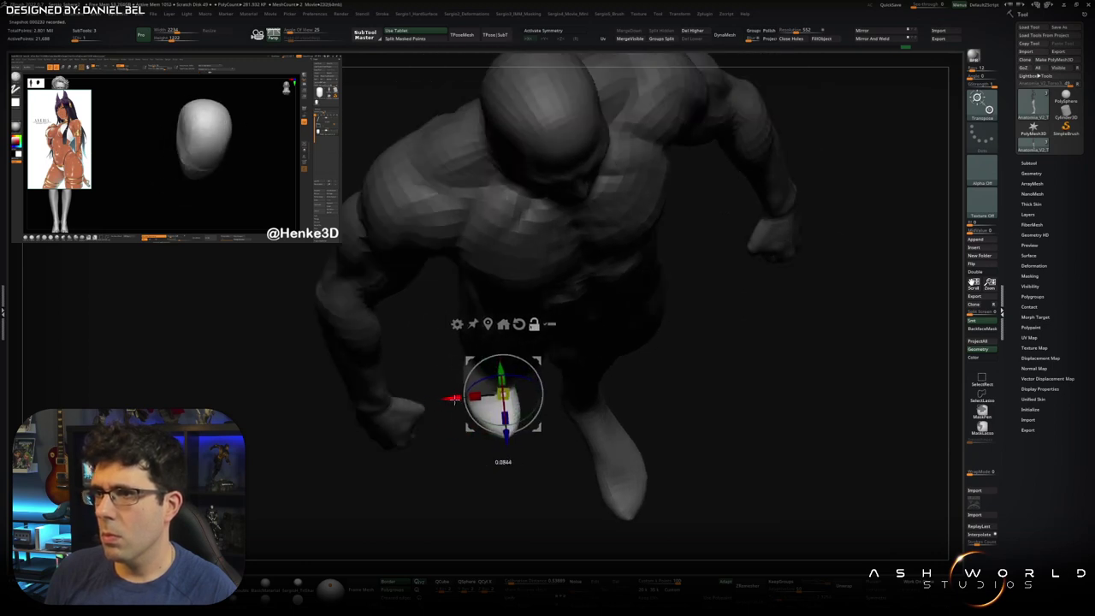
key(q)
mouse_move(518, 445)
mouse_down()
mouse_move(516, 373)
mouse_move(579, 410)
mouse_move(548, 371)
mouse_move(556, 269)
mouse_move(516, 369)
mouse_up()
key(w)
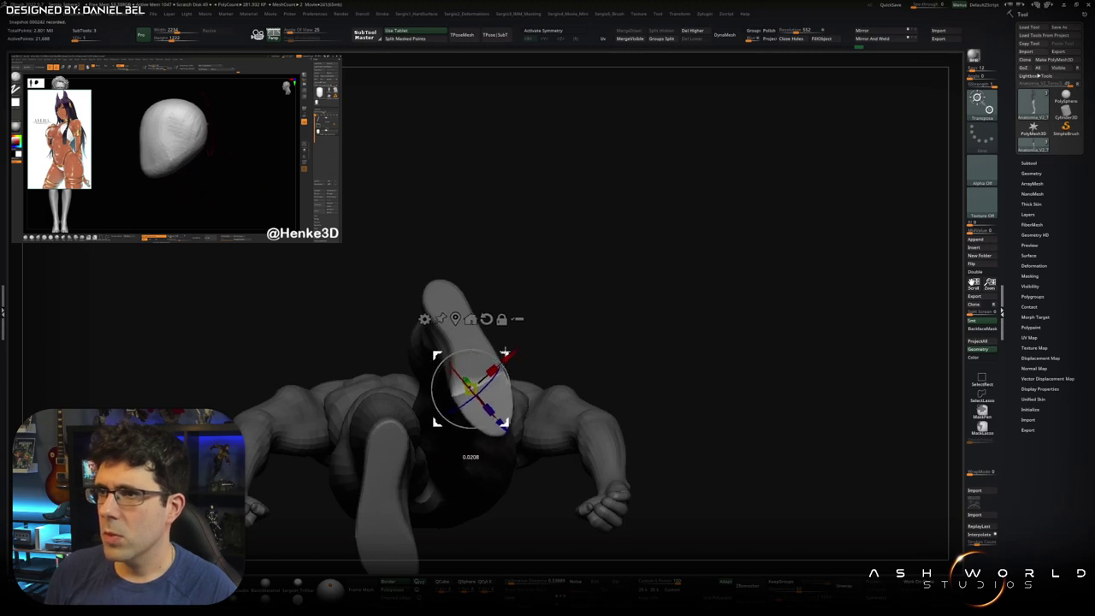
key(q)
mouse_move(505, 360)
mouse_down()
mouse_move(572, 319)
mouse_move(520, 403)
mouse_move(548, 285)
mouse_move(613, 320)
mouse_move(589, 329)
mouse_up()
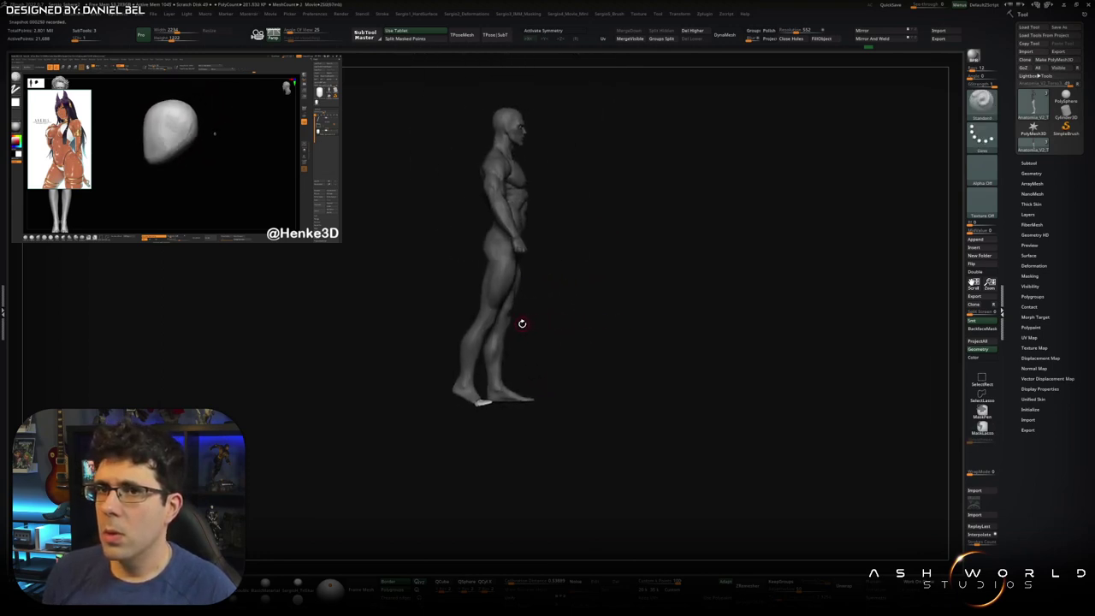
Step: Insert a Cube3D from the Subtool list and select it as the active subtool
drag(562, 350, 590, 303)
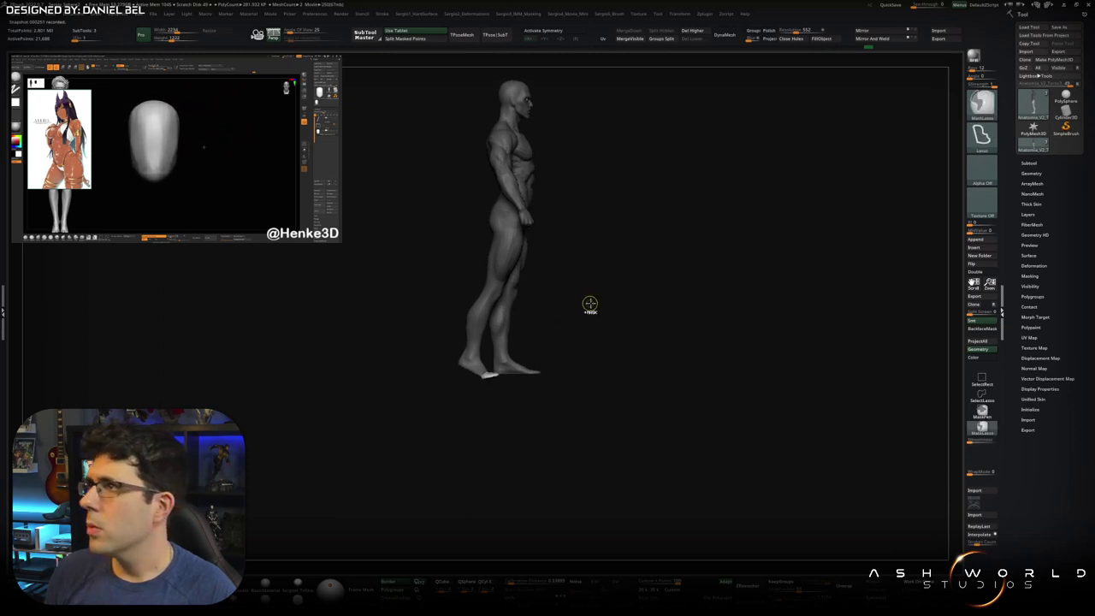
click(1031, 161)
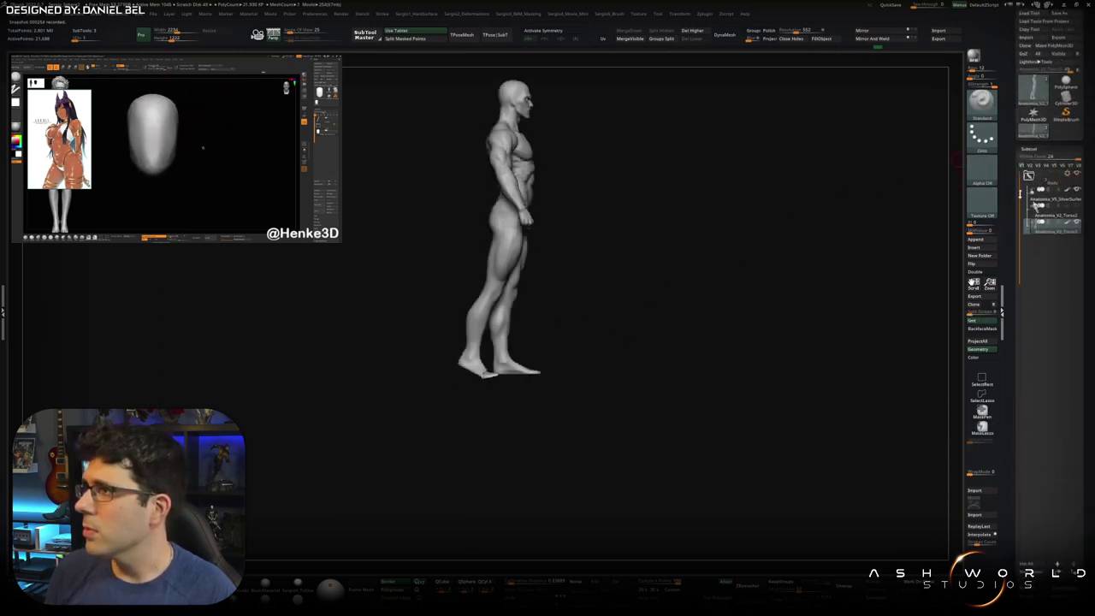
click(973, 248)
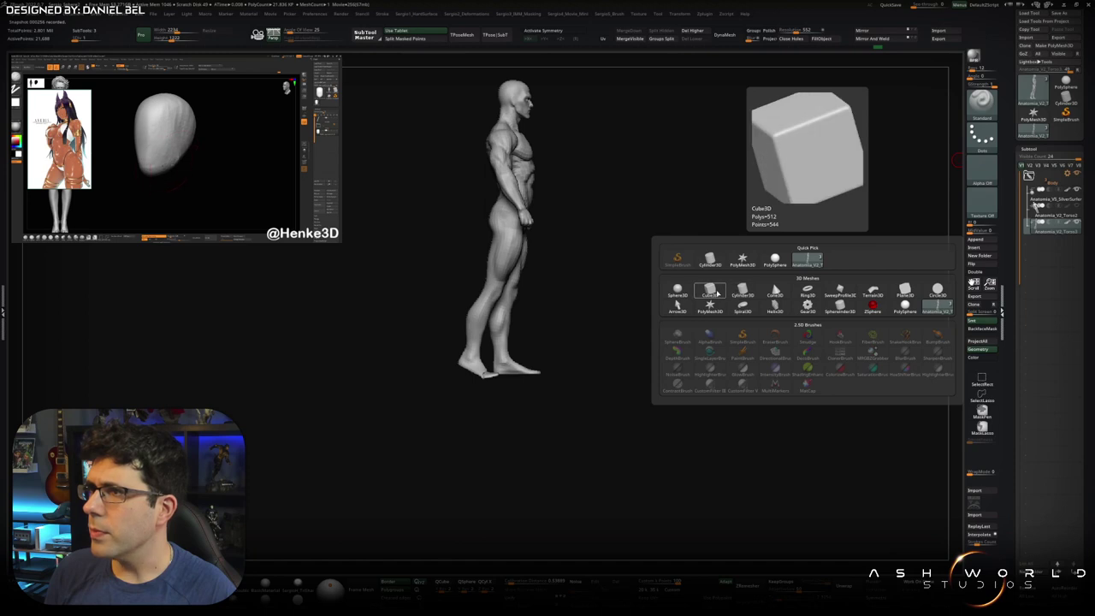
click(709, 292)
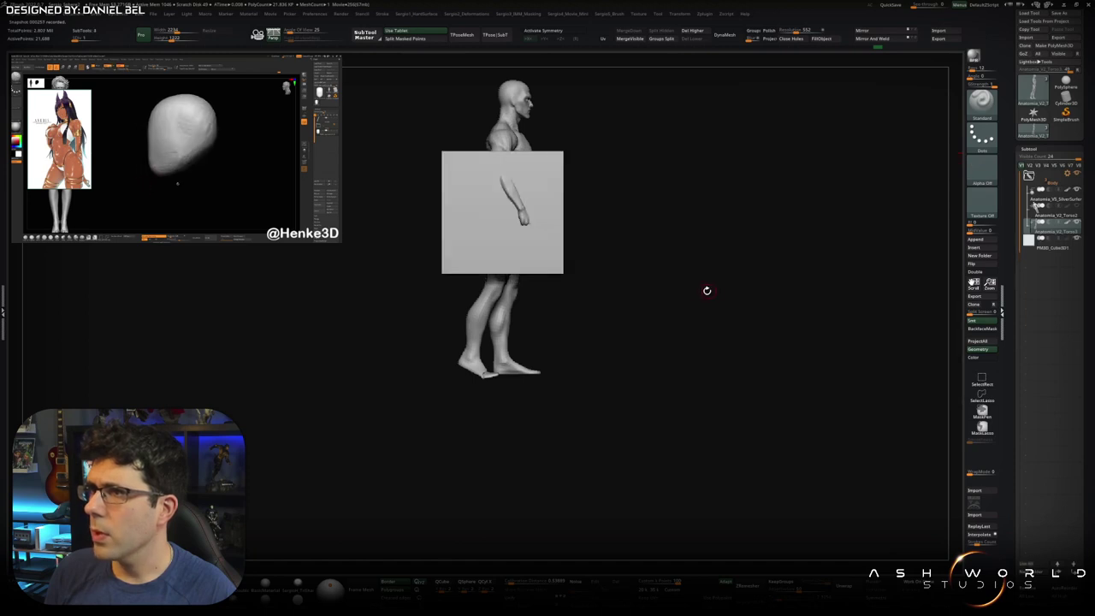
alt+click(553, 266)
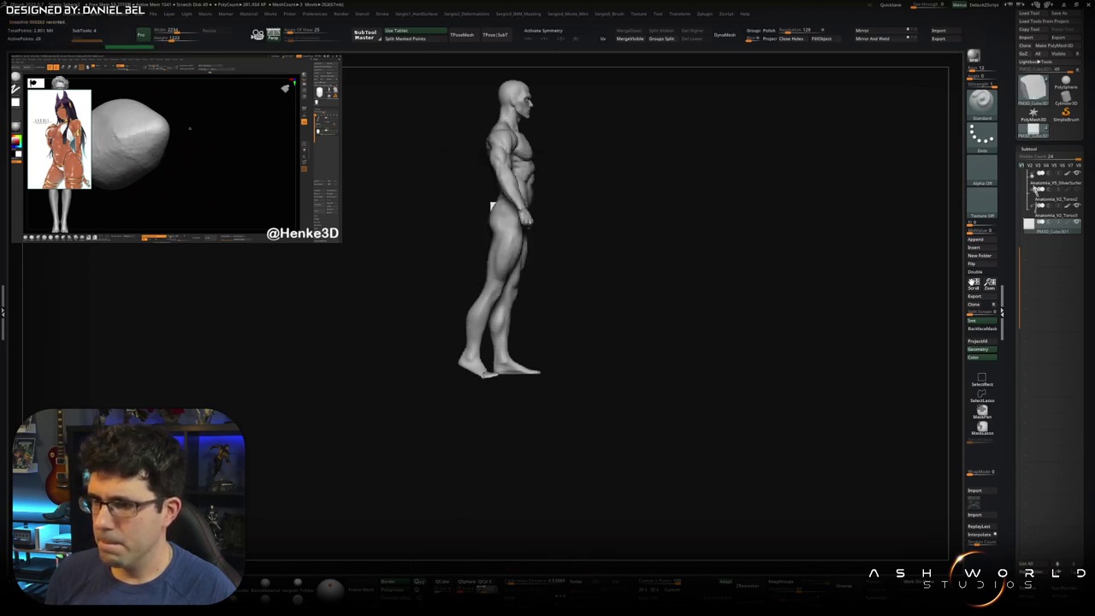
Step: Flatten the cube into a thin slab and move it down beneath the figure's feet
key(w)
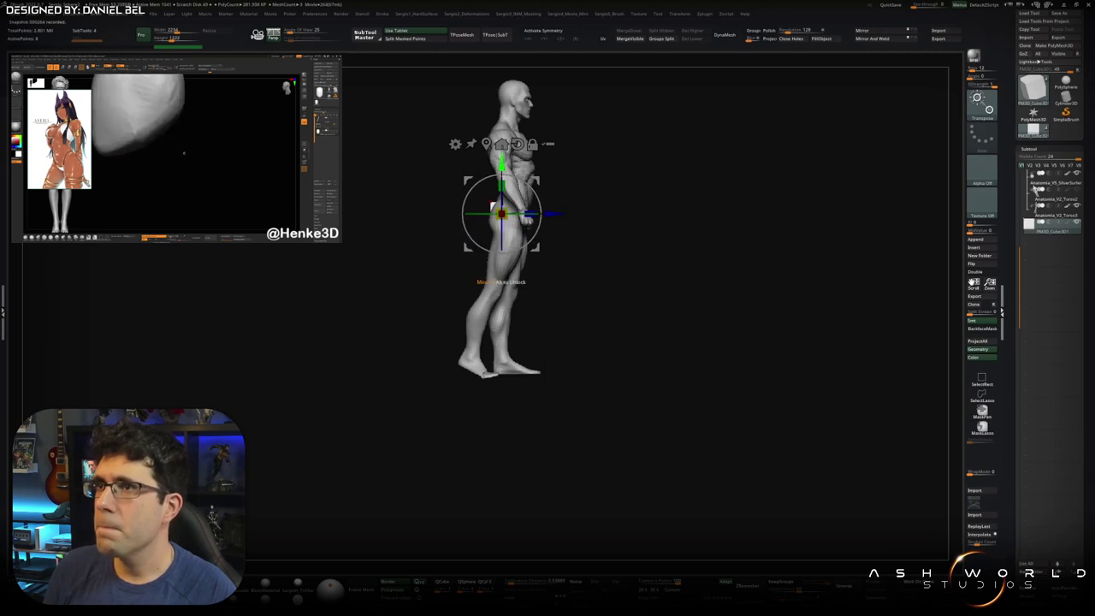
mouse_move(501, 163)
alt+mouse_down()
mouse_move(506, 312)
mouse_move(547, 340)
mouse_move(684, 368)
alt+mouse_up()
scroll(684, 368, down, 4)
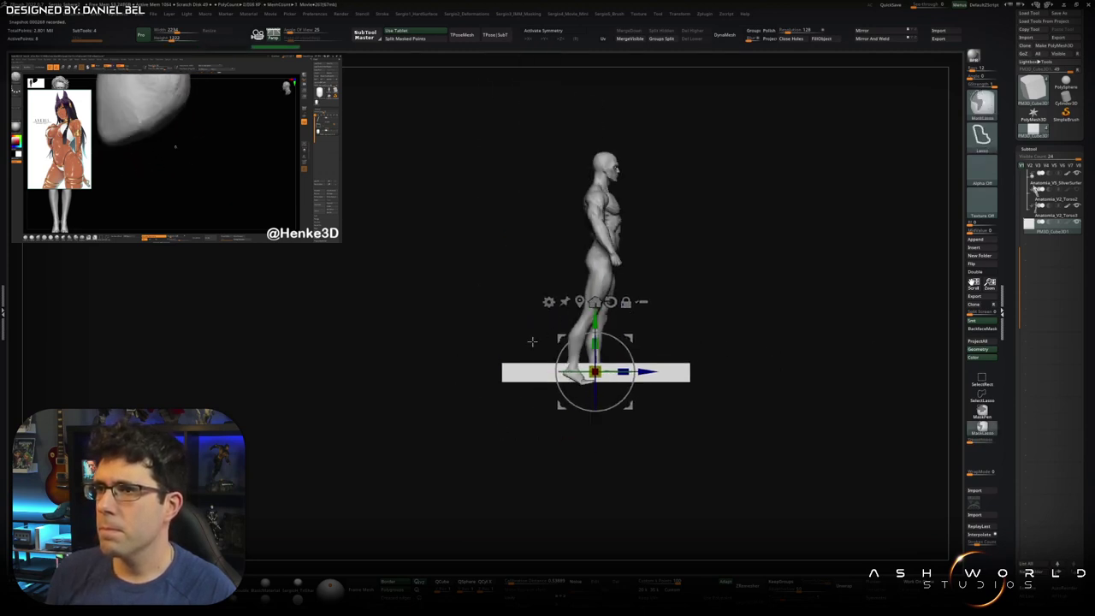
drag(597, 343, 609, 390)
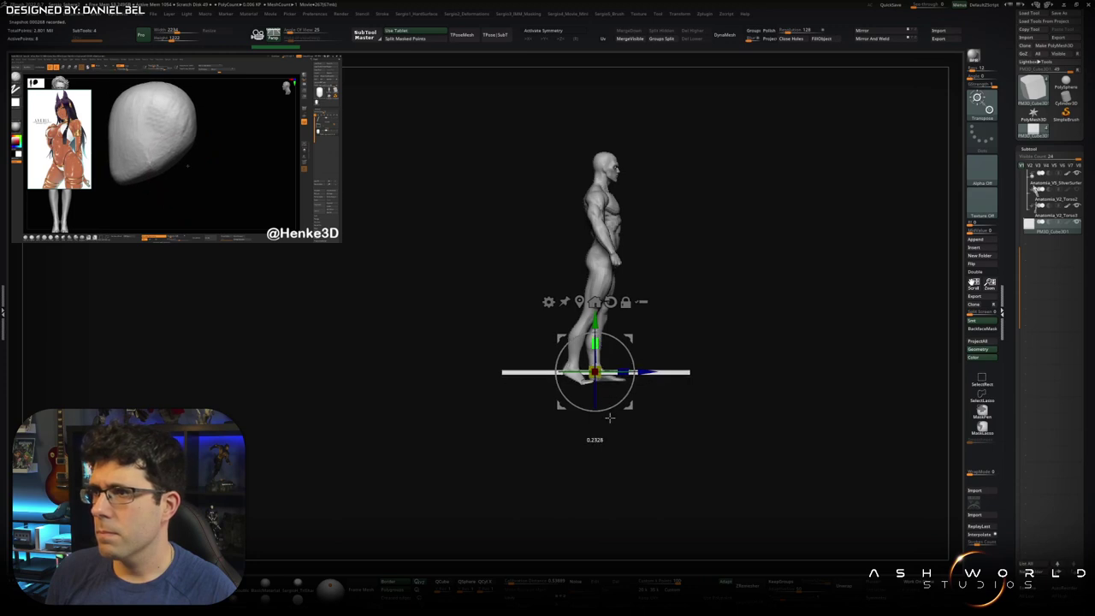
drag(594, 342, 594, 359)
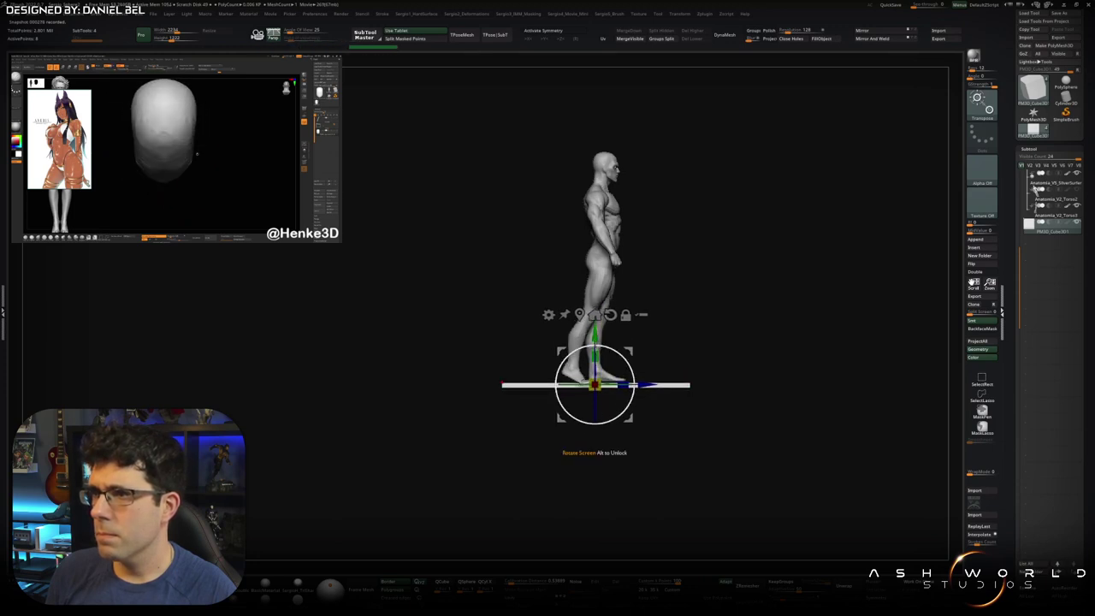
drag(548, 402, 573, 410)
Step: Widen the slab along X under the feet and orbit to check its width from several angles
scroll(534, 419, up, 3)
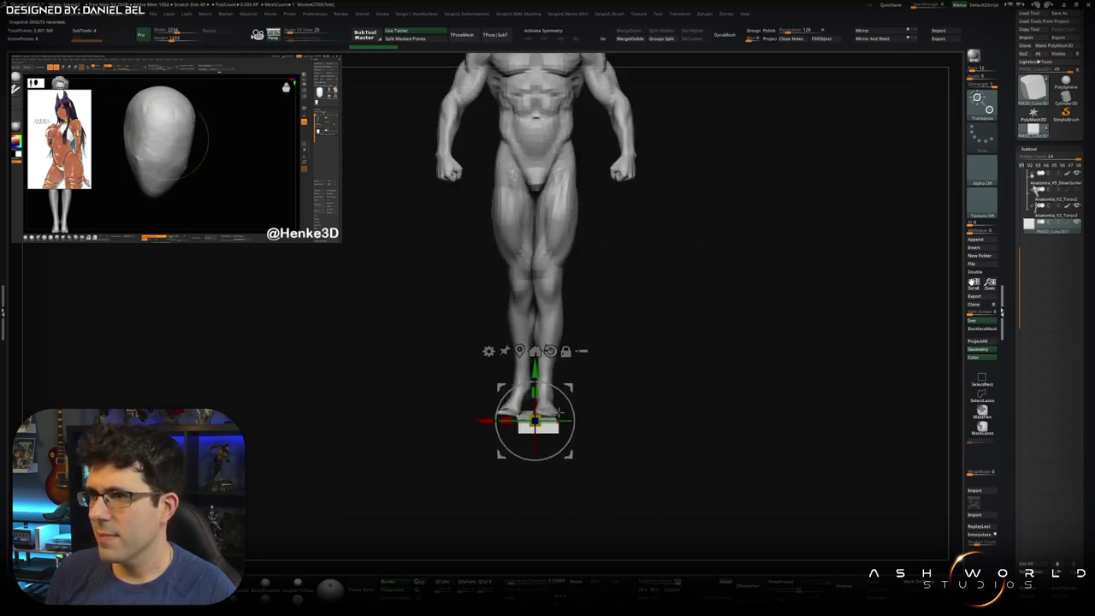
drag(727, 360, 727, 411)
drag(511, 345, 368, 368)
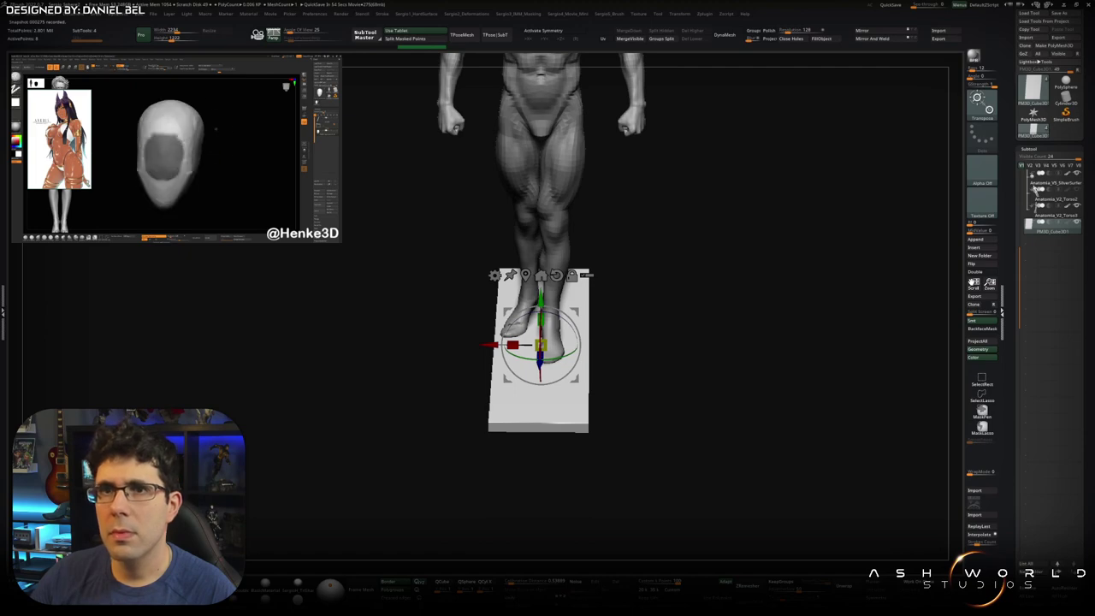
drag(709, 374, 637, 342)
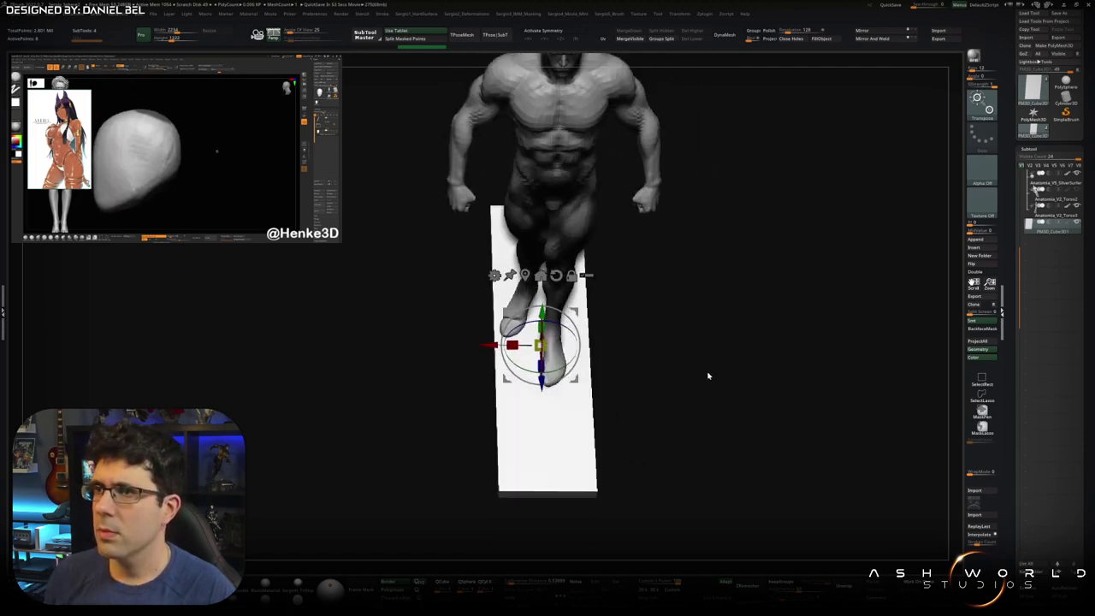
drag(637, 342, 584, 369)
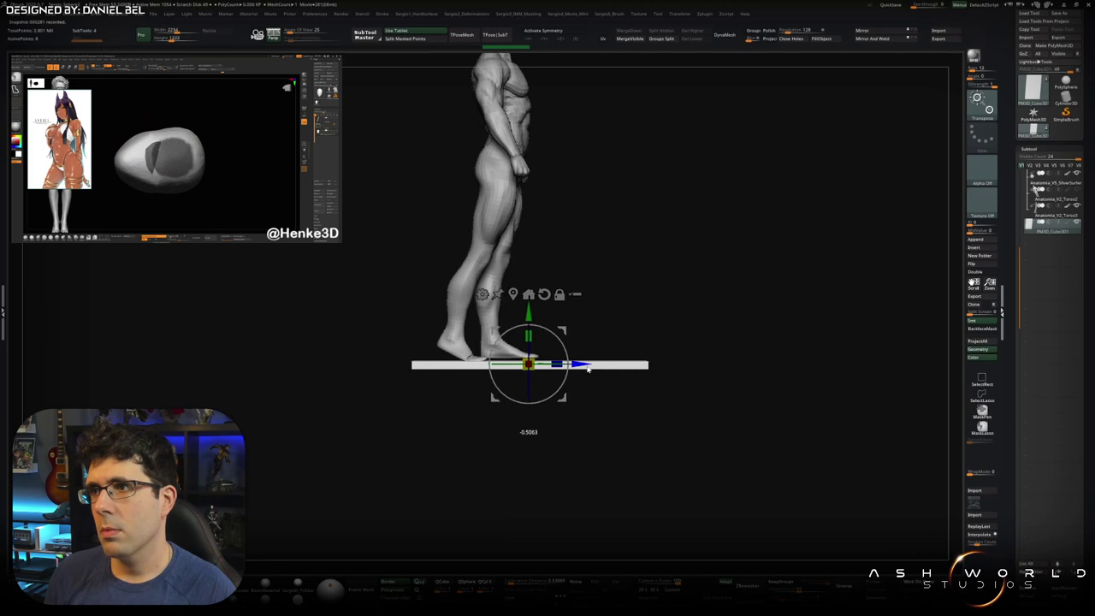
scroll(635, 305, down, 2)
mouse_move(608, 332)
mouse_down()
mouse_move(589, 359)
mouse_move(641, 354)
mouse_move(618, 385)
mouse_move(596, 341)
mouse_up()
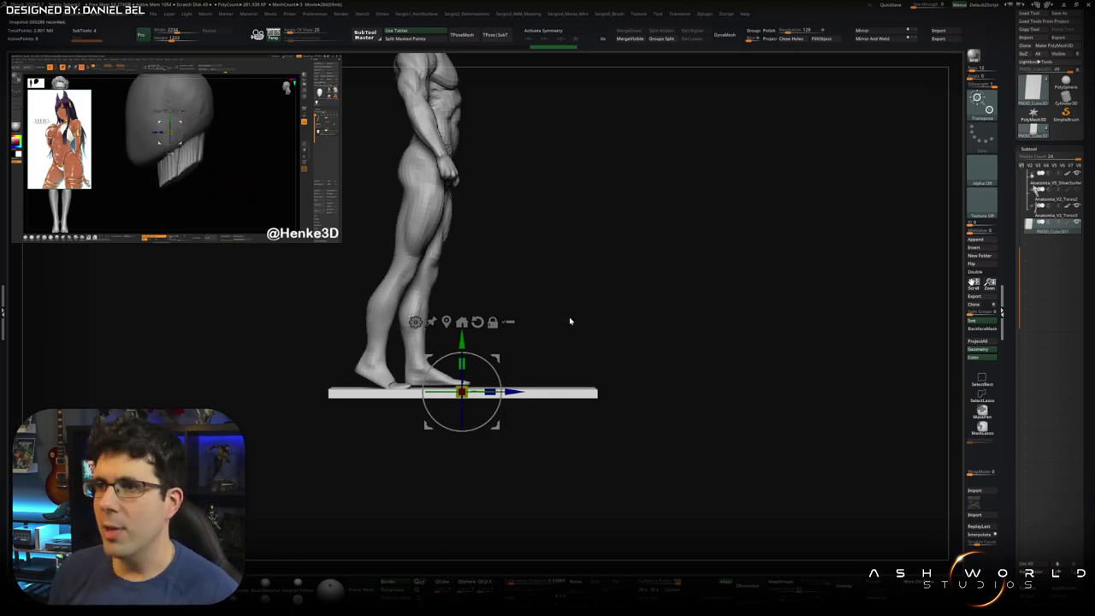
mouse_move(565, 278)
mouse_down()
mouse_move(557, 320)
mouse_move(521, 213)
mouse_move(548, 333)
mouse_move(549, 276)
mouse_move(527, 291)
mouse_move(517, 332)
mouse_move(503, 329)
mouse_move(496, 366)
mouse_move(507, 302)
mouse_move(485, 305)
mouse_move(517, 297)
mouse_move(465, 343)
mouse_move(463, 365)
mouse_up()
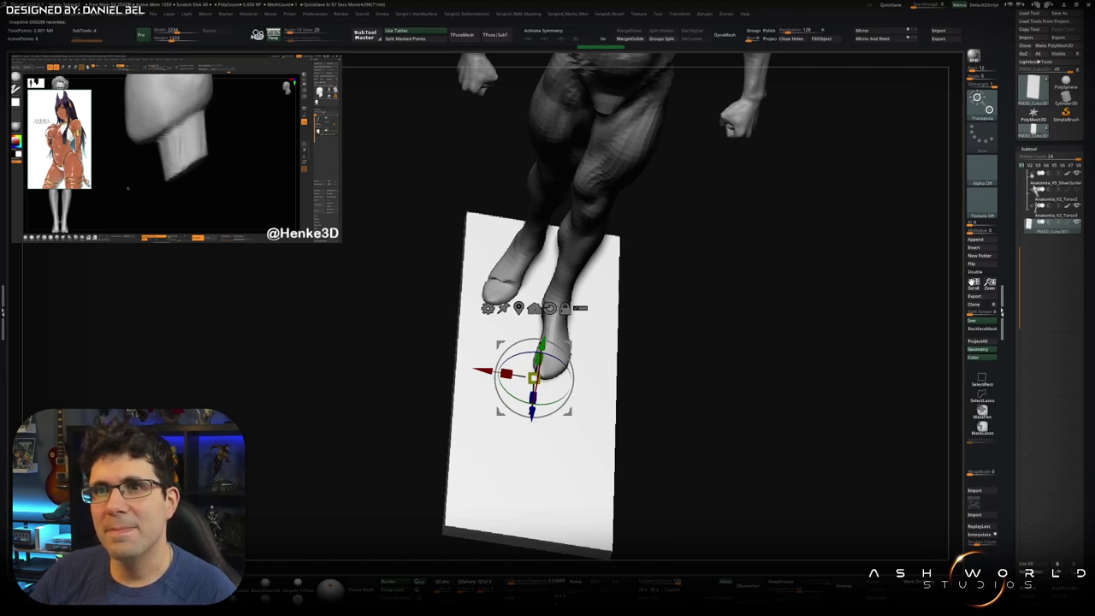
mouse_move(675, 192)
mouse_down()
mouse_move(635, 384)
mouse_move(653, 337)
mouse_move(635, 320)
mouse_move(650, 379)
mouse_move(657, 357)
mouse_move(559, 348)
mouse_move(533, 360)
mouse_up()
key(shift+f)
Step: Insert a centre edge loop across the soloed plate with ZModeler Insert Edge Loop
key(q)
key(b)
key(z)
key(m)
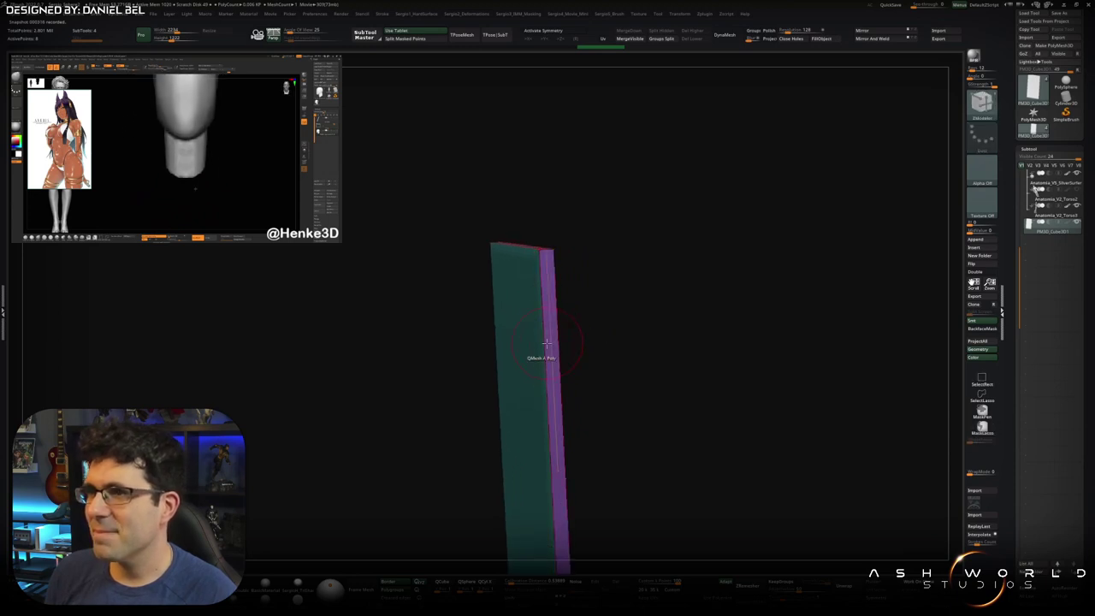
key(space)
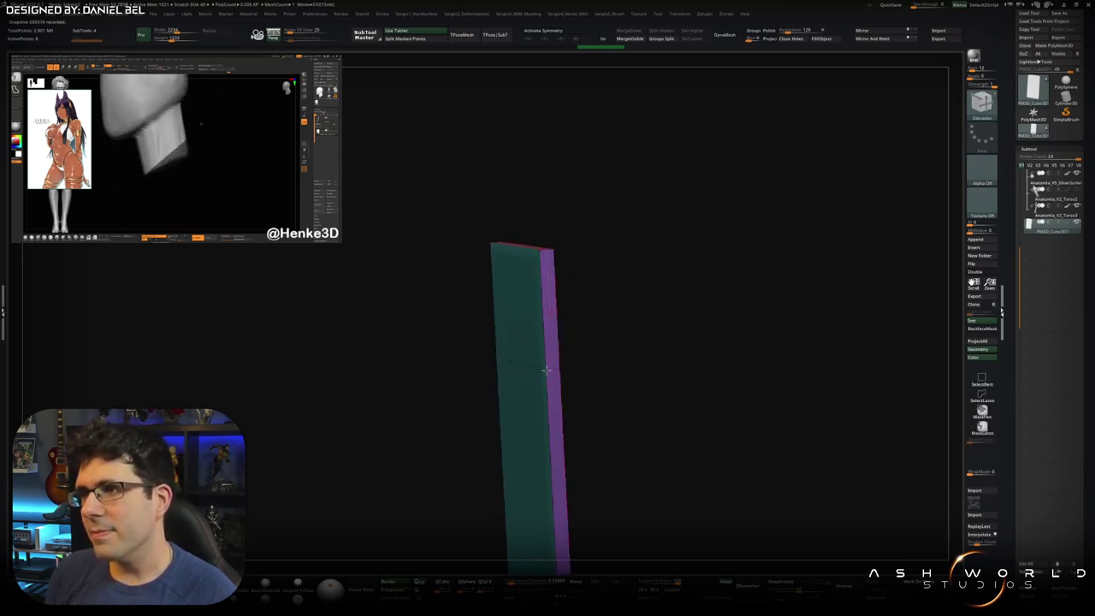
click(547, 393)
shift+drag(582, 402, 543, 390)
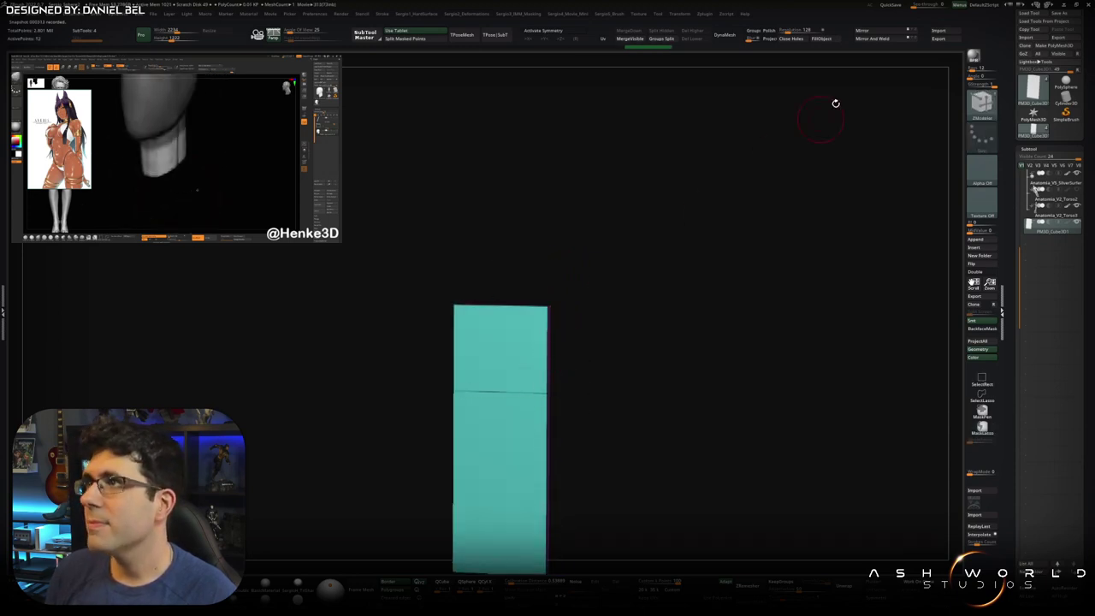
click(888, 39)
mouse_move(845, 78)
mouse_down()
mouse_move(569, 296)
mouse_move(567, 250)
mouse_up()
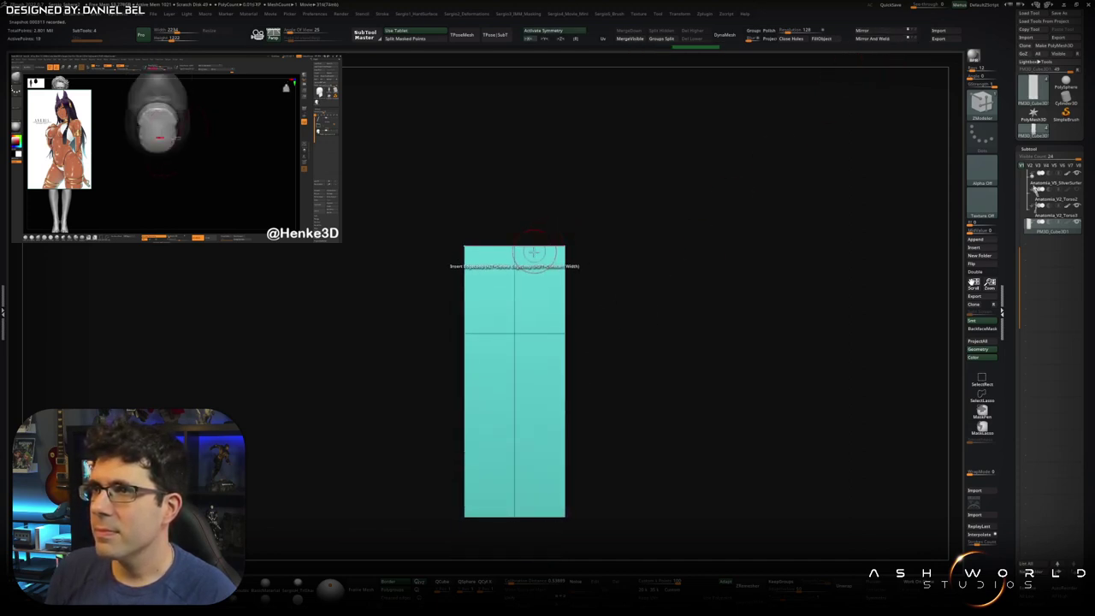
Step: Mask the lower plate and pull its top centre up into a peak, then lower it slightly
ctrl+drag(494, 268, 559, 211)
ctrl+click(533, 232)
key(w)
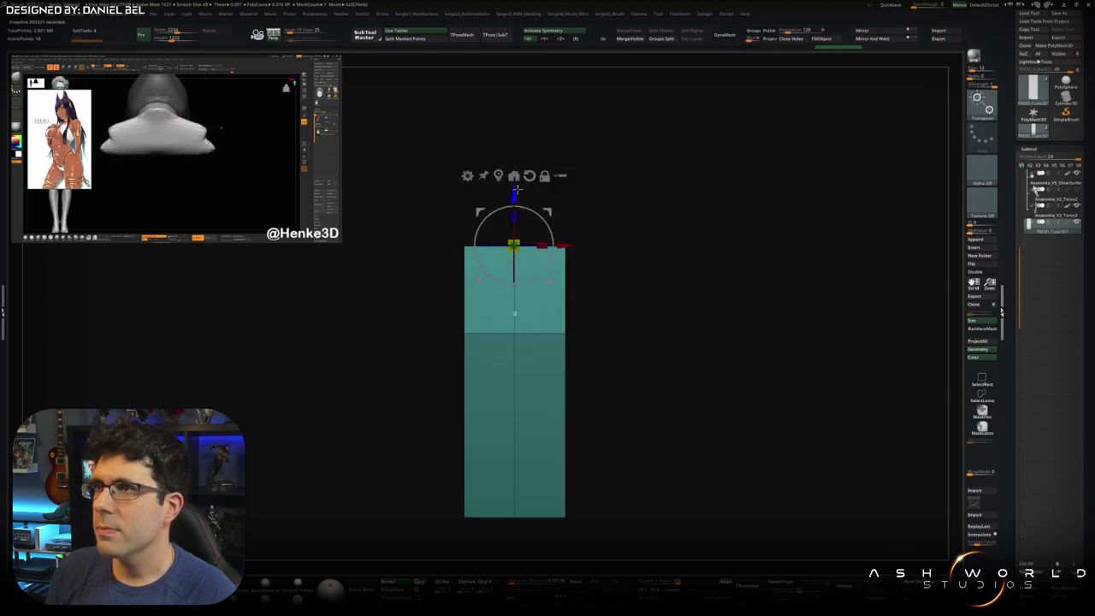
drag(516, 195, 516, 159)
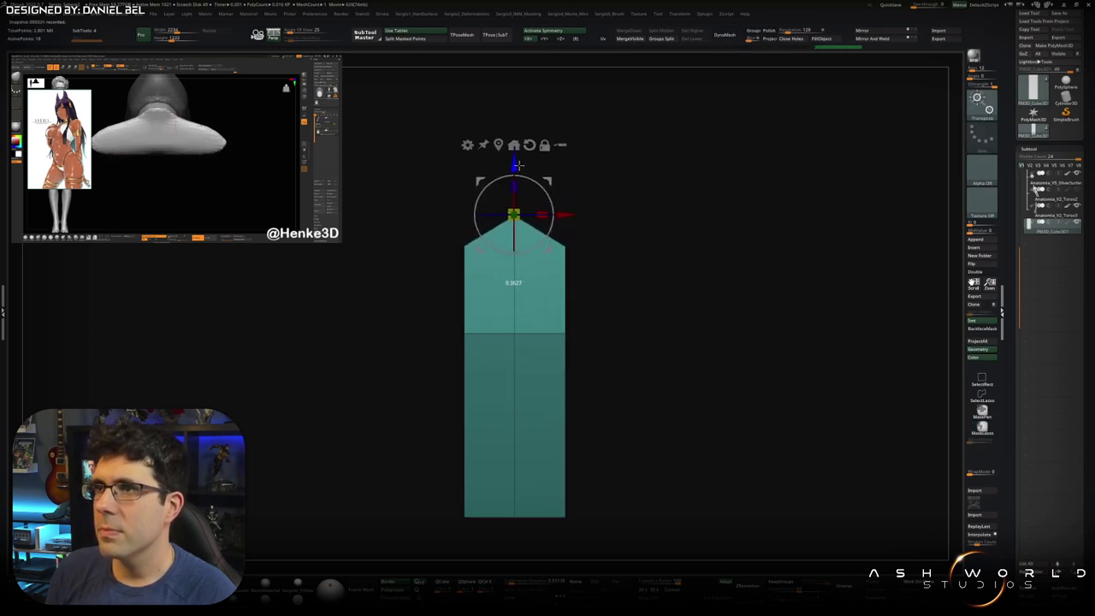
ctrl+drag(579, 242, 590, 260)
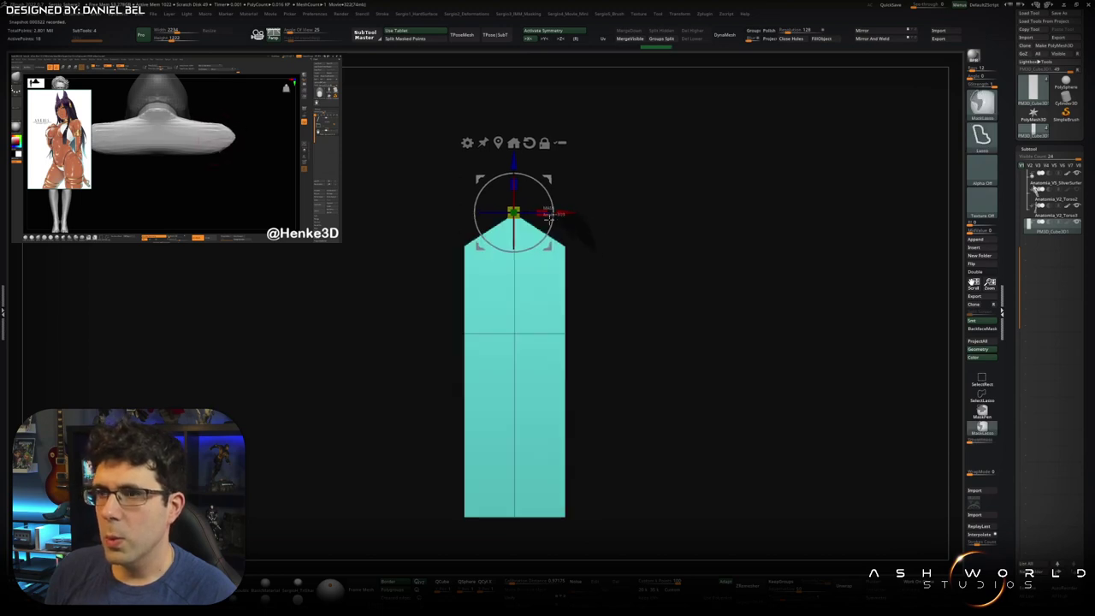
ctrl+drag(548, 219, 607, 257)
ctrl+click(607, 256)
key(w)
drag(516, 159, 515, 186)
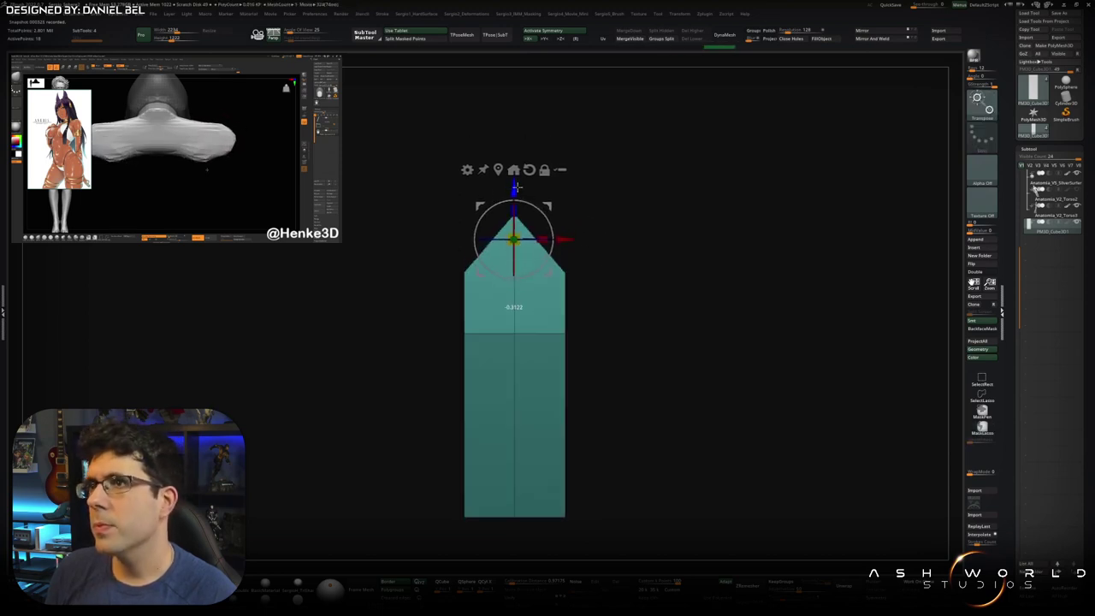
Step: Add lengthwise edge loops and a loop across the lower part of the plank
key(b)
key(z)
key(m)
ctrl+drag(610, 245, 578, 281)
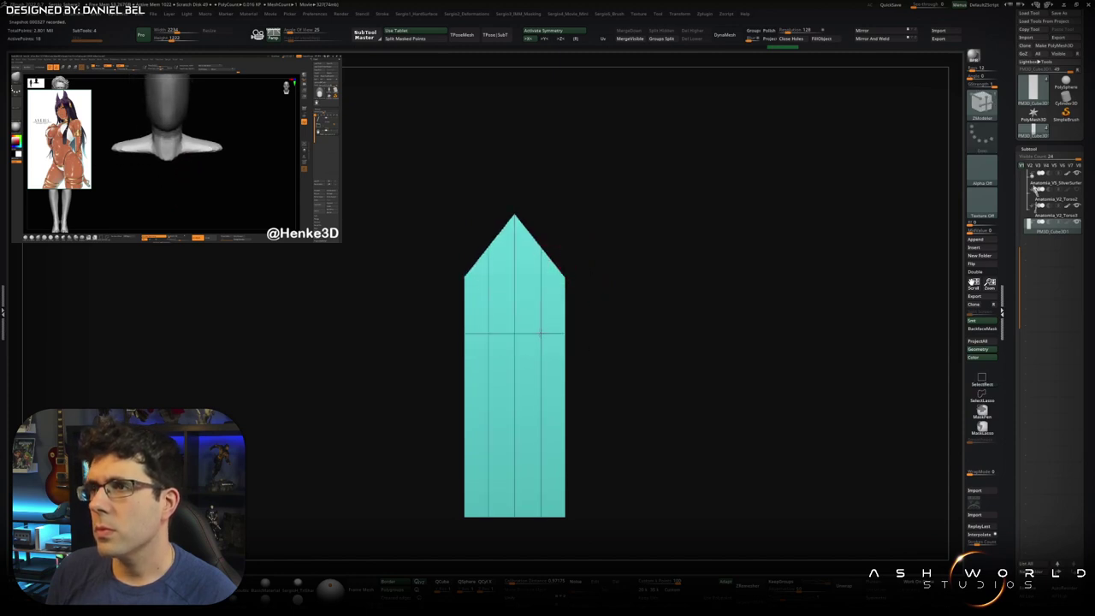
mouse_move(548, 376)
mouse_down()
mouse_move(538, 393)
mouse_move(545, 432)
mouse_up()
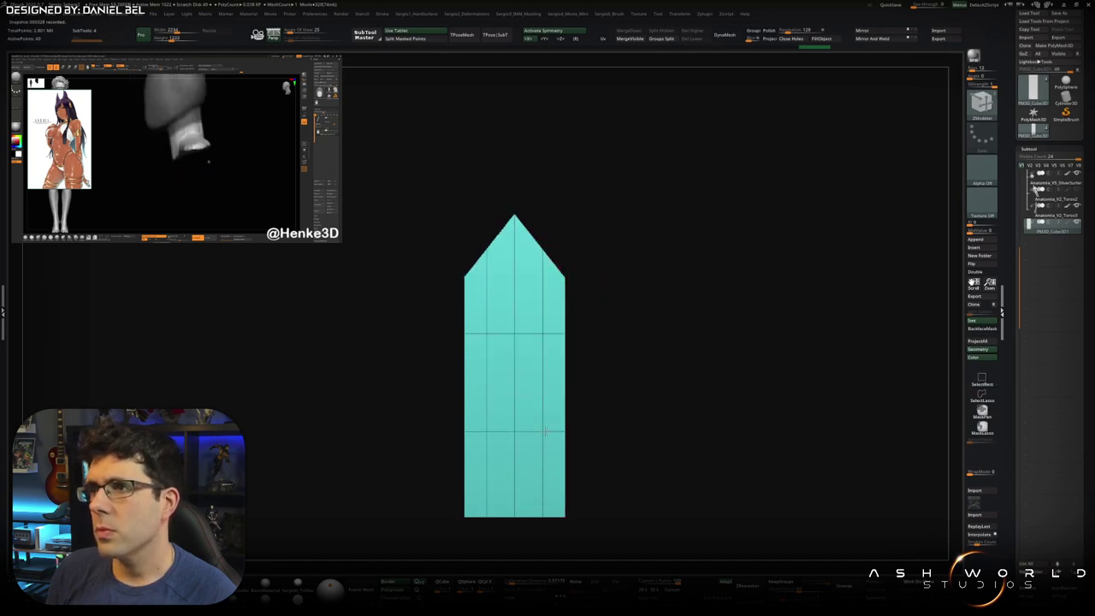
Step: Mask the lower plank and raise the pointed tip further
key(w)
ctrl+click(557, 257)
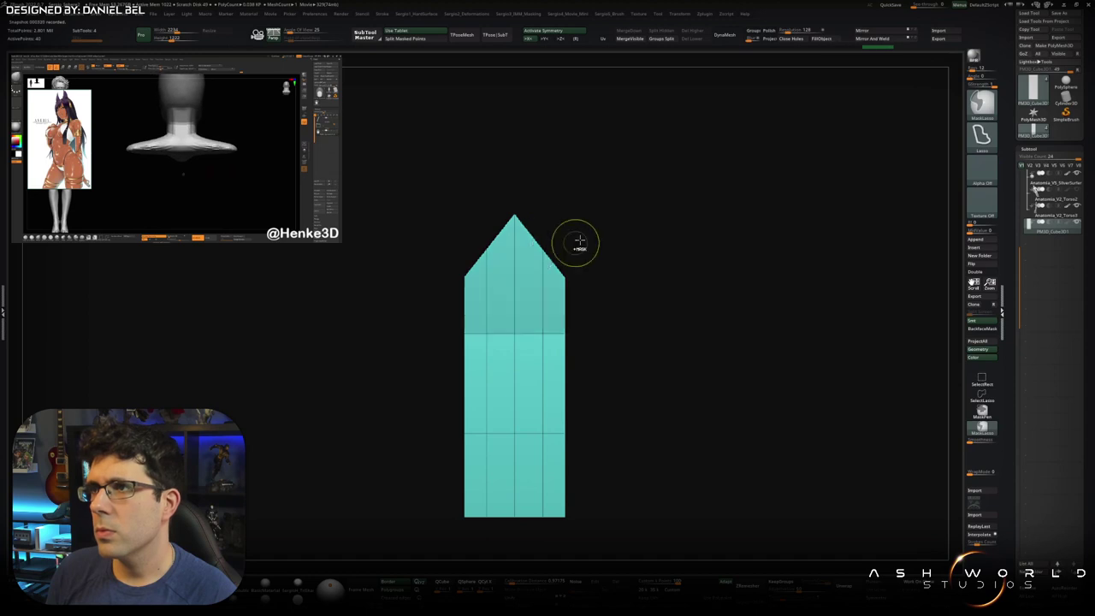
ctrl+click(574, 244)
drag(510, 195, 512, 170)
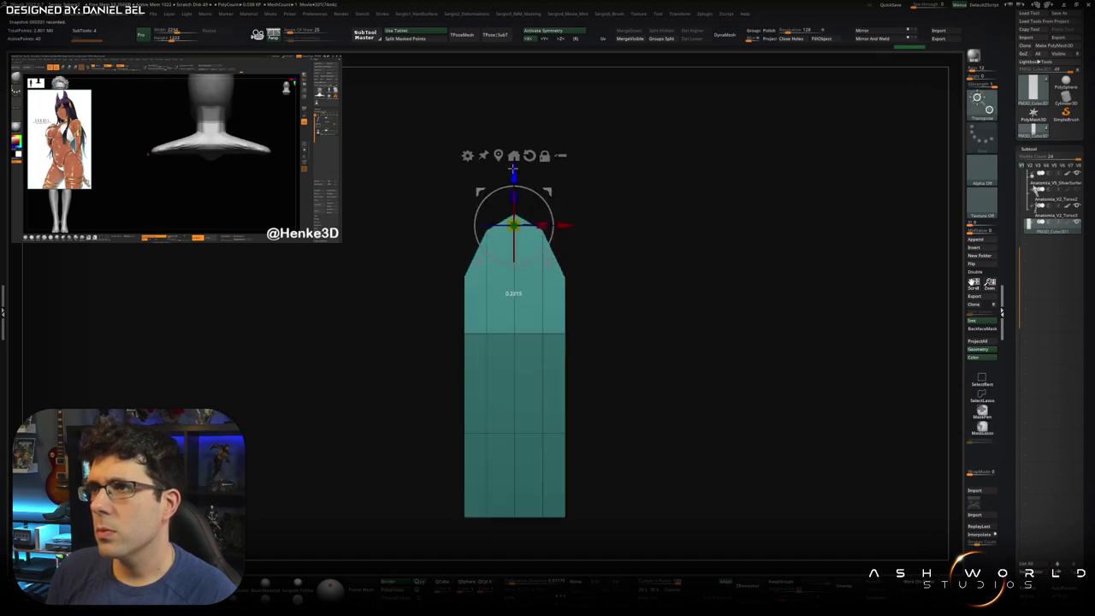
ctrl+drag(599, 248, 572, 288)
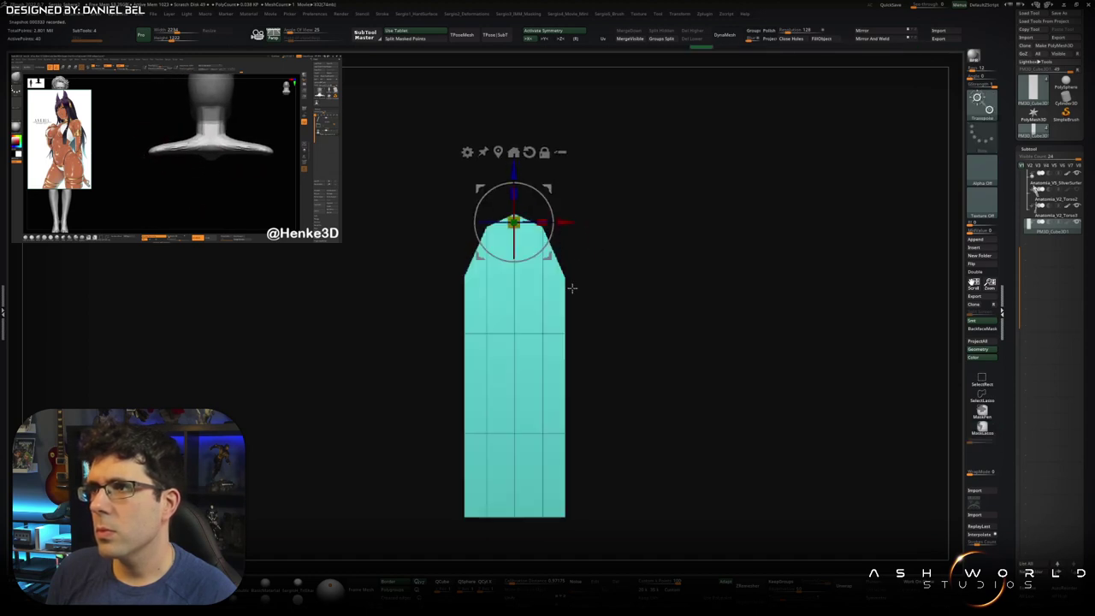
Step: Widen the plank's upper part and outer side strips sideways
ctrl+click(608, 342)
drag(570, 220, 593, 354)
ctrl+click(593, 354)
drag(579, 133, 583, 133)
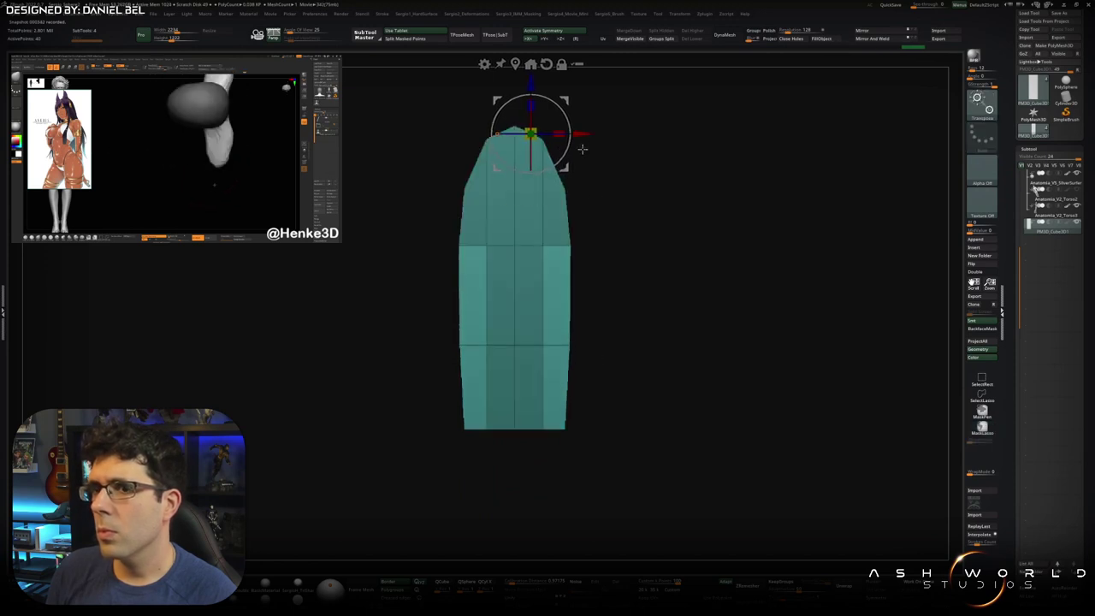
mouse_move(667, 262)
ctrl+mouse_down()
mouse_move(567, 373)
mouse_move(536, 313)
mouse_move(584, 360)
mouse_move(579, 303)
mouse_move(572, 347)
mouse_move(514, 281)
ctrl+mouse_up()
Step: Exit solo, scale the board thinner, and raise it along Y beneath the feet
key(w)
click(629, 222)
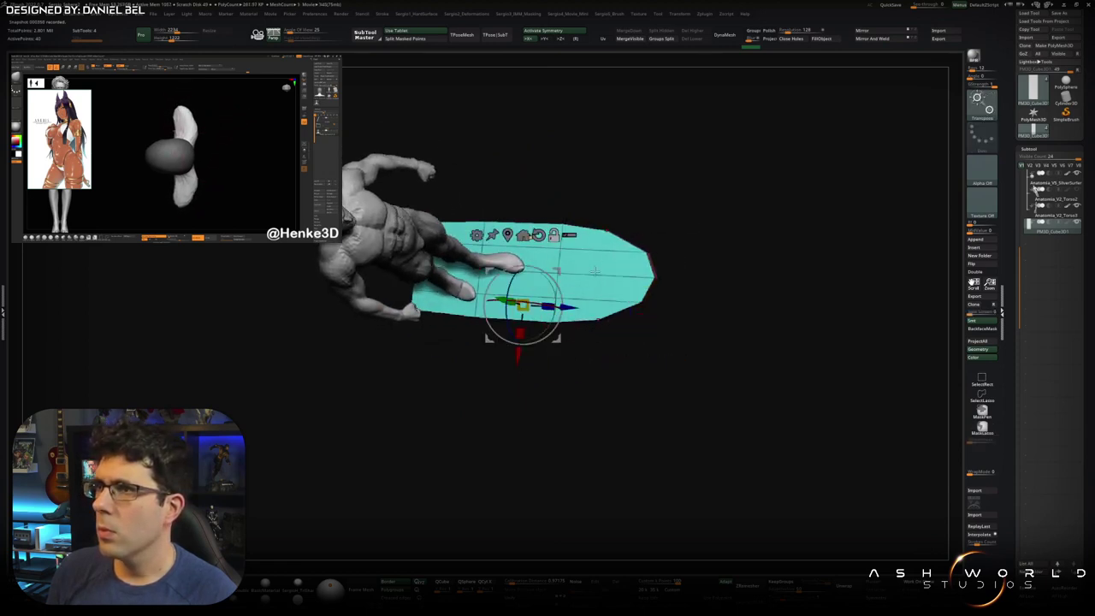
drag(524, 327, 525, 319)
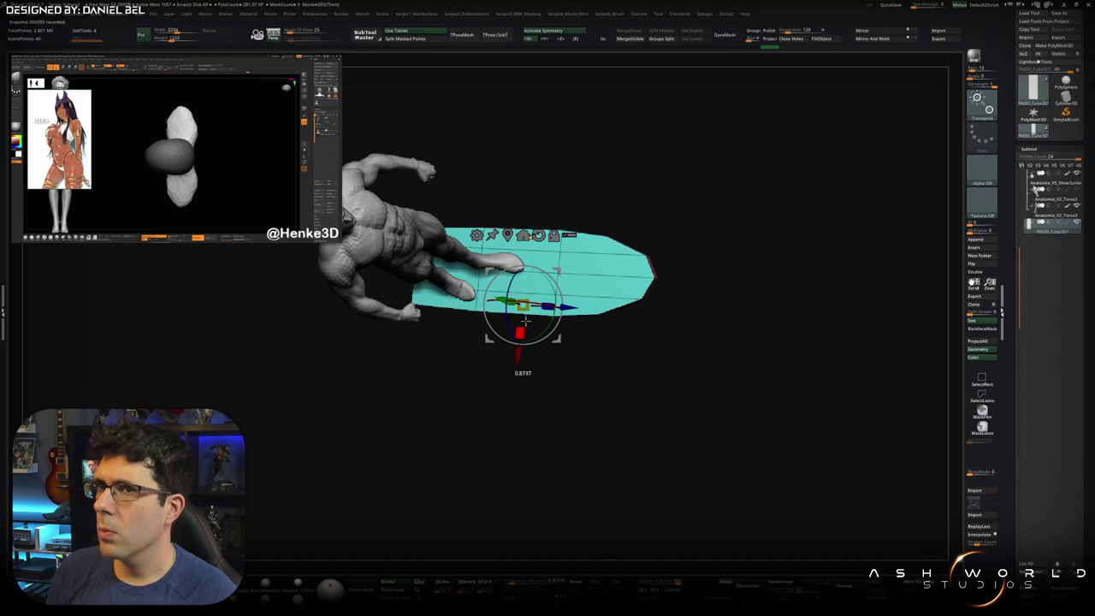
drag(523, 326, 531, 331)
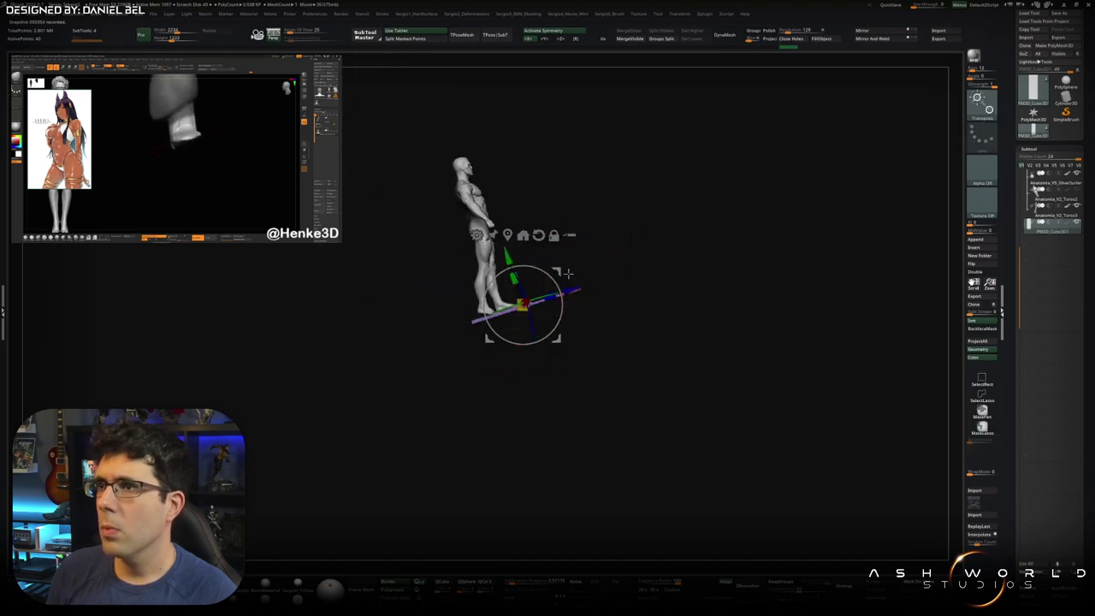
key(f)
key(w)
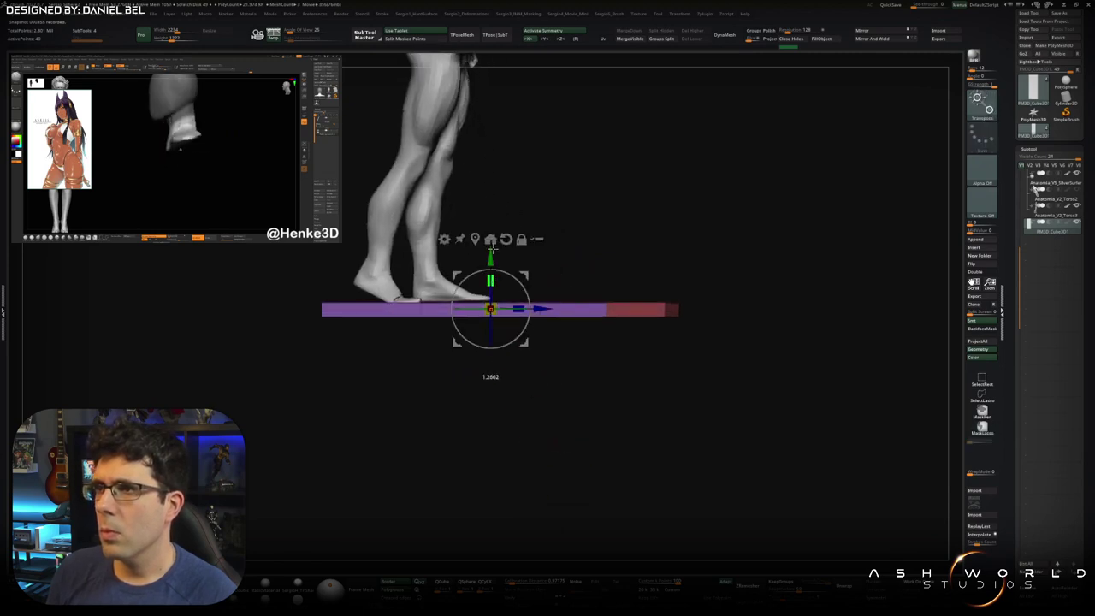
drag(492, 248, 494, 227)
drag(564, 222, 525, 293)
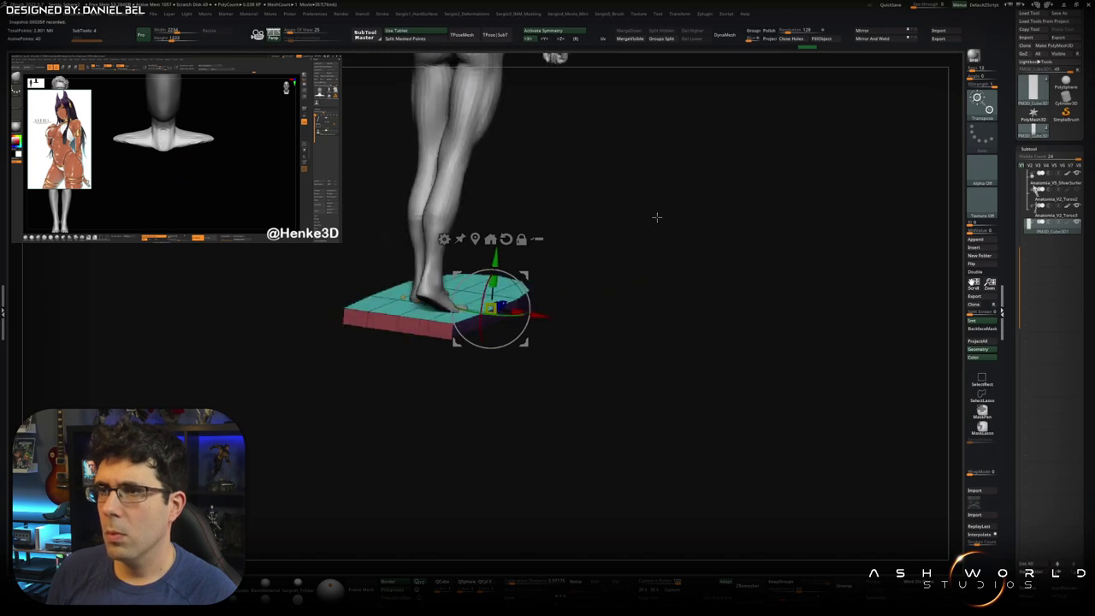
key(ctrl)
Step: Insert a lengthwise edge loop on the board's top and slide it toward the near edge
key(f)
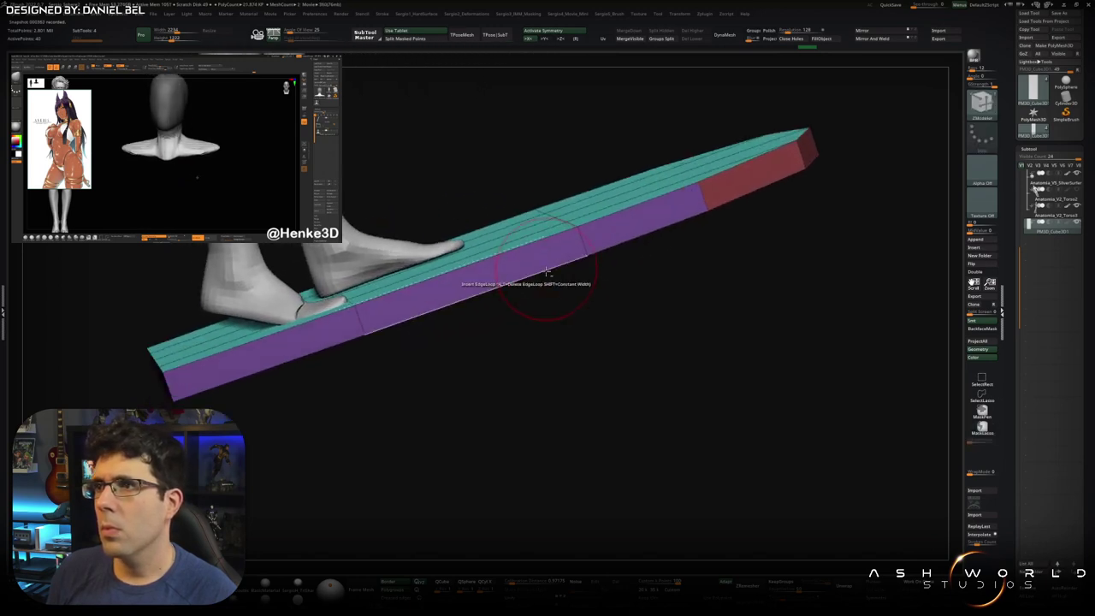
right_drag(581, 241, 564, 270)
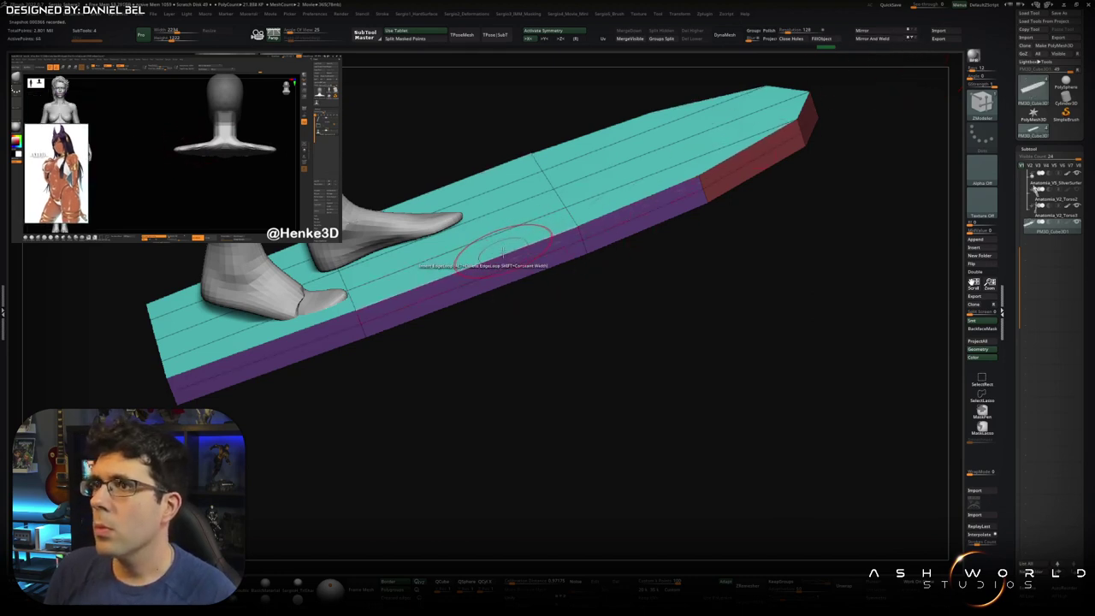
key(space)
click(449, 272)
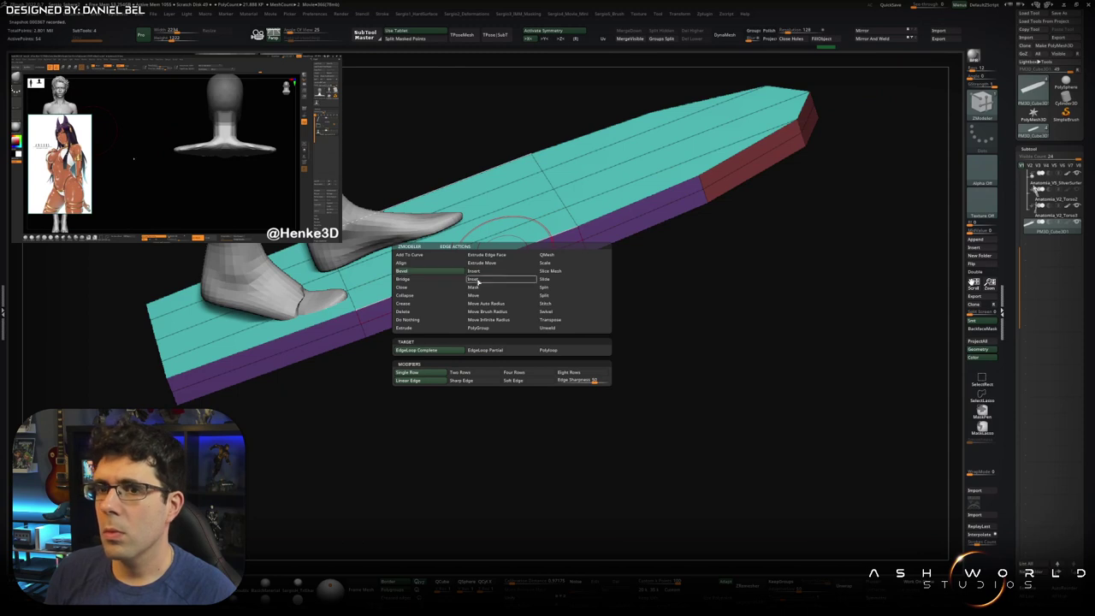
click(482, 276)
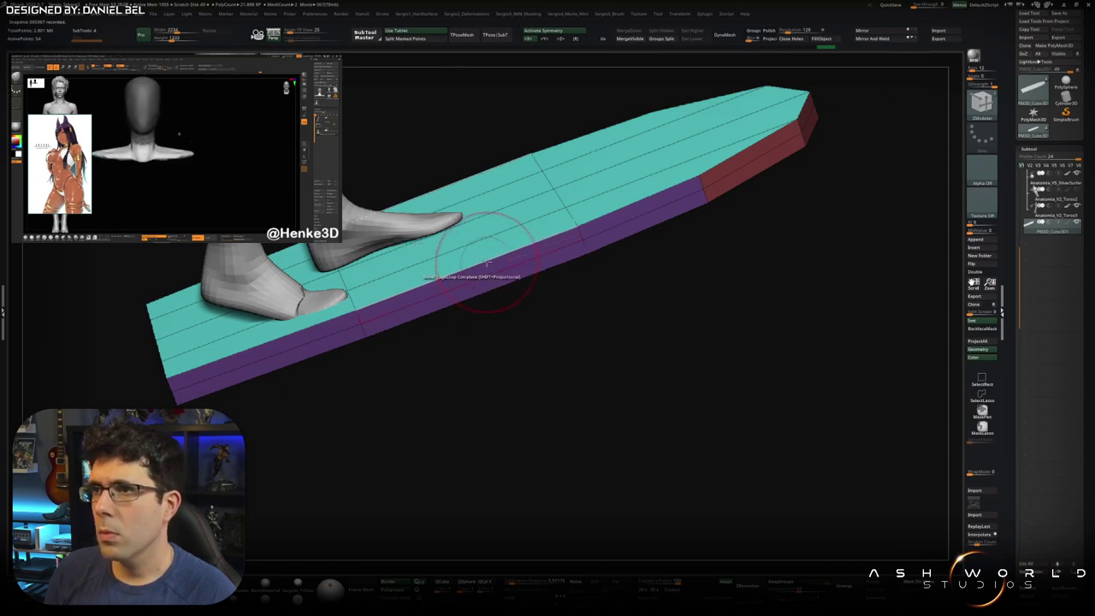
click(516, 252)
drag(517, 251, 505, 254)
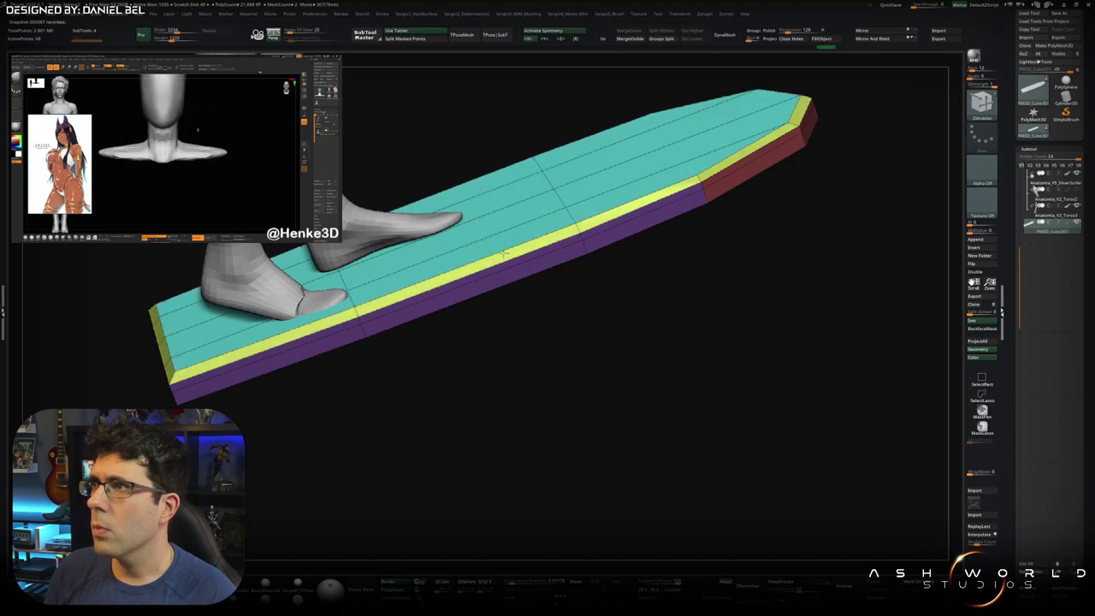
Step: Extrude a strip along the board's long edge, then zoom in on the pointed tip
right_drag(509, 266, 569, 63)
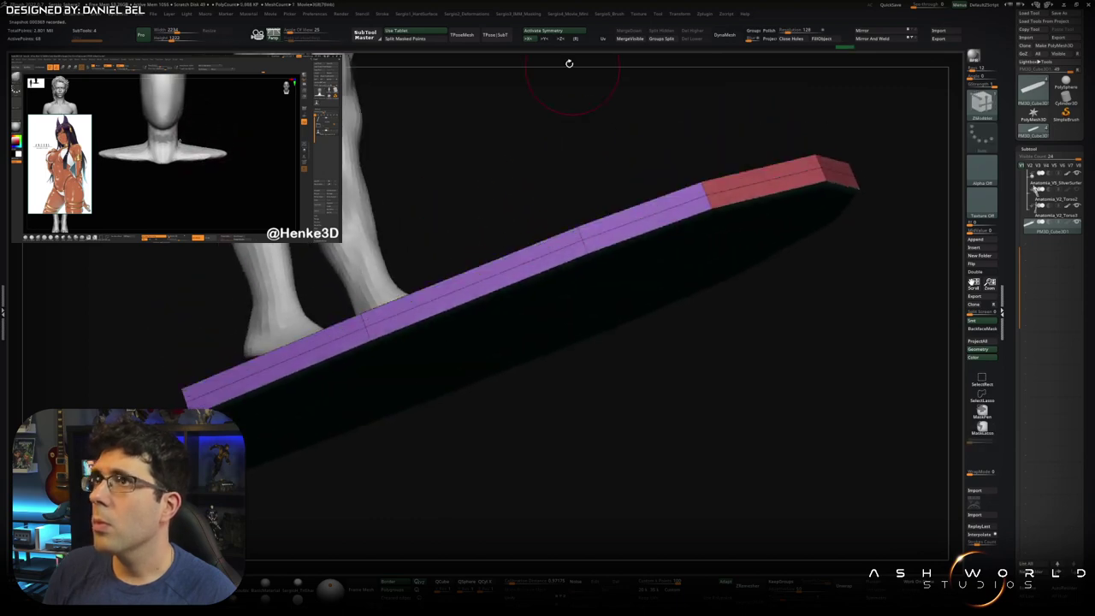
right_drag(571, 220, 541, 248)
drag(531, 244, 542, 237)
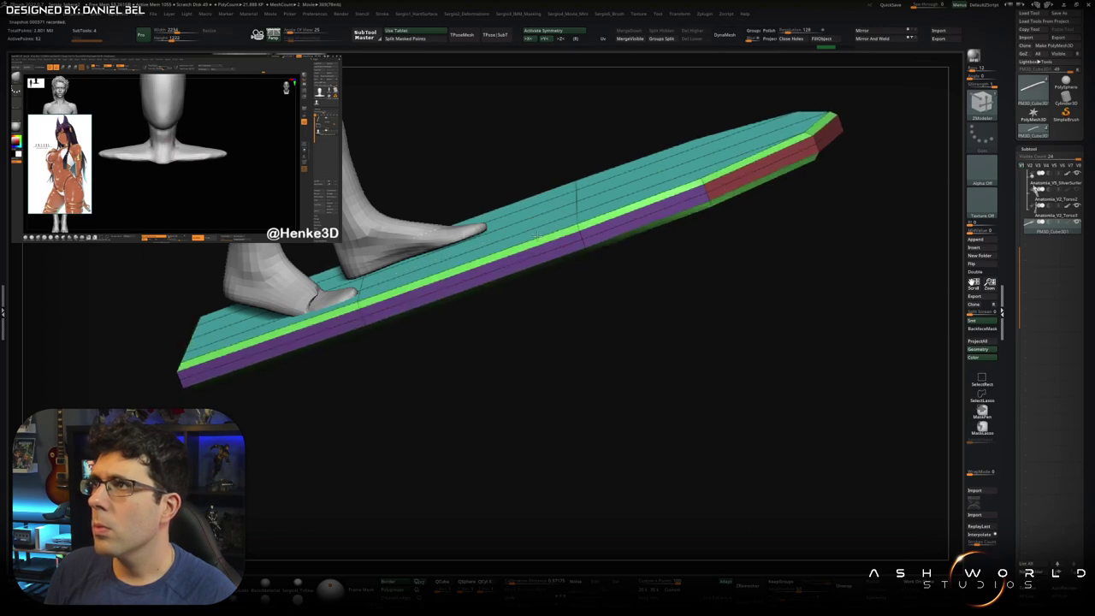
mouse_move(580, 235)
right_down()
mouse_move(587, 251)
mouse_move(633, 217)
mouse_move(599, 227)
mouse_move(546, 274)
mouse_move(580, 259)
right_up()
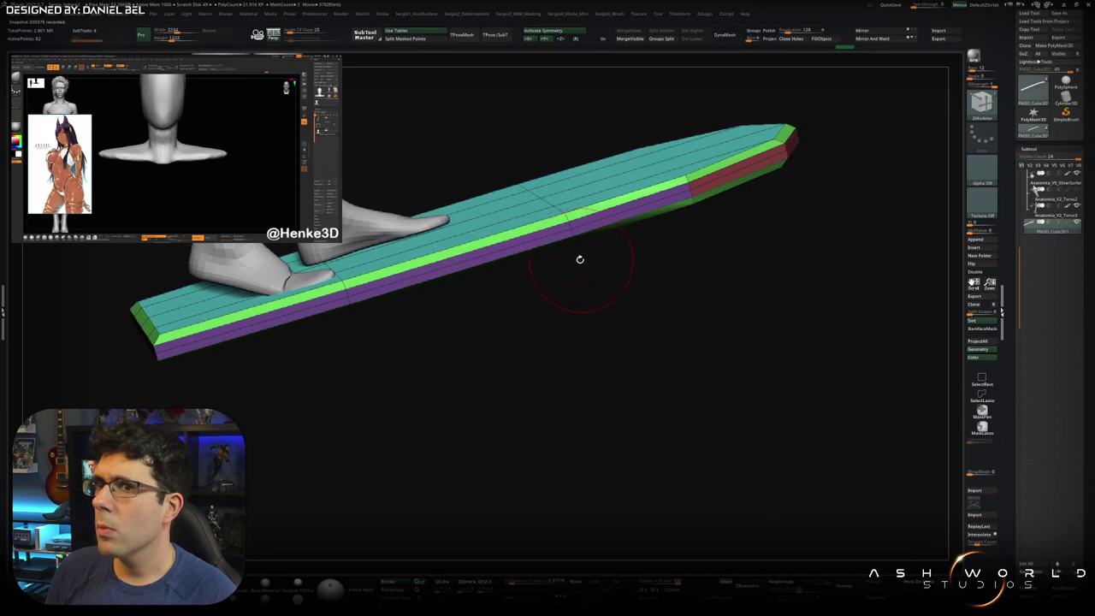
mouse_move(526, 291)
right_down()
mouse_move(543, 244)
mouse_move(559, 269)
mouse_move(601, 252)
mouse_move(616, 269)
mouse_move(525, 254)
mouse_move(534, 293)
mouse_move(521, 312)
mouse_move(567, 303)
mouse_move(550, 288)
mouse_move(548, 310)
right_up()
Step: Bevel the tip's lower-left corner edge and shift the loops near its lower corner
click(460, 297)
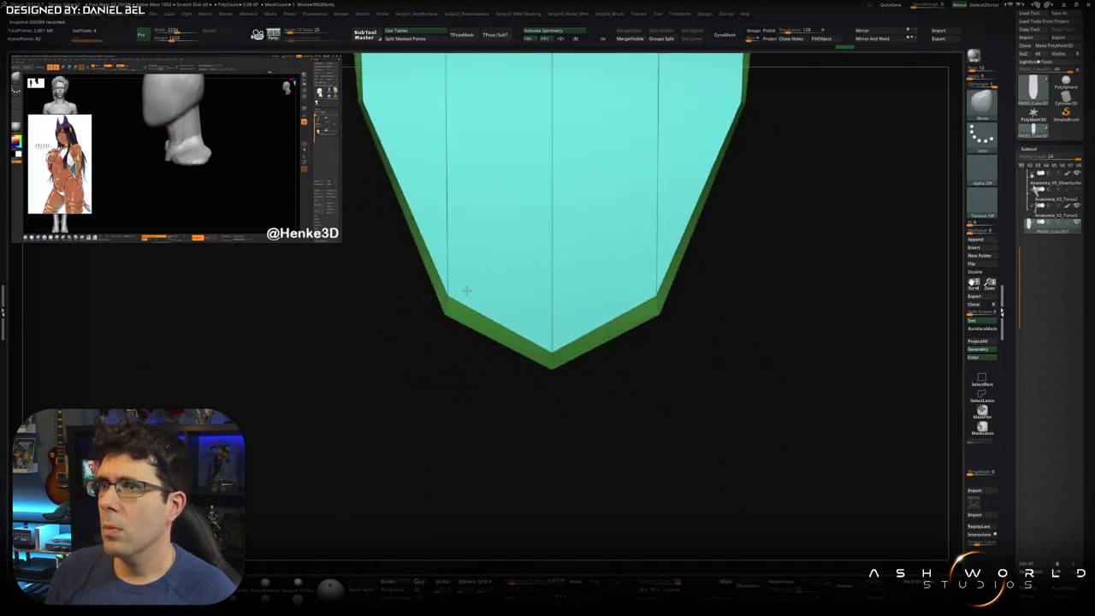
mouse_move(469, 282)
alt+right_down()
mouse_move(486, 343)
mouse_move(450, 282)
alt+right_up()
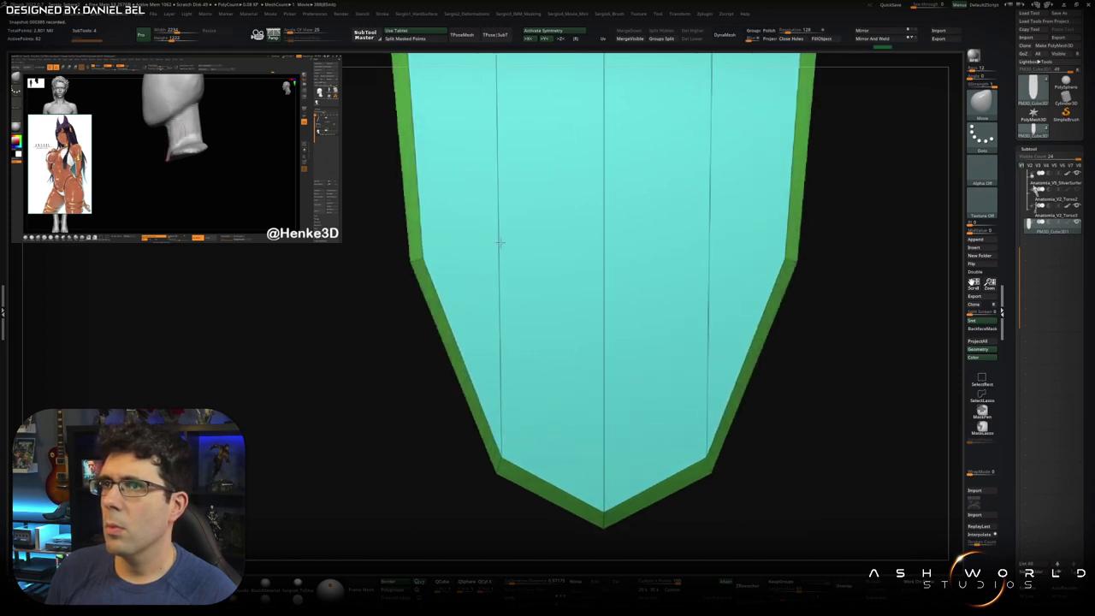
mouse_move(506, 246)
ctrl+right_down()
mouse_move(531, 273)
mouse_move(510, 320)
ctrl+right_up()
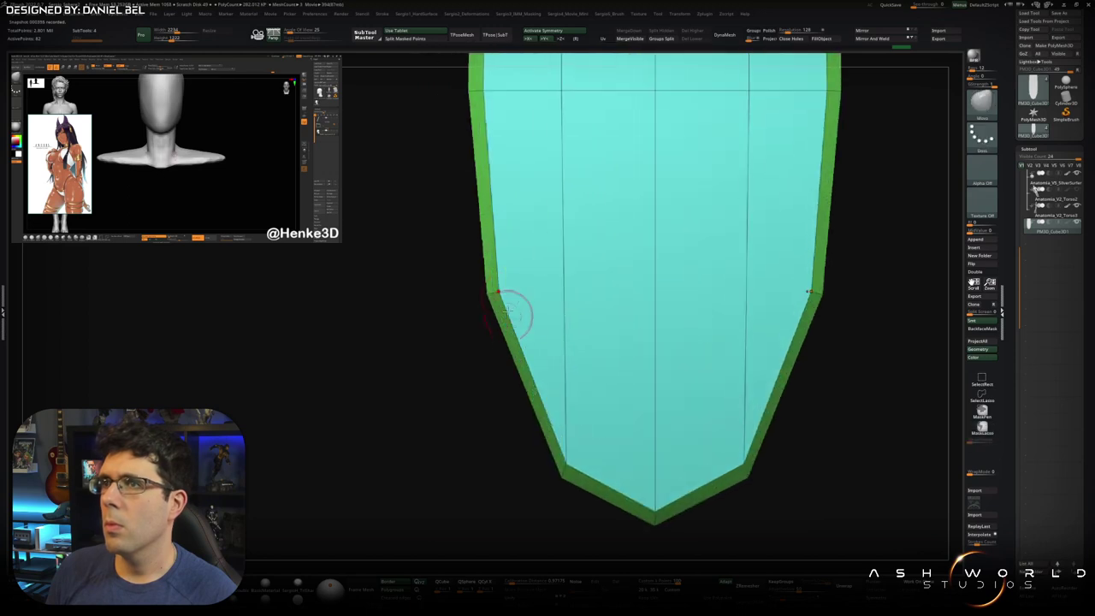
drag(570, 460, 579, 466)
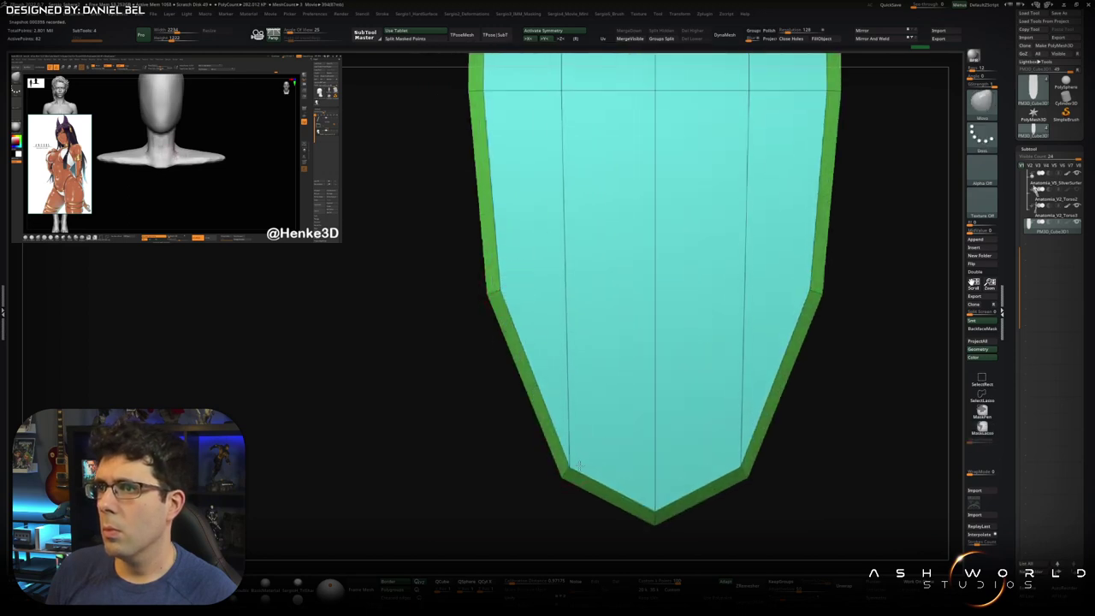
mouse_move(579, 462)
right_down()
mouse_move(630, 369)
mouse_move(539, 301)
mouse_move(554, 296)
right_up()
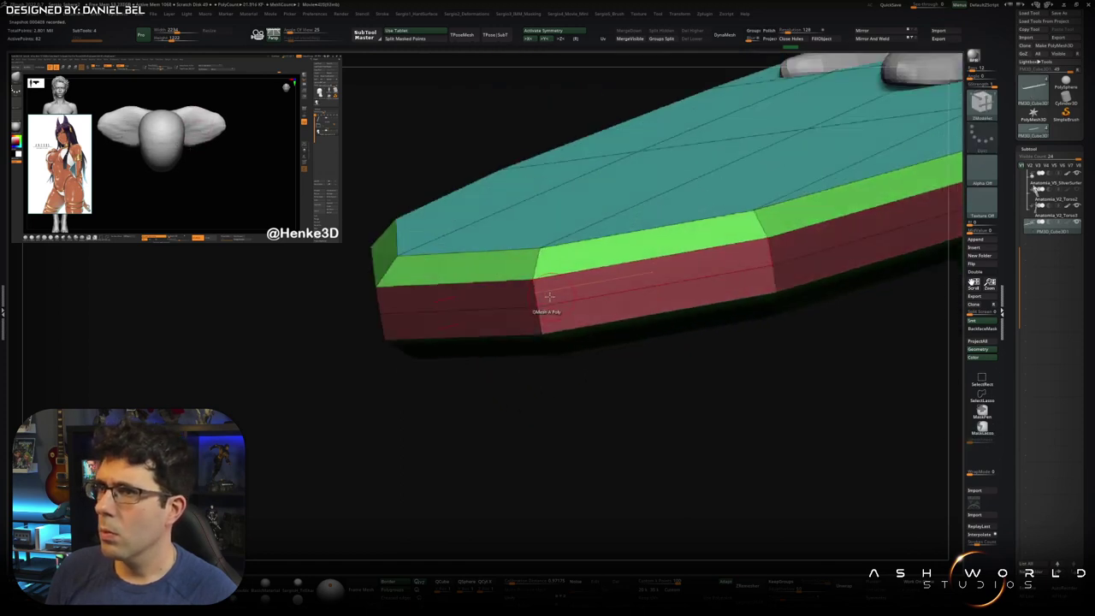
Step: Switch from Insert EdgeLoop to Point Stitch and stitch the first pair of side points
key(space)
click(513, 308)
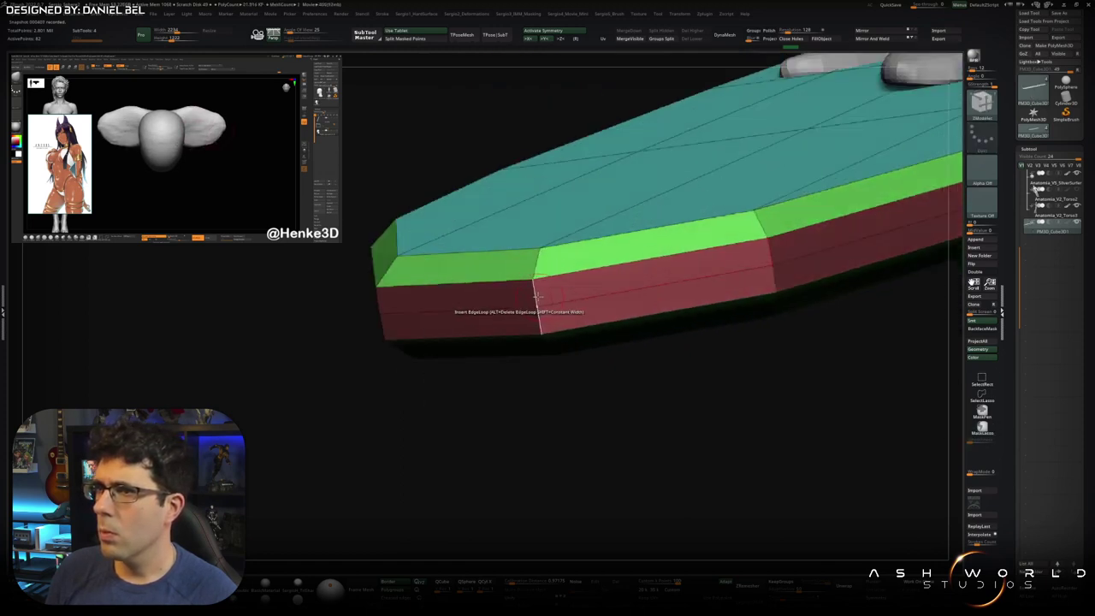
key(space)
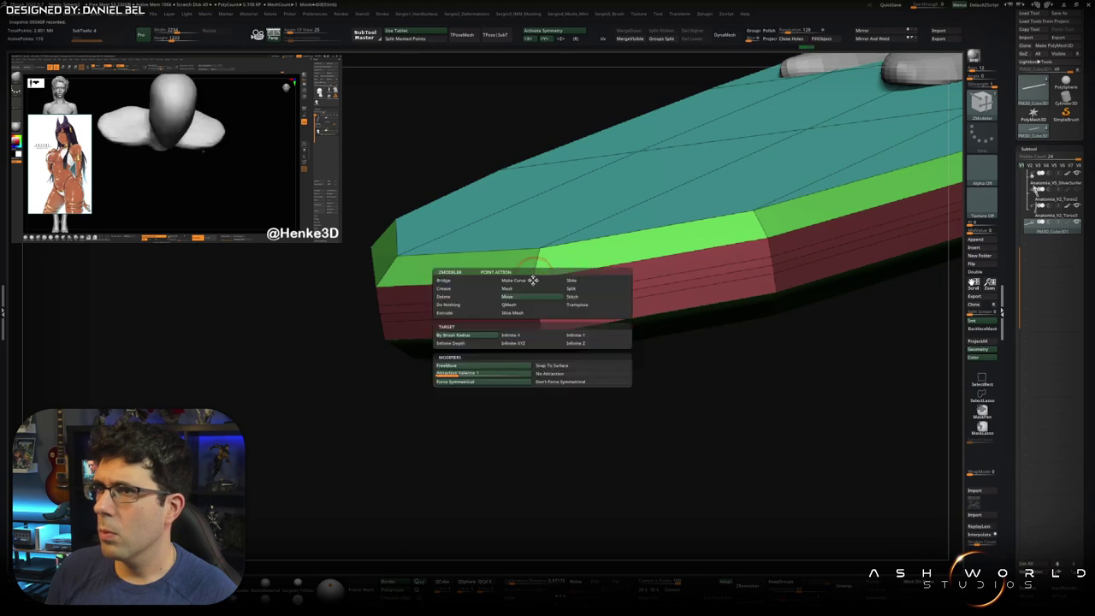
click(586, 296)
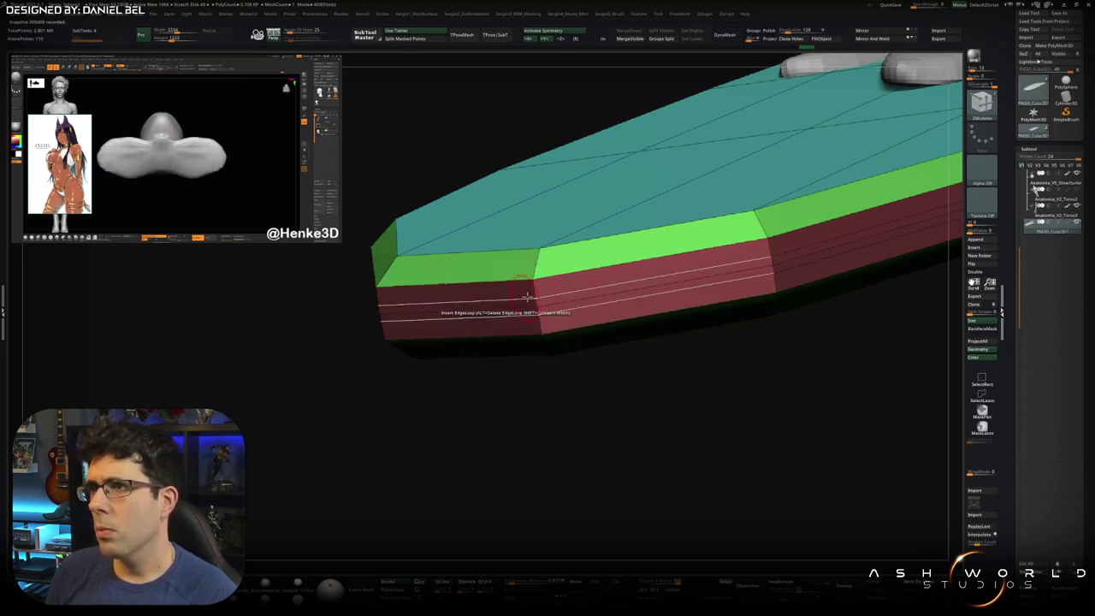
click(532, 299)
mouse_move(499, 310)
right_down()
mouse_move(448, 288)
mouse_move(631, 284)
right_up()
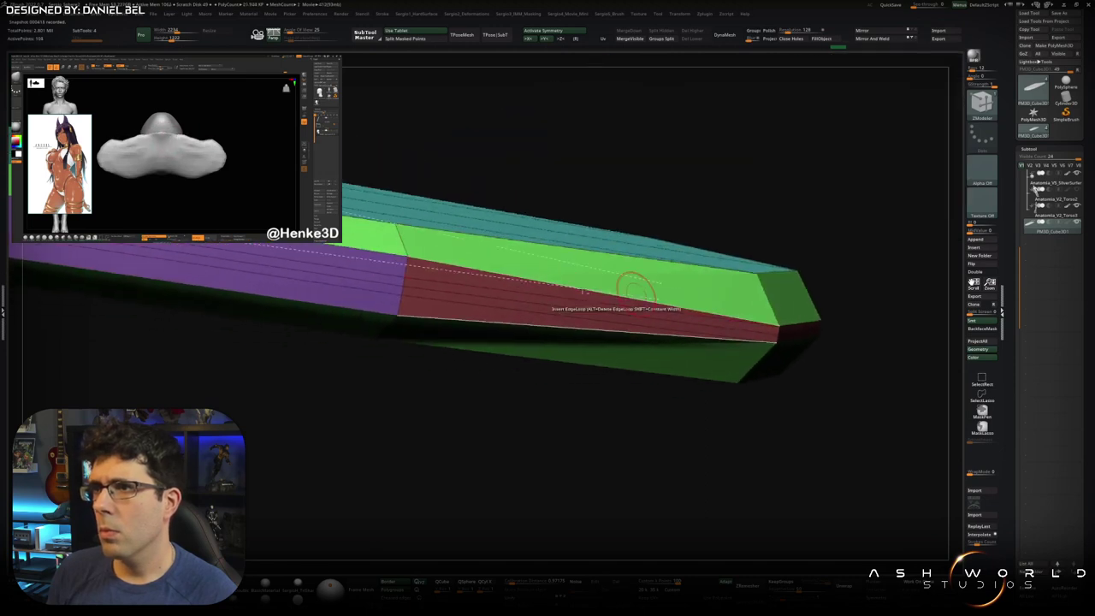
click(408, 278)
Step: Stitch further point pairs along the side so the red face narrows into a band
right_drag(408, 278, 542, 270)
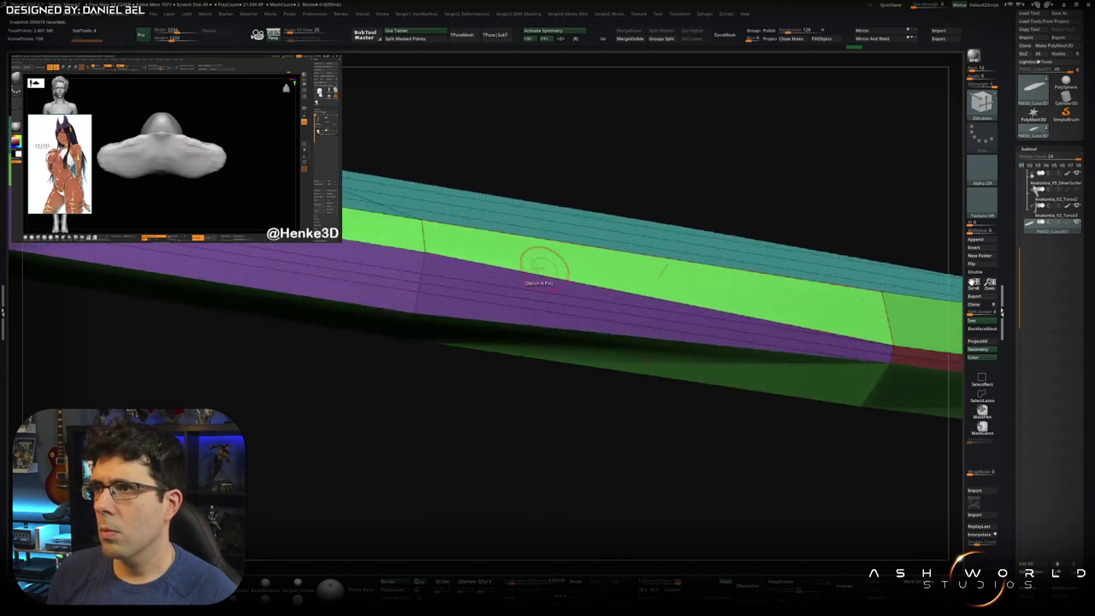
click(420, 272)
mouse_move(419, 272)
right_down()
mouse_move(398, 257)
mouse_move(750, 299)
right_up()
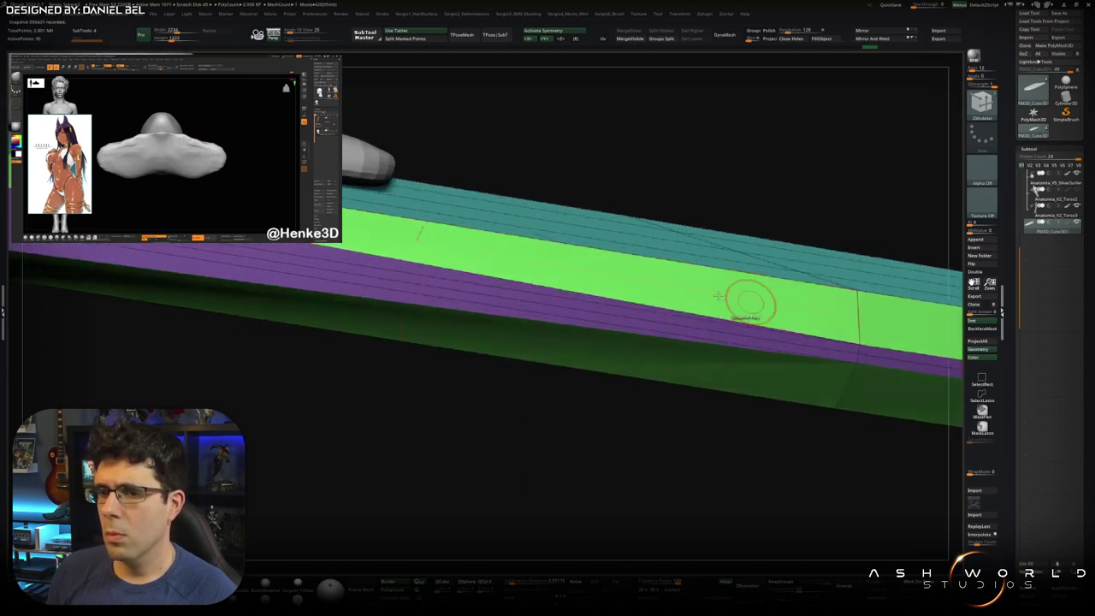
right_drag(501, 274, 553, 293)
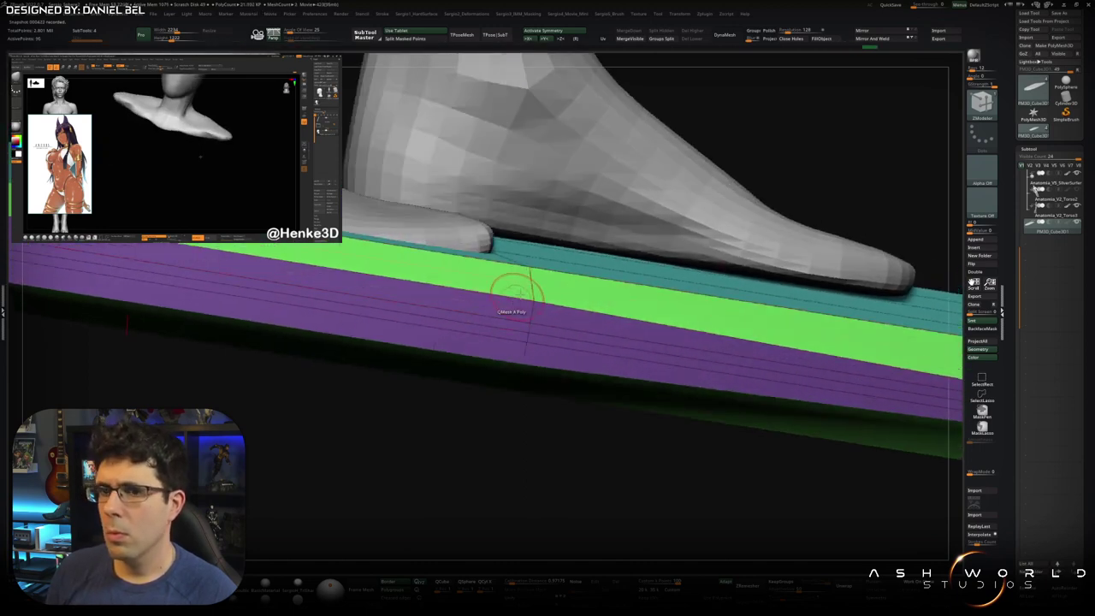
mouse_move(532, 320)
right_down()
mouse_move(506, 318)
mouse_move(570, 264)
mouse_move(537, 325)
mouse_move(476, 336)
mouse_move(435, 305)
mouse_move(507, 325)
right_up()
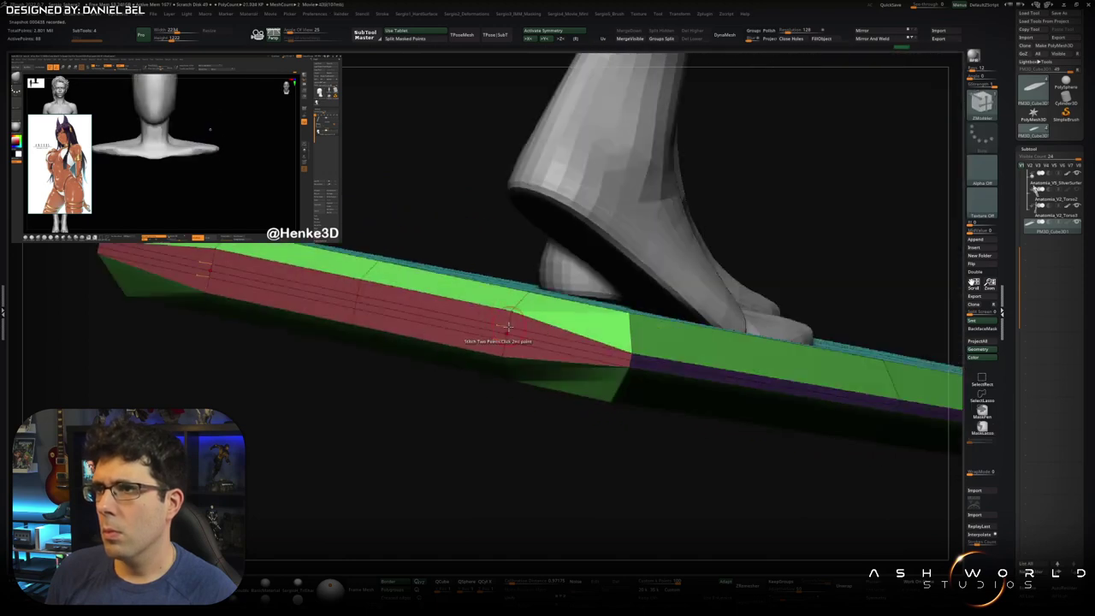
click(507, 325)
mouse_move(356, 294)
right_down()
mouse_move(416, 285)
mouse_move(474, 317)
mouse_move(505, 290)
right_up()
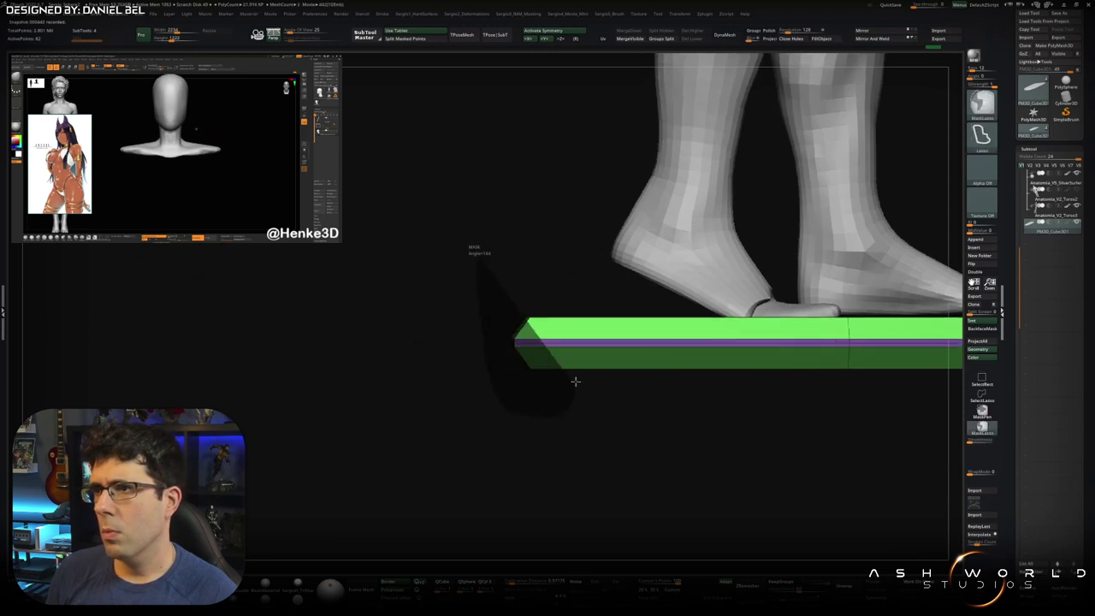
Step: Place the Transpose gizmo at the board's end and orbit out to a side view
key(w)
click(513, 342)
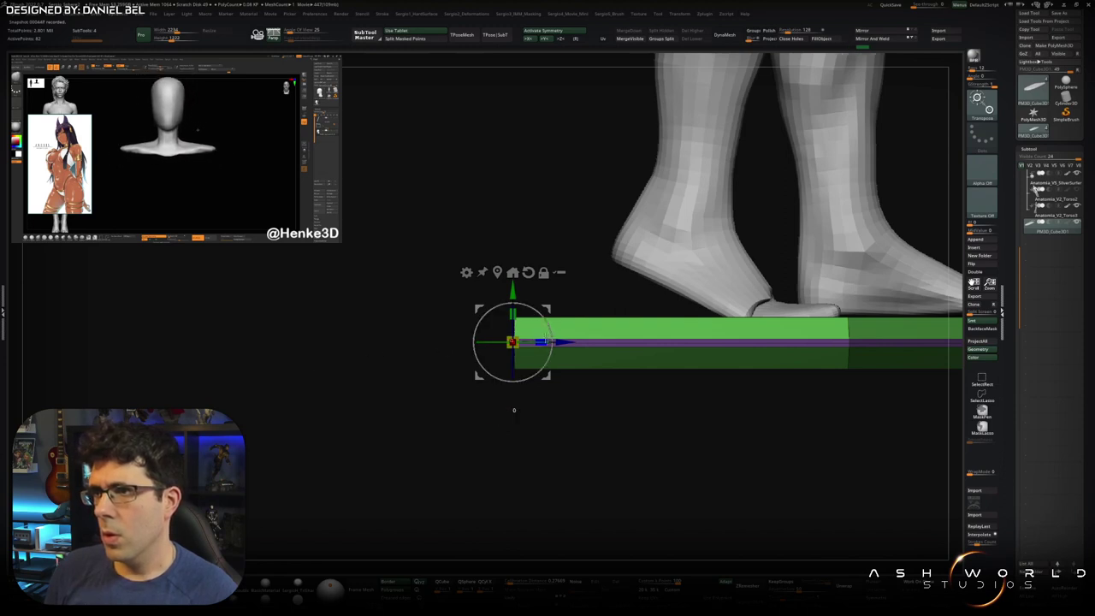
mouse_move(516, 370)
mouse_down()
mouse_move(482, 367)
mouse_move(539, 415)
mouse_move(560, 378)
mouse_move(613, 386)
mouse_move(615, 416)
mouse_move(675, 339)
mouse_up()
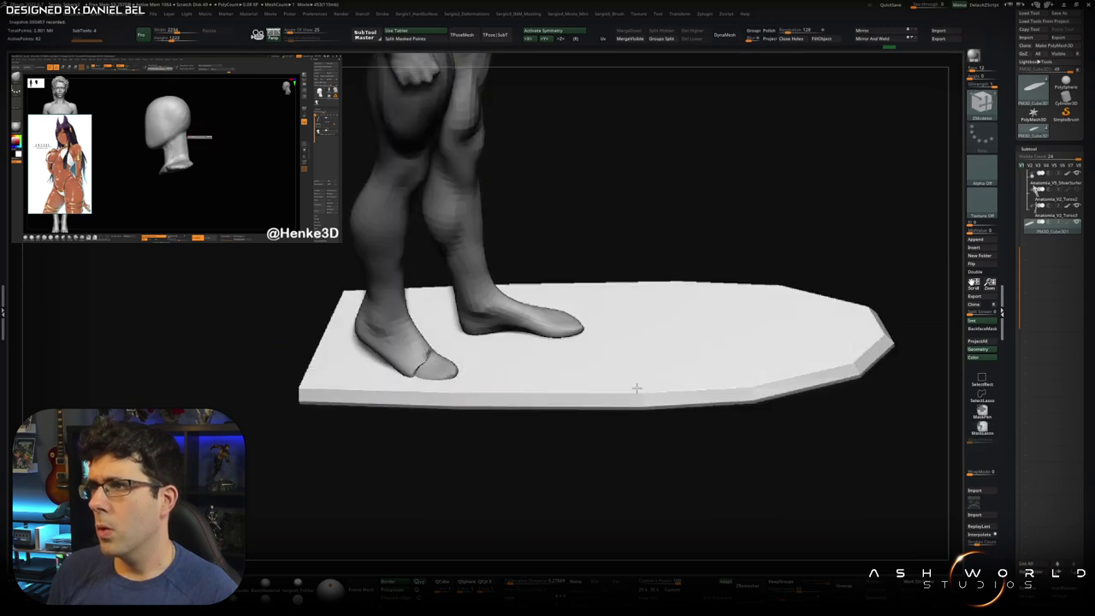
key(shift+f)
Step: Turn on Dynamic Subdiv in the Tool palette to smooth the board
key(space)
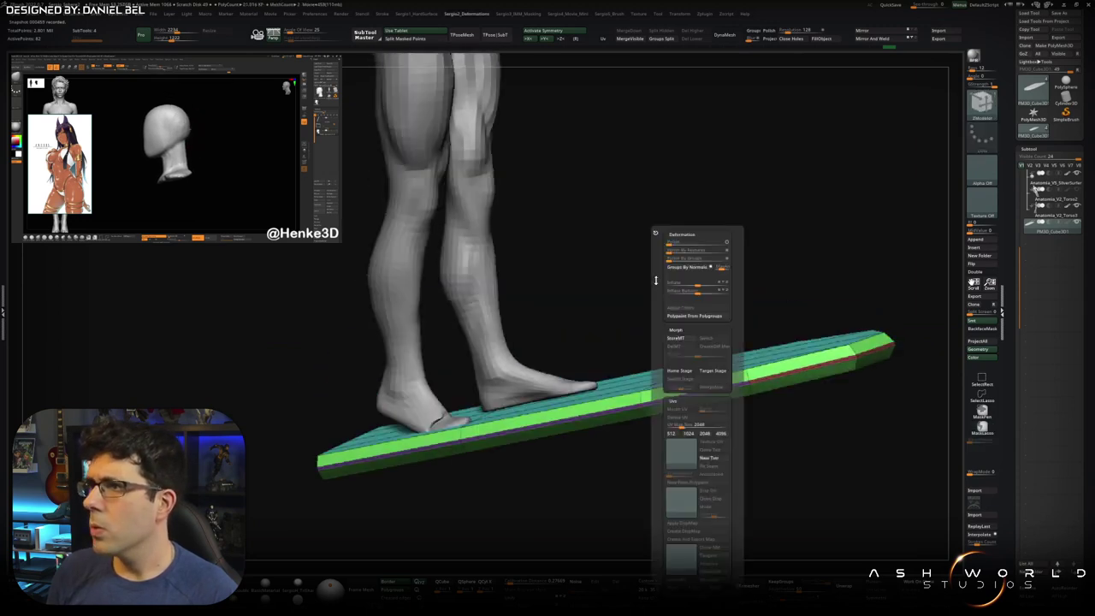
scroll(662, 266, down, 5)
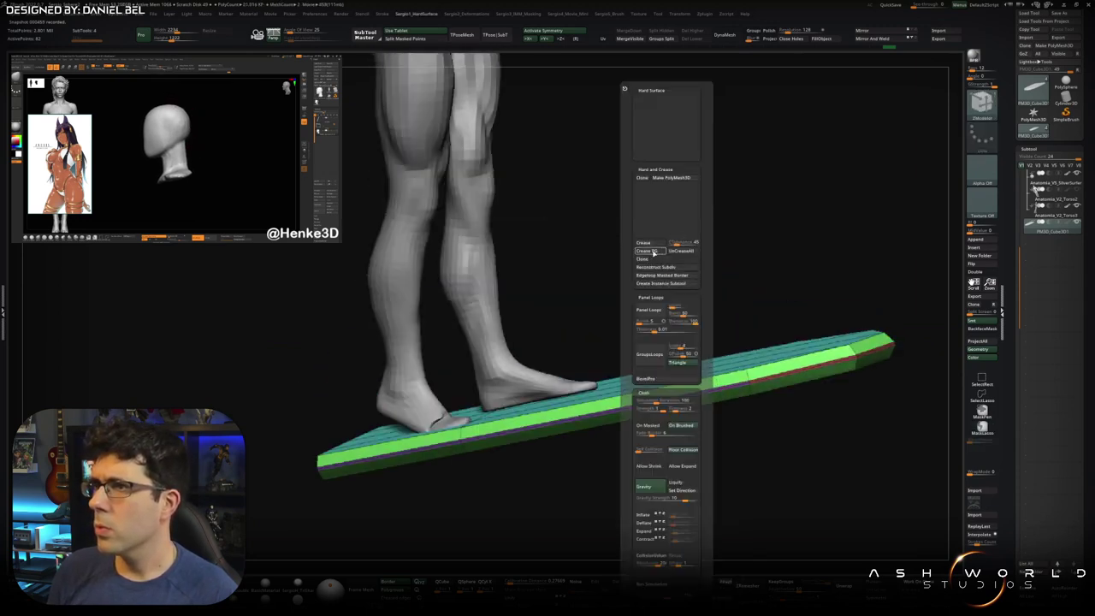
key(shift+d)
click(614, 189)
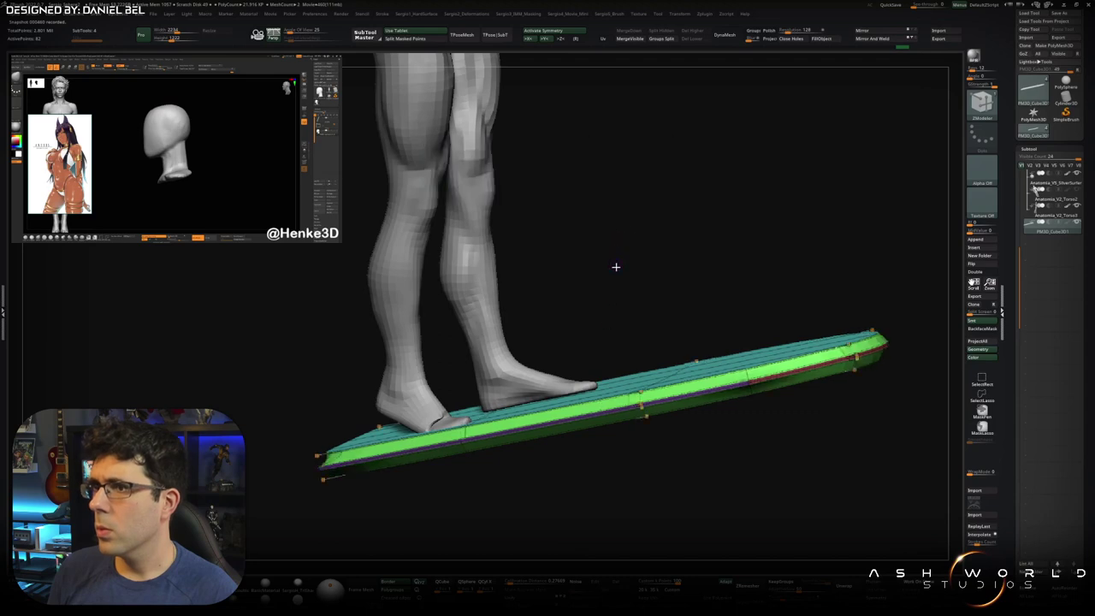
key(shift+f)
drag(638, 362, 625, 327)
scroll(625, 327, up, 5)
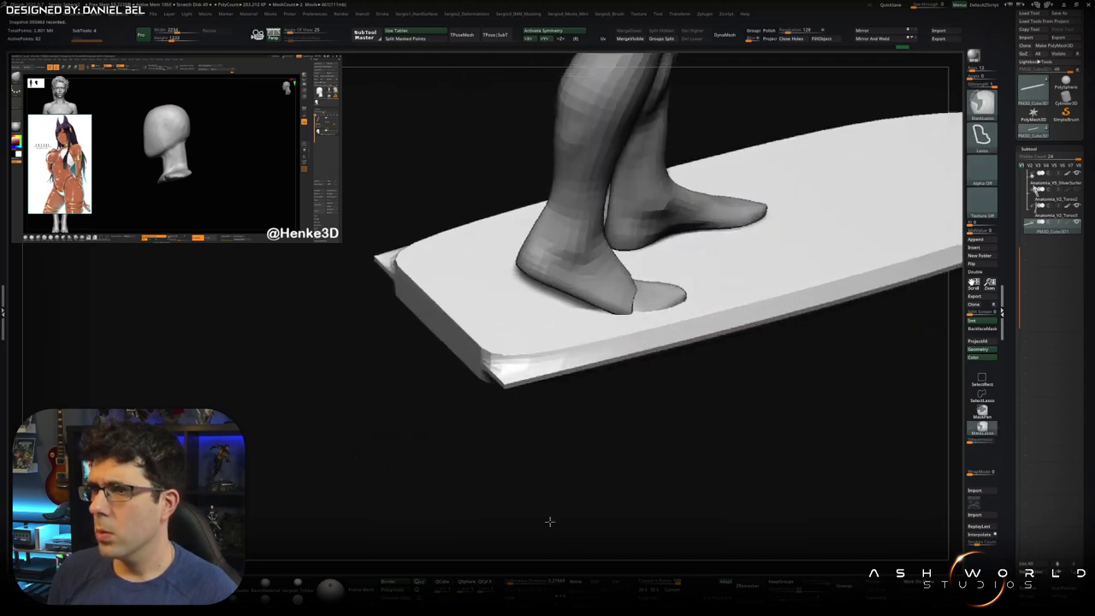
key(shift+f)
scroll(530, 396, up, 3)
Step: Crease the board's side edge loop with ZModeler Edge Crease so the rim stays crisp
drag(524, 383, 506, 371)
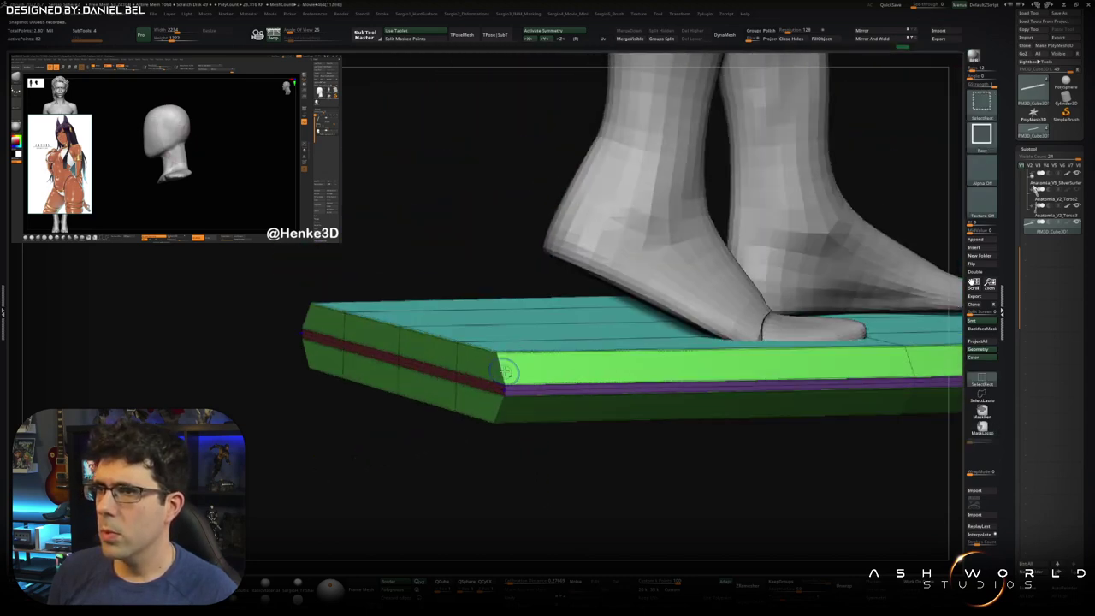
key(space)
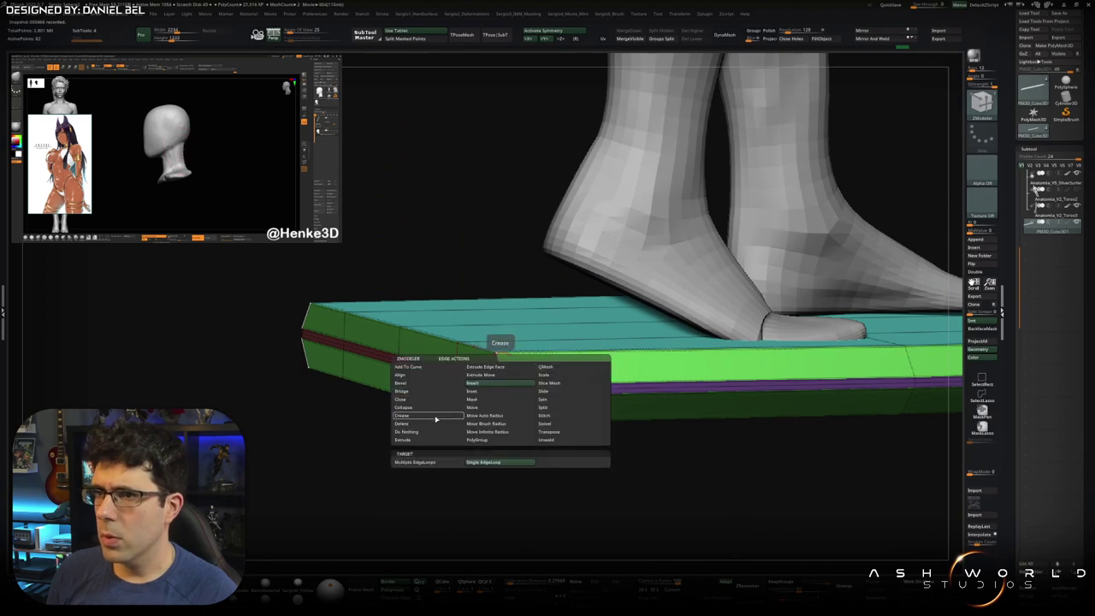
click(436, 418)
mouse_move(490, 382)
right_down()
mouse_move(506, 389)
mouse_move(535, 363)
right_up()
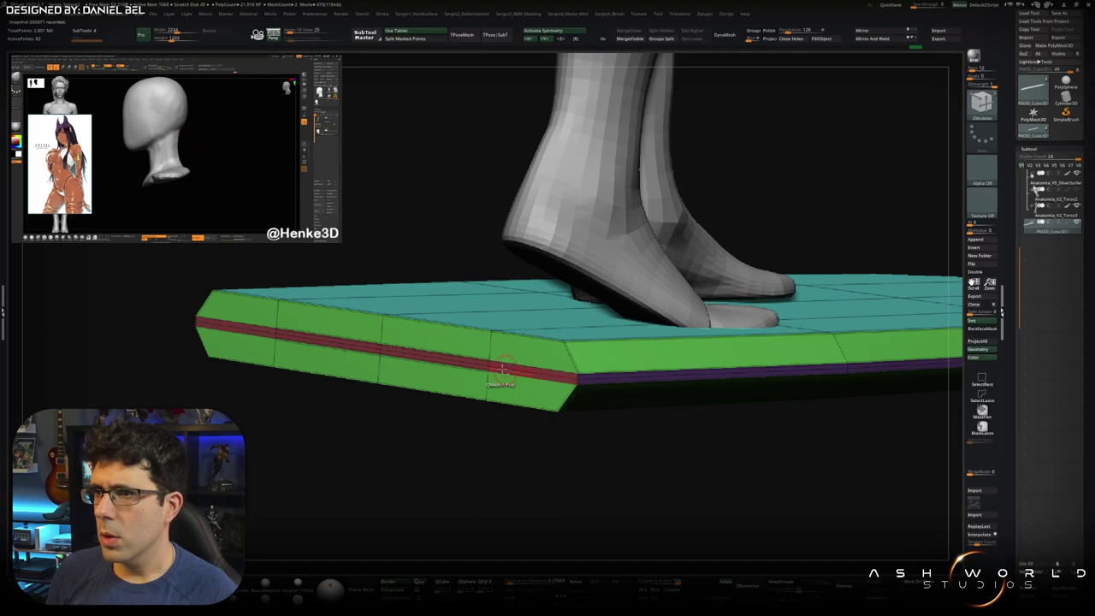
mouse_move(519, 394)
right_down()
mouse_move(702, 359)
mouse_move(657, 377)
mouse_move(419, 368)
mouse_move(435, 219)
mouse_move(514, 342)
mouse_move(508, 313)
mouse_move(587, 371)
mouse_move(588, 399)
mouse_move(601, 356)
right_up()
key(shift+f)
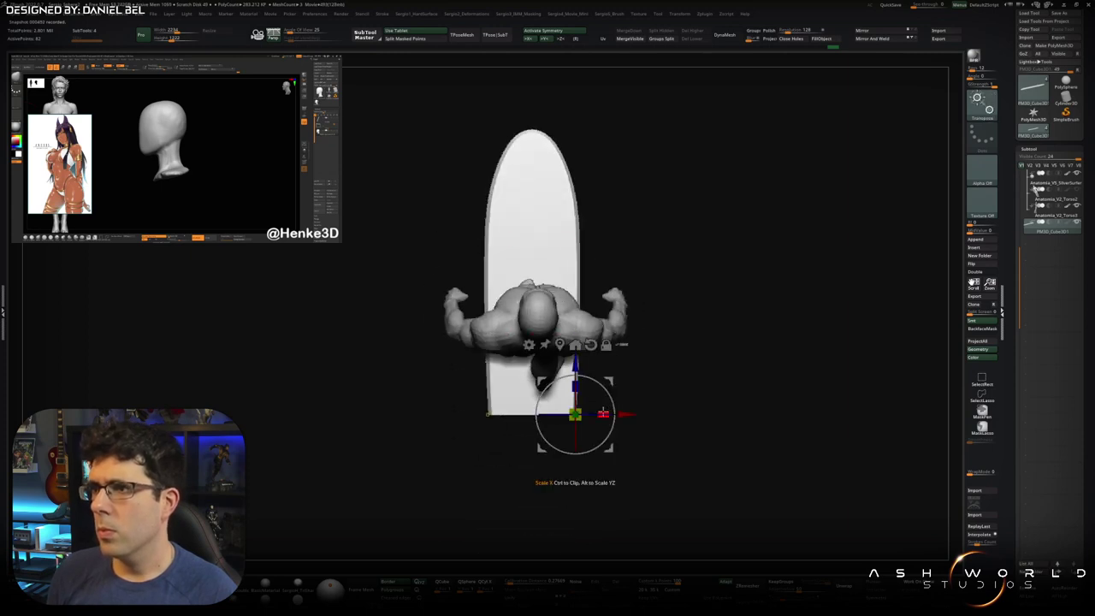
Step: Recentre the gizmo on the board and scale it about 1.17× wider along X
key(ctrl+z)
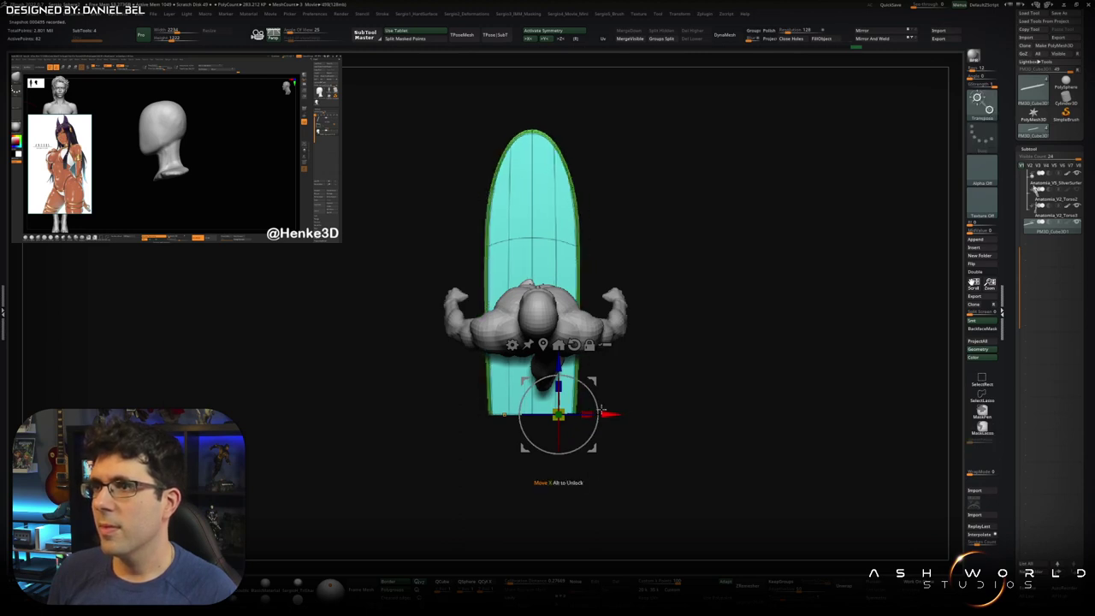
click(543, 345)
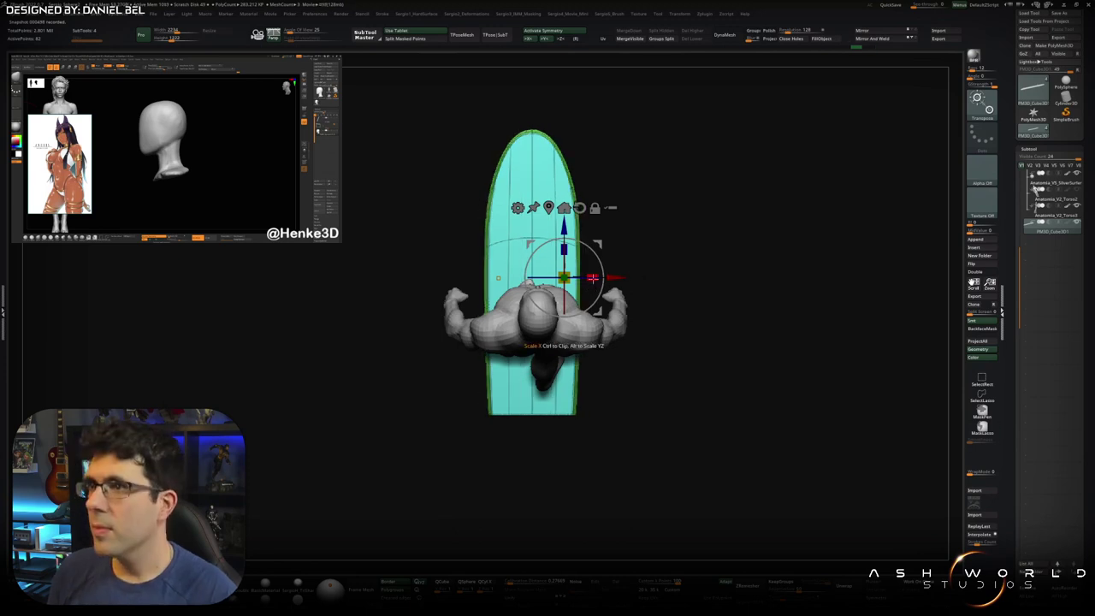
drag(592, 276, 615, 272)
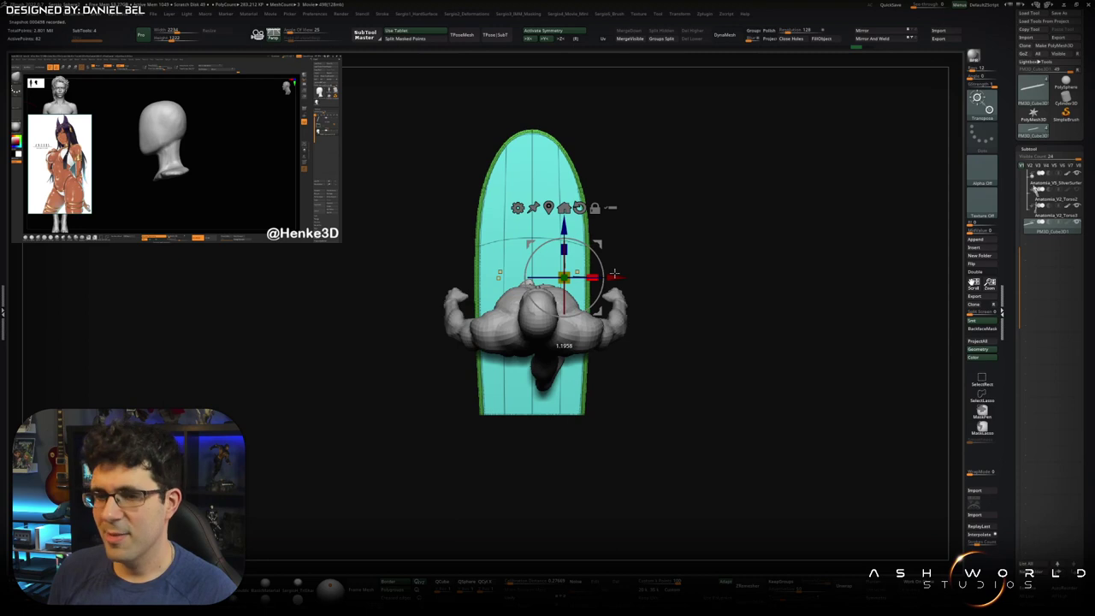
mouse_move(615, 273)
mouse_down()
mouse_move(525, 326)
mouse_move(584, 396)
mouse_move(522, 376)
mouse_move(542, 379)
mouse_move(526, 359)
mouse_move(560, 370)
mouse_move(570, 253)
mouse_move(599, 276)
mouse_move(676, 283)
mouse_move(650, 257)
mouse_move(542, 372)
mouse_up()
scroll(584, 396, up, 3)
Step: Frame the surfboard and legs, select the board subtool, and activate Transpose
scroll(542, 372, up, 3)
scroll(555, 427, up, 2)
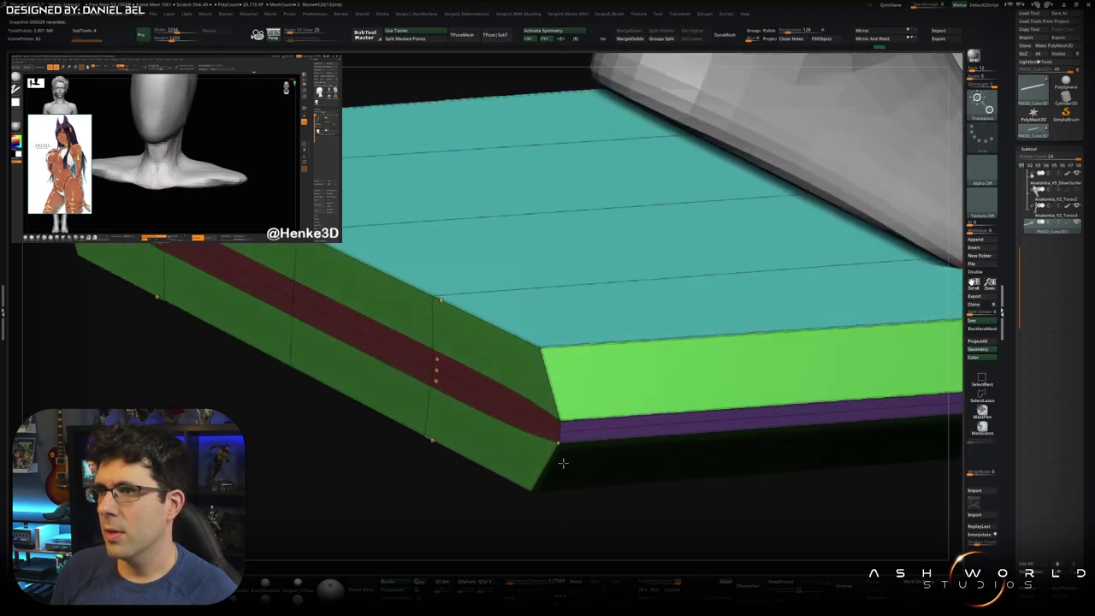
scroll(562, 460, down, 2)
scroll(531, 274, down, 2)
scroll(531, 273, down, 2)
key(q)
drag(579, 355, 549, 328)
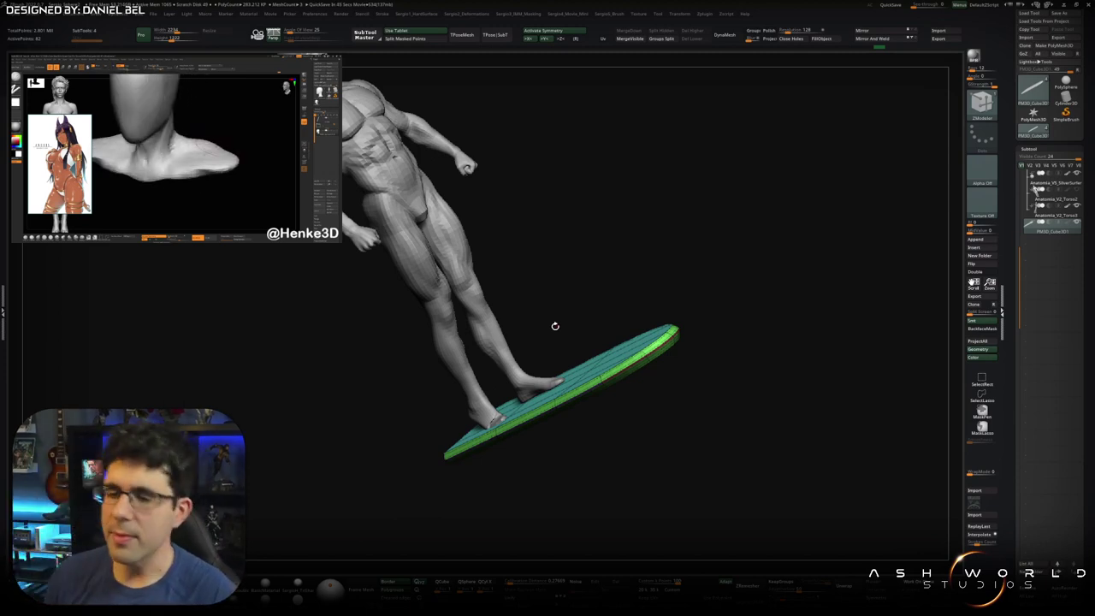
mouse_move(722, 255)
mouse_down()
mouse_move(672, 332)
mouse_move(621, 378)
mouse_move(587, 328)
mouse_move(576, 285)
mouse_move(613, 334)
mouse_move(631, 299)
mouse_move(613, 186)
mouse_move(626, 313)
mouse_move(581, 333)
mouse_move(555, 325)
mouse_move(590, 388)
mouse_up()
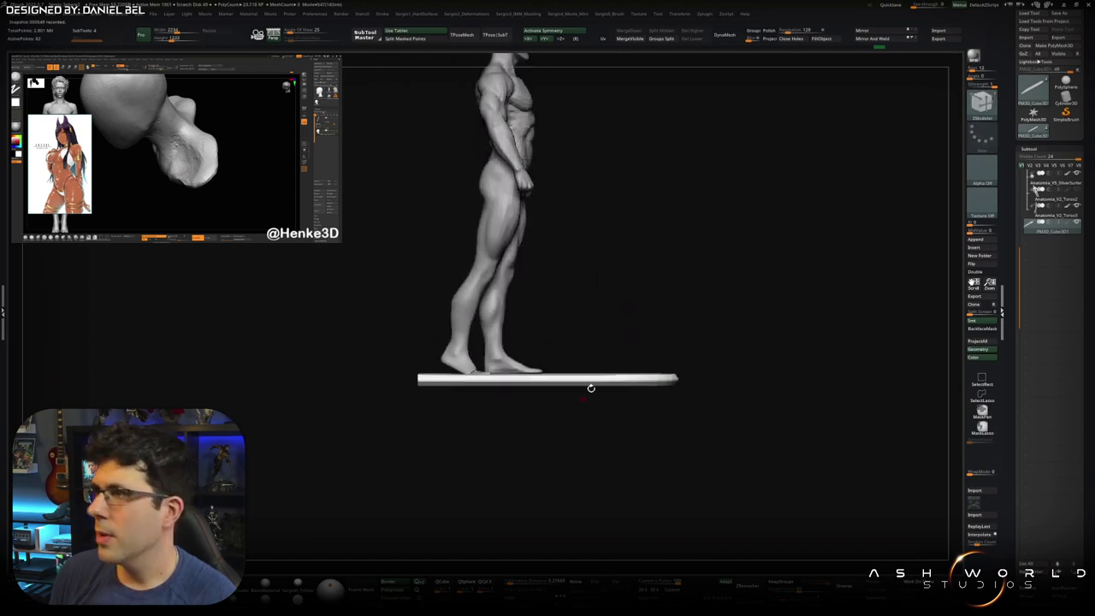
mouse_move(516, 350)
mouse_down()
mouse_move(596, 384)
mouse_move(550, 147)
mouse_up()
alt+click(596, 383)
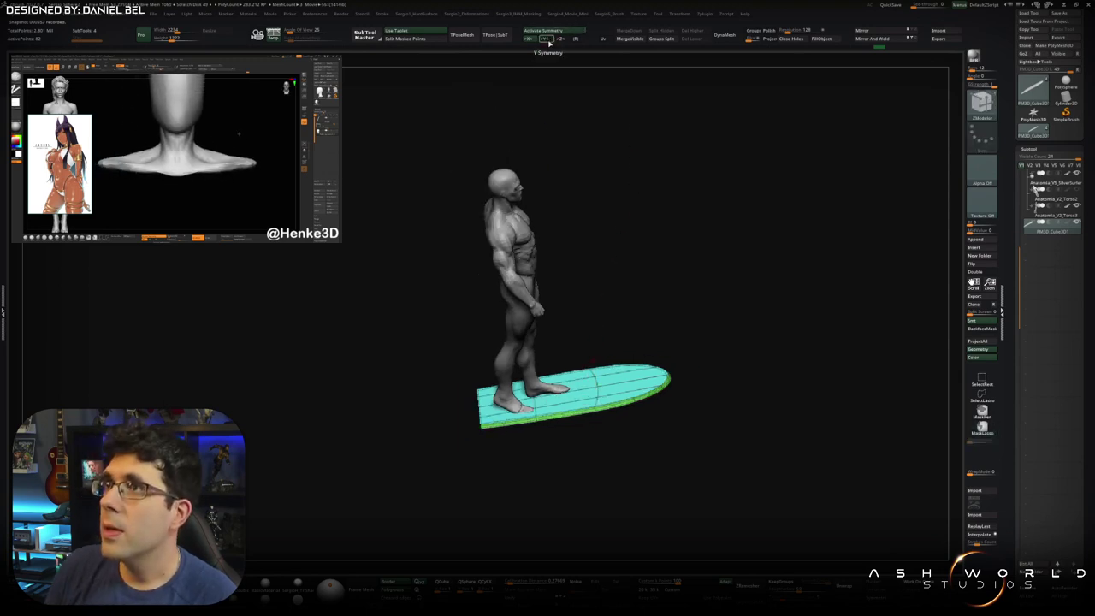
mouse_move(603, 310)
alt+mouse_down()
mouse_move(581, 297)
mouse_move(564, 353)
alt+mouse_up()
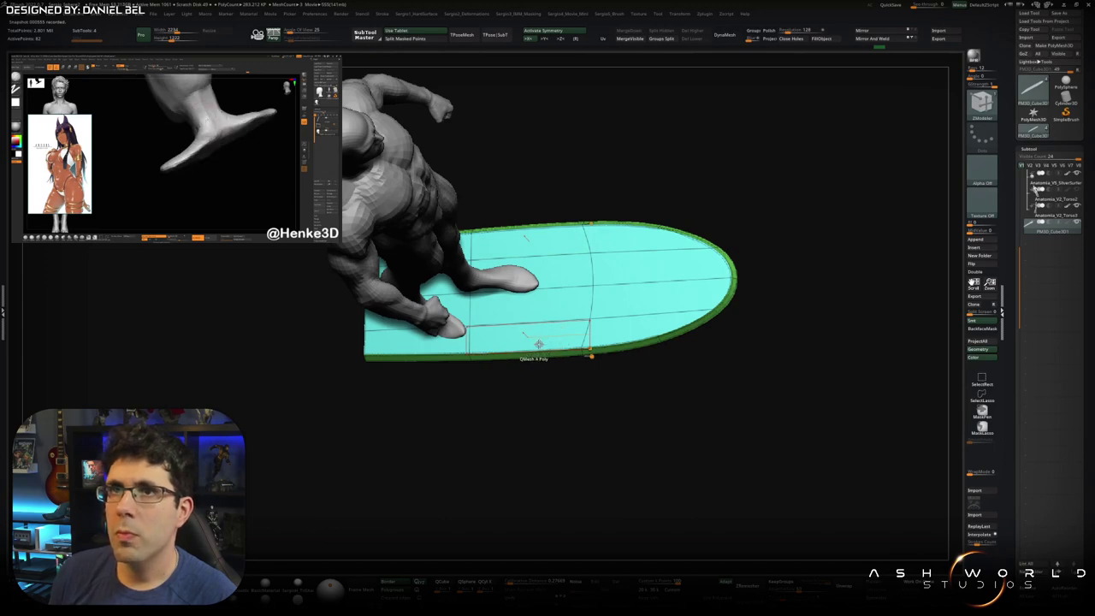
mouse_move(536, 346)
mouse_down()
mouse_move(633, 258)
mouse_move(604, 265)
mouse_up()
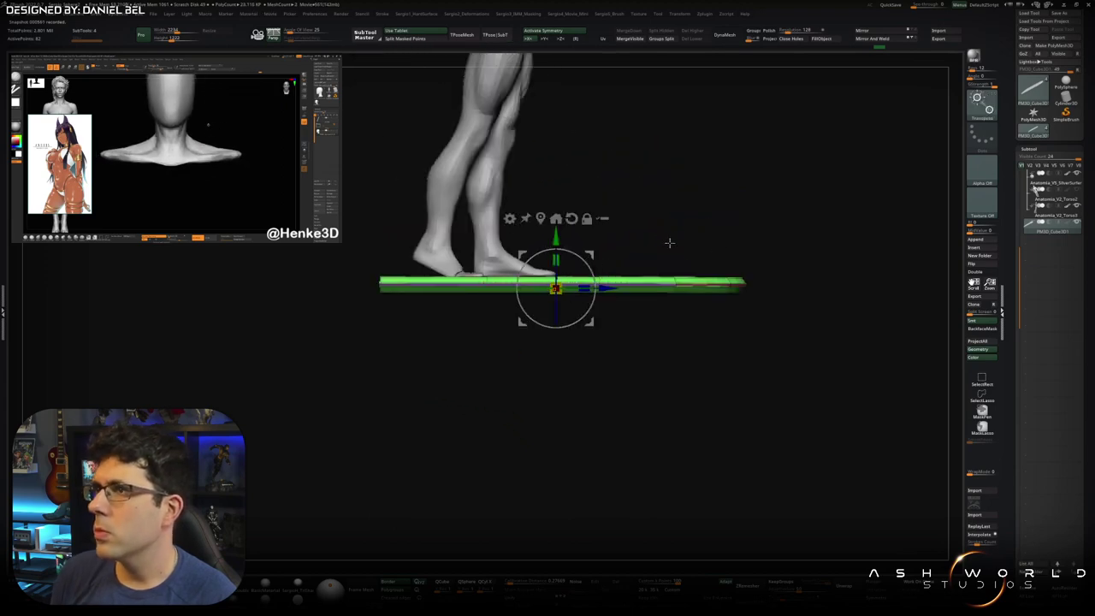
Step: Rotate the surfboard to a diagonal and shift it down-left under the feet
key(b)
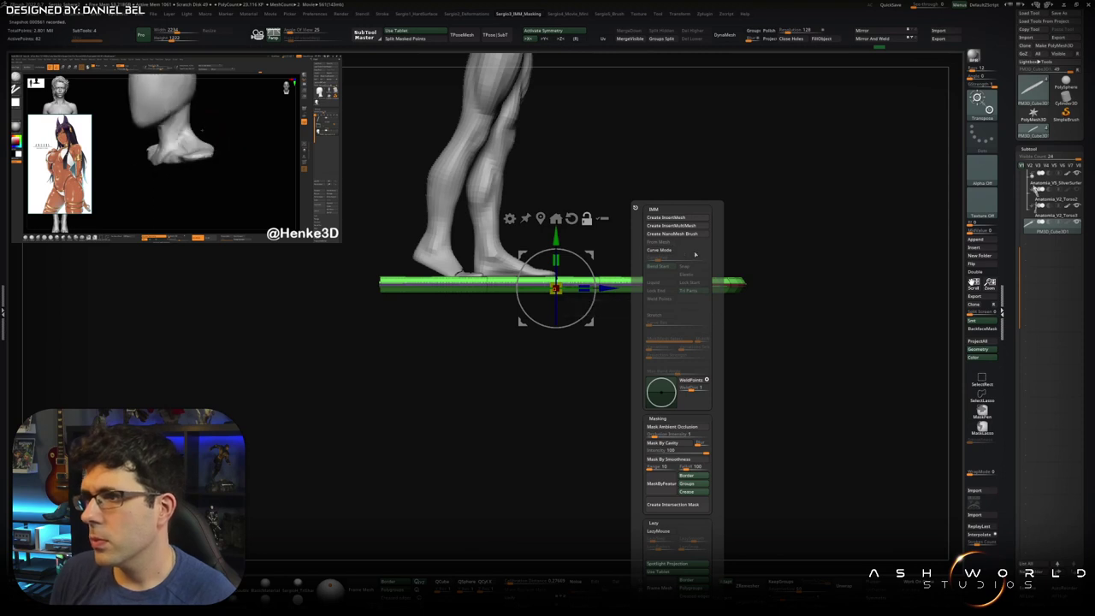
key(space)
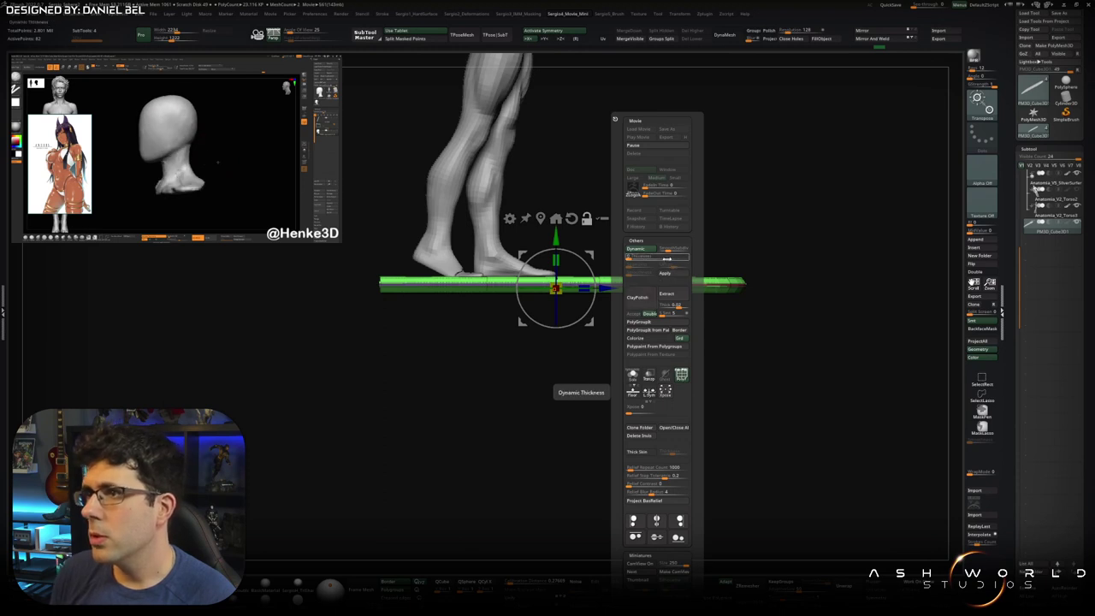
key(t)
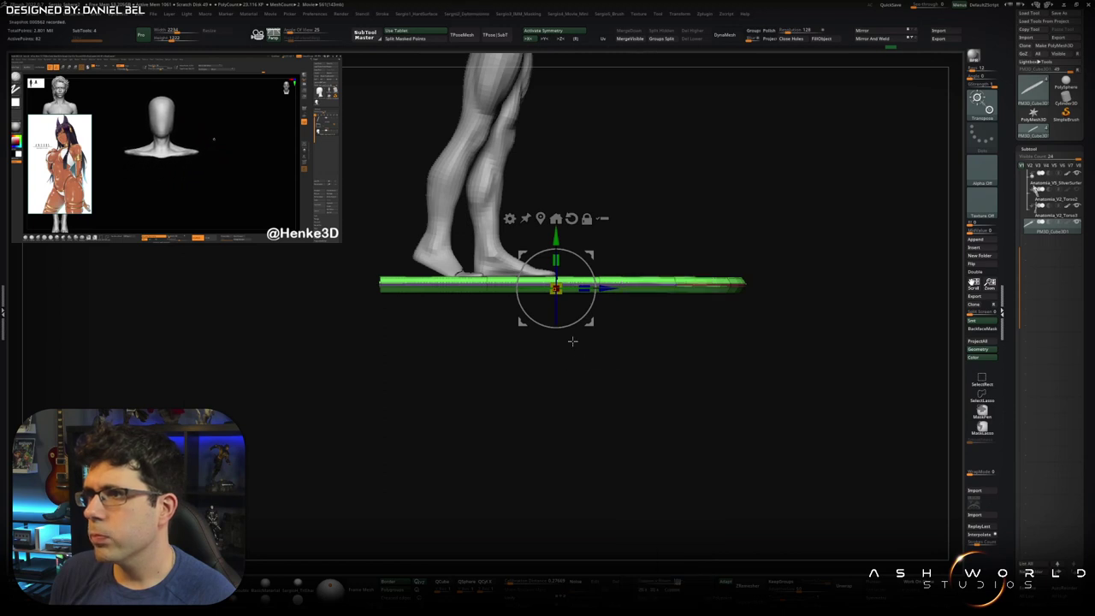
drag(572, 340, 586, 334)
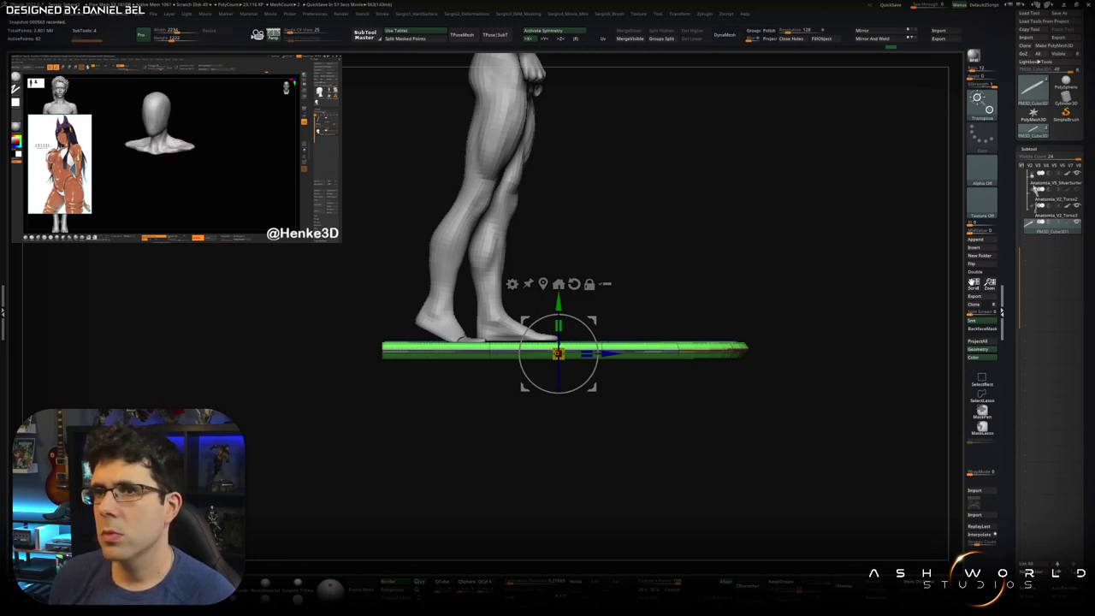
mouse_move(605, 339)
mouse_down()
mouse_move(590, 318)
mouse_move(579, 356)
mouse_up()
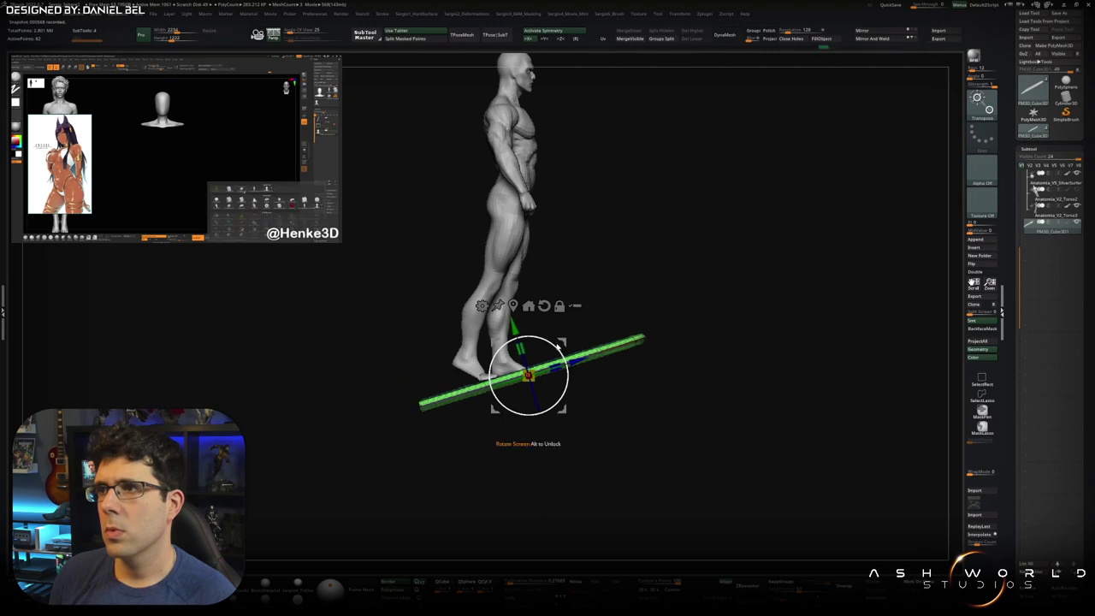
drag(527, 375, 494, 390)
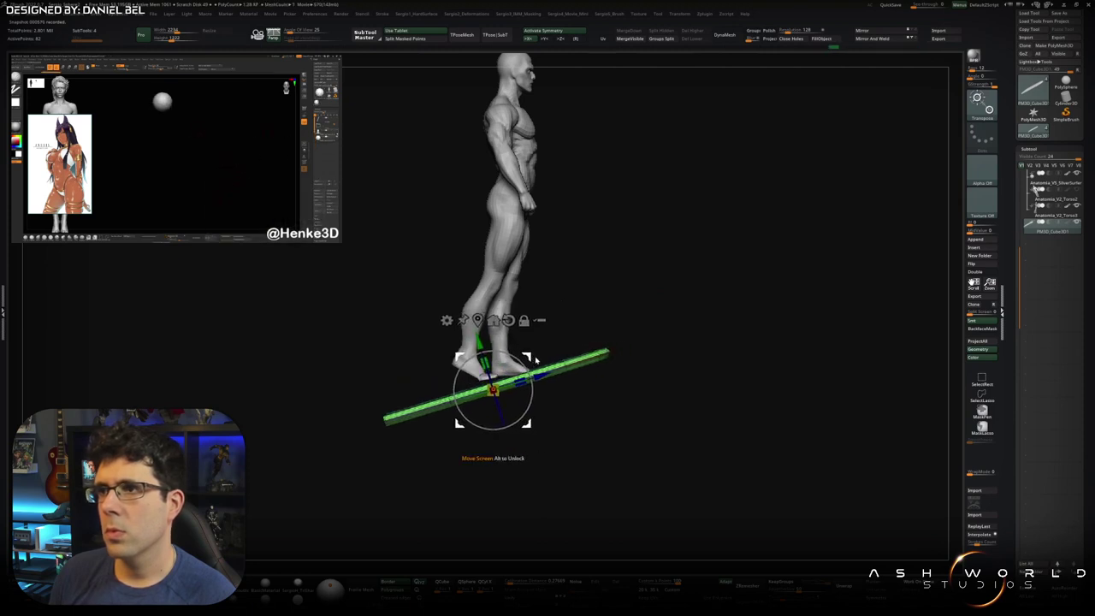
Step: Fine-tune the board's tilt and check its placement from back, front and above
drag(531, 359, 679, 354)
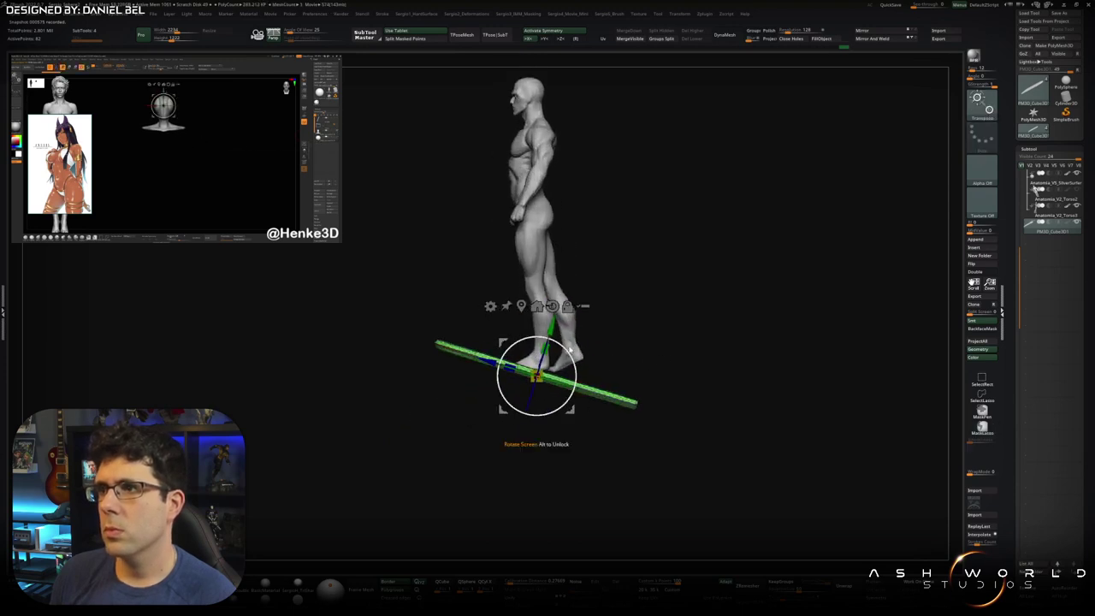
drag(560, 380, 562, 376)
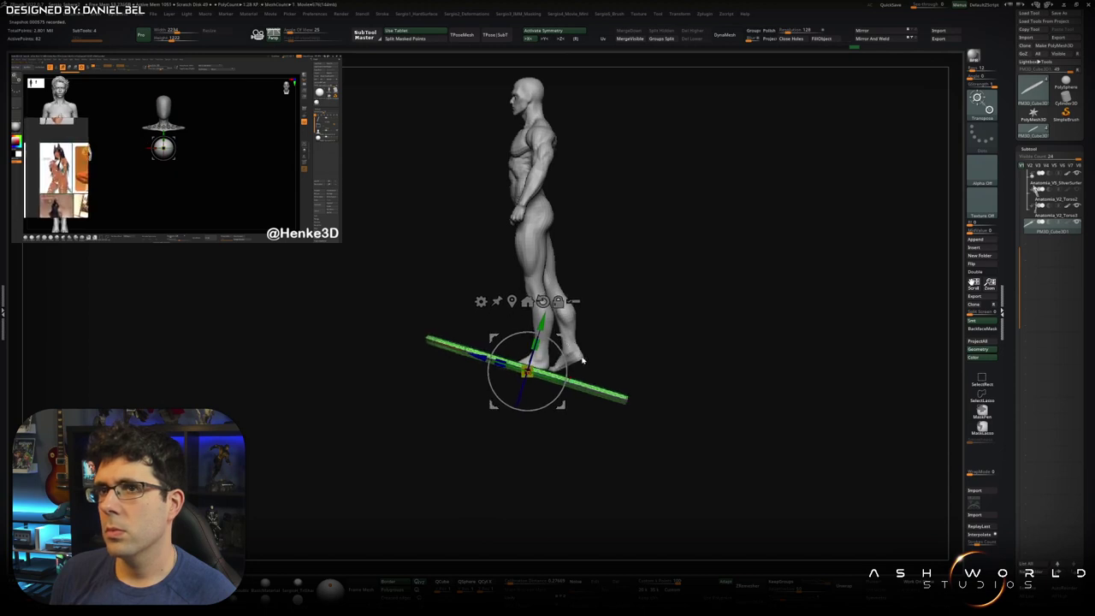
drag(563, 345, 536, 373)
mouse_move(624, 348)
mouse_down()
mouse_move(575, 346)
mouse_move(556, 385)
mouse_move(554, 374)
mouse_up()
drag(674, 333, 604, 324)
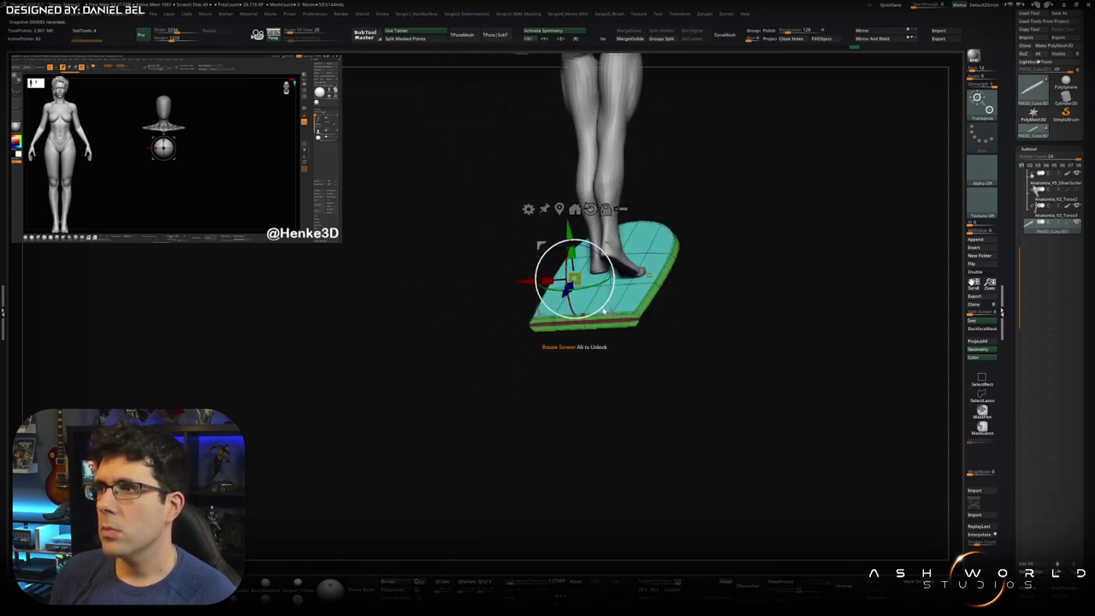
mouse_move(601, 319)
mouse_down()
mouse_move(608, 372)
mouse_move(641, 325)
mouse_move(613, 319)
mouse_move(619, 373)
mouse_move(631, 303)
mouse_move(636, 330)
mouse_move(587, 362)
mouse_move(654, 317)
mouse_move(618, 317)
mouse_move(668, 347)
mouse_up()
Step: Leave transform mode and create a new subtool folder named Base
key(q)
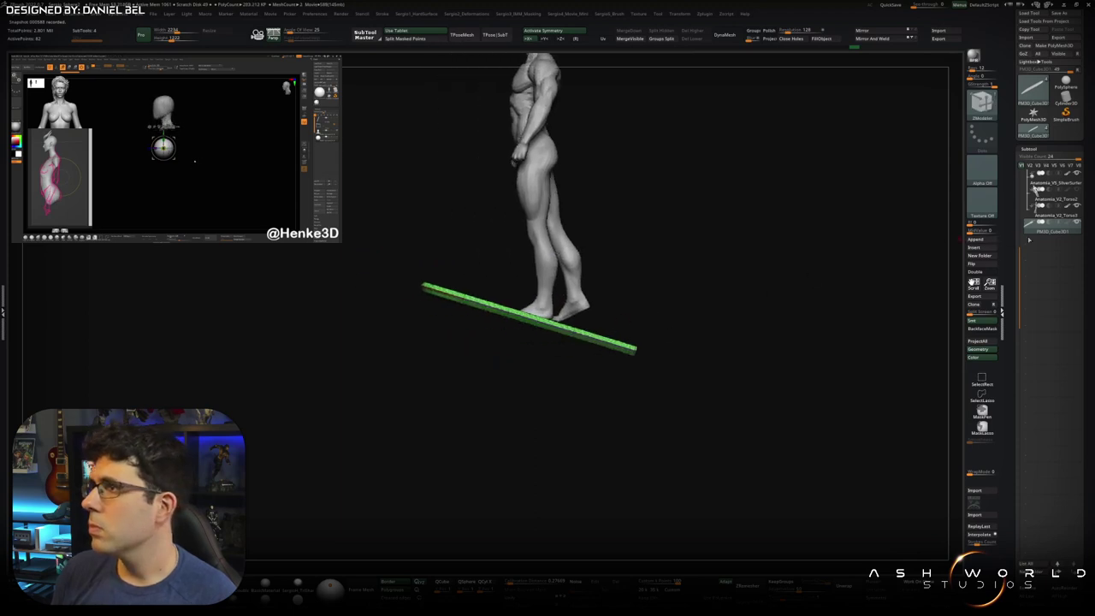
drag(1020, 239, 1018, 197)
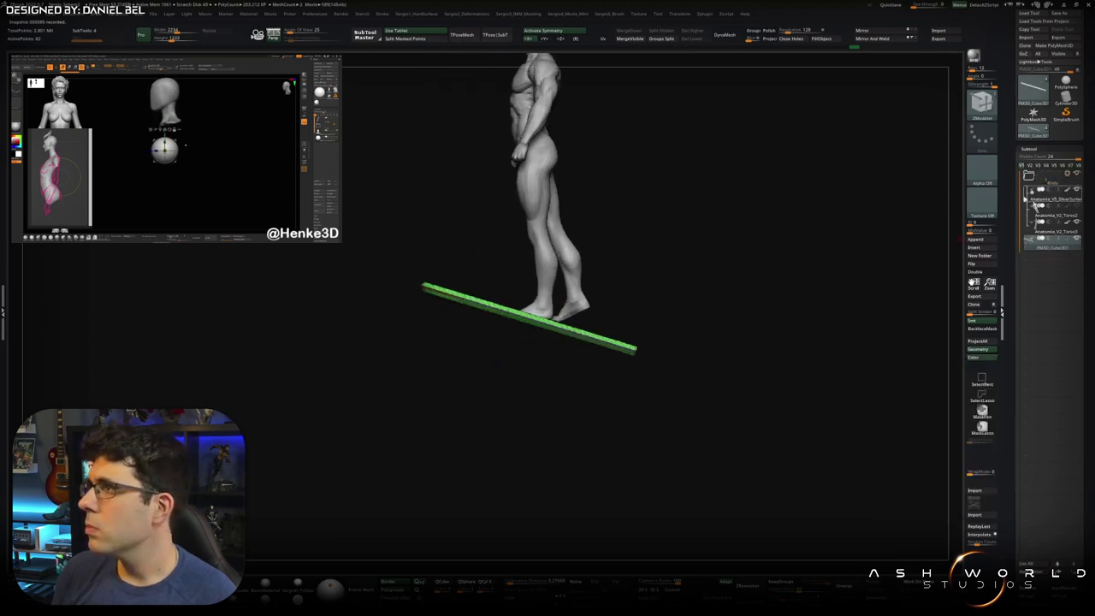
click(980, 255)
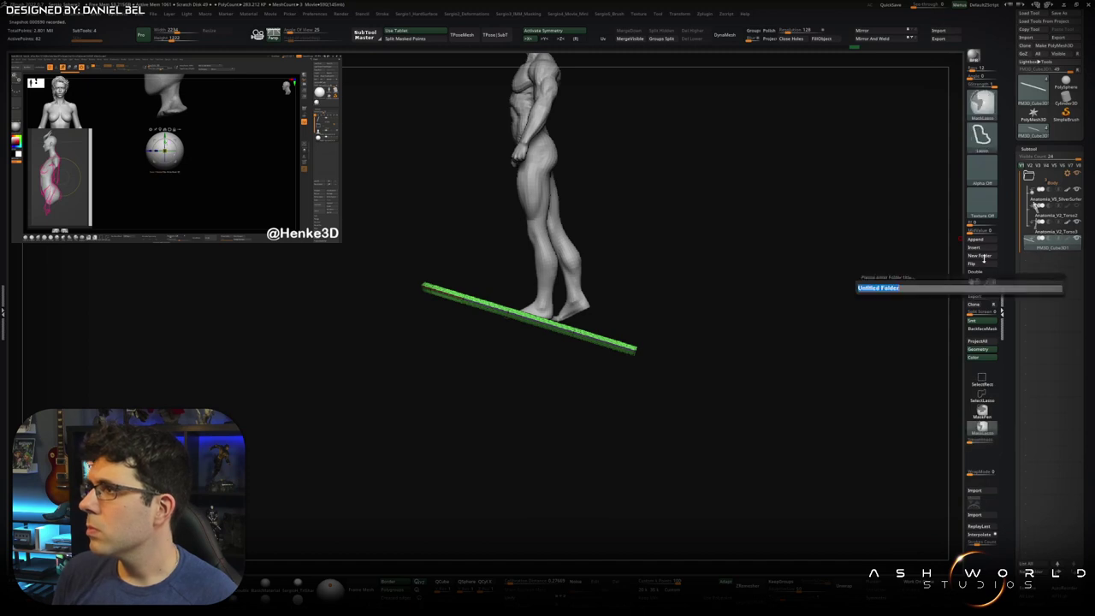
key(Return)
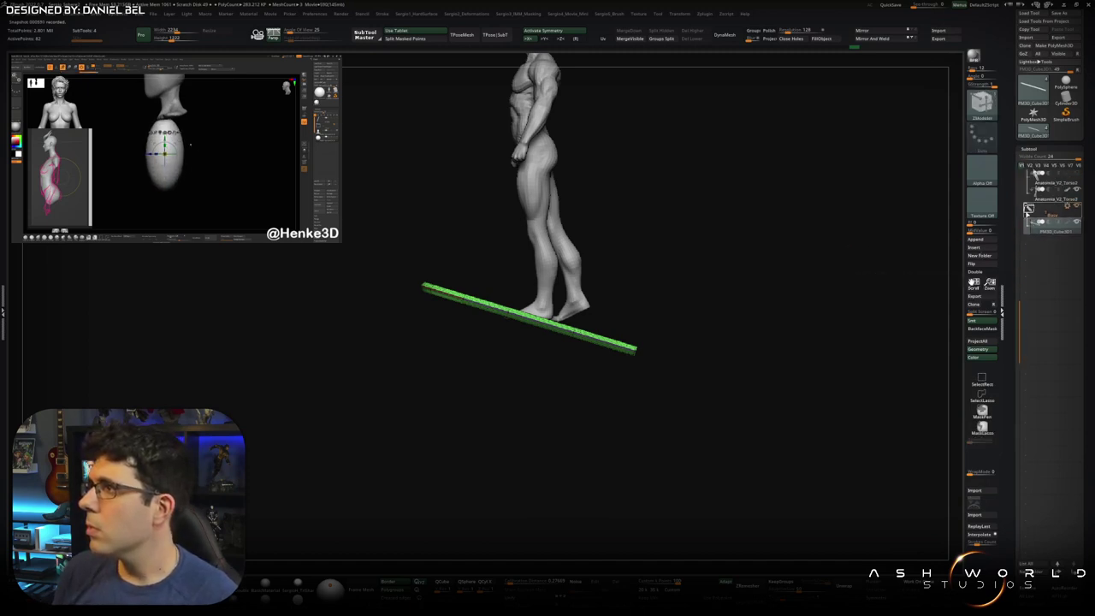
Step: Insert a Sphere3D as a new subtool
drag(1020, 202, 1021, 172)
click(974, 248)
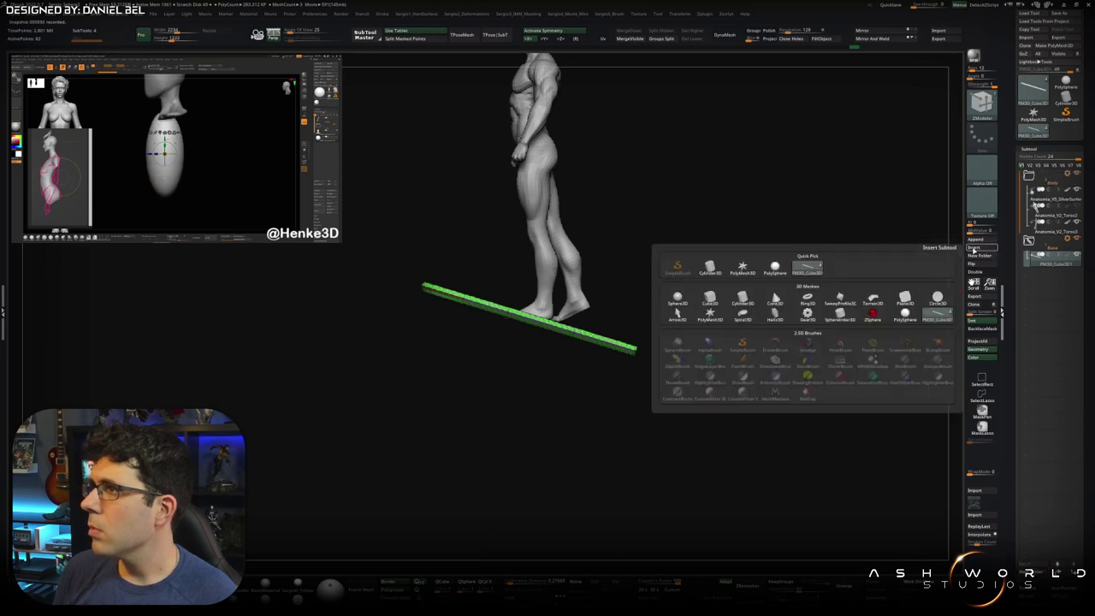
click(712, 300)
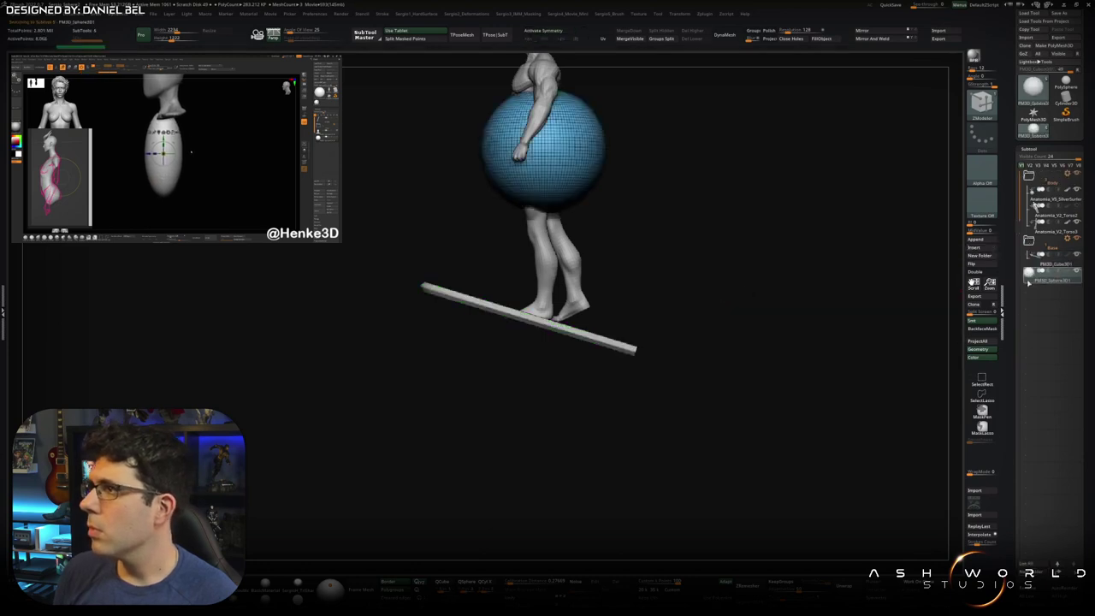
Step: Move the sphere down to the figure's feet with Transpose
key(f)
key(w)
drag(538, 302, 568, 426)
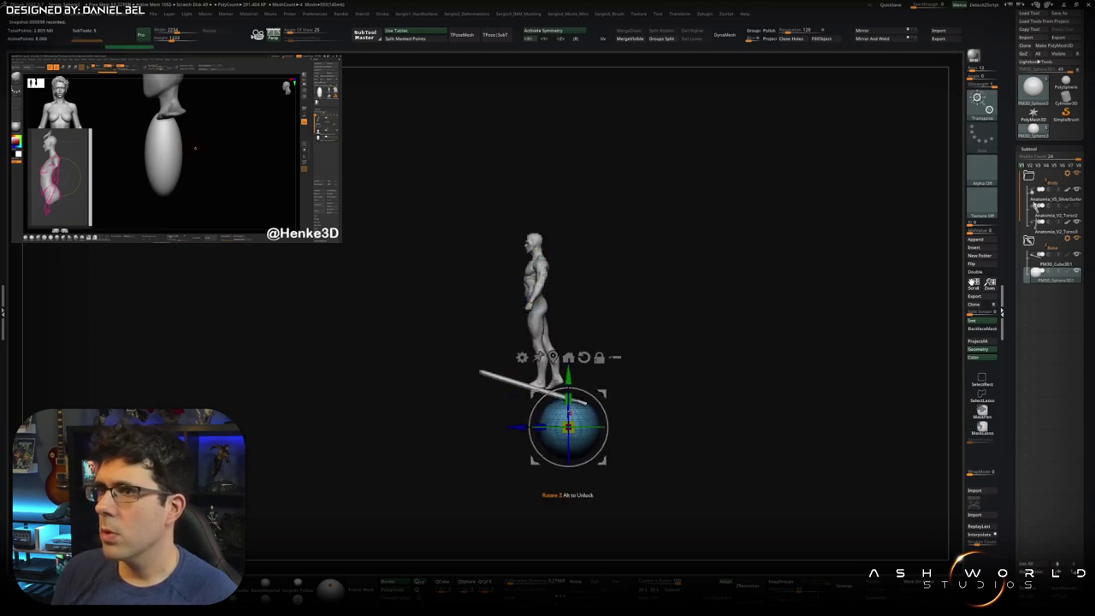
drag(727, 342, 684, 325)
Step: Pull the sphere into an elongated hook under the board with the Move brush
key(q)
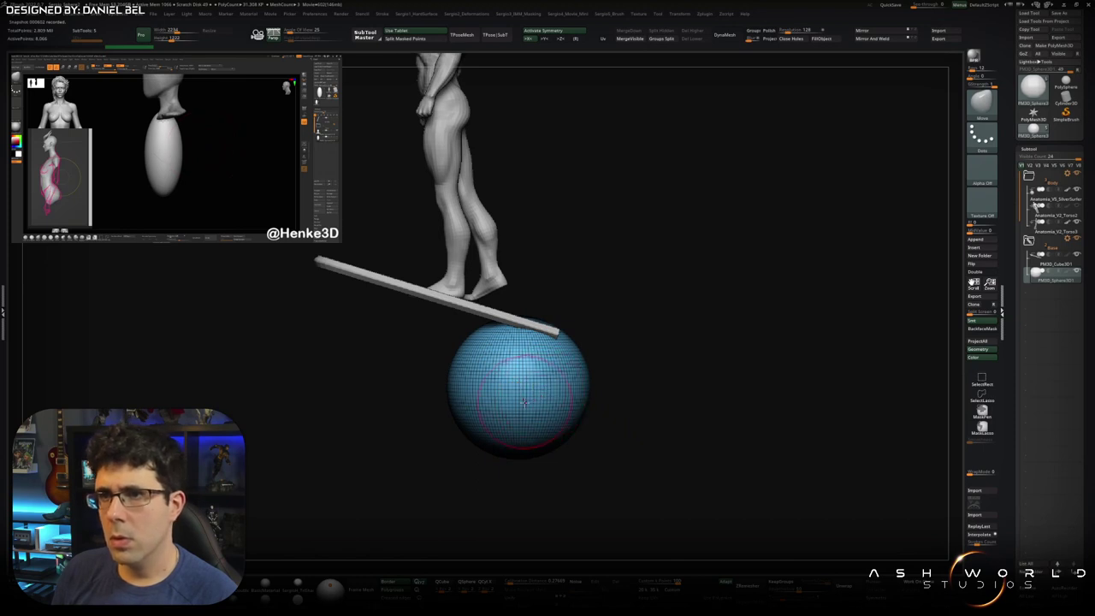
right_drag(524, 401, 586, 391)
mouse_move(587, 391)
mouse_down()
mouse_move(625, 429)
mouse_move(684, 393)
mouse_move(585, 382)
mouse_up()
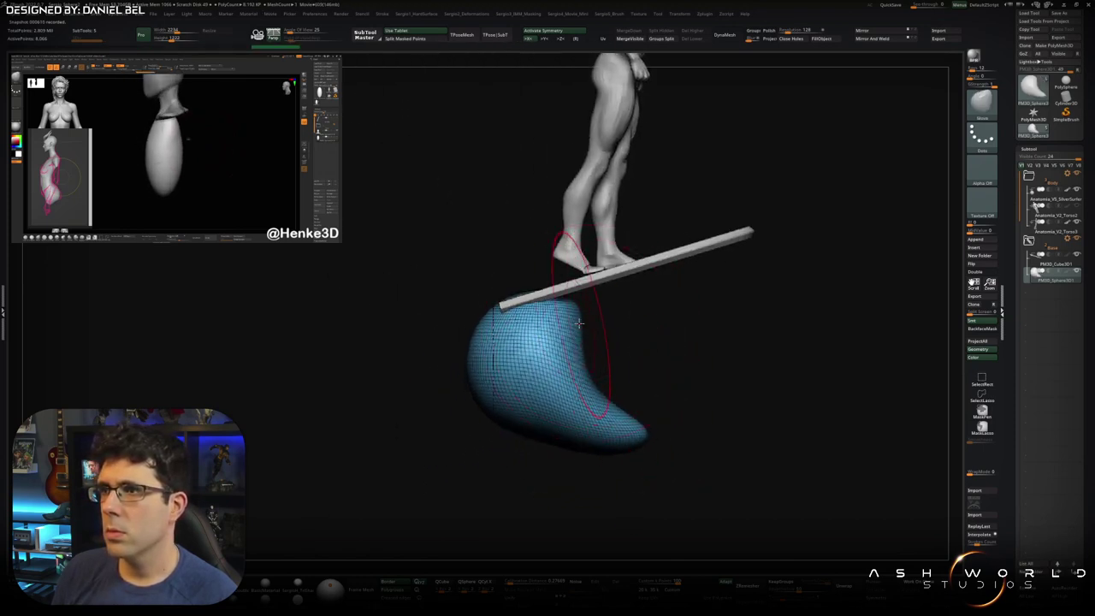
drag(579, 322, 676, 261)
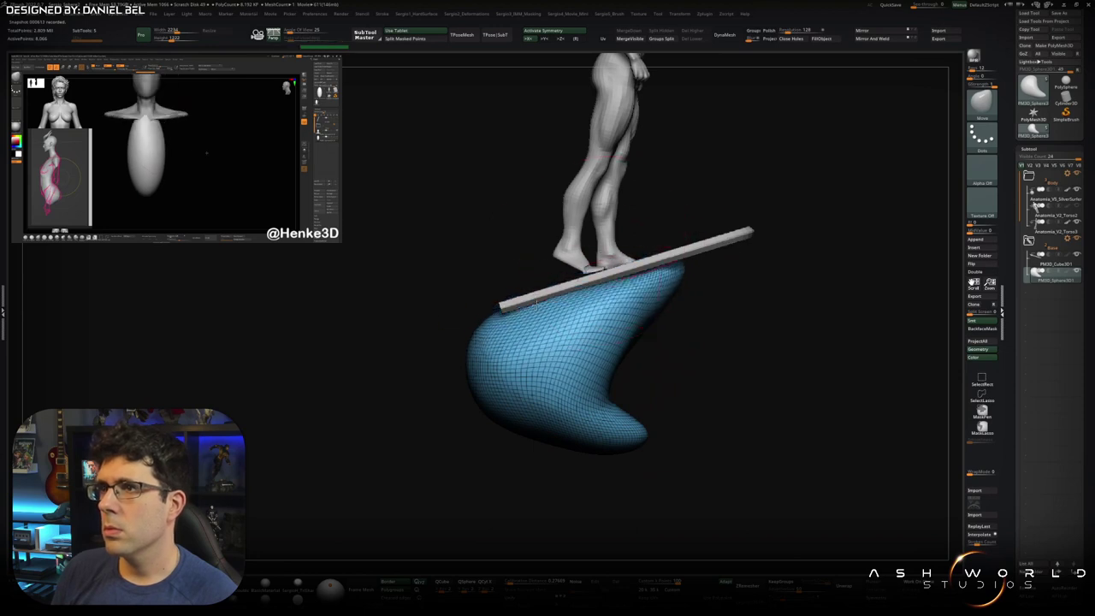
drag(484, 352, 500, 411)
mouse_move(500, 411)
right_down()
mouse_move(547, 368)
mouse_move(478, 369)
right_up()
drag(477, 370, 354, 382)
mouse_move(390, 416)
right_down()
mouse_move(516, 339)
mouse_move(486, 336)
right_up()
Step: Pull the top into two horns, bulge the mesh around the board and extend its lower part
mouse_move(513, 336)
shift+mouse_down()
mouse_move(520, 354)
mouse_move(589, 269)
mouse_move(542, 237)
shift+mouse_up()
shift+drag(525, 161, 557, 298)
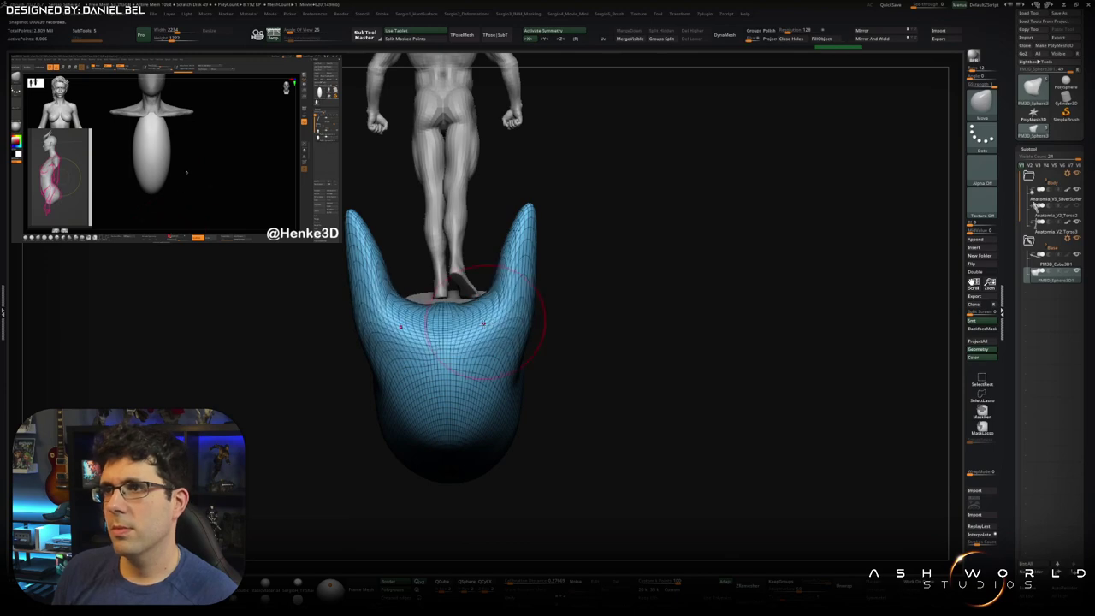
drag(496, 513, 496, 396)
drag(482, 288, 513, 317)
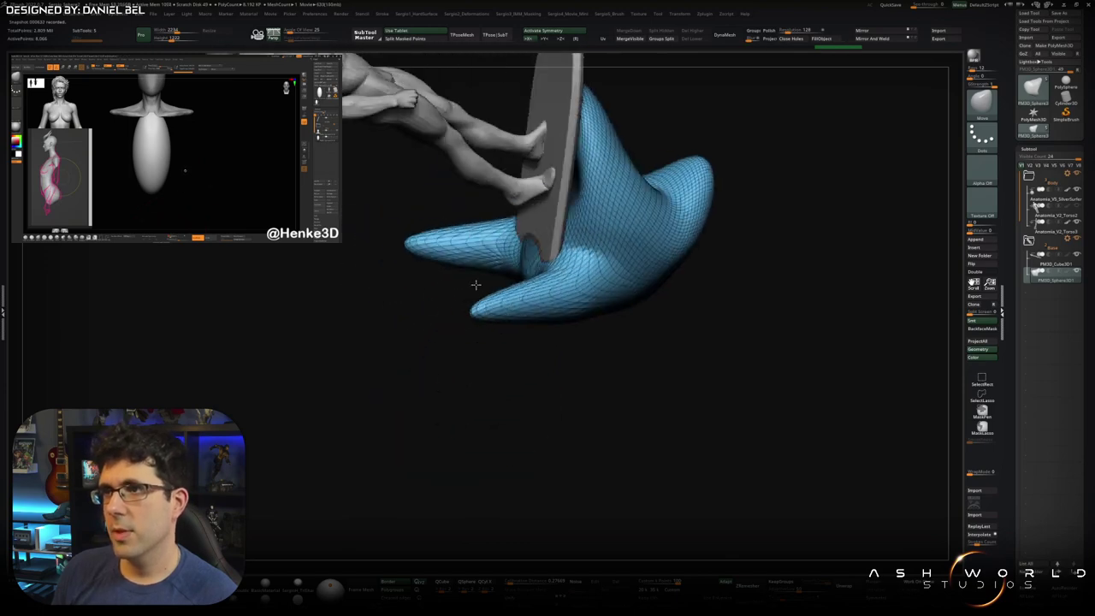
mouse_move(530, 272)
mouse_down()
mouse_move(466, 266)
mouse_move(471, 73)
mouse_move(520, 374)
mouse_move(537, 375)
mouse_move(514, 345)
mouse_move(476, 415)
mouse_move(489, 459)
mouse_up()
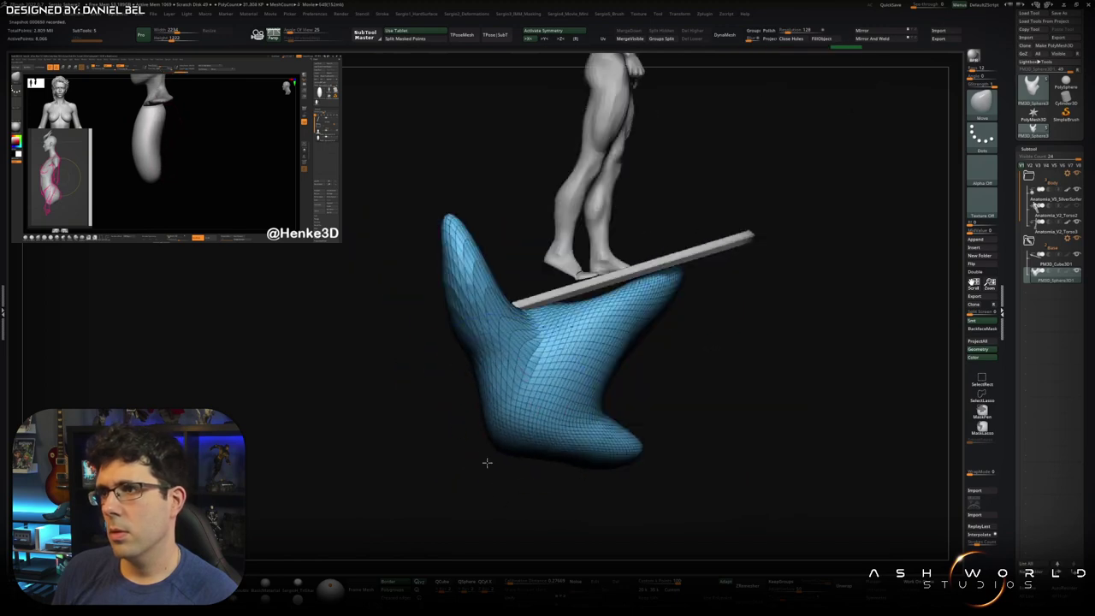
mouse_move(557, 476)
mouse_down()
mouse_move(662, 414)
mouse_move(665, 330)
mouse_up()
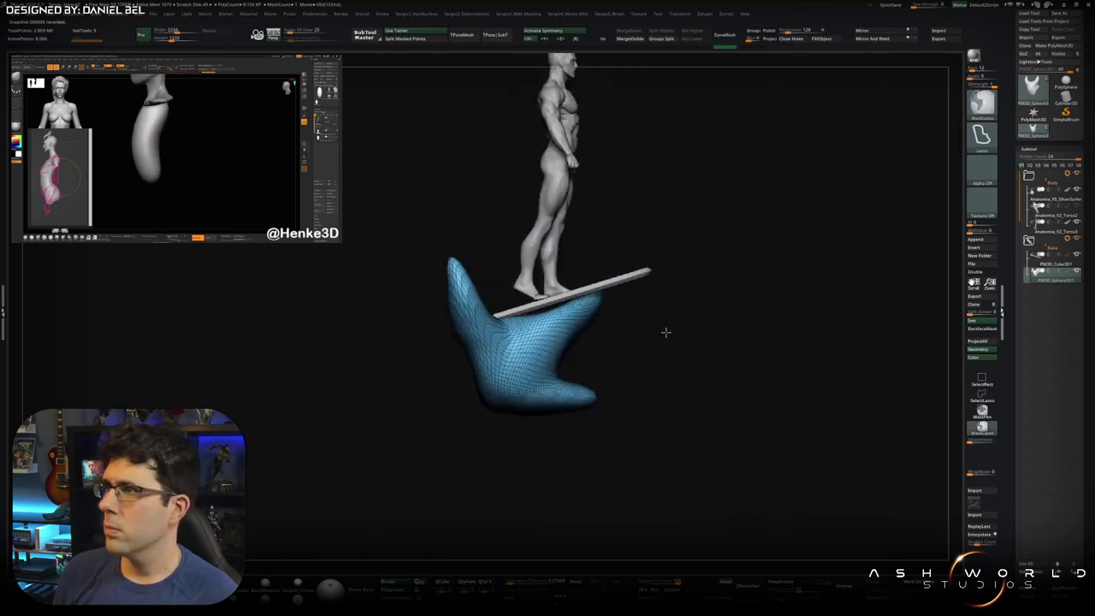
Step: Append a Cube3D, then move and scale it into a wide slab below the wave
click(983, 240)
click(712, 291)
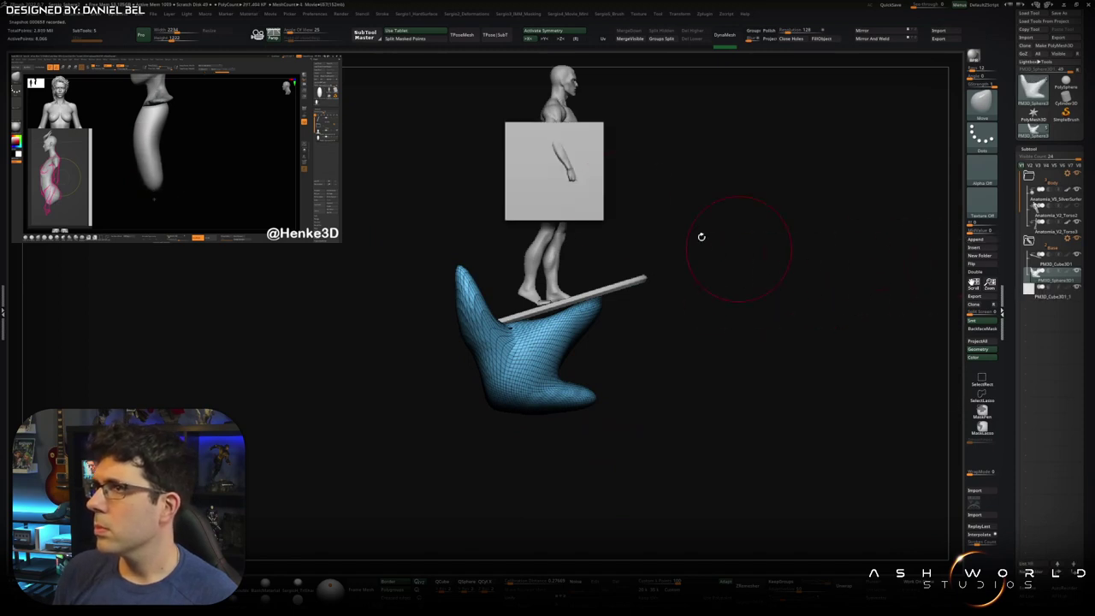
key(w)
drag(553, 120, 552, 411)
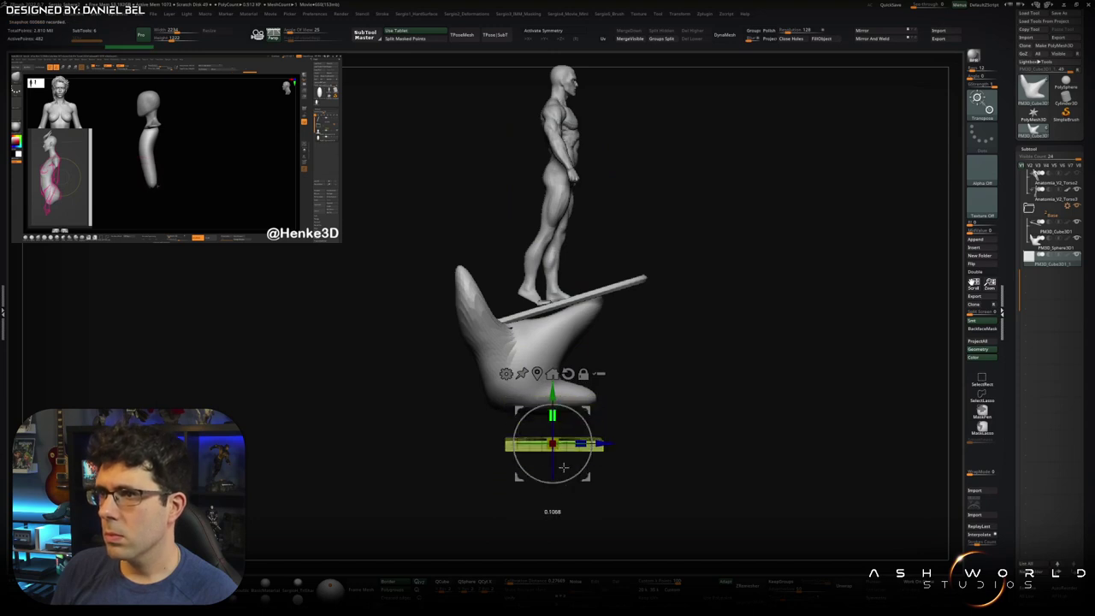
mouse_move(552, 443)
mouse_down()
mouse_move(553, 469)
mouse_move(552, 395)
mouse_up()
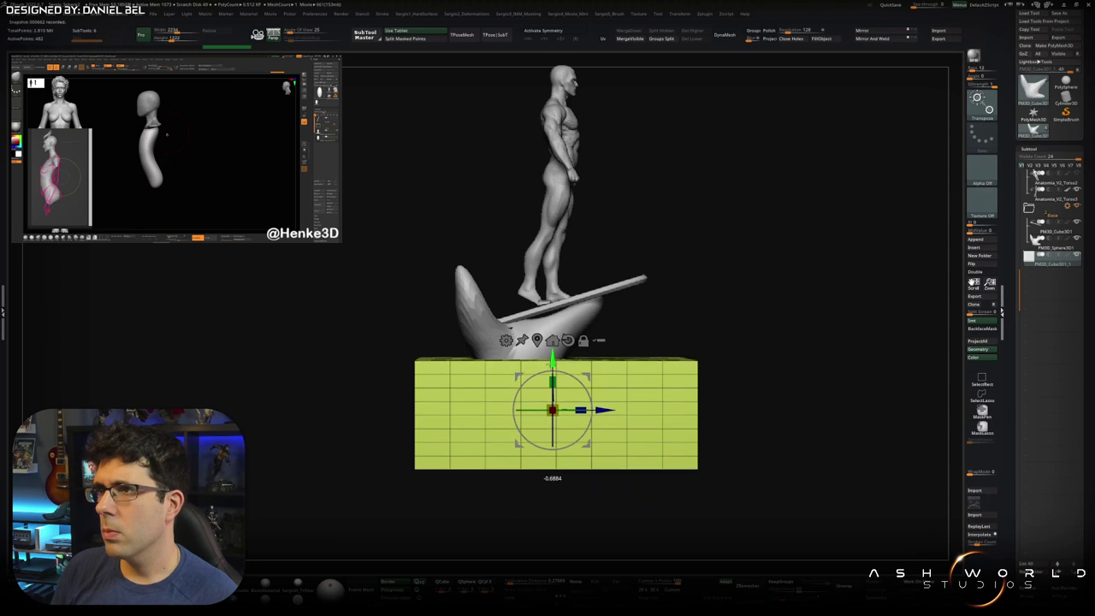
alt+drag(587, 335, 563, 370)
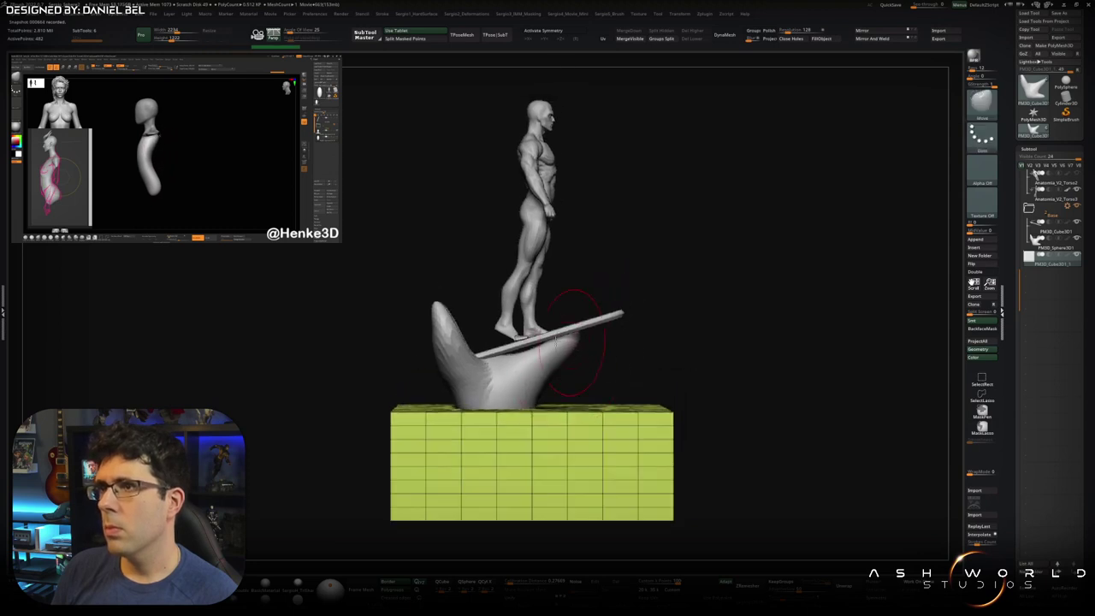
Step: Select the wave mesh and solo it
key(q)
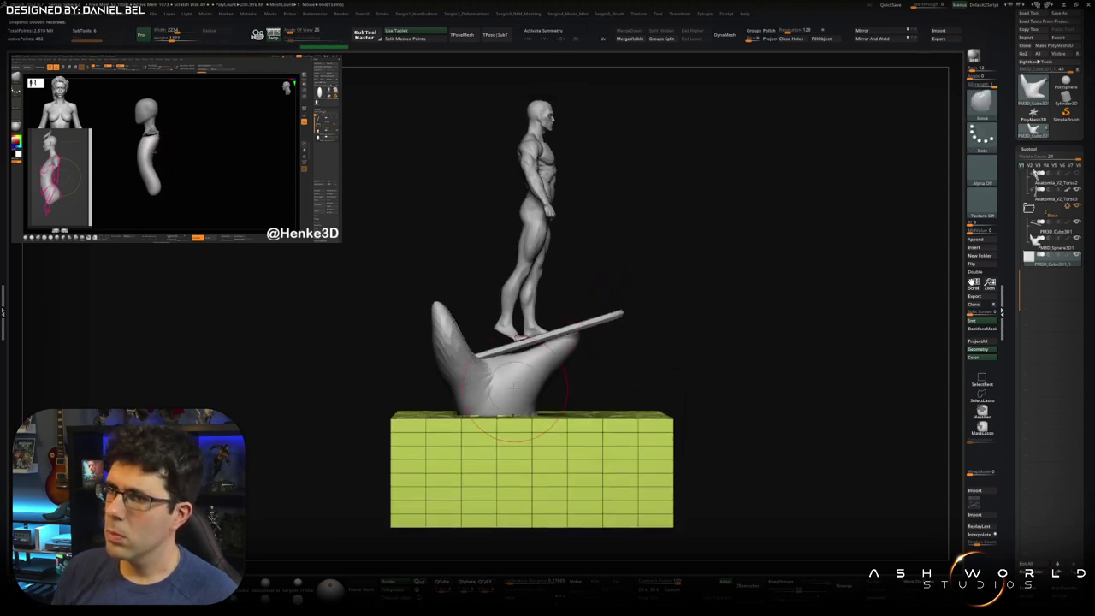
alt+click(532, 406)
key(alt+shift+s)
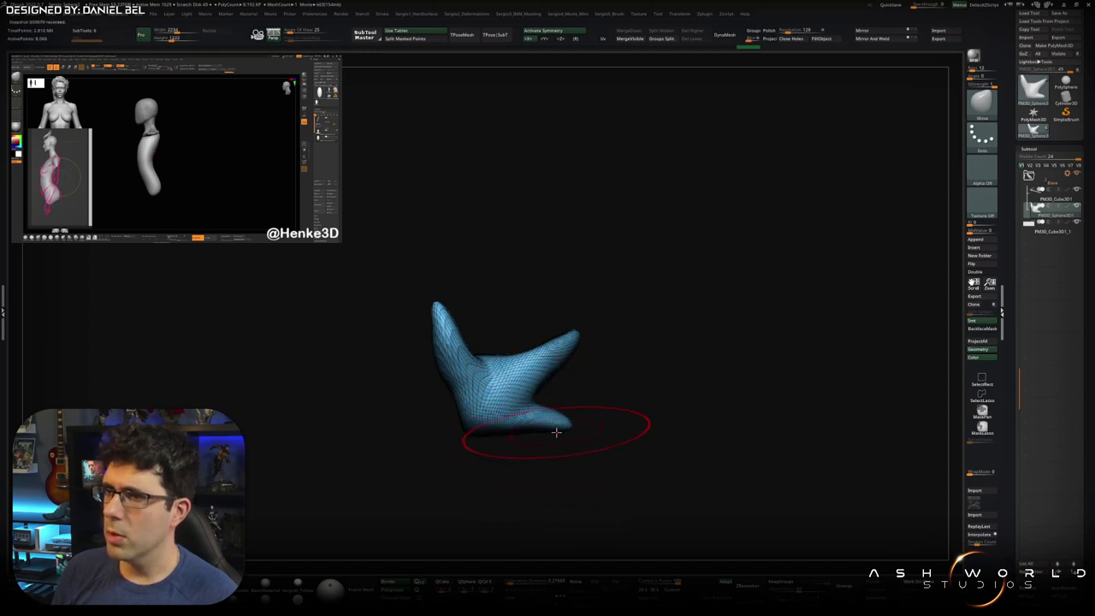
Step: Toggle solo on the wave mesh and inspect it from several angles, ending front-on
key(alt+shift+s)
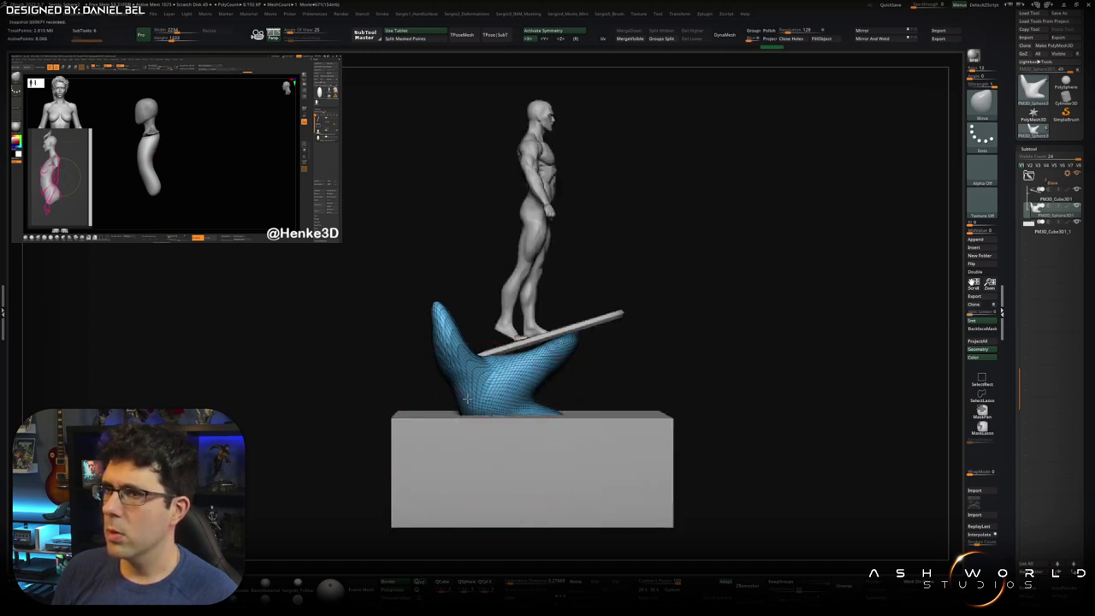
key(alt+shift+s)
drag(479, 419, 560, 433)
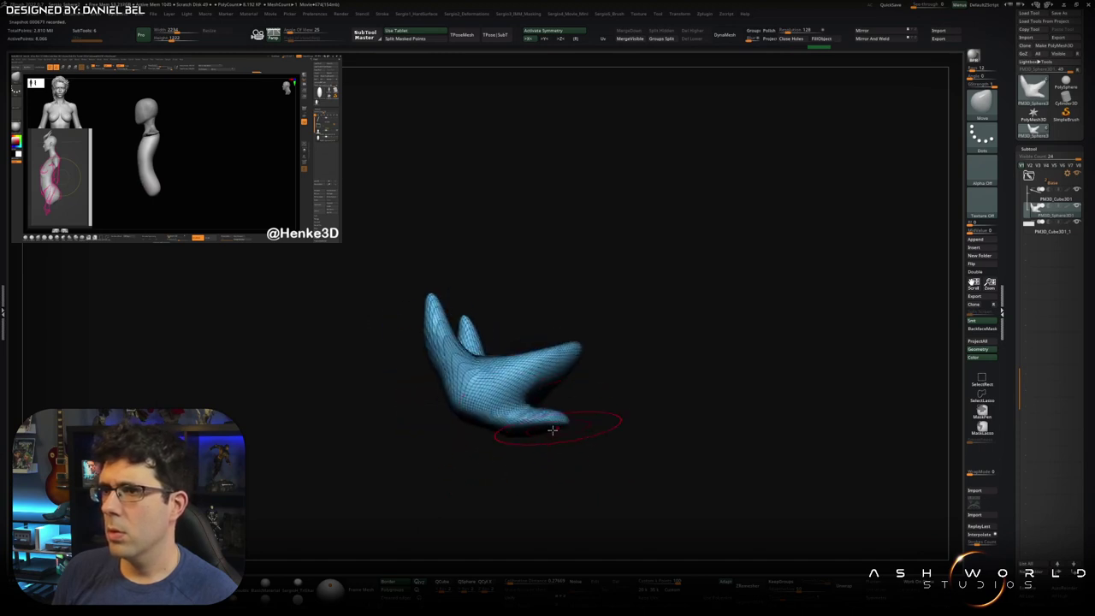
shift+drag(544, 437, 556, 419)
key(alt+shift+s)
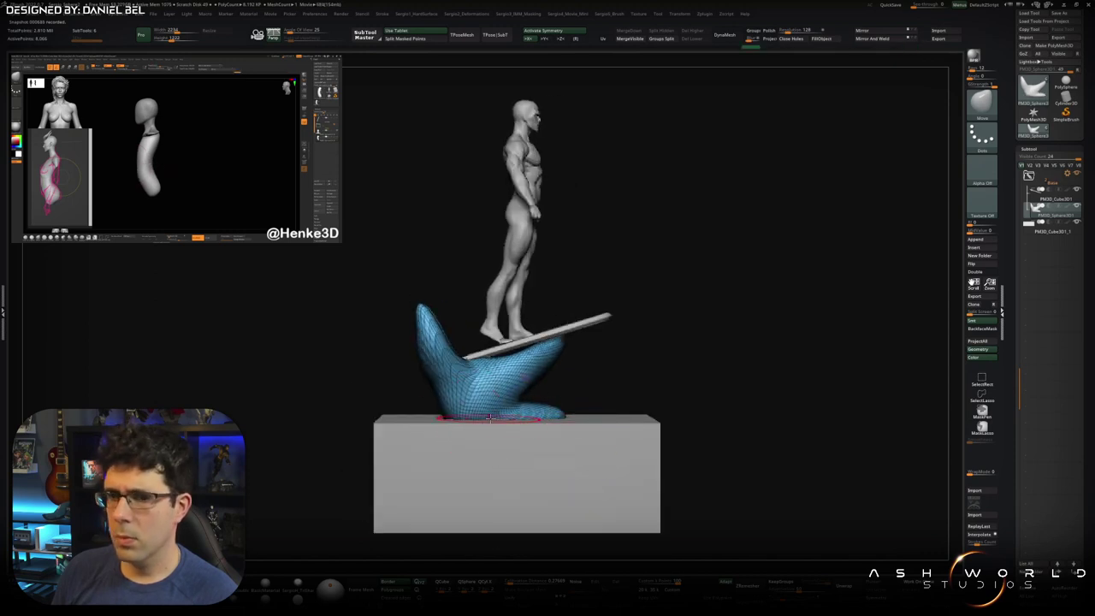
shift+drag(489, 418, 484, 421)
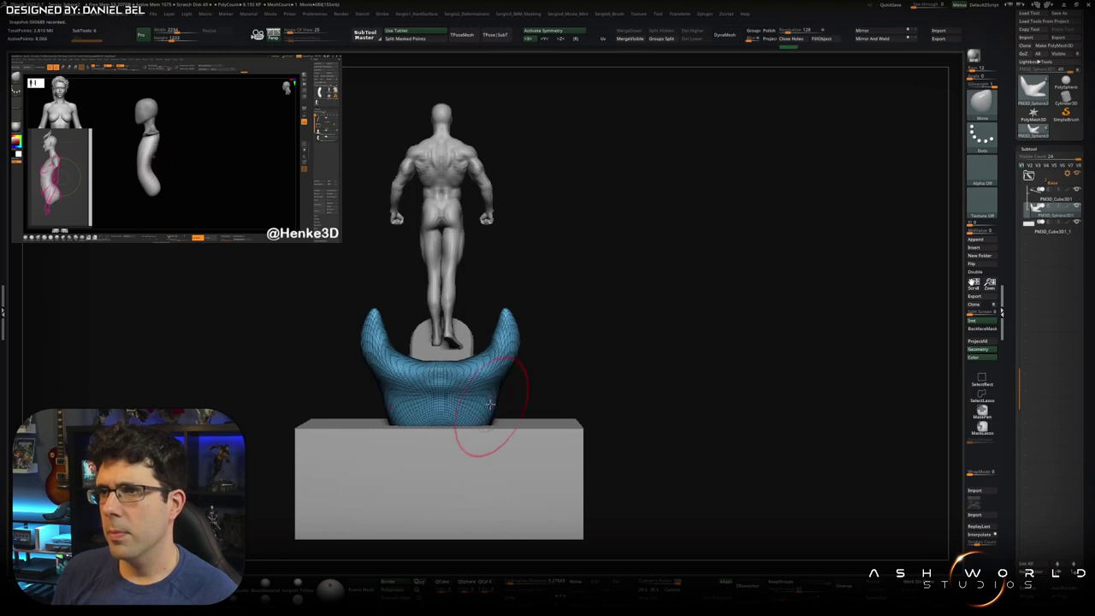
mouse_move(500, 374)
mouse_down()
mouse_move(484, 398)
mouse_move(493, 382)
mouse_move(530, 387)
mouse_up()
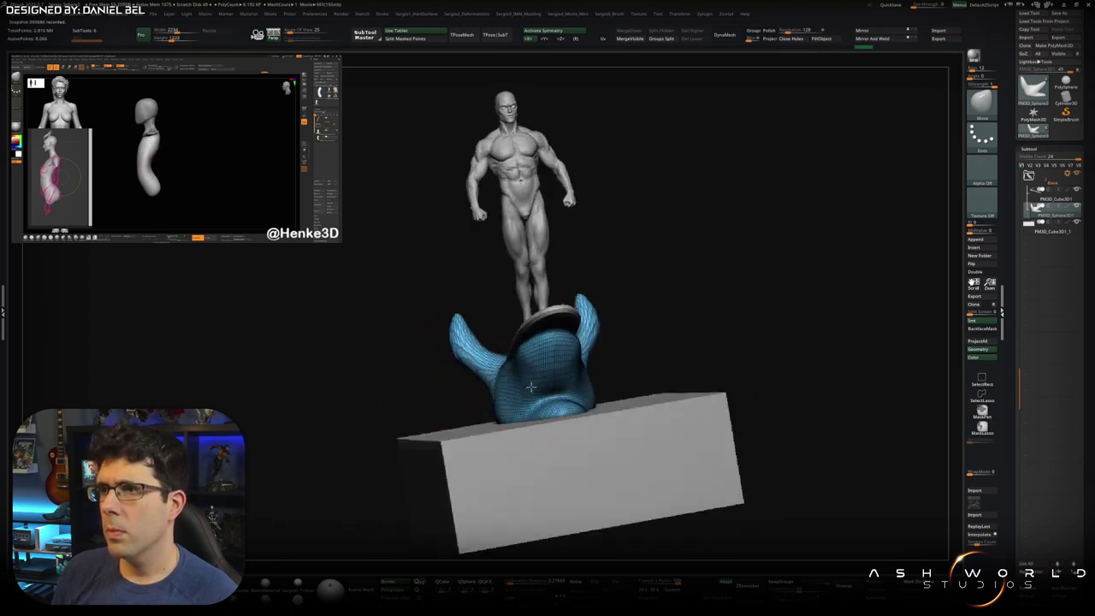
mouse_move(521, 392)
right_down()
mouse_move(556, 391)
mouse_move(525, 387)
right_up()
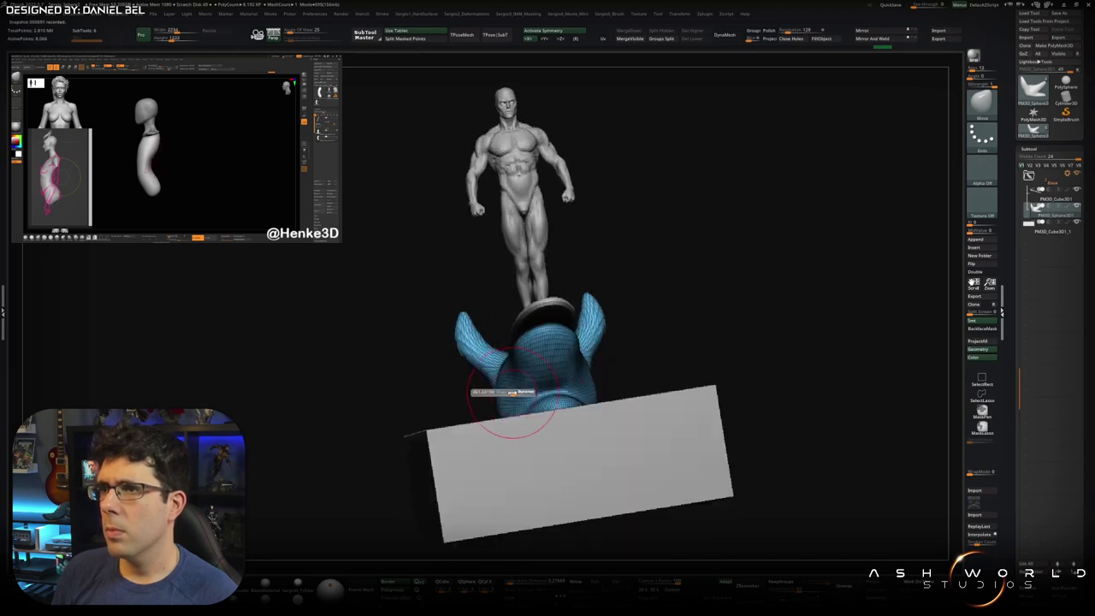
mouse_move(513, 377)
right_down()
mouse_move(522, 384)
mouse_move(499, 400)
mouse_move(470, 404)
right_up()
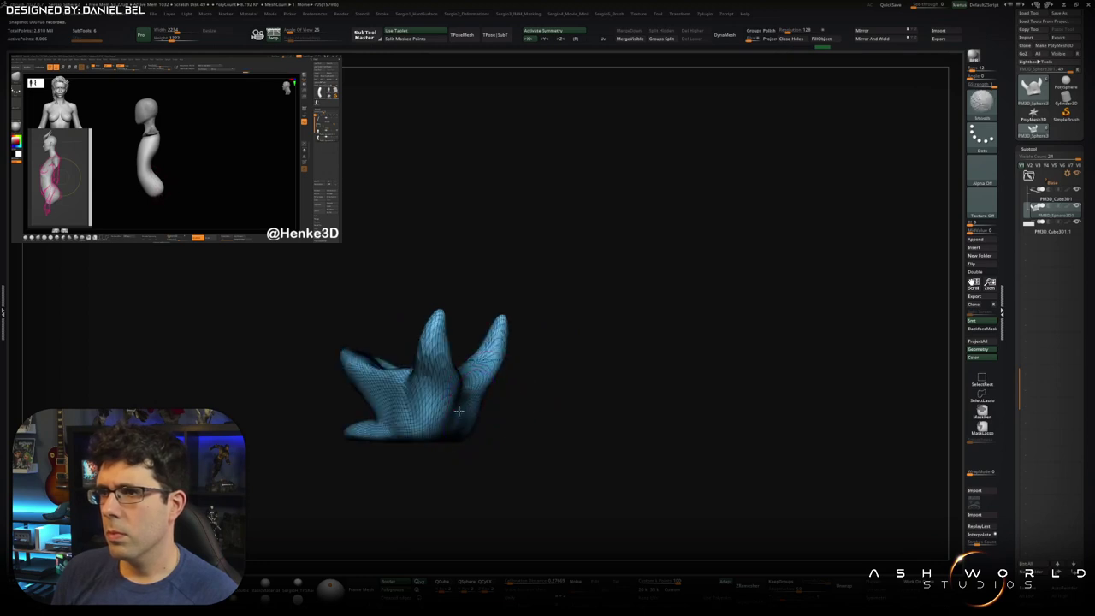
mouse_move(445, 355)
right_down()
mouse_move(501, 379)
mouse_move(537, 366)
right_up()
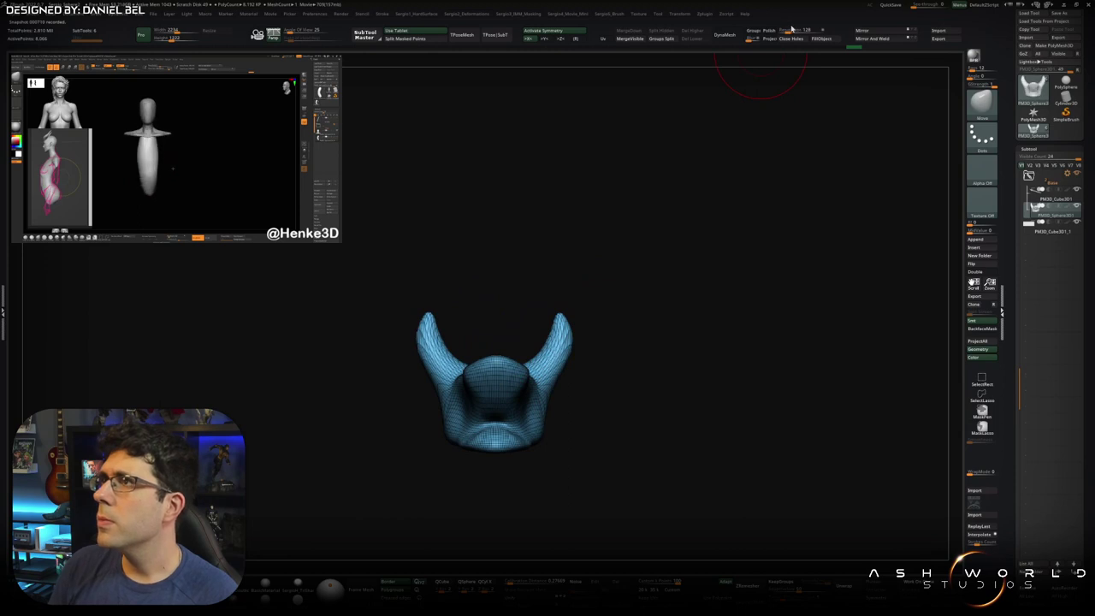
Step: DynaMesh the wave into denser, even geometry and zoom to check it
click(733, 38)
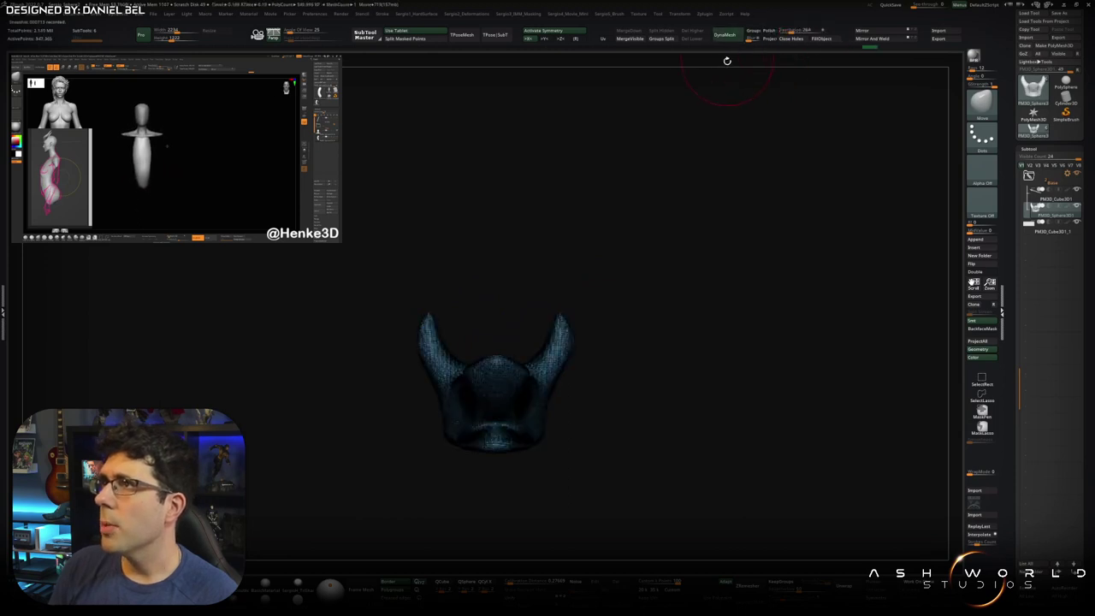
mouse_move(636, 317)
right_down()
mouse_move(501, 362)
mouse_move(555, 372)
mouse_move(606, 320)
right_up()
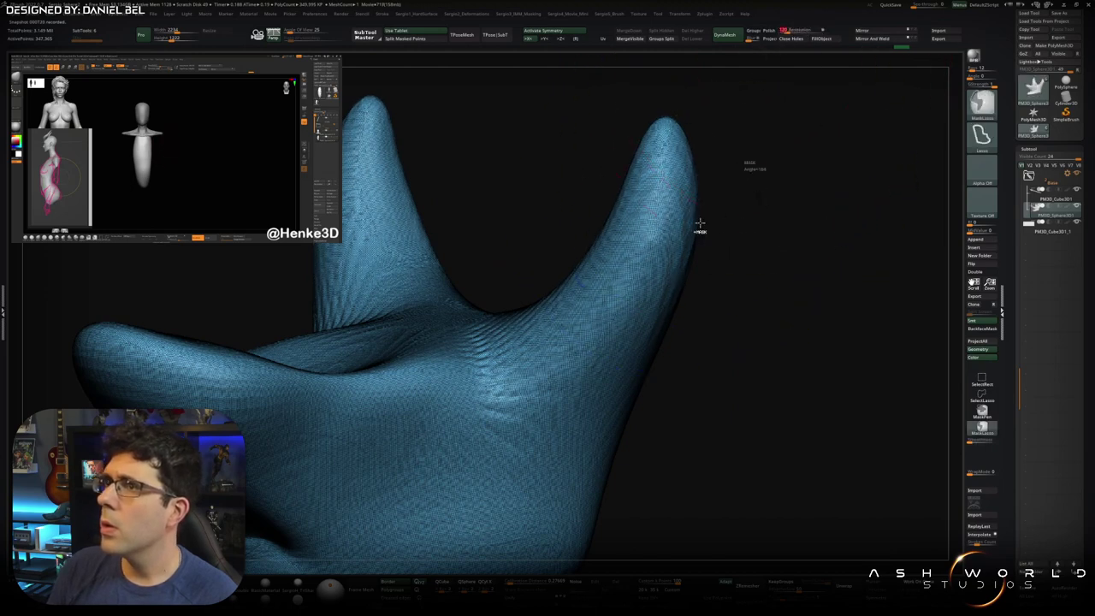
right_drag(572, 382, 606, 274)
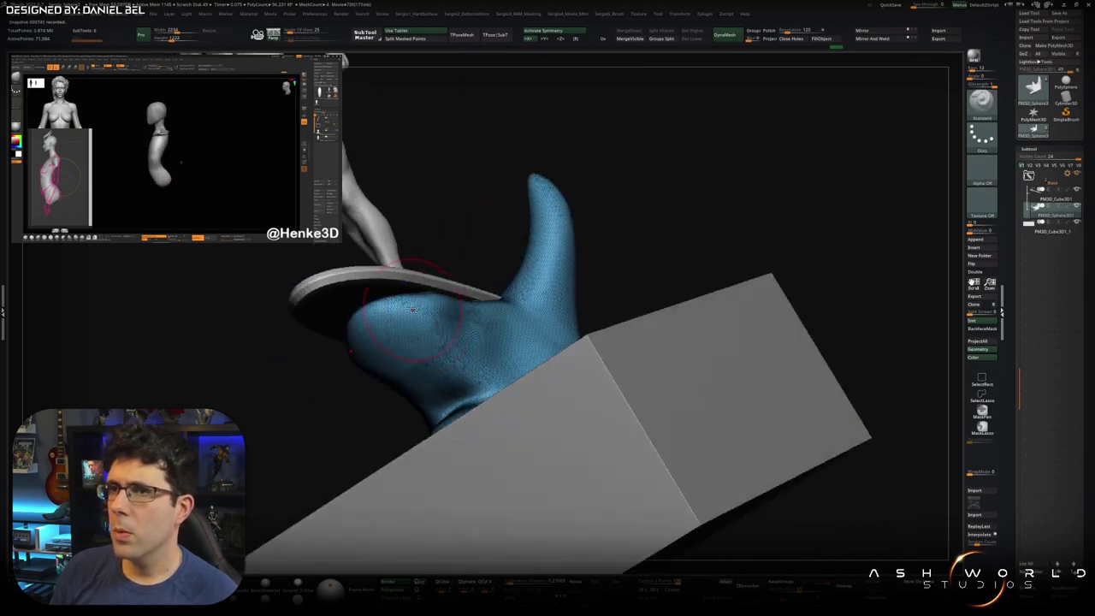
Step: Sculpt the wave up under the board's edge, reshape its horns, then select the figure
mouse_move(464, 324)
shift+mouse_down()
mouse_move(358, 325)
mouse_move(388, 336)
shift+mouse_up()
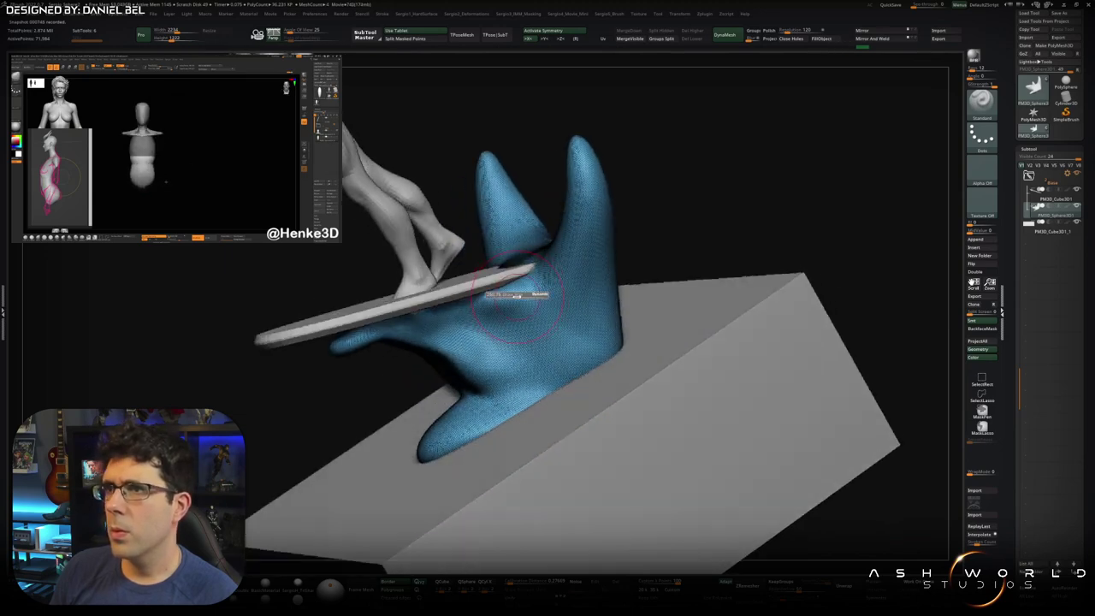
mouse_move(453, 257)
mouse_down()
mouse_move(524, 255)
mouse_move(530, 293)
mouse_up()
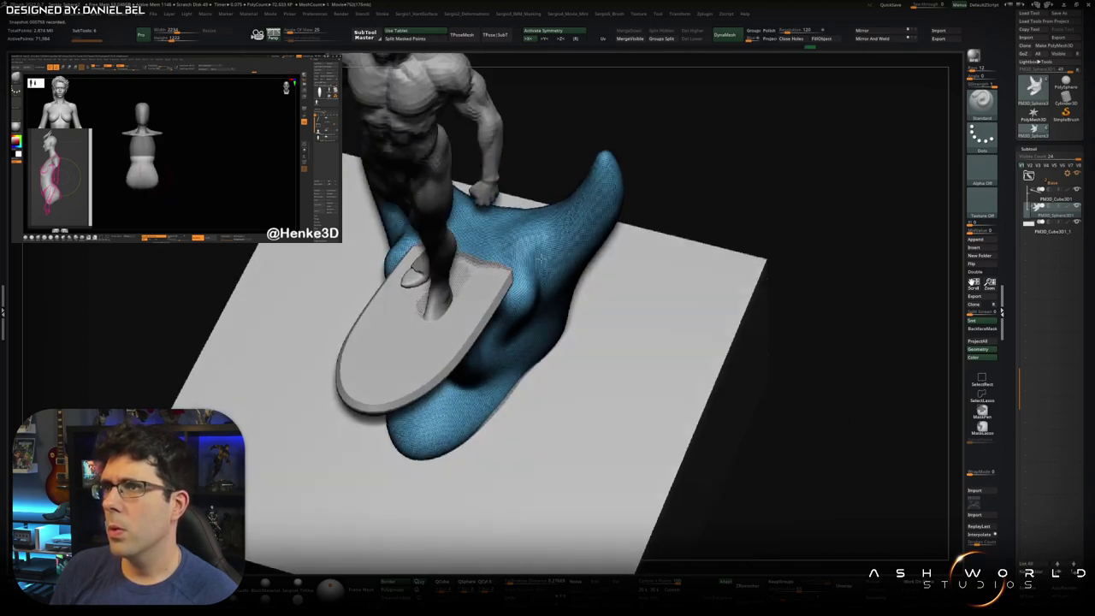
mouse_move(553, 202)
right_down()
mouse_move(506, 364)
mouse_move(439, 339)
mouse_move(409, 359)
mouse_move(398, 291)
mouse_move(425, 336)
right_up()
right_drag(463, 302, 438, 318)
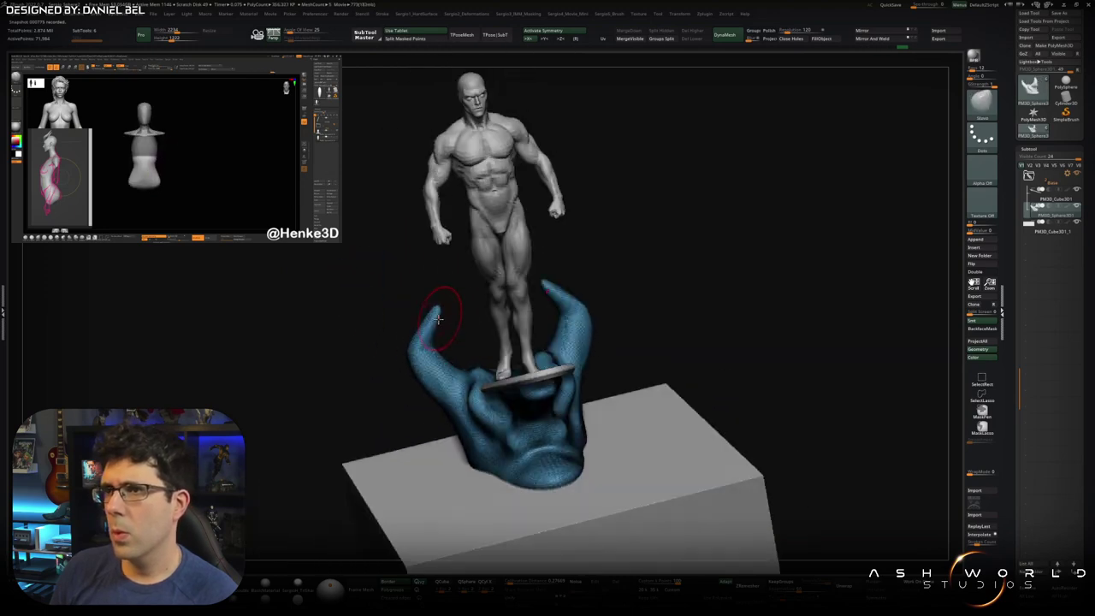
mouse_move(445, 301)
mouse_down()
mouse_move(416, 311)
mouse_move(432, 349)
mouse_up()
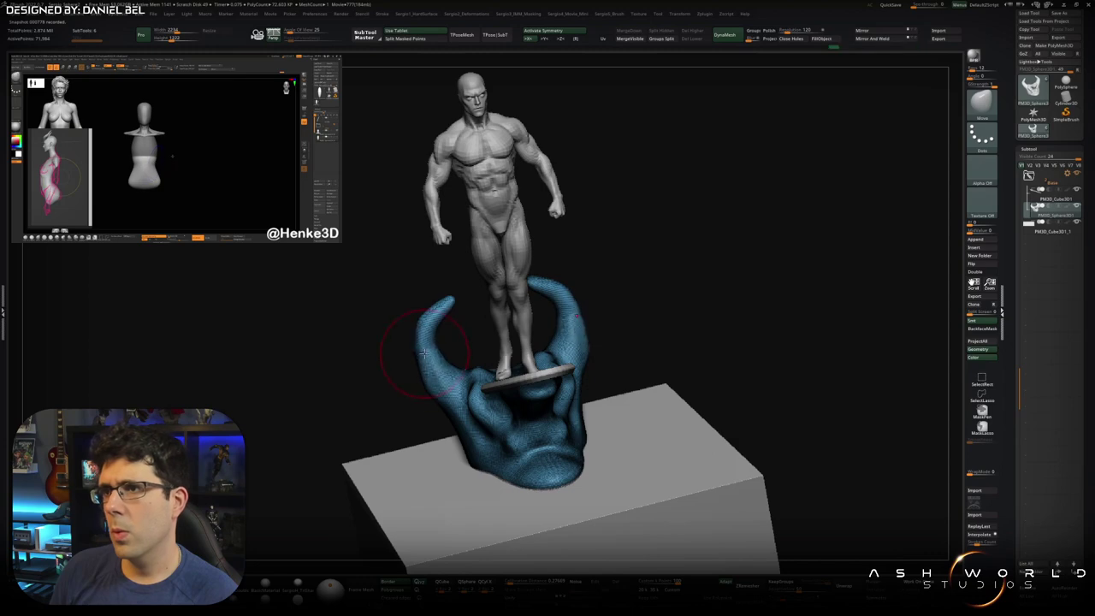
mouse_move(413, 368)
right_down()
mouse_move(504, 362)
mouse_move(415, 388)
right_up()
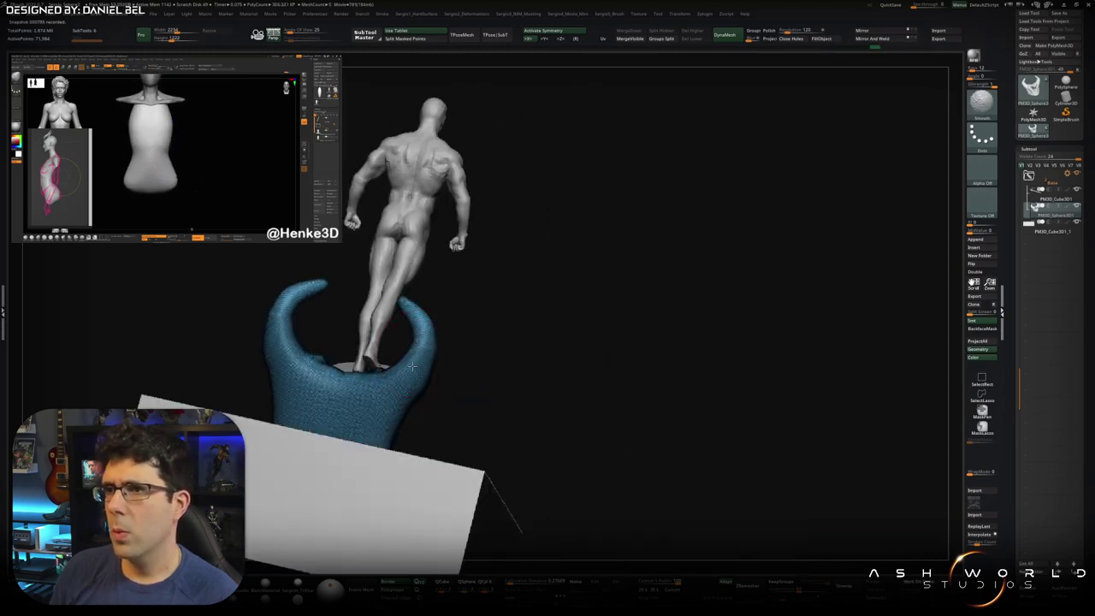
mouse_move(407, 320)
right_down()
mouse_move(520, 334)
mouse_move(582, 171)
mouse_move(565, 256)
mouse_move(590, 304)
mouse_move(586, 293)
mouse_move(569, 313)
mouse_move(519, 295)
mouse_move(554, 300)
mouse_move(533, 346)
right_up()
alt+click(554, 300)
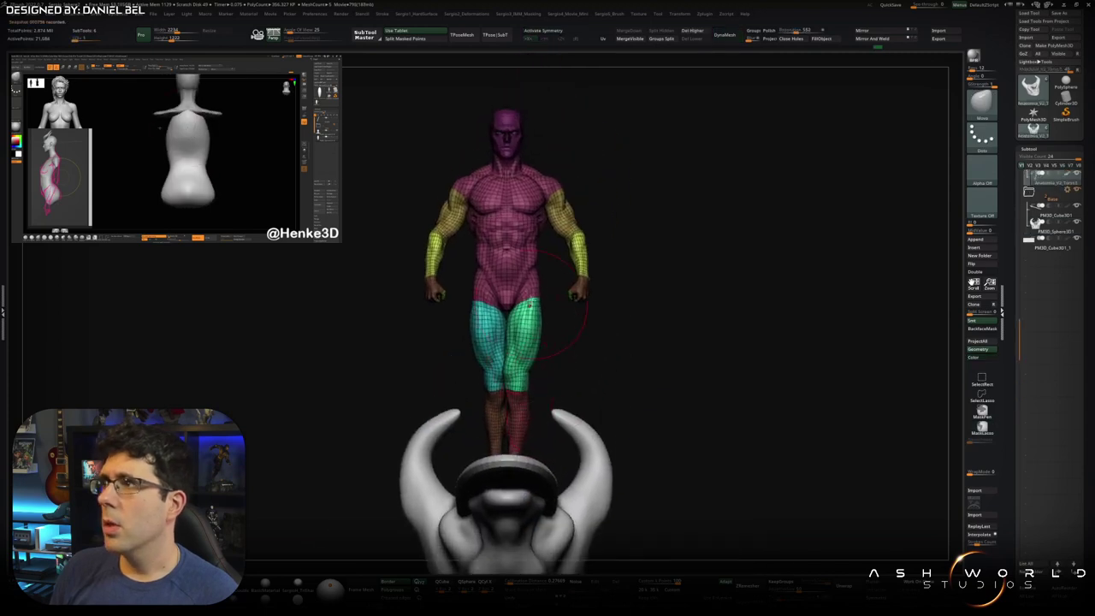
Step: Rotate the figure slightly on its surfboard with the Transpose gizmo
key(w)
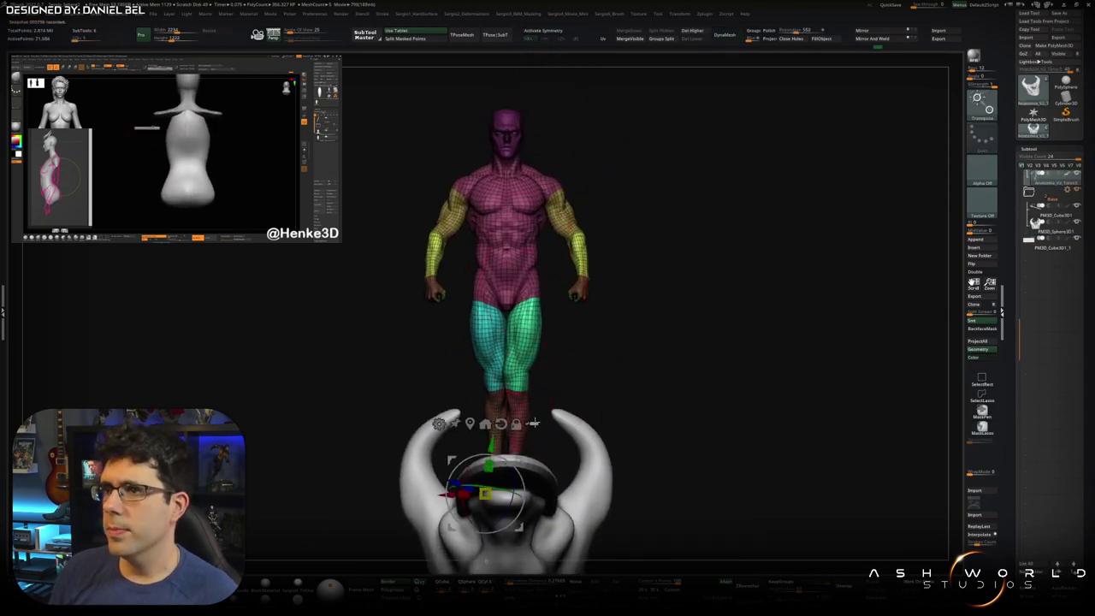
mouse_move(585, 338)
alt+right_down()
mouse_move(611, 342)
mouse_move(598, 237)
alt+right_up()
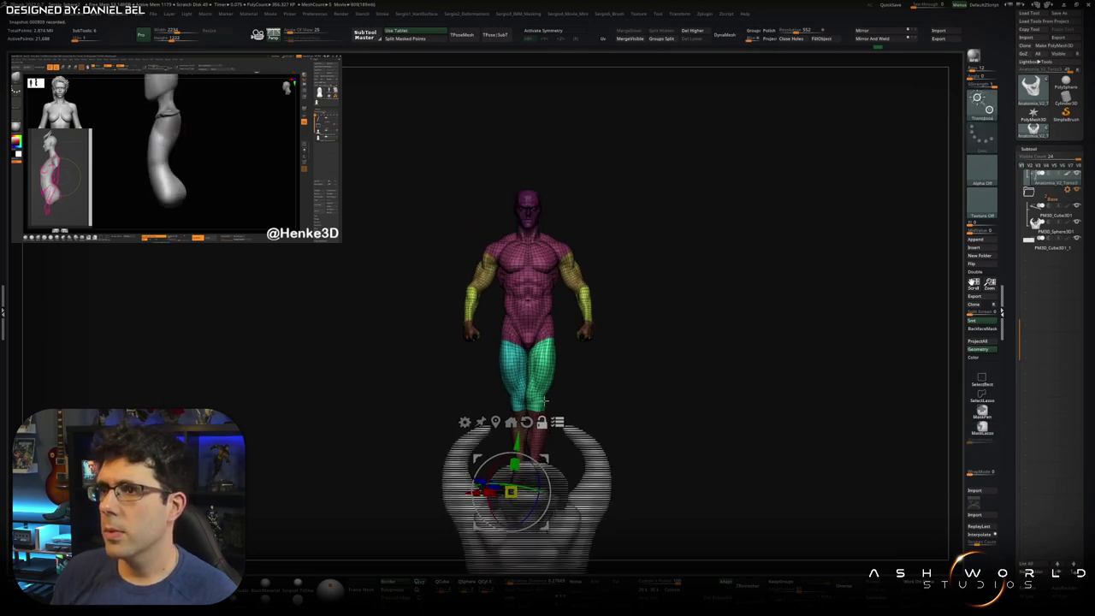
ctrl+right_drag(528, 189, 501, 342)
drag(437, 429, 433, 429)
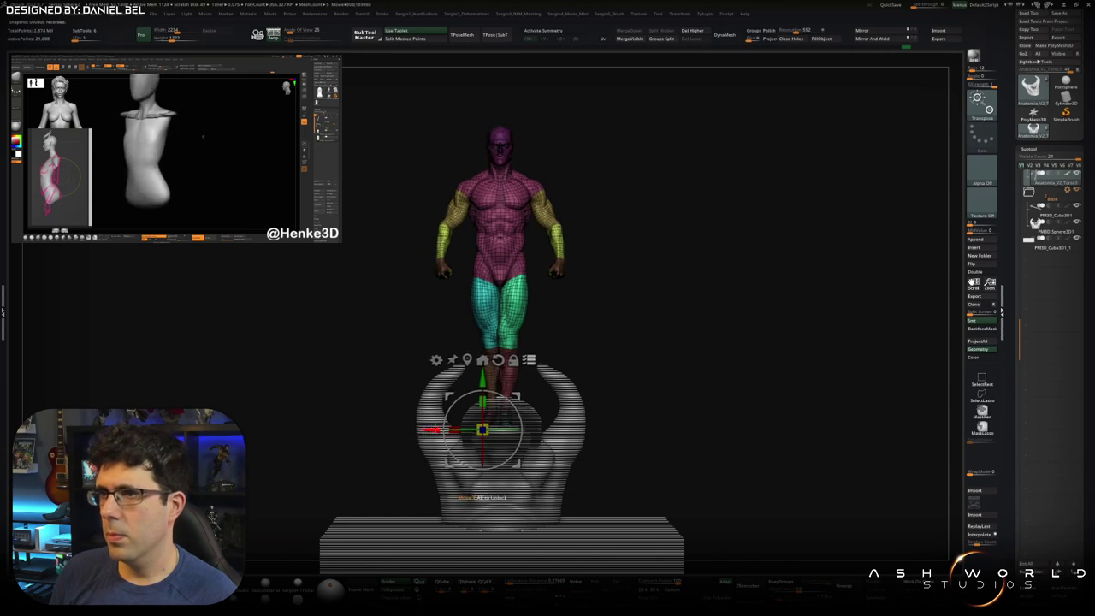
key(q)
mouse_move(528, 372)
mouse_down()
mouse_move(542, 361)
mouse_move(569, 407)
mouse_move(599, 384)
mouse_move(646, 378)
mouse_move(600, 395)
mouse_up()
key(shift+f)
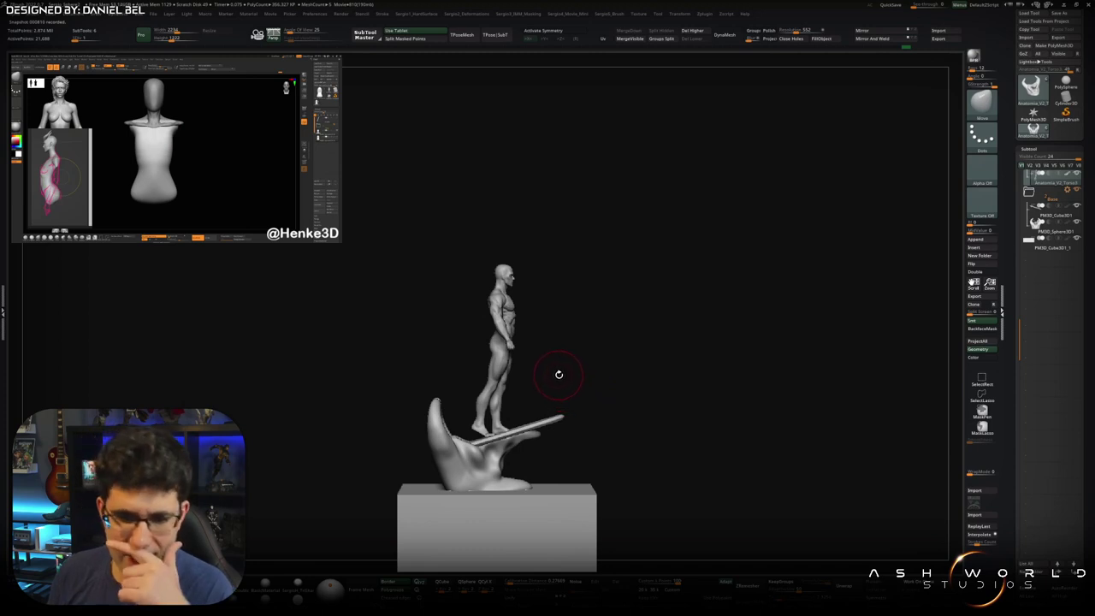
Step: Squash the slab pedestal into a thin plinth and check it from a low side view
drag(591, 330, 586, 352)
mouse_move(501, 508)
alt+mouse_down()
mouse_move(532, 411)
mouse_move(633, 405)
alt+mouse_up()
key(w)
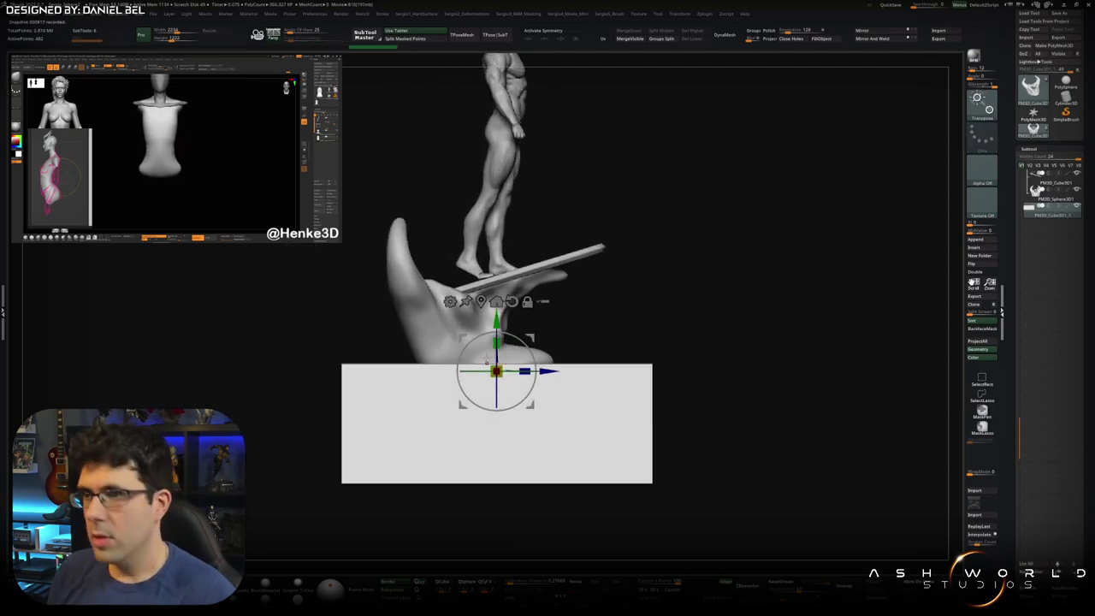
scroll(496, 367, up, 3)
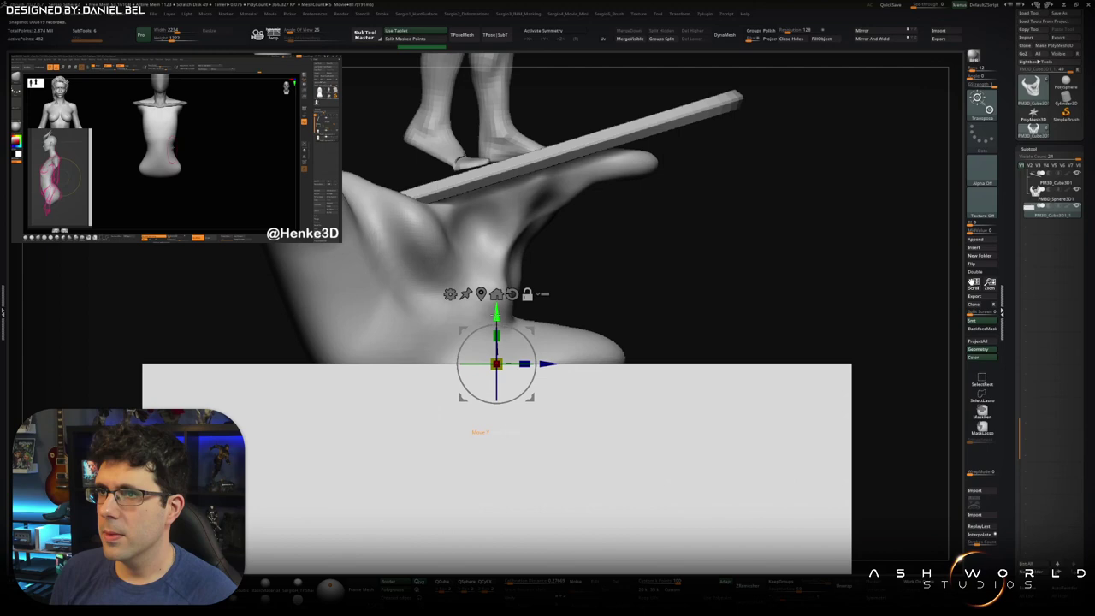
mouse_move(464, 431)
mouse_down()
mouse_move(505, 369)
mouse_move(505, 342)
mouse_up()
scroll(496, 368, down, 3)
drag(727, 257, 727, 189)
drag(727, 257, 701, 282)
drag(547, 466, 508, 443)
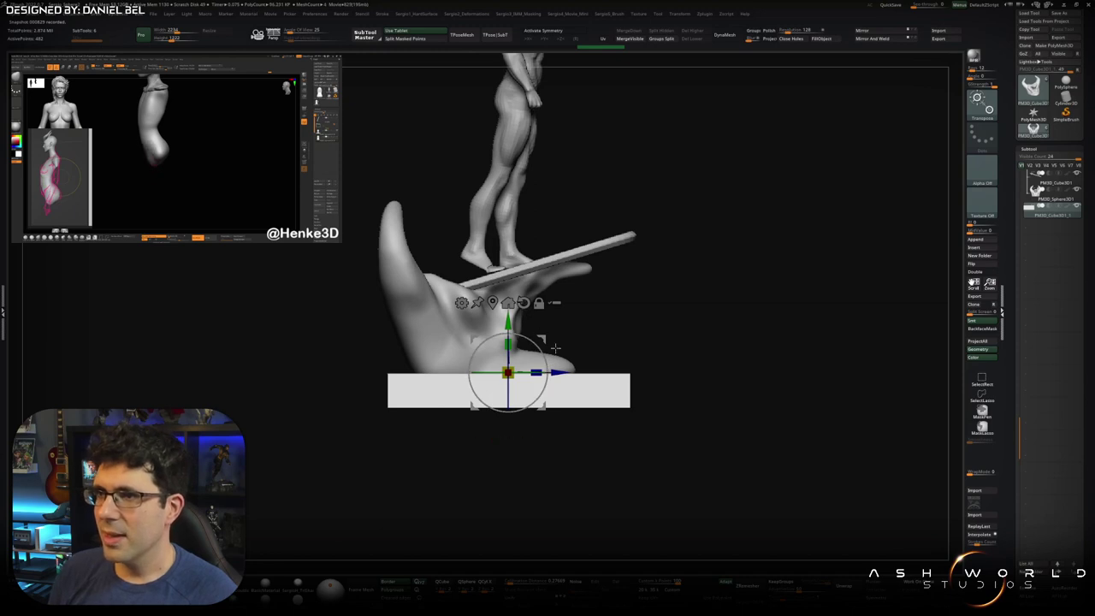
drag(555, 345, 515, 385)
key(q)
mouse_move(516, 384)
right_down()
mouse_move(562, 361)
mouse_move(529, 389)
right_up()
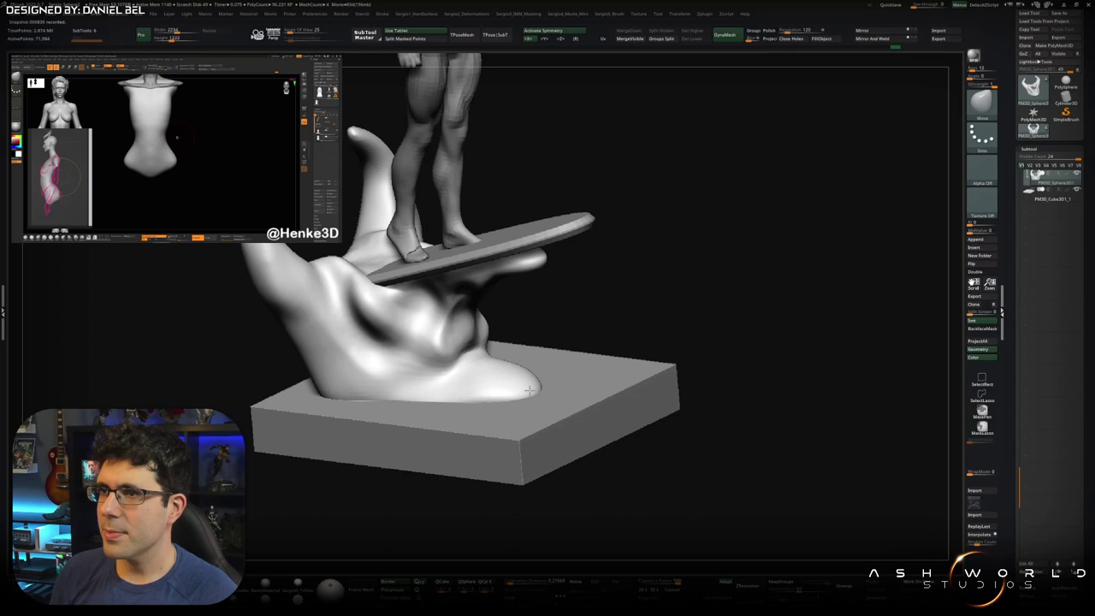
Step: Adjust the brush size and pick another brush while orbiting the horned wave base
mouse_move(445, 420)
right_down()
mouse_move(571, 323)
mouse_move(532, 322)
right_up()
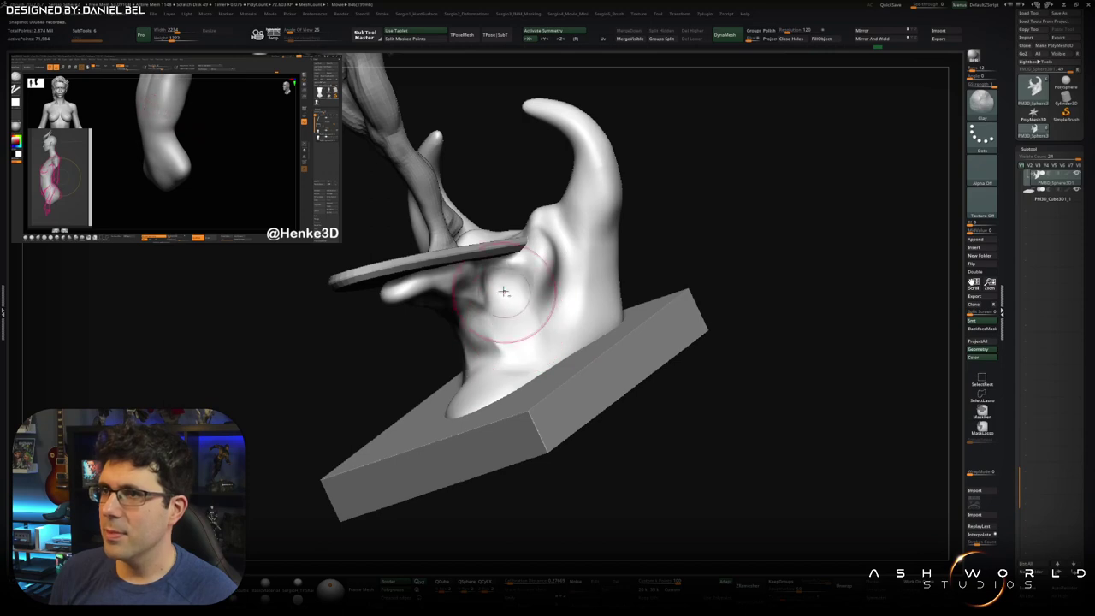
mouse_move(522, 364)
right_down()
mouse_move(395, 250)
mouse_move(430, 295)
mouse_move(464, 245)
mouse_move(664, 268)
right_up()
key(s)
key(space)
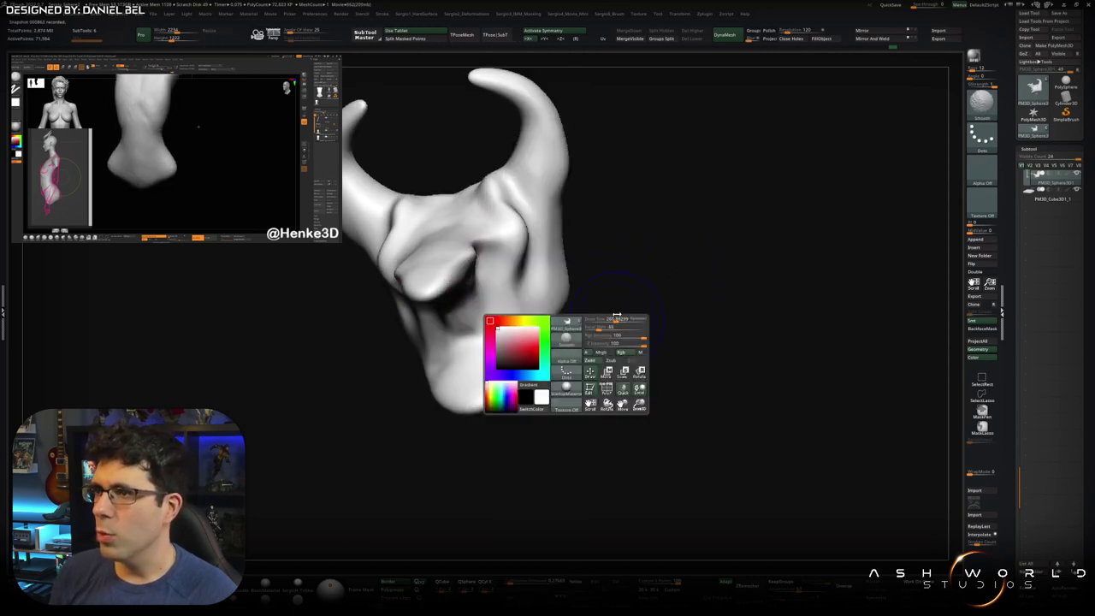
right_drag(501, 298, 500, 294)
key(b)
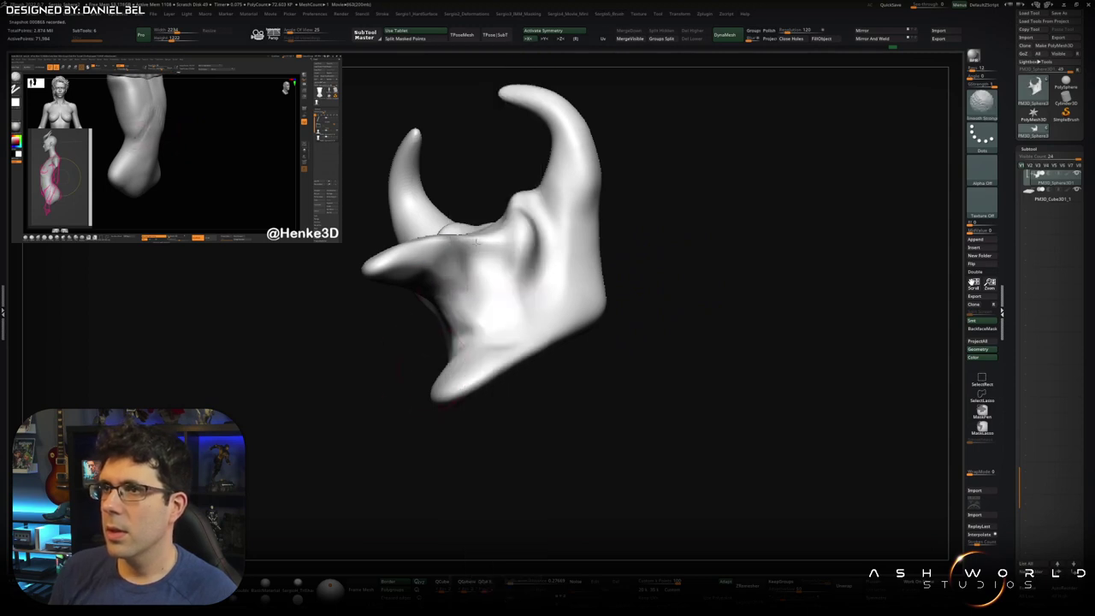
right_drag(477, 240, 494, 308)
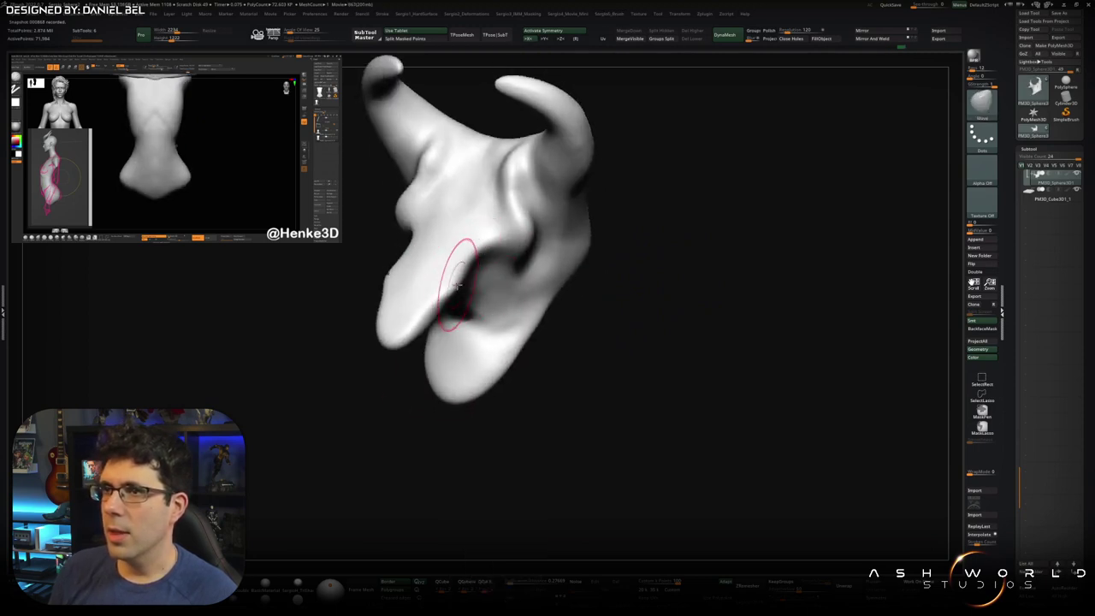
right_drag(447, 305, 513, 308)
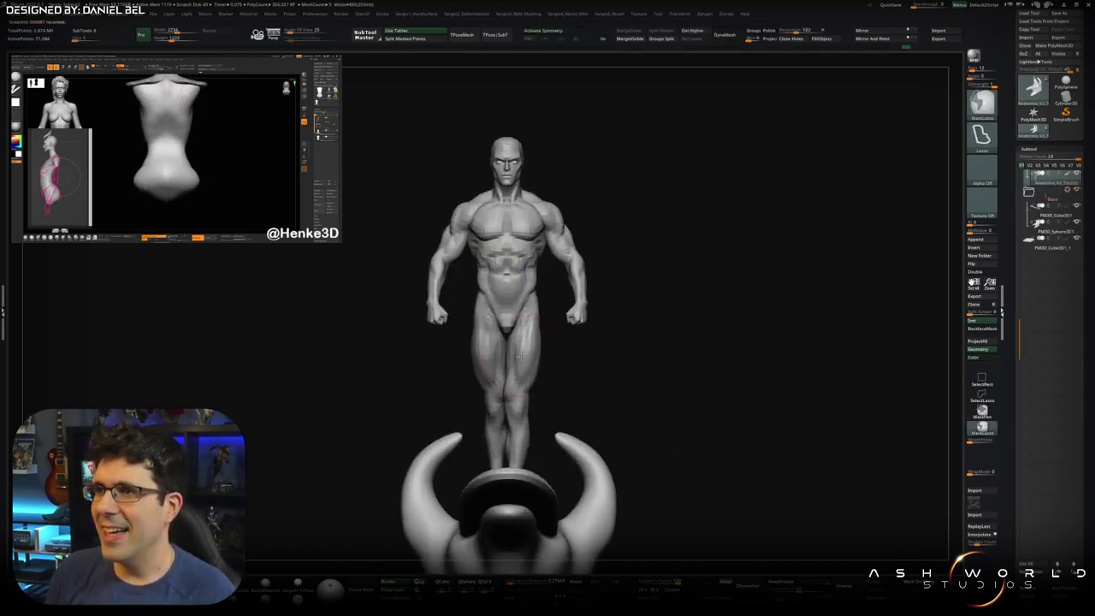
Step: Hide the hand and board subtools, leaving the figure's legs in view
right_drag(521, 325, 567, 343)
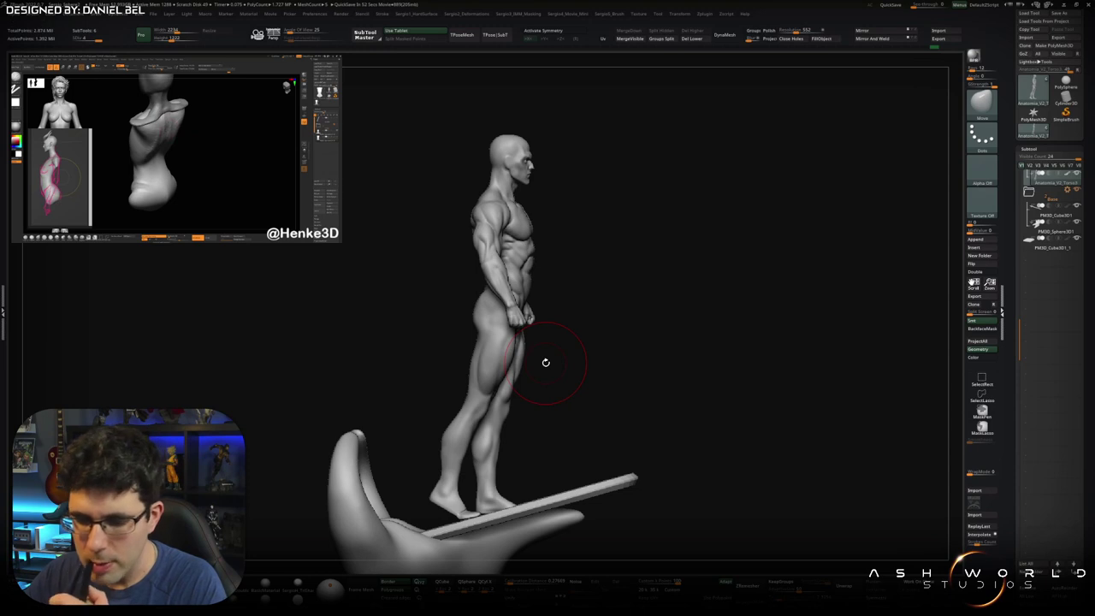
mouse_move(538, 381)
alt+mouse_down()
mouse_move(529, 432)
mouse_move(509, 400)
alt+mouse_up()
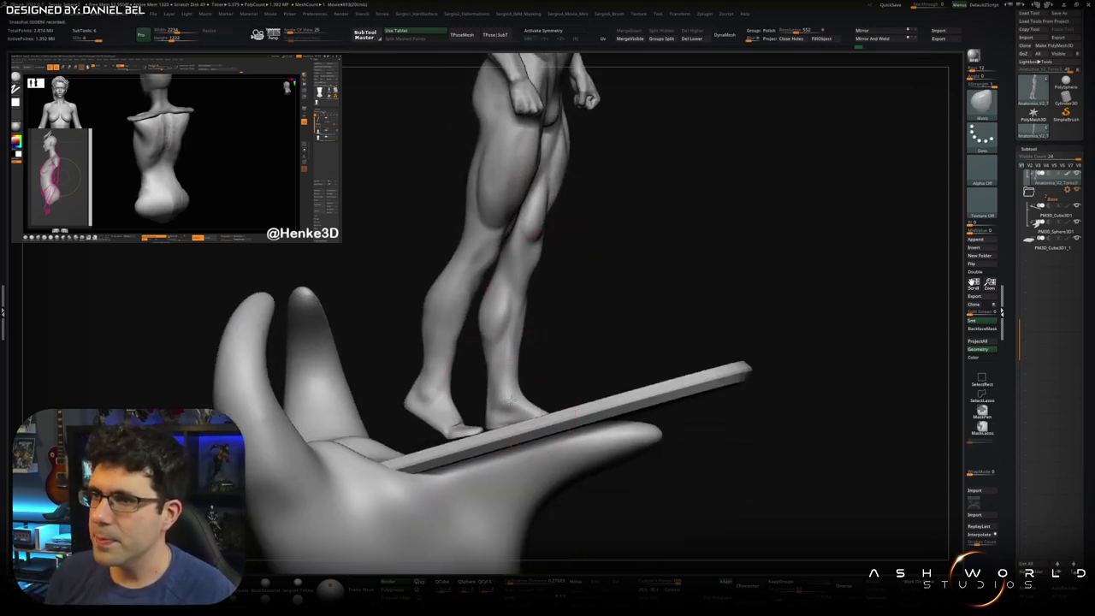
ctrl+shift+click(534, 396)
drag(524, 396, 570, 385)
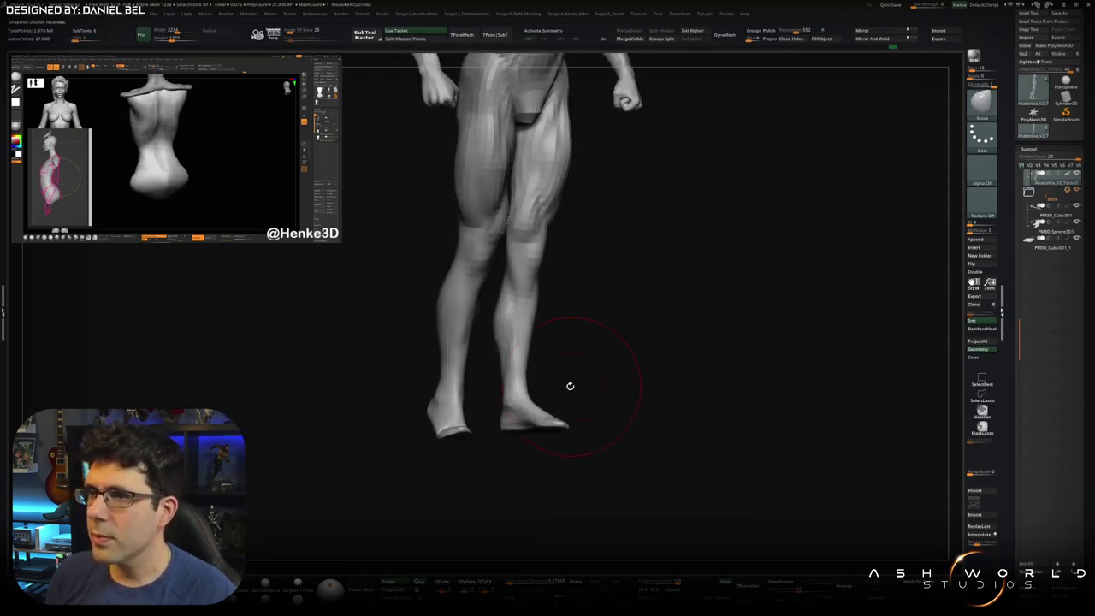
Step: Mask and invert around the foot, reposition it with Transpose, then switch to Smooth
ctrl+drag(513, 390, 590, 436)
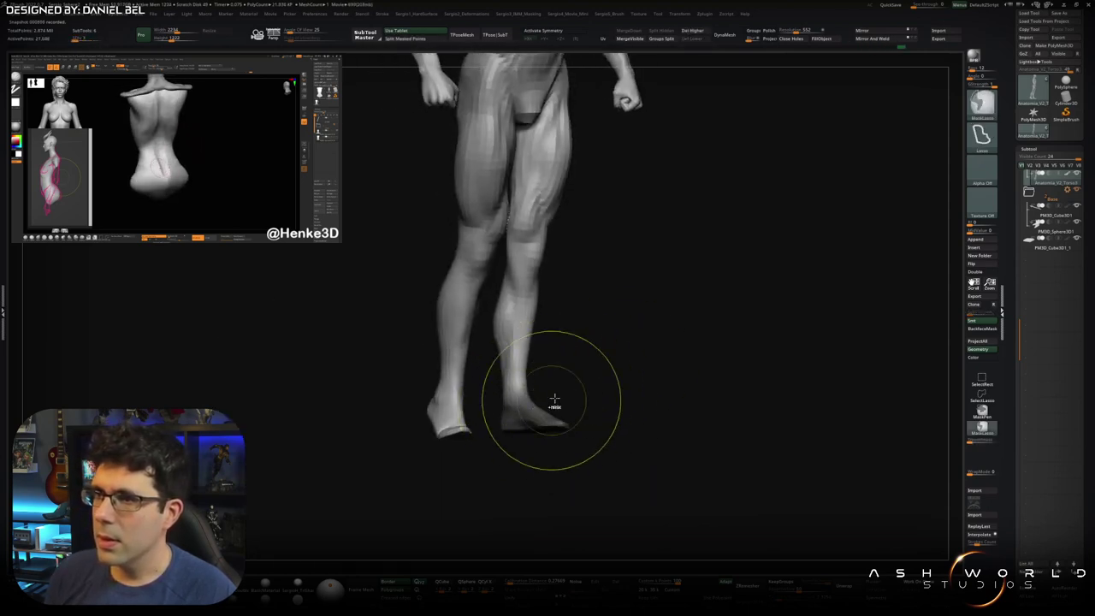
key(ctrl+i)
key(w)
mouse_move(574, 382)
mouse_down()
mouse_move(501, 489)
mouse_move(445, 402)
mouse_up()
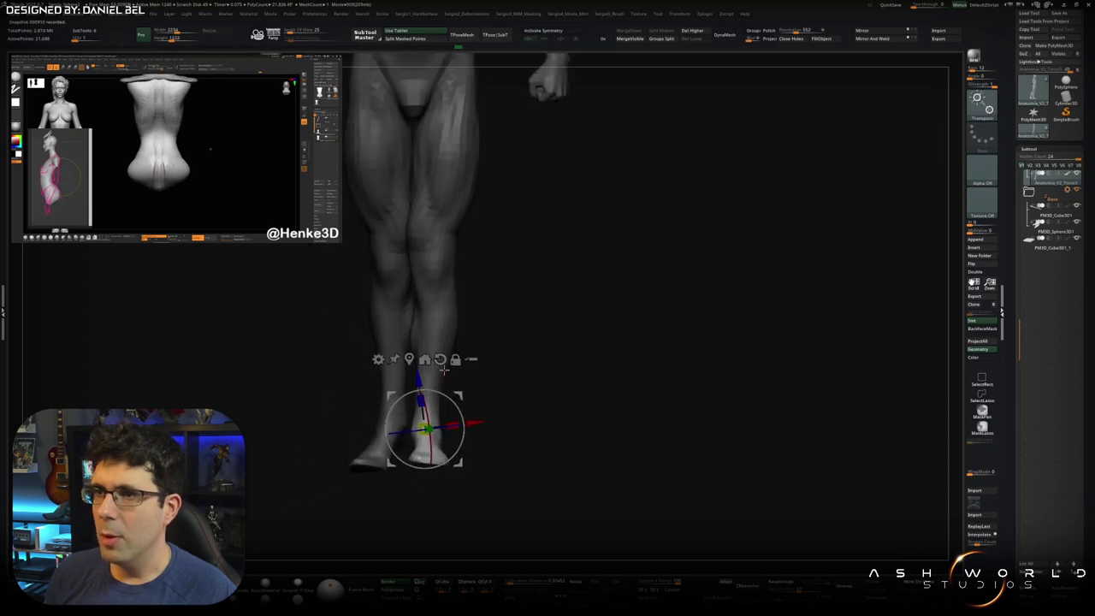
drag(444, 369, 499, 437)
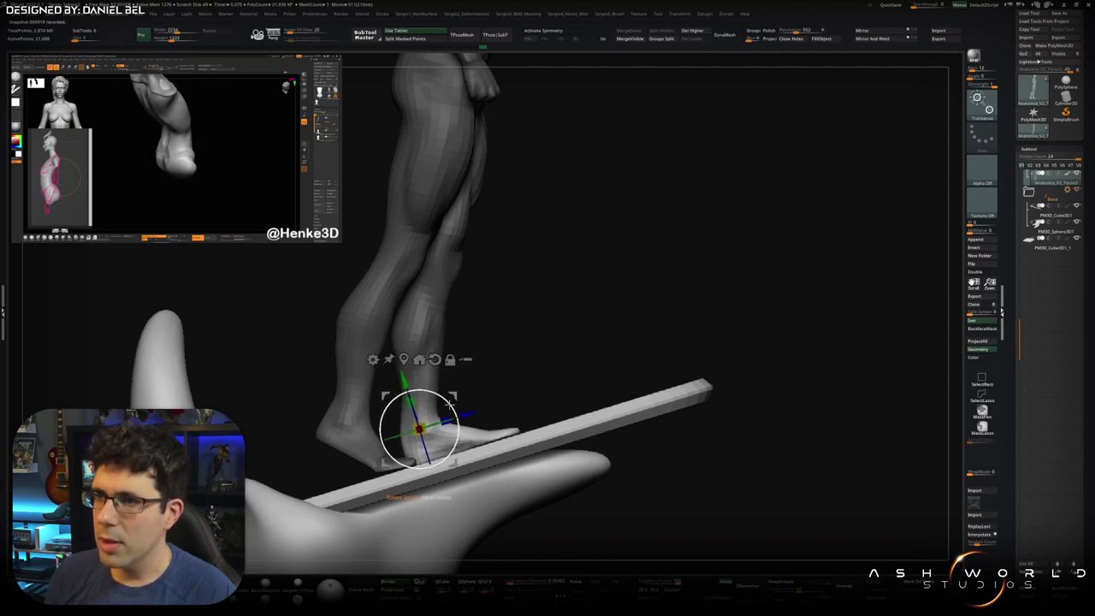
key(q)
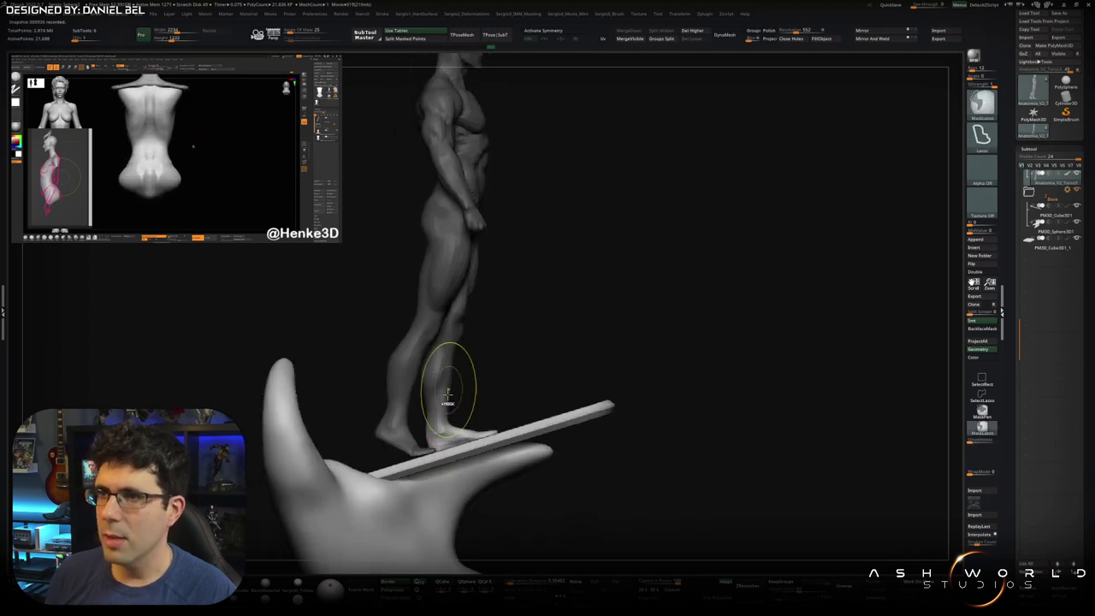
key(shift+d)
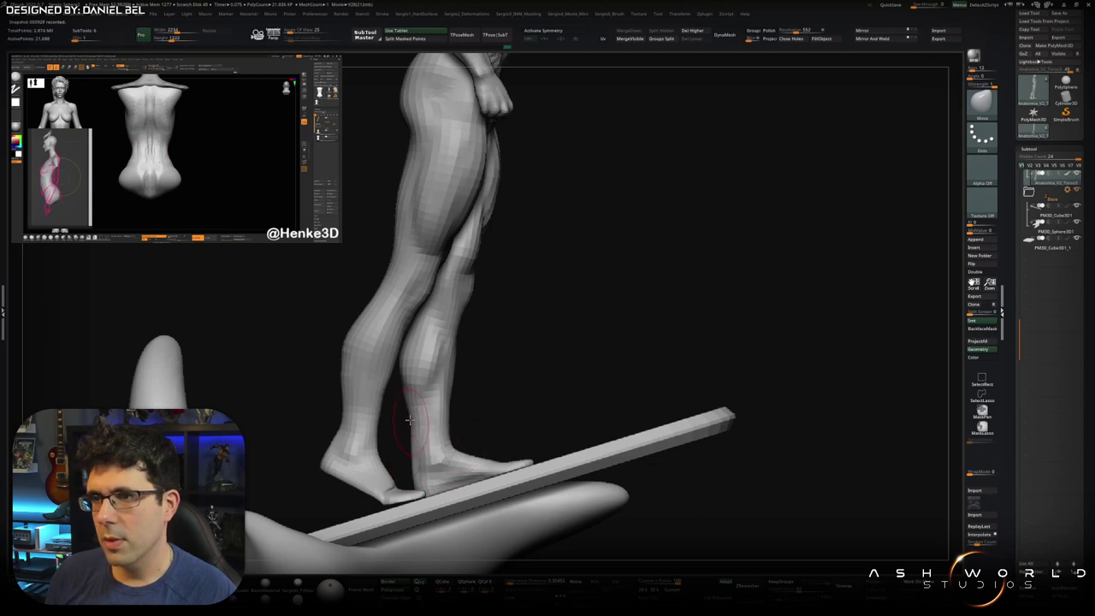
Step: Hide the wave base and mask the left lower leg, inverting so it stays free
right_drag(407, 419, 417, 400)
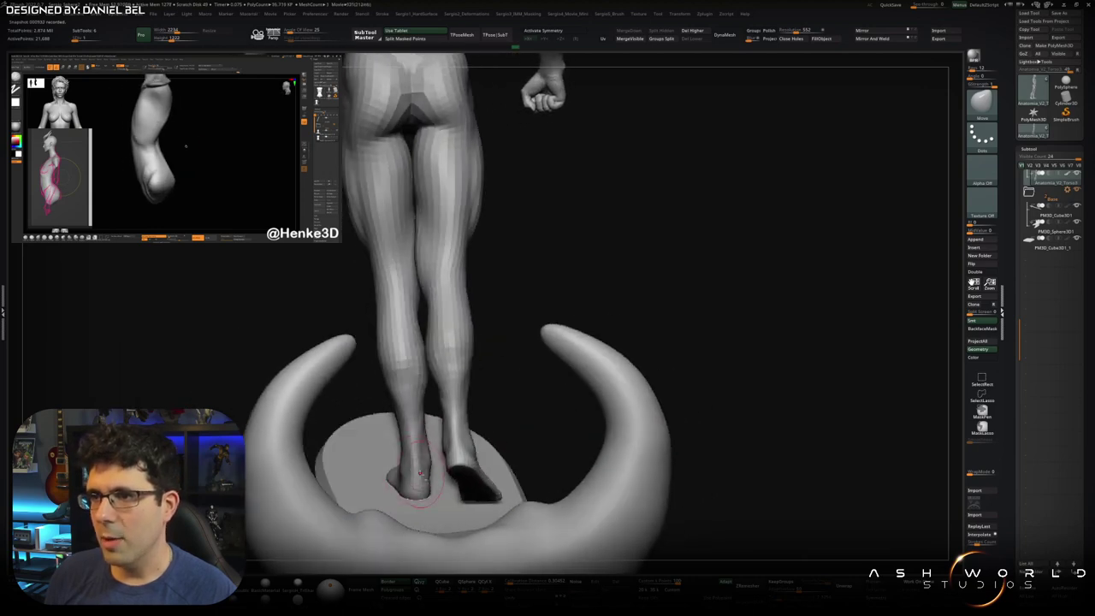
ctrl+shift+click(417, 399)
right_drag(416, 400, 442, 419)
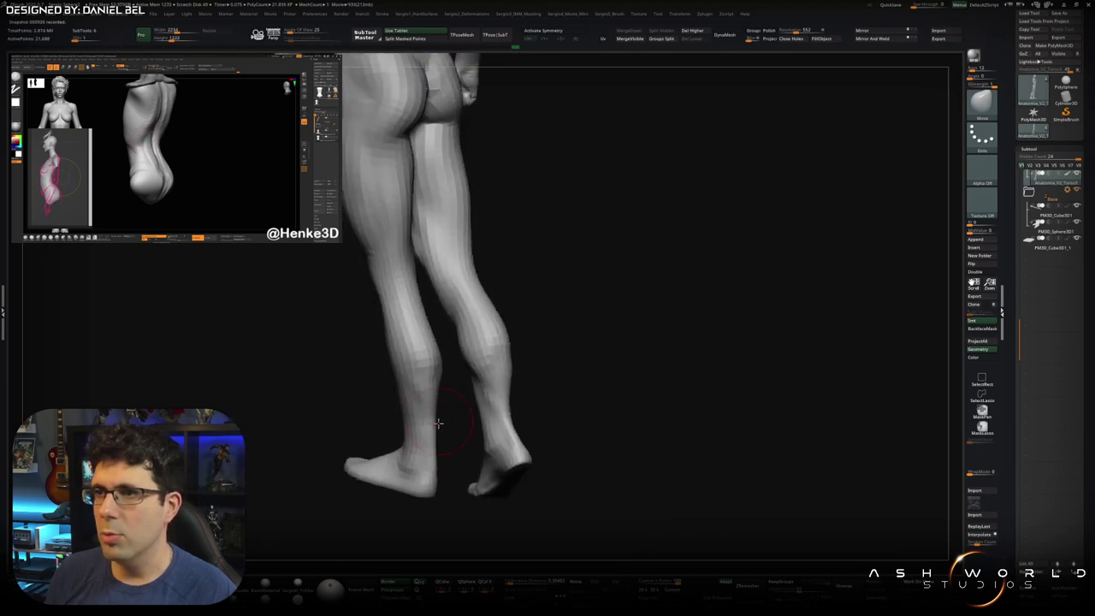
ctrl+drag(442, 418, 462, 561)
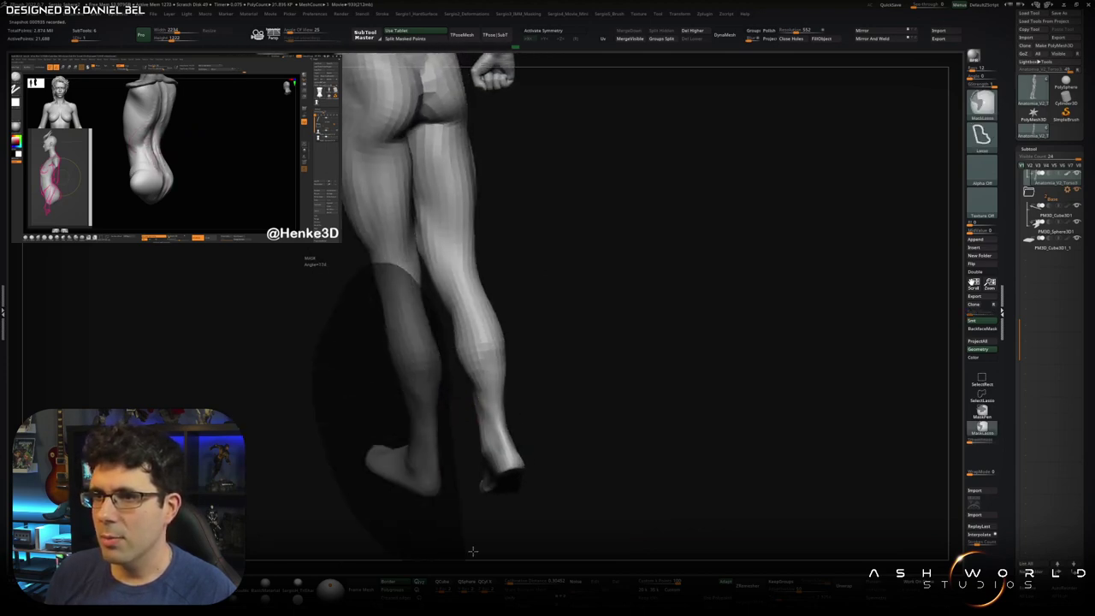
ctrl+drag(473, 472, 462, 513)
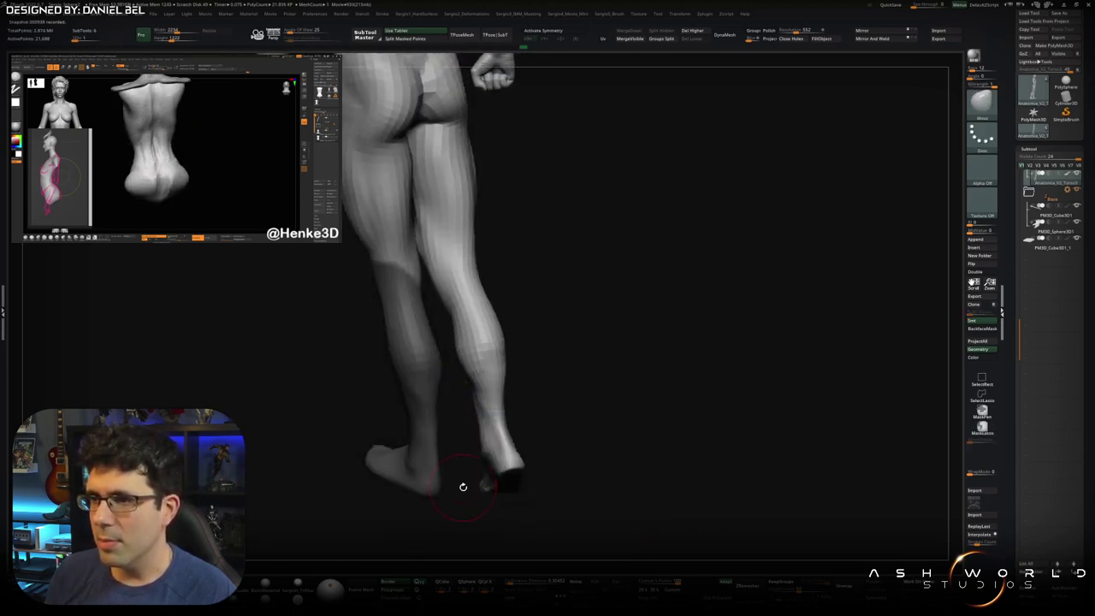
ctrl+click(464, 504)
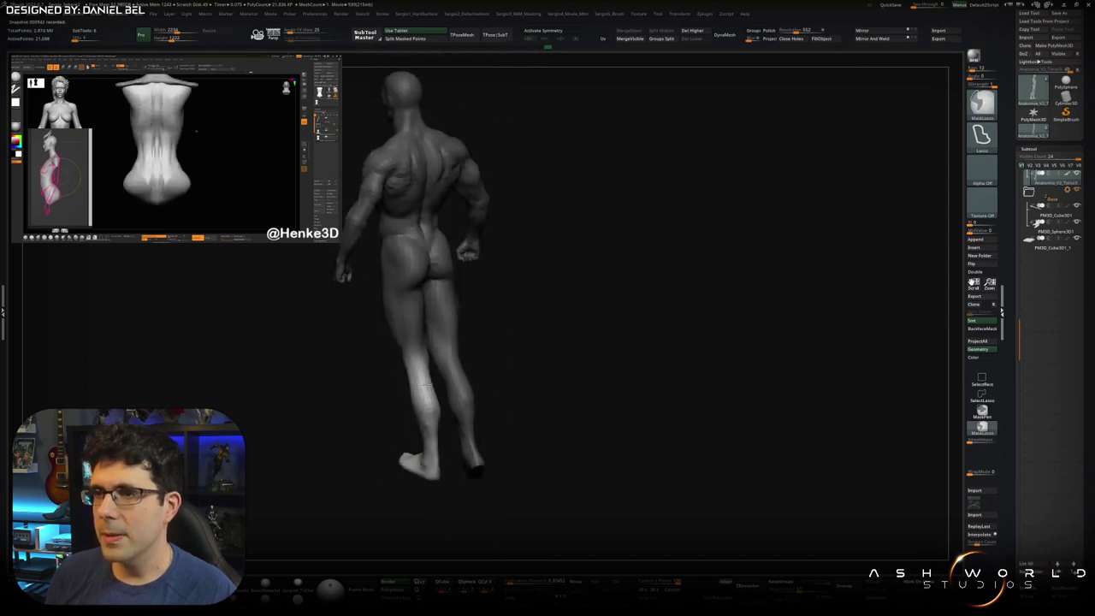
Step: Enlarge the brush and shape the unmasked leg from front and side angles
key(f)
key(s)
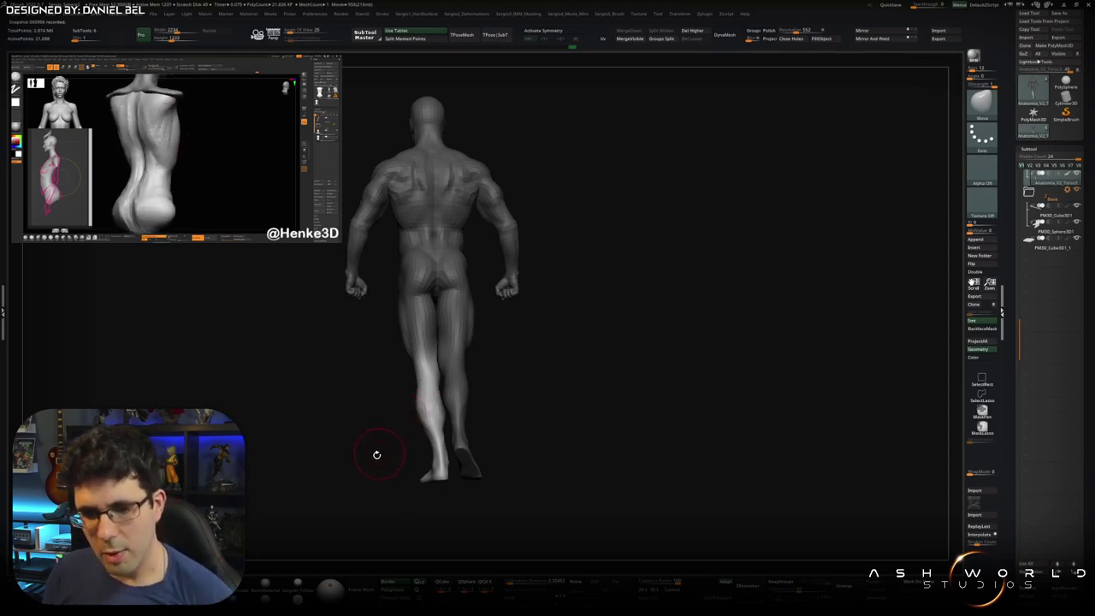
mouse_move(398, 412)
mouse_down()
mouse_move(496, 405)
mouse_move(370, 416)
mouse_up()
scroll(415, 435, up, 3)
scroll(408, 433, up, 2)
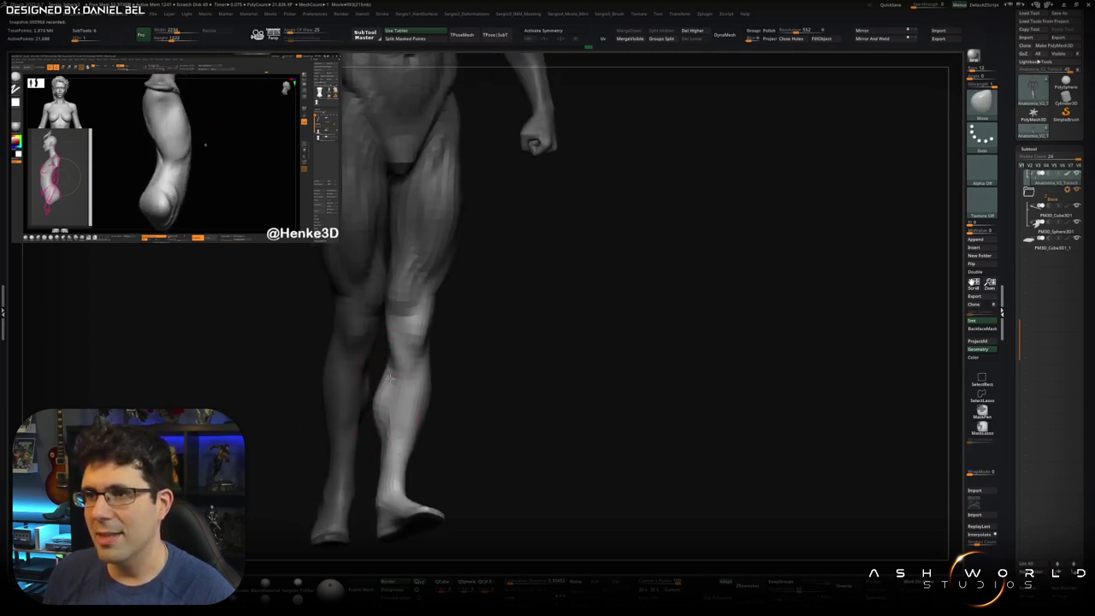
drag(390, 378, 416, 421)
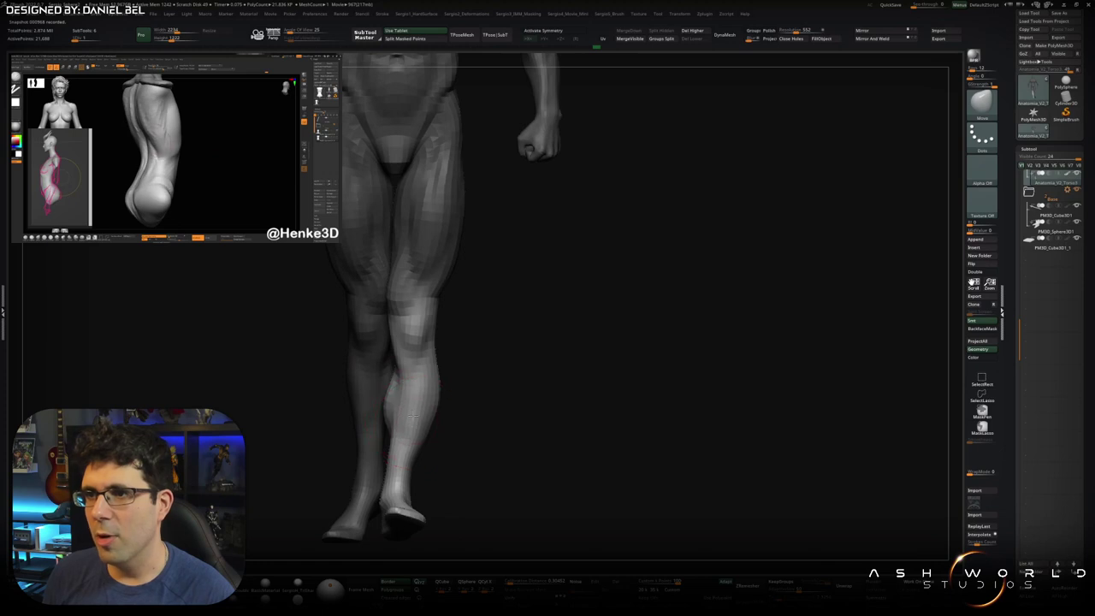
mouse_move(414, 419)
mouse_down()
mouse_move(414, 441)
mouse_move(459, 448)
mouse_up()
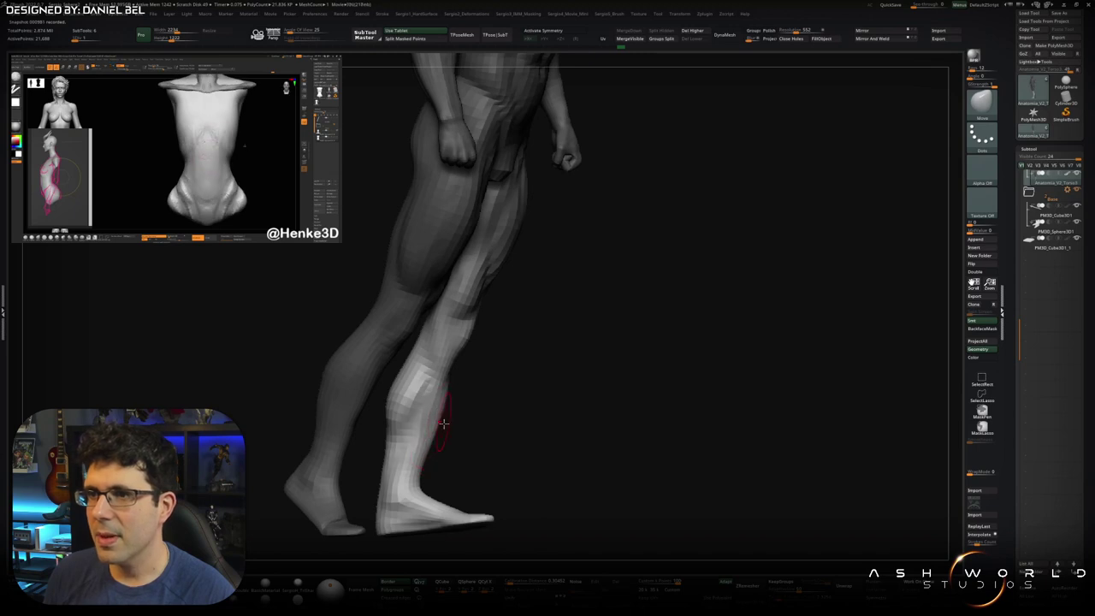
drag(406, 448, 387, 461)
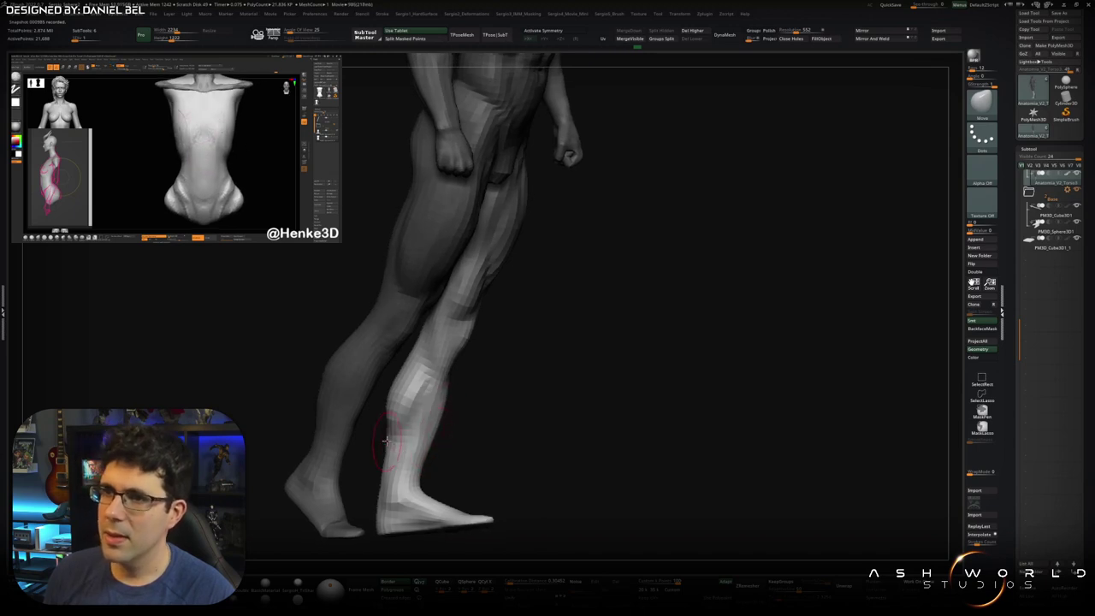
drag(385, 437, 414, 352)
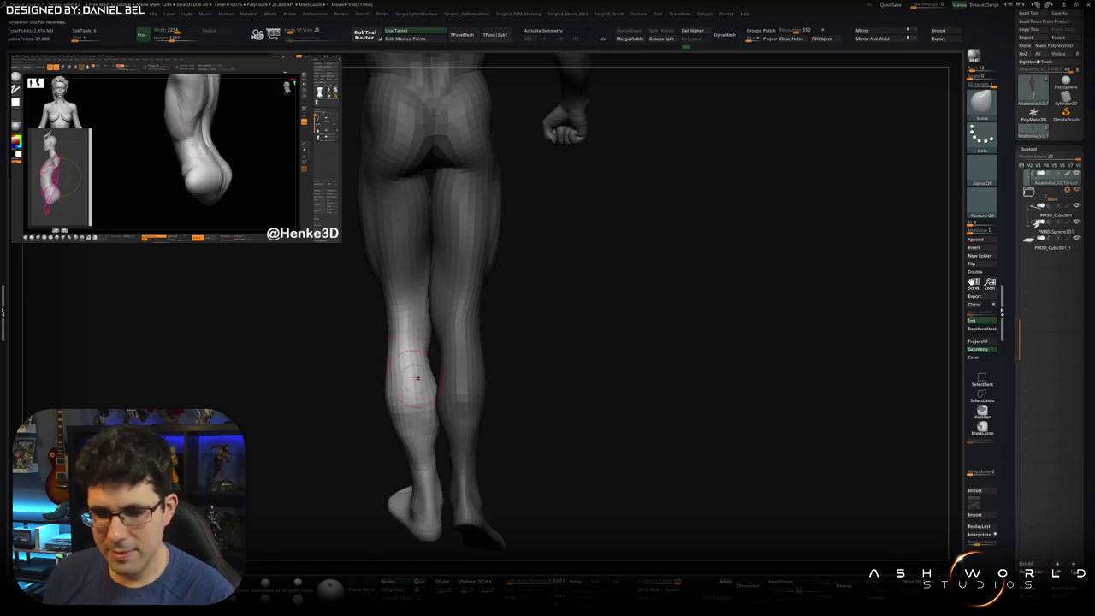
mouse_move(421, 402)
mouse_down()
mouse_move(420, 415)
mouse_move(459, 416)
mouse_move(508, 359)
mouse_move(440, 411)
mouse_move(422, 393)
mouse_up()
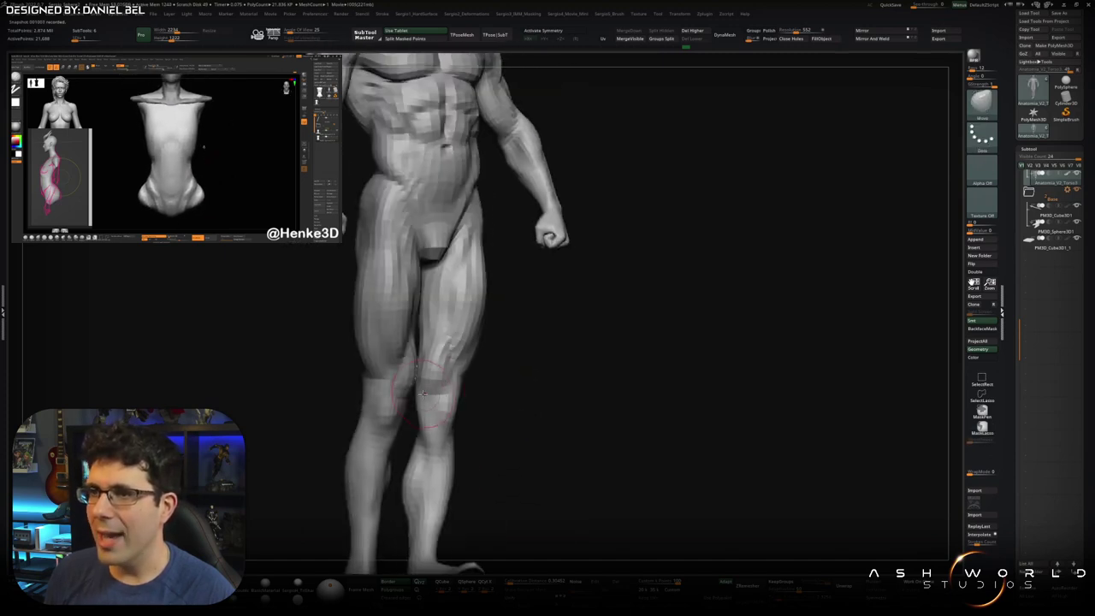
Step: Isolate and hide the leg polygroup, unhide it, and inspect the thigh and foot
ctrl+shift+click(433, 391)
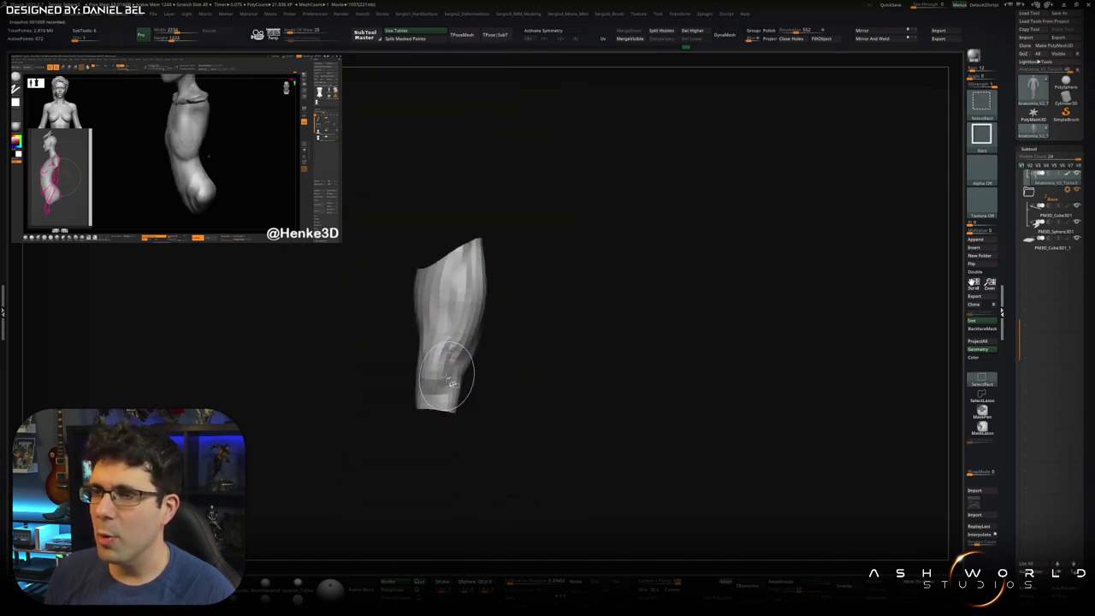
ctrl+shift+click(438, 406)
mouse_move(445, 466)
mouse_down()
mouse_move(454, 403)
mouse_move(501, 366)
mouse_up()
ctrl+shift+click(501, 366)
mouse_move(473, 317)
mouse_down()
mouse_move(435, 313)
mouse_move(418, 349)
mouse_up()
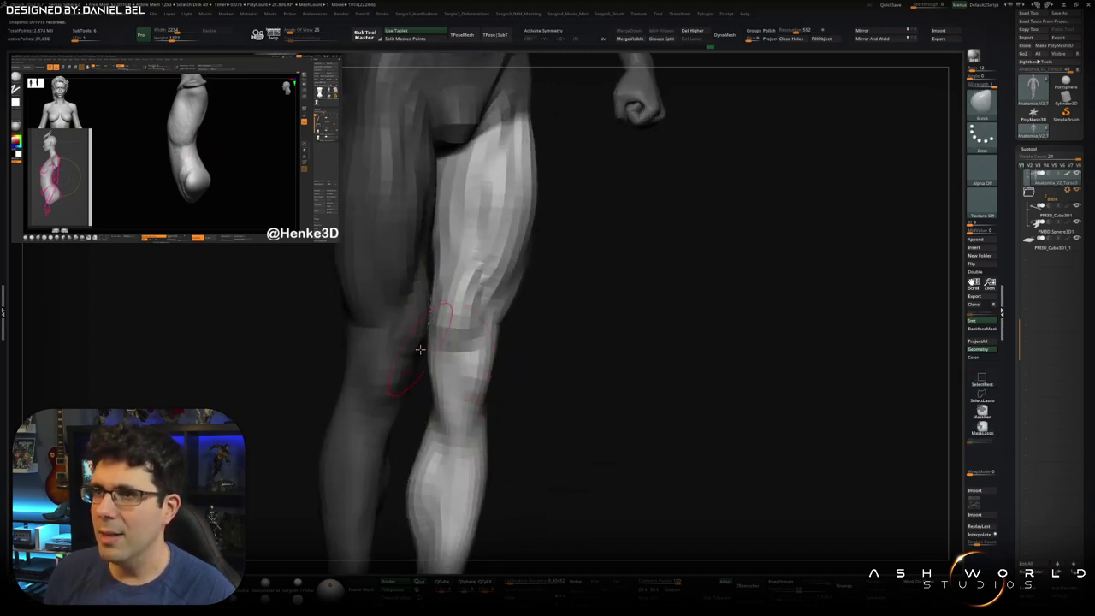
right_drag(438, 322, 426, 343)
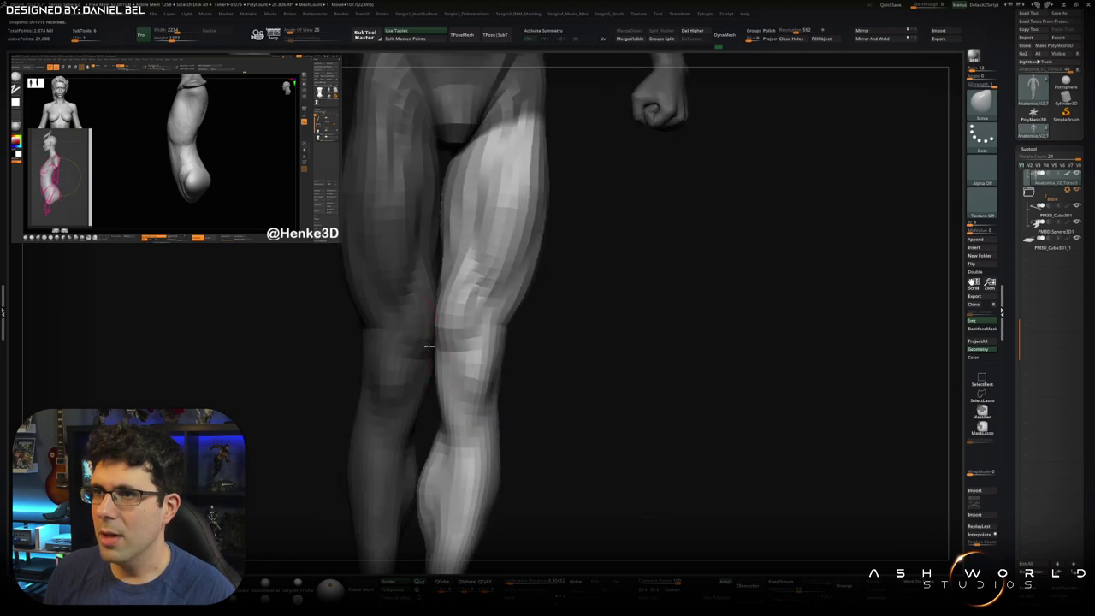
mouse_move(446, 429)
right_down()
mouse_move(457, 430)
mouse_move(455, 413)
right_up()
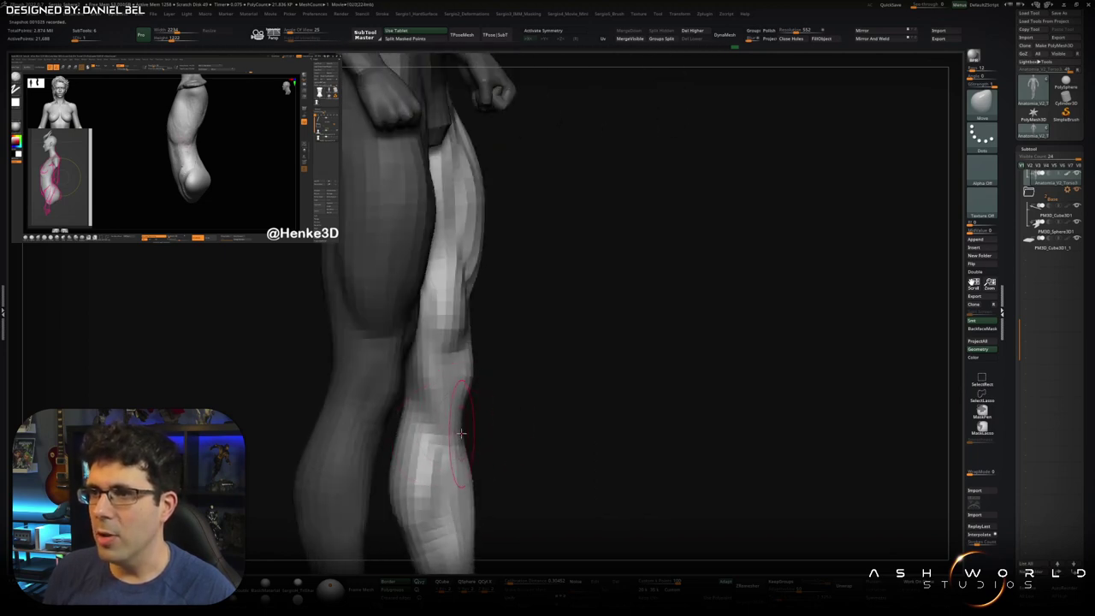
right_drag(475, 458, 444, 429)
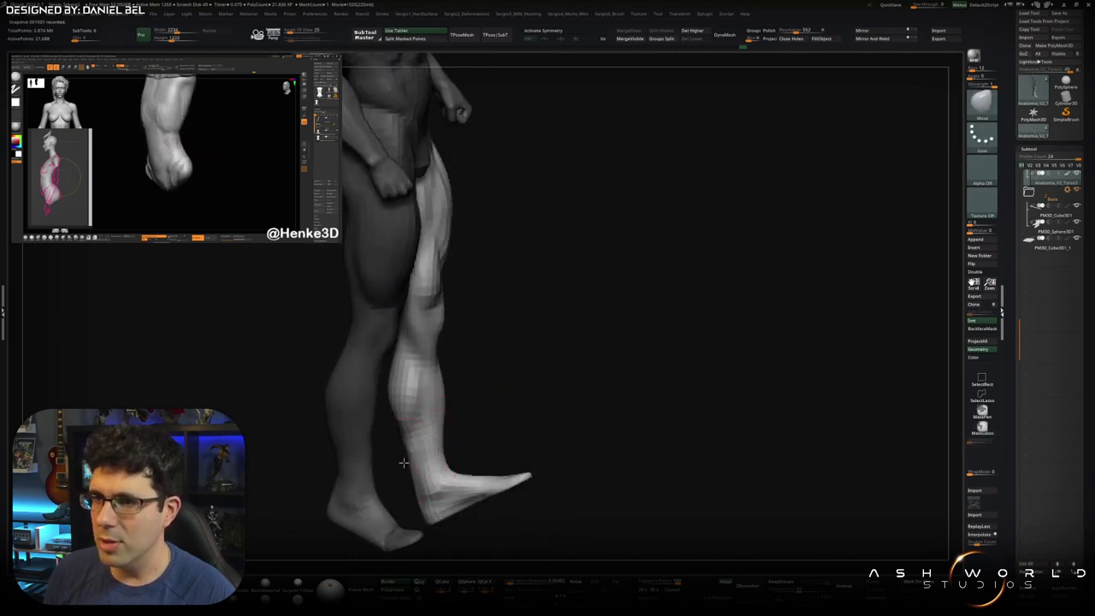
right_drag(446, 467, 433, 457)
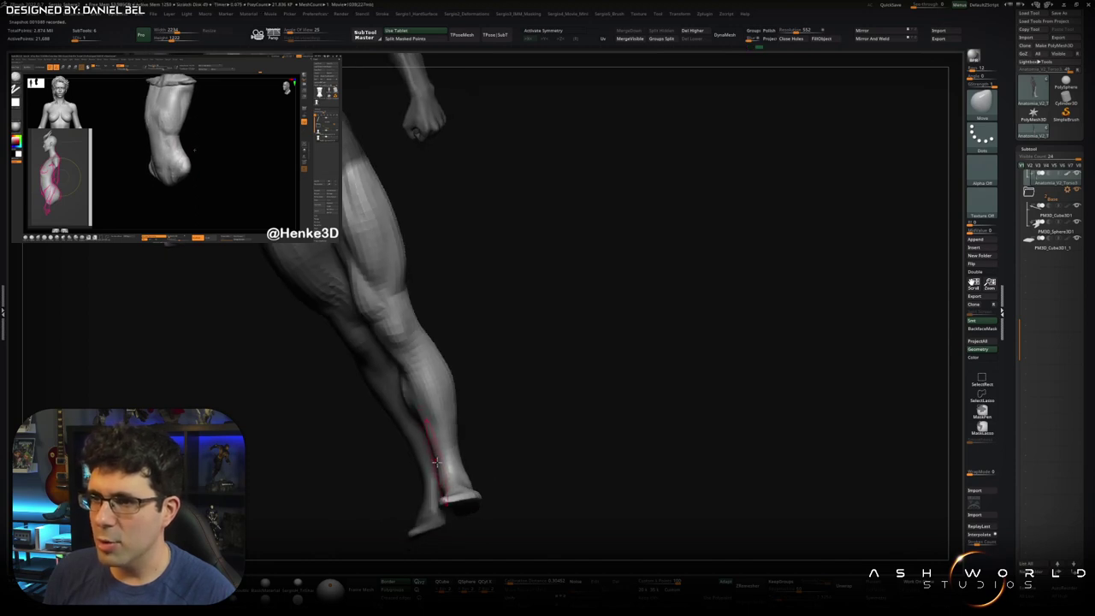
mouse_move(434, 463)
right_down()
mouse_move(451, 510)
mouse_move(452, 403)
right_up()
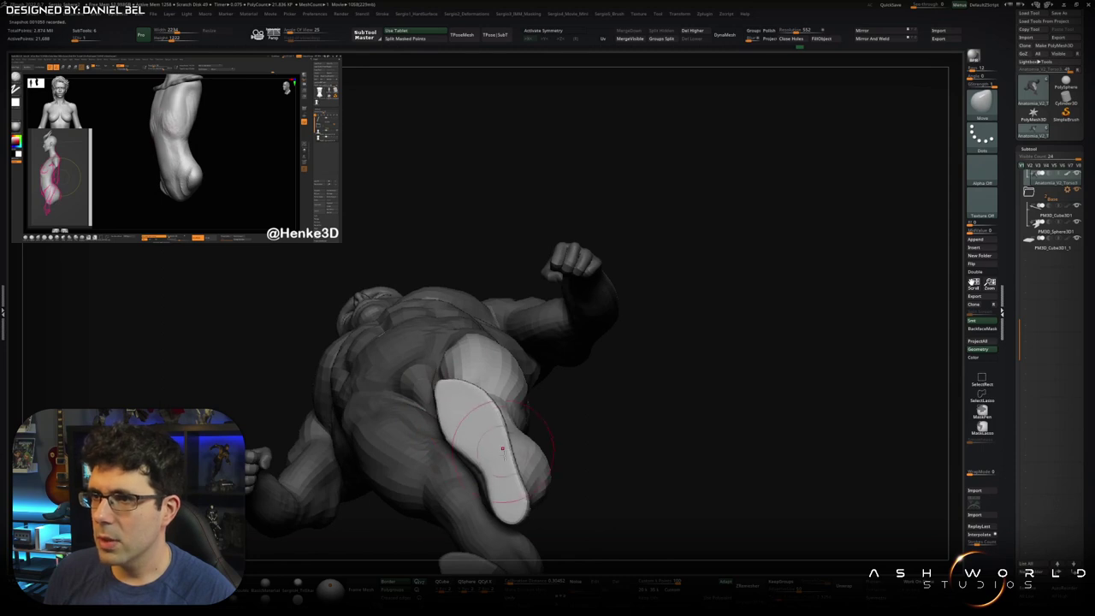
Step: Resize the brush and mask the underside of the forward foot beneath the sole
mouse_move(489, 477)
right_down()
mouse_move(464, 391)
mouse_move(452, 440)
mouse_move(459, 419)
mouse_move(493, 408)
mouse_move(486, 426)
mouse_move(482, 383)
mouse_move(488, 464)
mouse_move(479, 462)
right_up()
right_click(427, 464)
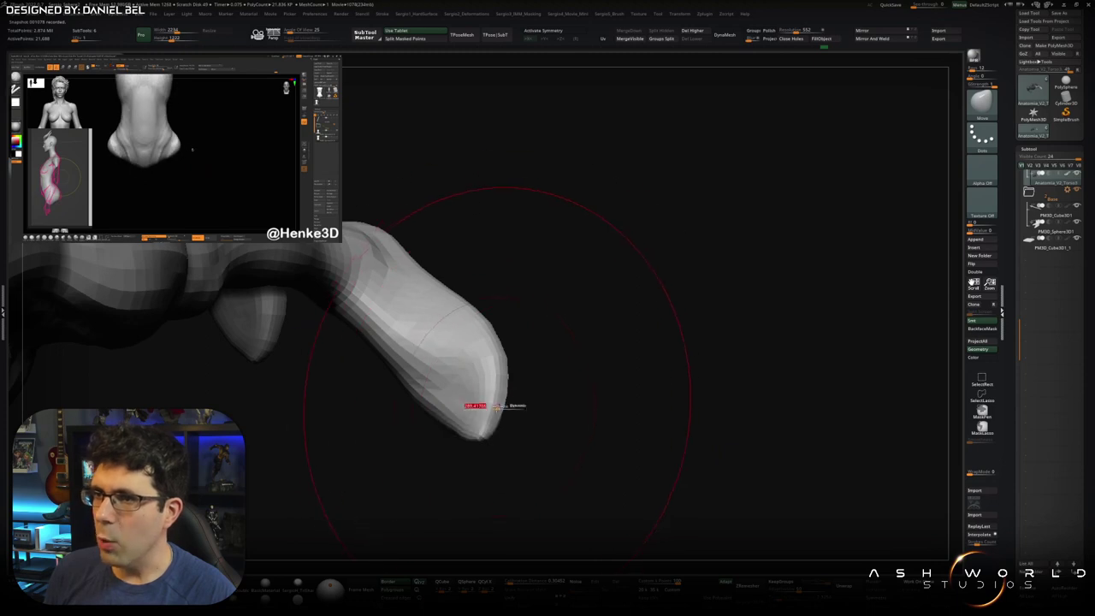
right_drag(482, 416, 488, 416)
key(s)
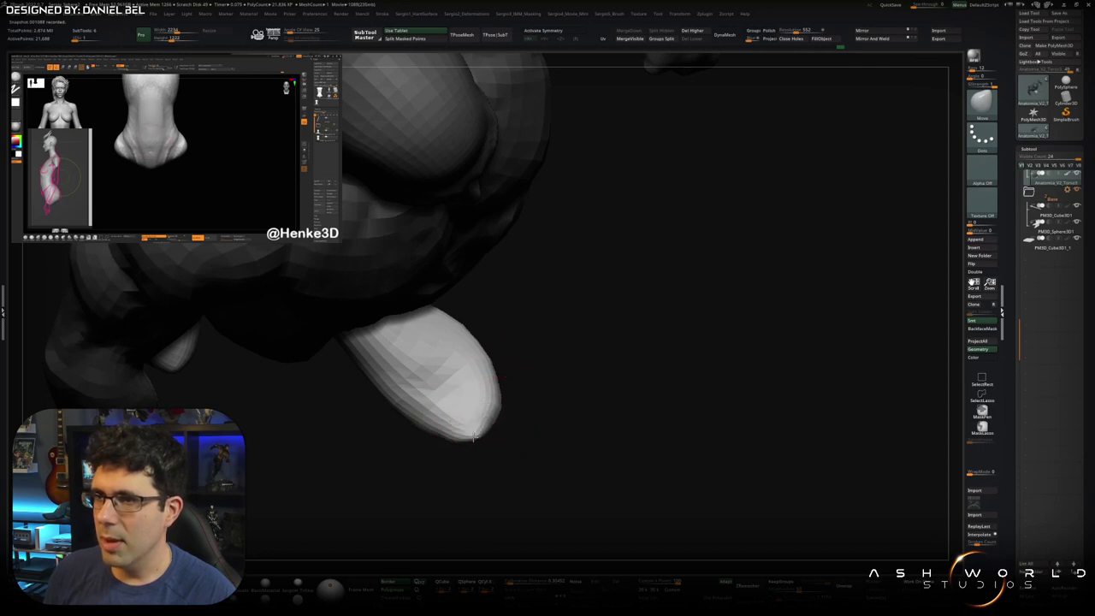
right_drag(475, 436, 464, 410)
mouse_move(439, 459)
right_down()
mouse_move(447, 384)
mouse_move(500, 442)
mouse_move(479, 464)
mouse_move(528, 420)
mouse_move(512, 453)
mouse_move(529, 464)
right_up()
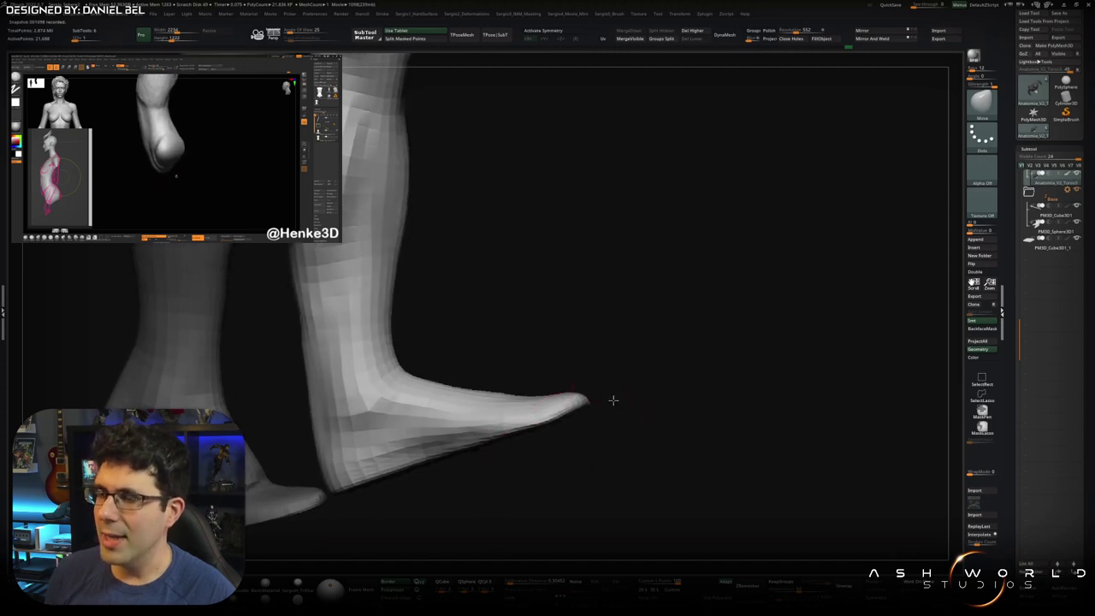
right_drag(611, 399, 567, 408)
mouse_move(573, 401)
ctrl+mouse_down()
mouse_move(420, 445)
mouse_move(308, 504)
ctrl+mouse_up()
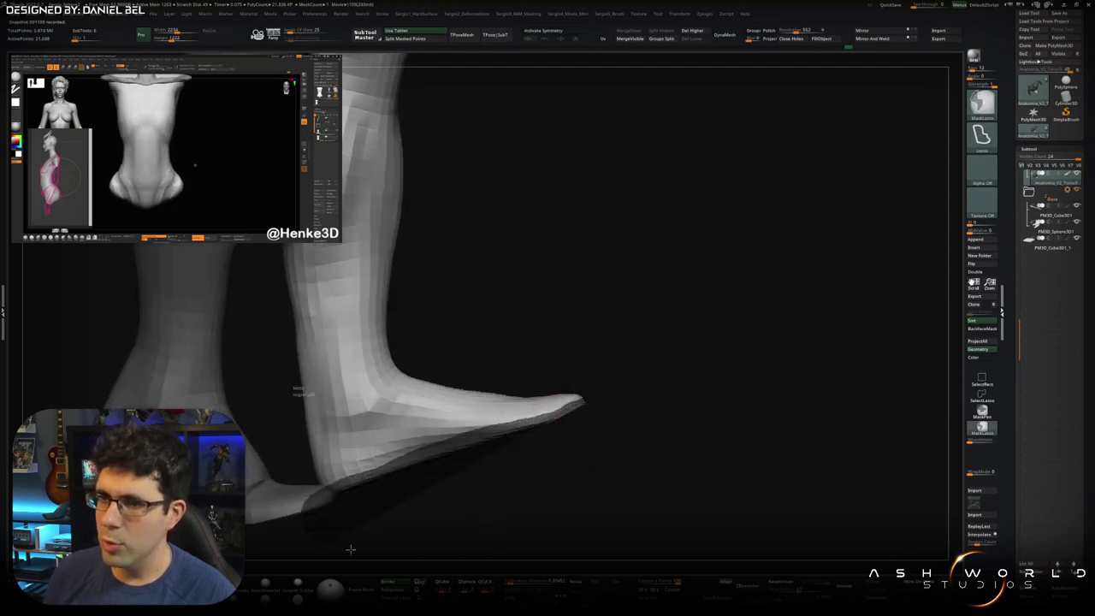
Step: Thicken the toe and sole, then drag the forward foot's heel into shape with Move
drag(553, 401, 500, 399)
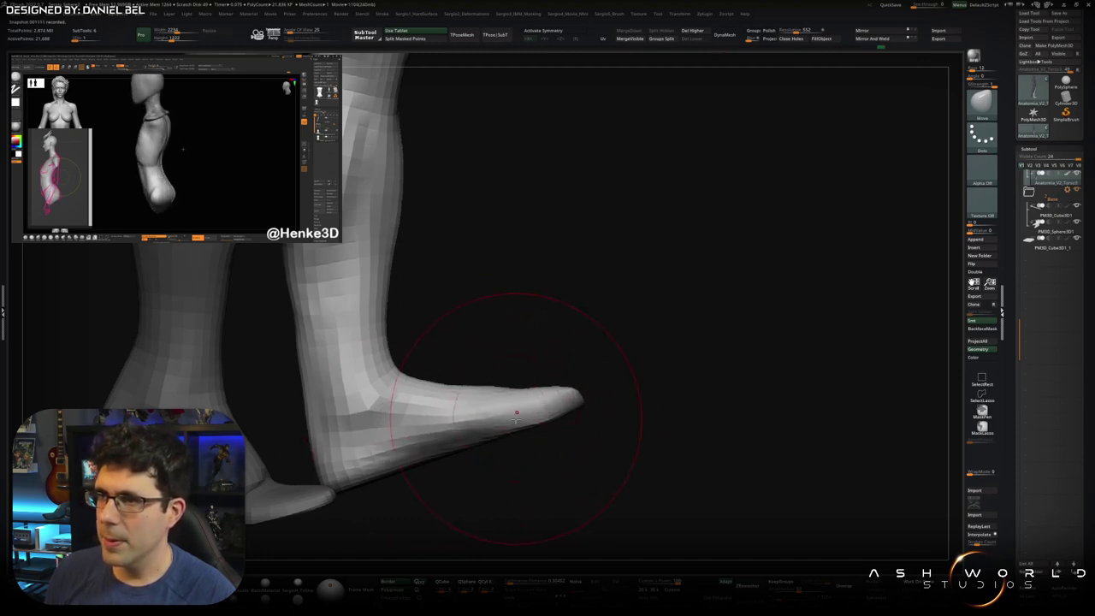
drag(402, 471, 493, 411)
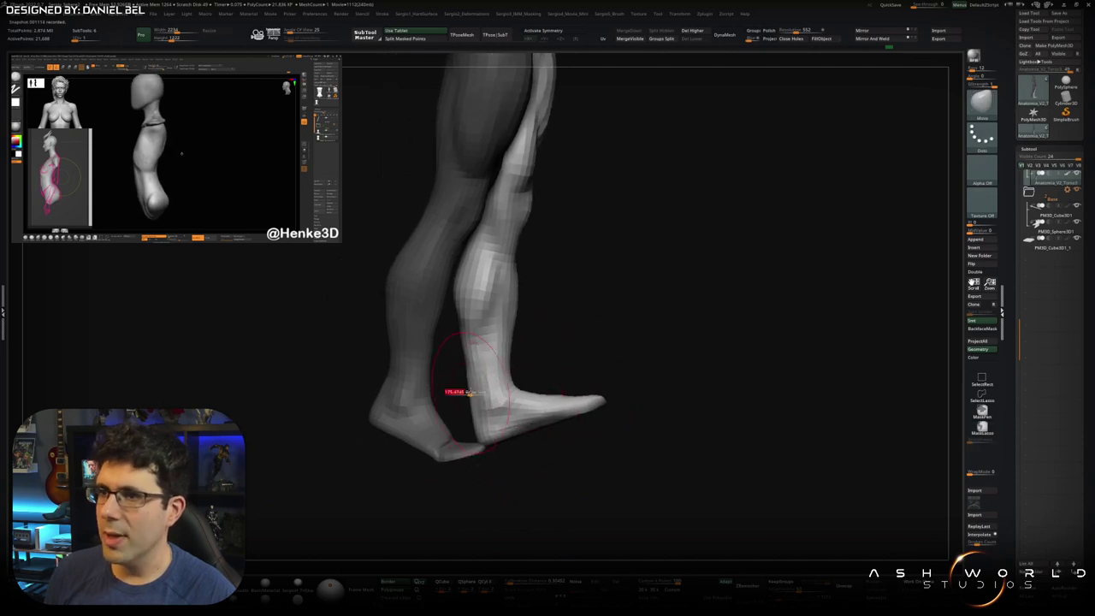
drag(466, 389, 465, 376)
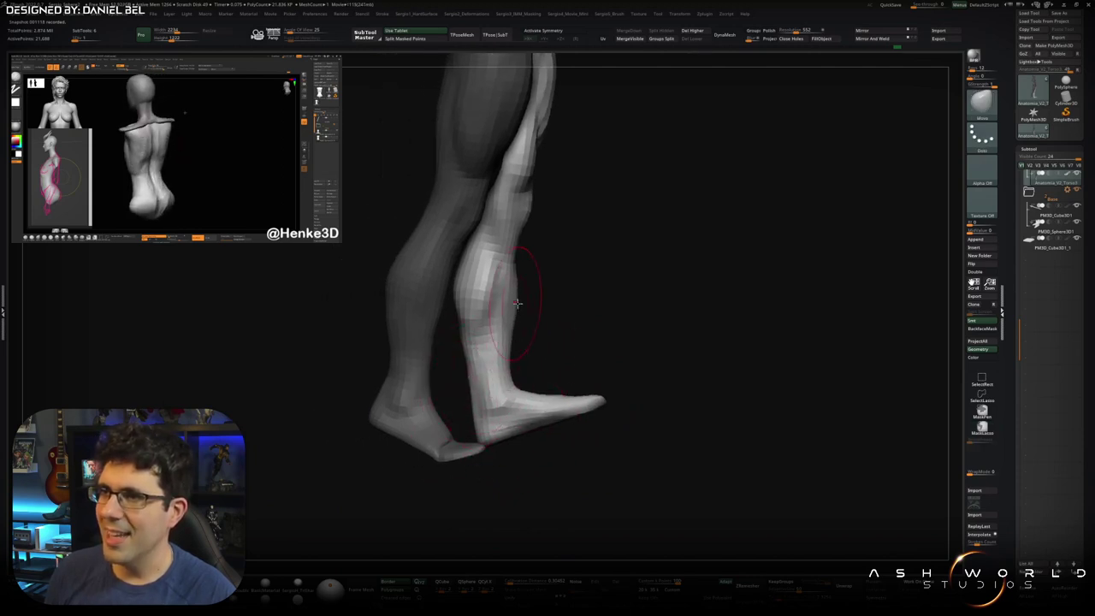
drag(567, 330, 549, 339)
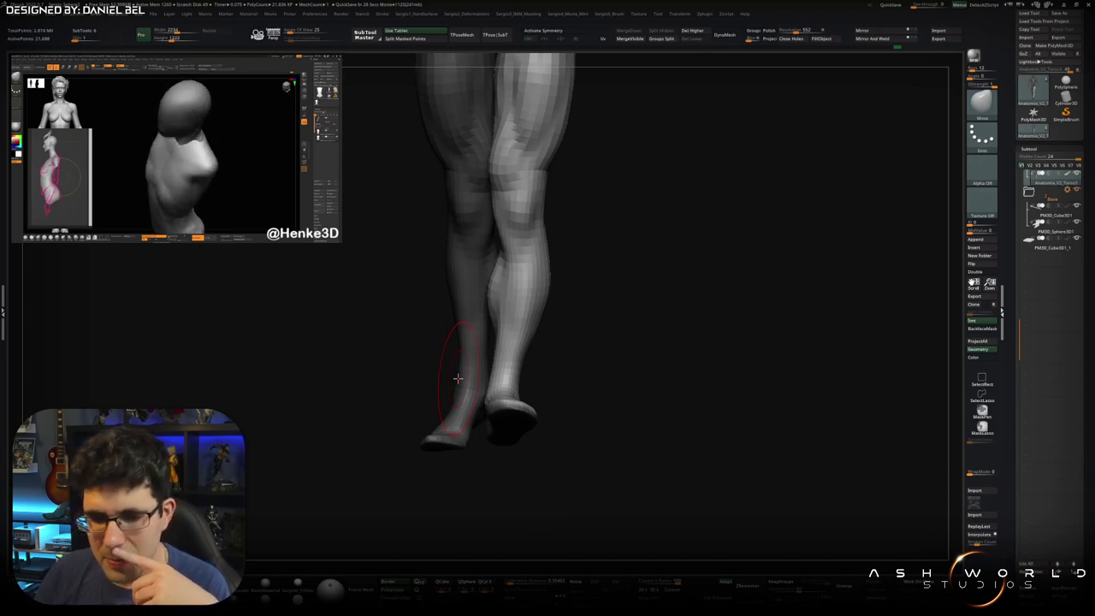
Step: Orbit to a rear side view of the leg and adjust the Draw Size
drag(695, 301, 516, 354)
scroll(516, 354, up, 3)
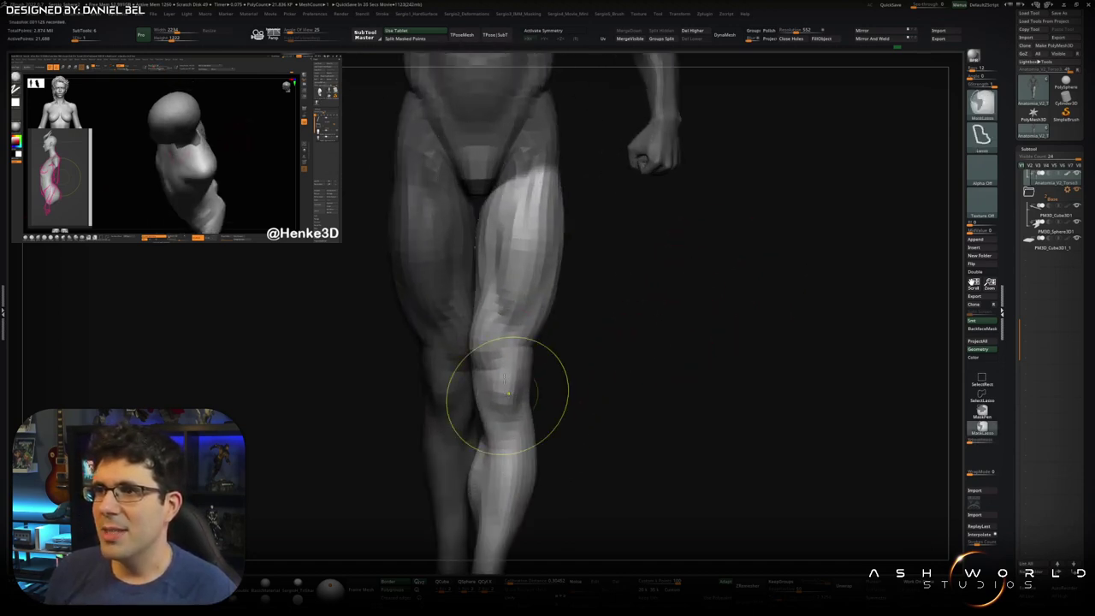
drag(508, 393, 503, 332)
ctrl+shift+click(502, 332)
ctrl+shift+click(505, 342)
alt+drag(525, 416, 460, 305)
scroll(525, 416, up, 3)
scroll(506, 367, up, 2)
drag(507, 367, 536, 344)
key(s)
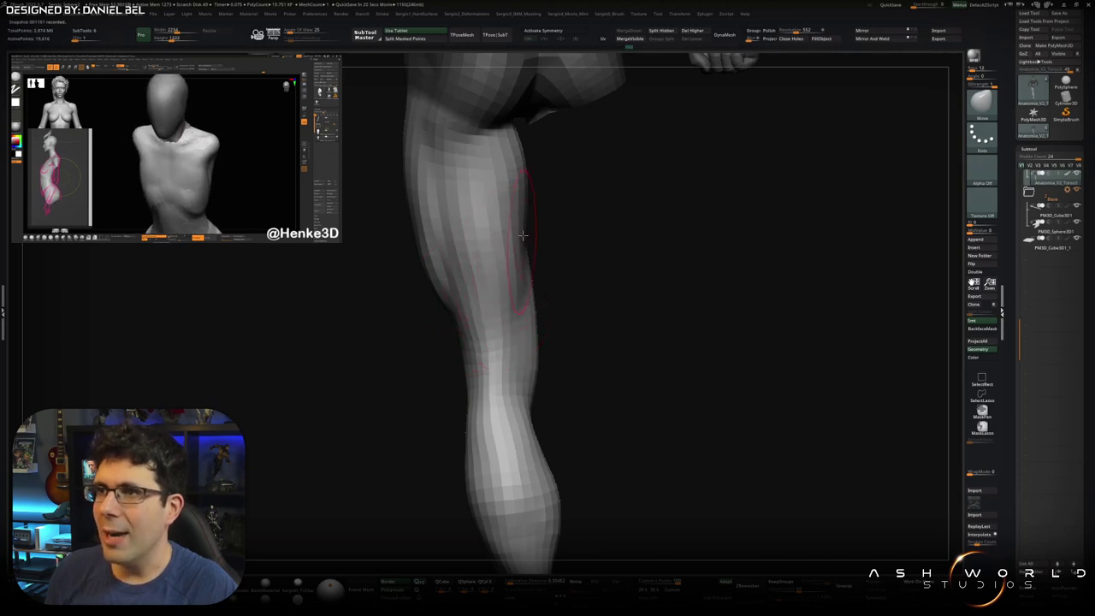
Step: Refine the inner thigh and calf contours with the Move brush
drag(503, 248, 506, 220)
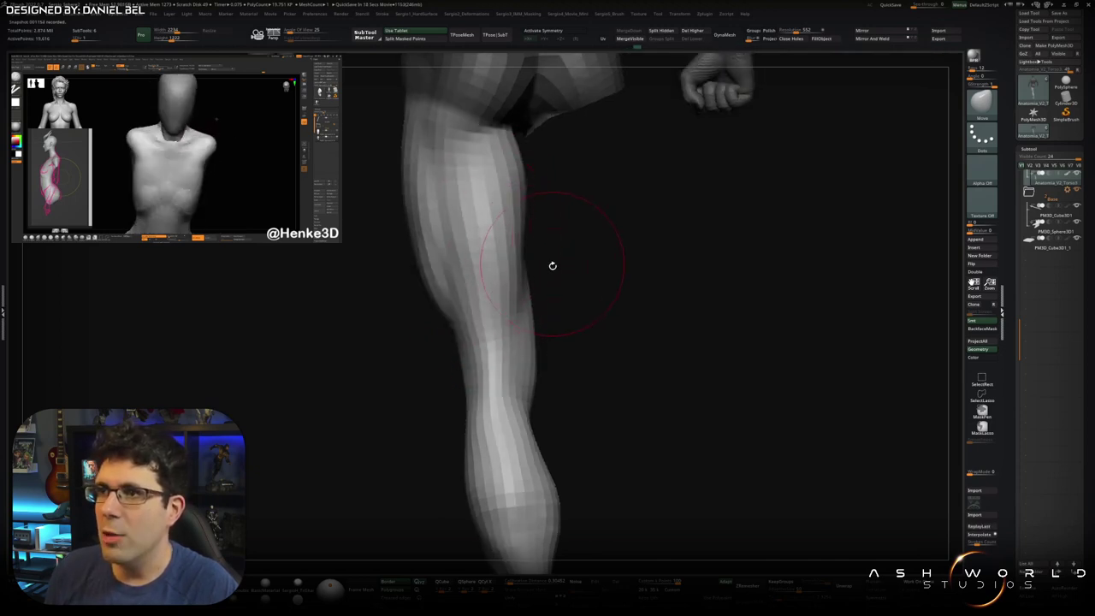
drag(540, 183, 496, 257)
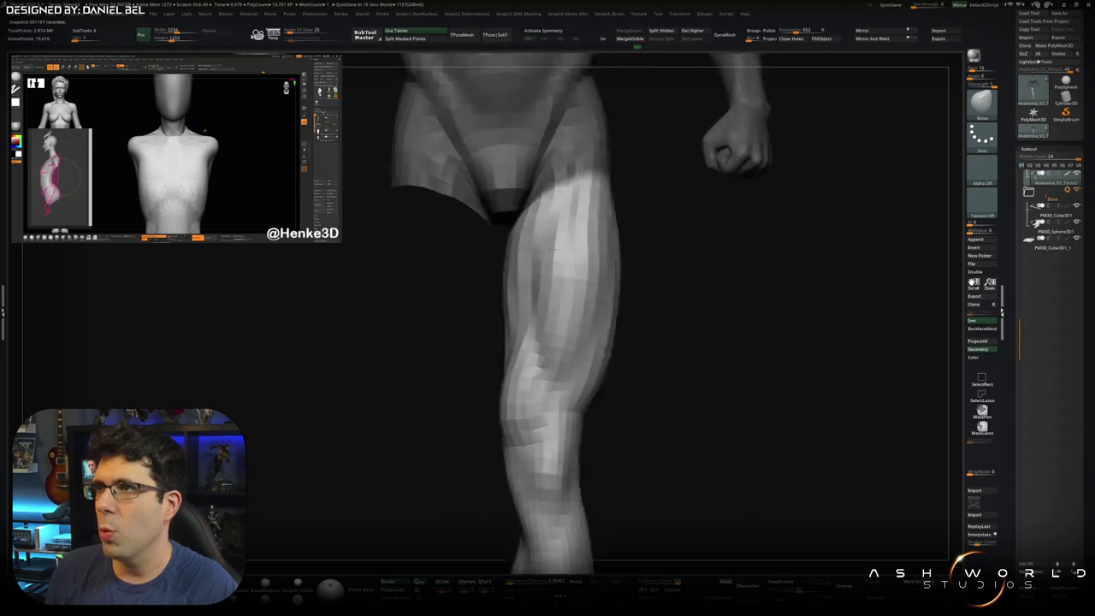
drag(488, 305, 492, 329)
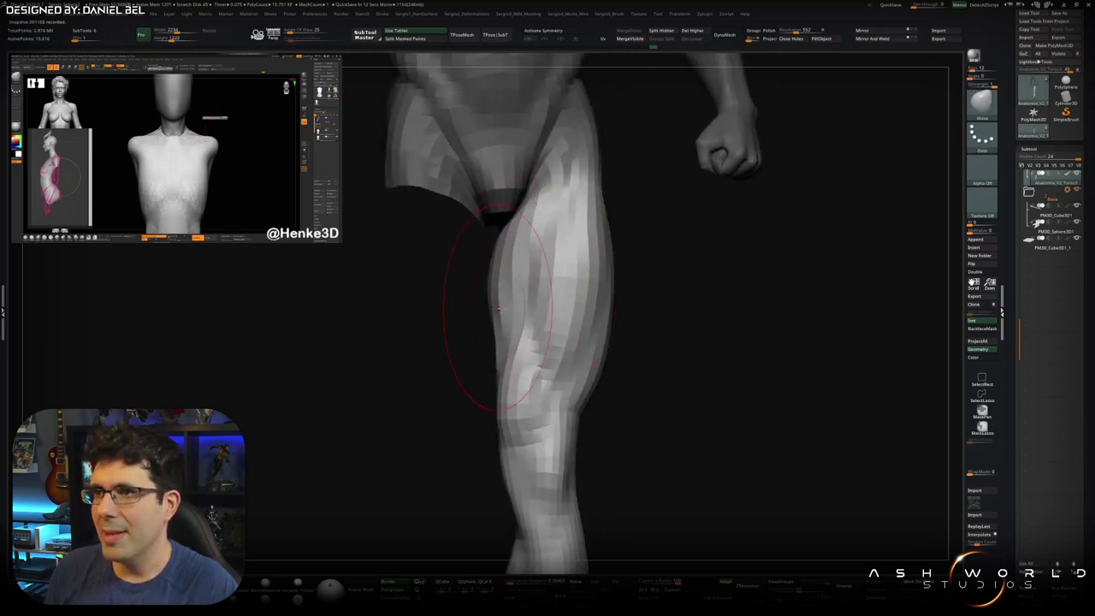
drag(494, 242, 547, 286)
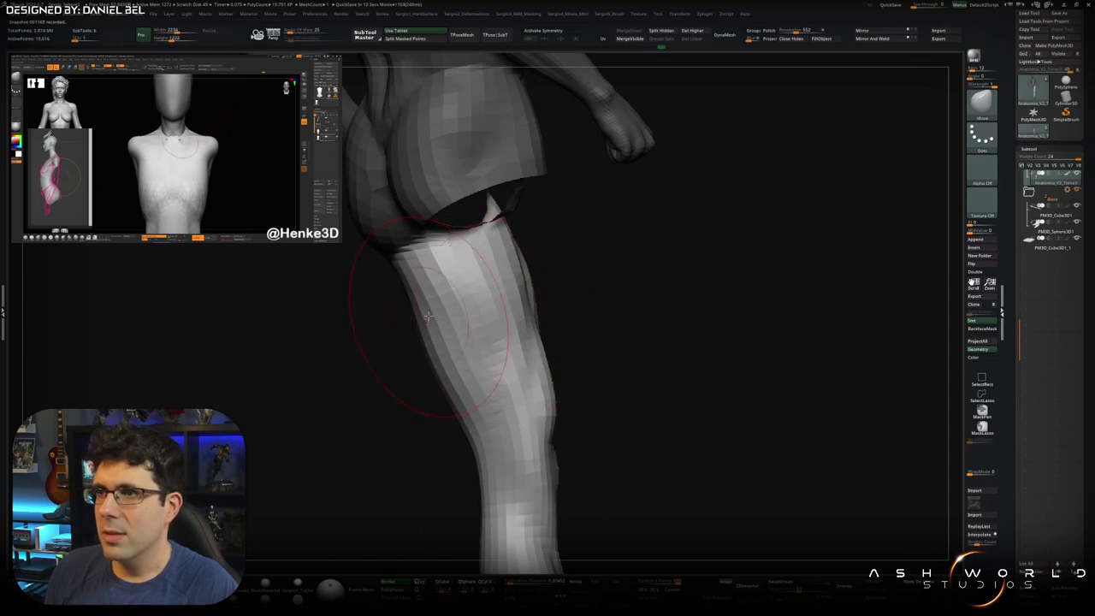
drag(426, 318, 505, 332)
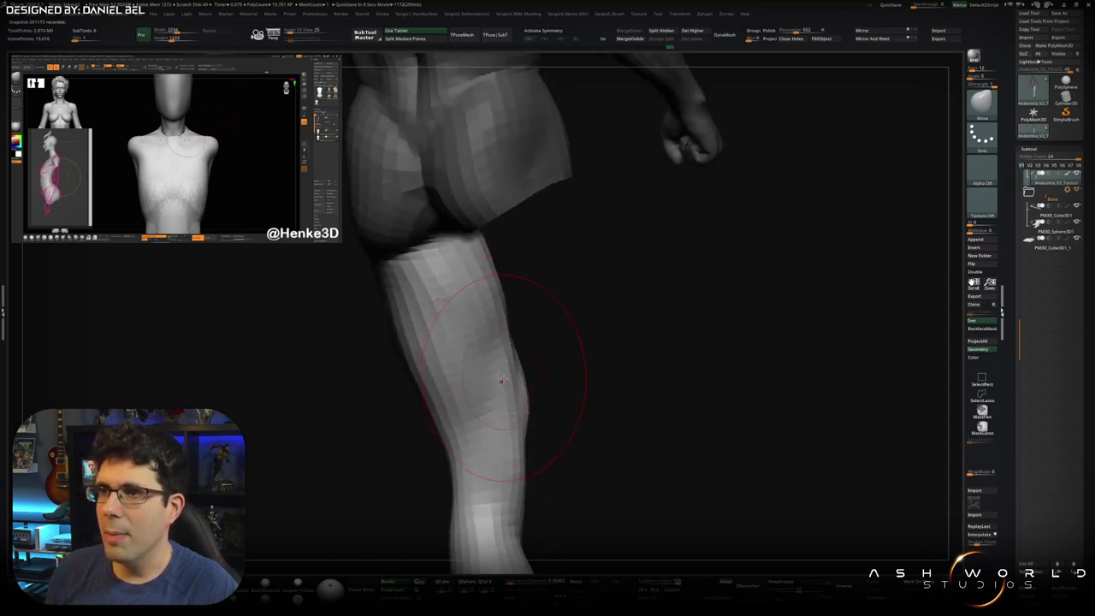
drag(501, 379, 489, 331)
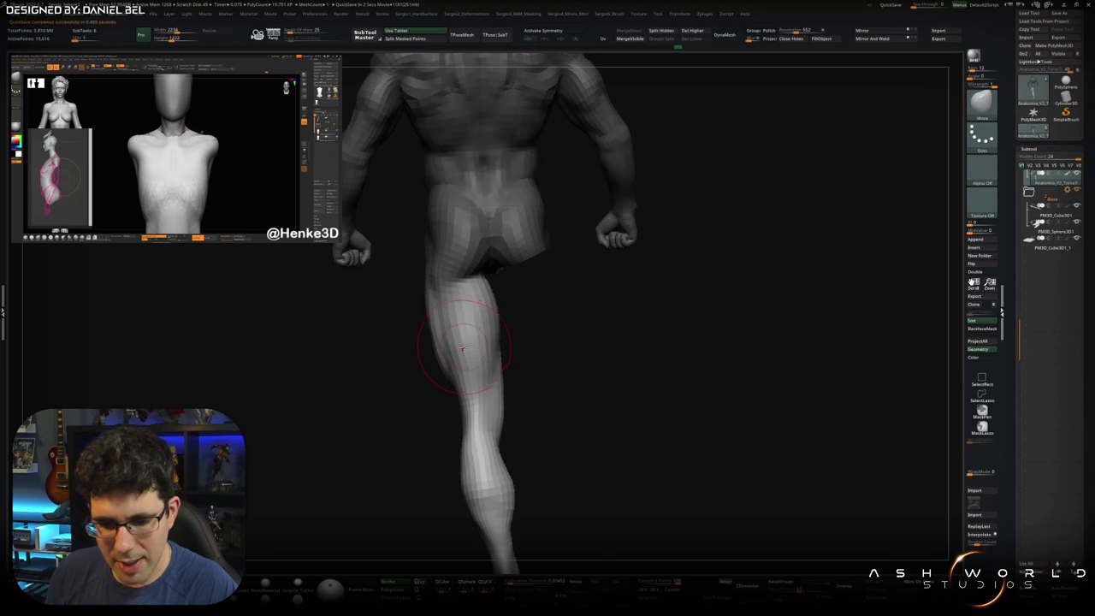
right_drag(461, 348, 524, 346)
right_drag(446, 338, 435, 362)
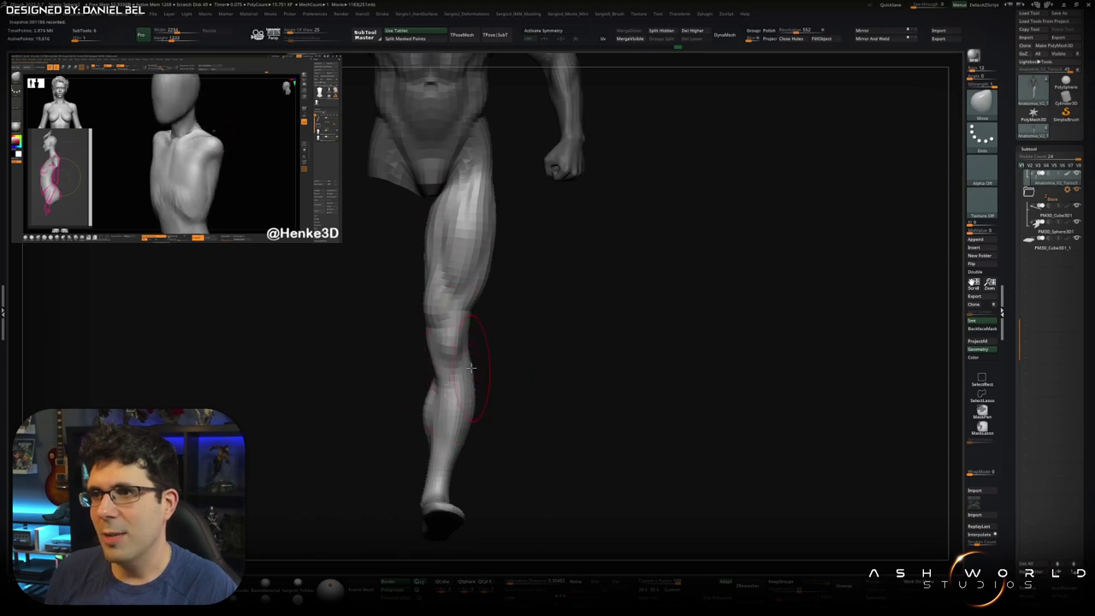
ctrl+right_drag(452, 317, 452, 354)
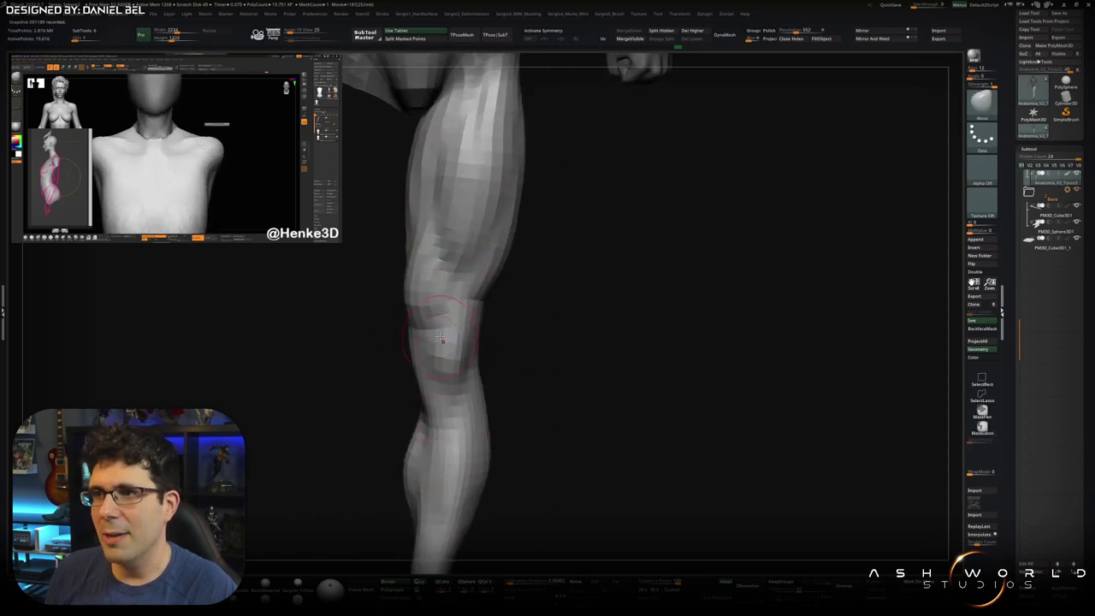
Step: Frame the figure and clear the mask from the right shin
key(f)
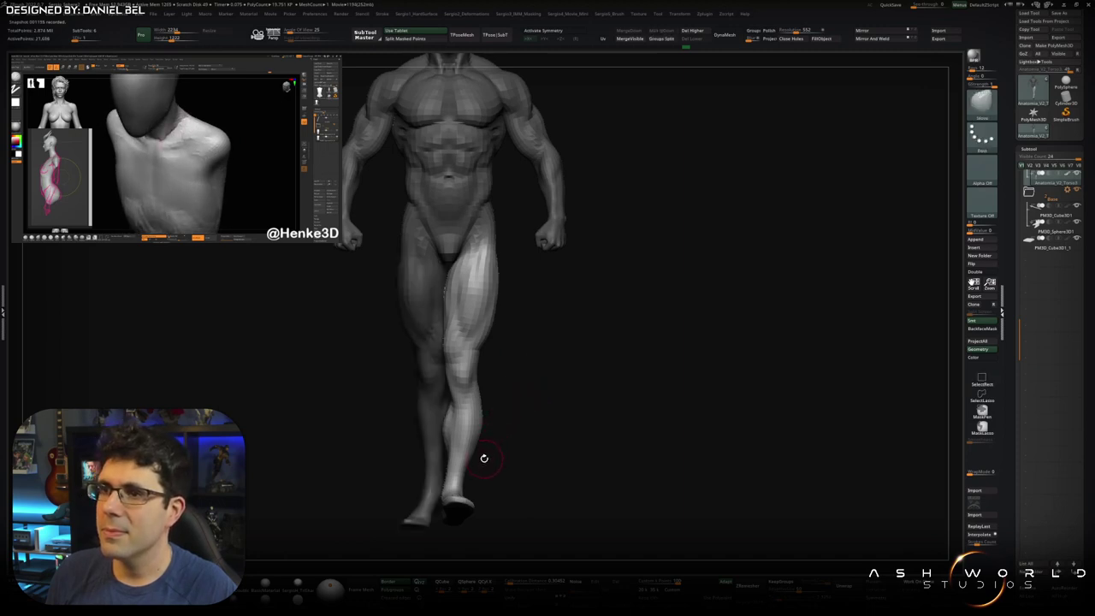
alt+right_drag(483, 457, 478, 338)
right_drag(453, 372, 504, 397)
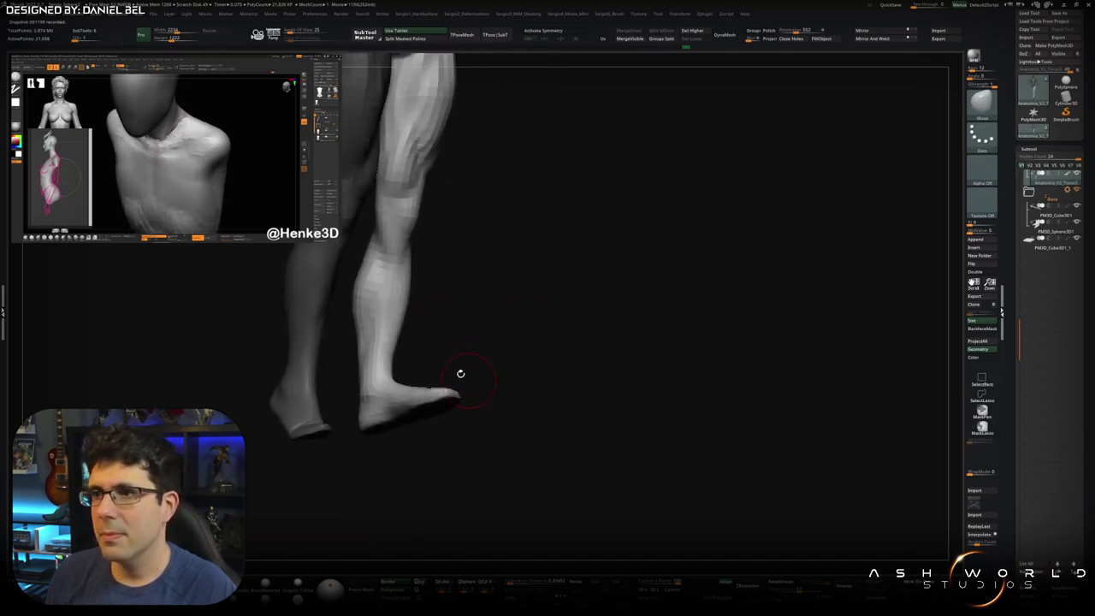
ctrl+drag(504, 398, 496, 393)
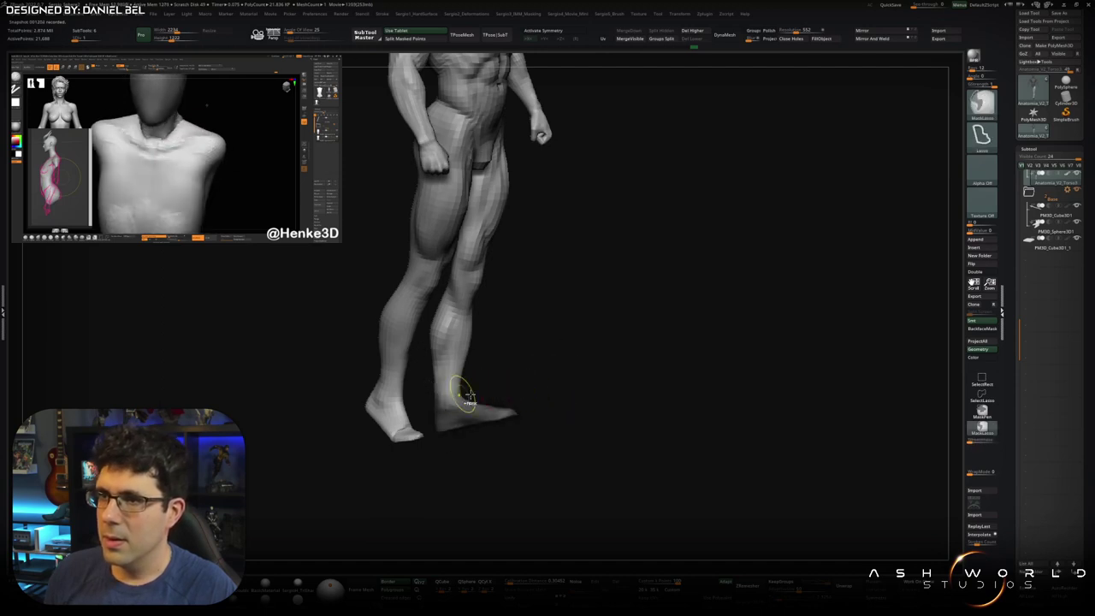
Step: Raise the subdivision level and place the Transpose pivot at the foot
key(d)
ctrl+right_drag(453, 400, 440, 421)
key(w)
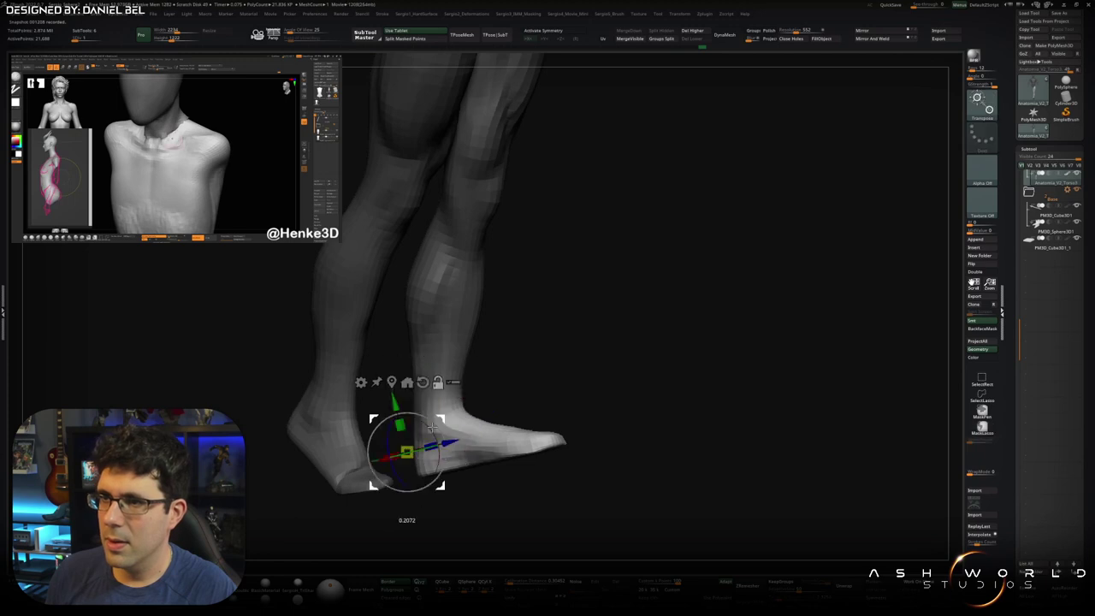
alt+drag(441, 401, 426, 419)
drag(556, 389, 484, 384)
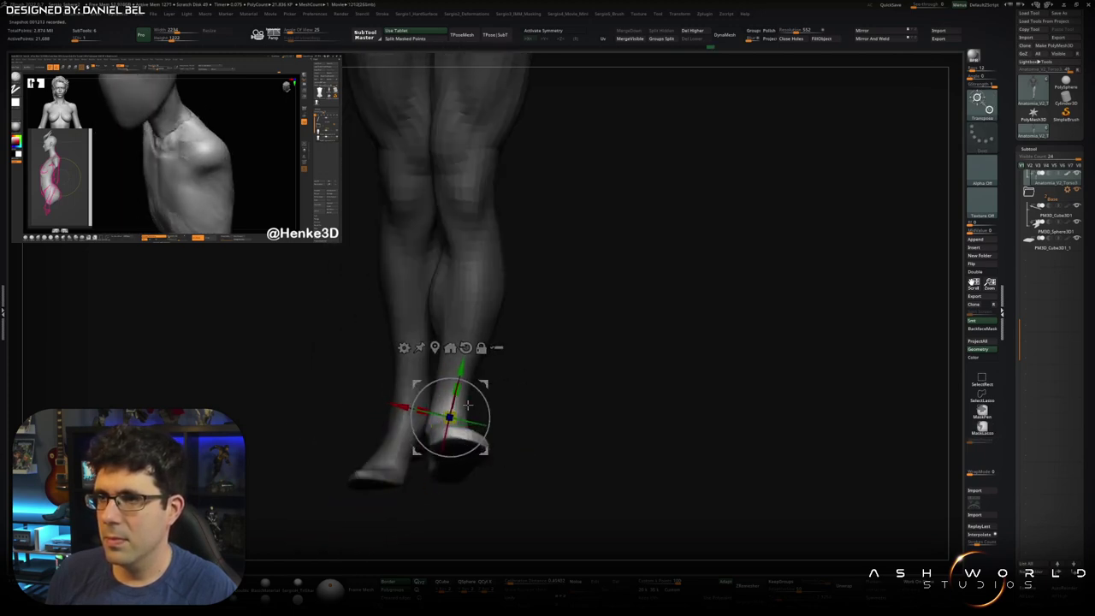
mouse_move(484, 384)
alt+mouse_down()
mouse_move(513, 405)
mouse_move(557, 390)
mouse_move(545, 408)
mouse_move(484, 389)
mouse_move(492, 413)
mouse_move(553, 382)
mouse_move(544, 375)
alt+mouse_up()
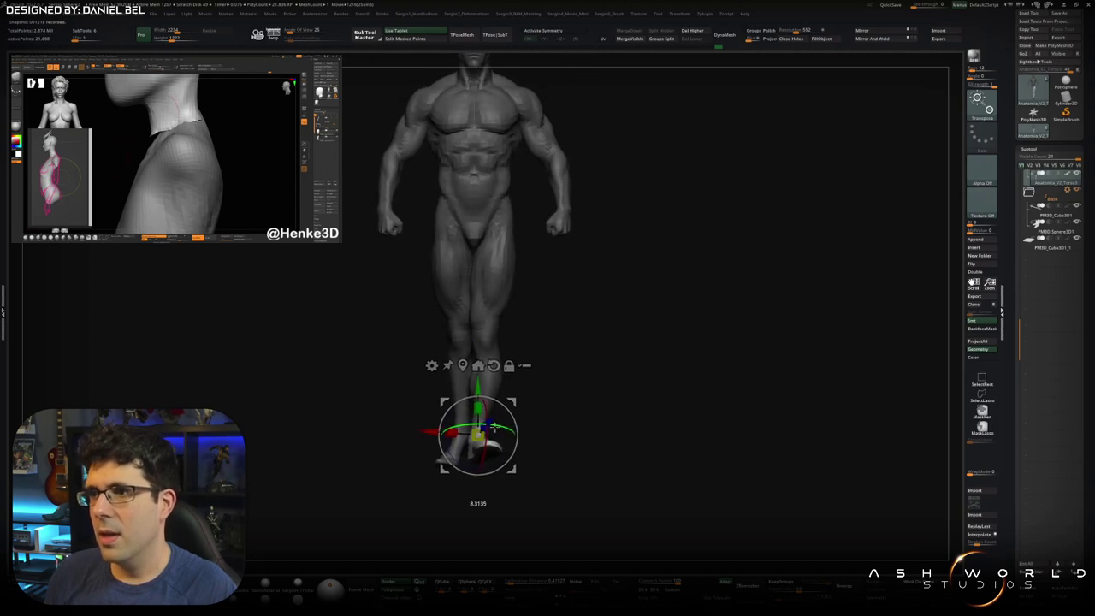
Step: Unhide the pedestal subtools and check the figure from behind
ctrl+shift+click(684, 410)
drag(684, 410, 532, 463)
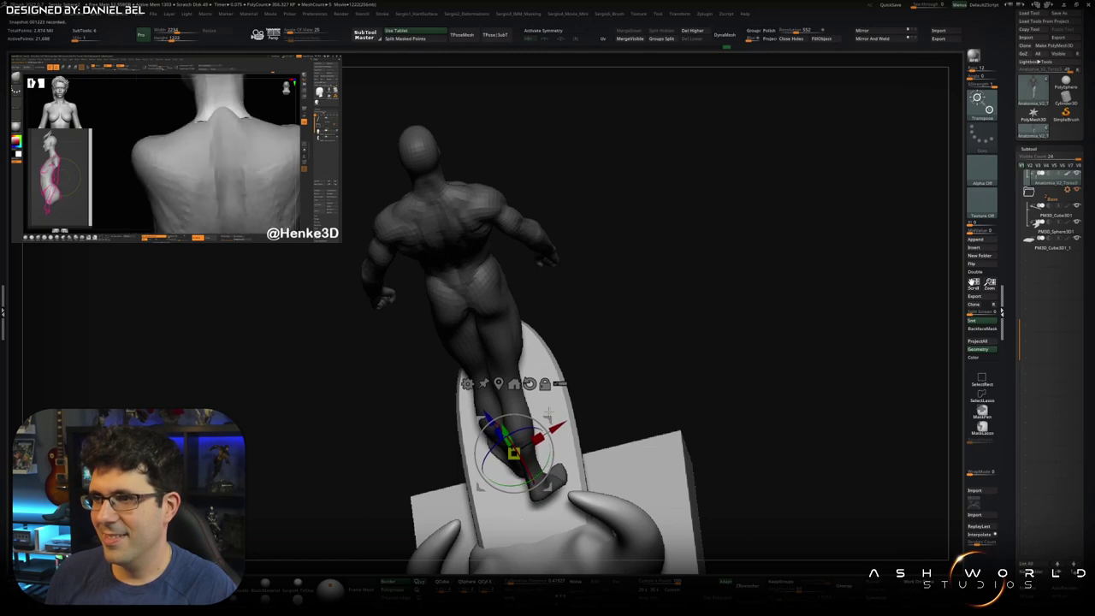
mouse_move(535, 453)
mouse_down()
mouse_move(537, 399)
mouse_move(529, 410)
mouse_move(515, 403)
mouse_up()
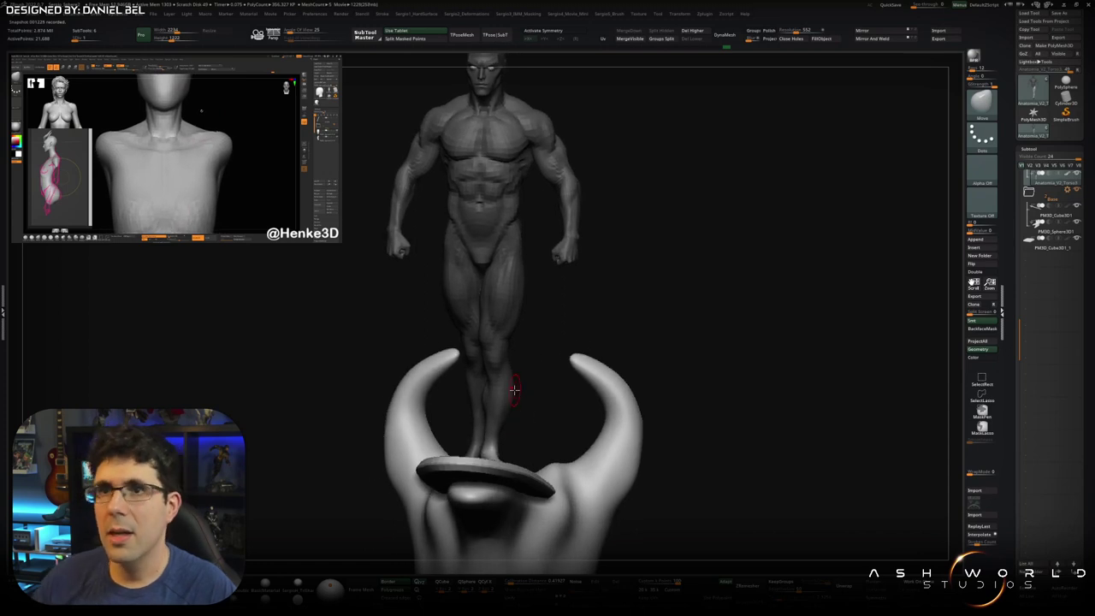
Step: Hide the pedestal, invert the leg mask, and reposition the lower leg and foot with Transpose
key(w)
key(f)
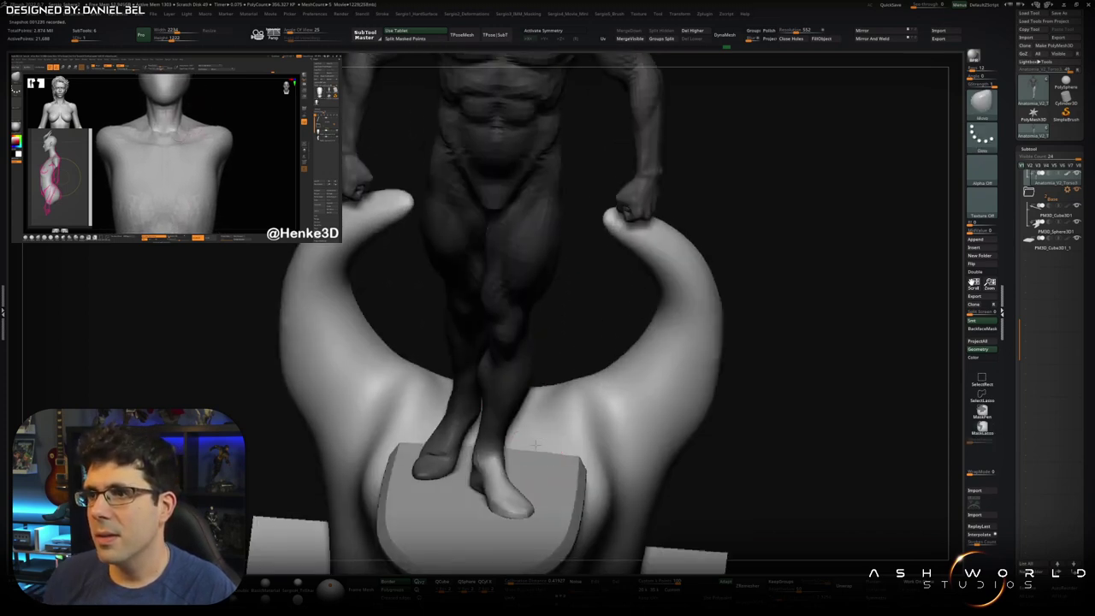
mouse_move(491, 513)
mouse_down()
mouse_move(560, 318)
mouse_move(469, 356)
mouse_move(556, 369)
mouse_up()
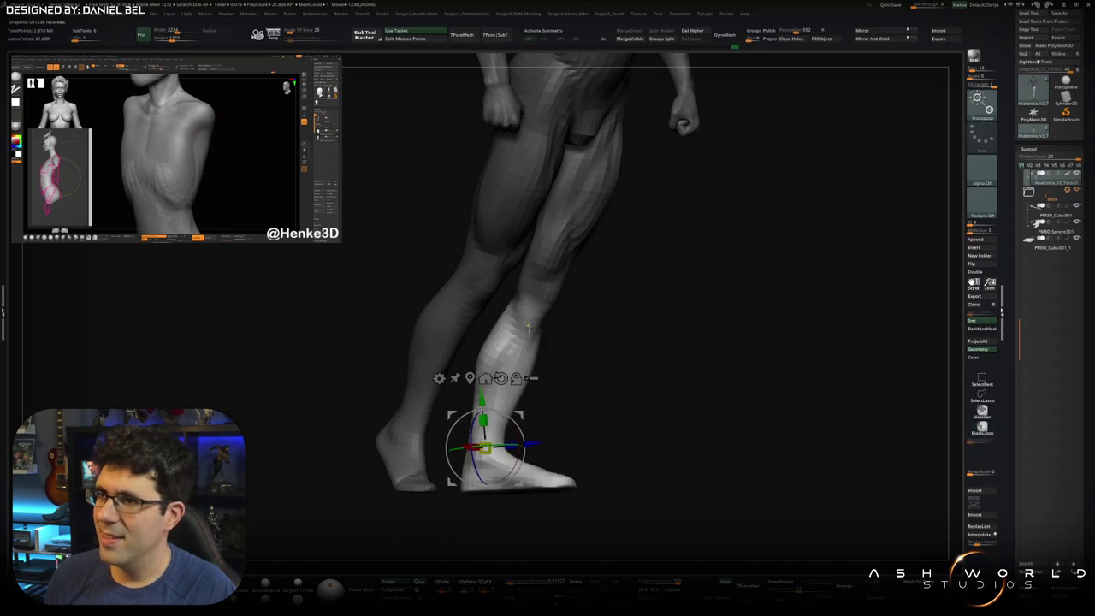
key(ctrl+i)
key(ctrl+i)
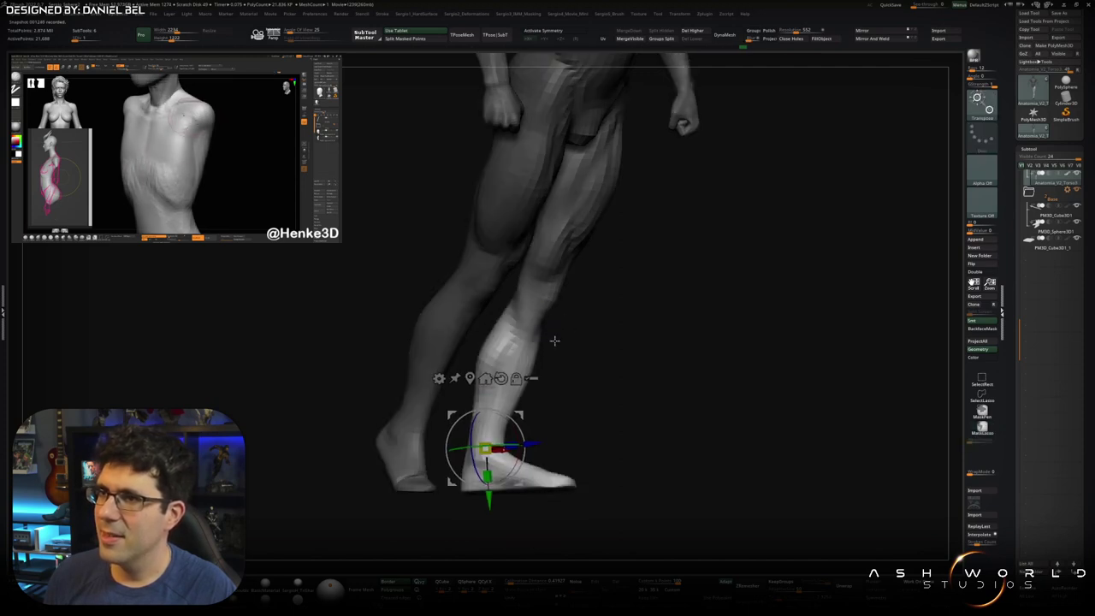
mouse_move(555, 327)
mouse_down()
mouse_move(484, 451)
mouse_move(515, 253)
mouse_up()
alt+drag(489, 288, 480, 287)
drag(475, 242, 517, 293)
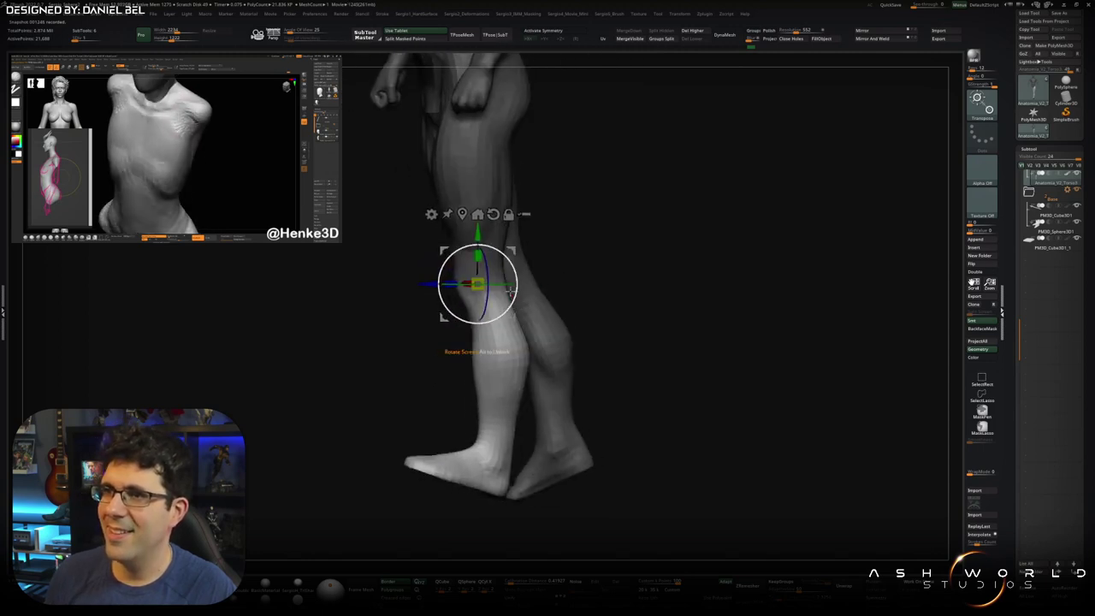
drag(479, 342, 550, 325)
Step: Show the horned base again, frame the whole statue, and return to the Standard brush
ctrl+shift+click(544, 423)
key(f)
alt+drag(537, 353, 530, 414)
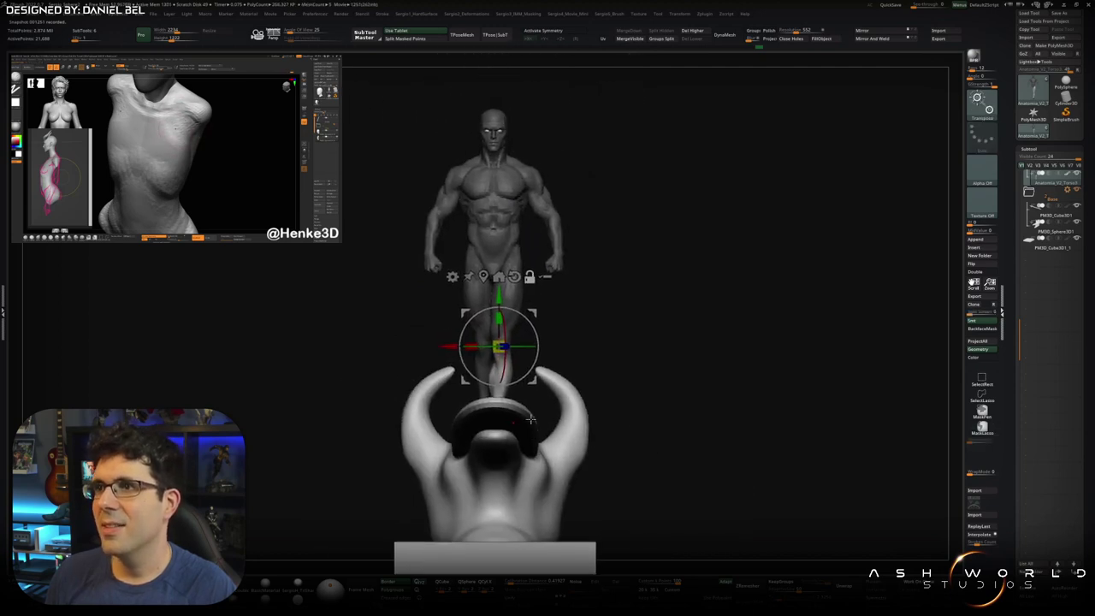
key(q)
drag(599, 326, 624, 270)
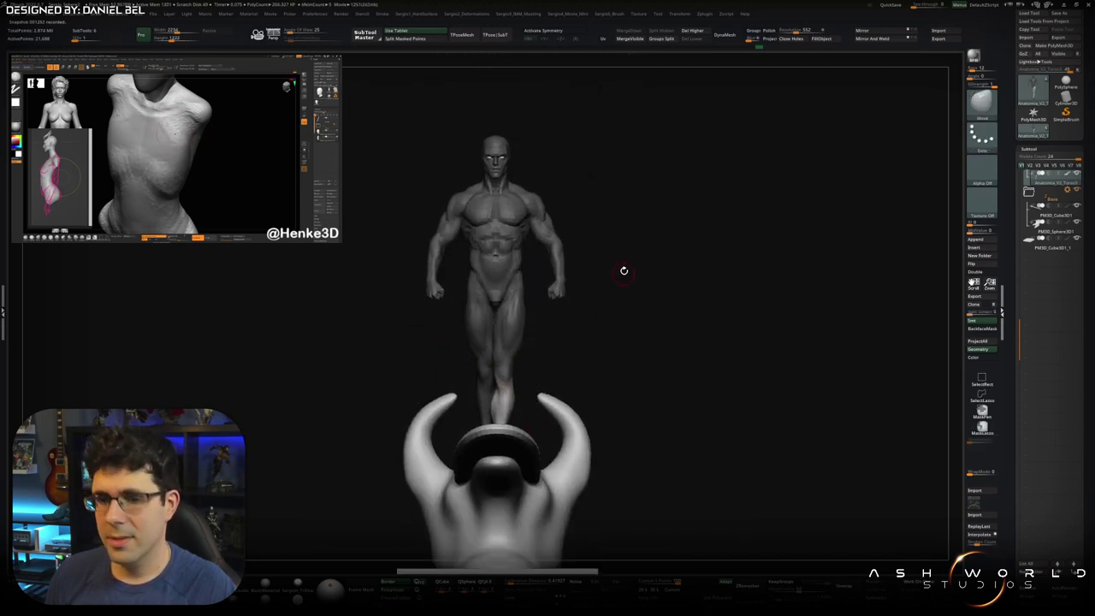
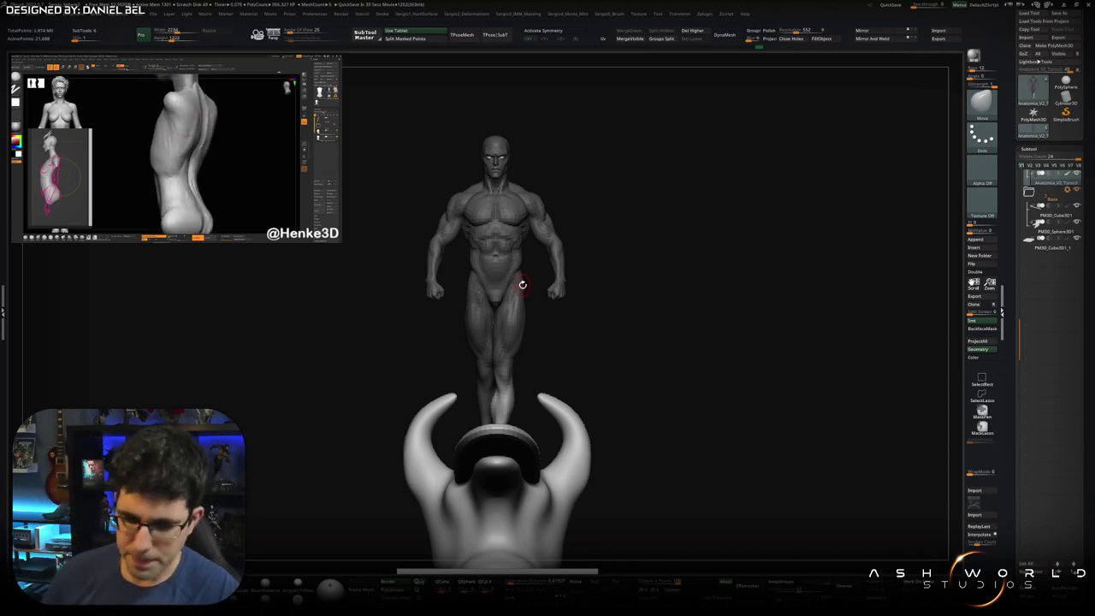
Step: At a lower subdivision level, mask both fists with MaskLasso and invert the mask
mouse_move(609, 298)
mouse_down()
mouse_move(675, 382)
mouse_move(619, 352)
mouse_move(544, 275)
mouse_up()
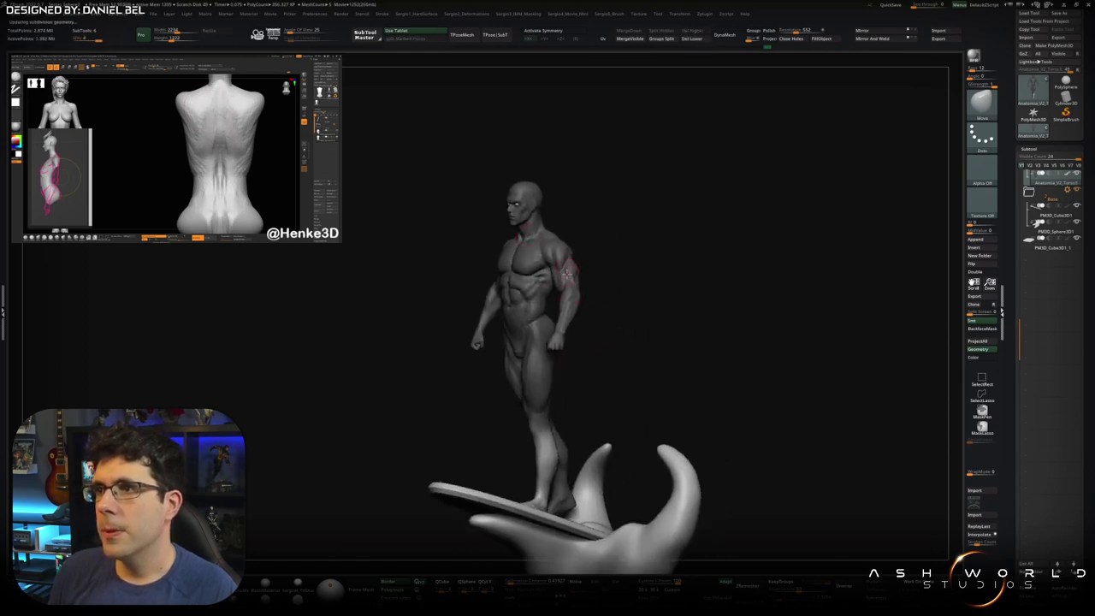
ctrl+right_drag(605, 273, 590, 309)
mouse_move(652, 293)
mouse_down()
mouse_move(606, 332)
mouse_move(596, 462)
mouse_move(644, 334)
mouse_up()
key(shift+d)
drag(541, 313, 587, 301)
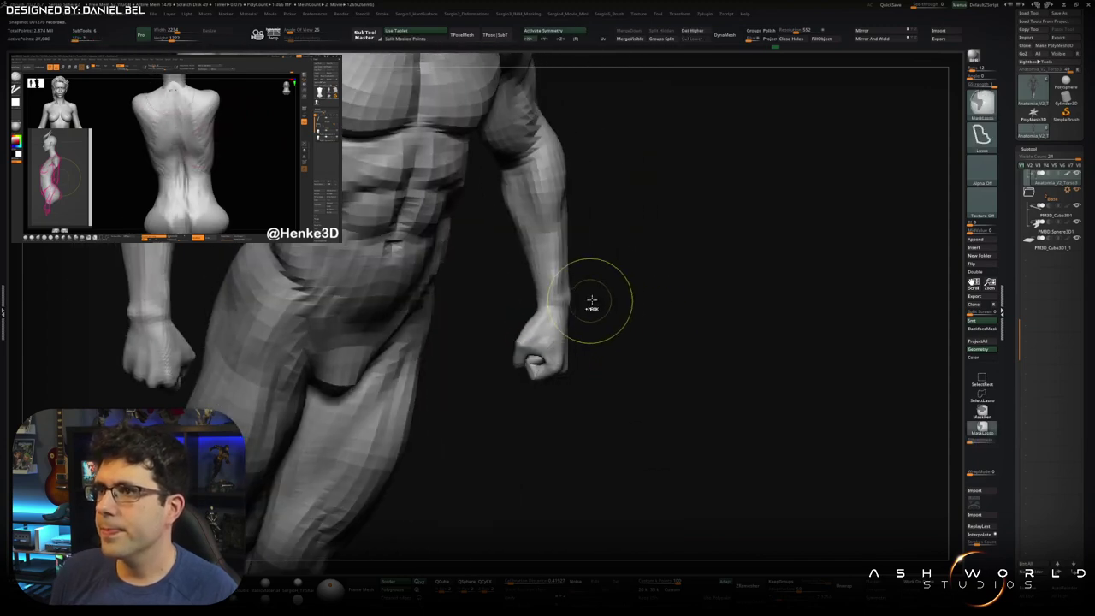
ctrl+drag(488, 363, 559, 332)
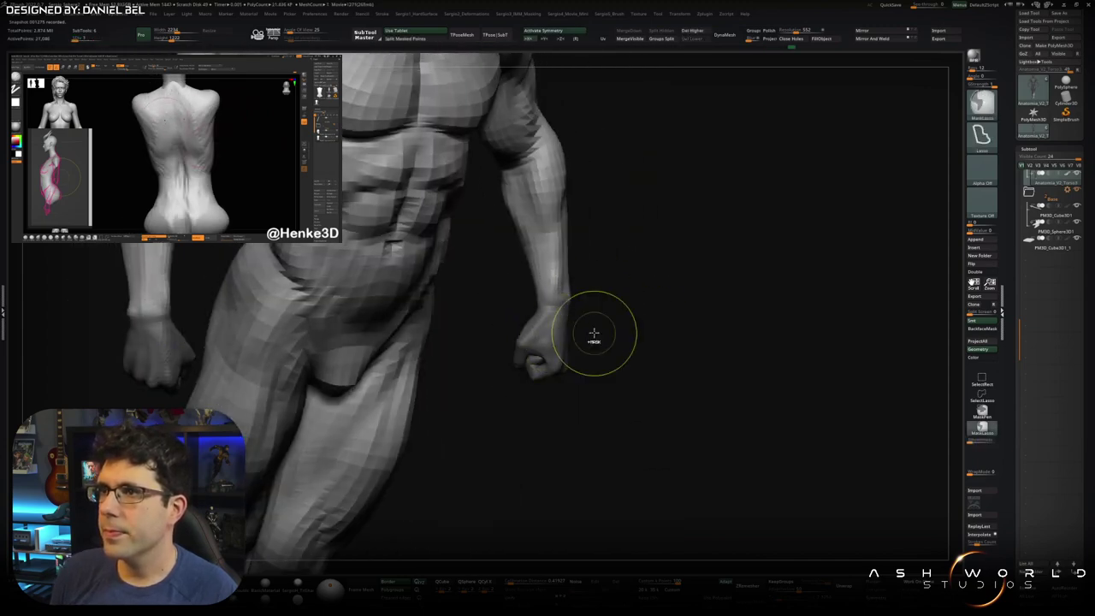
ctrl+click(590, 333)
Step: Scale the unmasked fists up slightly with Transpose, then return to the Move brush
key(w)
mouse_move(590, 312)
mouse_down()
mouse_move(614, 302)
mouse_move(599, 282)
mouse_move(589, 293)
mouse_up()
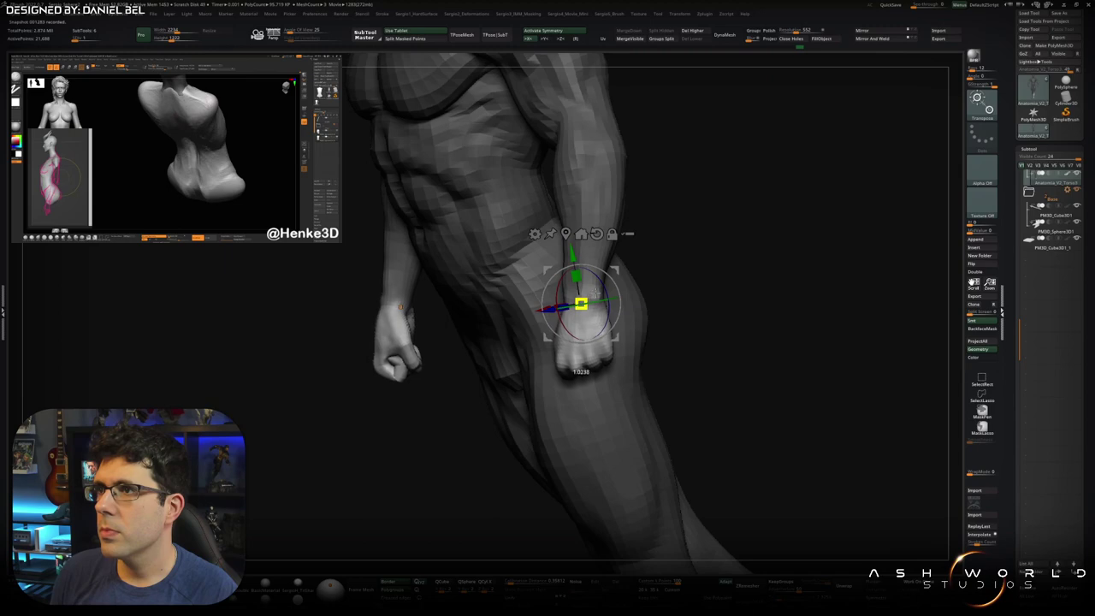
key(ctrl+z)
drag(581, 302, 589, 298)
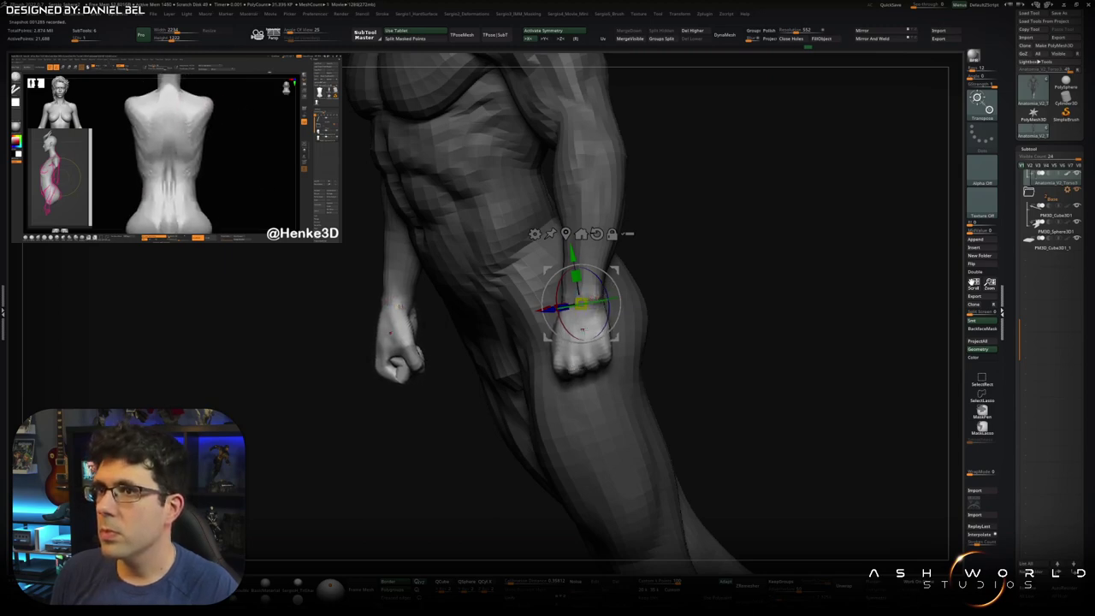
mouse_move(582, 326)
mouse_down()
mouse_move(624, 325)
mouse_move(547, 352)
mouse_move(552, 342)
mouse_up()
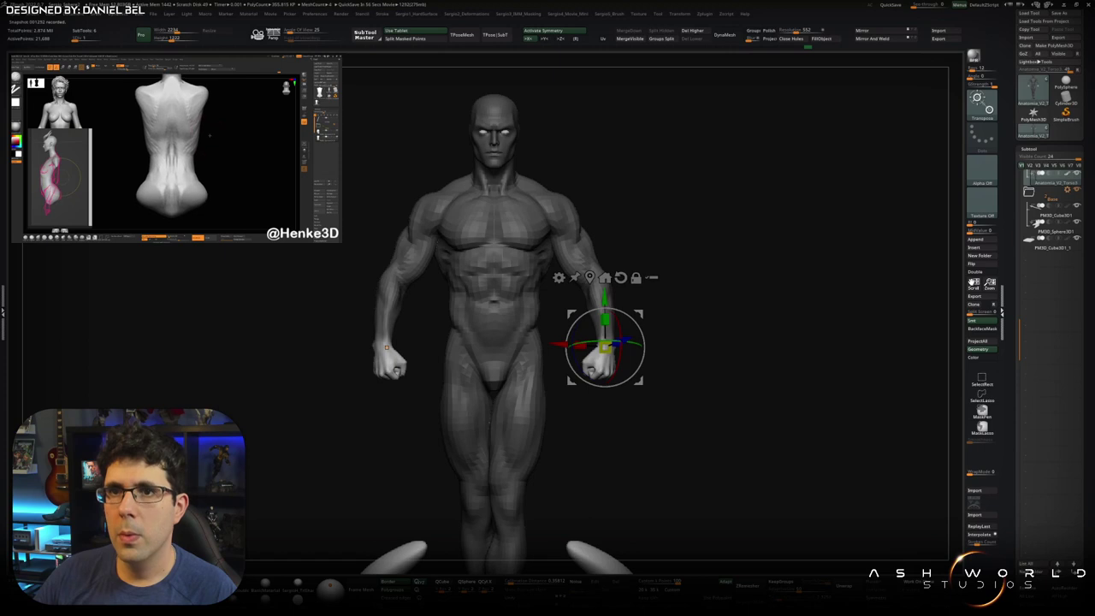
drag(855, 290, 693, 275)
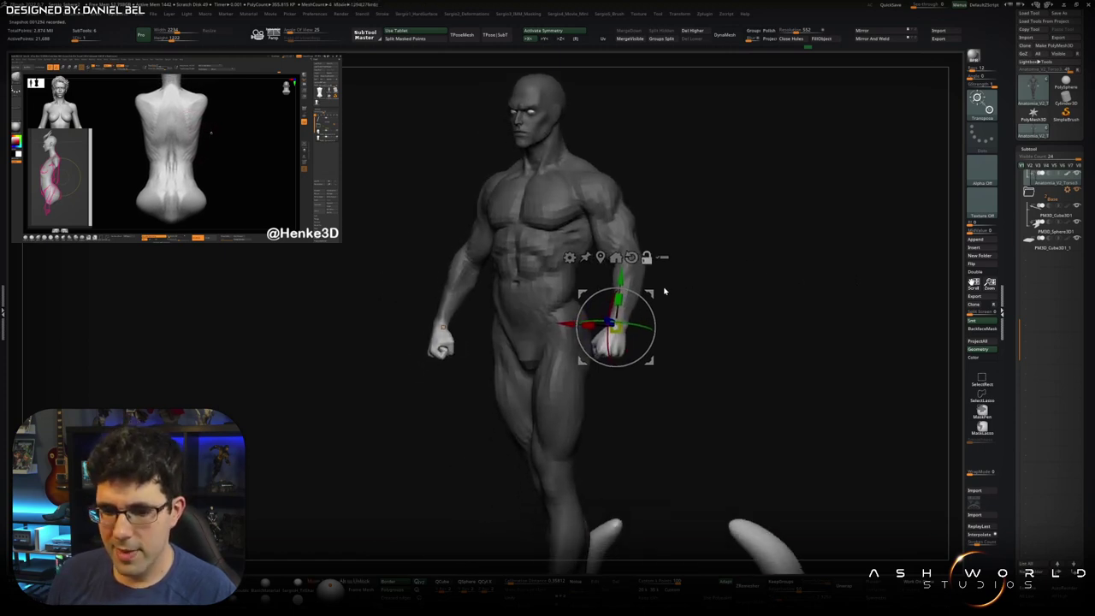
key(q)
mouse_move(613, 309)
mouse_down()
mouse_move(665, 276)
mouse_move(691, 372)
mouse_move(674, 325)
mouse_move(617, 332)
mouse_move(596, 372)
mouse_move(606, 371)
mouse_move(598, 348)
mouse_up()
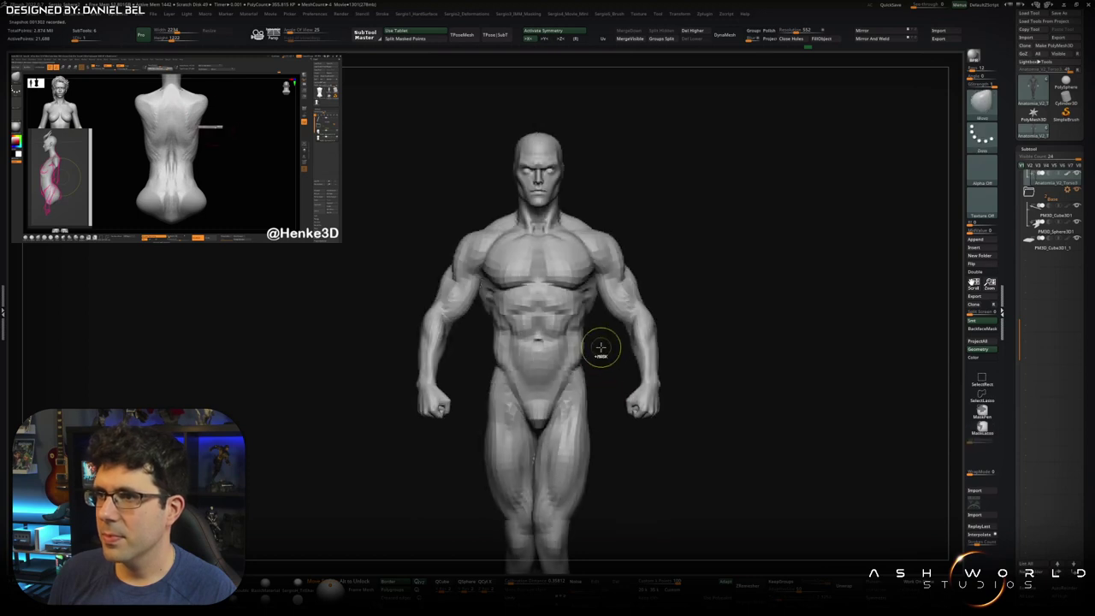
Step: Mask around the pelvis, invert it, and place the Transpose gizmo at the pelvis
ctrl+drag(480, 382, 489, 451)
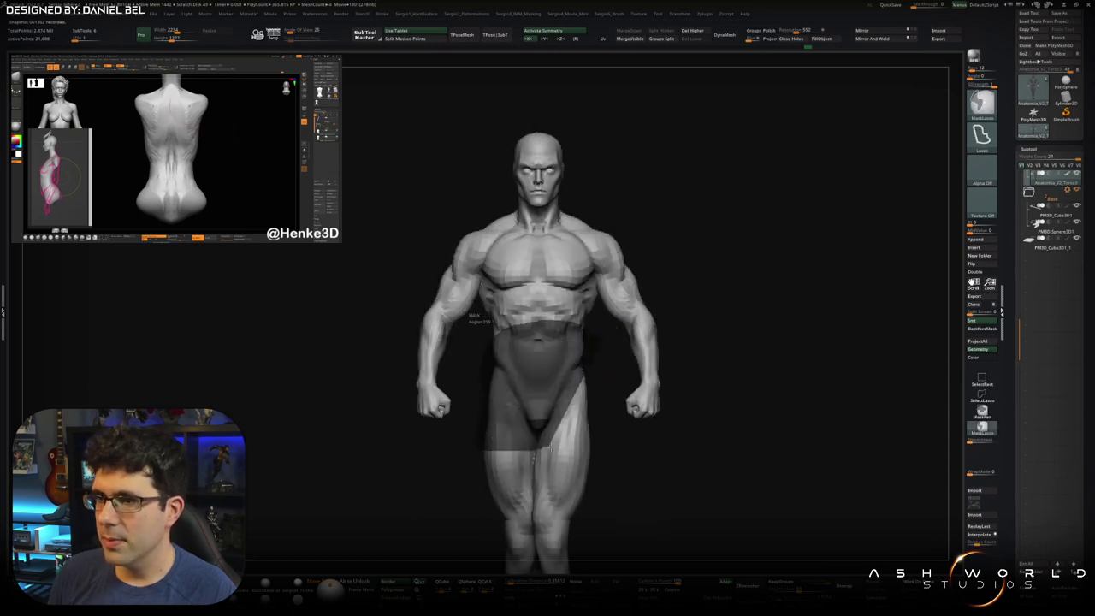
ctrl+drag(601, 425, 589, 398)
key(ctrl+i)
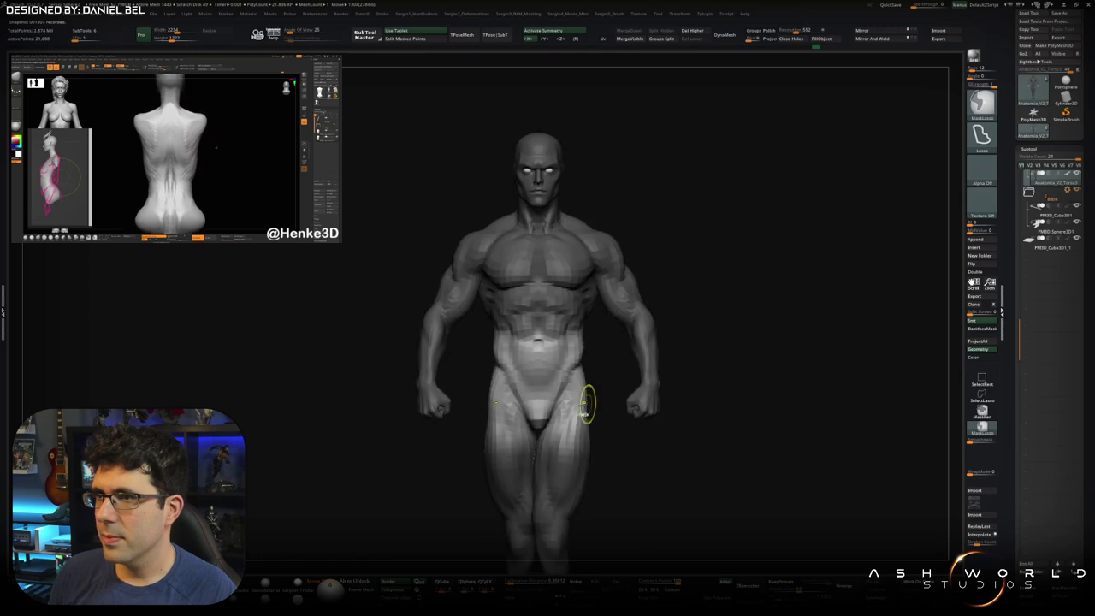
key(w)
drag(684, 385, 599, 385)
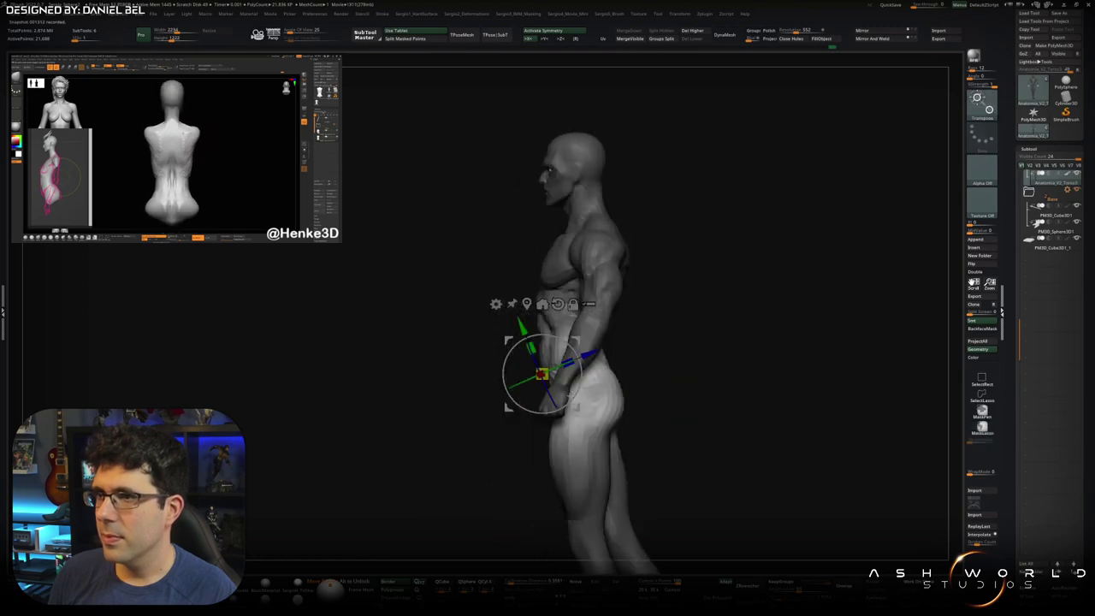
drag(579, 340, 609, 340)
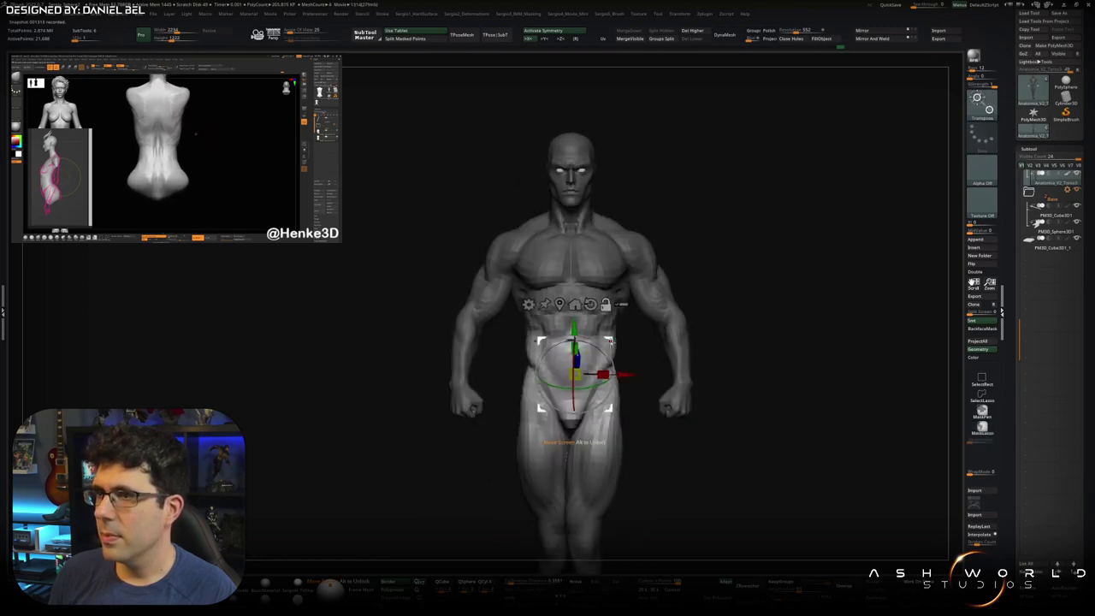
key(shift+d)
click(584, 303)
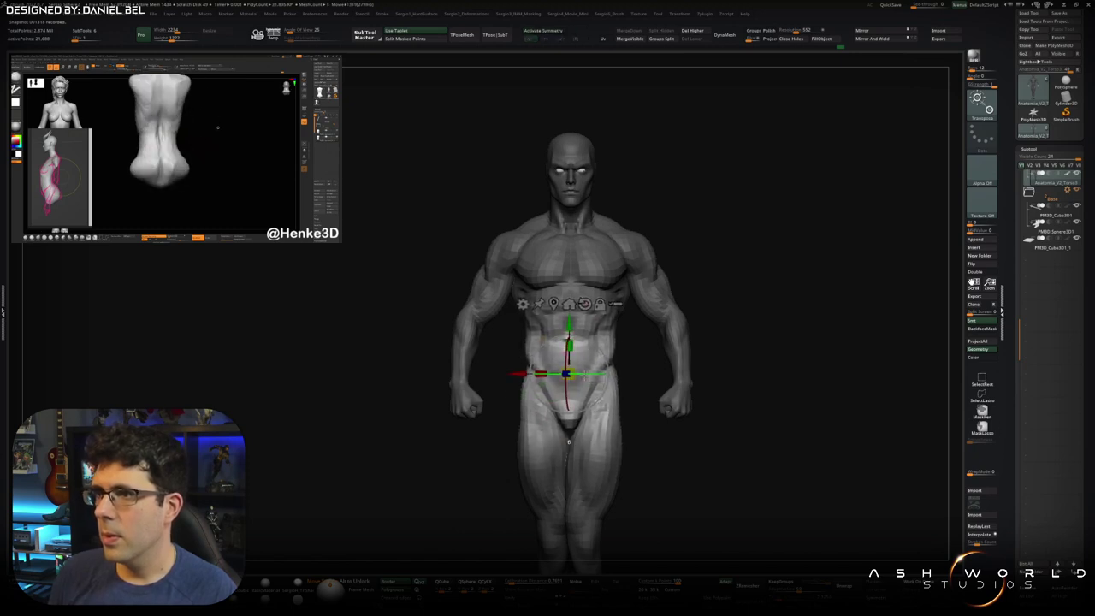
mouse_move(718, 394)
mouse_down()
mouse_move(569, 394)
mouse_move(752, 347)
mouse_up()
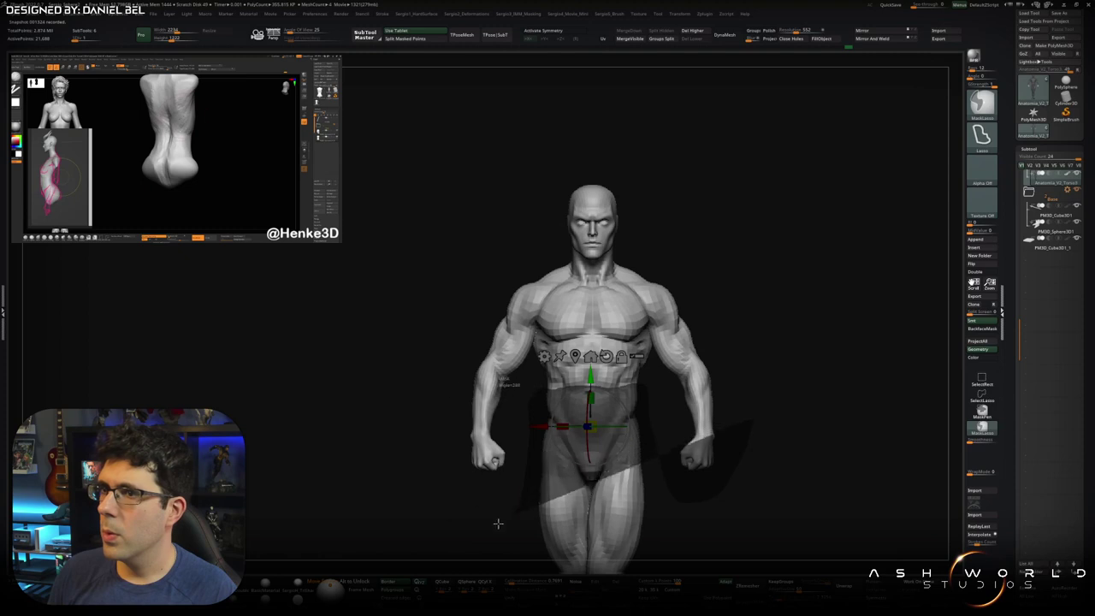
Step: Mask the head, chest and arms, raise the pivot into the torso, and undo a trial tilt
ctrl+drag(498, 516, 694, 349)
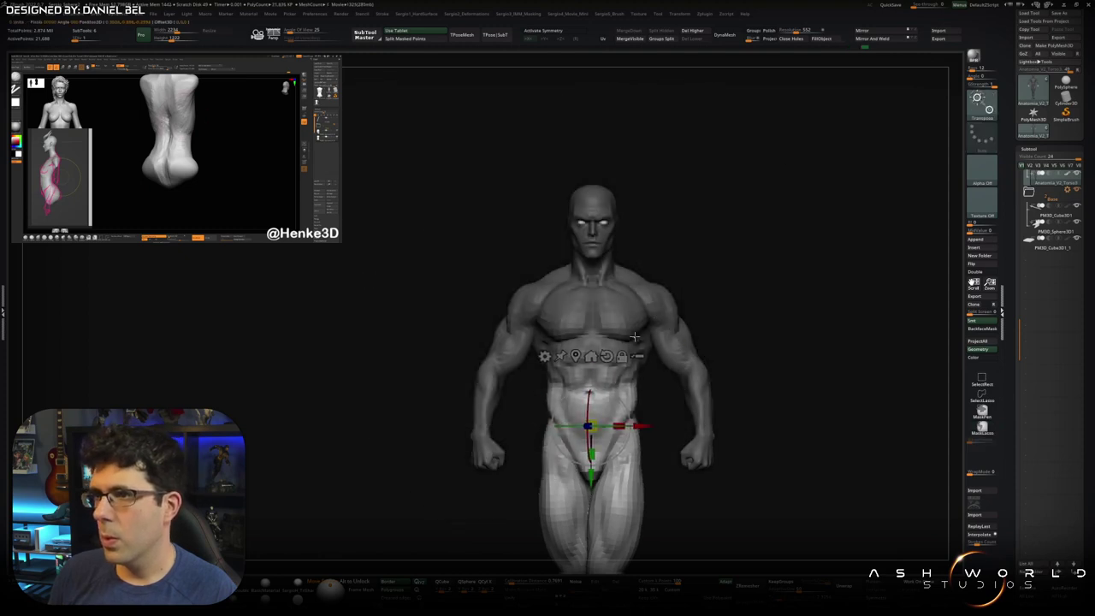
ctrl+click(728, 302)
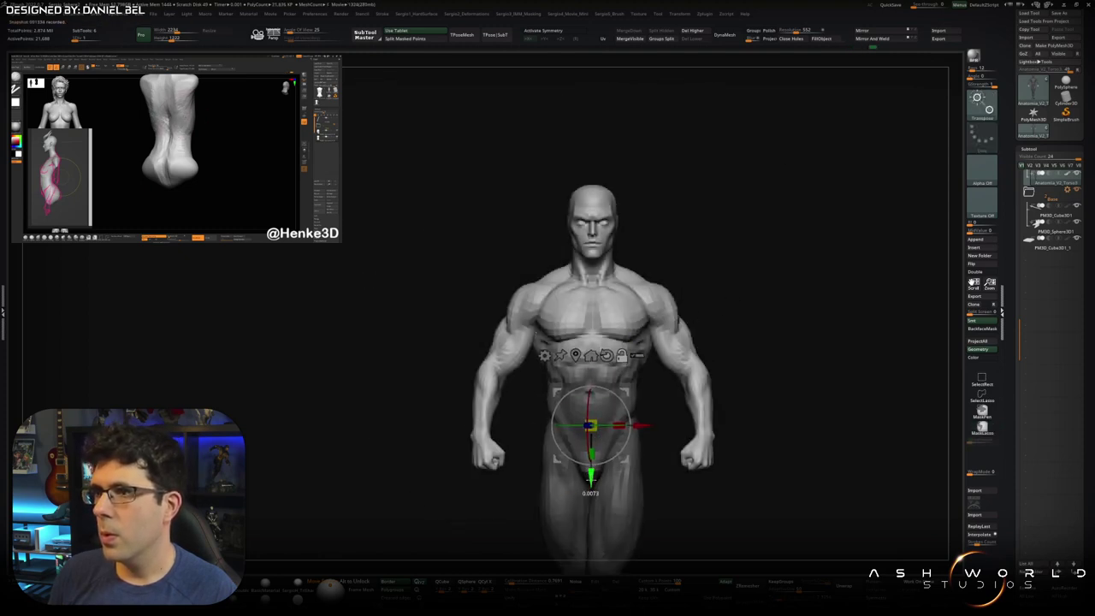
drag(590, 475, 592, 424)
drag(607, 372, 624, 383)
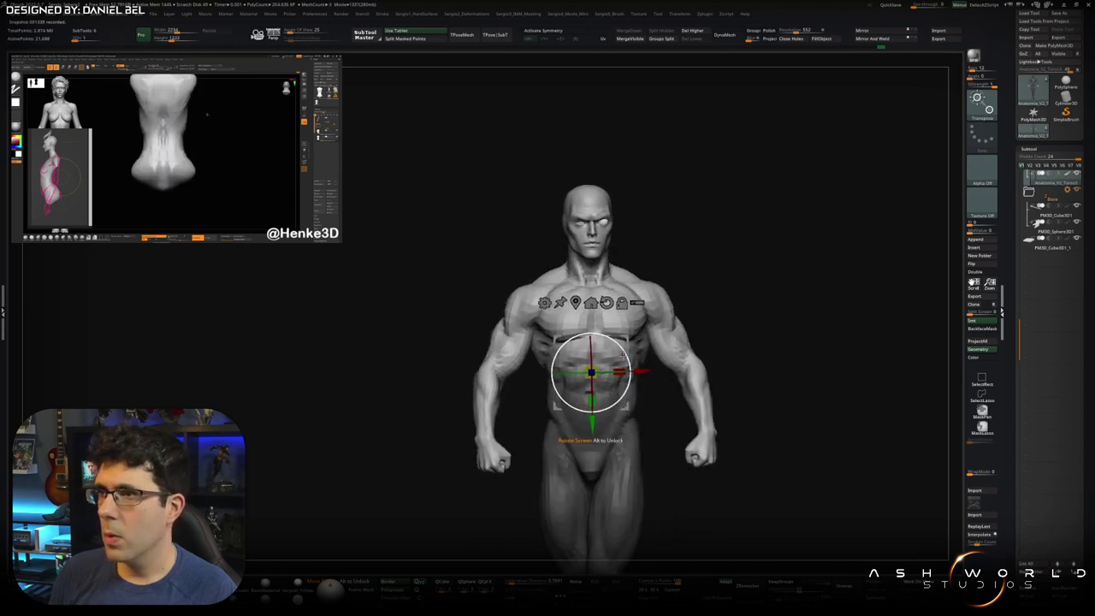
drag(624, 376, 625, 360)
key(ctrl+z)
key(ctrl+z)
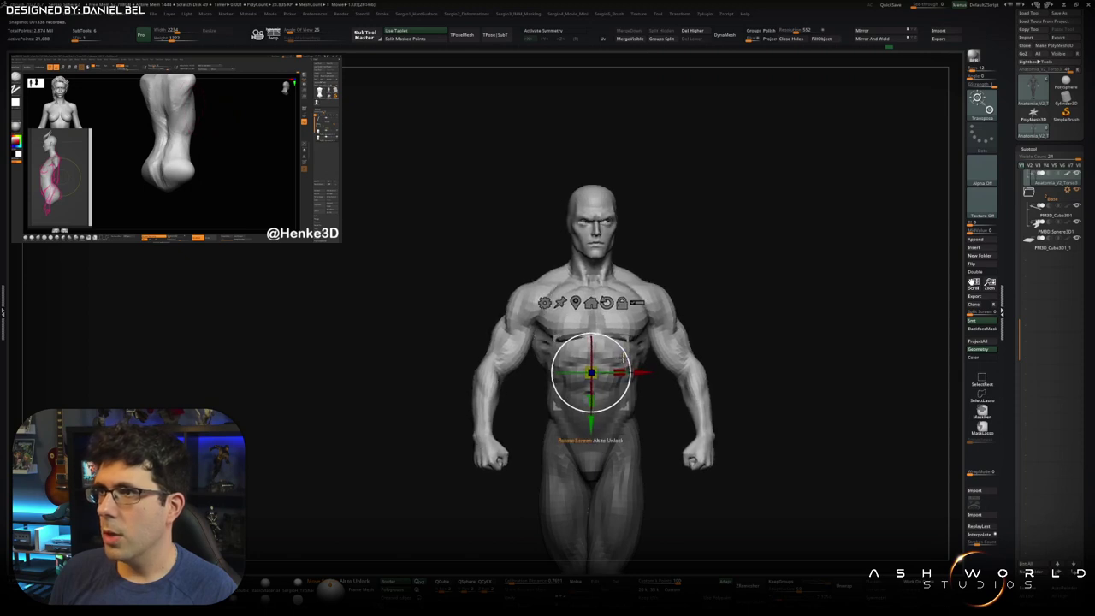
key(ctrl+z)
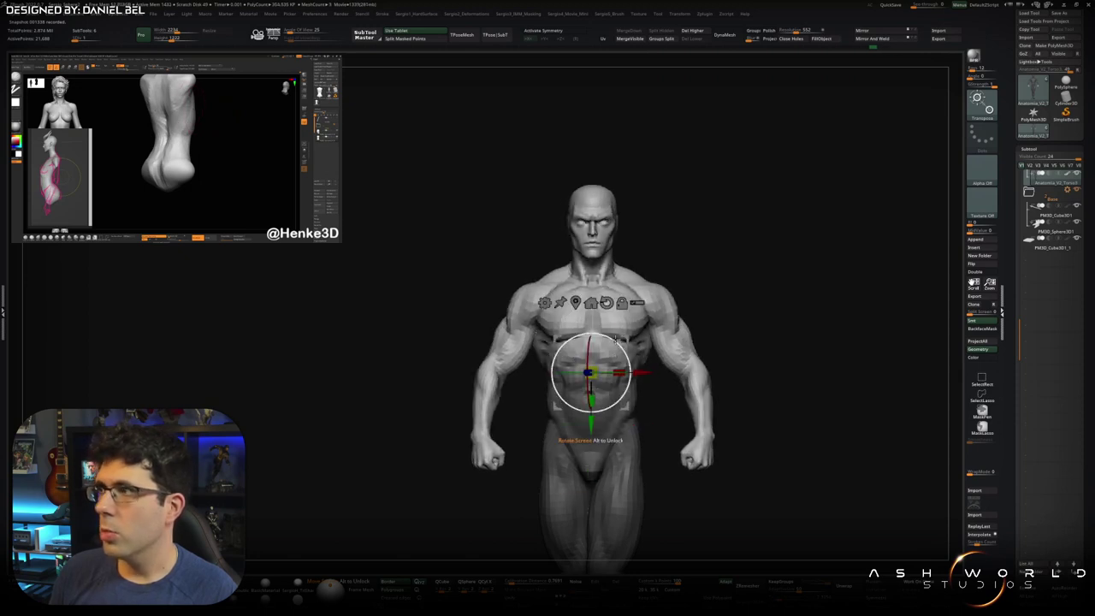
Step: Turn the upper body a few degrees around Y and check both side profiles
click(982, 128)
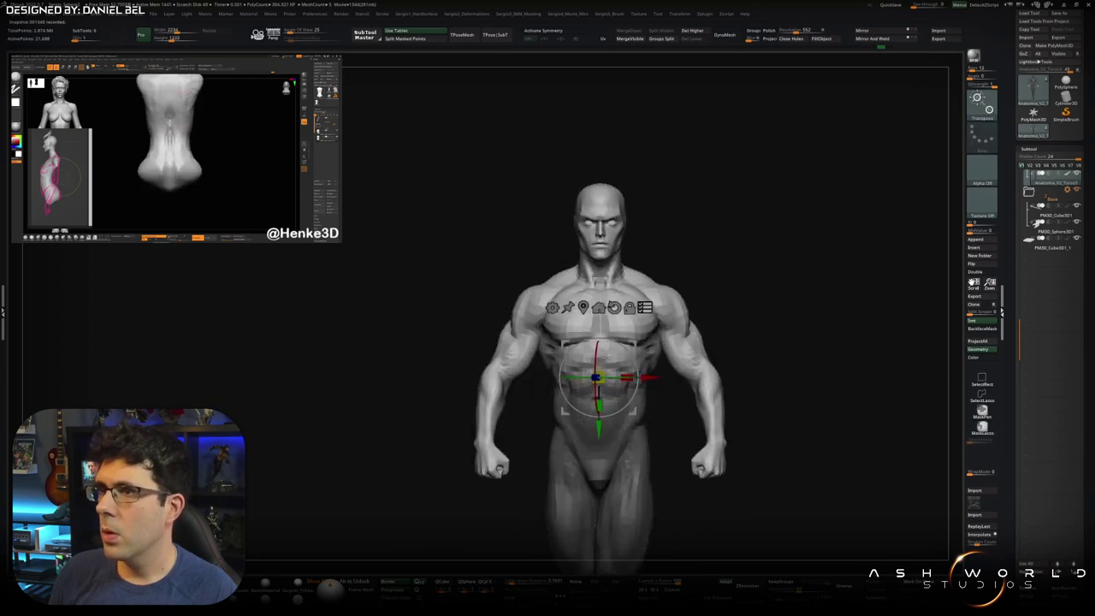
mouse_move(599, 359)
mouse_down()
mouse_move(620, 369)
mouse_move(631, 348)
mouse_up()
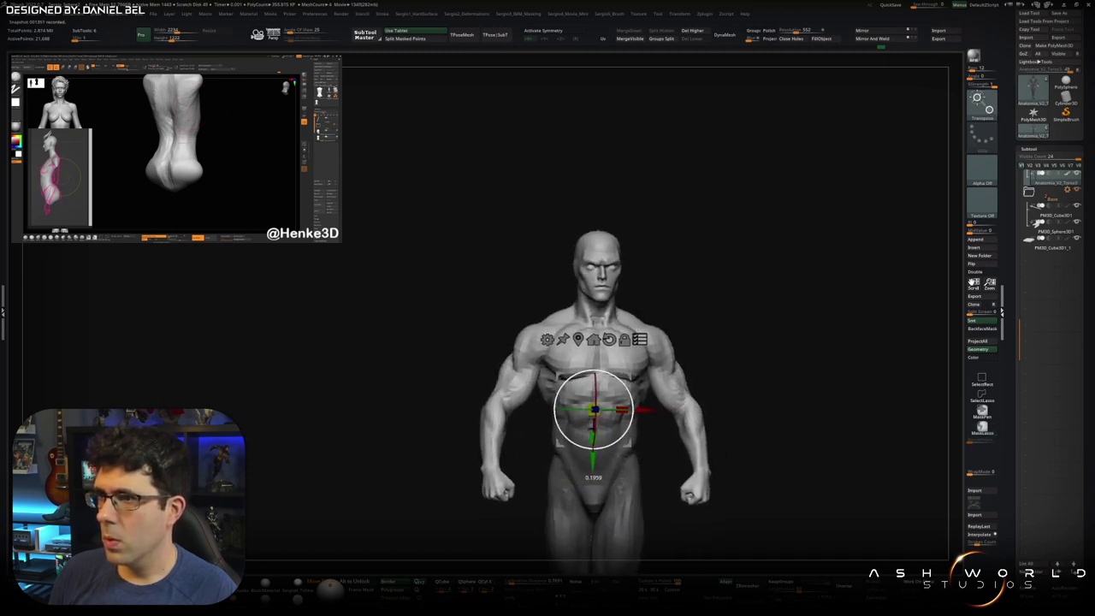
mouse_move(713, 313)
mouse_down()
mouse_move(693, 327)
mouse_move(738, 323)
mouse_move(624, 344)
mouse_up()
drag(703, 291, 600, 345)
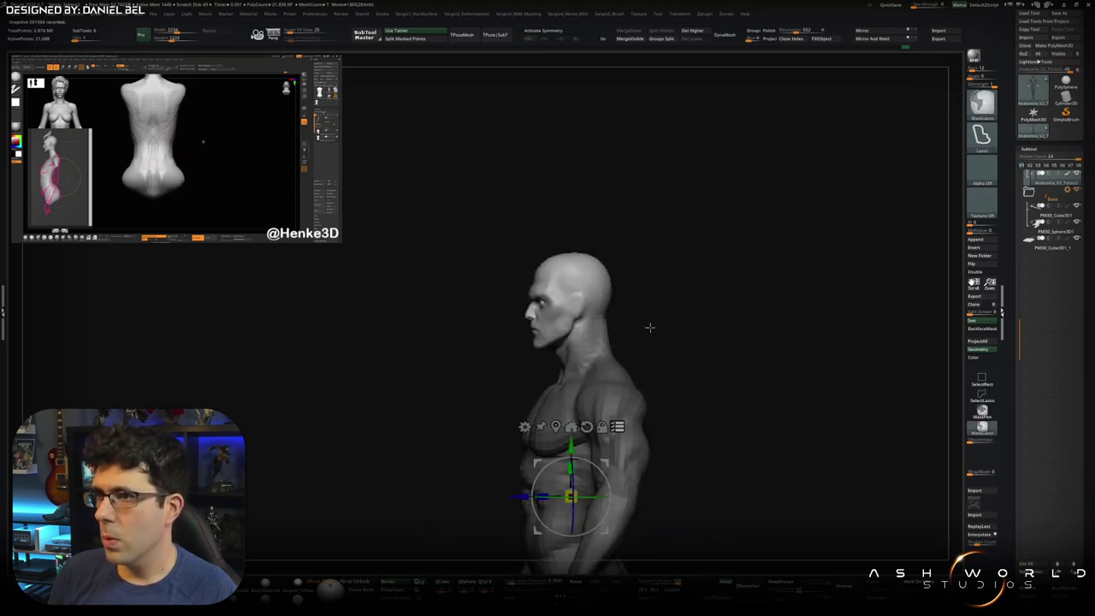
alt+click(598, 330)
mouse_move(650, 327)
mouse_down()
mouse_move(679, 317)
mouse_move(633, 325)
mouse_up()
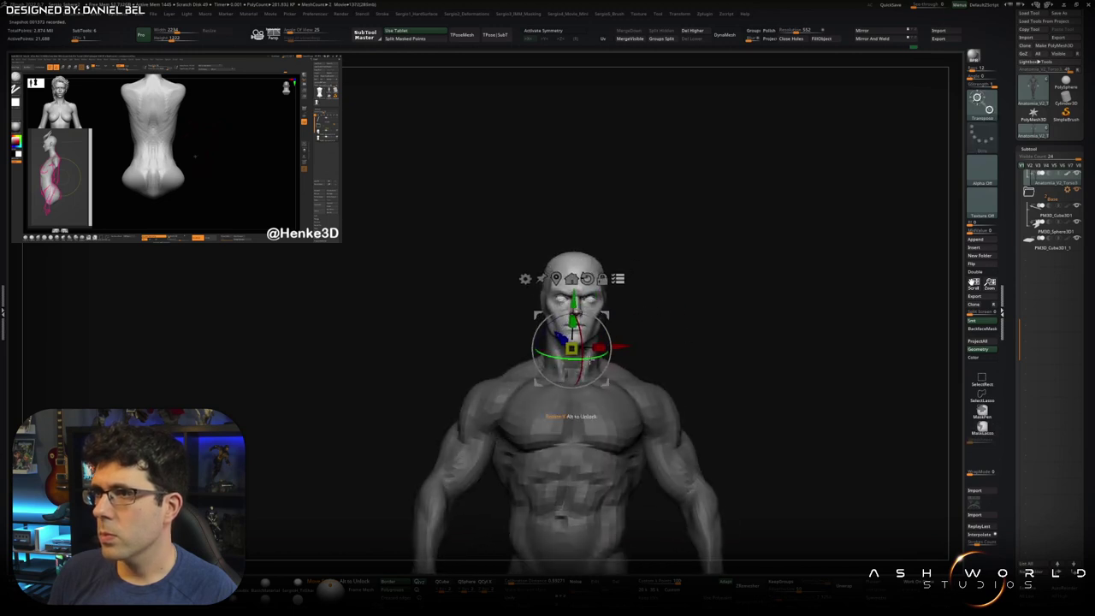
alt+drag(588, 359, 591, 318)
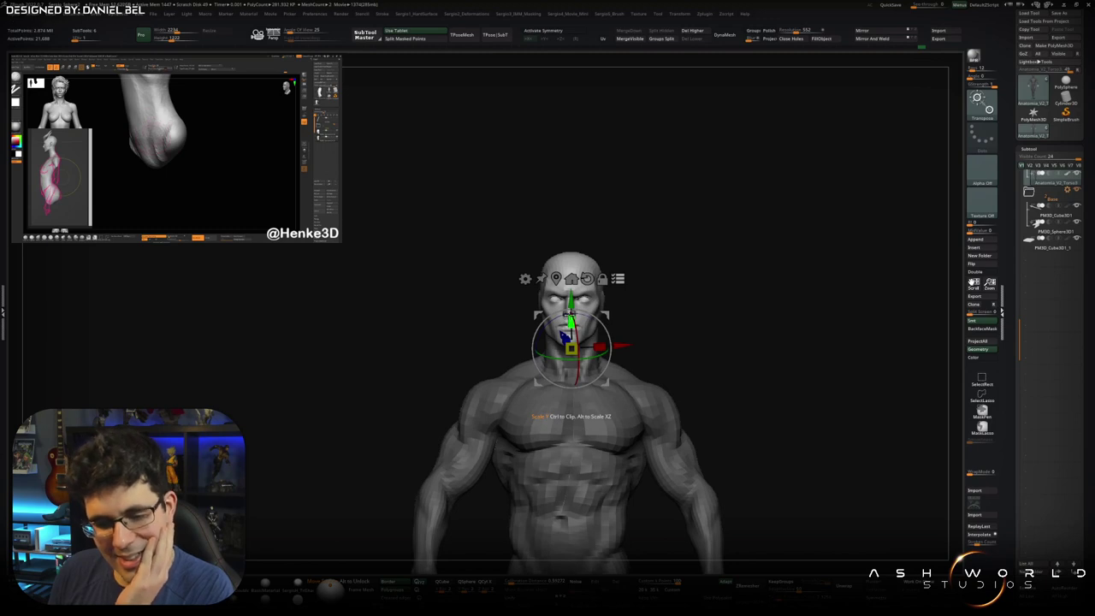
mouse_move(568, 323)
mouse_down()
mouse_move(618, 312)
mouse_move(581, 329)
mouse_up()
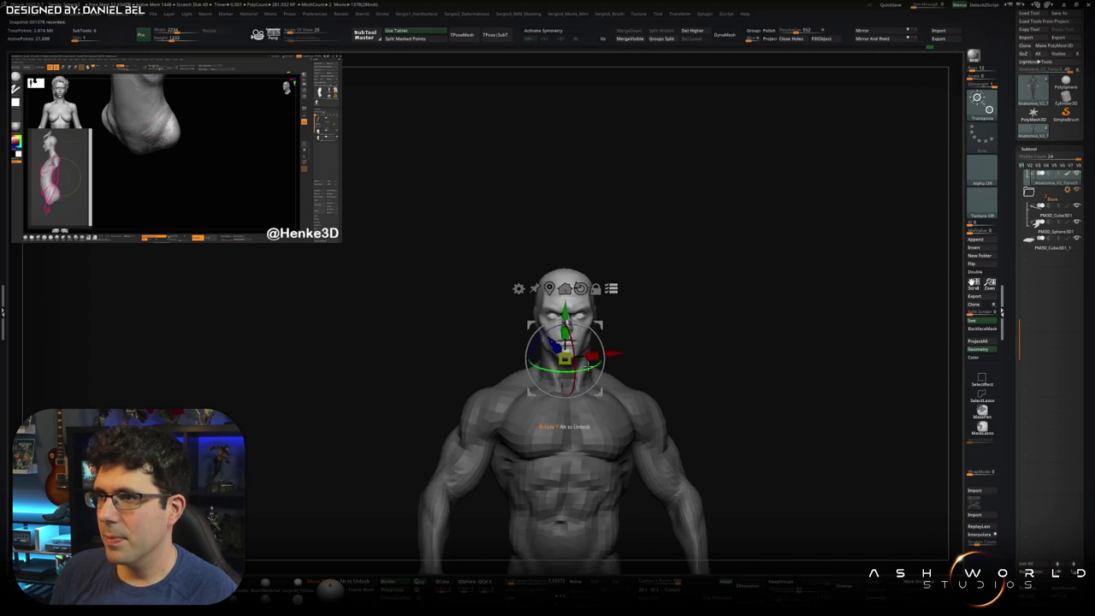
drag(582, 328, 615, 313)
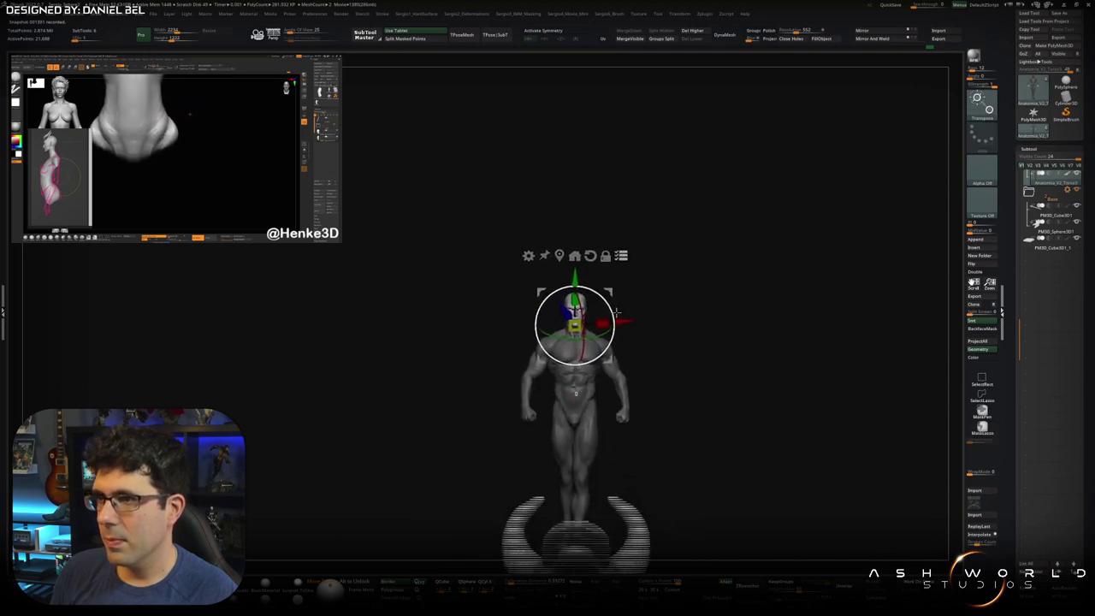
key(ctrl+z)
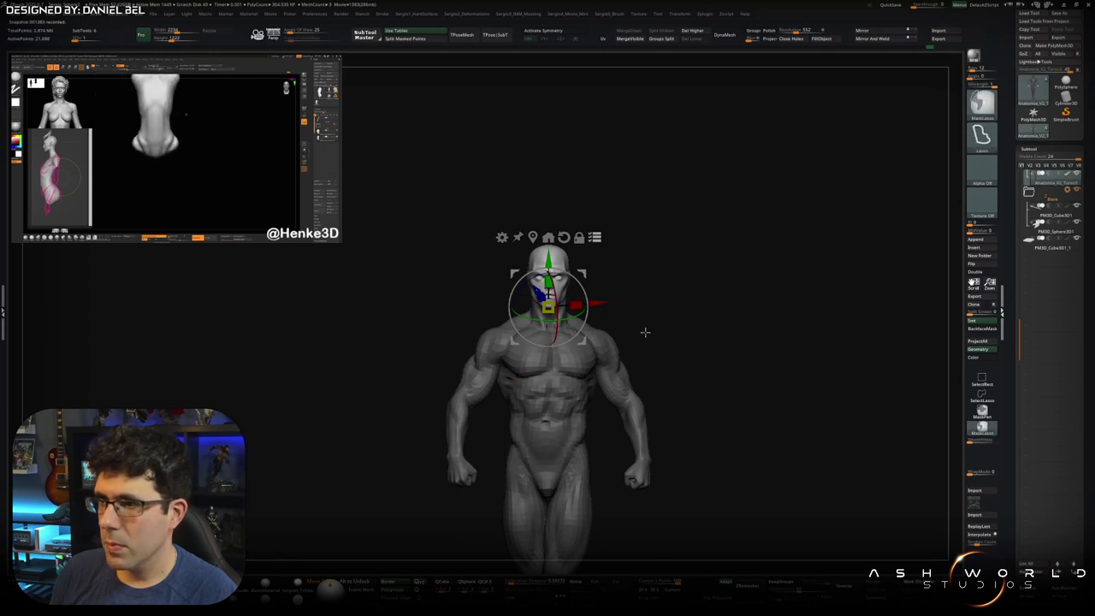
ctrl+click(661, 376)
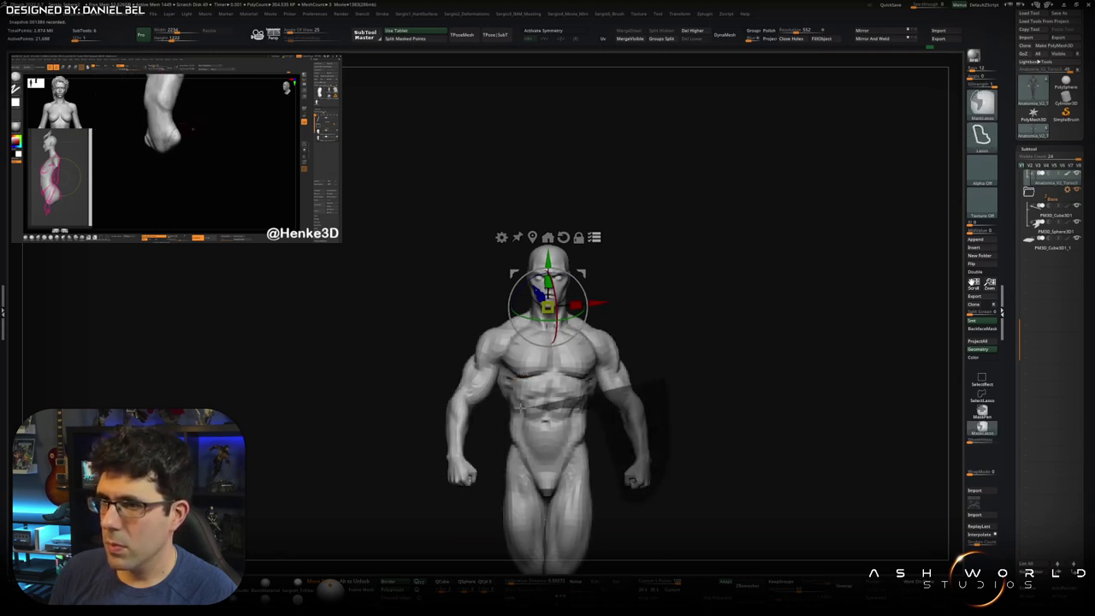
ctrl+drag(520, 408, 573, 369)
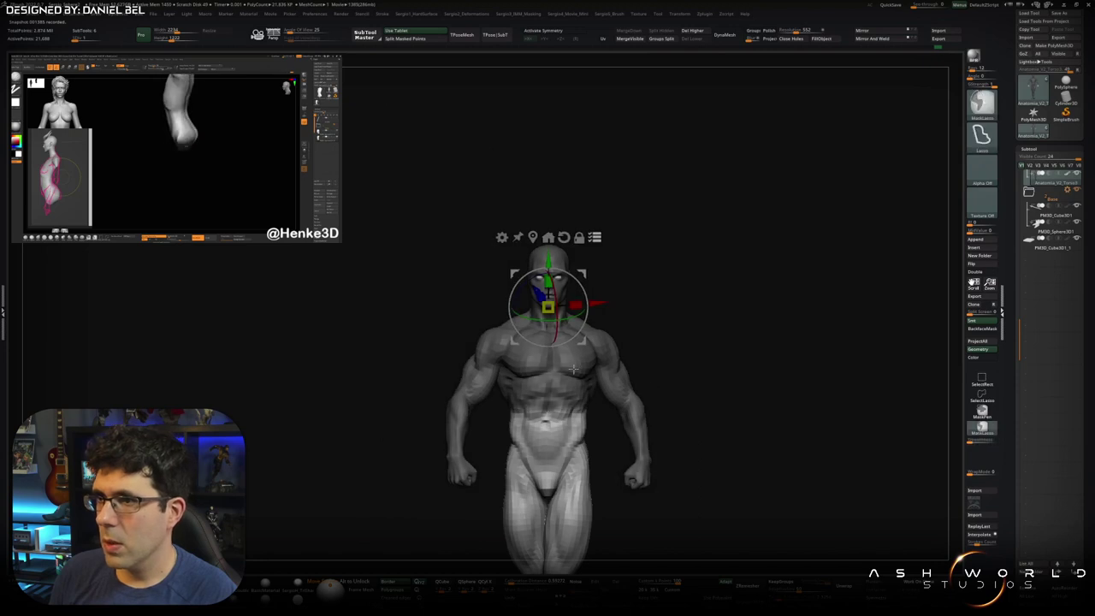
click(547, 406)
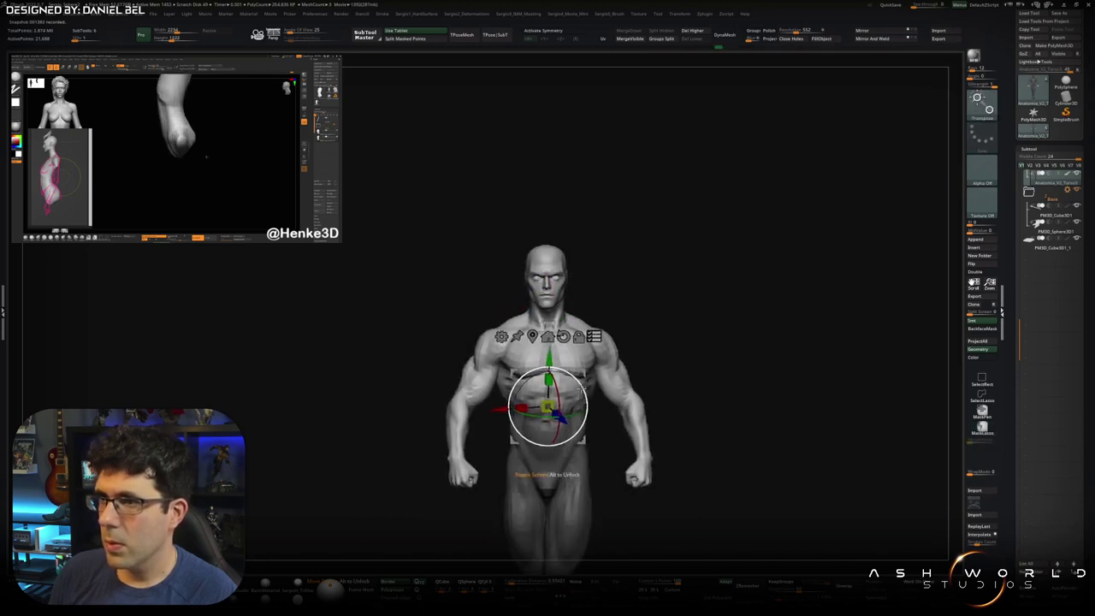
drag(462, 402, 486, 399)
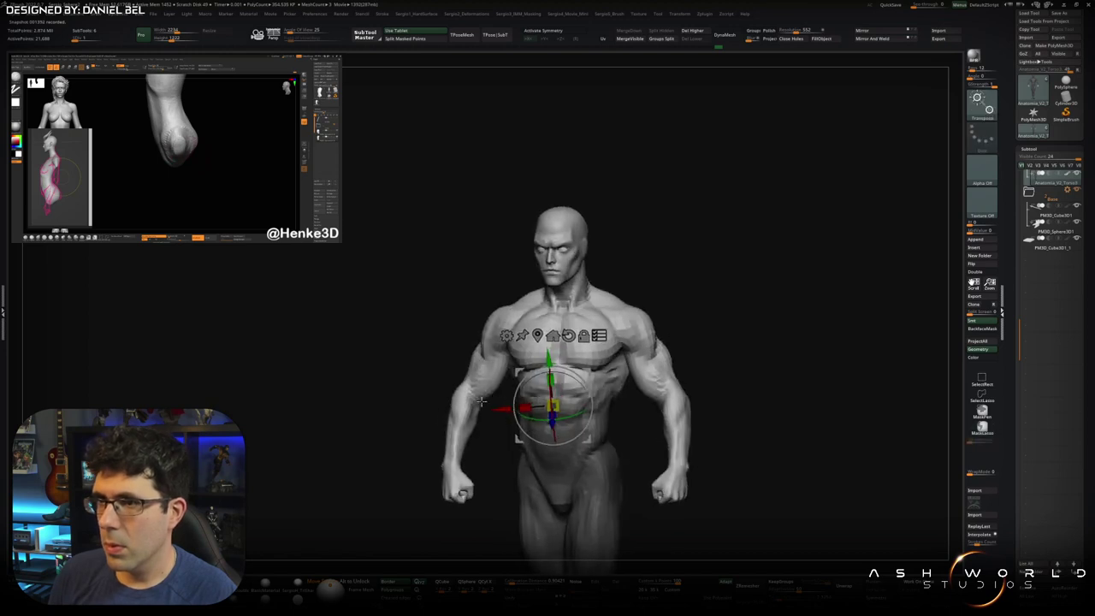
Step: Show polygroup colours and wireframe and orbit to a front view of the figure
key(shift+f)
ctrl+right_drag(493, 383, 492, 387)
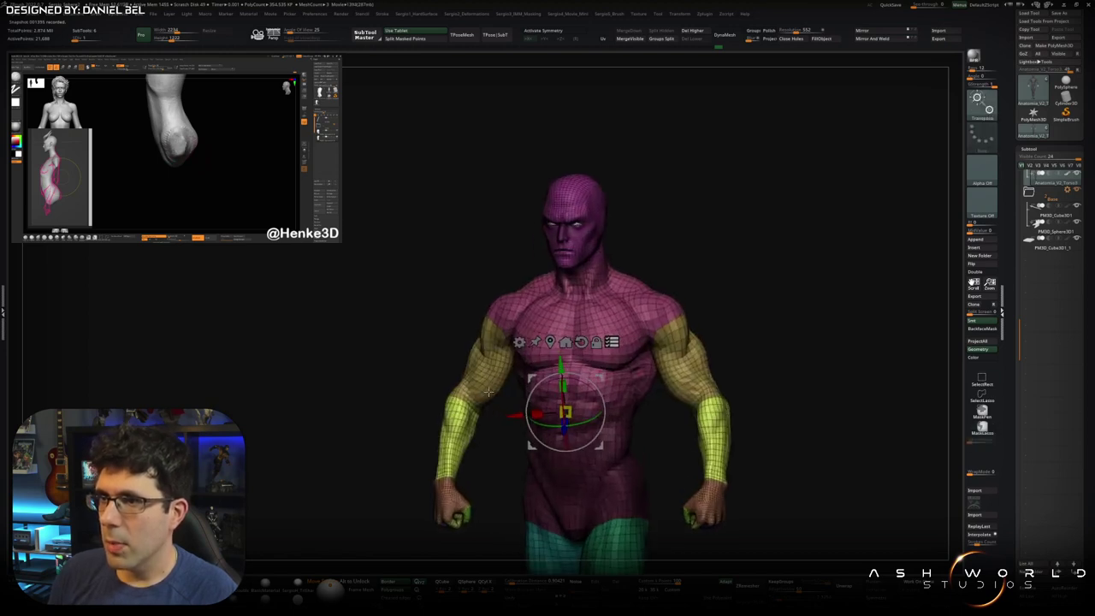
key(q)
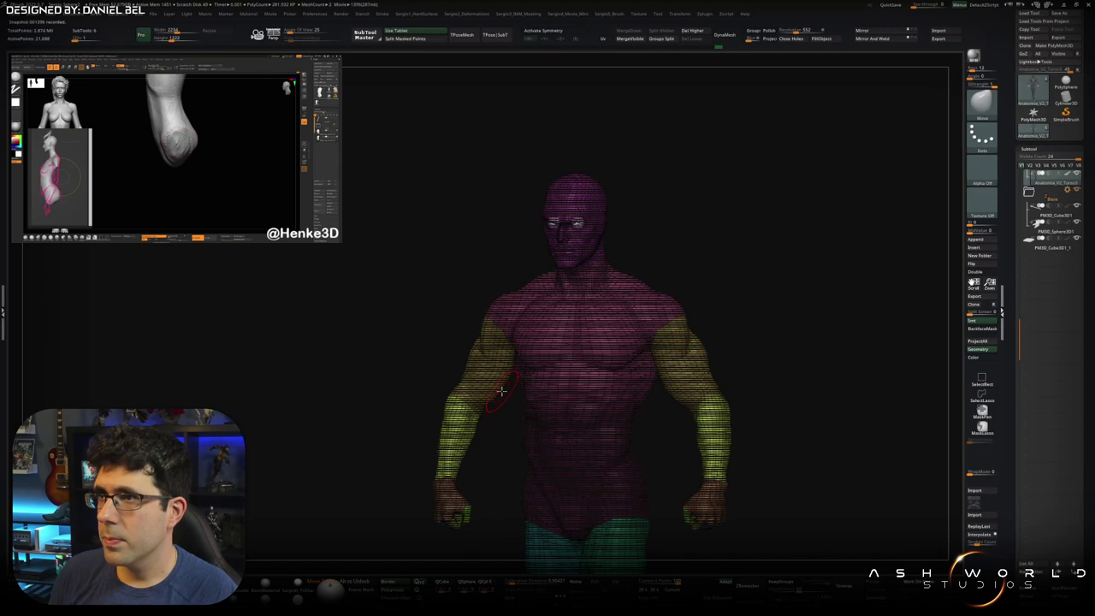
alt+right_drag(501, 387, 488, 273)
mouse_move(506, 347)
right_down()
mouse_move(546, 373)
mouse_move(581, 329)
right_up()
key(w)
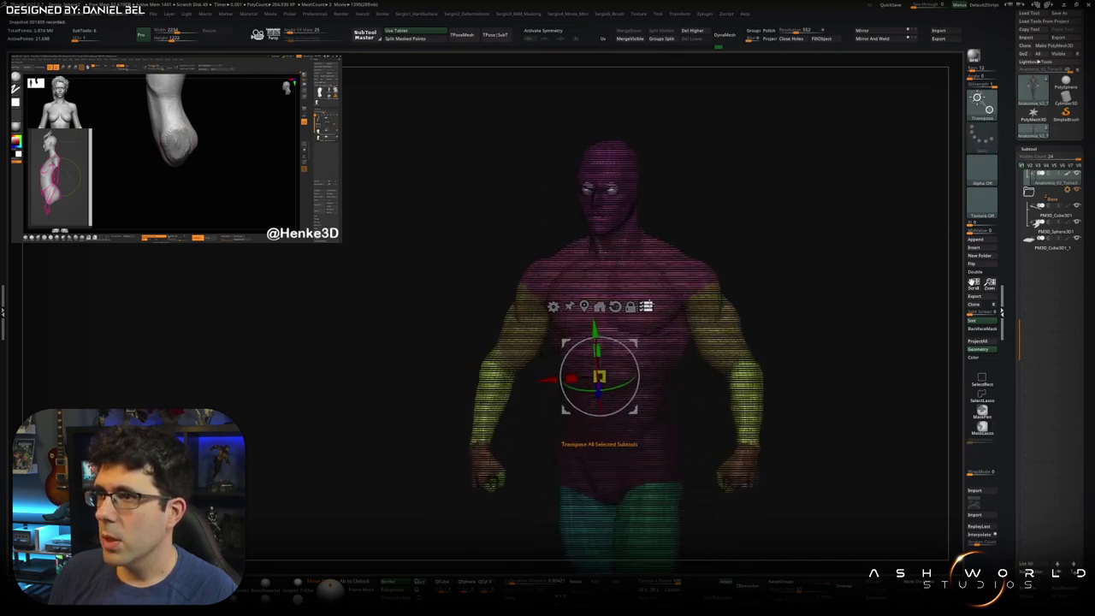
key(q)
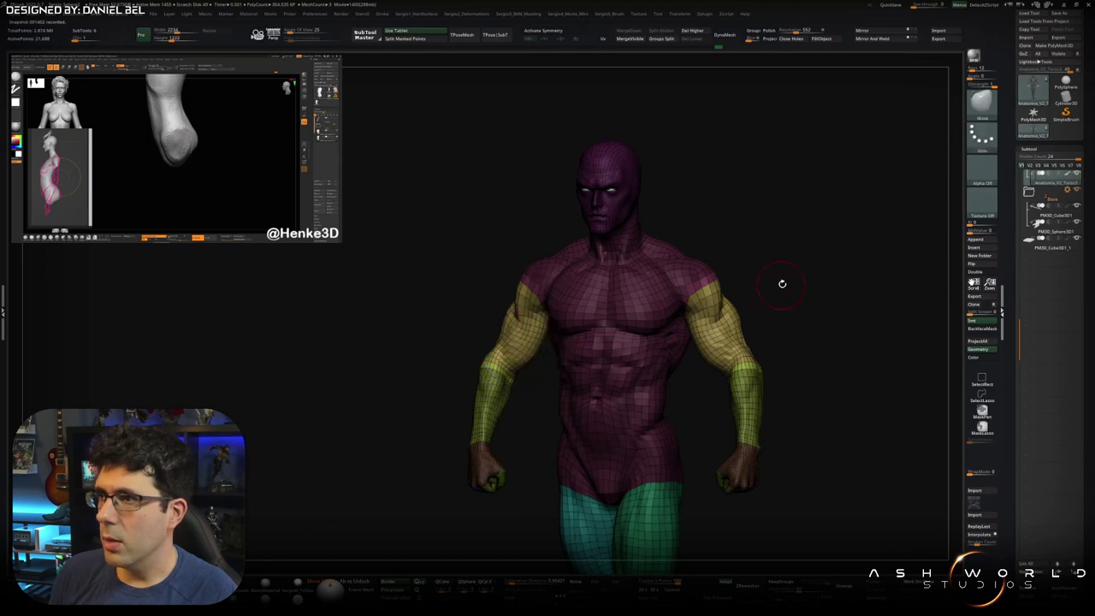
Step: Hide polyframe, mask everything but the right arm, and set the Transpose pivot at the shoulder
key(shift+f)
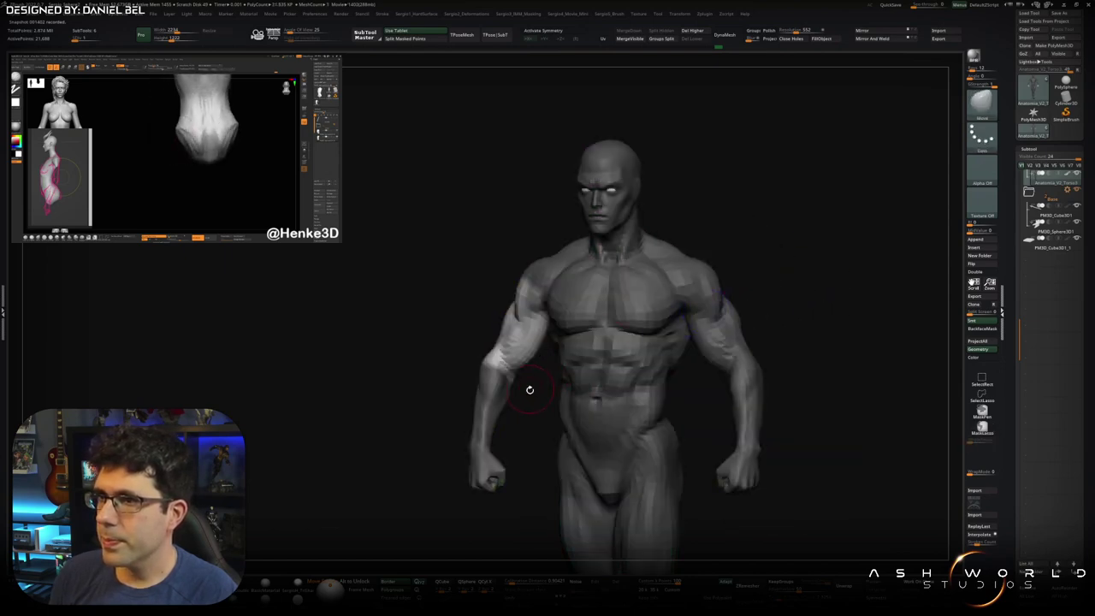
ctrl+drag(498, 312, 504, 374)
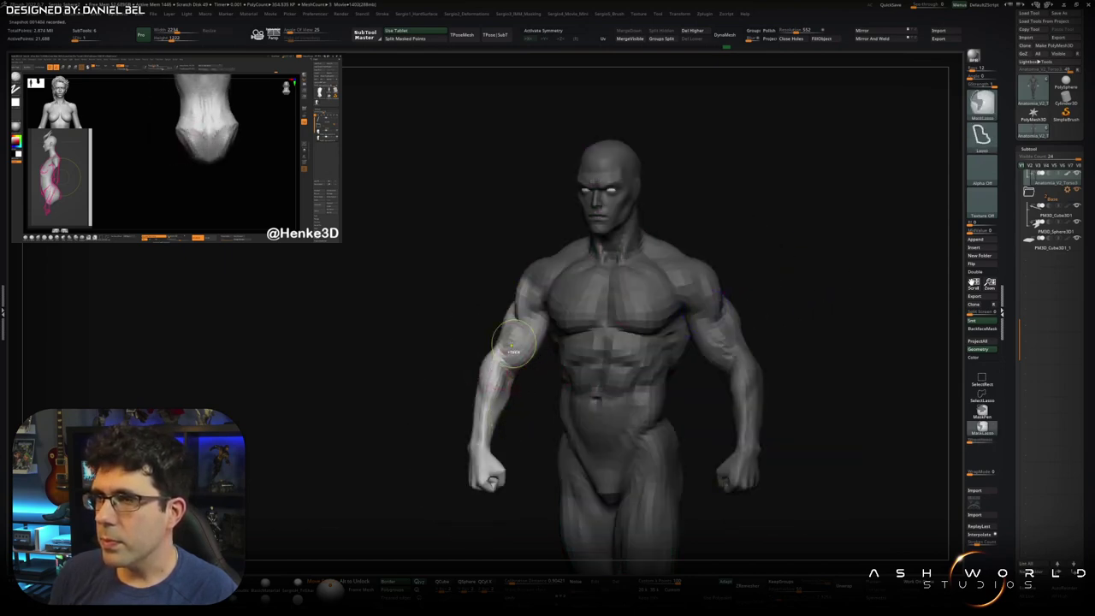
key(w)
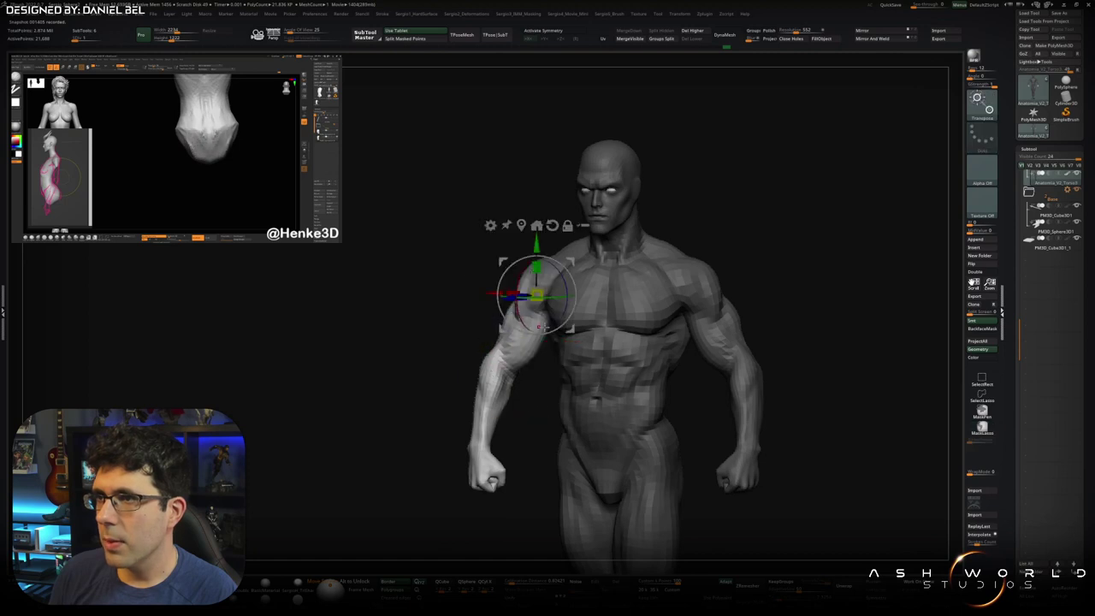
drag(531, 312, 598, 312)
drag(607, 261, 584, 280)
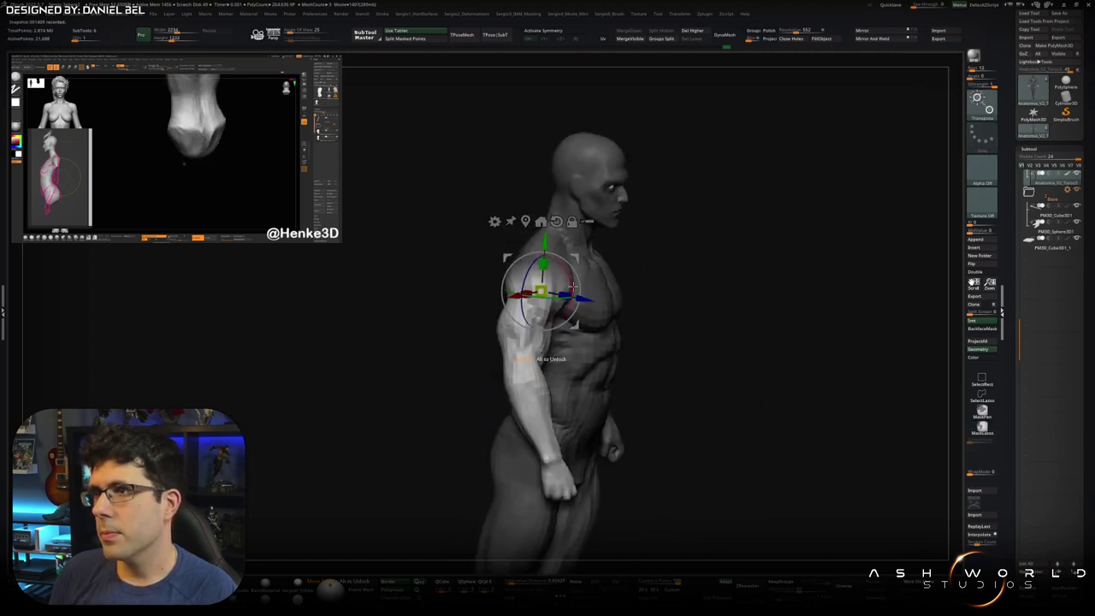
drag(584, 280, 601, 284)
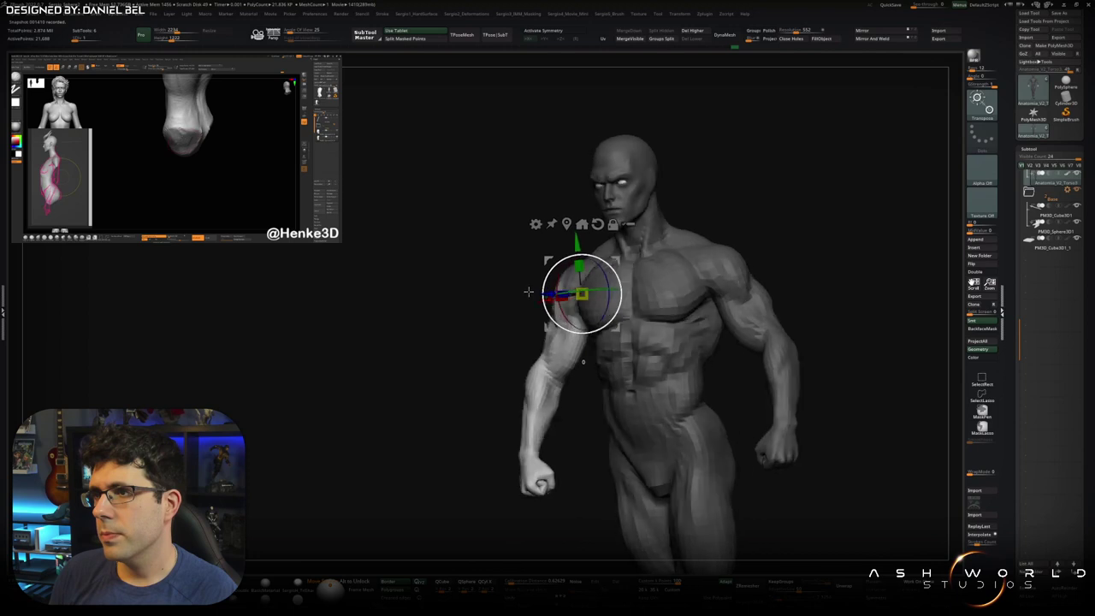
mouse_move(552, 318)
alt+mouse_down()
mouse_move(522, 316)
mouse_move(518, 303)
mouse_move(560, 294)
mouse_move(602, 324)
mouse_move(556, 359)
alt+mouse_up()
key(q)
alt+drag(531, 393, 476, 453)
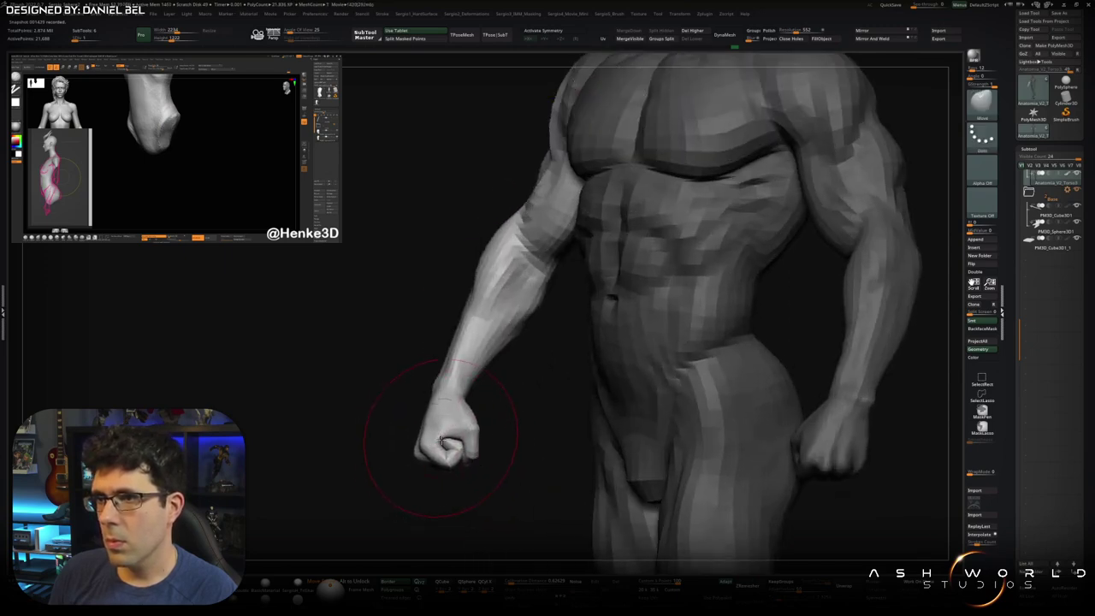
drag(440, 440, 449, 426)
drag(449, 386, 450, 403)
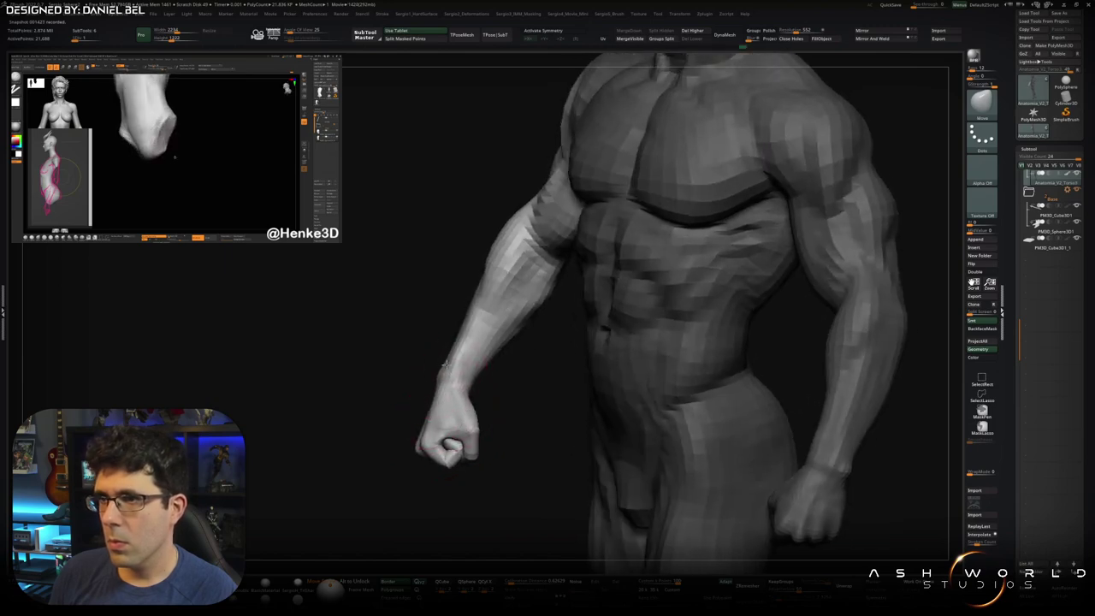
drag(448, 366, 471, 412)
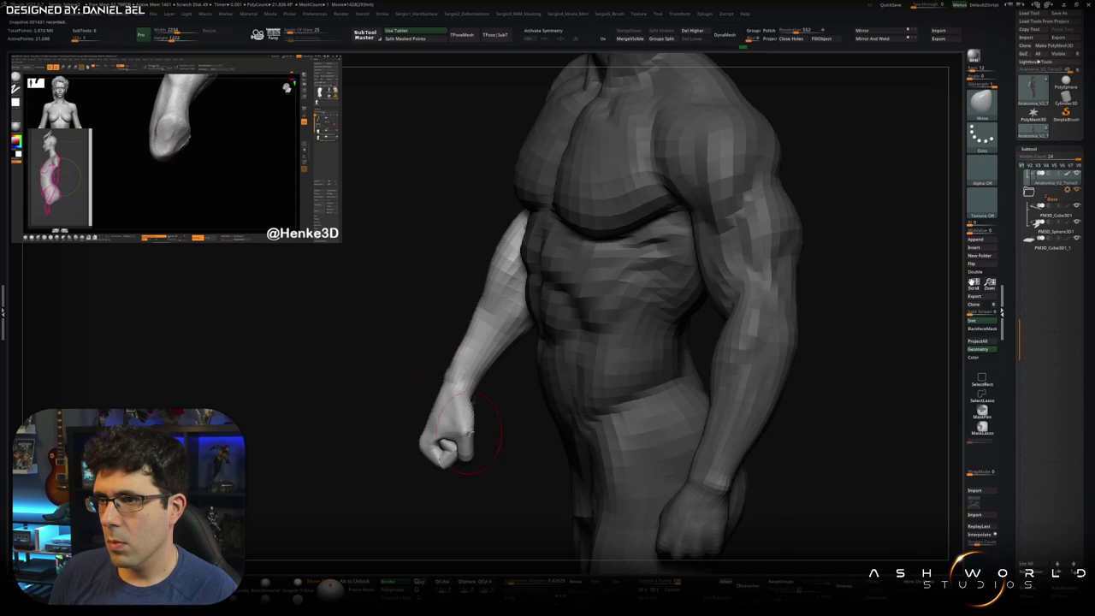
scroll(467, 412, up, 3)
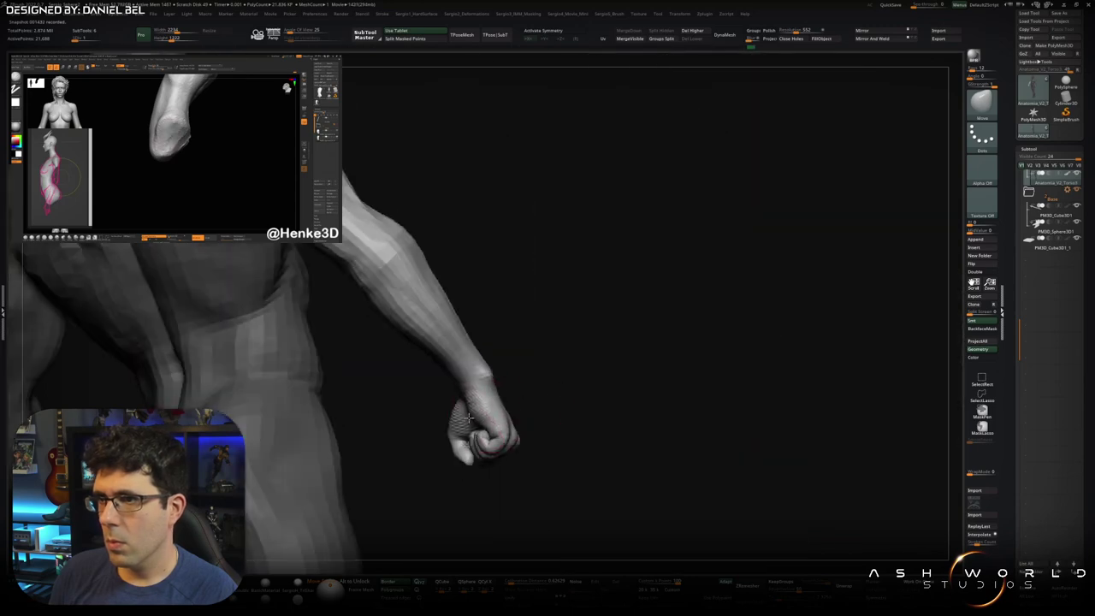
mouse_move(467, 417)
mouse_down()
mouse_move(495, 425)
mouse_move(486, 440)
mouse_up()
mouse_move(502, 389)
mouse_down()
mouse_move(501, 400)
mouse_move(479, 390)
mouse_move(513, 405)
mouse_up()
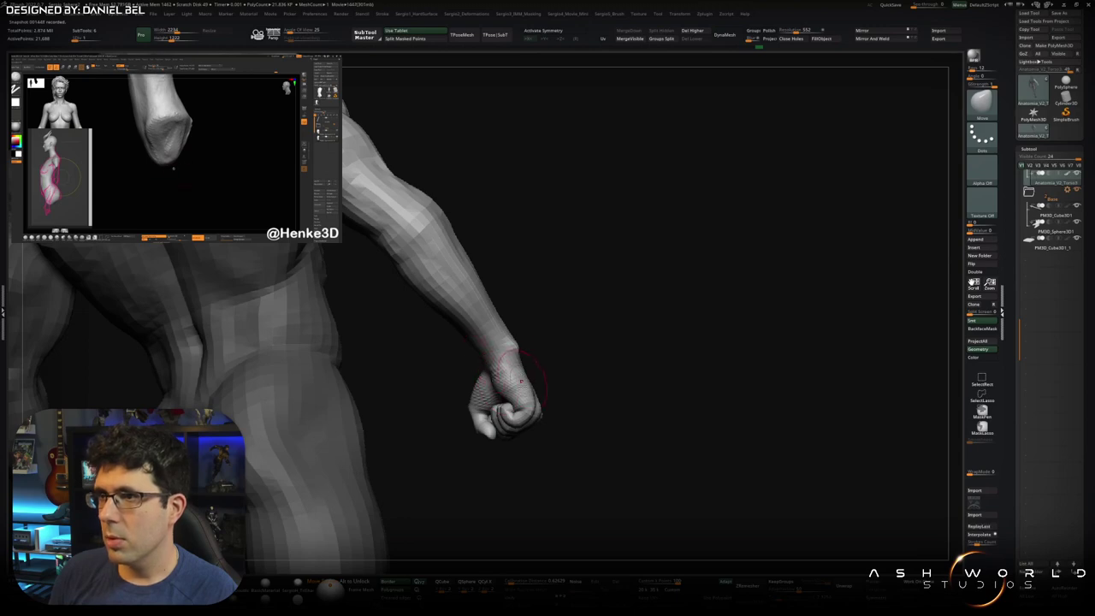
drag(518, 376, 520, 377)
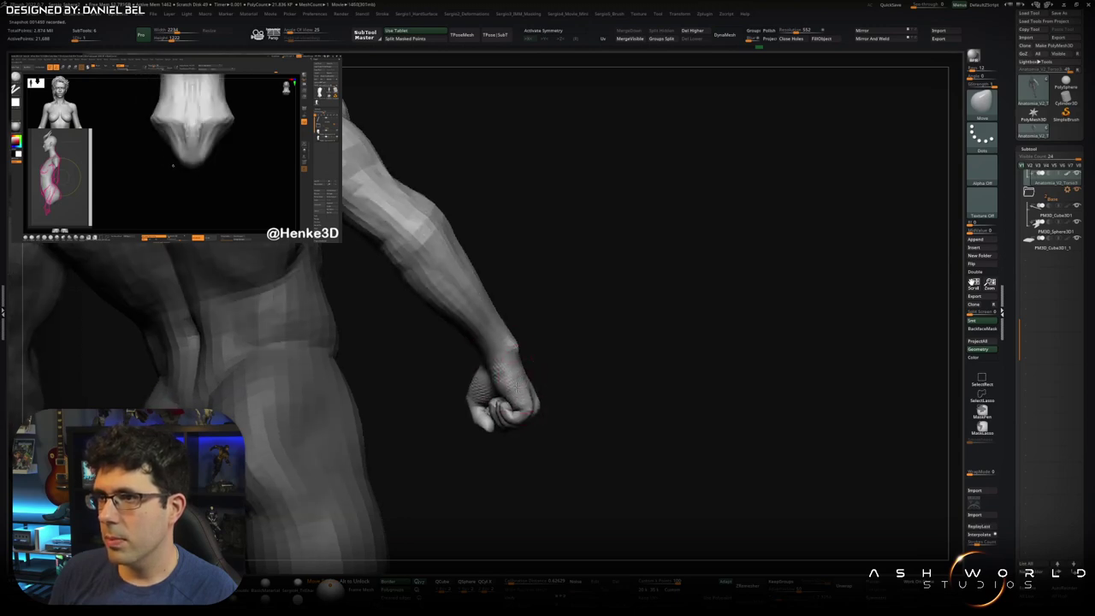
mouse_move(516, 387)
mouse_down()
mouse_move(447, 408)
mouse_move(373, 354)
mouse_move(419, 404)
mouse_up()
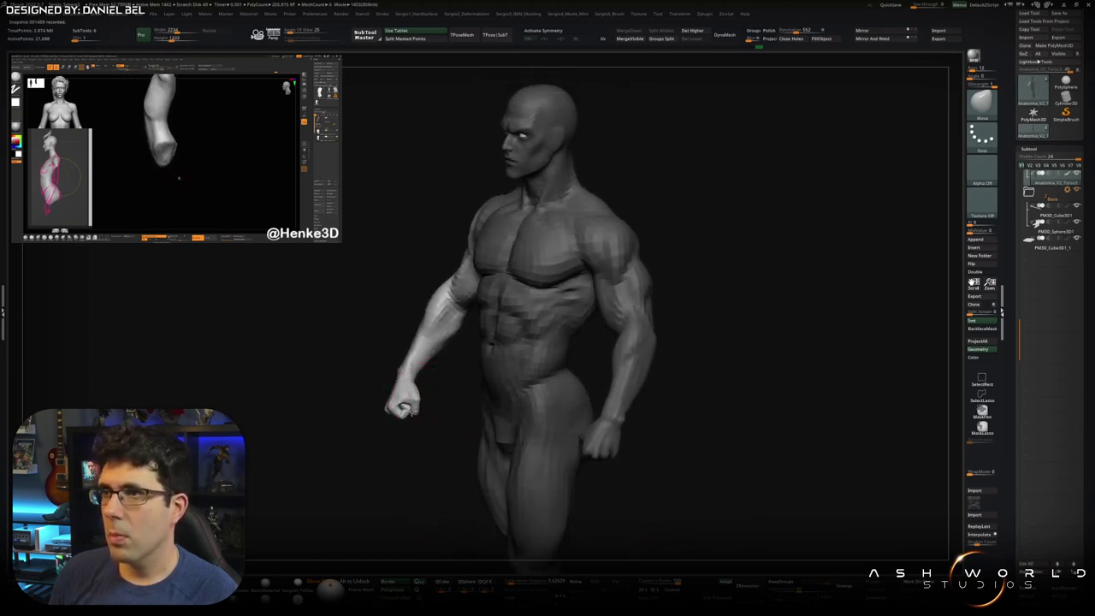
drag(409, 410, 377, 366)
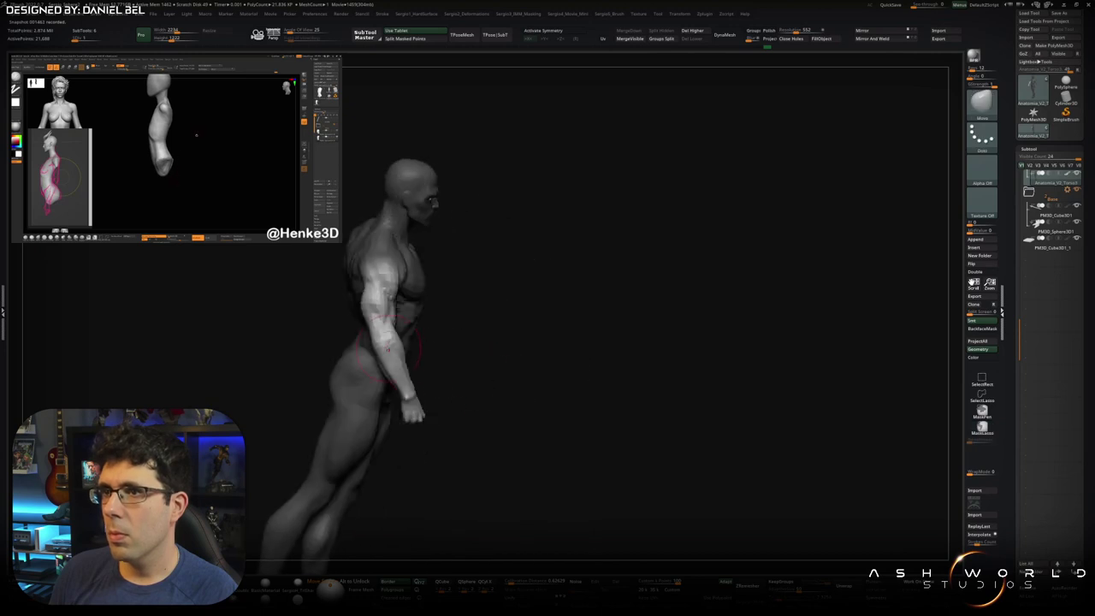
Step: Frame the figure front-on and raise it to a higher subdivision level
drag(388, 351, 472, 370)
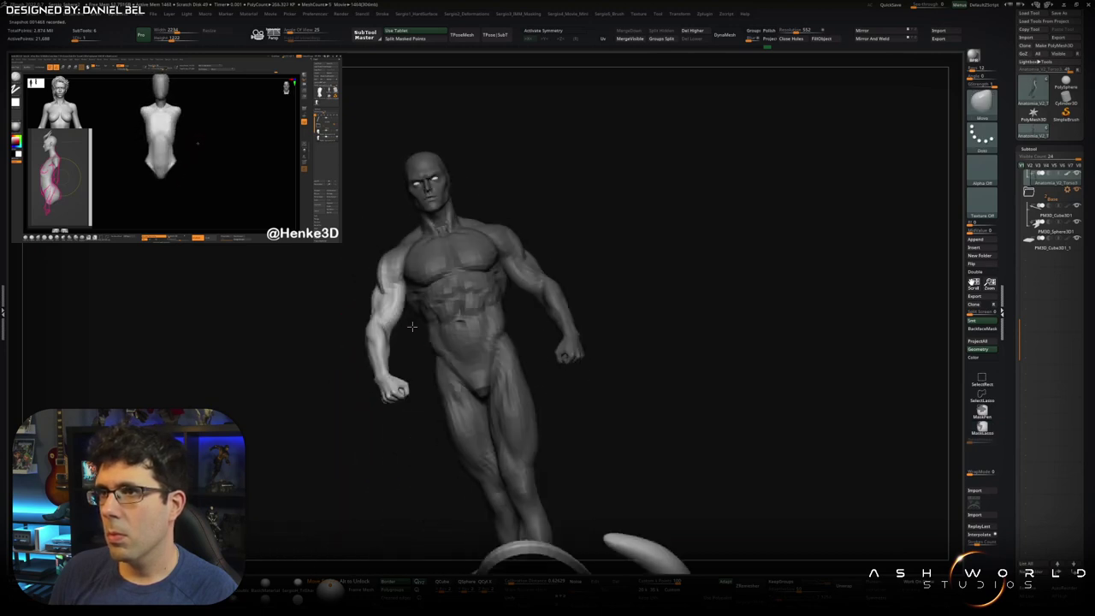
mouse_move(452, 342)
mouse_down()
mouse_move(456, 356)
mouse_move(487, 340)
mouse_up()
key(d)
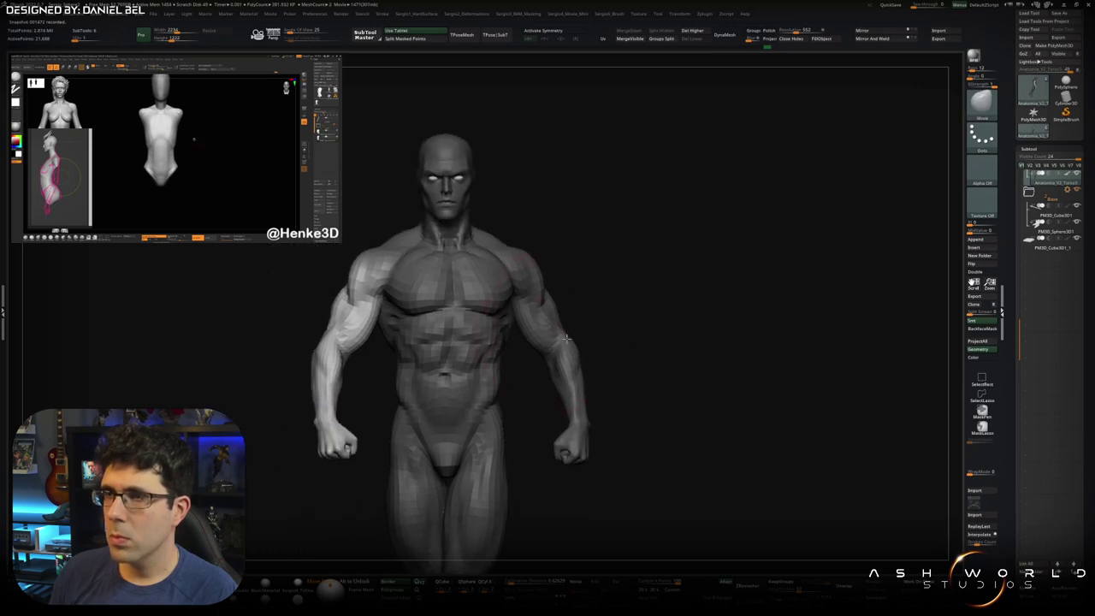
alt+drag(466, 345, 581, 298)
Step: Isolate the shoulders, forearms and fists in turn, showing all between, then drop a subdivision level
ctrl+shift+click(556, 329)
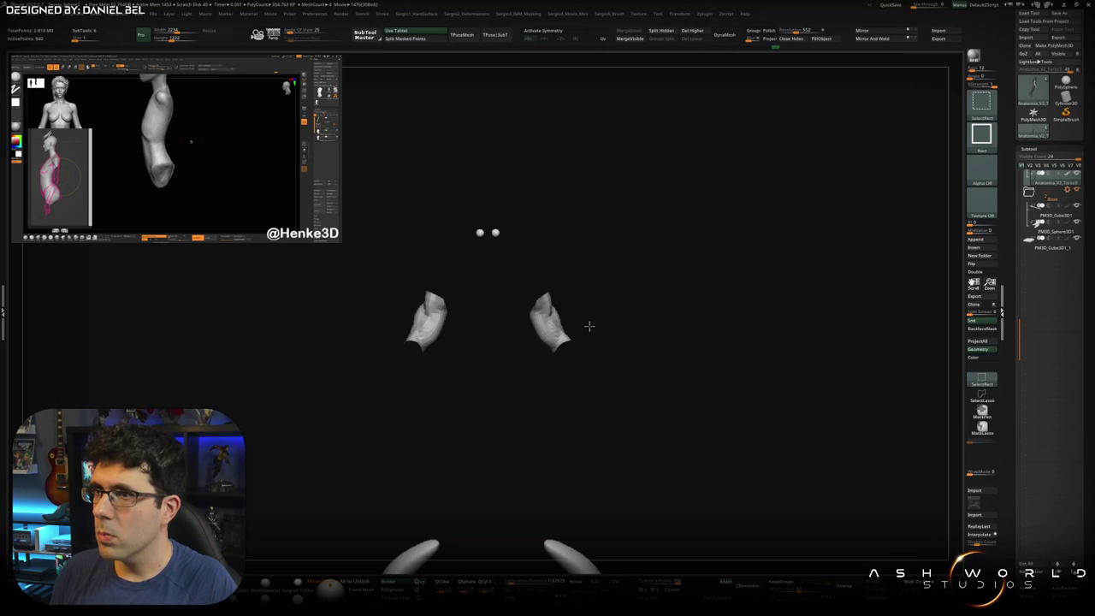
ctrl+shift+click(589, 325)
ctrl+shift+click(567, 361)
ctrl+shift+click(585, 398)
ctrl+shift+click(583, 400)
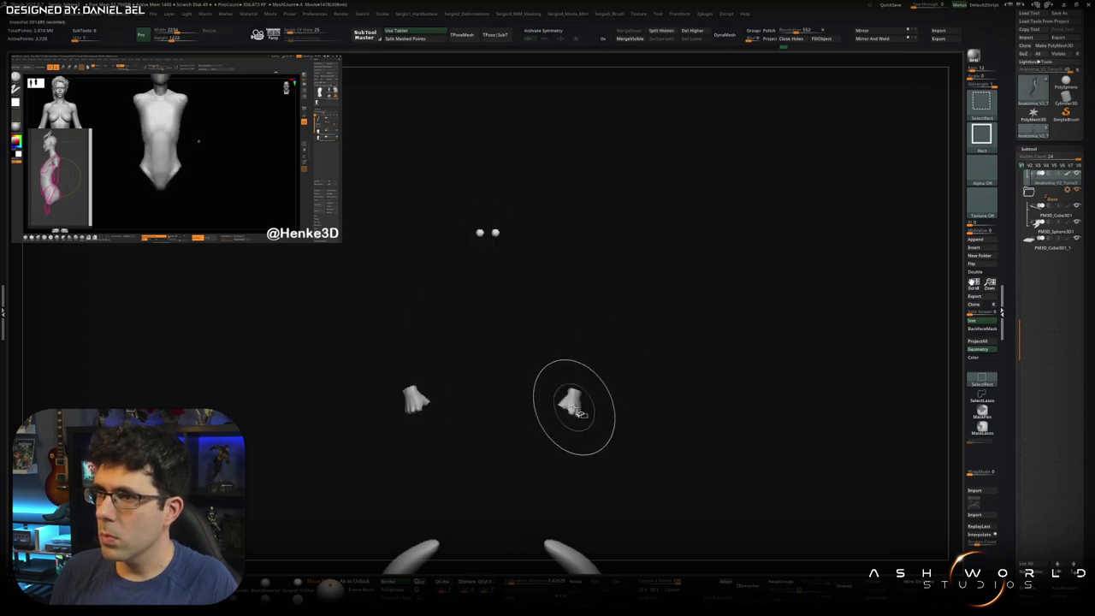
ctrl+shift+click(588, 404)
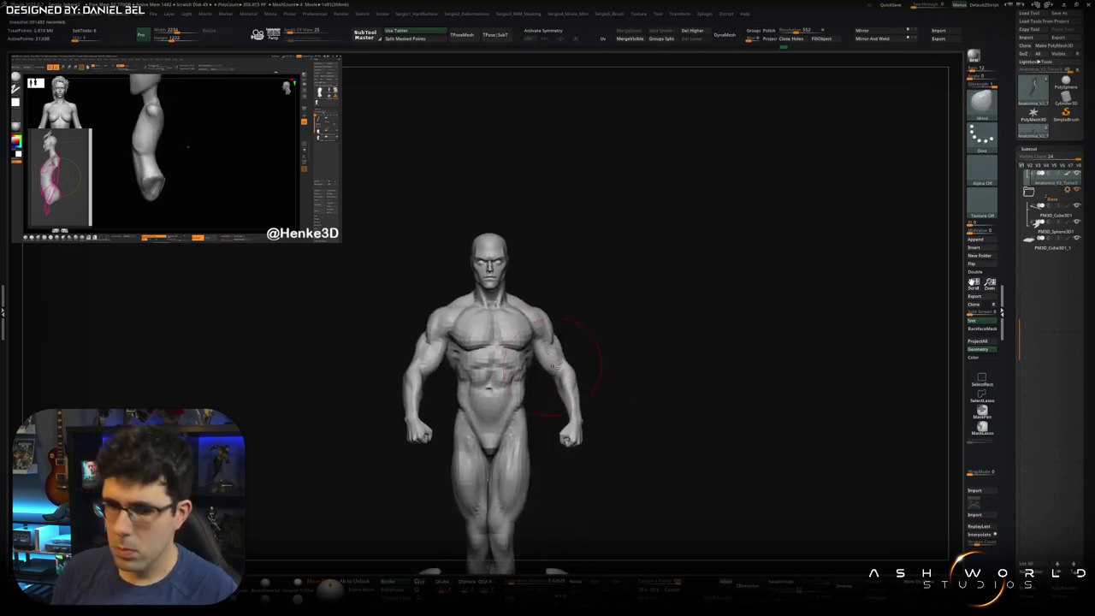
key(shift+d)
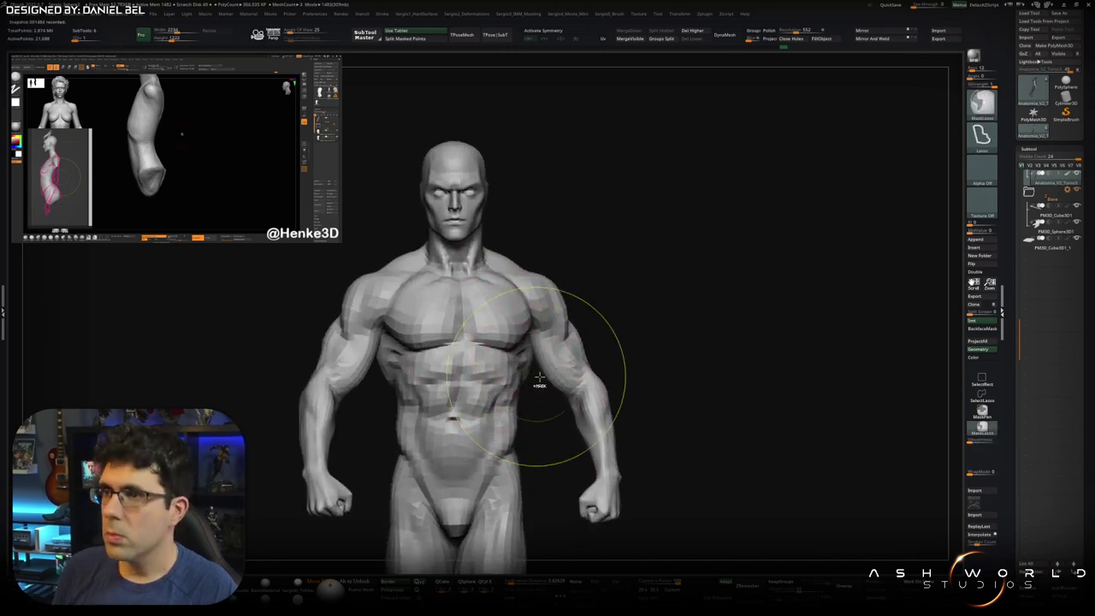
Step: Lasso-mask around the left forearm and bring up the Transpose gizmo at the shoulder
key(w)
ctrl+click(569, 350)
ctrl+drag(631, 367, 564, 368)
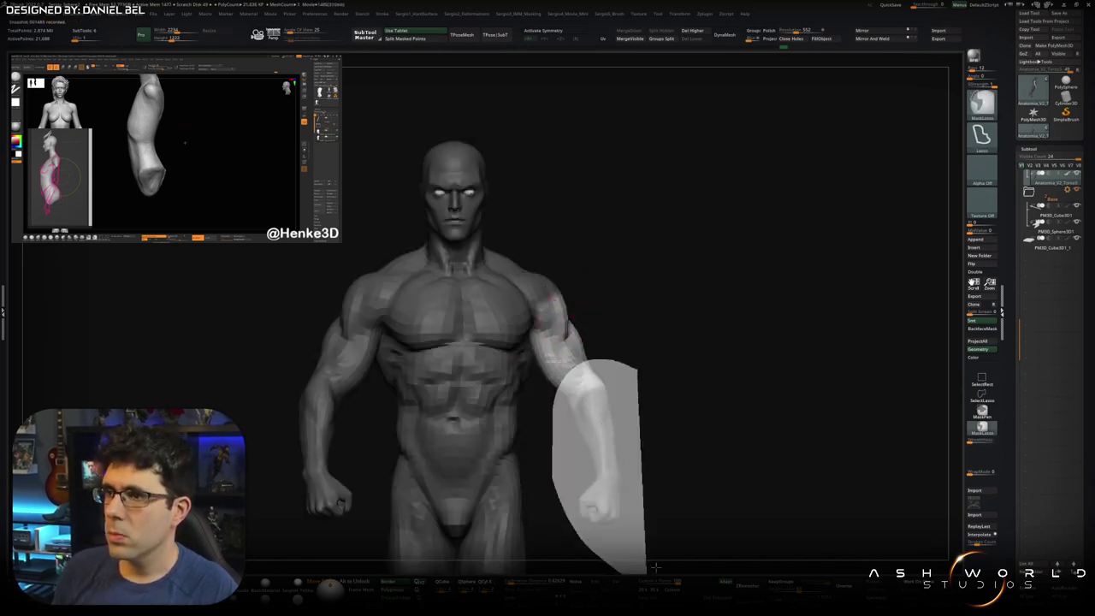
mouse_move(630, 428)
alt+mouse_down()
mouse_move(585, 370)
mouse_move(568, 248)
alt+mouse_up()
key(w)
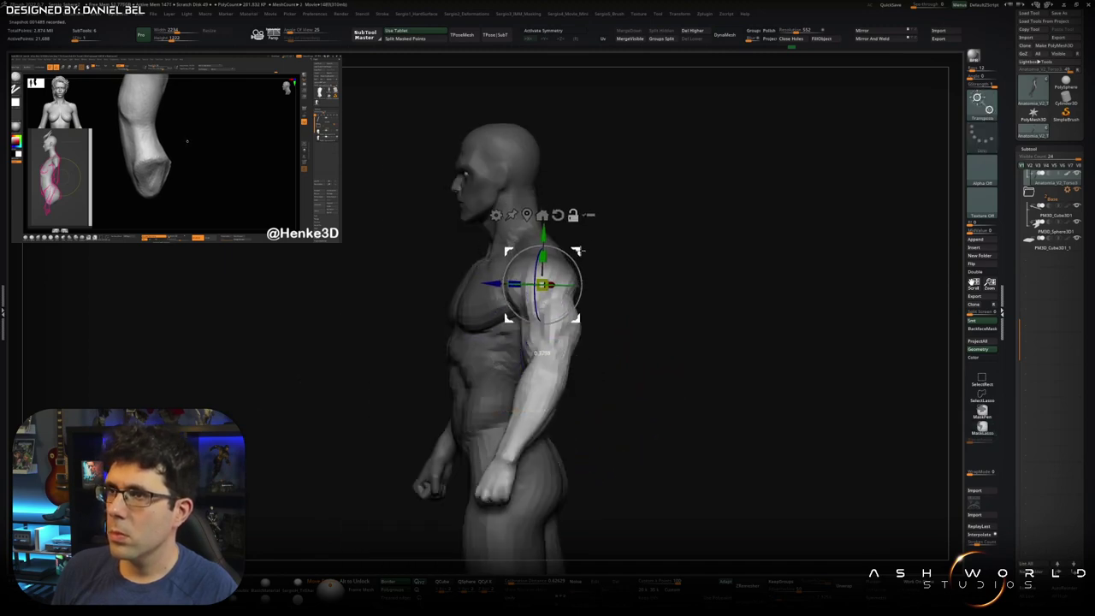
shift+drag(570, 249, 557, 278)
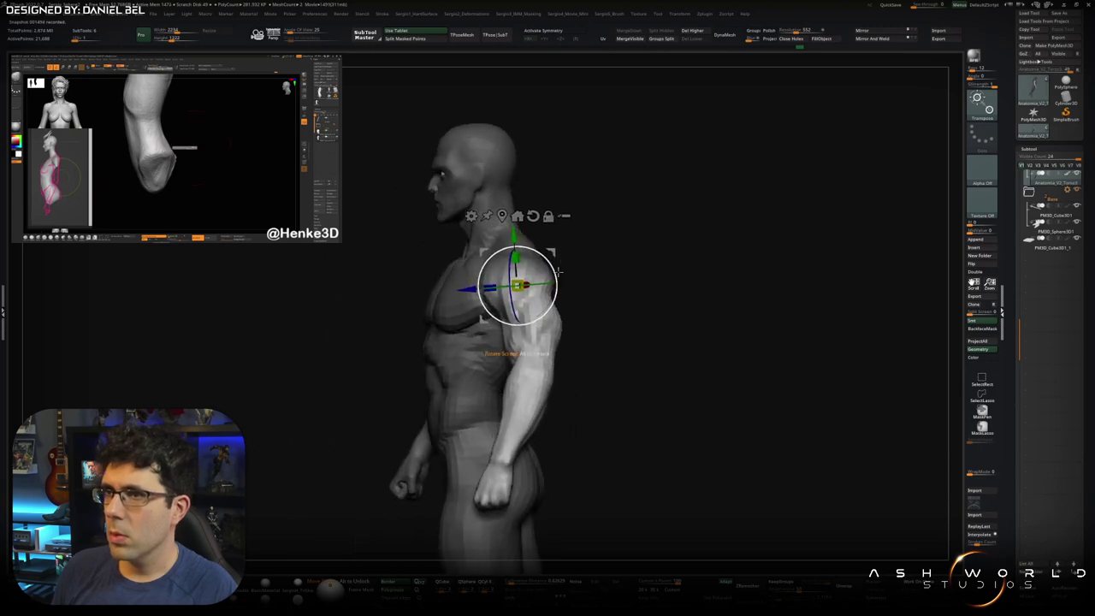
mouse_move(552, 342)
mouse_down()
mouse_move(573, 345)
mouse_move(563, 299)
mouse_move(499, 328)
mouse_move(484, 358)
mouse_move(503, 352)
mouse_up()
Step: Mask the shoulder and back, then rotate the forearm and fist slightly at the elbow
key(ctrl)
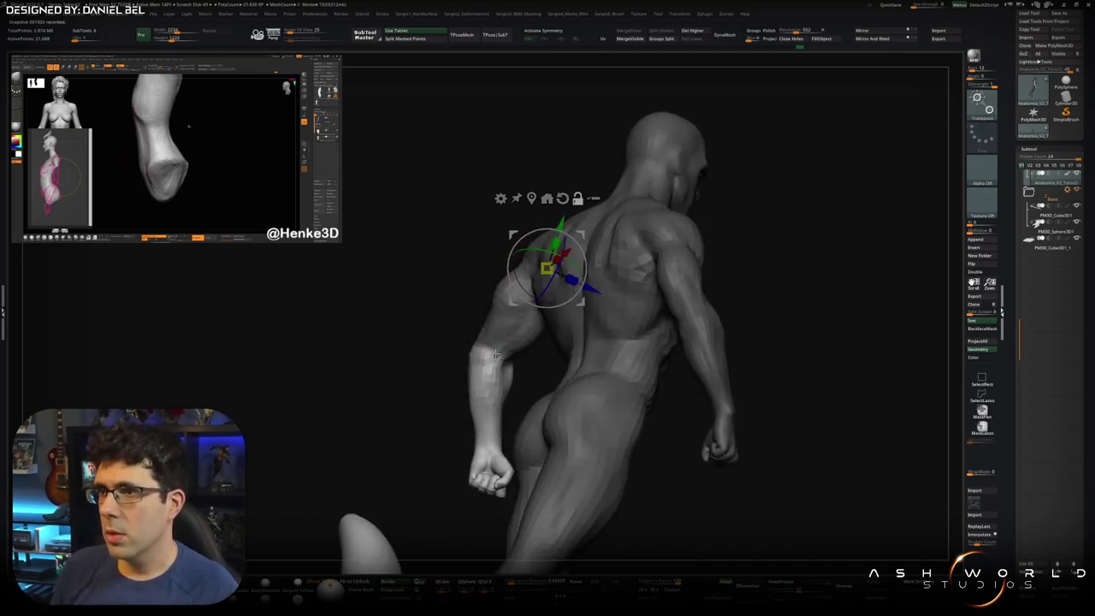
alt+click(505, 355)
mouse_move(537, 351)
mouse_down()
mouse_move(541, 342)
mouse_move(616, 371)
mouse_move(647, 340)
mouse_move(582, 321)
mouse_move(601, 362)
mouse_up()
key(q)
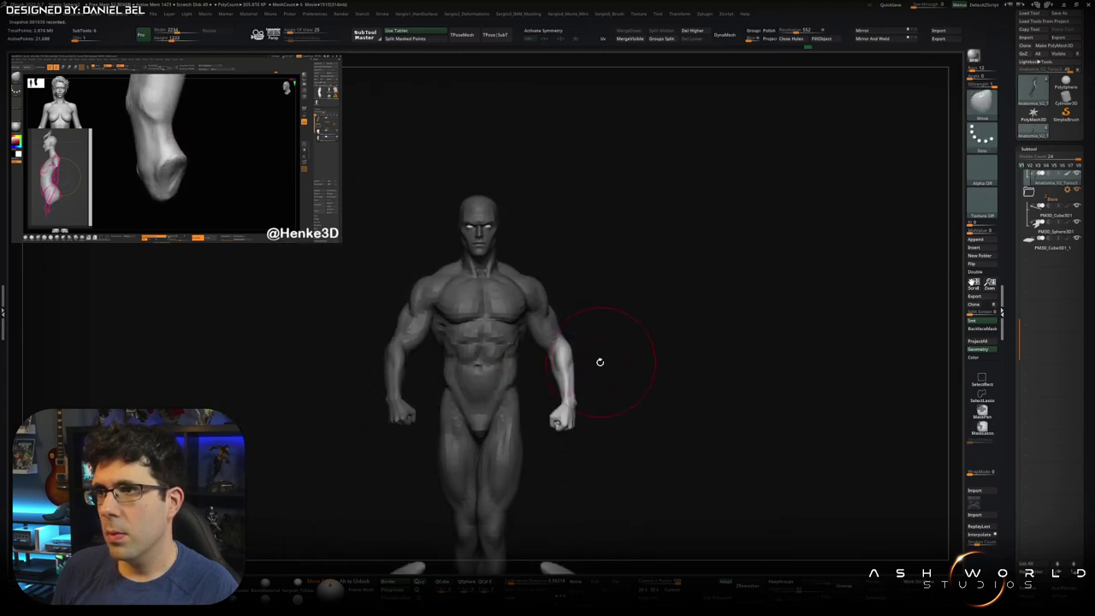
scroll(463, 336, up, 3)
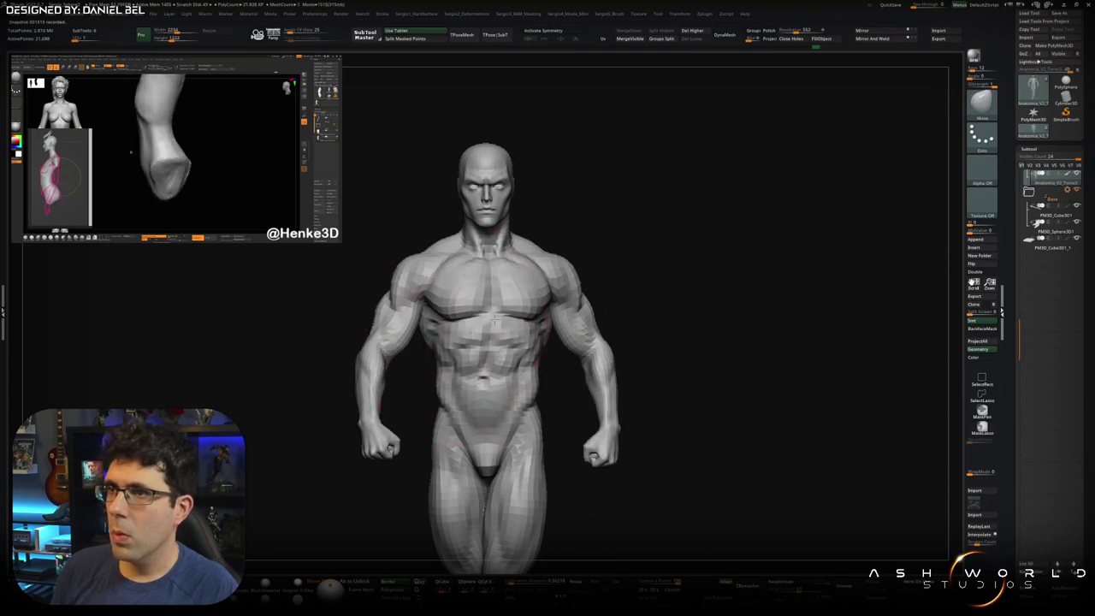
mouse_move(502, 421)
right_down()
mouse_move(536, 466)
mouse_move(498, 465)
right_up()
key(b)
key(m)
key(t)
right_drag(476, 523, 481, 449)
drag(470, 440, 458, 435)
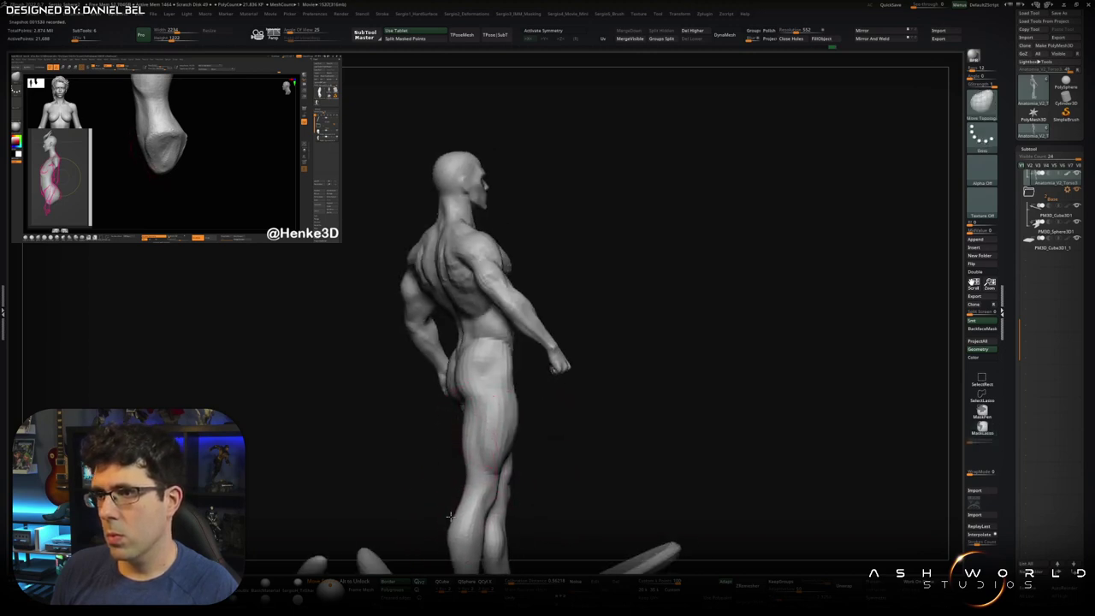
mouse_move(451, 520)
right_down()
mouse_move(476, 518)
mouse_move(476, 466)
right_up()
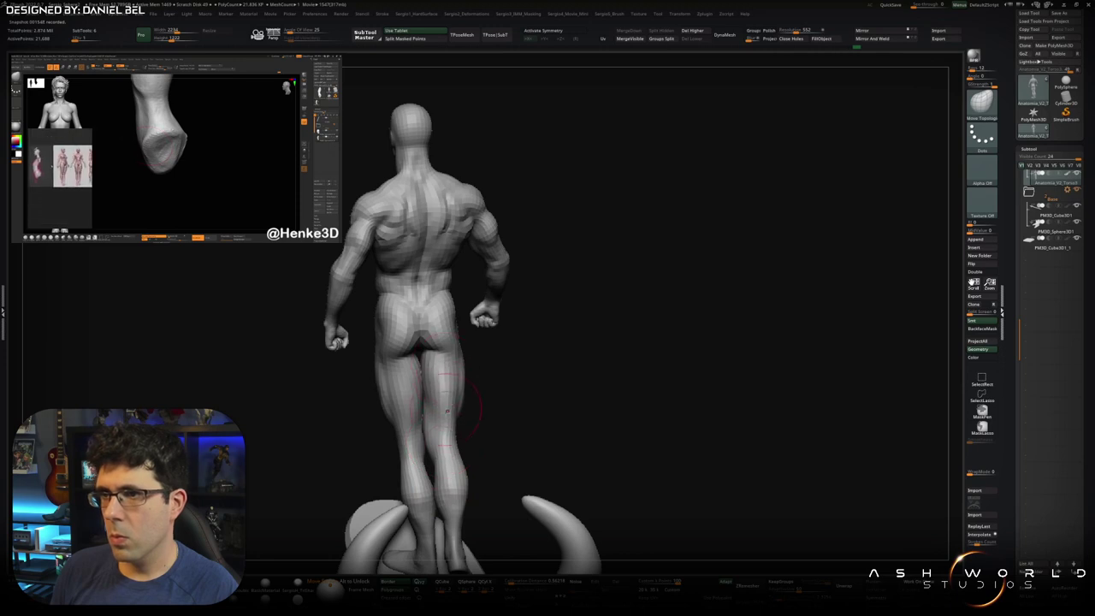
mouse_move(447, 384)
right_down()
mouse_move(461, 389)
mouse_move(436, 359)
right_up()
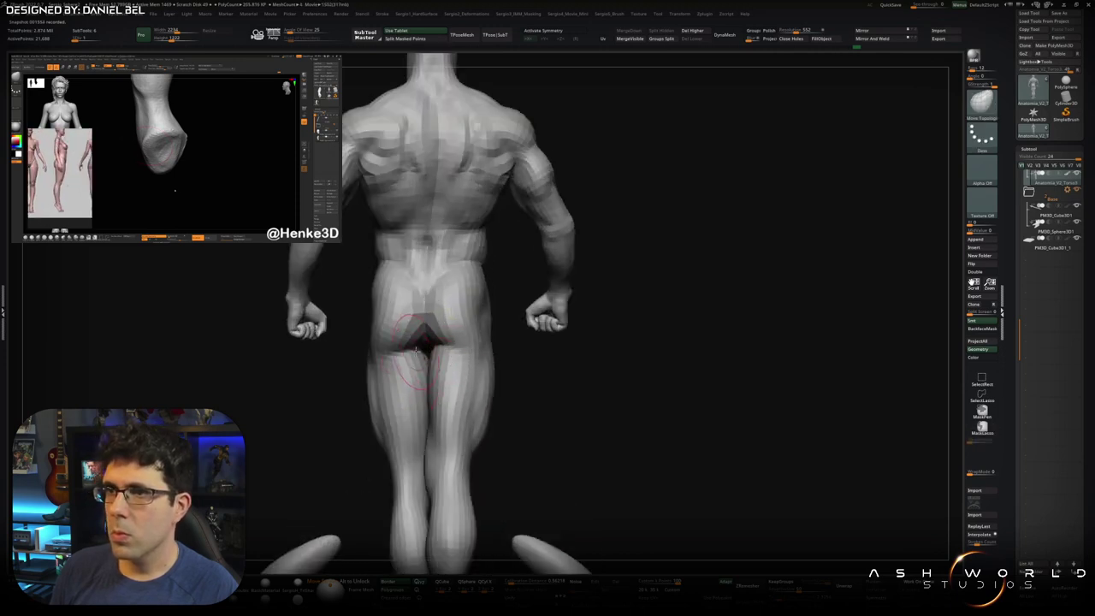
alt+click(425, 350)
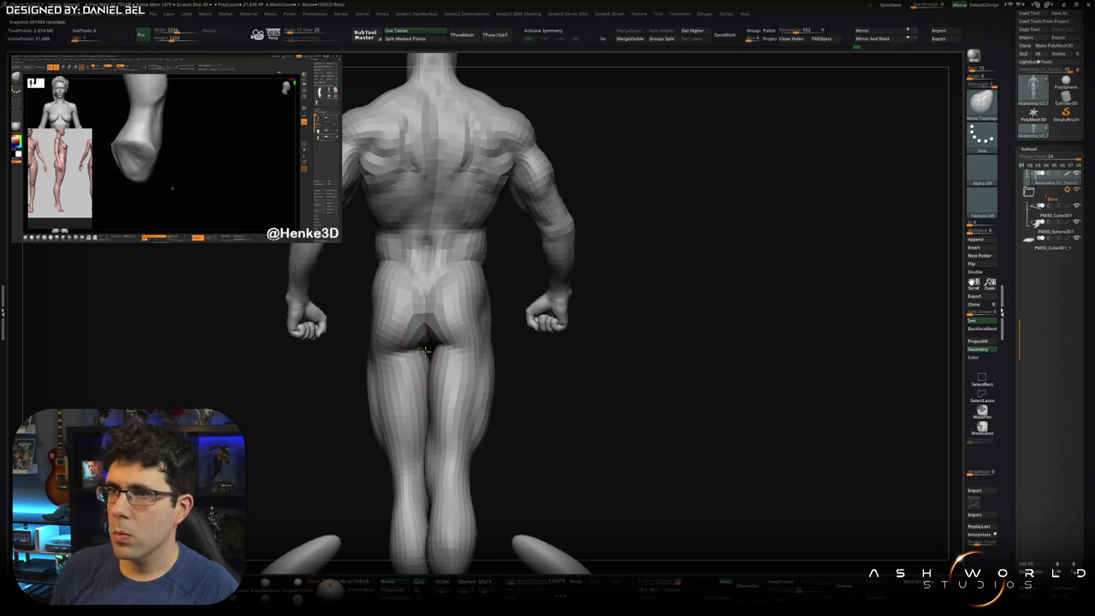
ctrl+right_drag(426, 351, 444, 343)
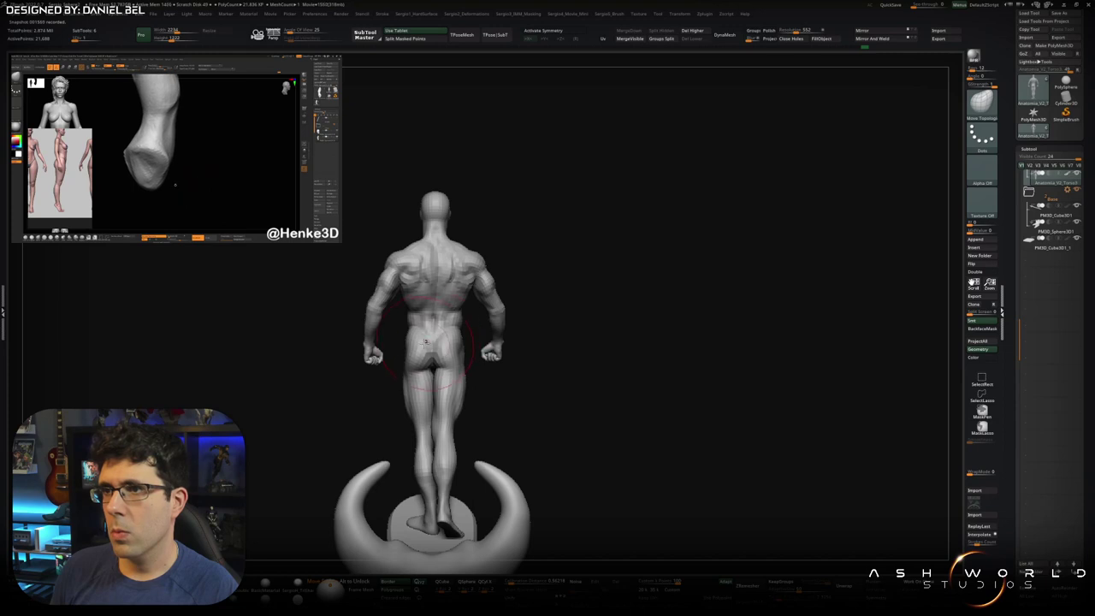
right_drag(455, 310, 429, 281)
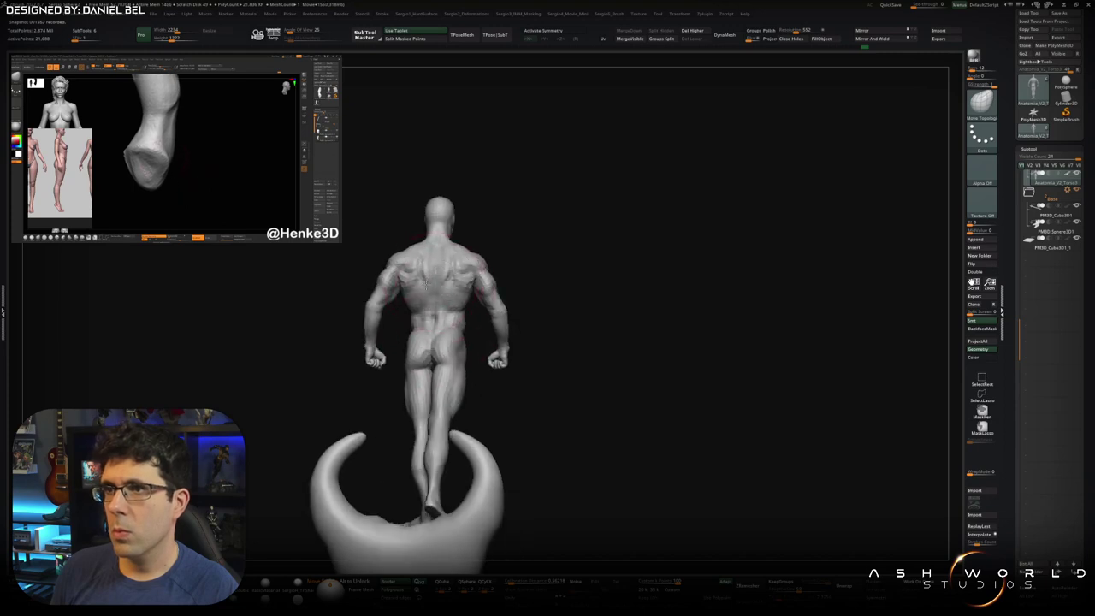
mouse_move(475, 312)
right_down()
mouse_move(488, 307)
mouse_move(476, 303)
right_up()
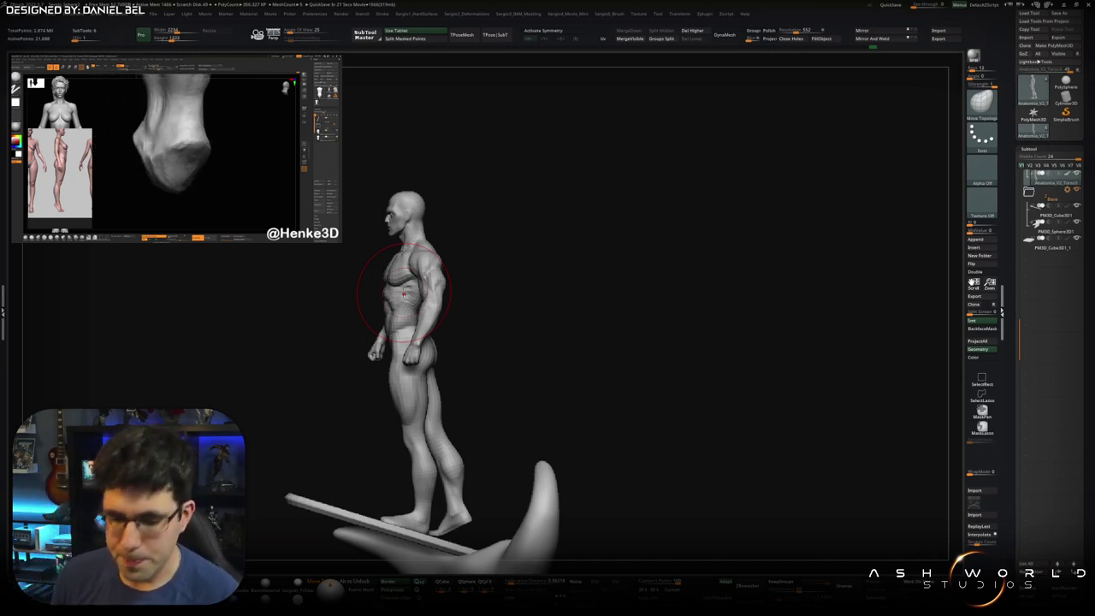
Step: Turn the figure front-on and reshape the pelvis and hips with brush strokes
mouse_move(559, 289)
mouse_down()
mouse_move(428, 389)
mouse_move(433, 414)
mouse_up()
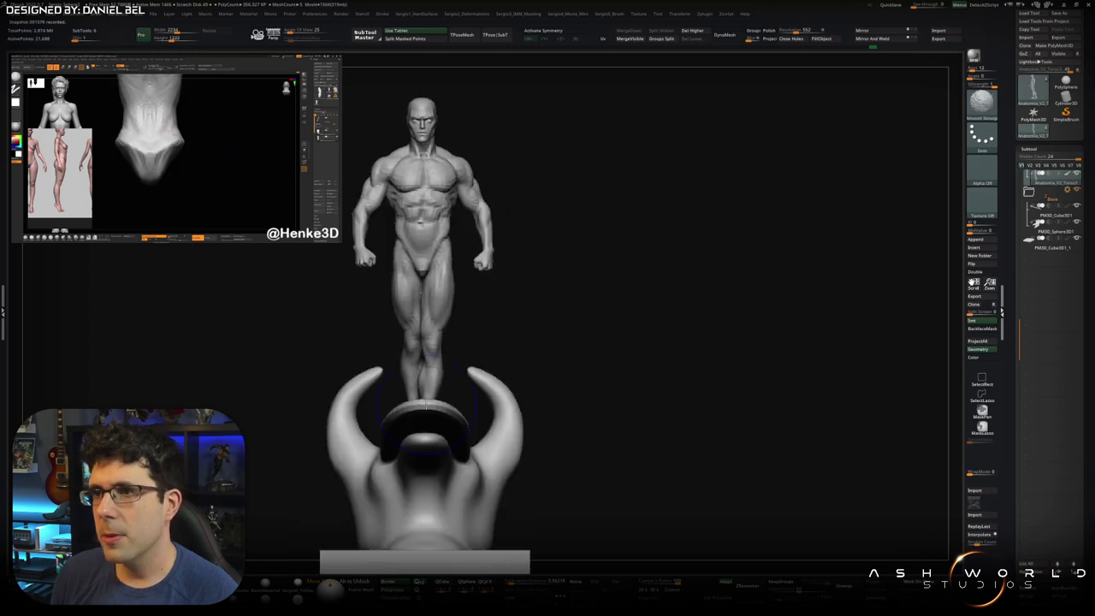
click(425, 291)
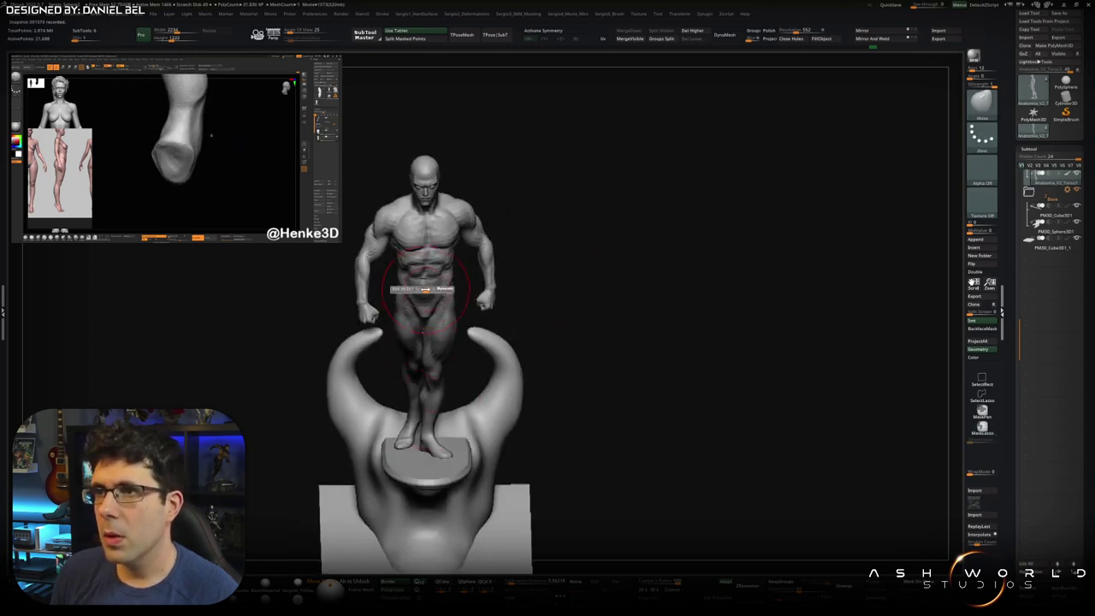
drag(423, 292, 419, 261)
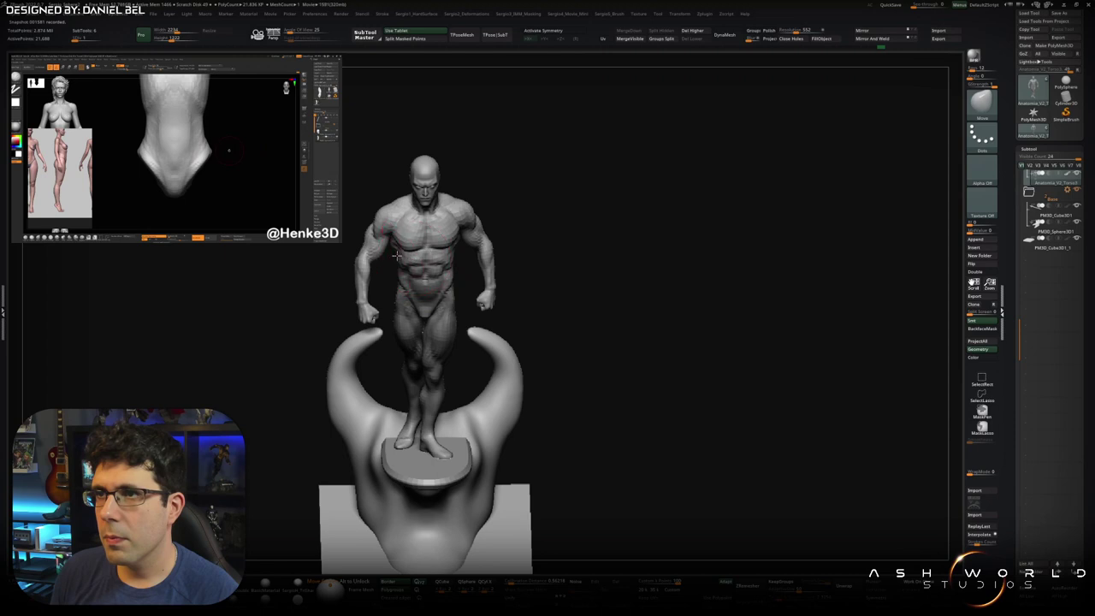
right_drag(454, 251, 394, 257)
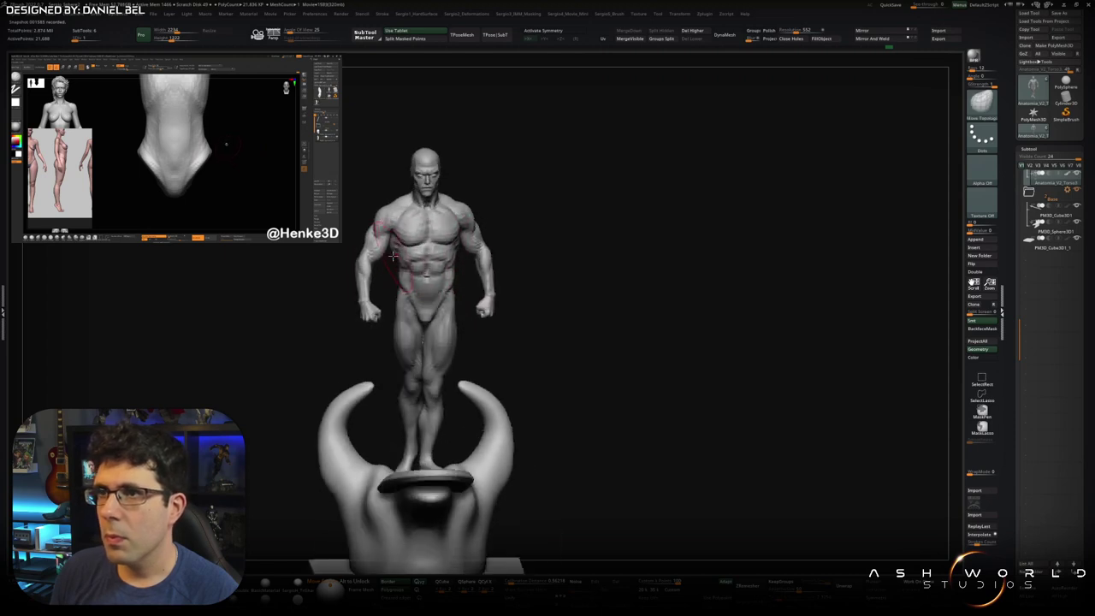
mouse_move(438, 281)
right_down()
mouse_move(455, 268)
mouse_move(414, 374)
right_up()
key(w)
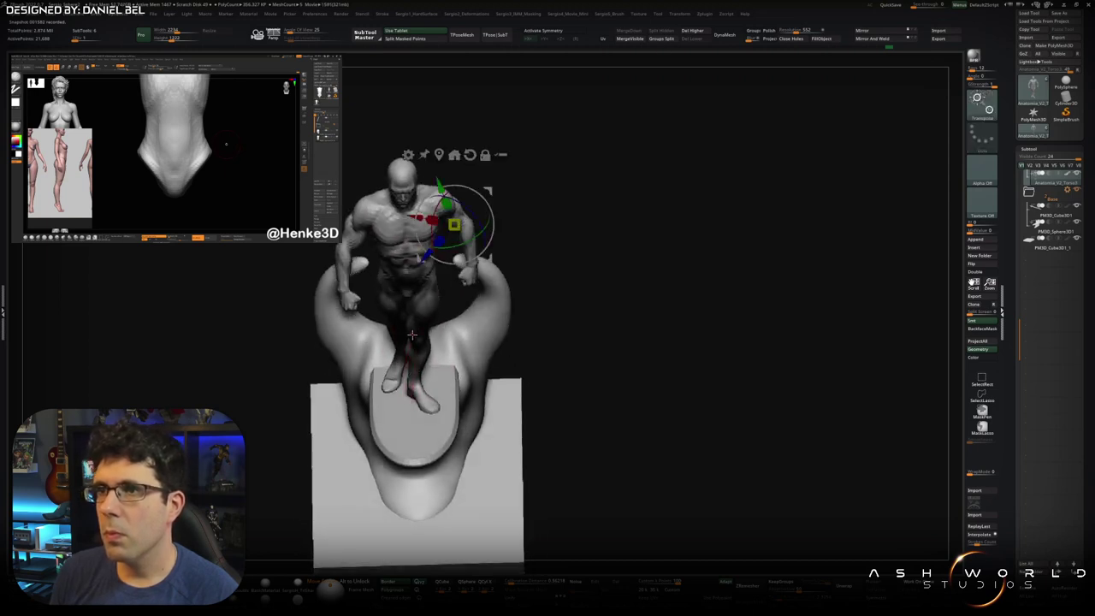
shift+right_drag(415, 291, 436, 256)
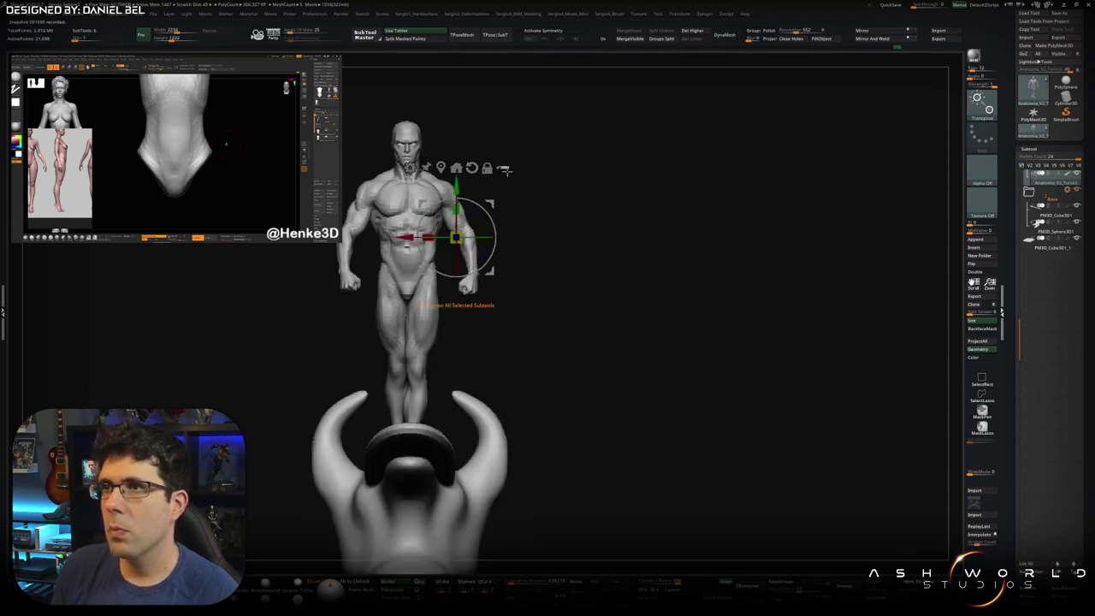
ctrl+shift+drag(476, 136, 426, 179)
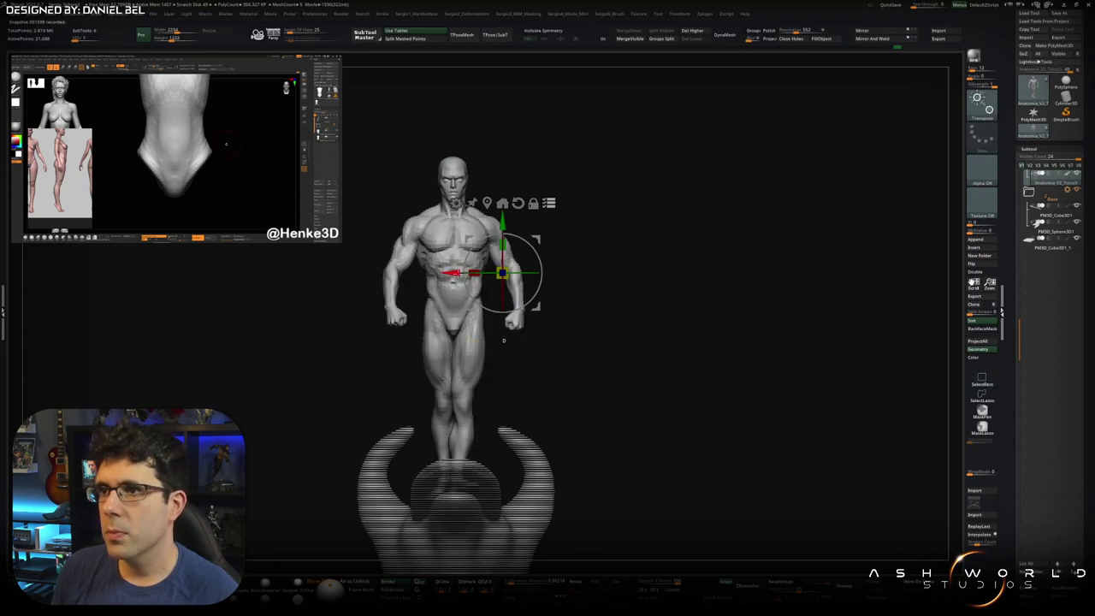
mouse_move(503, 341)
right_down()
mouse_move(453, 346)
mouse_move(475, 305)
right_up()
key(q)
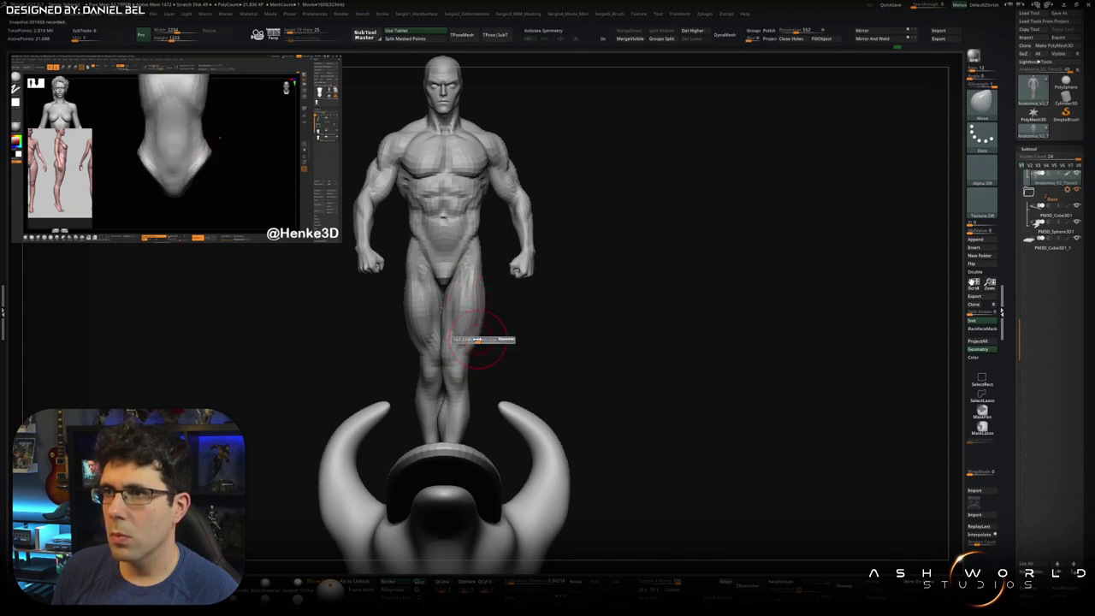
key(s)
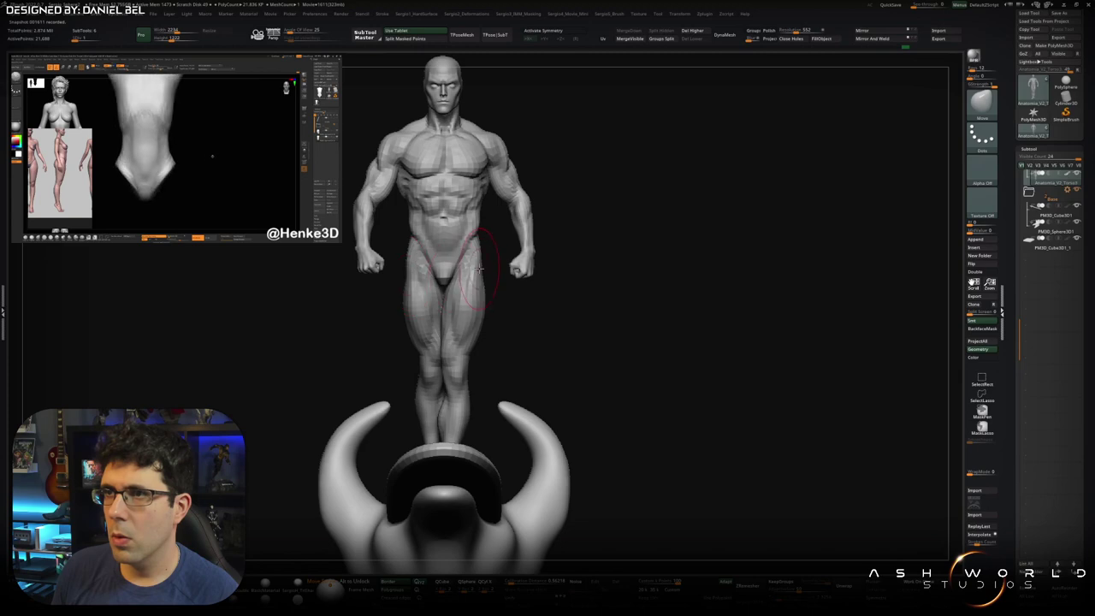
right_drag(440, 281, 478, 272)
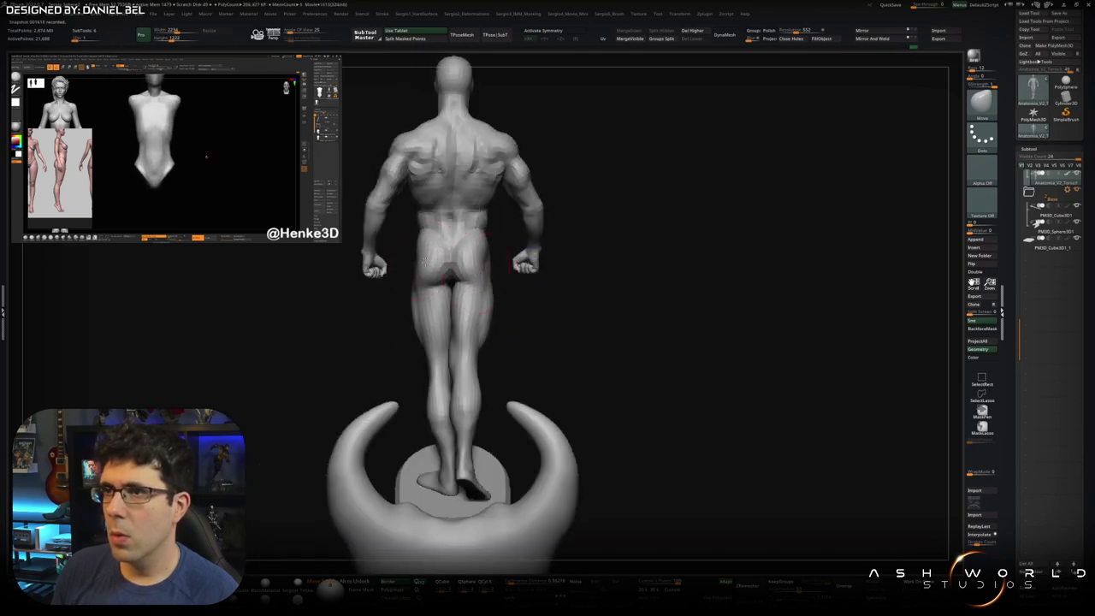
key(shift+f)
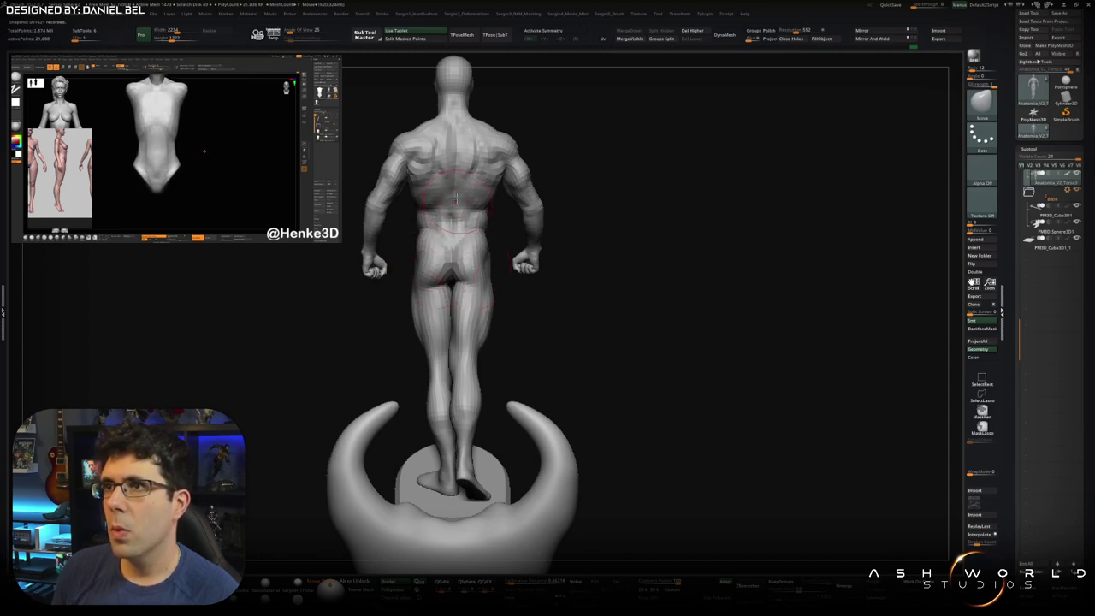
key(shift+f)
mouse_move(459, 202)
mouse_down()
mouse_move(397, 221)
mouse_move(433, 219)
mouse_move(474, 266)
mouse_move(373, 255)
mouse_up()
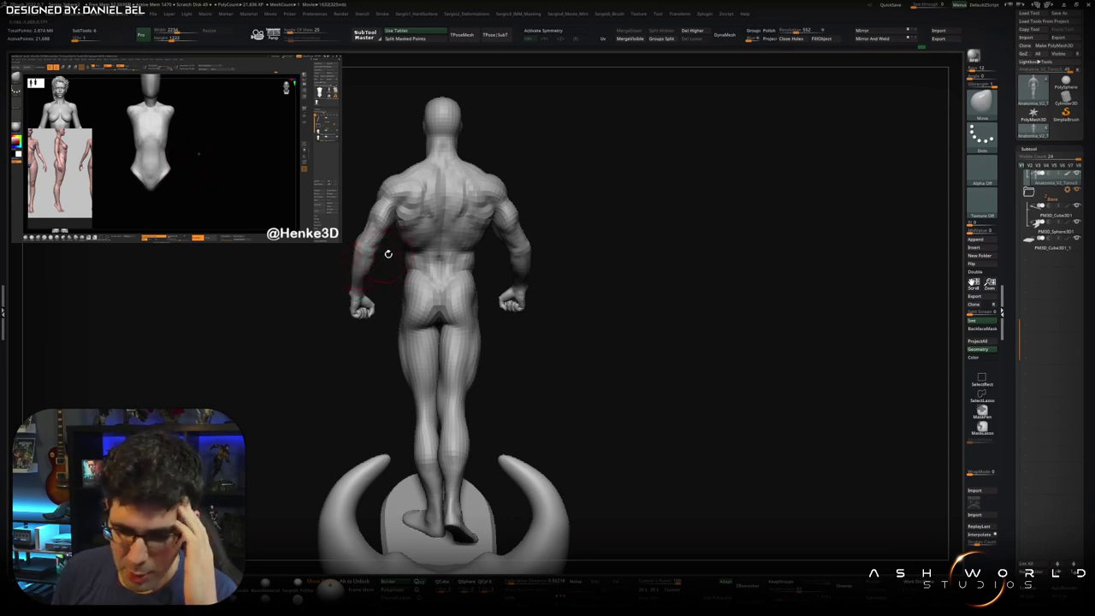
drag(534, 200, 568, 188)
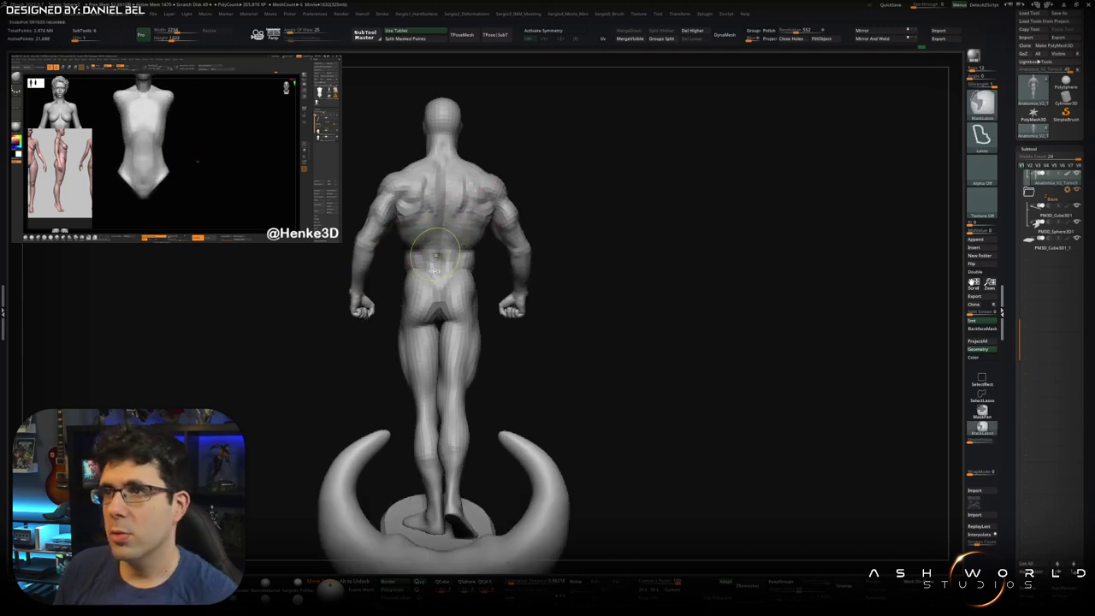
mouse_move(410, 299)
right_down()
mouse_move(389, 293)
mouse_move(484, 305)
mouse_move(438, 315)
mouse_move(475, 352)
mouse_move(454, 365)
right_up()
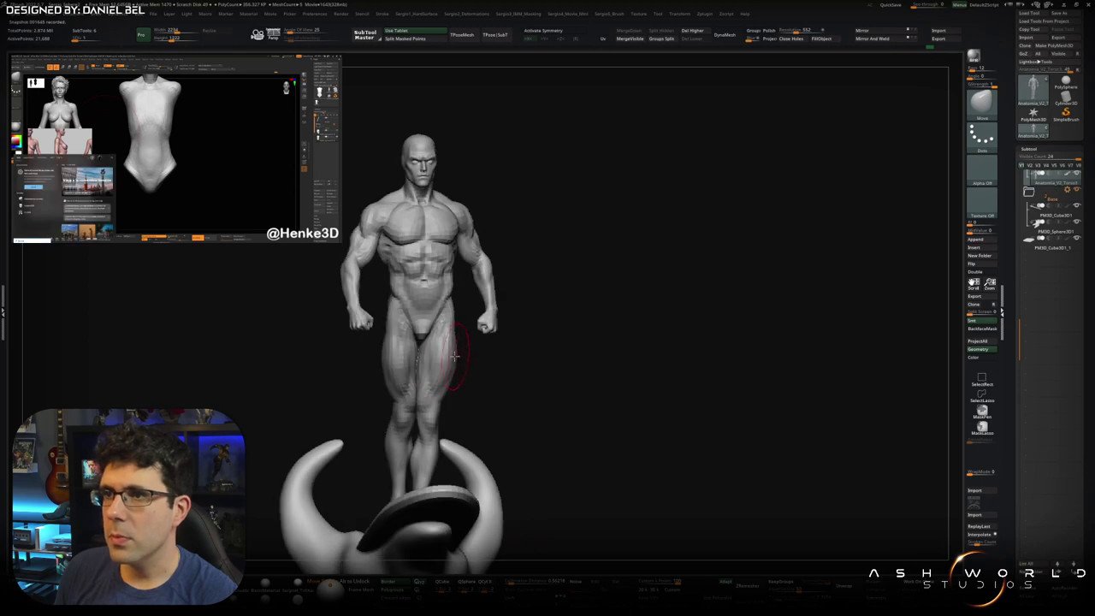
right_drag(434, 366, 387, 350)
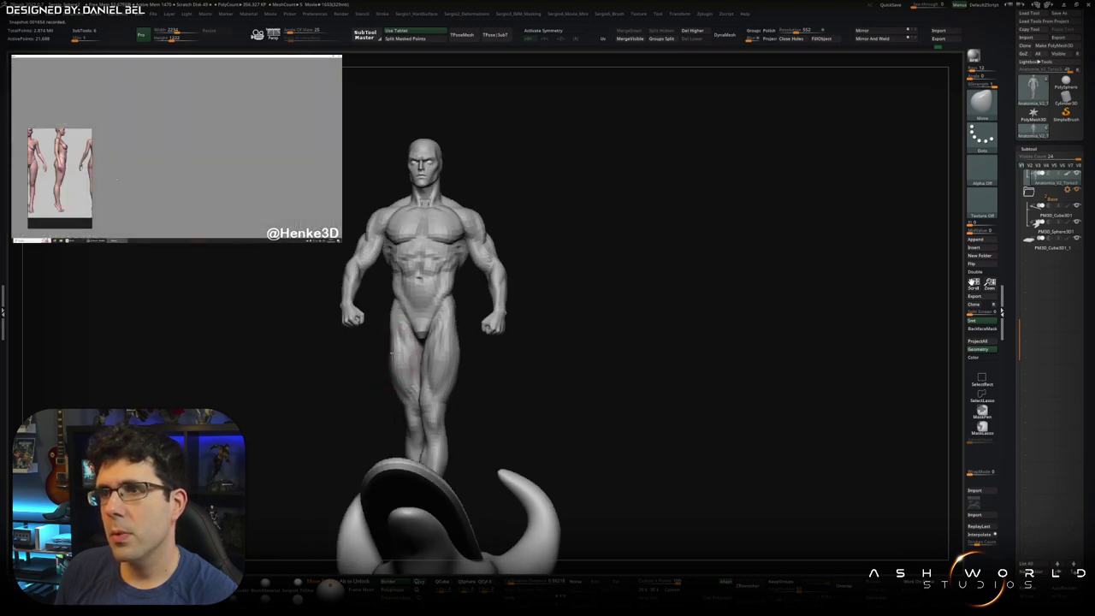
mouse_move(403, 358)
right_down()
mouse_move(457, 384)
mouse_move(376, 448)
mouse_move(402, 428)
right_up()
Step: Hide the board and wave base, isolate one foot, then mask it and clear the mask
ctrl+shift+click(402, 342)
alt+right_drag(402, 342, 433, 454)
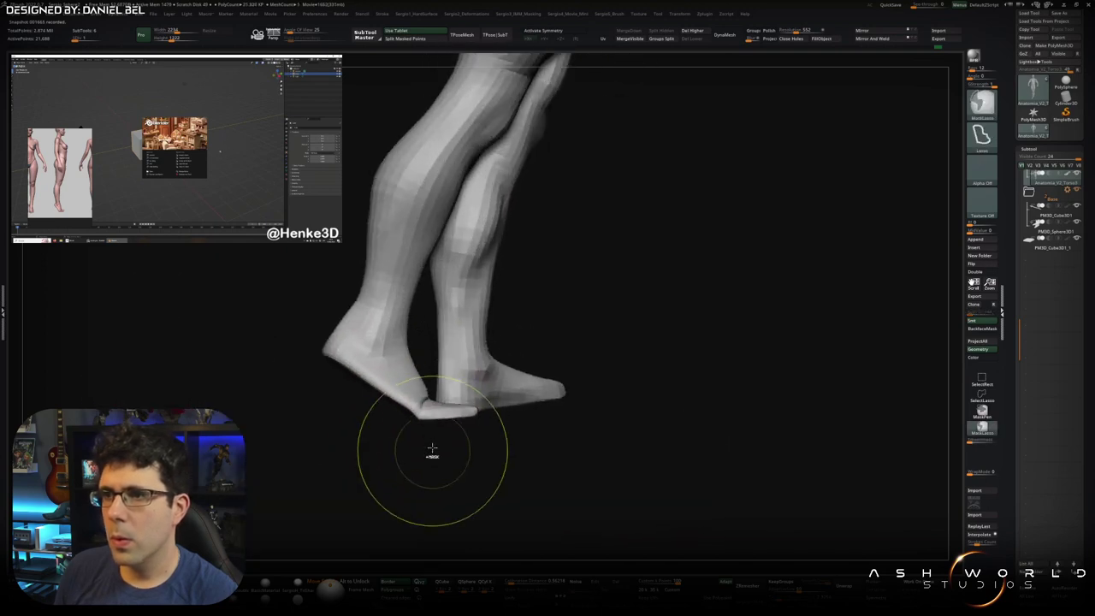
ctrl+shift+click(411, 398)
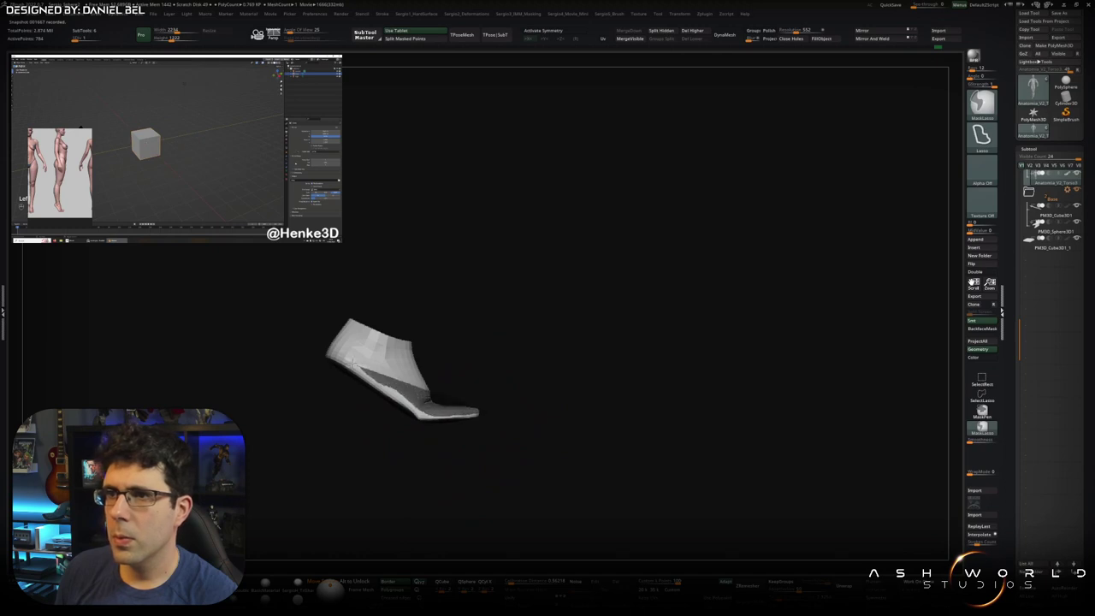
ctrl+drag(311, 349, 525, 440)
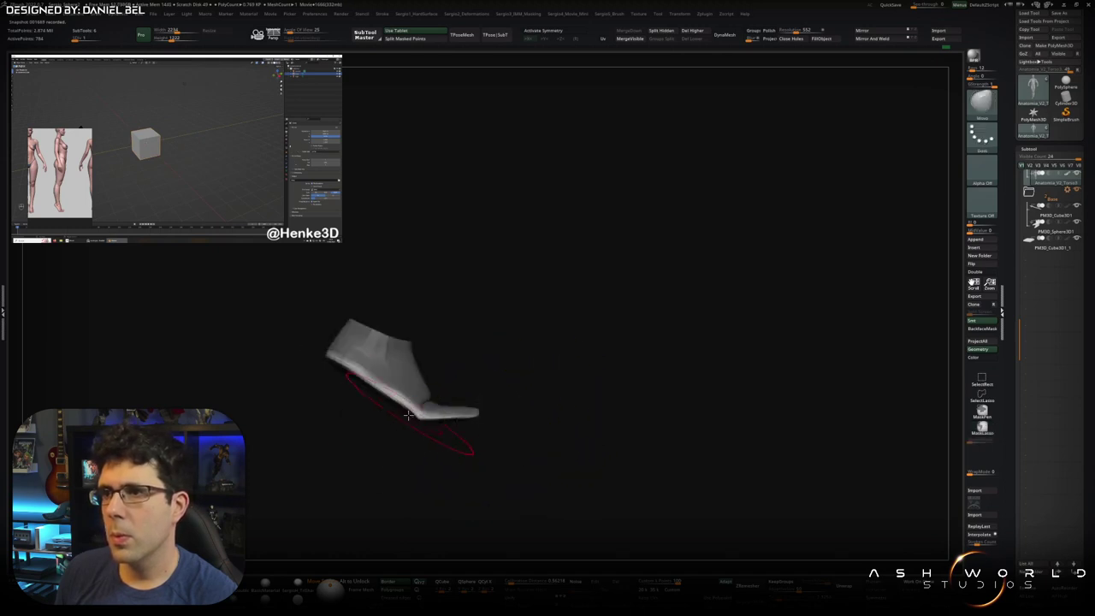
ctrl+click(410, 433)
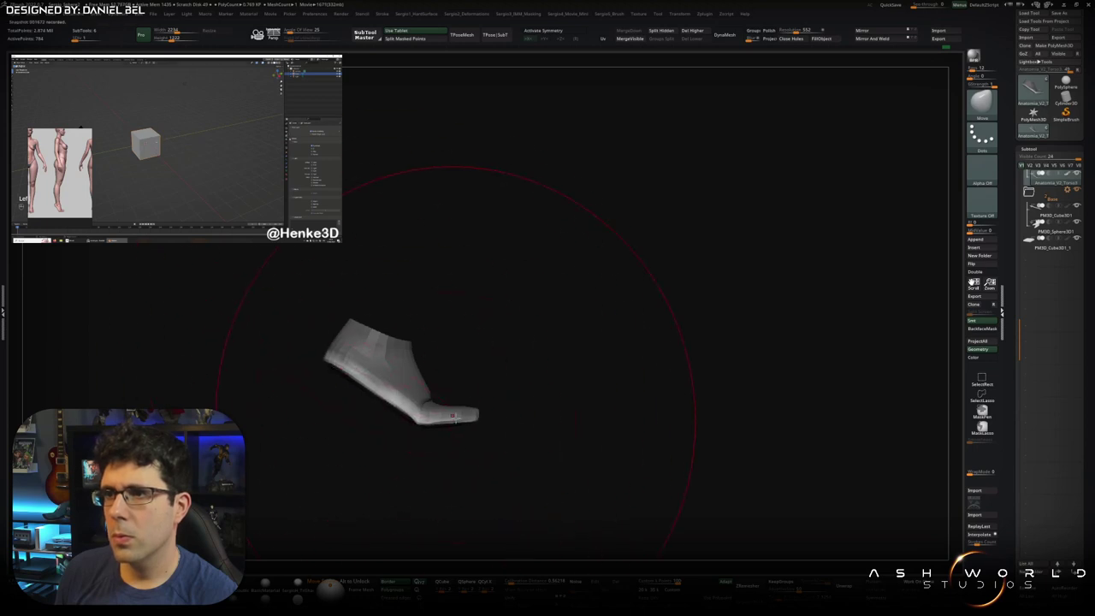
Step: Rotate the isolated foot to inspect its end, sole and top
right_drag(439, 425, 401, 442)
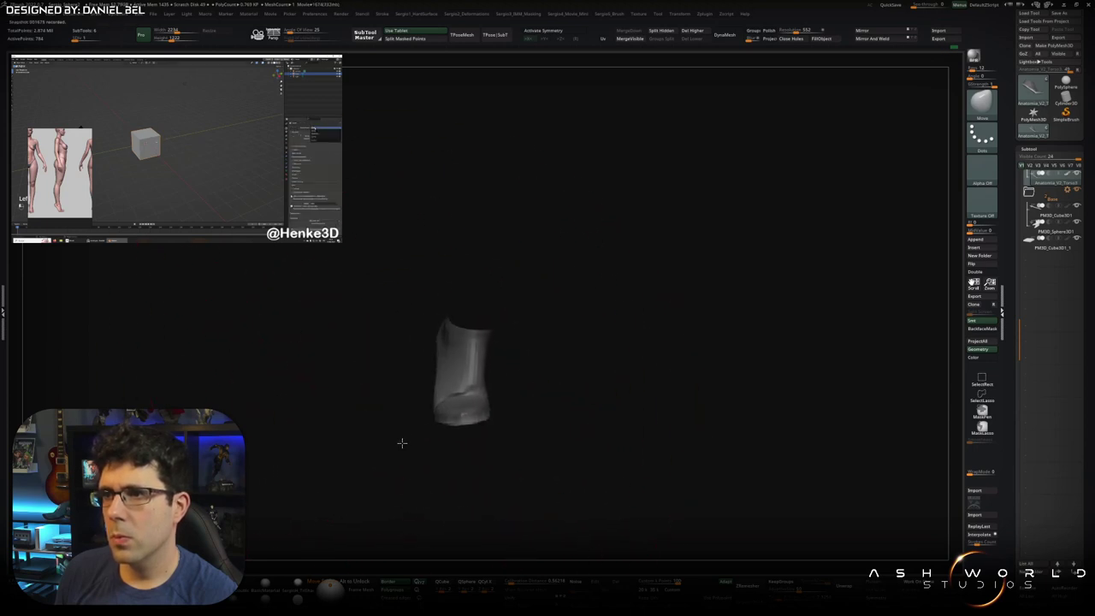
right_drag(507, 418, 502, 352)
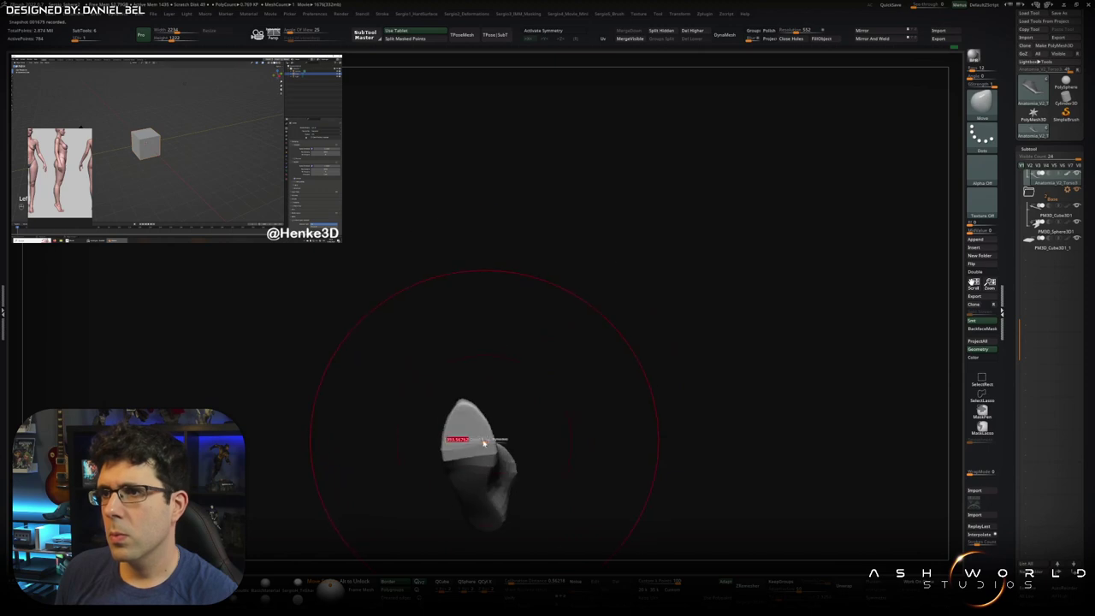
right_drag(486, 446, 477, 419)
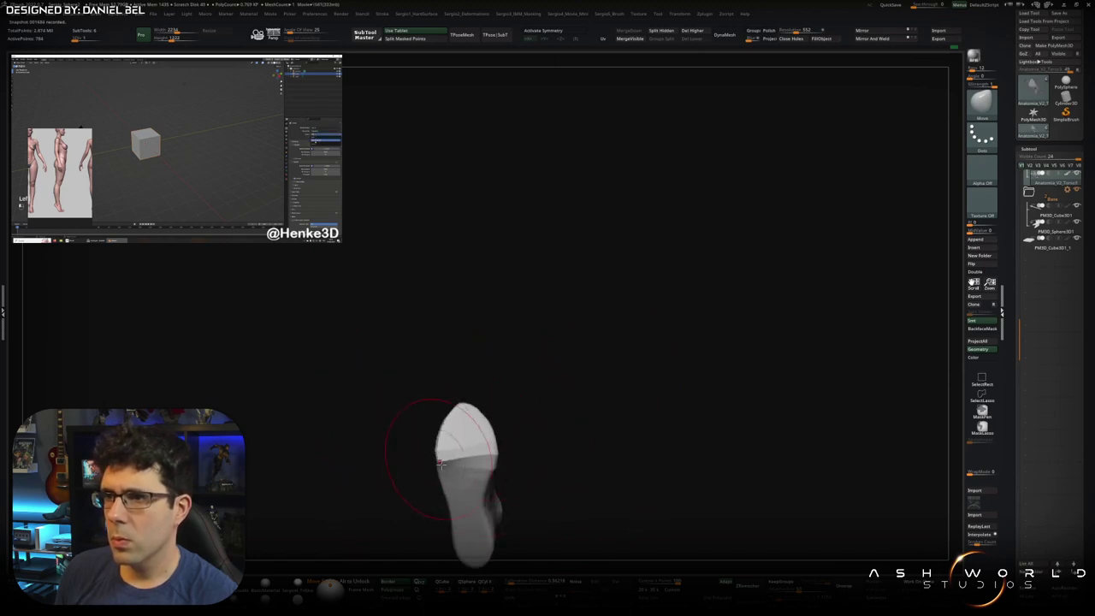
mouse_move(445, 487)
alt+right_down()
mouse_move(436, 374)
mouse_move(462, 333)
mouse_move(488, 330)
alt+right_up()
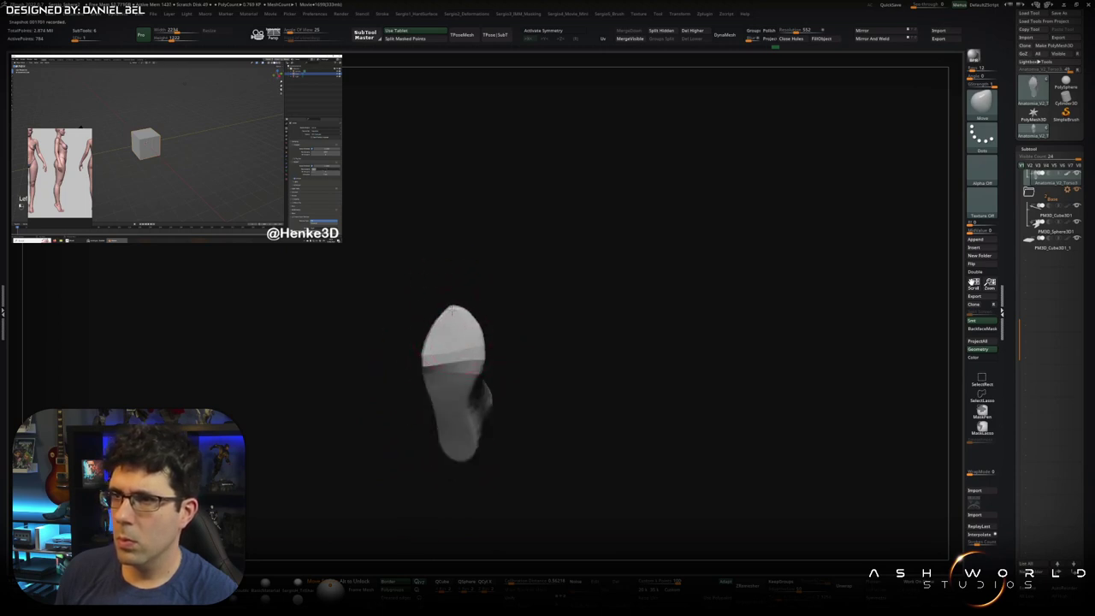
mouse_move(464, 337)
right_down()
mouse_move(457, 374)
mouse_move(443, 296)
mouse_move(440, 365)
right_up()
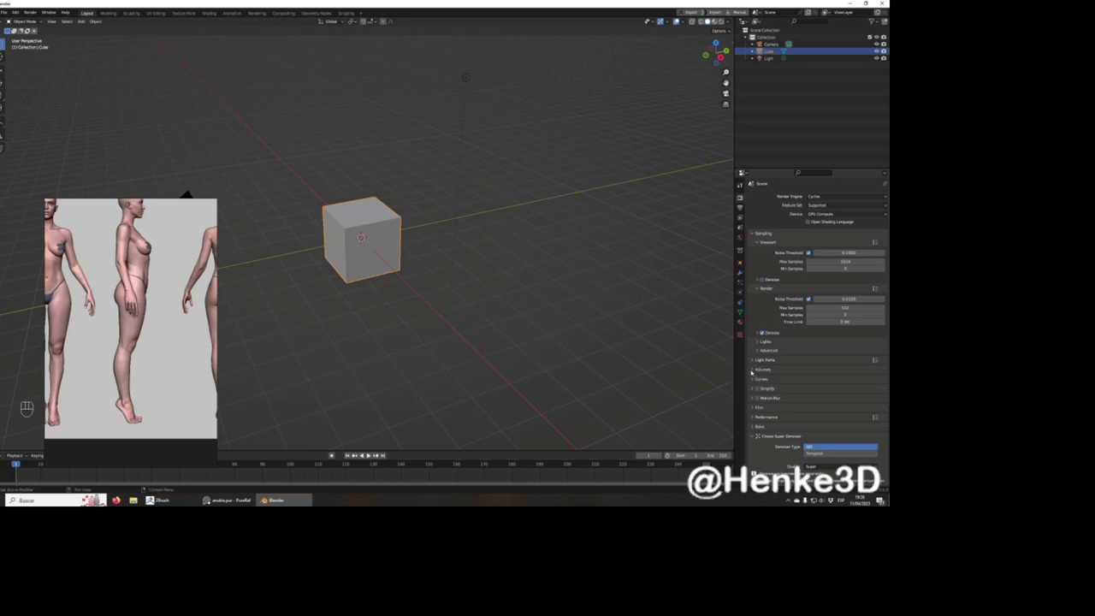
Step: Expand Performance in Render Properties and change the Tile Size from 2048 to 128
click(753, 417)
scroll(752, 372, down, 1)
scroll(751, 372, down, 2)
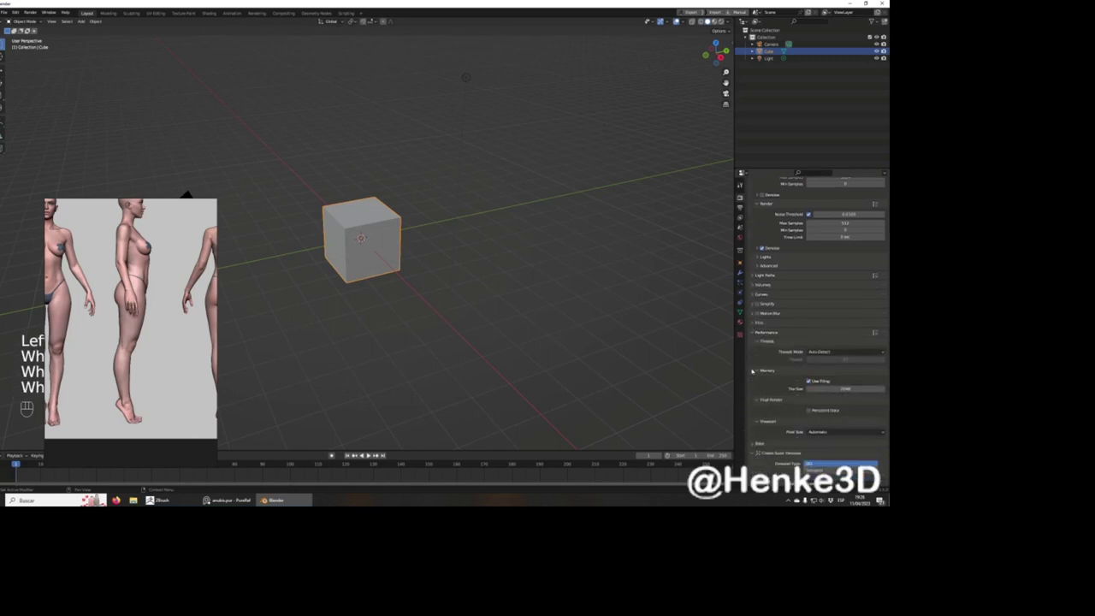
scroll(752, 371, down, 1)
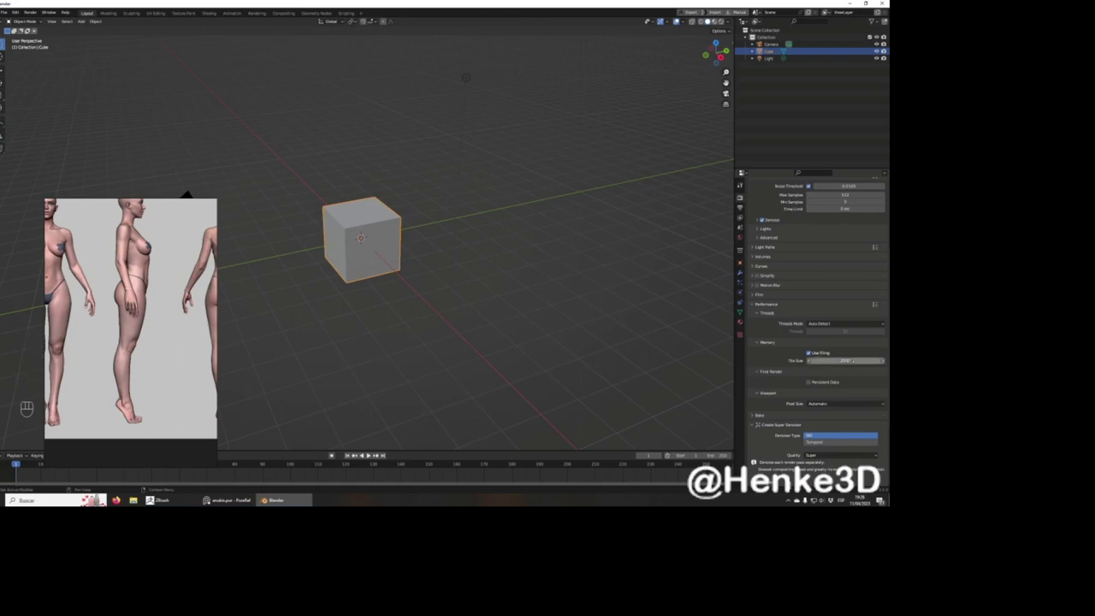
drag(853, 361, 847, 361)
click(847, 361)
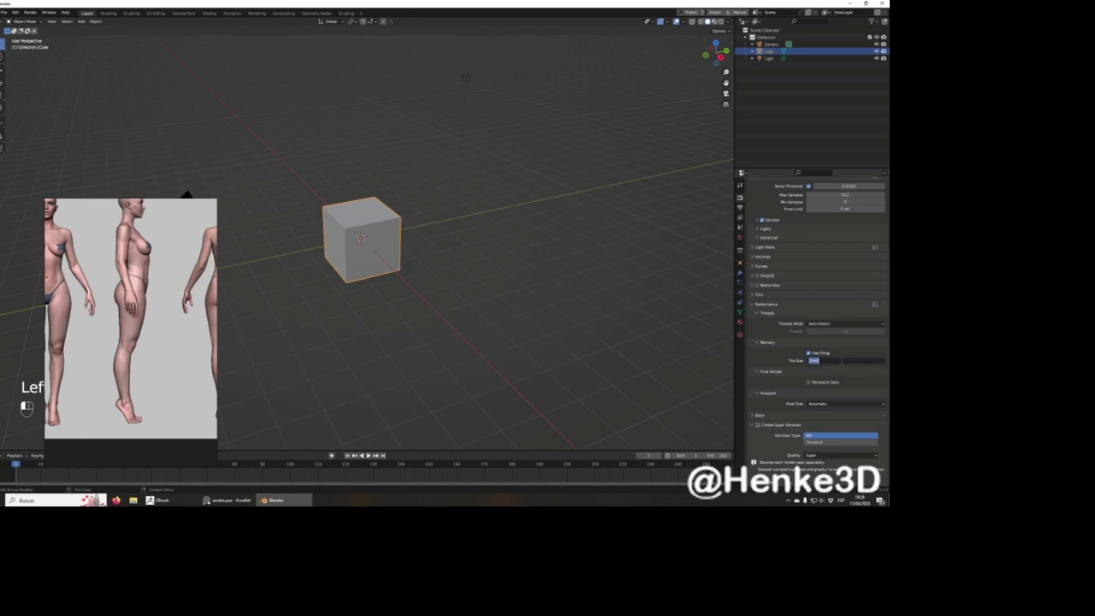
text(128)
key(Return)
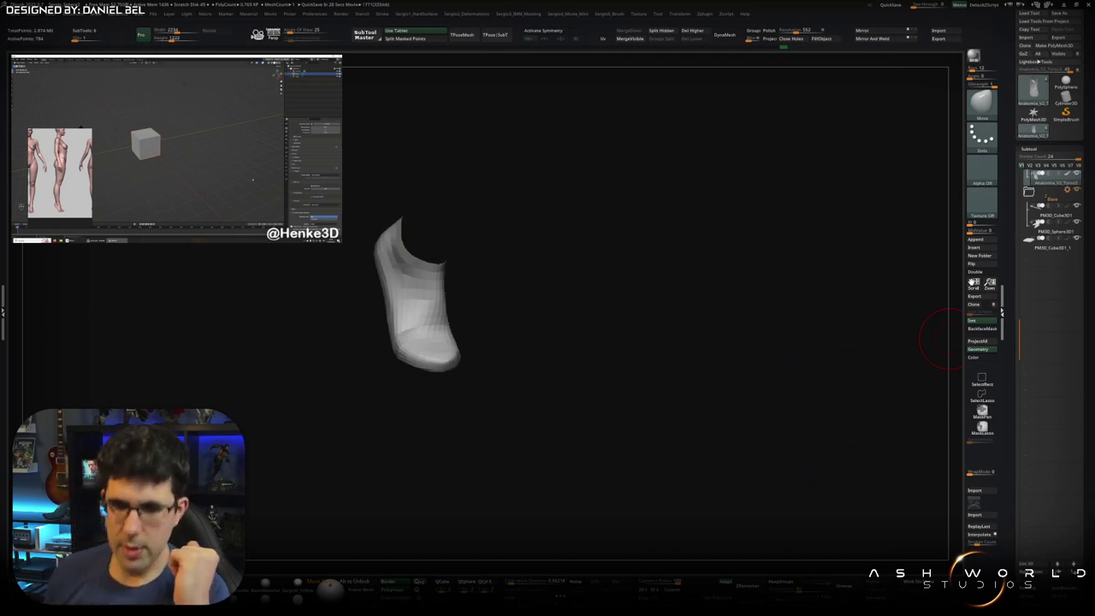
Step: Inspect the isolated foot piece from several angles, then turn off Solo to show the legs
mouse_move(523, 315)
mouse_down()
mouse_move(544, 317)
mouse_move(471, 349)
mouse_up()
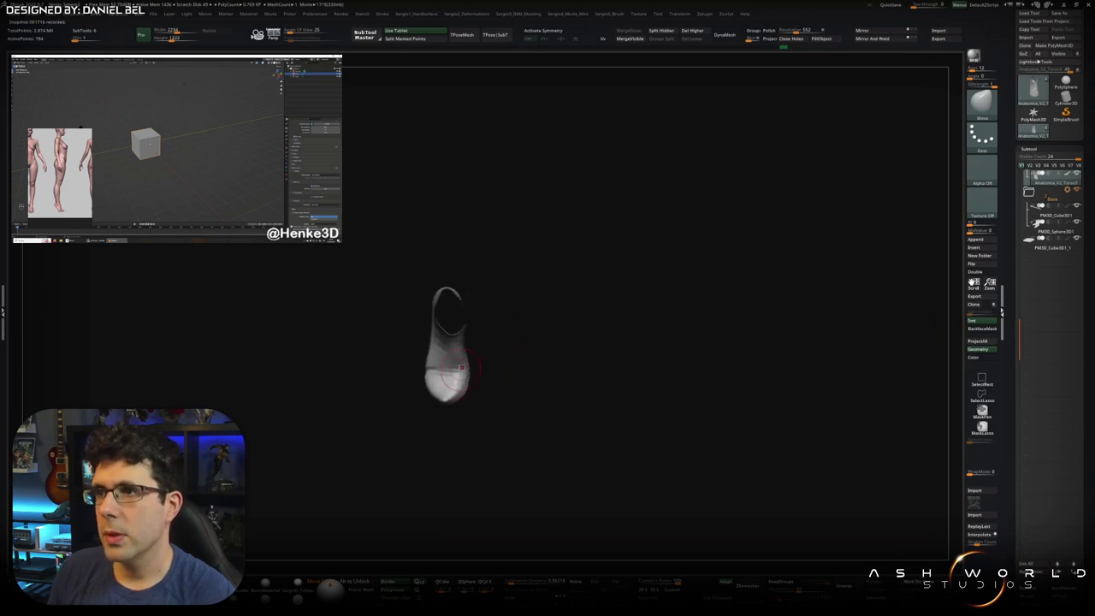
mouse_move(465, 383)
mouse_down()
mouse_move(431, 374)
mouse_move(465, 361)
mouse_move(480, 395)
mouse_move(521, 385)
mouse_move(496, 399)
mouse_move(525, 372)
mouse_up()
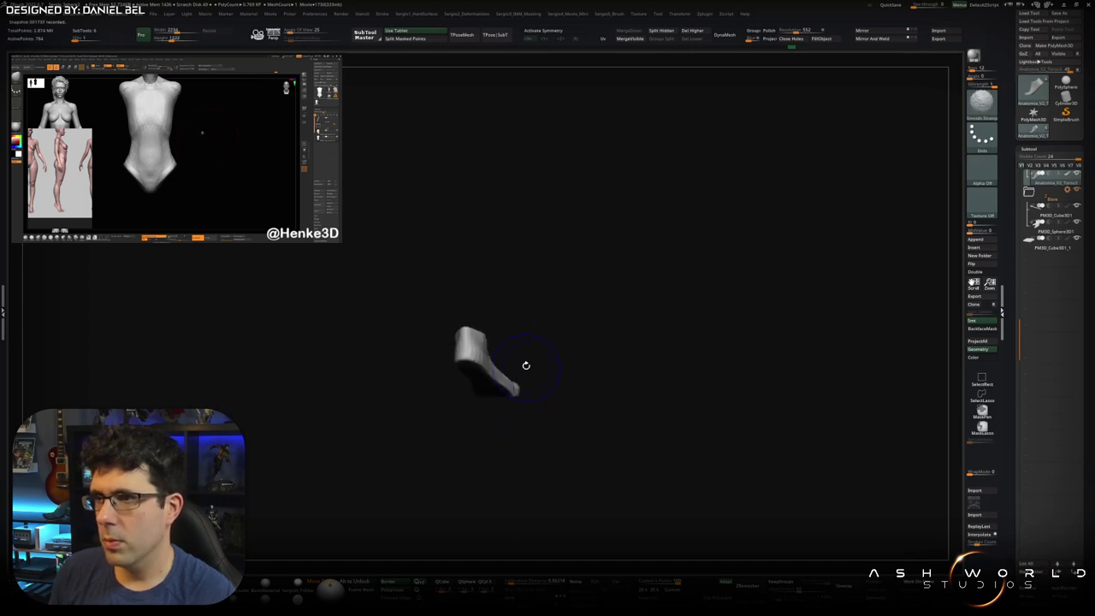
key(space)
mouse_move(478, 445)
mouse_down()
mouse_move(515, 395)
mouse_move(501, 388)
mouse_up()
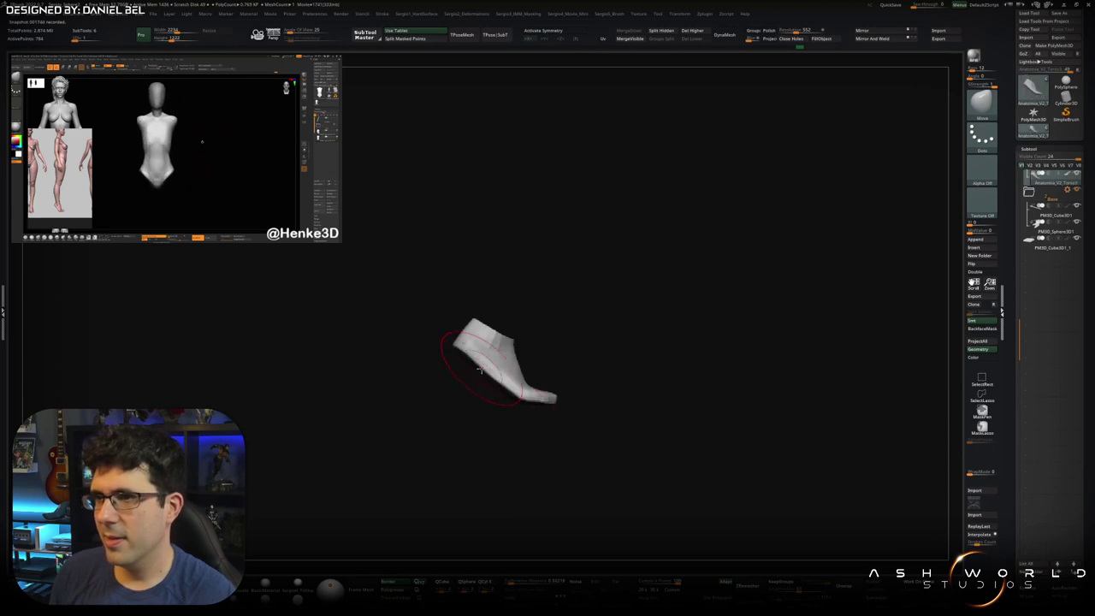
ctrl+shift+click(476, 366)
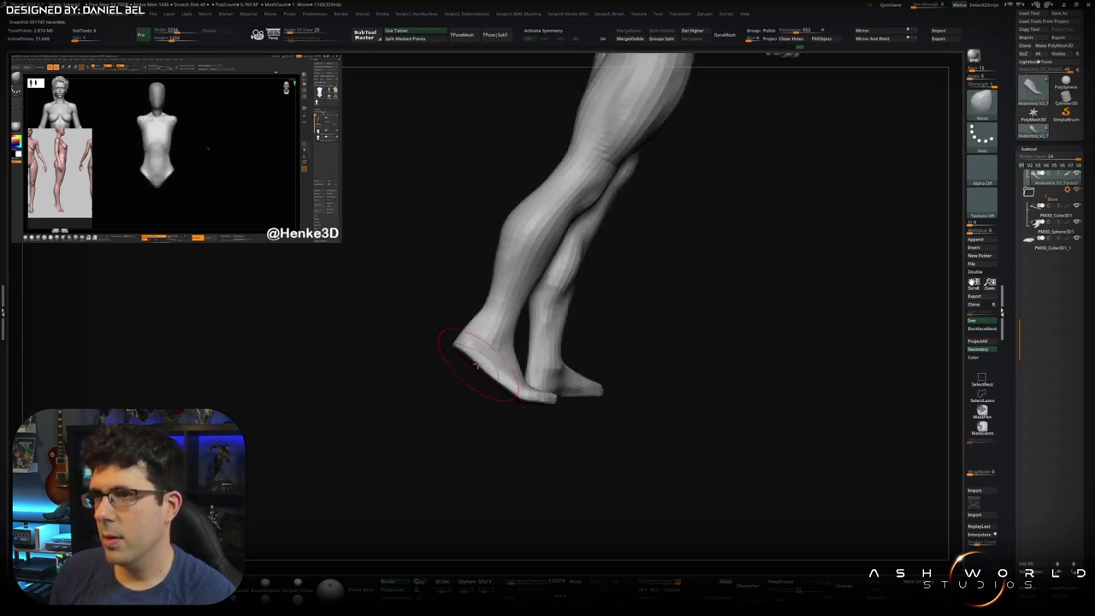
Step: Zoom in on the legs and feet and select the Move Topological brush
mouse_move(500, 383)
mouse_down()
mouse_move(507, 394)
mouse_move(499, 369)
mouse_move(512, 317)
mouse_up()
key(f)
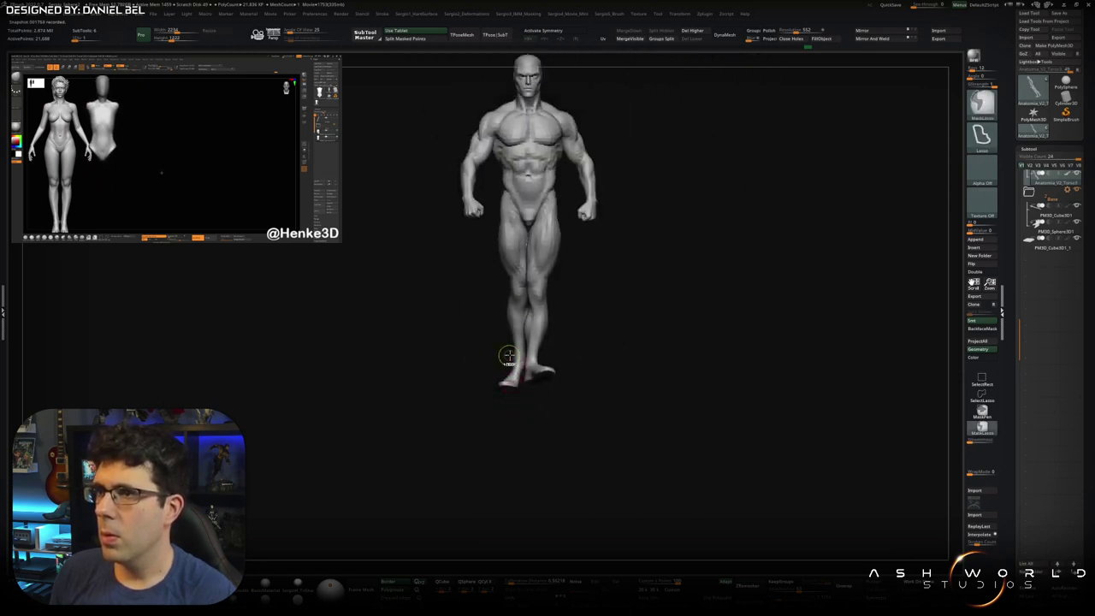
alt+drag(506, 371, 513, 415)
key(b)
key(m)
key(t)
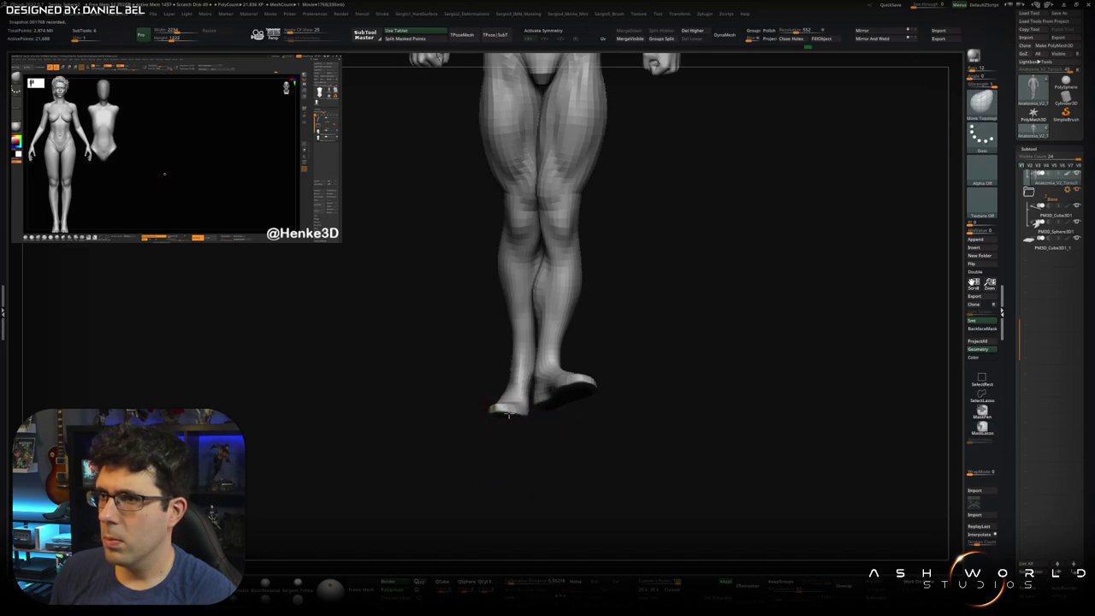
mouse_move(502, 414)
mouse_down()
mouse_move(503, 451)
mouse_move(502, 416)
mouse_move(514, 420)
mouse_up()
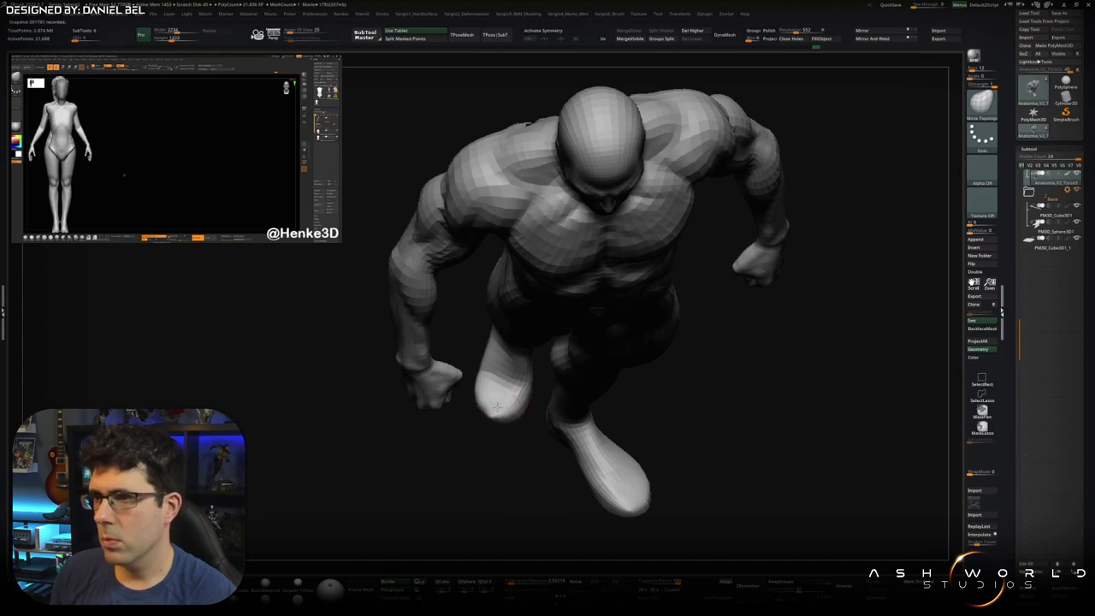
Step: Shift-smooth the surface of the left foot
key(shift)
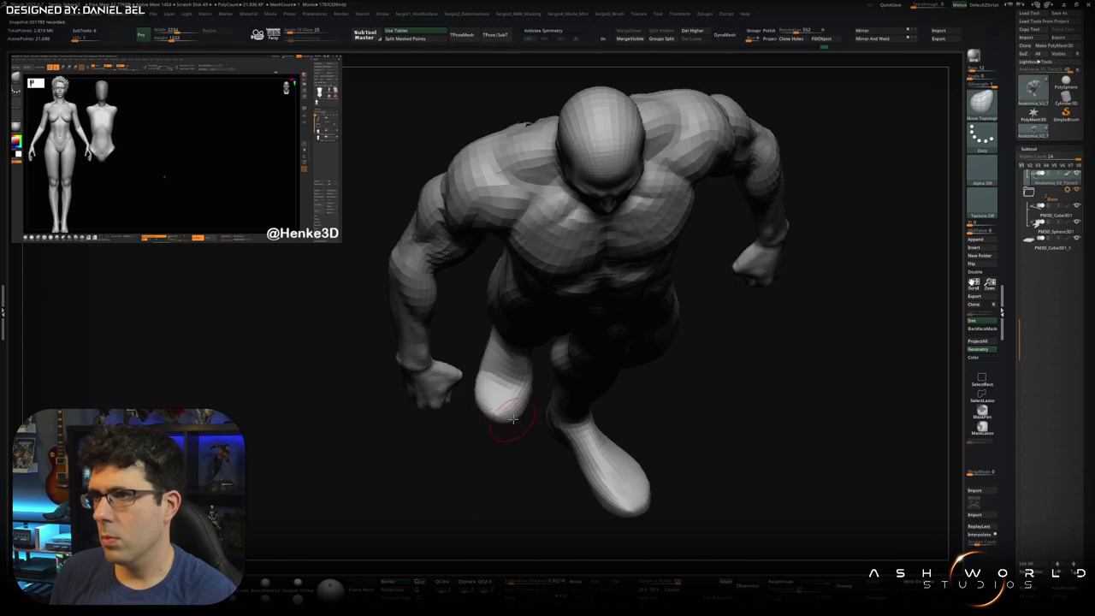
drag(503, 421, 502, 346)
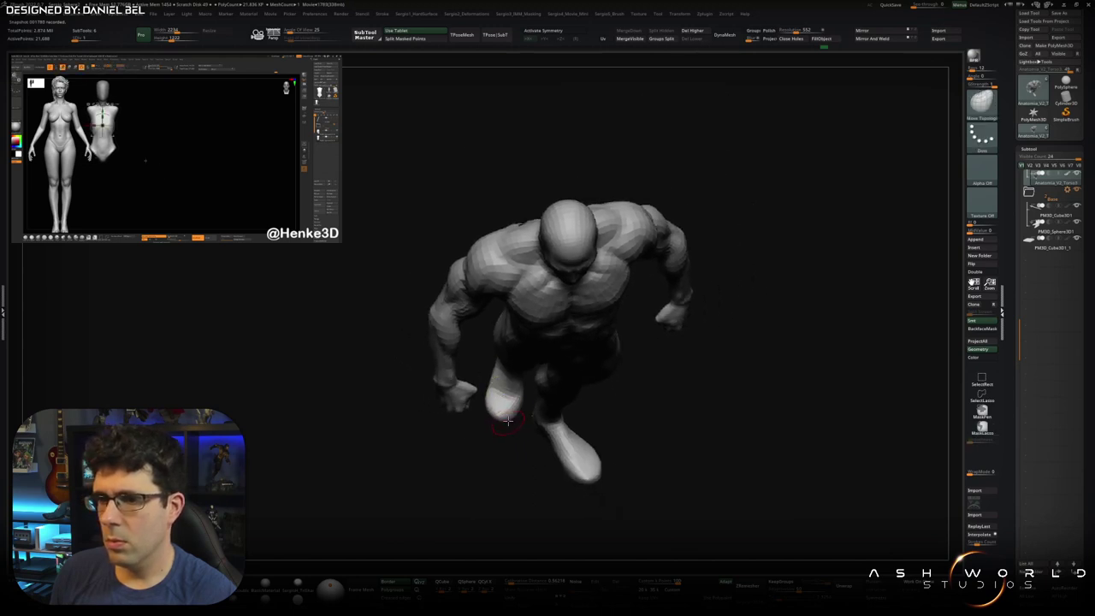
drag(493, 390, 519, 471)
shift+drag(513, 371, 511, 389)
right_drag(522, 377, 492, 431)
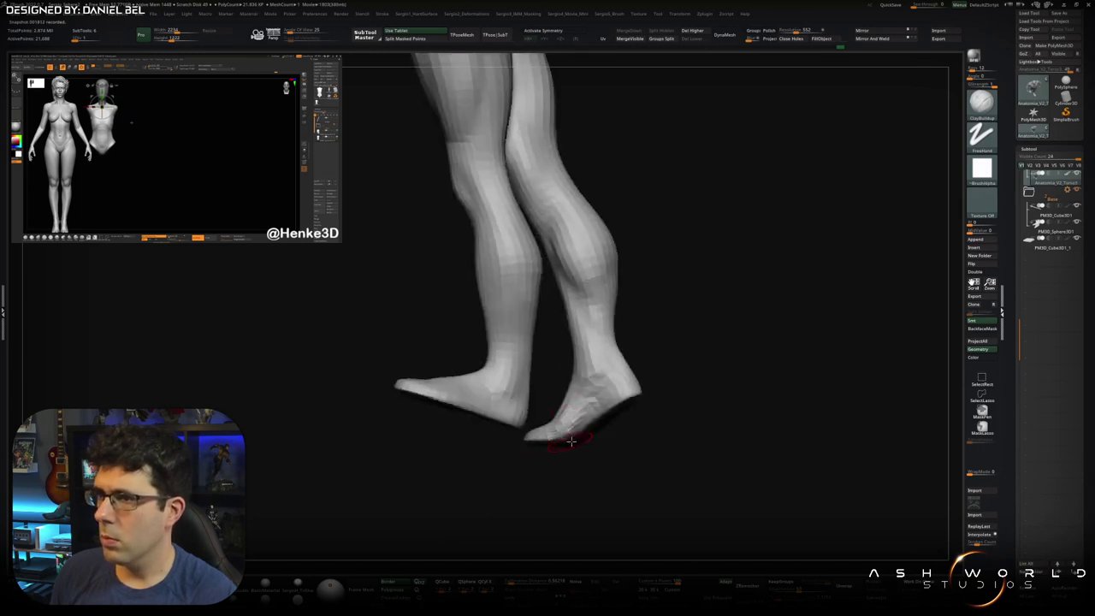
right_drag(568, 434, 555, 462)
Step: Smooth the other foot and its sole, then frame the whole figure and base
key(shift)
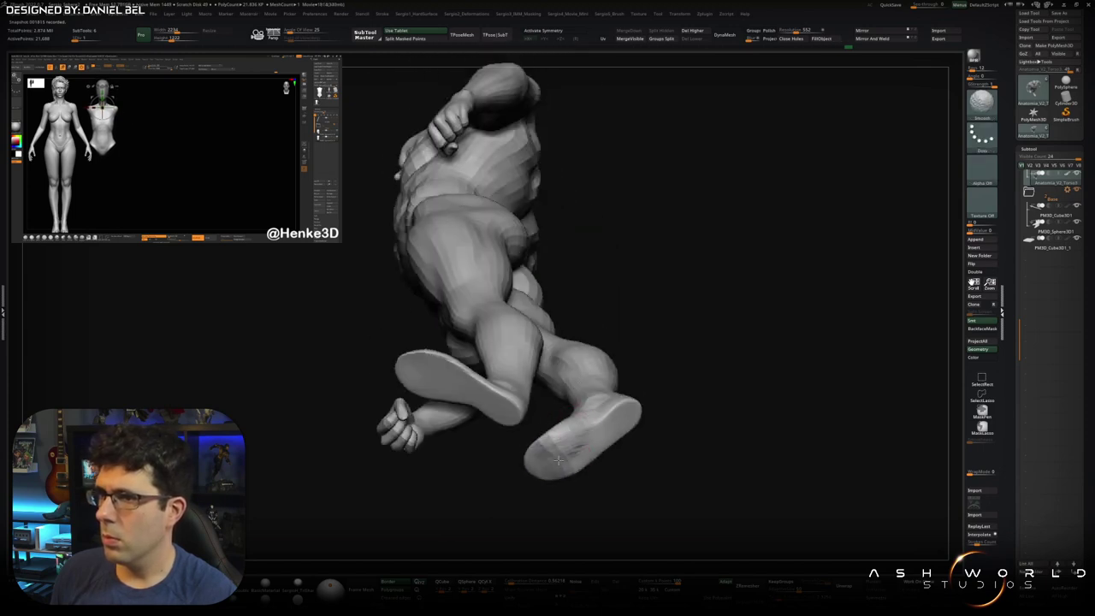
mouse_move(603, 423)
shift+right_down()
mouse_move(582, 466)
mouse_move(586, 447)
shift+right_up()
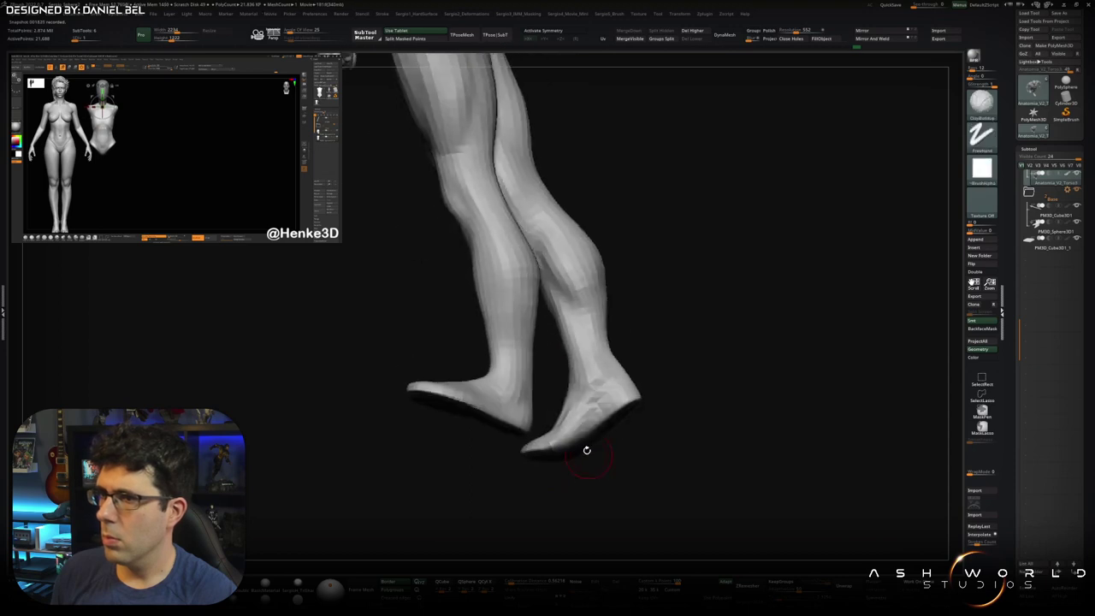
mouse_move(587, 387)
shift+right_down()
mouse_move(587, 427)
mouse_move(545, 416)
mouse_move(559, 436)
shift+right_up()
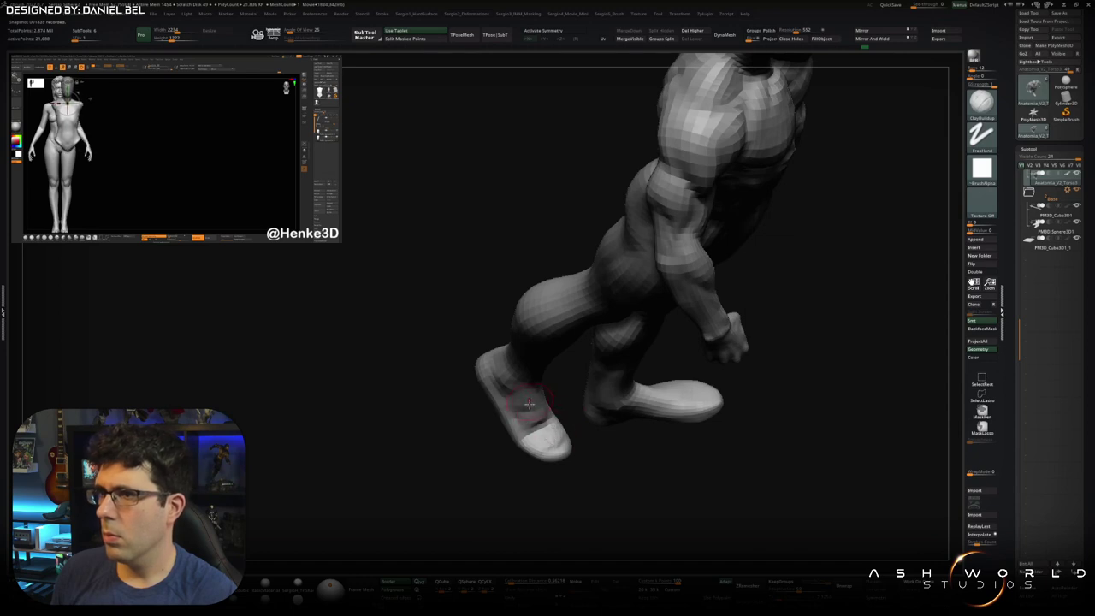
shift+drag(554, 432, 535, 443)
mouse_move(536, 443)
right_down()
mouse_move(537, 390)
mouse_move(652, 452)
mouse_move(627, 436)
mouse_move(658, 376)
right_up()
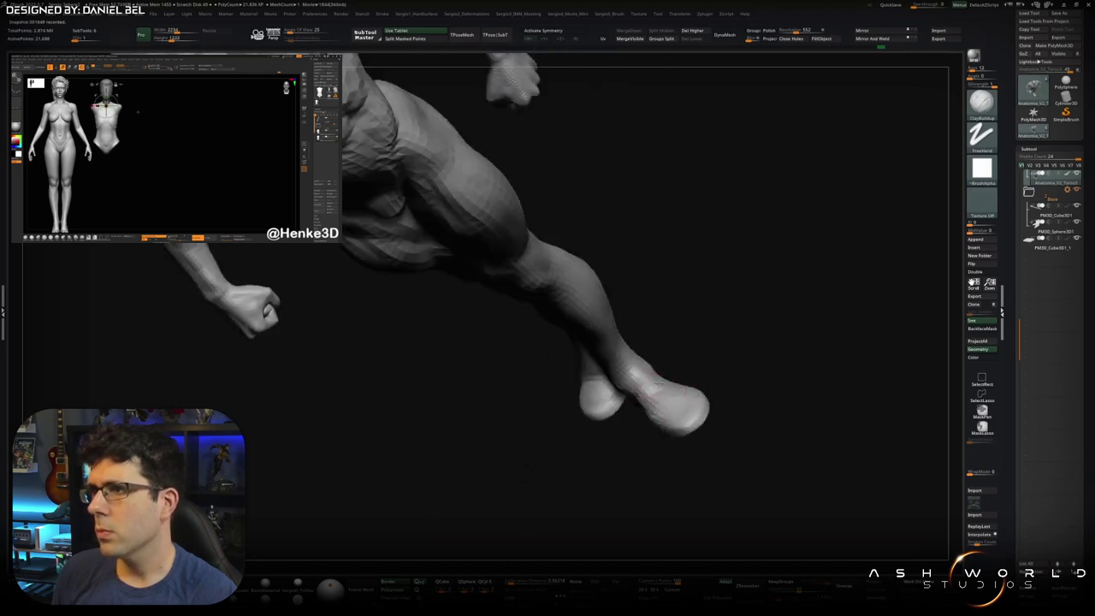
shift+right_drag(654, 384, 629, 406)
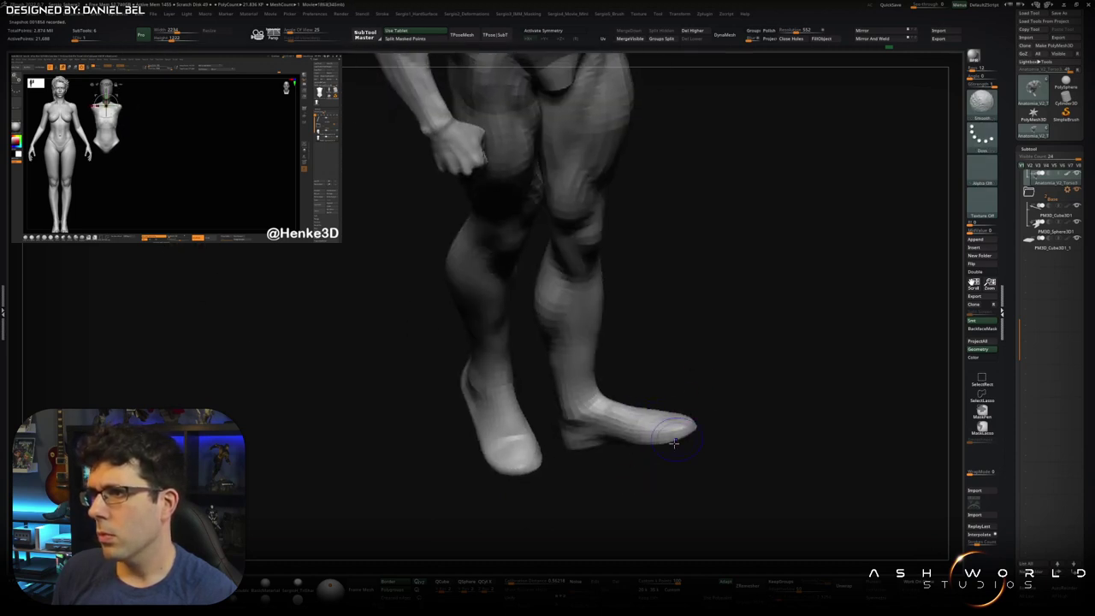
mouse_move(674, 443)
right_down()
mouse_move(655, 408)
mouse_move(653, 357)
mouse_move(645, 463)
mouse_move(590, 359)
mouse_move(558, 325)
right_up()
key(f)
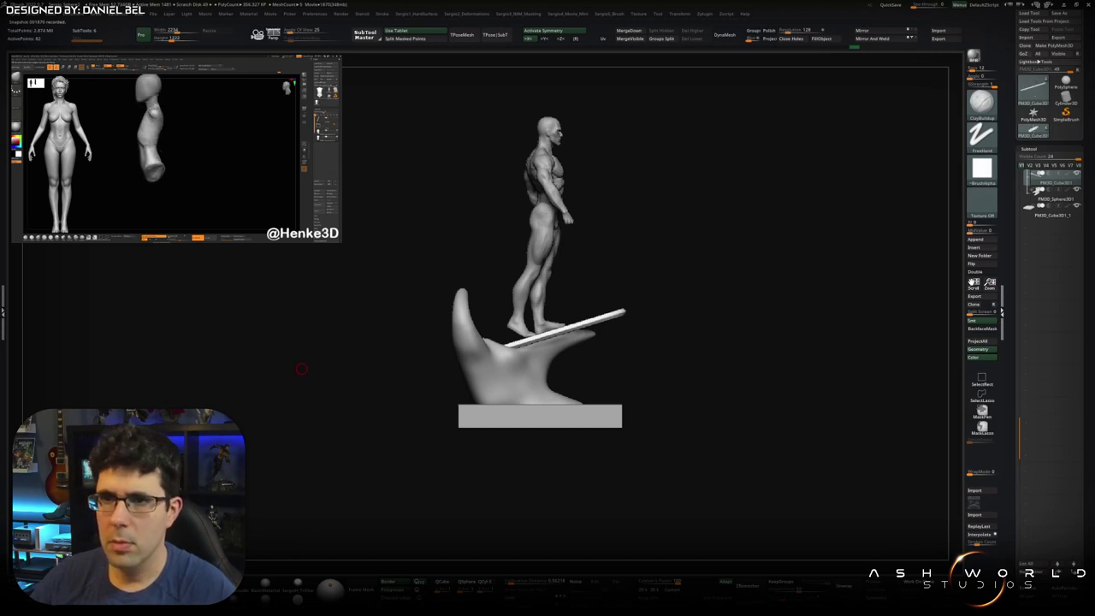
Step: Clear the wave's mask, add the PM3D_Sphere3D2 subtool, and start masking the wave's left fin
mouse_move(301, 368)
right_down()
mouse_move(724, 349)
mouse_move(513, 385)
mouse_move(511, 436)
mouse_move(505, 410)
mouse_move(515, 398)
right_up()
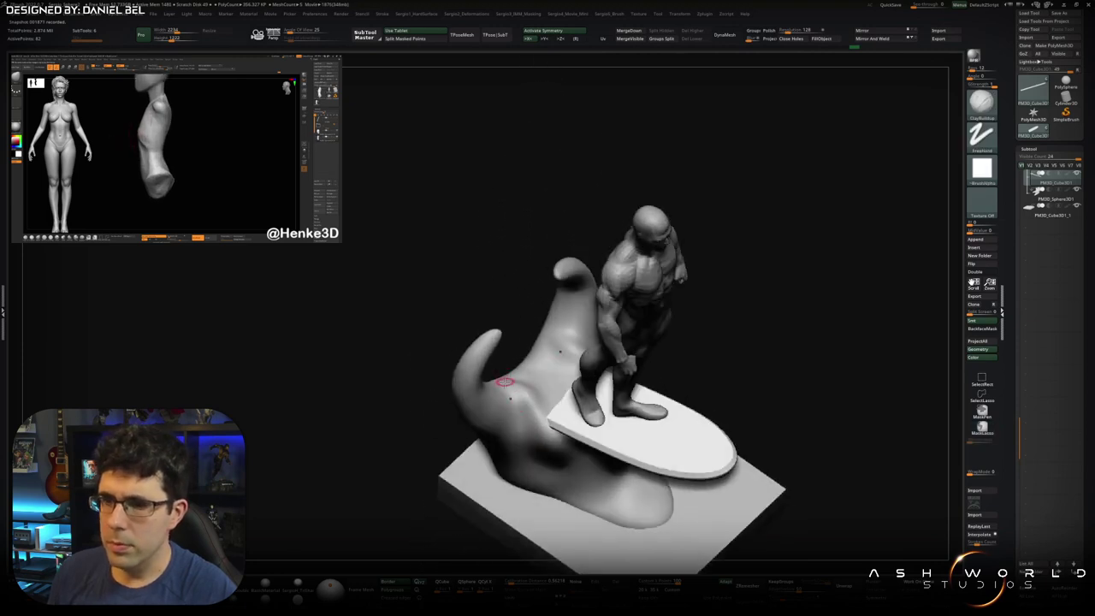
right_drag(503, 383, 529, 408)
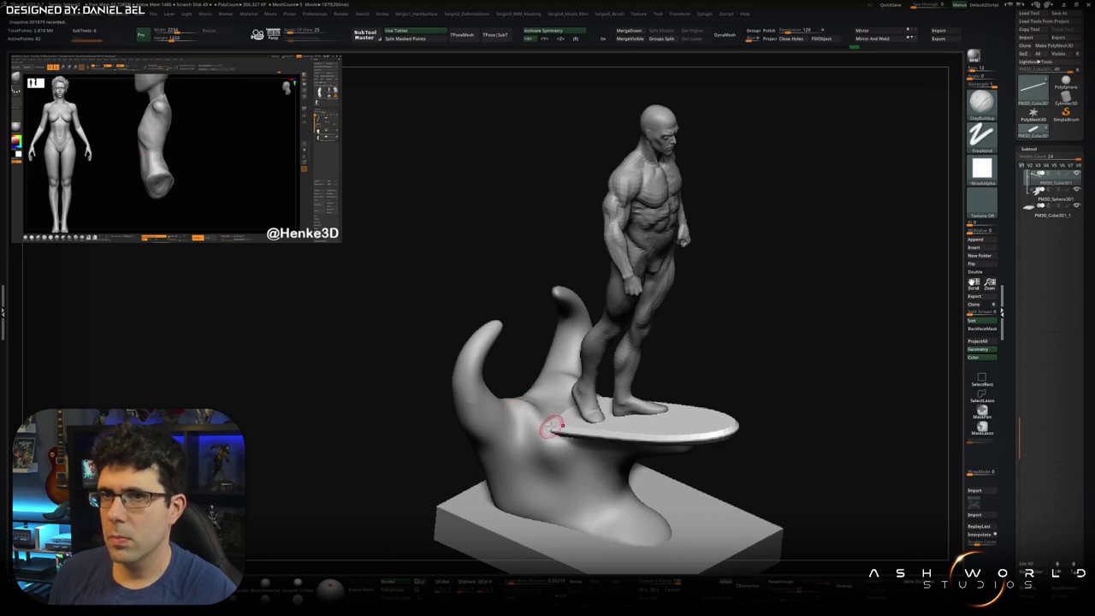
mouse_move(527, 427)
right_down()
mouse_move(504, 436)
mouse_move(511, 444)
mouse_move(508, 283)
right_up()
ctrl+drag(508, 283, 501, 272)
ctrl+click(495, 271)
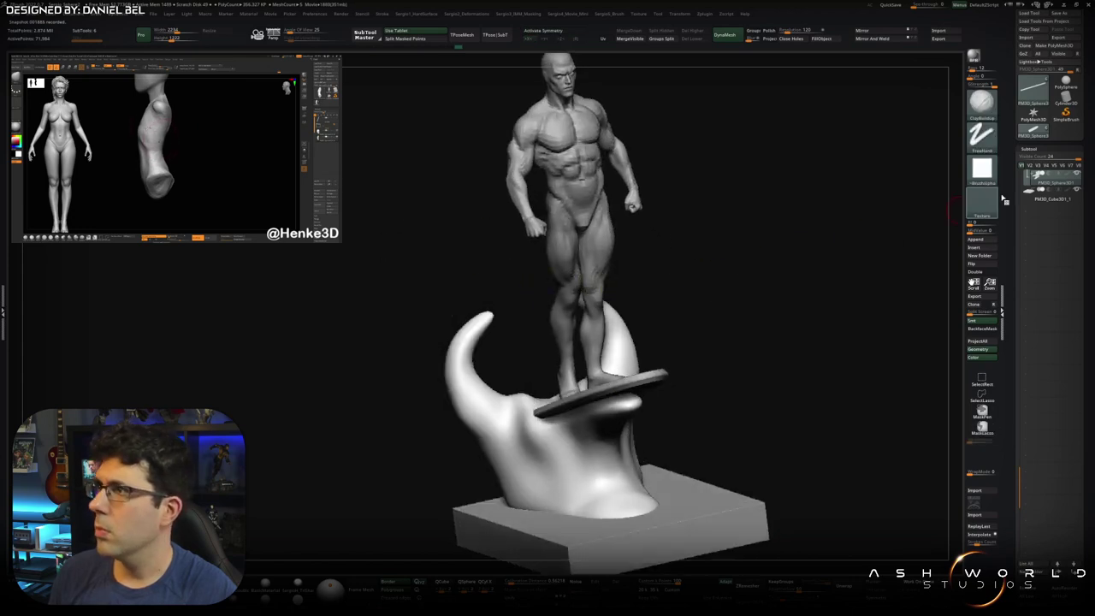
click(1020, 188)
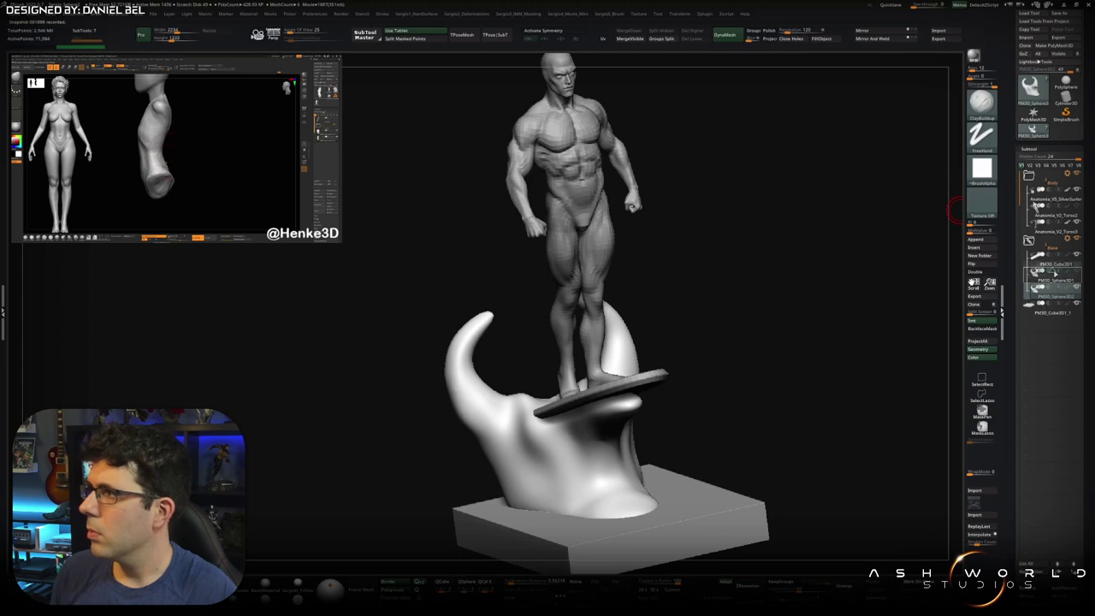
drag(667, 337, 491, 362)
Step: Mask the wave's left fin and invert the mask so only that fin is free
mouse_move(496, 291)
ctrl+mouse_down()
mouse_move(472, 537)
mouse_move(484, 432)
ctrl+mouse_up()
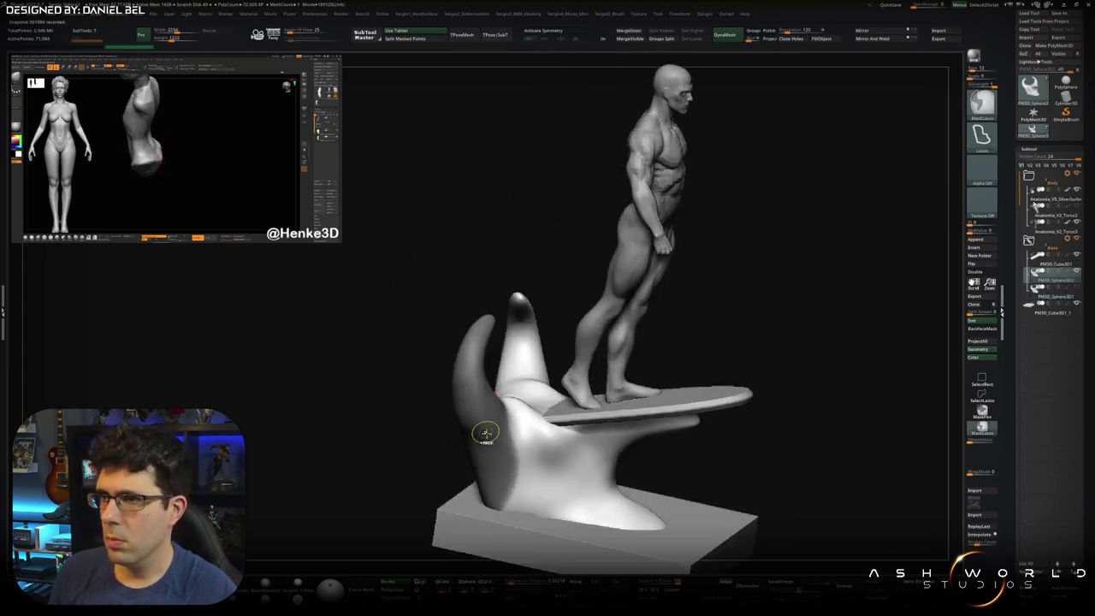
ctrl+click(460, 442)
drag(487, 438, 513, 282)
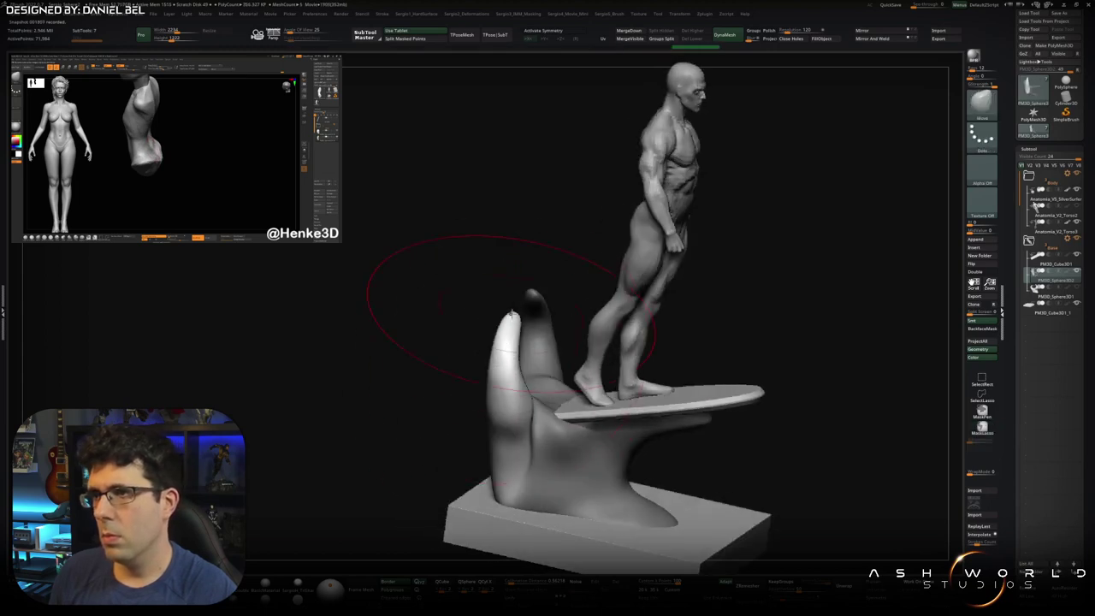
drag(606, 249, 549, 301)
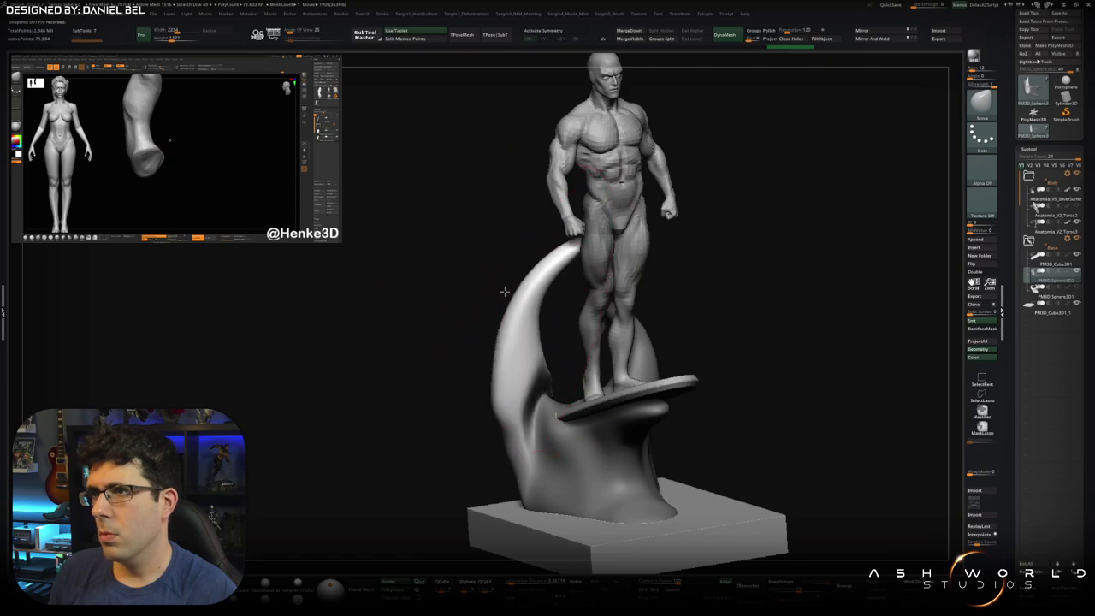
mouse_move(547, 342)
mouse_down()
mouse_move(584, 351)
mouse_move(538, 373)
mouse_up()
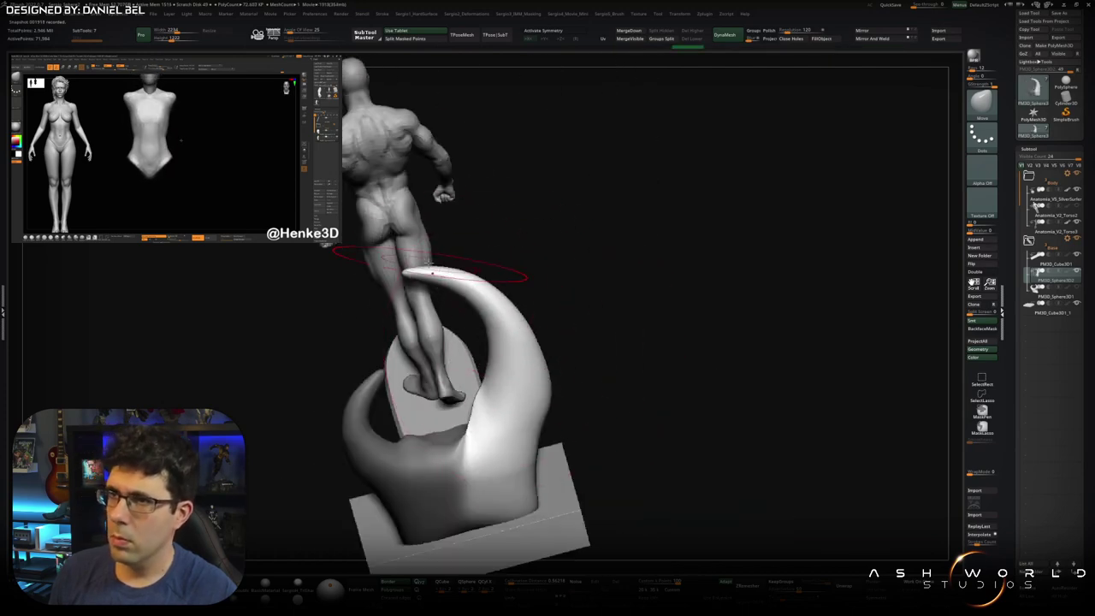
mouse_move(476, 341)
mouse_down()
mouse_move(506, 395)
mouse_move(443, 426)
mouse_up()
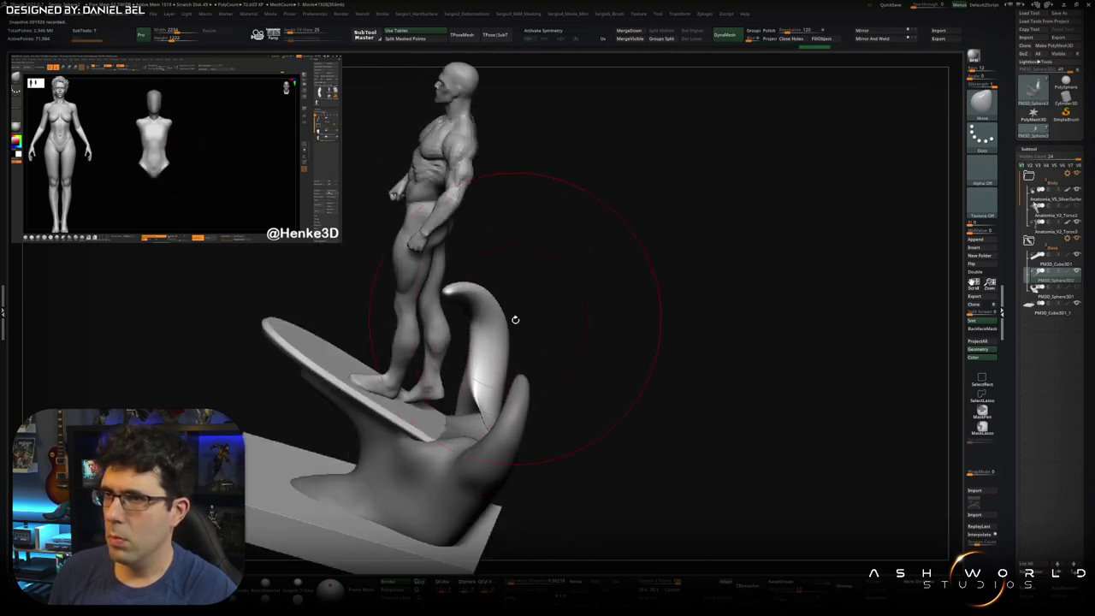
drag(517, 345, 468, 364)
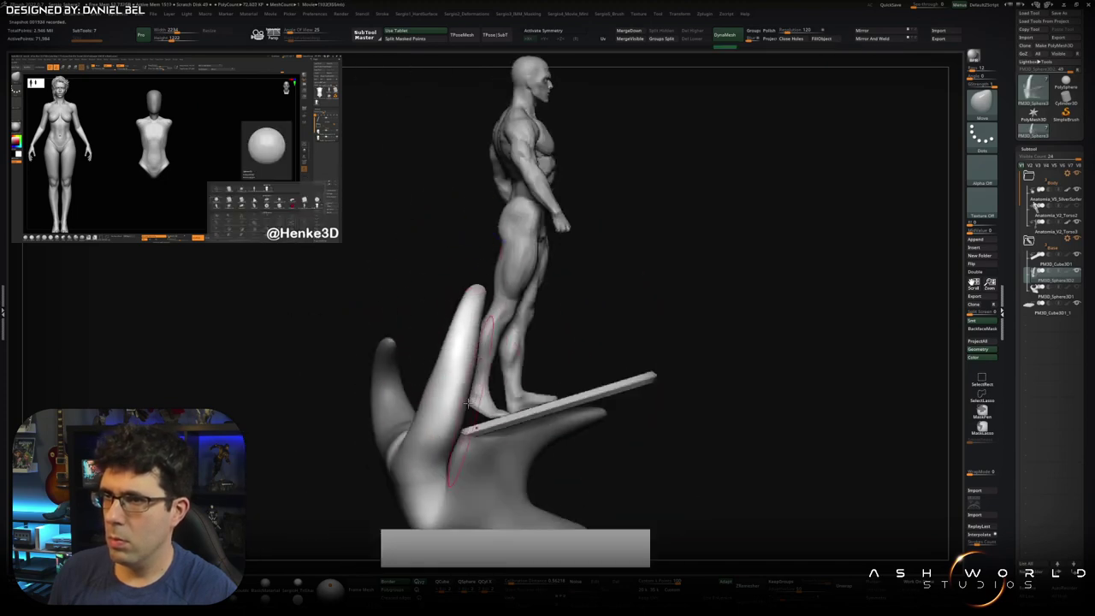
mouse_move(459, 235)
mouse_down()
mouse_move(480, 283)
mouse_move(456, 282)
mouse_up()
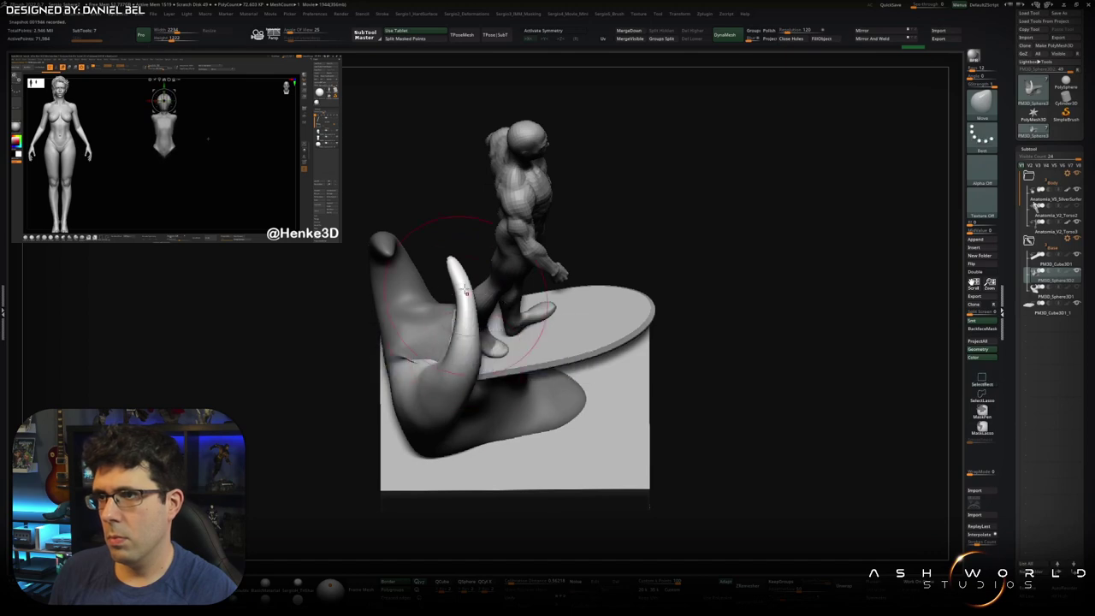
mouse_move(465, 292)
mouse_down()
mouse_move(465, 321)
mouse_move(466, 311)
mouse_up()
drag(445, 377, 577, 349)
mouse_move(487, 342)
mouse_down()
mouse_move(470, 305)
mouse_move(496, 292)
mouse_up()
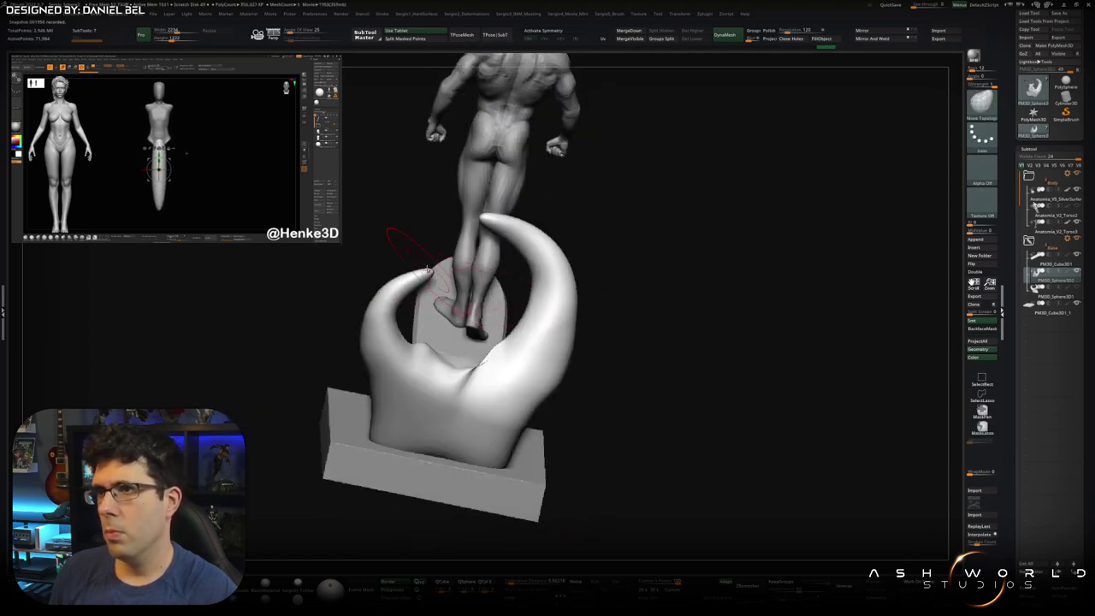
Step: Pull the left wave tip toward the right tip, thickening and smoothing its curve
drag(430, 272, 567, 229)
drag(462, 269, 453, 259)
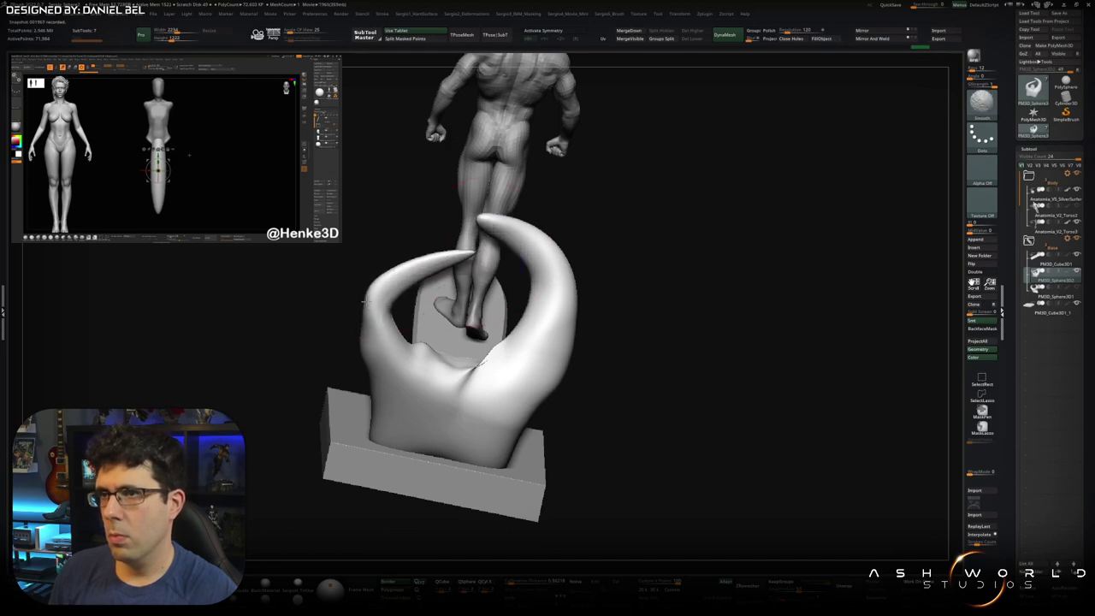
shift+drag(372, 289, 380, 282)
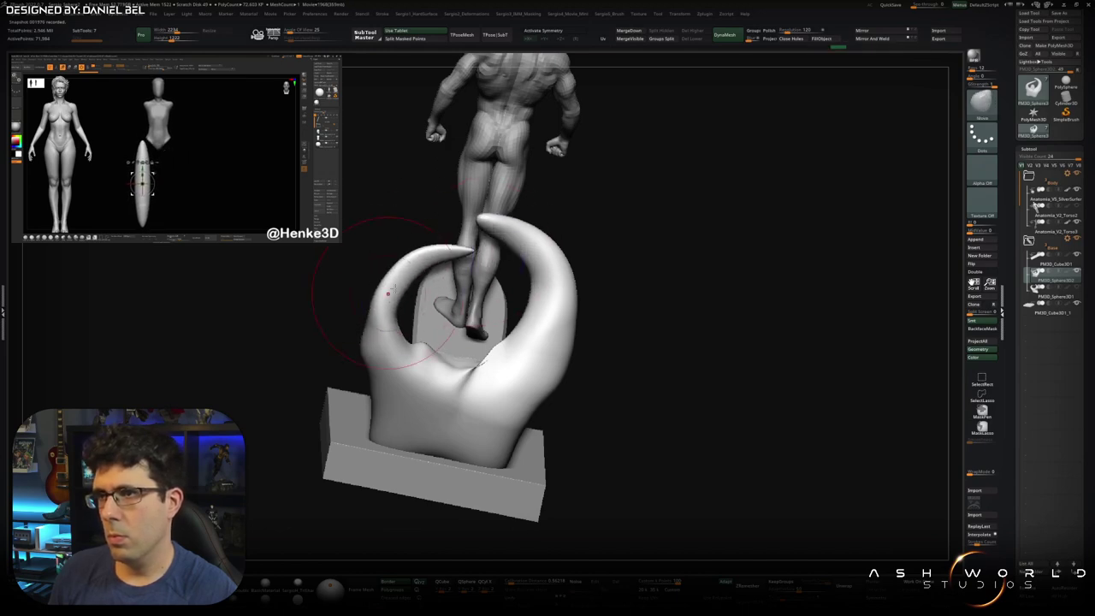
drag(485, 358, 501, 273)
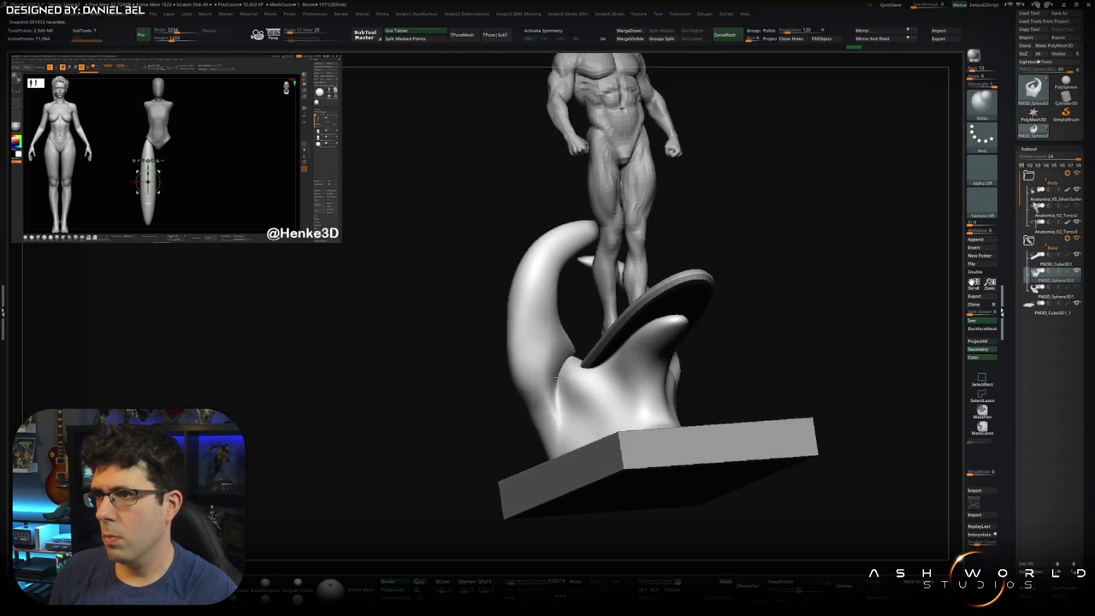
drag(570, 398, 597, 381)
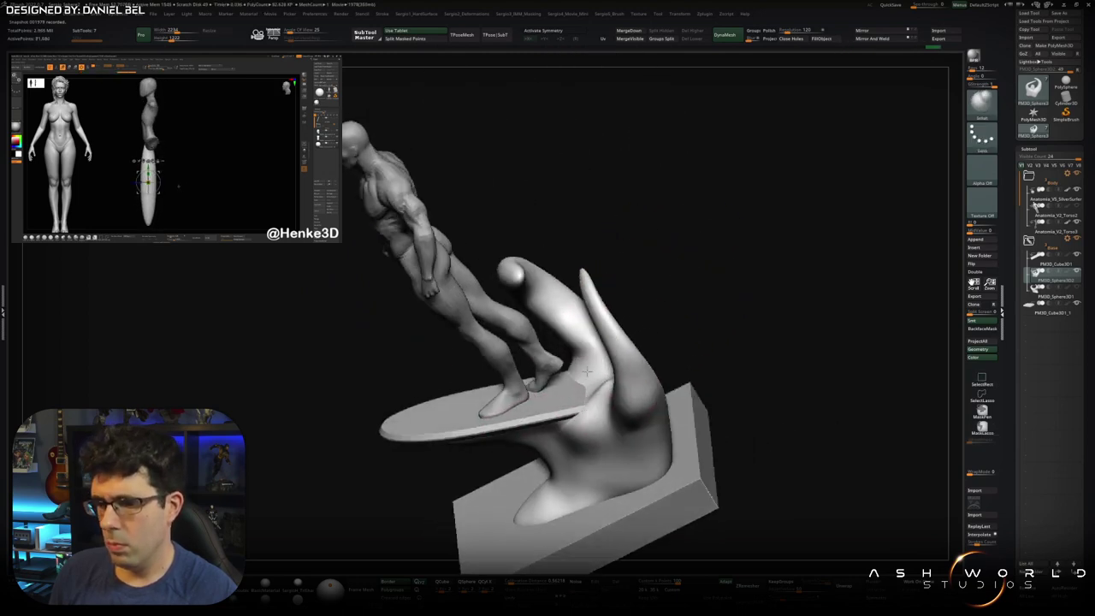
drag(601, 349, 507, 391)
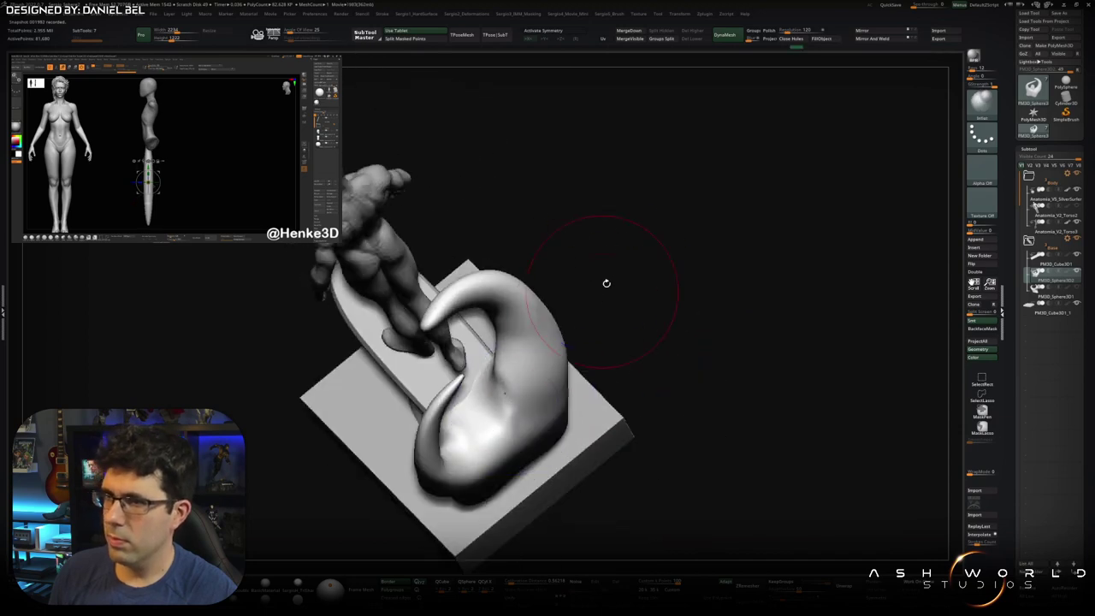
mouse_move(497, 400)
mouse_down()
mouse_move(441, 421)
mouse_move(356, 391)
mouse_up()
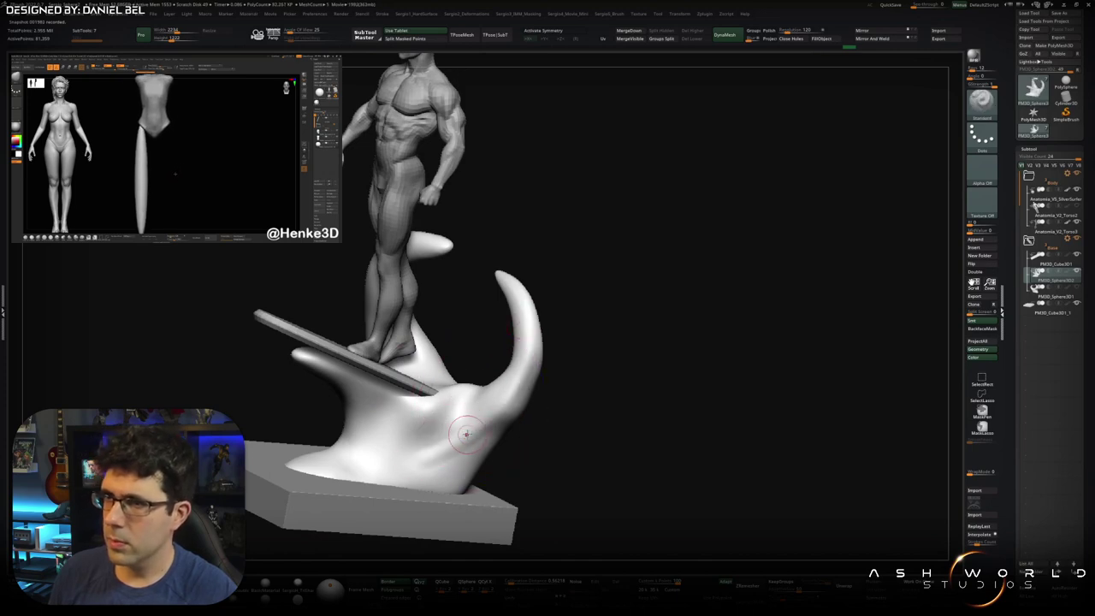
Step: Solo the wave to inspect it alone, then bring back the figure, board and base
drag(448, 420, 503, 303)
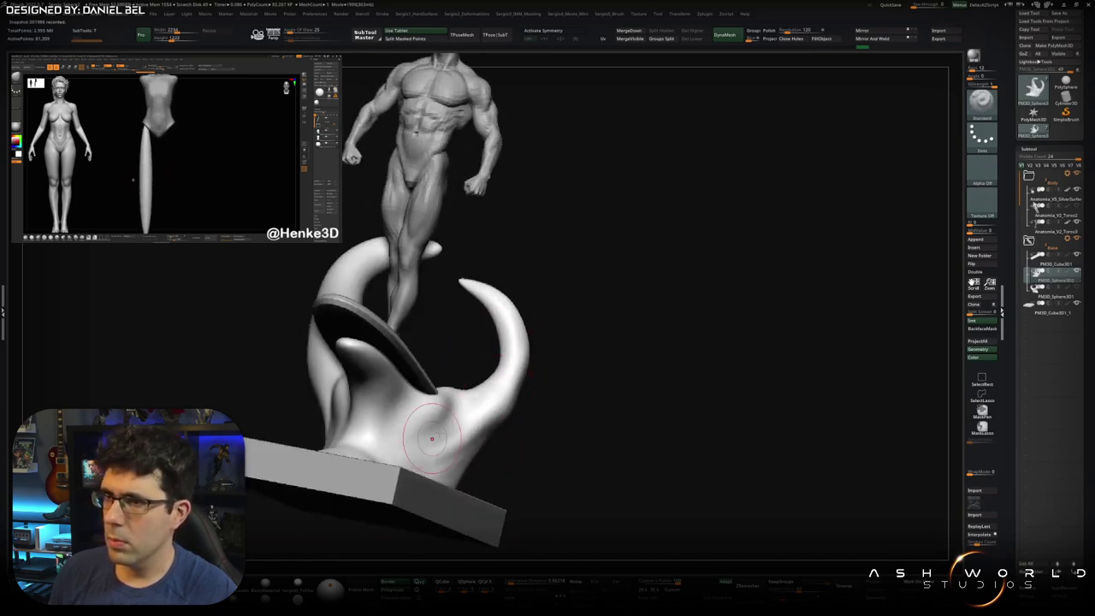
mouse_move(487, 387)
mouse_down()
mouse_move(374, 427)
mouse_move(432, 367)
mouse_move(524, 425)
mouse_move(509, 365)
mouse_up()
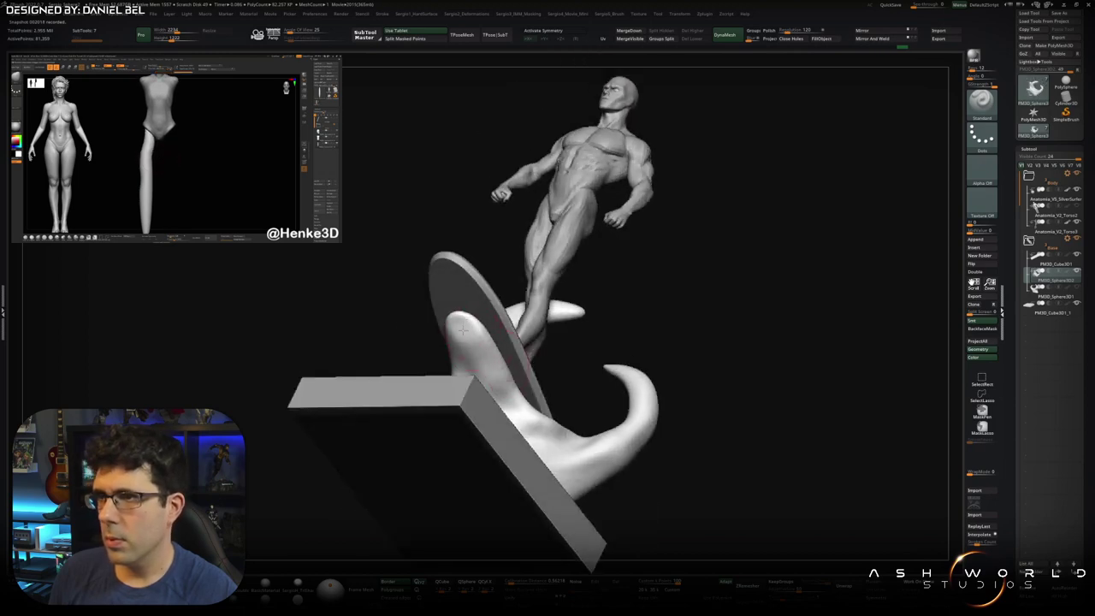
mouse_move(458, 315)
mouse_down()
mouse_move(499, 342)
mouse_move(508, 398)
mouse_move(448, 319)
mouse_up()
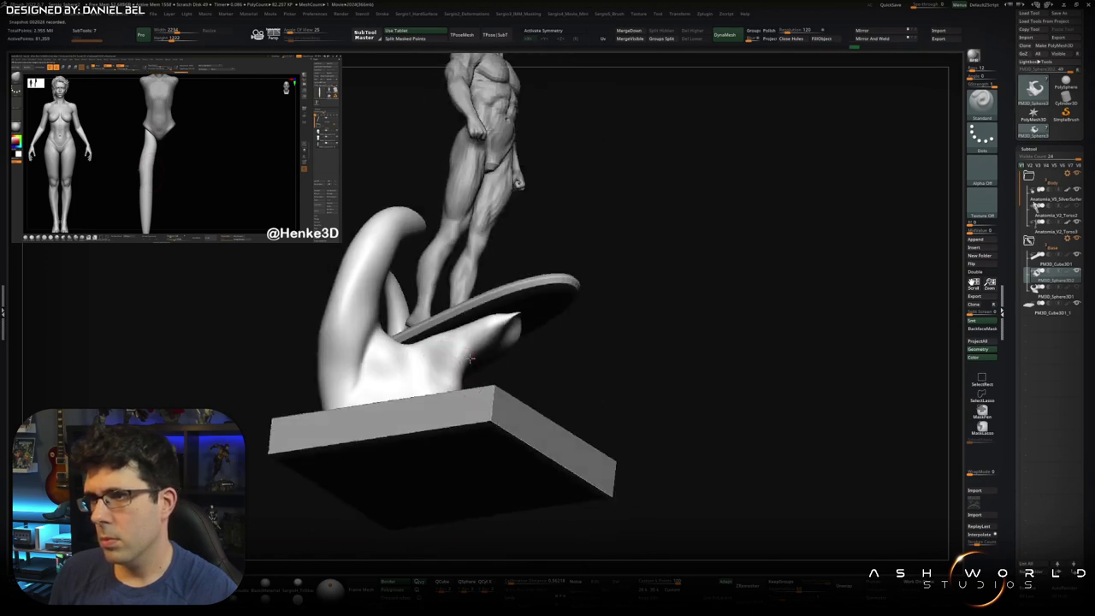
mouse_move(482, 304)
mouse_down()
mouse_move(460, 343)
mouse_move(445, 329)
mouse_up()
ctrl+shift+click(461, 343)
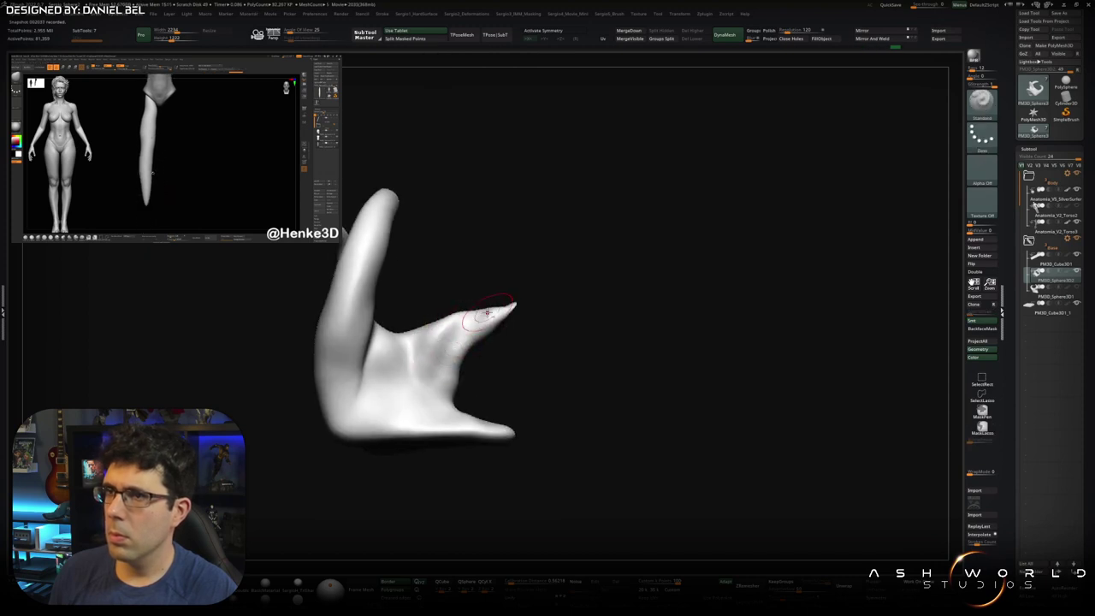
mouse_move(461, 332)
mouse_down()
mouse_move(484, 354)
mouse_move(475, 315)
mouse_move(490, 297)
mouse_move(519, 344)
mouse_up()
key(ctrl+shift+s)
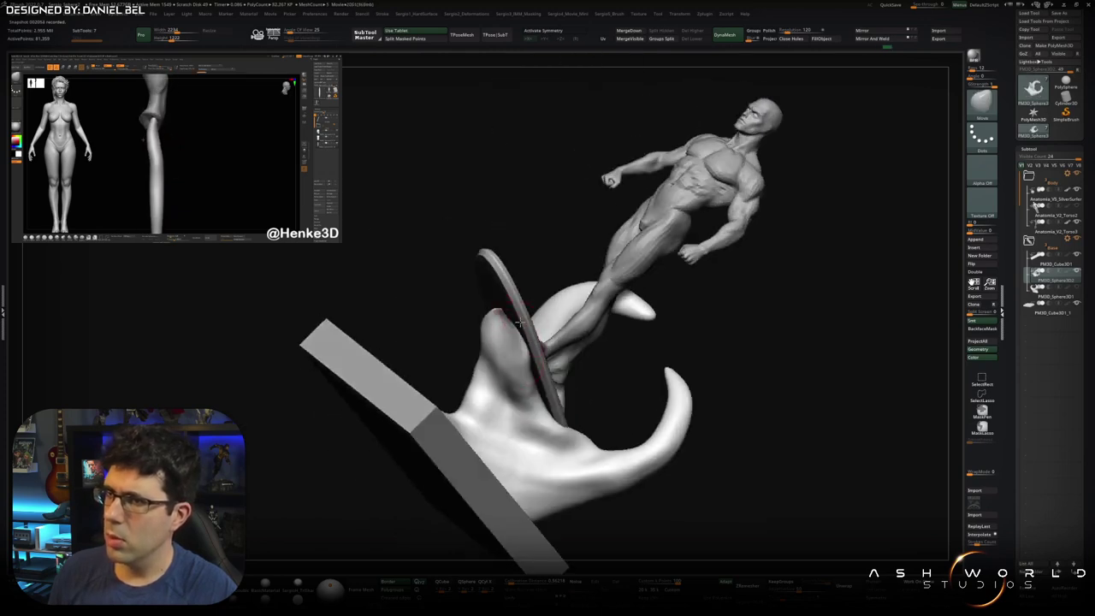
Step: Switch to the Standard sculpting brush and view the sculpture from the side
mouse_move(548, 408)
mouse_down()
mouse_move(530, 366)
mouse_move(545, 364)
mouse_up()
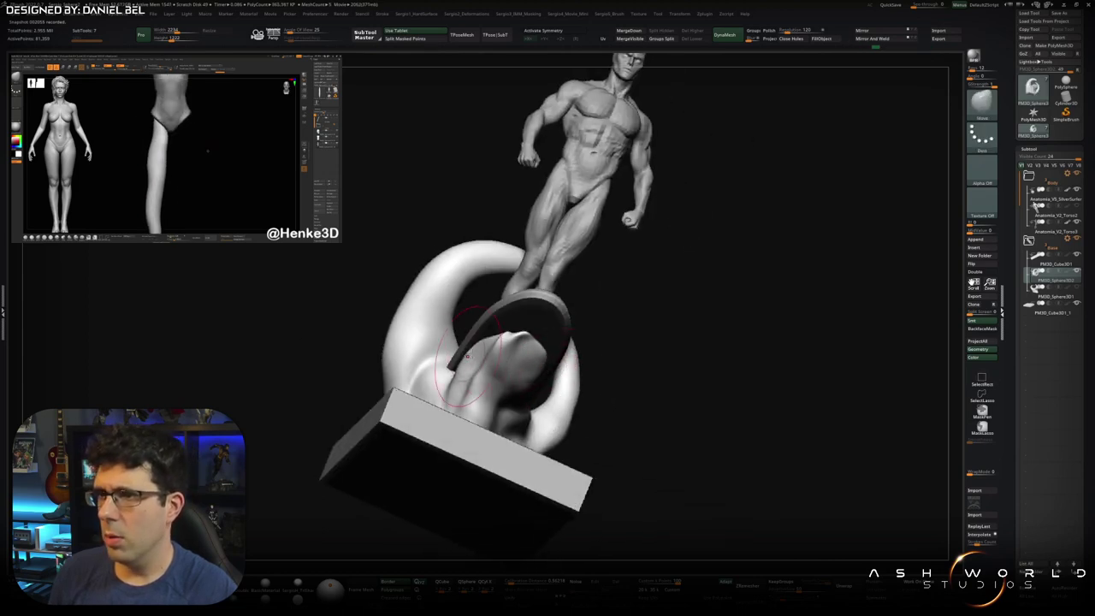
drag(467, 354, 417, 341)
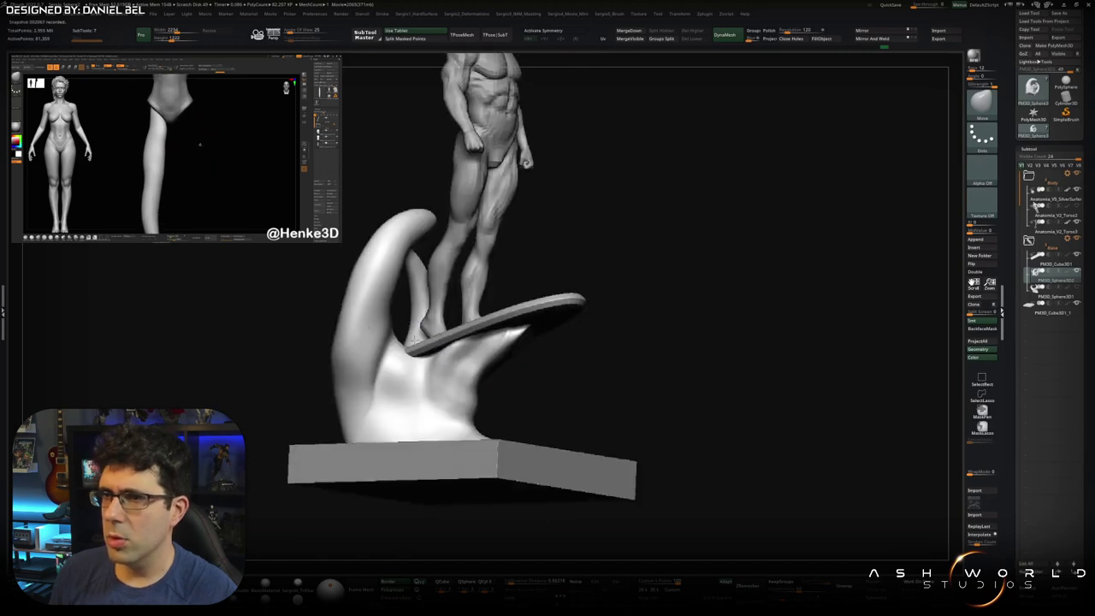
key(b)
key(s)
key(t)
mouse_move(374, 351)
mouse_down()
mouse_move(479, 372)
mouse_move(500, 339)
mouse_move(398, 371)
mouse_up()
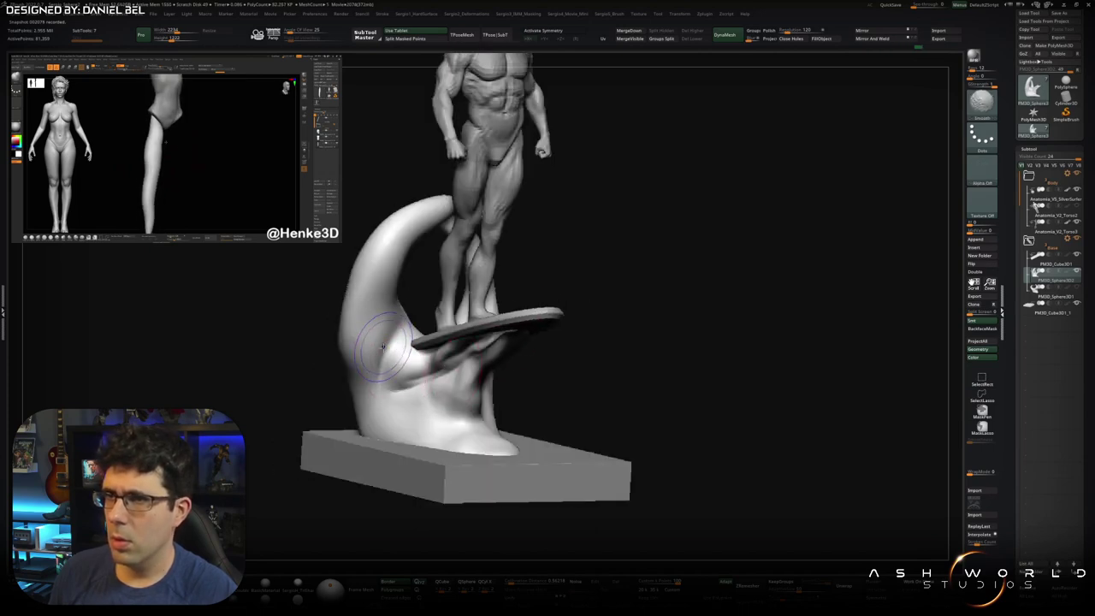
drag(390, 367, 393, 341)
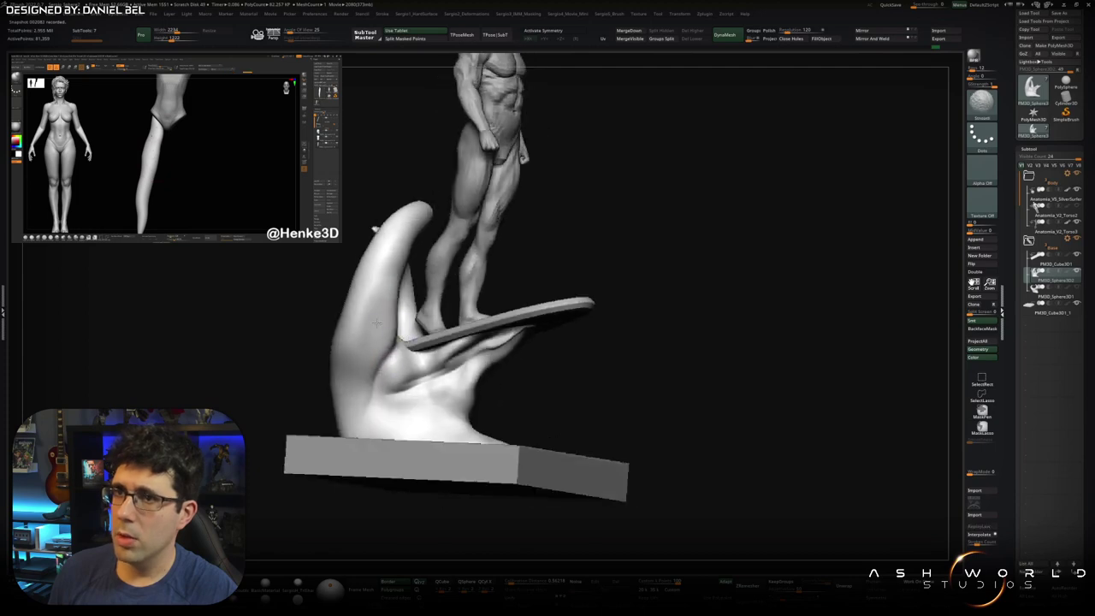
Step: Pick a Smooth brush and work over the wave curl from several angles
key(b)
click(420, 446)
drag(420, 446, 394, 355)
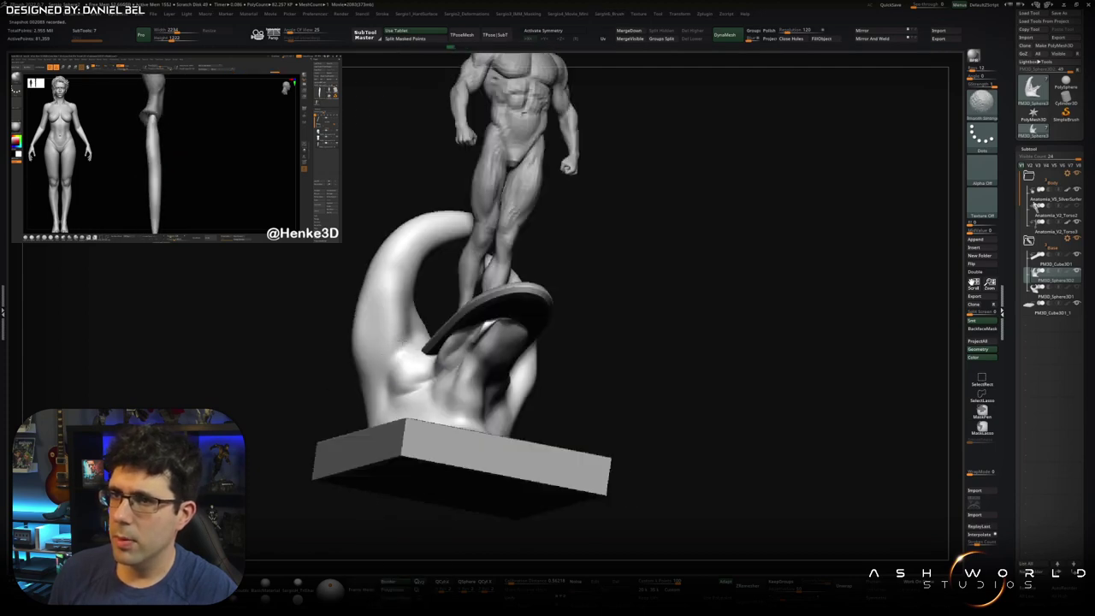
drag(384, 384, 414, 411)
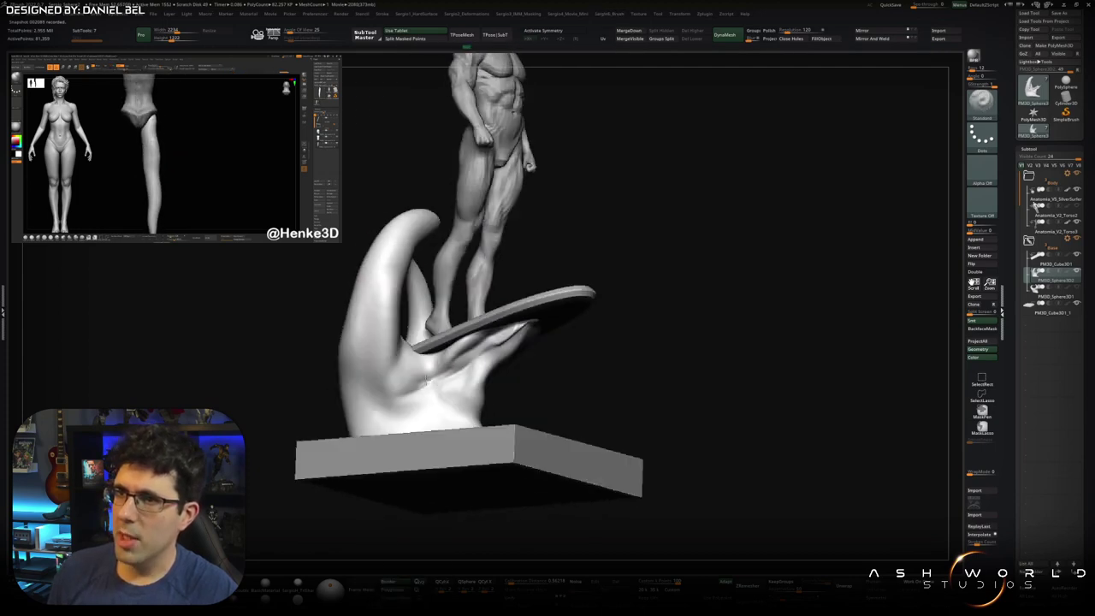
mouse_move(414, 410)
mouse_down()
mouse_move(409, 332)
mouse_move(426, 248)
mouse_move(442, 266)
mouse_move(445, 301)
mouse_move(461, 207)
mouse_up()
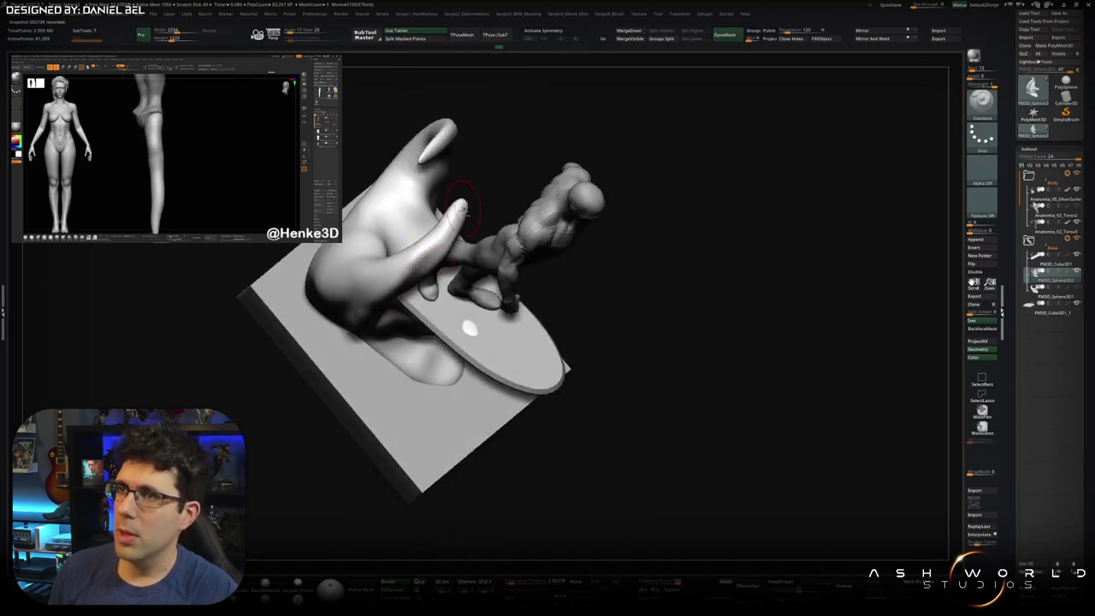
drag(443, 255, 419, 278)
mouse_move(384, 374)
mouse_down()
mouse_move(436, 227)
mouse_move(401, 360)
mouse_move(410, 402)
mouse_move(442, 410)
mouse_up()
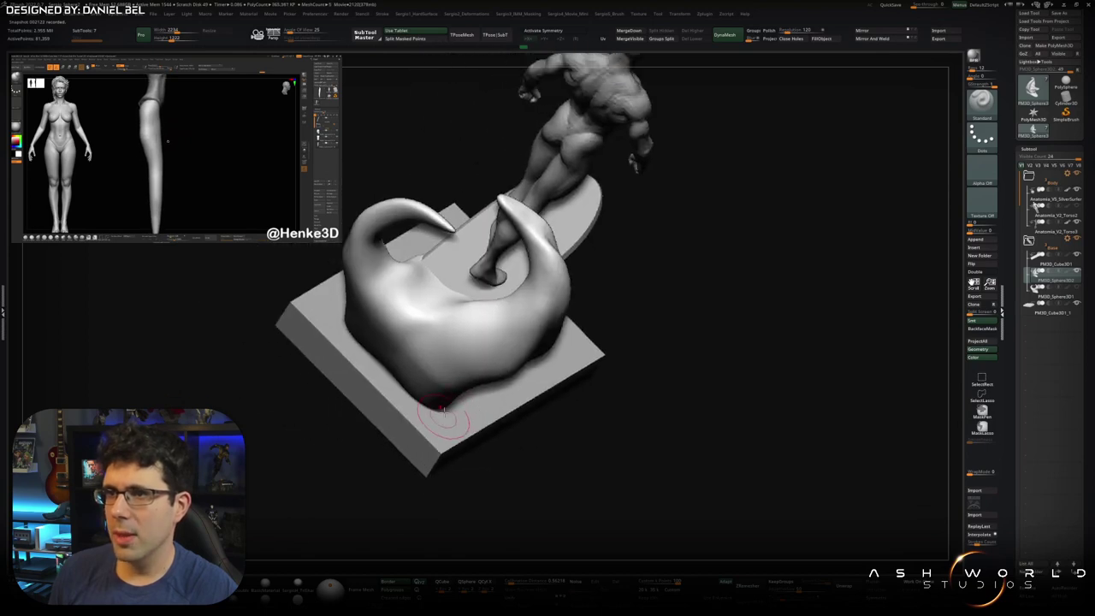
drag(426, 272, 389, 295)
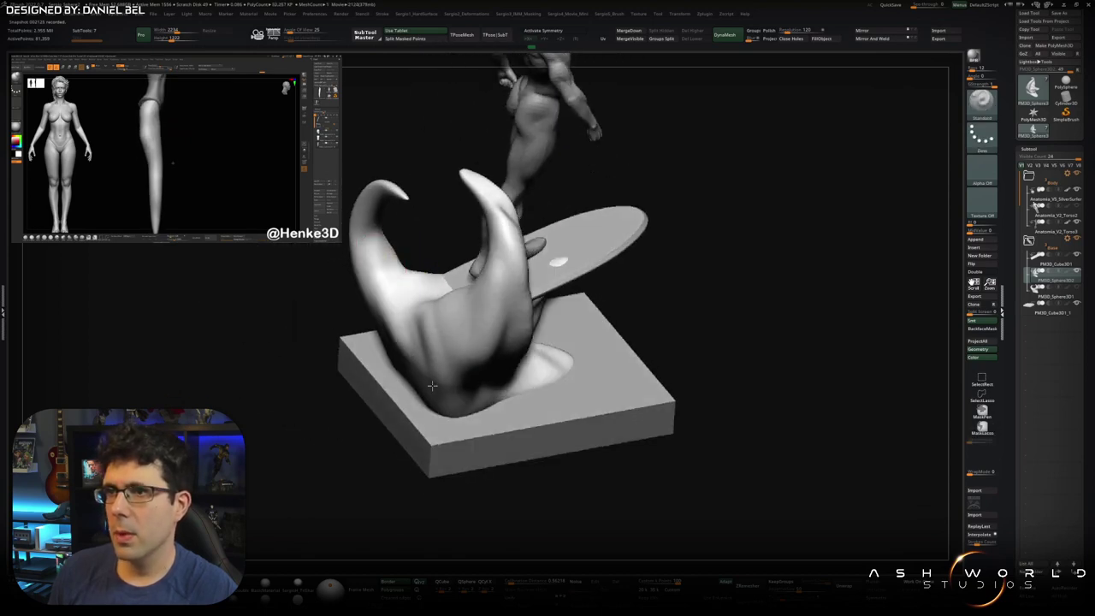
drag(396, 227, 418, 319)
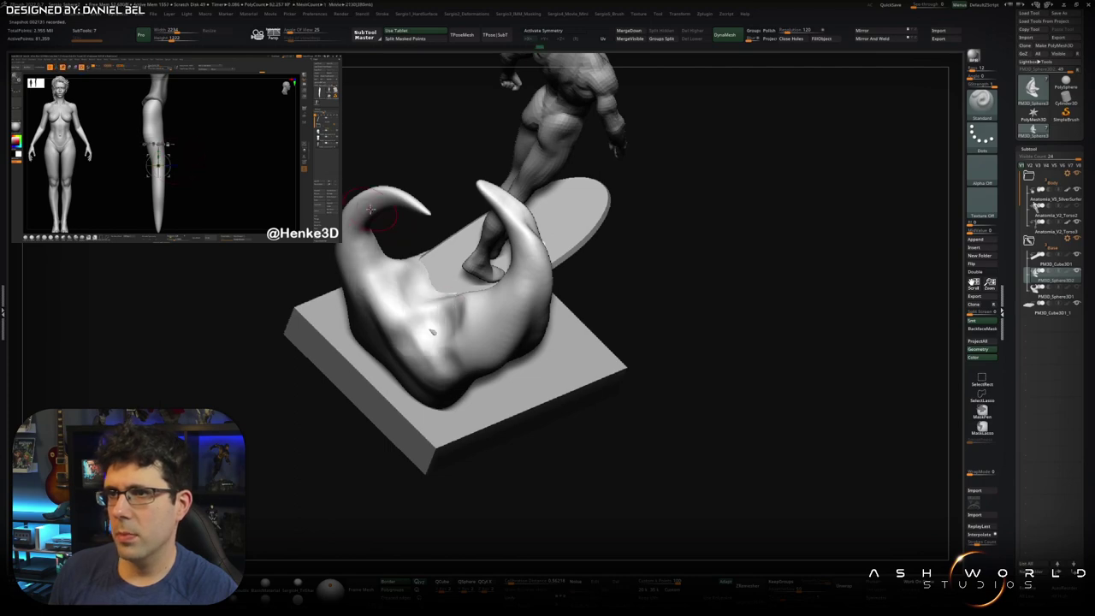
drag(410, 272, 438, 250)
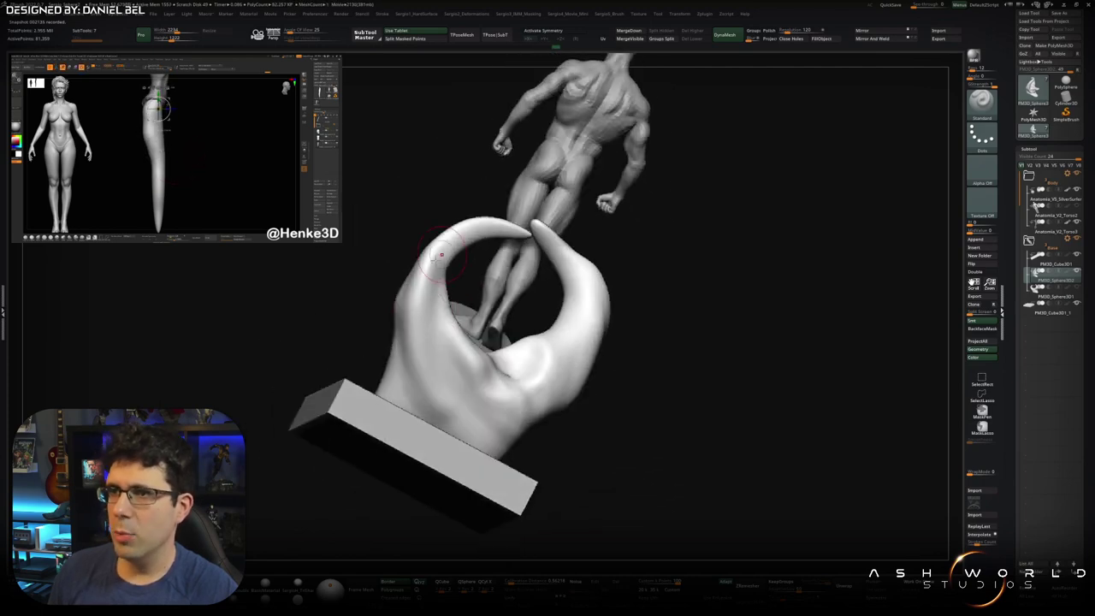
Step: Refine the wave curl from low and top-down angles, then frame the whole sculpture
mouse_move(462, 419)
mouse_down()
mouse_move(487, 391)
mouse_move(421, 318)
mouse_up()
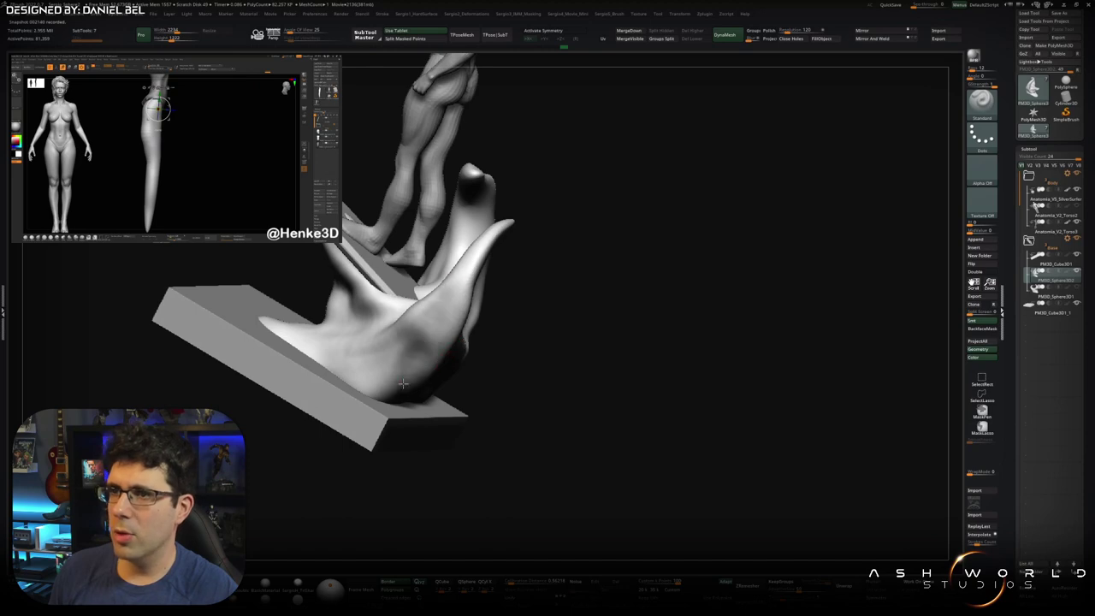
mouse_move(449, 278)
mouse_down()
mouse_move(447, 374)
mouse_move(537, 376)
mouse_move(461, 370)
mouse_up()
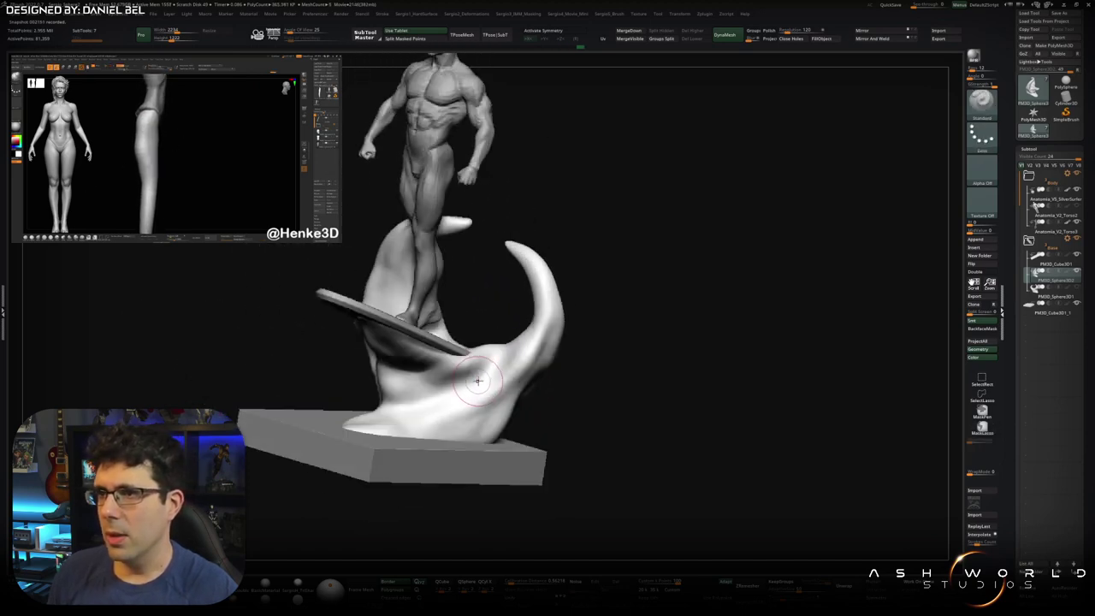
drag(454, 381, 473, 376)
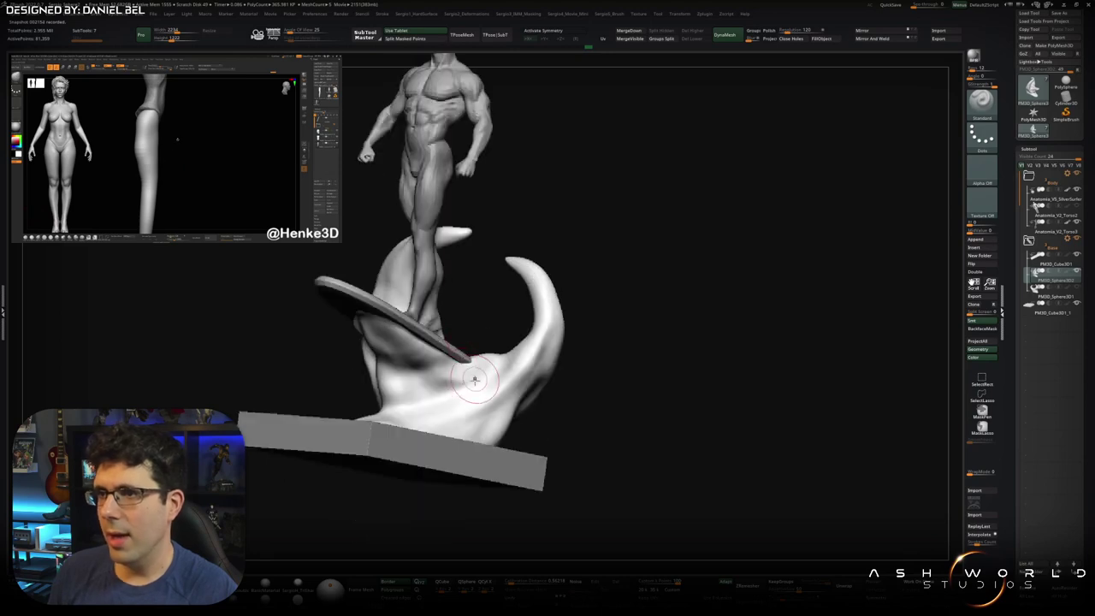
drag(388, 339, 406, 363)
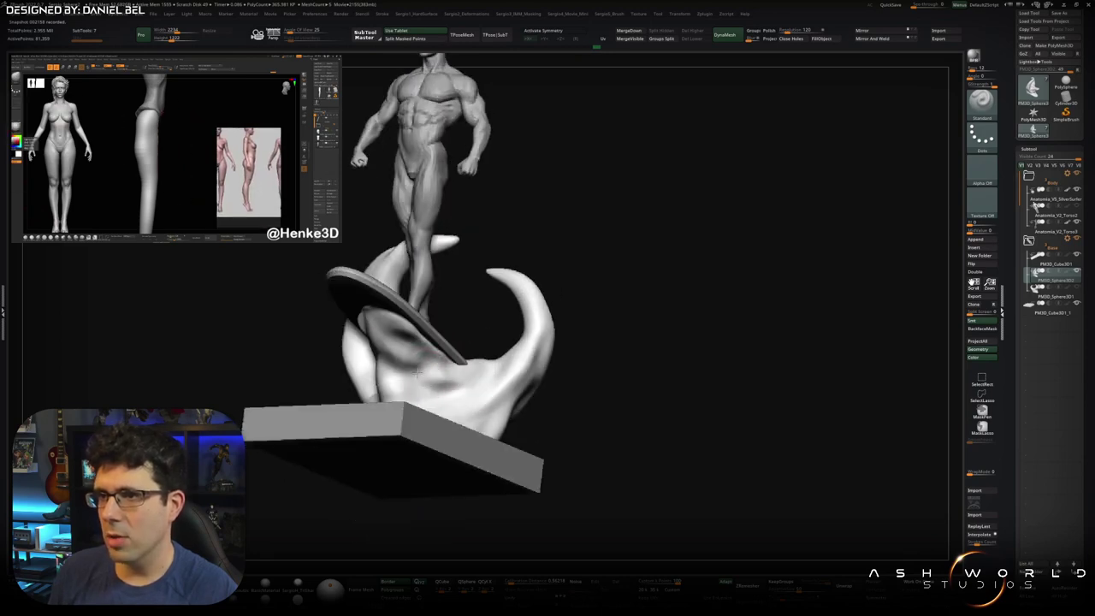
drag(479, 384, 486, 402)
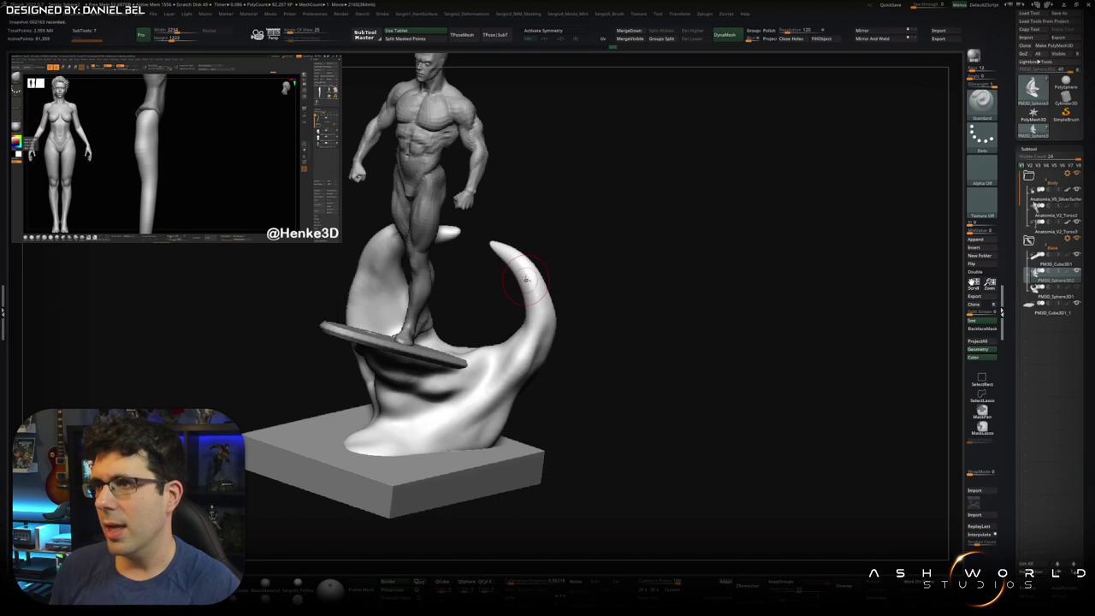
mouse_move(512, 316)
mouse_down()
mouse_move(488, 286)
mouse_move(505, 376)
mouse_move(514, 371)
mouse_up()
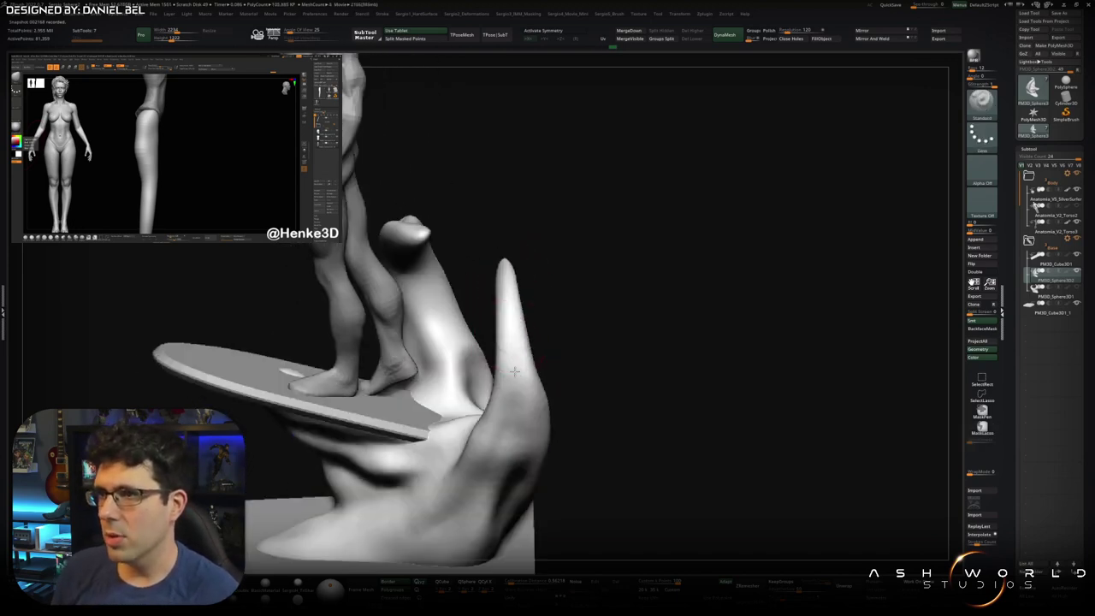
drag(505, 417, 519, 345)
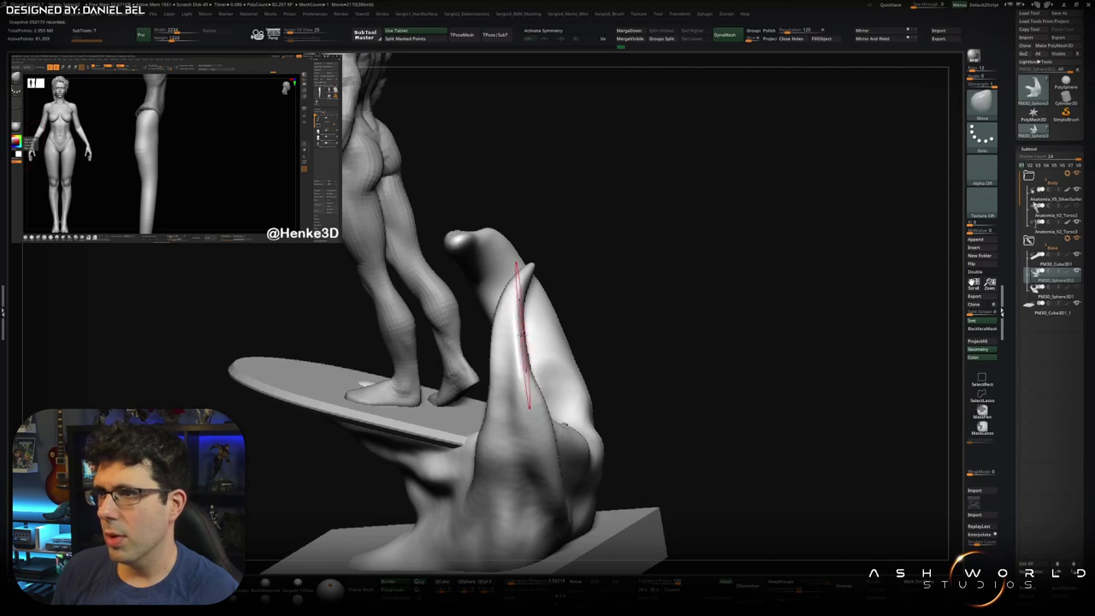
mouse_move(522, 333)
mouse_down()
mouse_move(523, 240)
mouse_move(513, 239)
mouse_up()
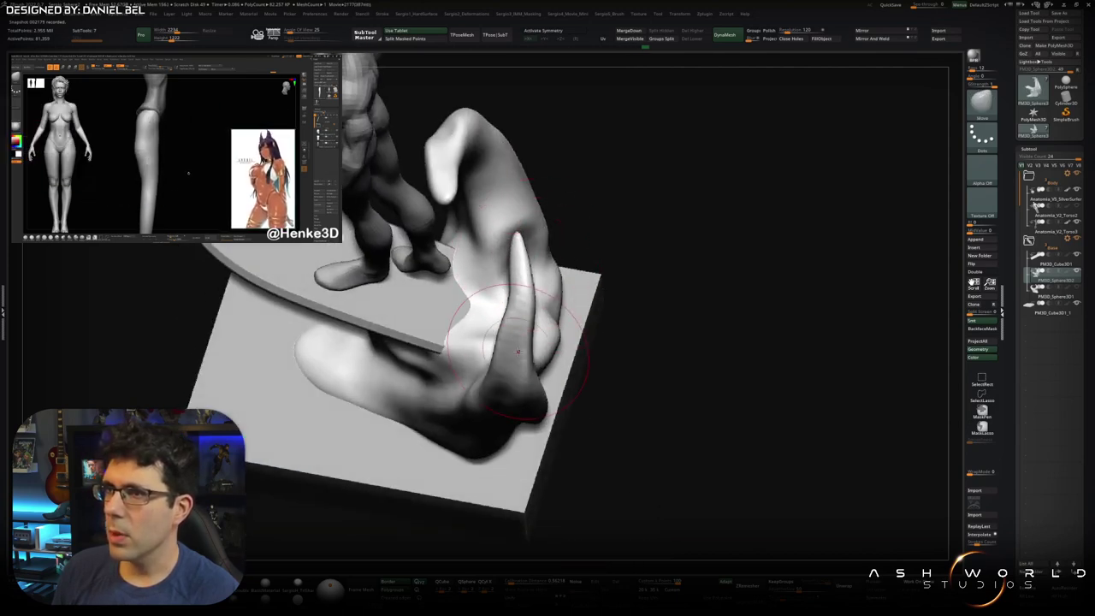
mouse_move(518, 350)
mouse_down()
mouse_move(534, 395)
mouse_move(529, 418)
mouse_up()
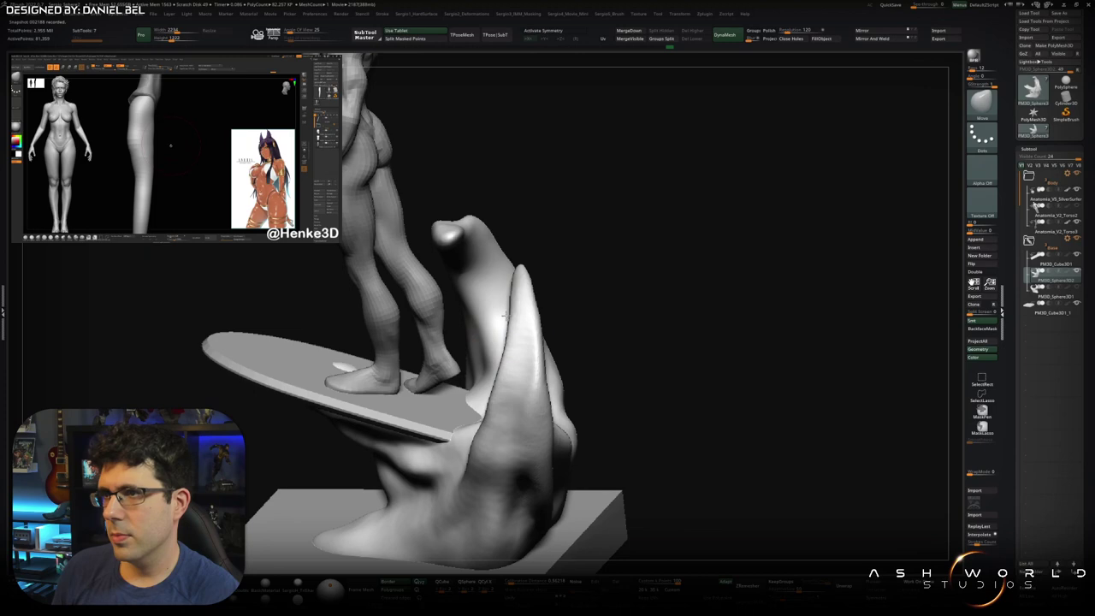
key(f)
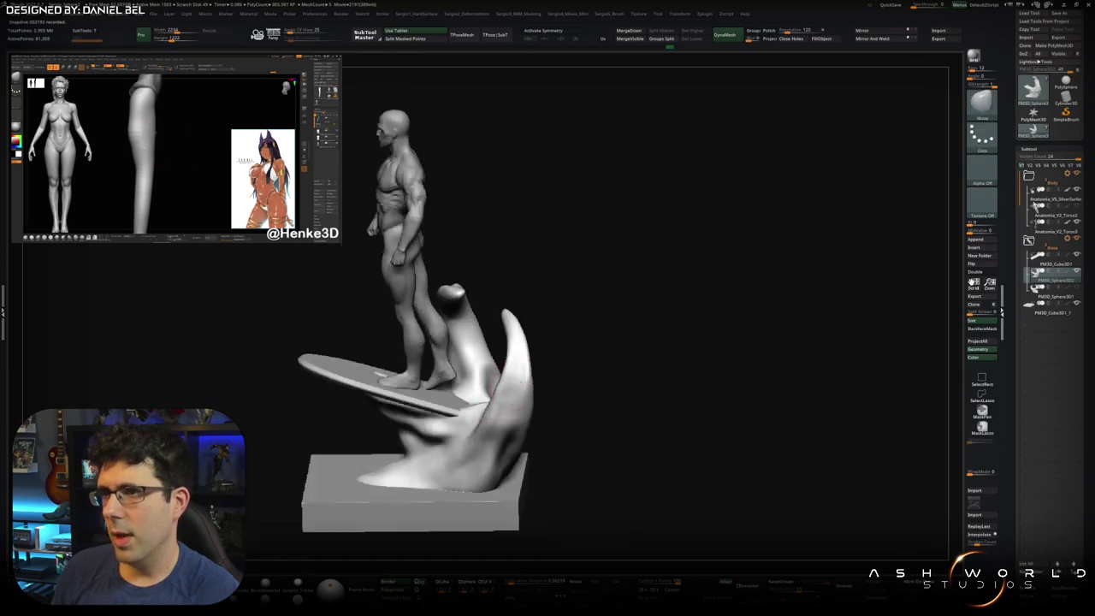
Step: Briefly solo the wave, restore the figure and surfboard, and view the surfer's feet area
mouse_move(484, 415)
right_down()
mouse_move(508, 402)
mouse_move(485, 443)
right_up()
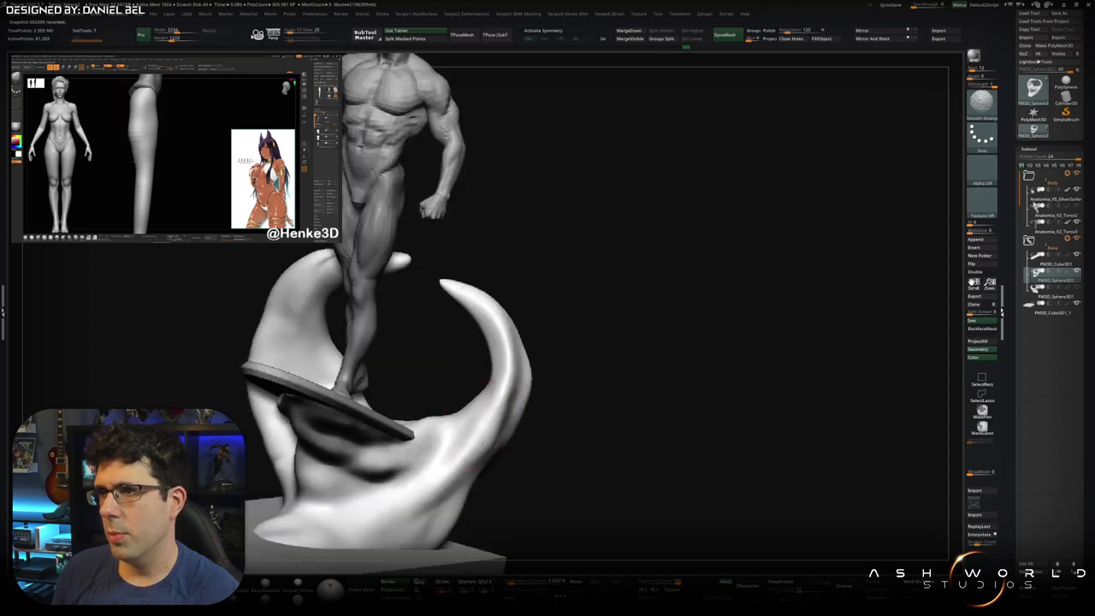
right_drag(506, 290, 500, 423)
mouse_move(446, 451)
right_down()
mouse_move(462, 466)
mouse_move(479, 372)
mouse_move(485, 399)
right_up()
ctrl+shift+click(462, 466)
ctrl+shift+click(465, 391)
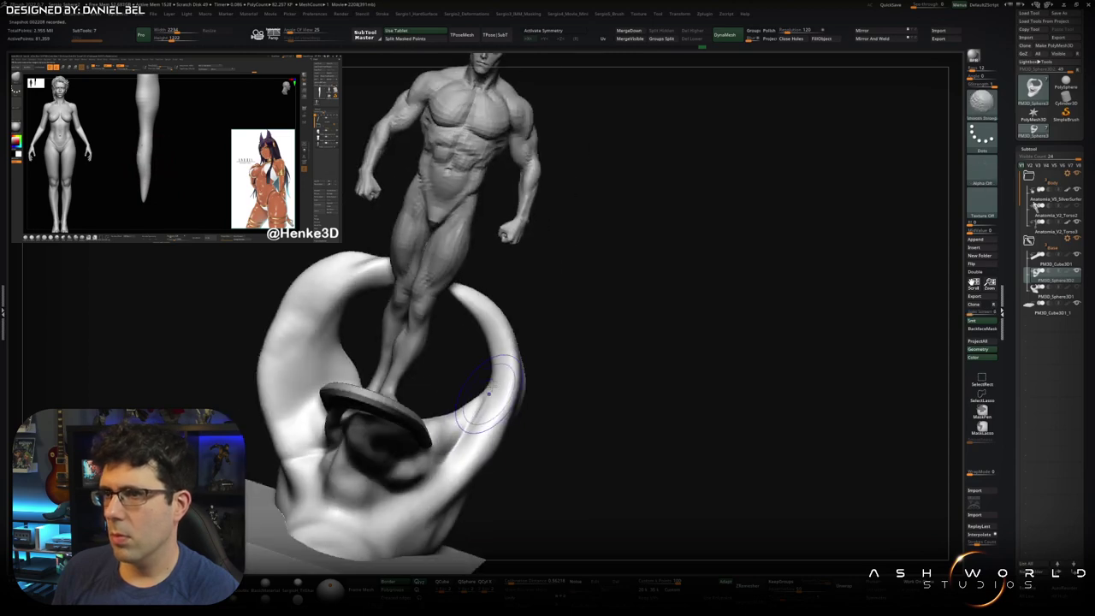
mouse_move(463, 447)
right_down()
mouse_move(454, 425)
mouse_move(493, 443)
mouse_move(478, 426)
right_up()
mouse_move(499, 380)
right_down()
mouse_move(494, 404)
mouse_move(535, 421)
right_up()
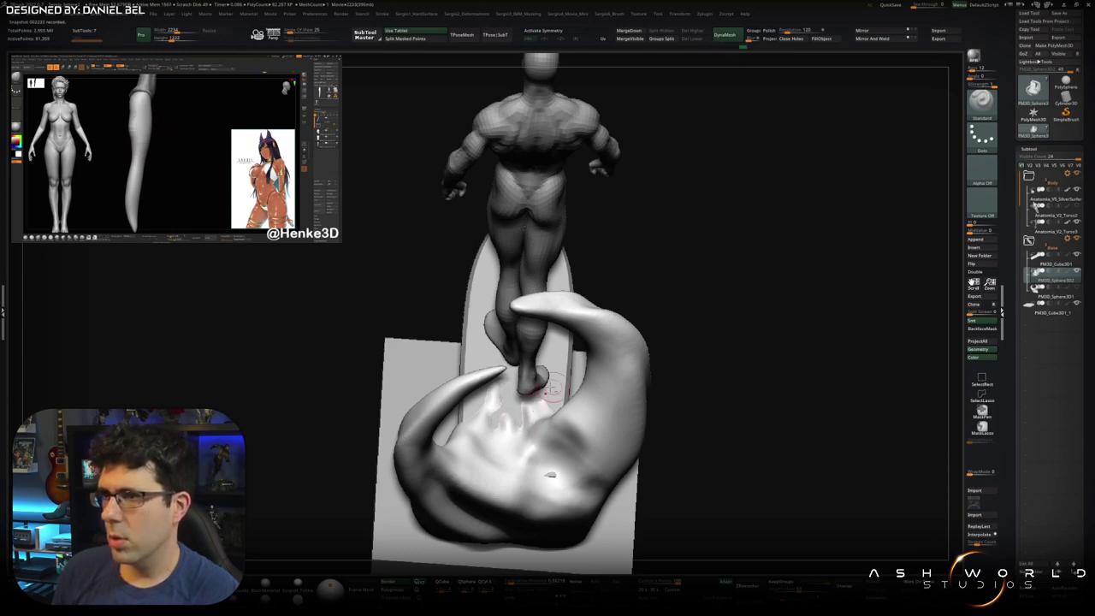
right_drag(541, 413, 479, 419)
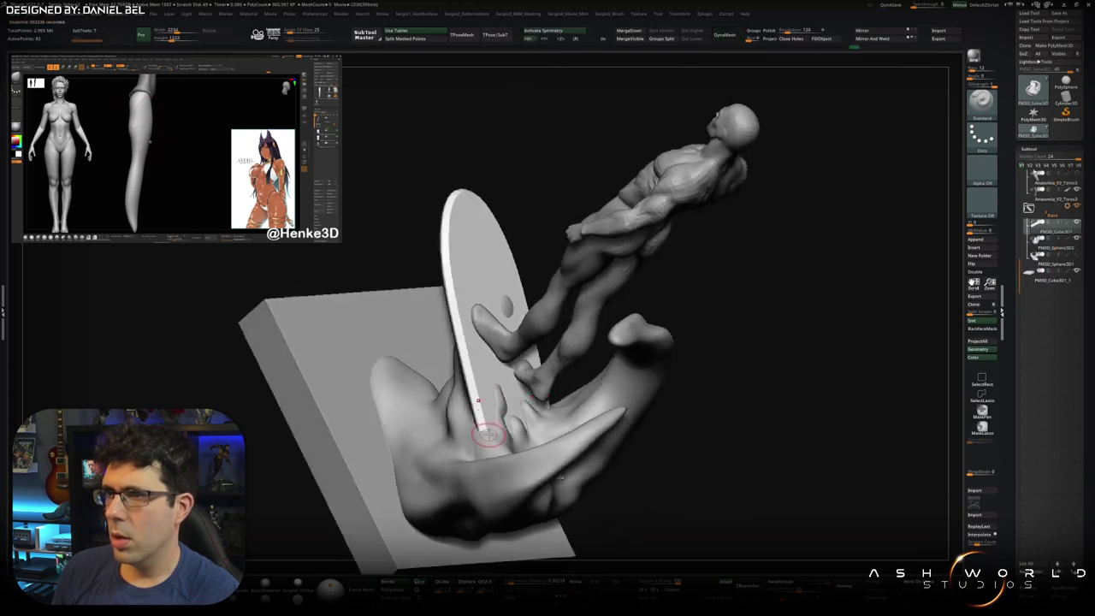
alt+click(487, 432)
mouse_move(467, 400)
mouse_down()
mouse_move(496, 317)
mouse_move(477, 384)
mouse_up()
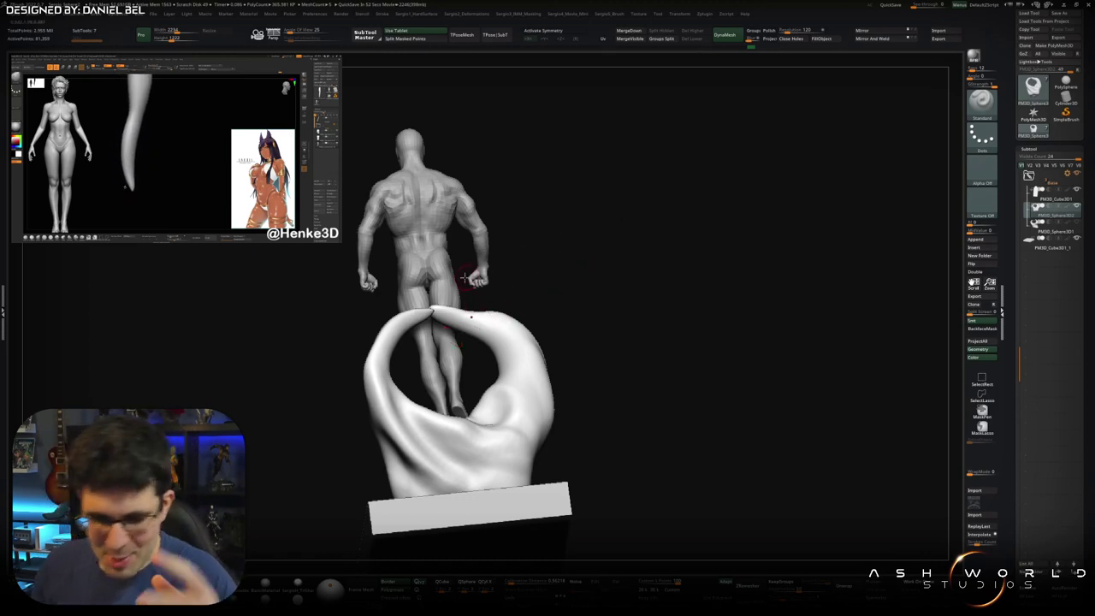
drag(664, 306, 548, 342)
scroll(405, 380, up, 2)
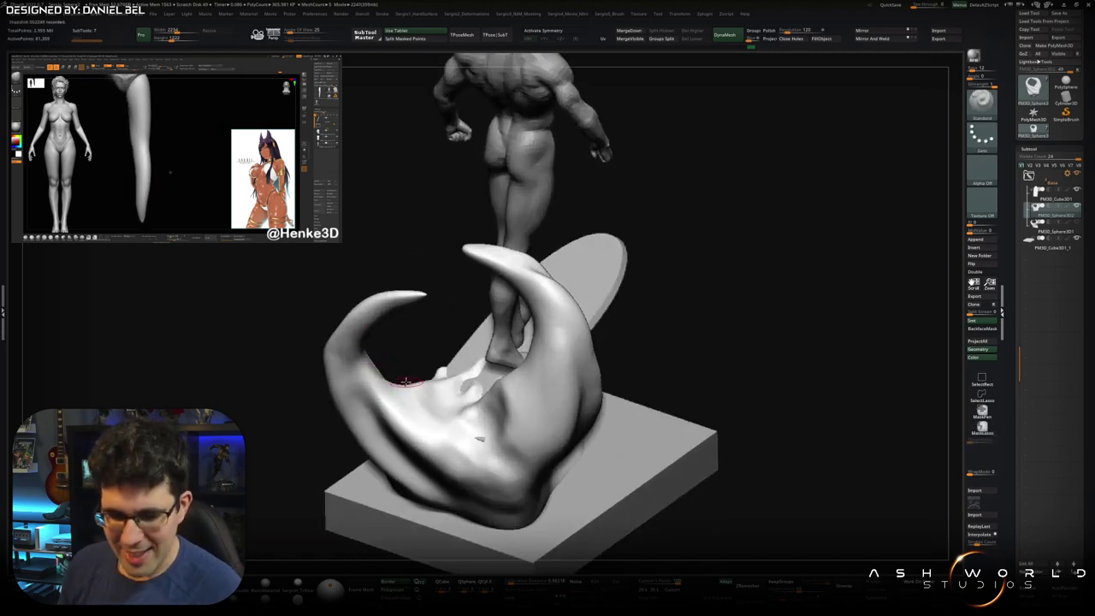
mouse_move(401, 356)
right_down()
mouse_move(411, 376)
mouse_move(427, 372)
mouse_move(415, 400)
right_up()
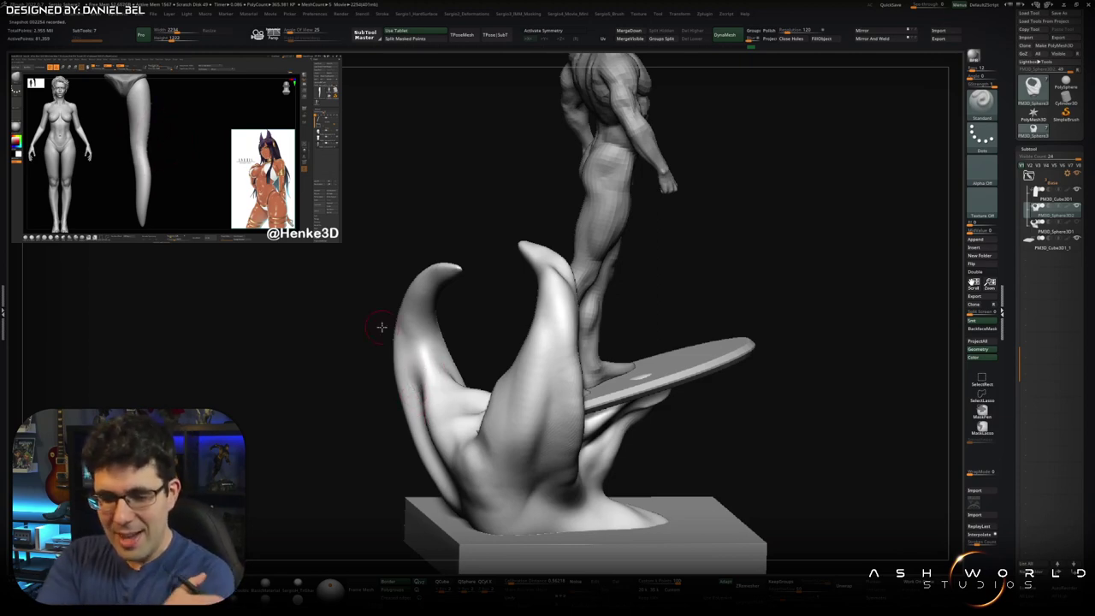
mouse_move(459, 249)
mouse_down()
mouse_move(475, 332)
mouse_move(473, 354)
mouse_move(454, 361)
mouse_move(459, 379)
mouse_up()
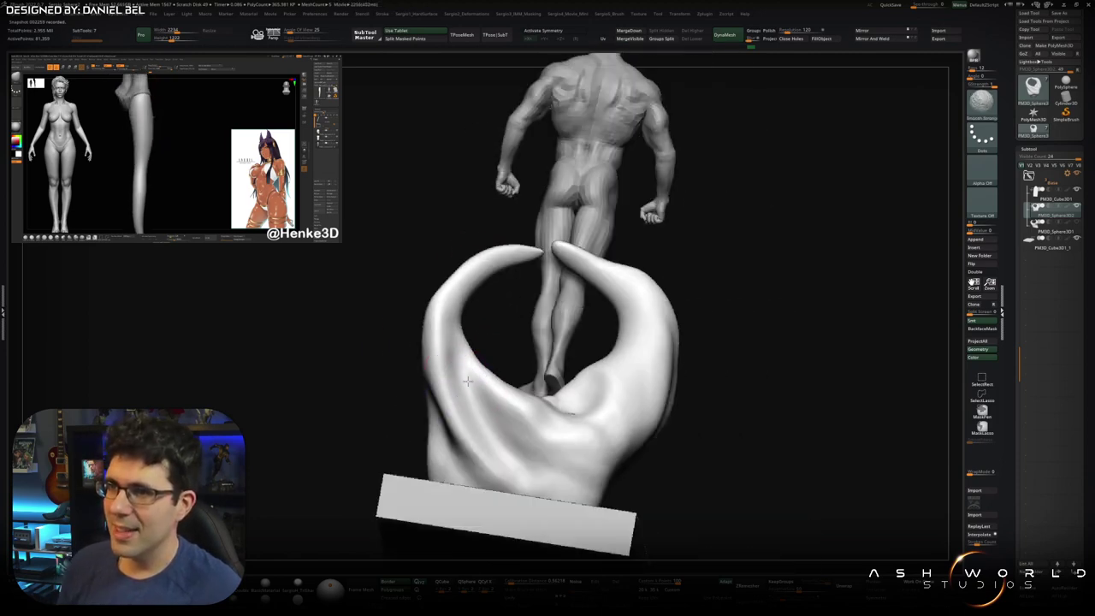
Step: Inspect the wave curl from several angles, then solo the wave subtool, hiding figure and base
mouse_move(439, 314)
mouse_down()
mouse_move(461, 312)
mouse_move(451, 278)
mouse_up()
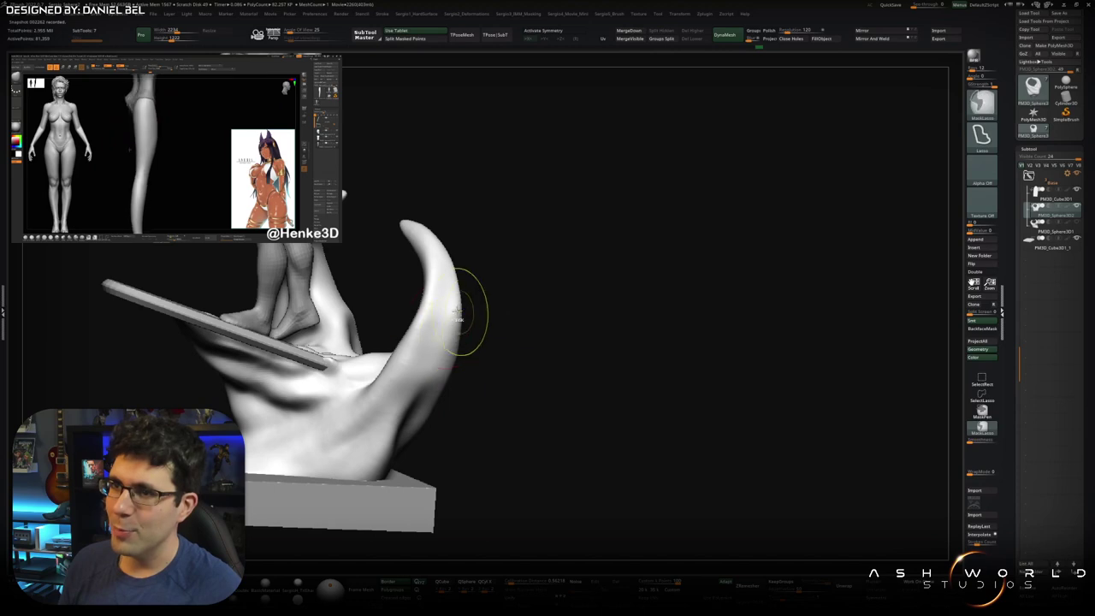
mouse_move(423, 402)
mouse_down()
mouse_move(453, 367)
mouse_move(510, 344)
mouse_move(540, 372)
mouse_move(520, 396)
mouse_up()
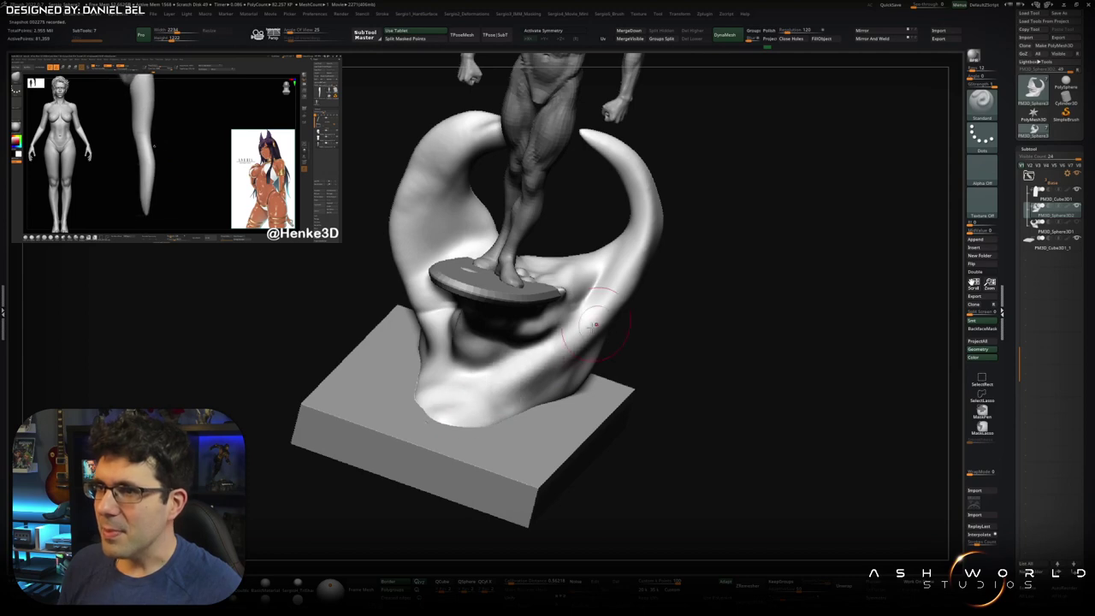
mouse_move(521, 396)
mouse_down()
mouse_move(555, 389)
mouse_move(563, 371)
mouse_move(498, 376)
mouse_up()
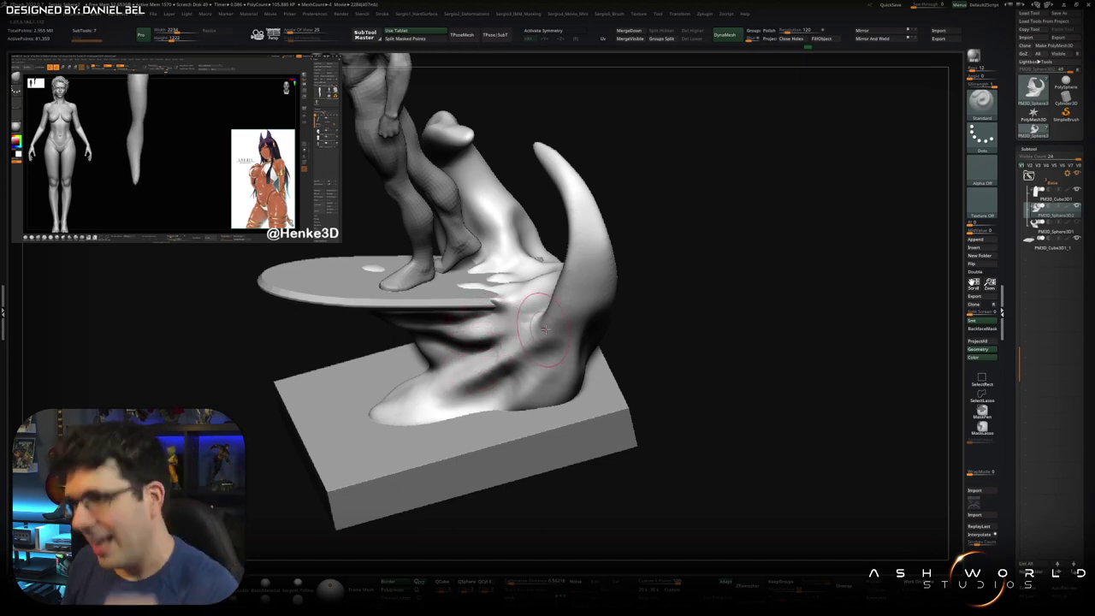
right_drag(475, 343, 548, 349)
right_drag(510, 385, 429, 407)
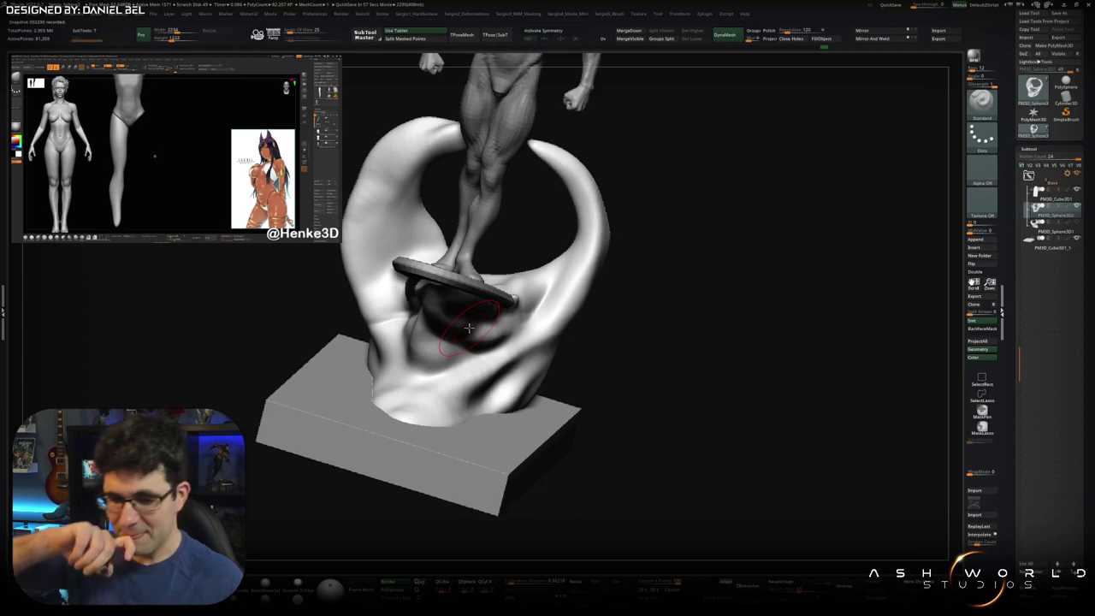
drag(582, 338, 528, 364)
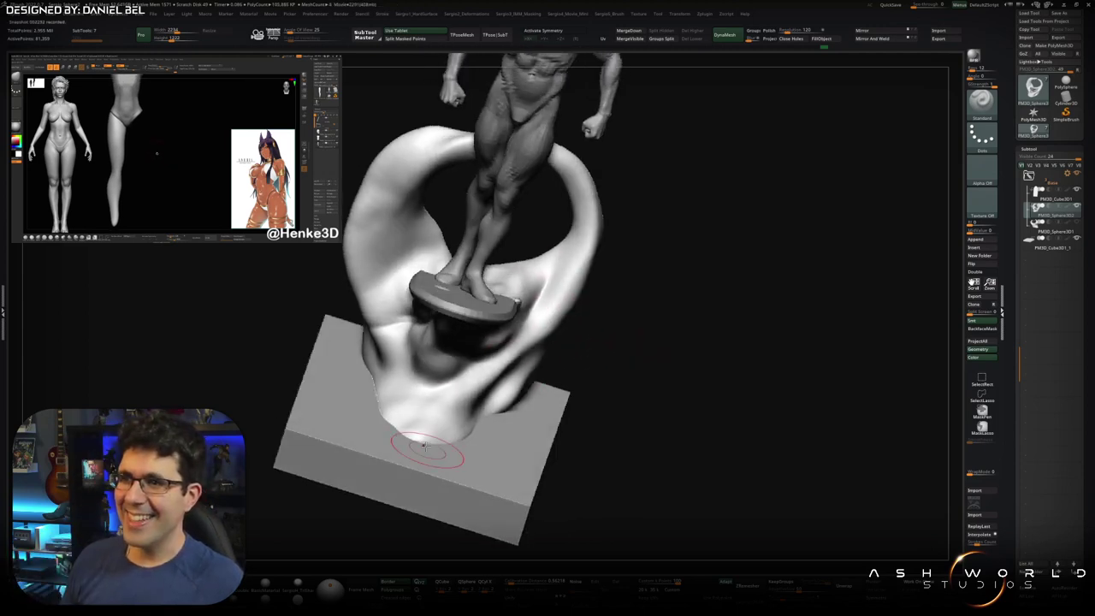
right_drag(473, 377, 471, 378)
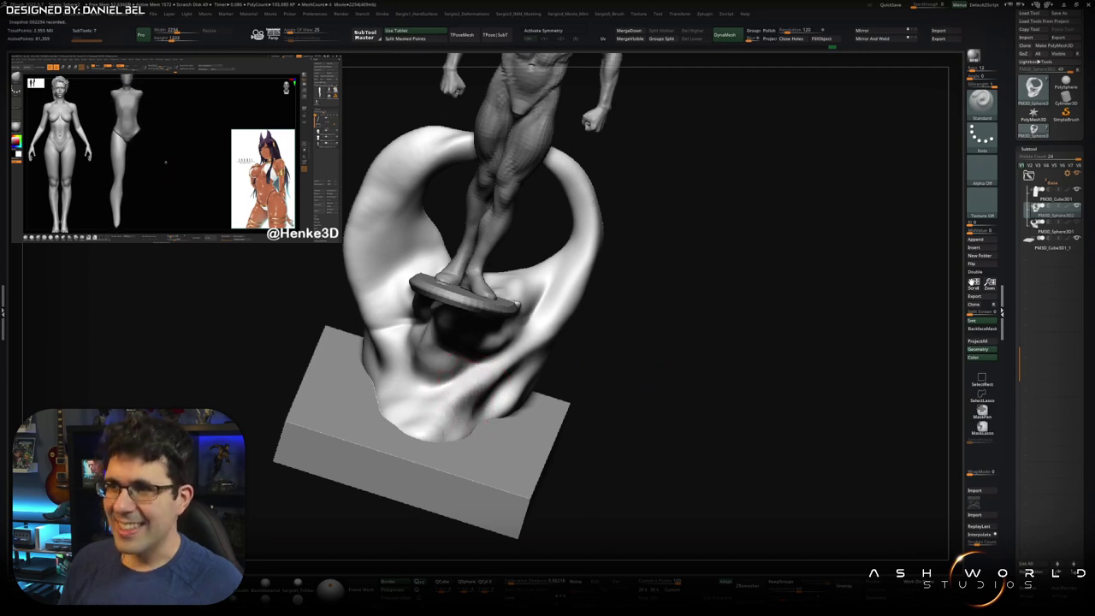
mouse_move(421, 400)
right_down()
mouse_move(436, 415)
mouse_move(425, 384)
right_up()
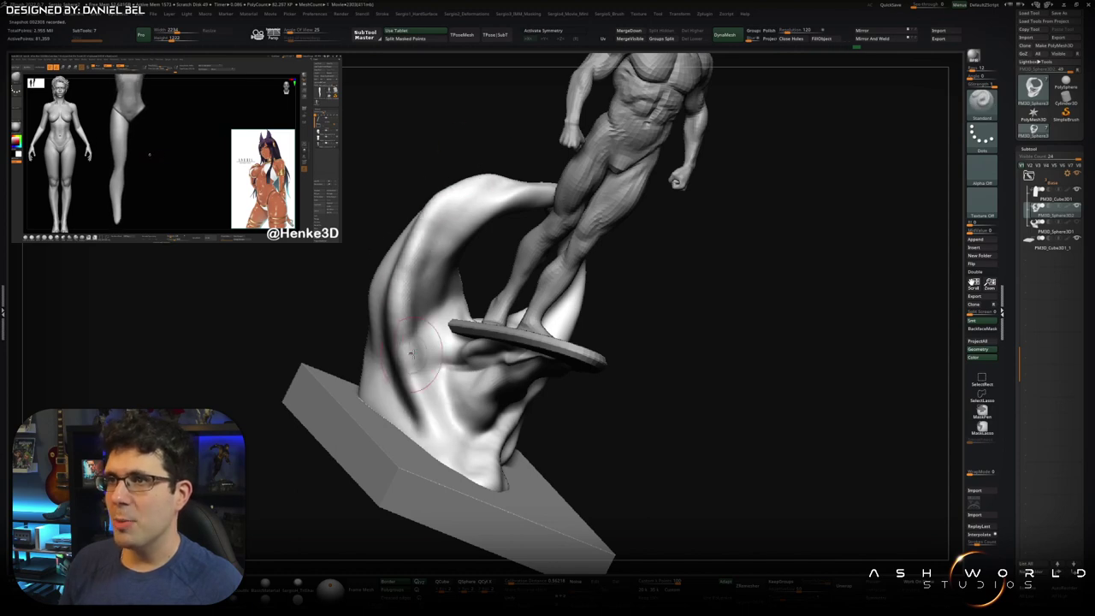
right_drag(409, 352, 442, 312)
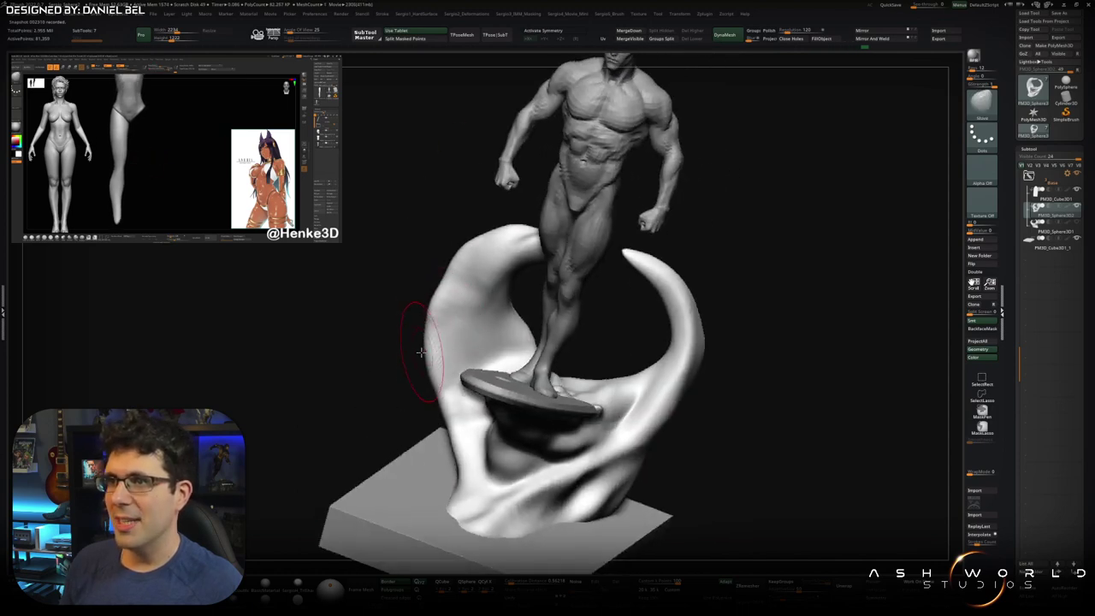
right_drag(453, 295, 460, 277)
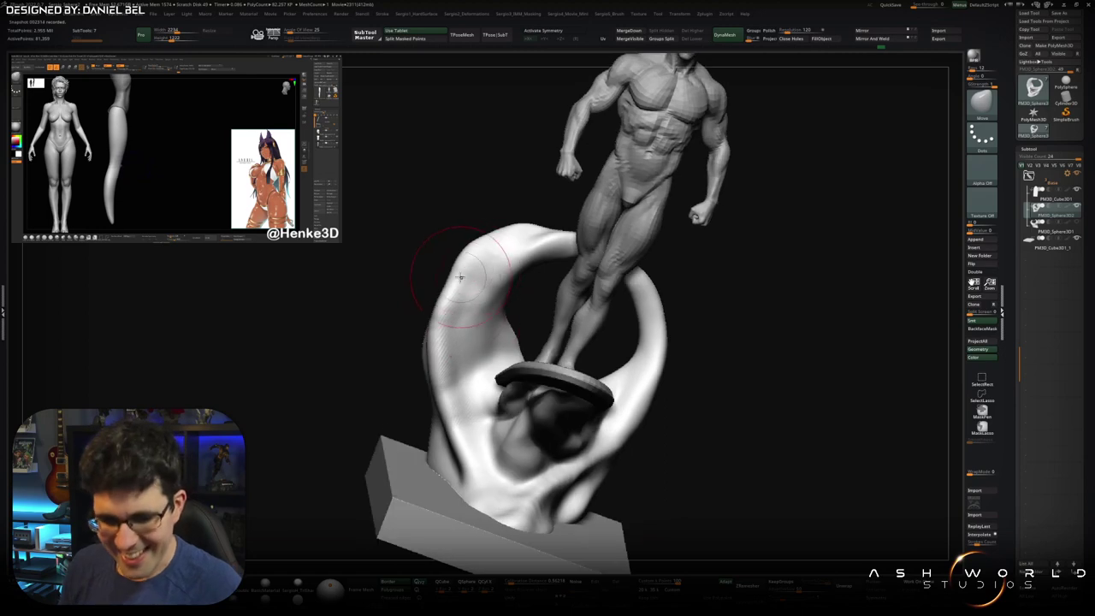
ctrl+shift+click(457, 324)
right_drag(450, 319, 439, 306)
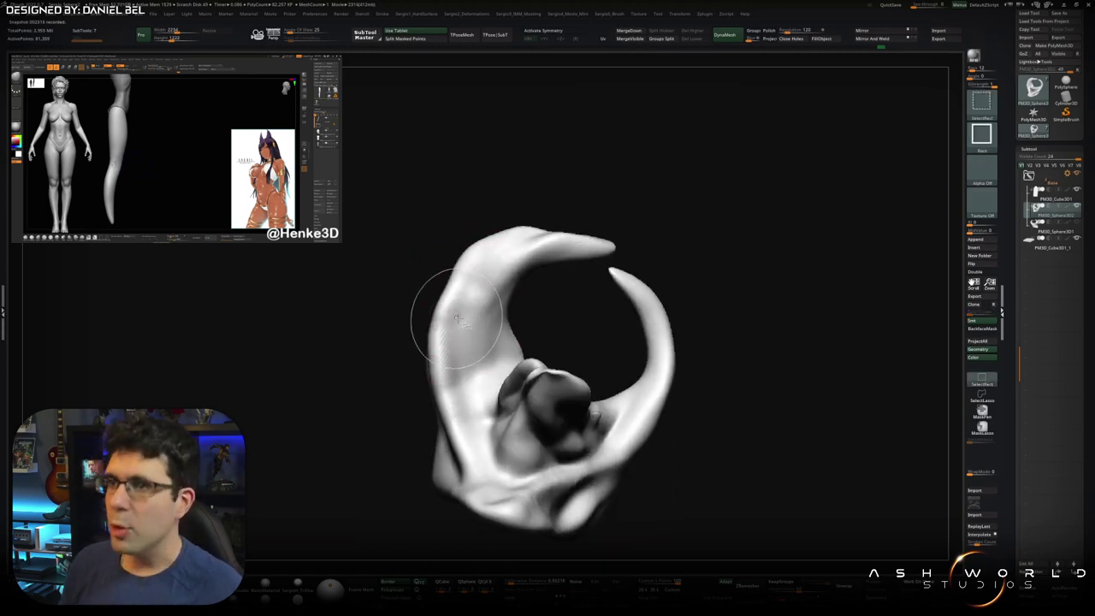
Step: Turn to the inner side of the wave curl and switch to the Move brush
right_drag(465, 375, 585, 259)
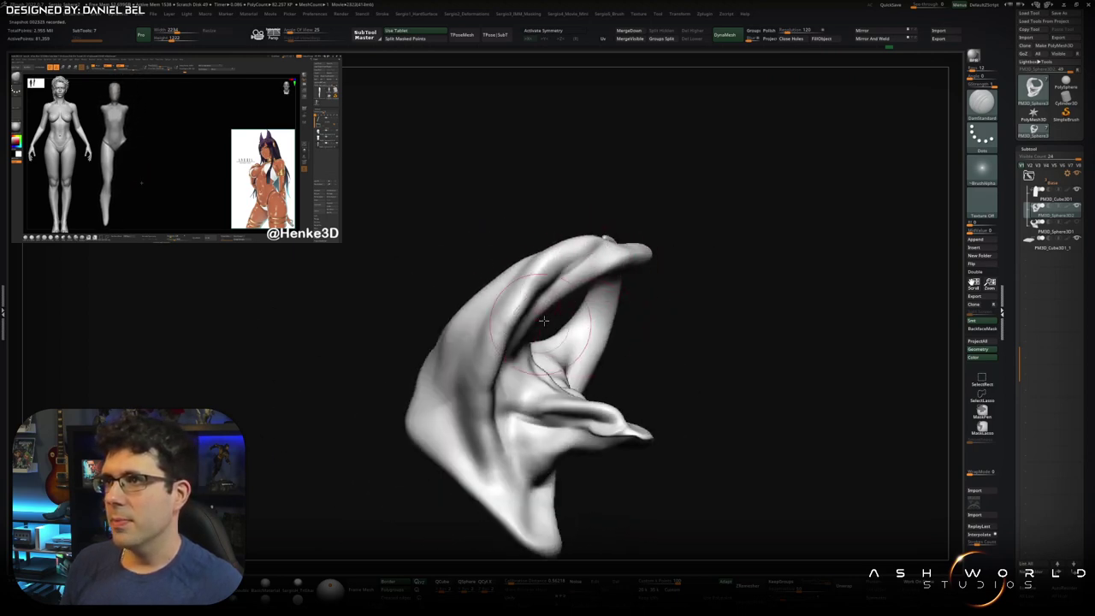
mouse_move(585, 260)
right_down()
mouse_move(512, 328)
mouse_move(513, 295)
right_up()
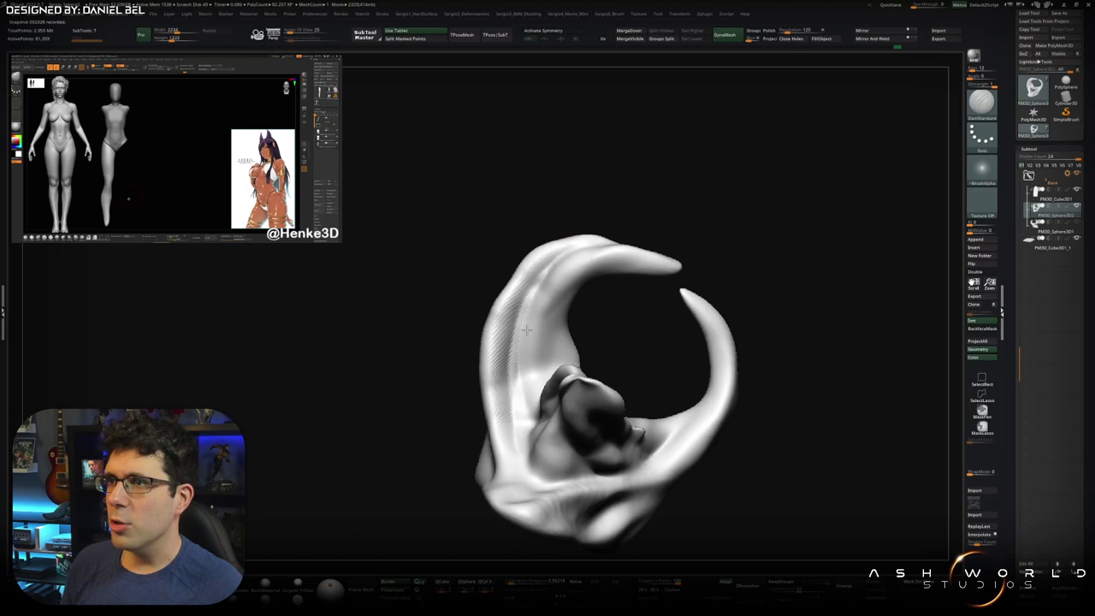
key(b)
key(m)
key(v)
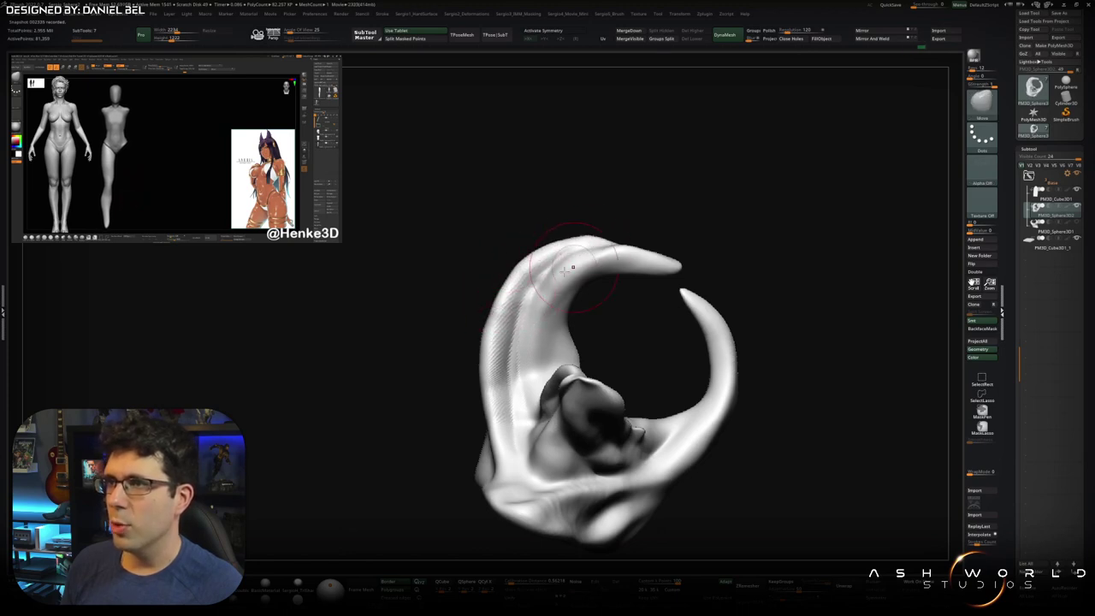
Step: Draw and refine a crease across the wave's inner curve
right_drag(540, 288, 564, 257)
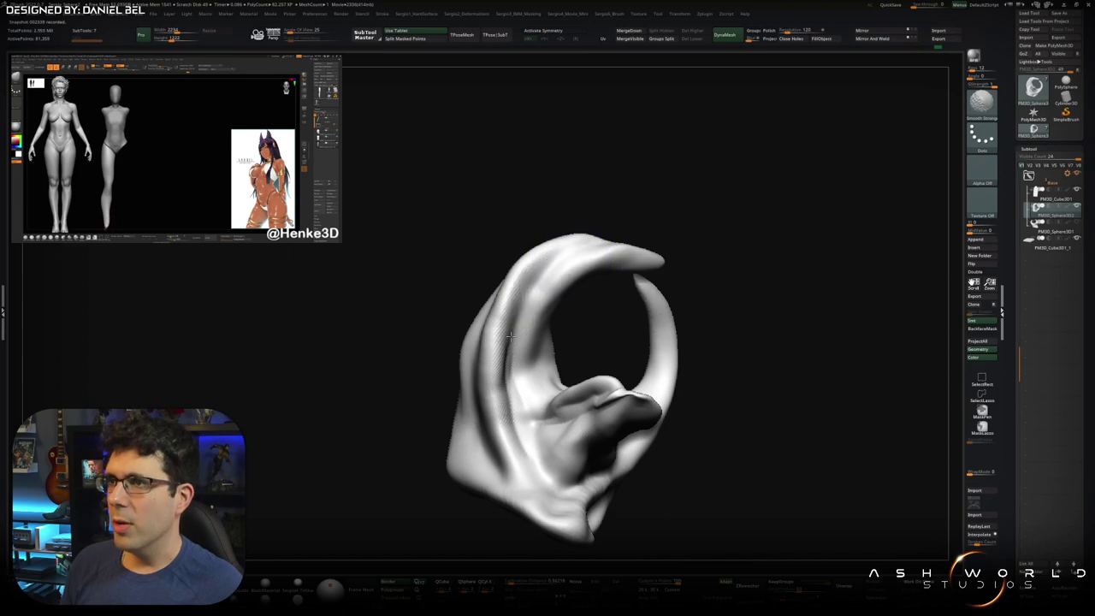
right_drag(504, 457, 466, 389)
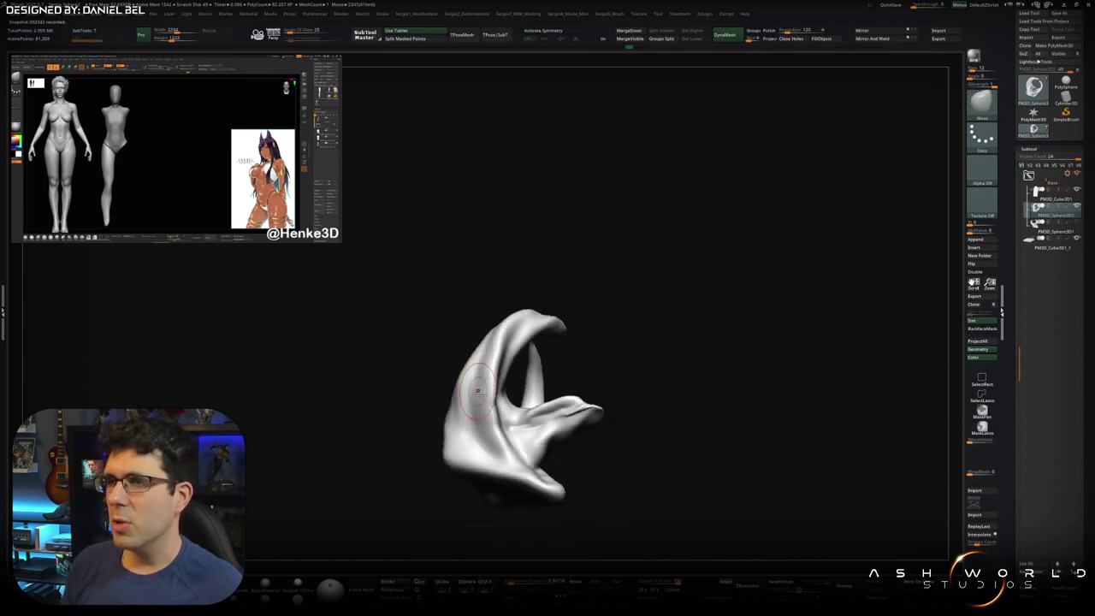
right_drag(466, 437, 462, 382)
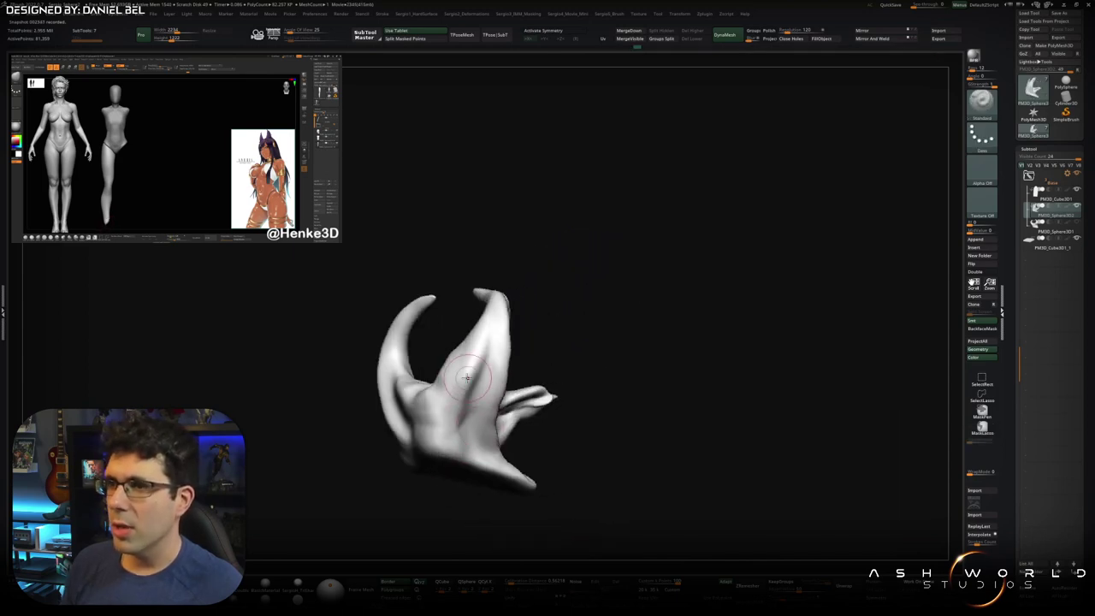
right_drag(485, 320, 471, 344)
mouse_move(464, 491)
right_down()
mouse_move(453, 364)
mouse_move(479, 356)
mouse_move(481, 342)
mouse_move(422, 350)
mouse_move(513, 317)
right_up()
drag(513, 264, 477, 294)
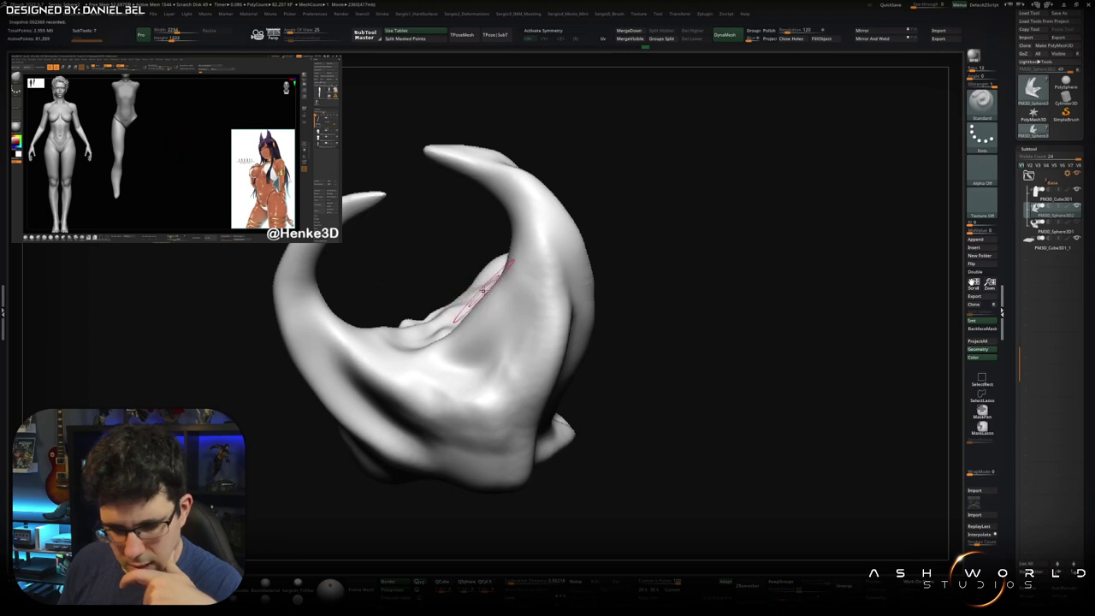
drag(485, 291, 488, 293)
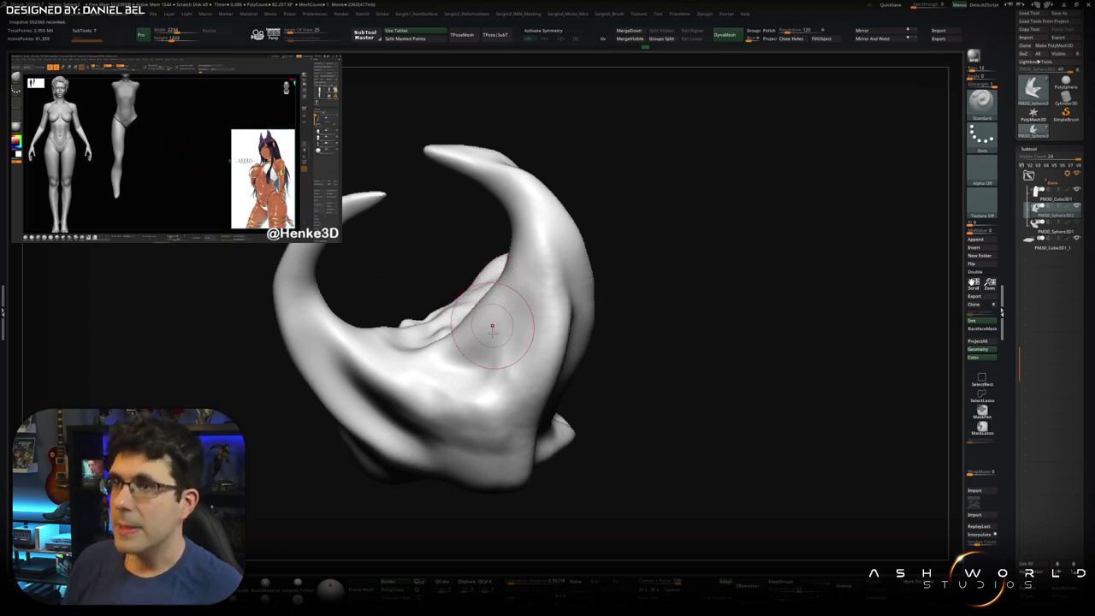
Step: Check the reworked curl from the front, then zoom out to the full scene
right_drag(487, 297, 487, 310)
mouse_move(518, 385)
right_down()
mouse_move(496, 361)
mouse_move(520, 384)
mouse_move(473, 380)
right_up()
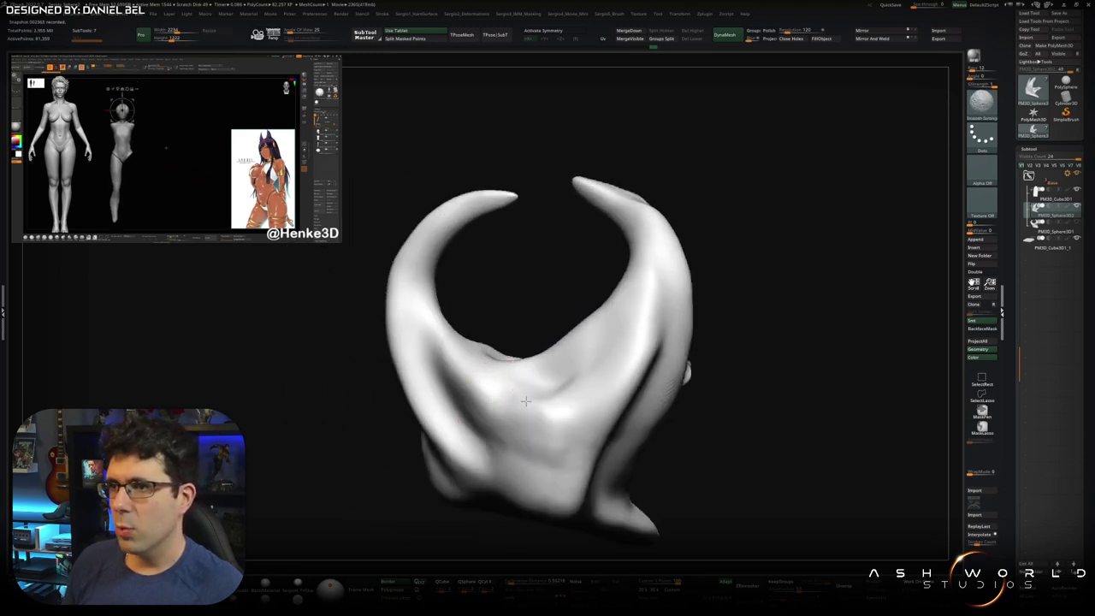
mouse_move(479, 428)
right_down()
mouse_move(501, 448)
mouse_move(487, 400)
mouse_move(508, 481)
mouse_move(473, 443)
right_up()
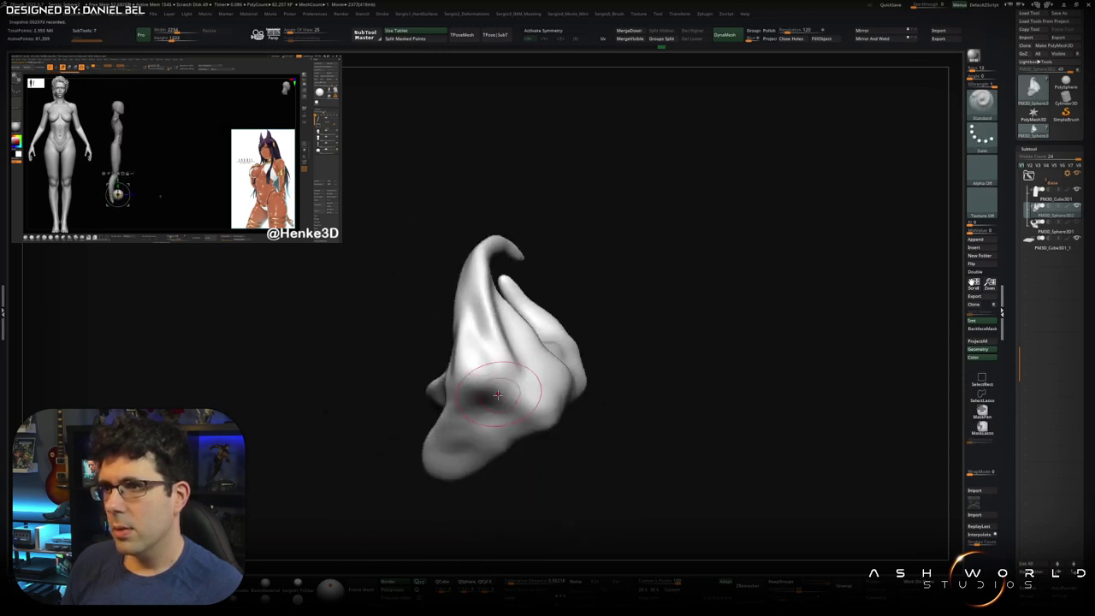
right_drag(473, 444, 458, 334)
mouse_move(396, 393)
right_down()
mouse_move(472, 416)
mouse_move(450, 369)
right_up()
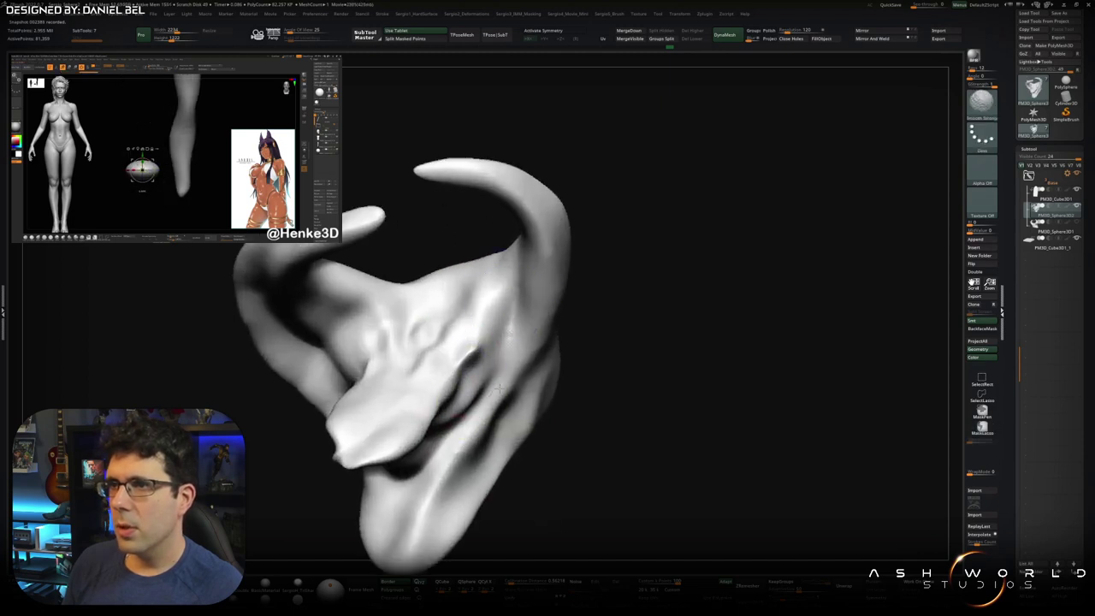
right_drag(416, 391, 506, 378)
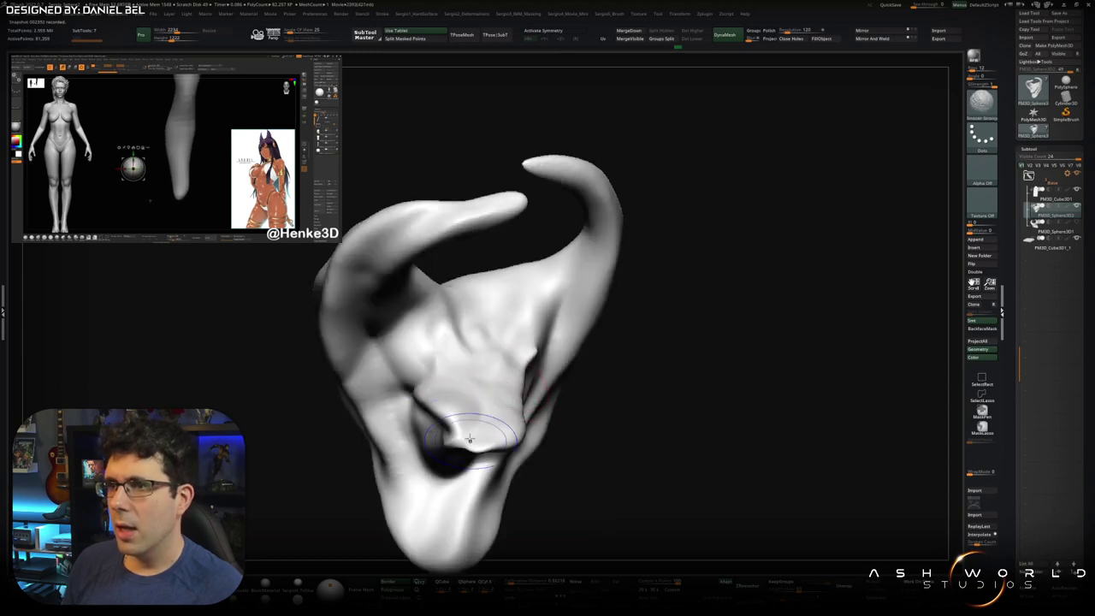
mouse_move(456, 408)
ctrl+right_down()
mouse_move(473, 391)
mouse_move(472, 410)
mouse_move(456, 416)
ctrl+right_up()
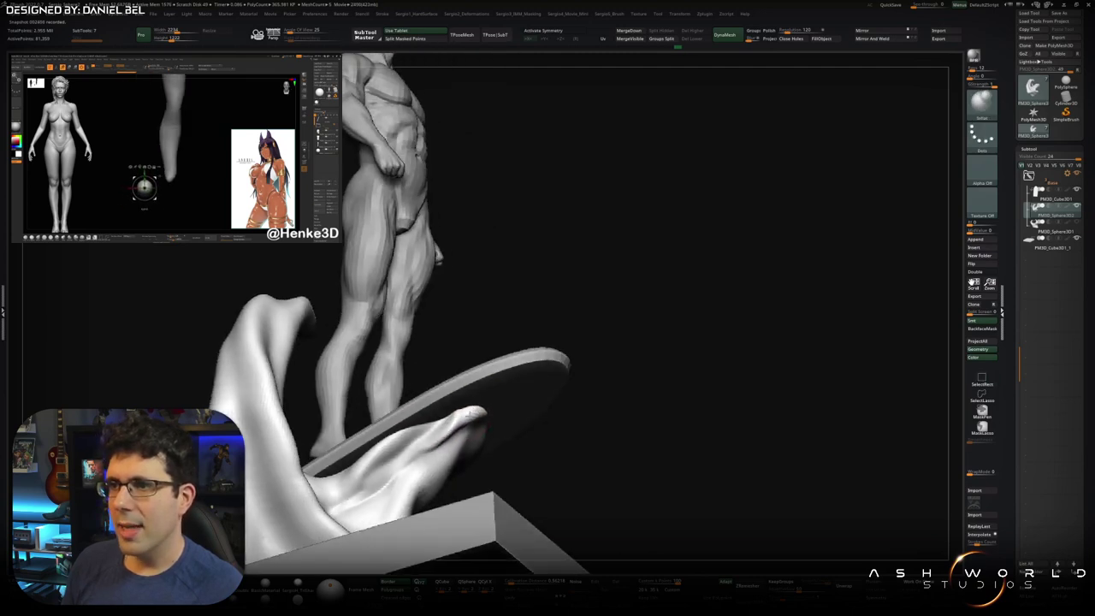
Step: Orbit to a low angle of the board and wave, then solo the wave
right_drag(477, 420, 474, 401)
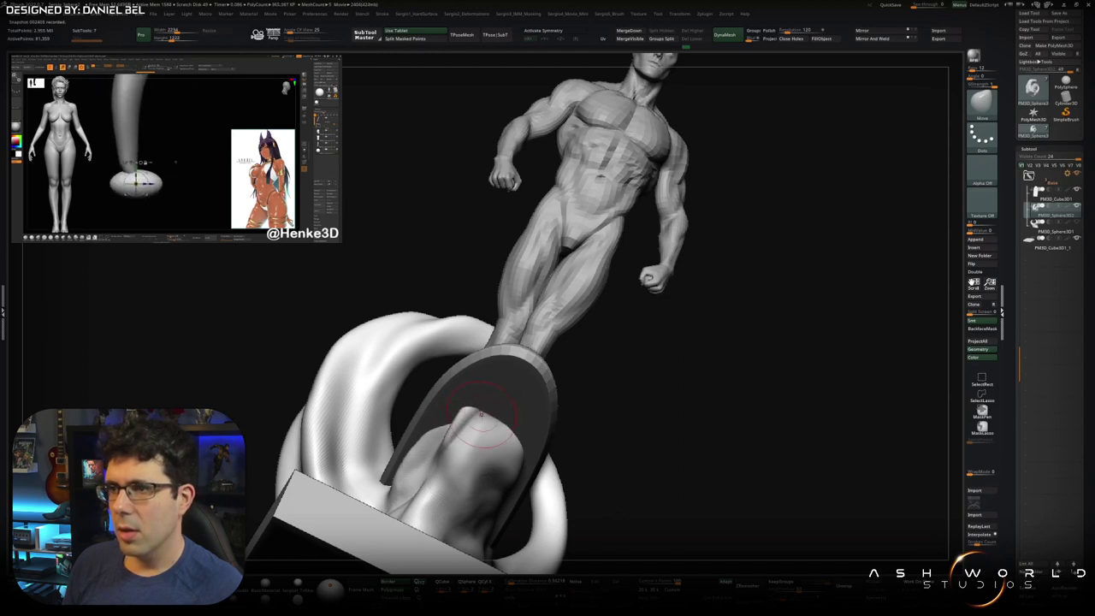
right_drag(474, 401, 467, 444)
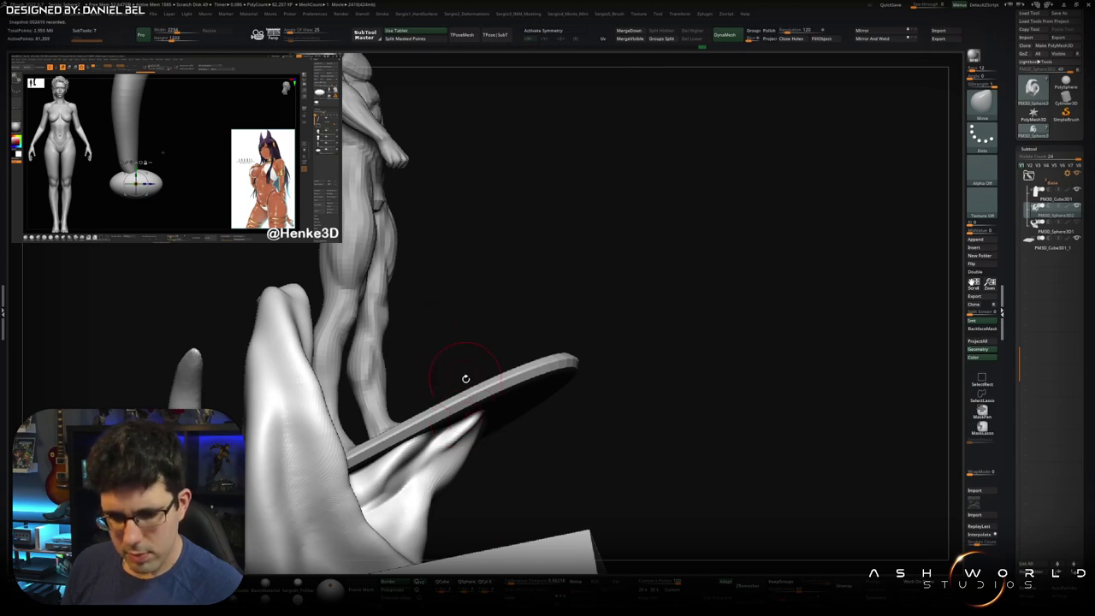
right_drag(465, 378, 424, 442)
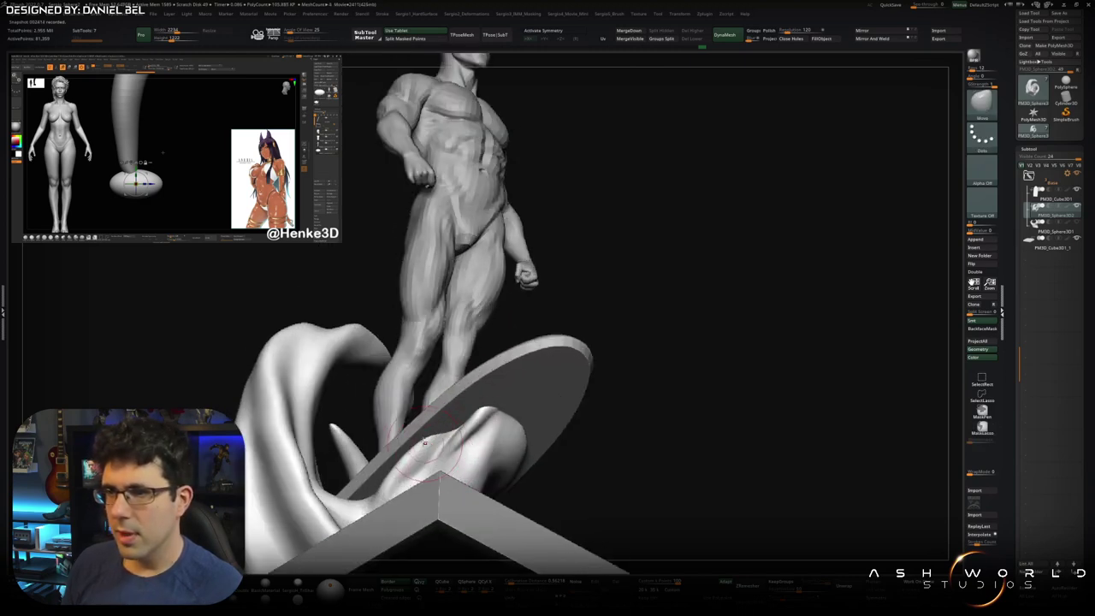
right_drag(421, 437, 476, 408)
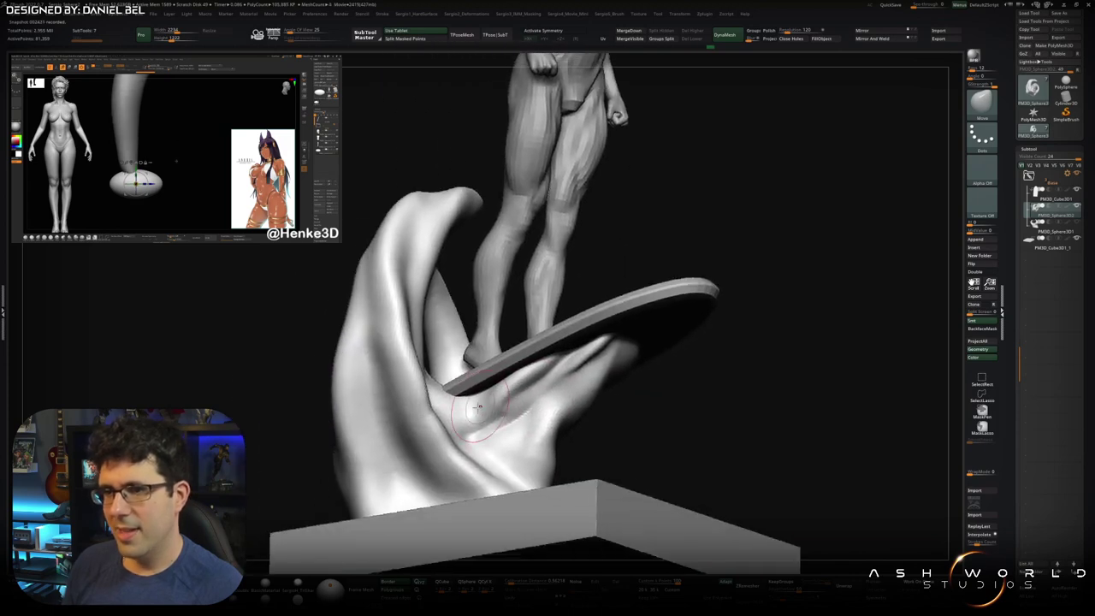
ctrl+shift+click(471, 451)
mouse_move(484, 442)
right_down()
mouse_move(467, 395)
mouse_move(410, 406)
right_up()
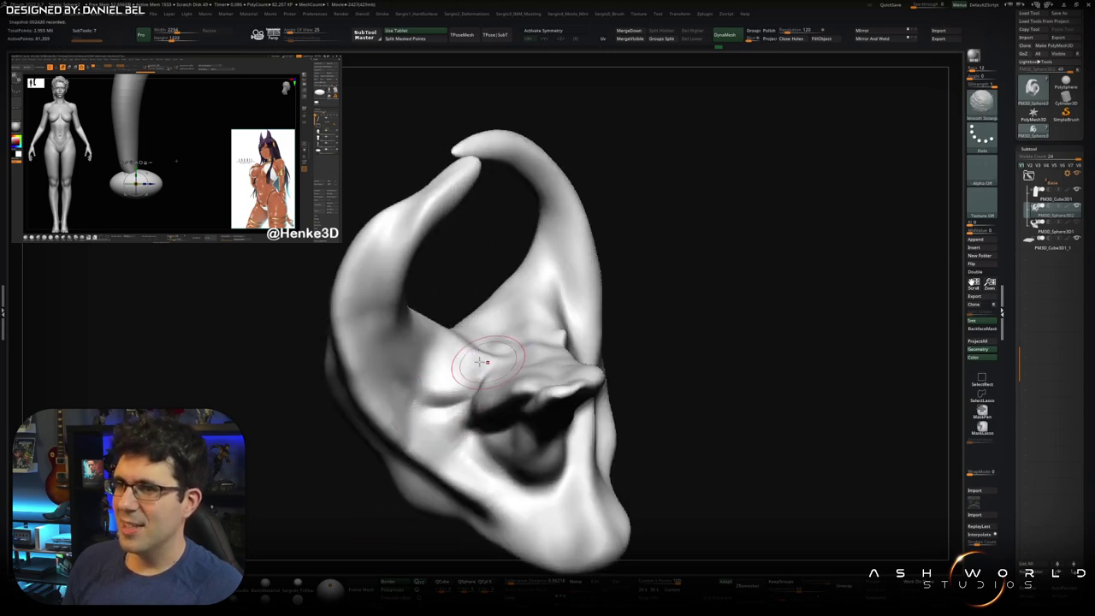
right_drag(493, 361, 469, 386)
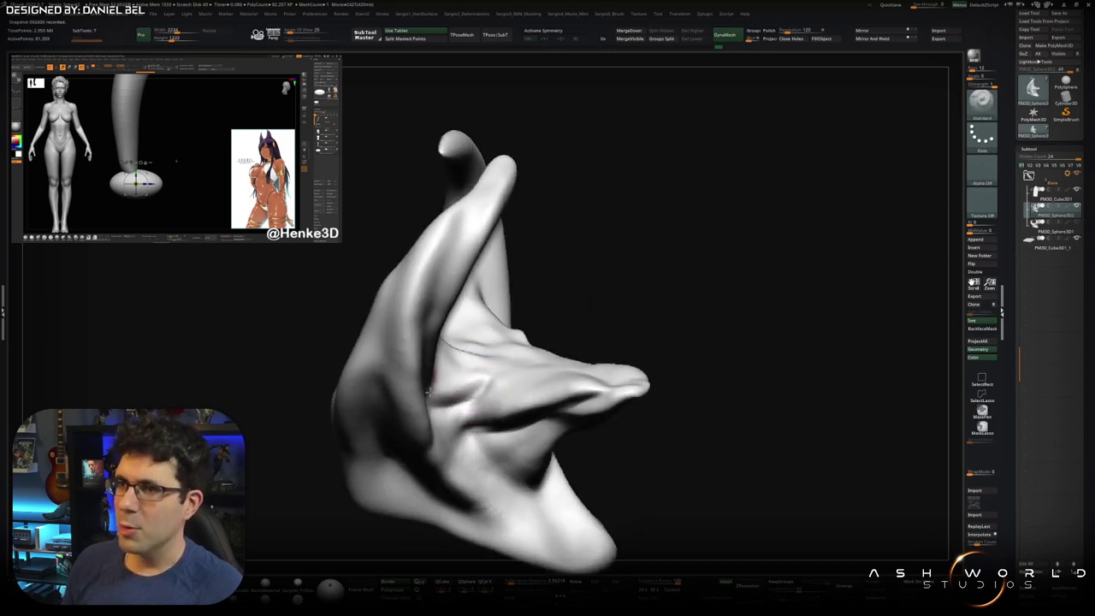
Step: Inspect the isolated wave's inner cavity from several angles, then return to the full surfer scene
right_drag(512, 342, 445, 383)
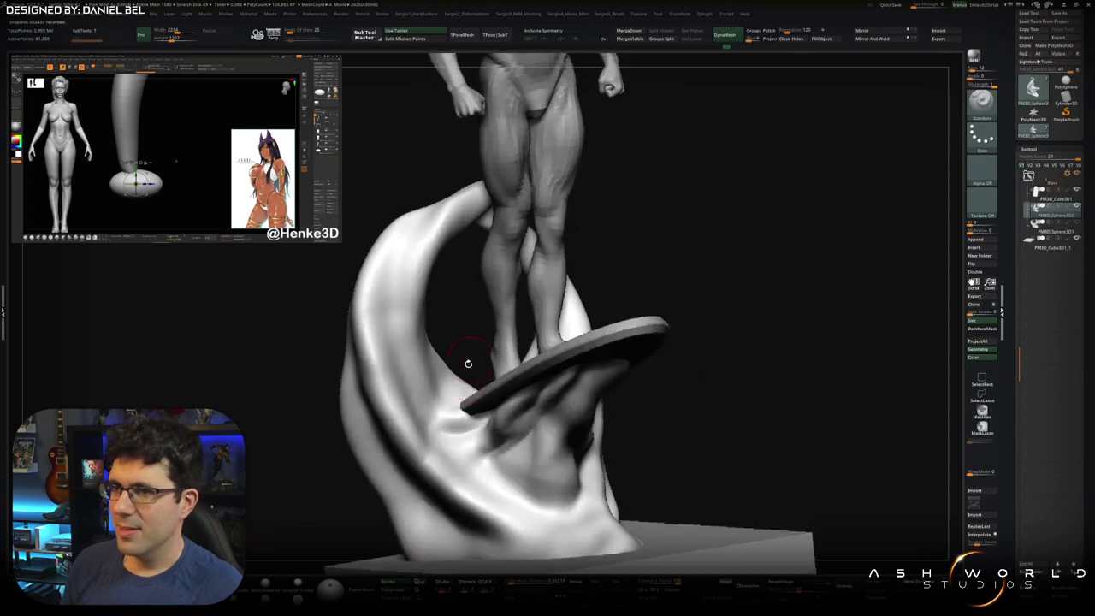
right_drag(457, 388, 463, 416)
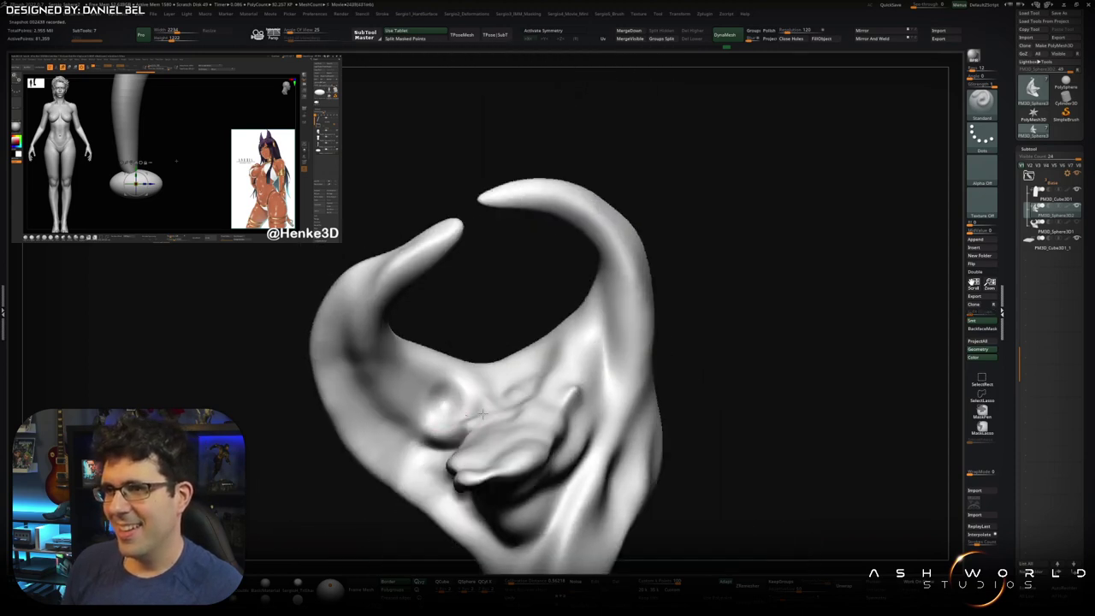
mouse_move(448, 393)
right_down()
mouse_move(448, 373)
mouse_move(414, 389)
mouse_move(432, 404)
right_up()
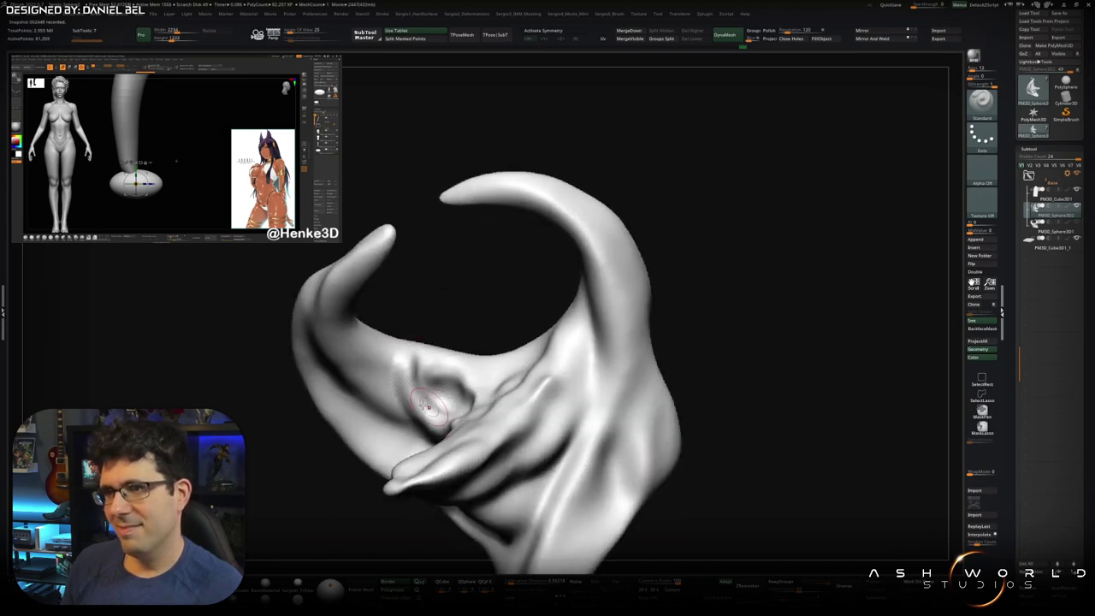
right_drag(393, 381, 411, 390)
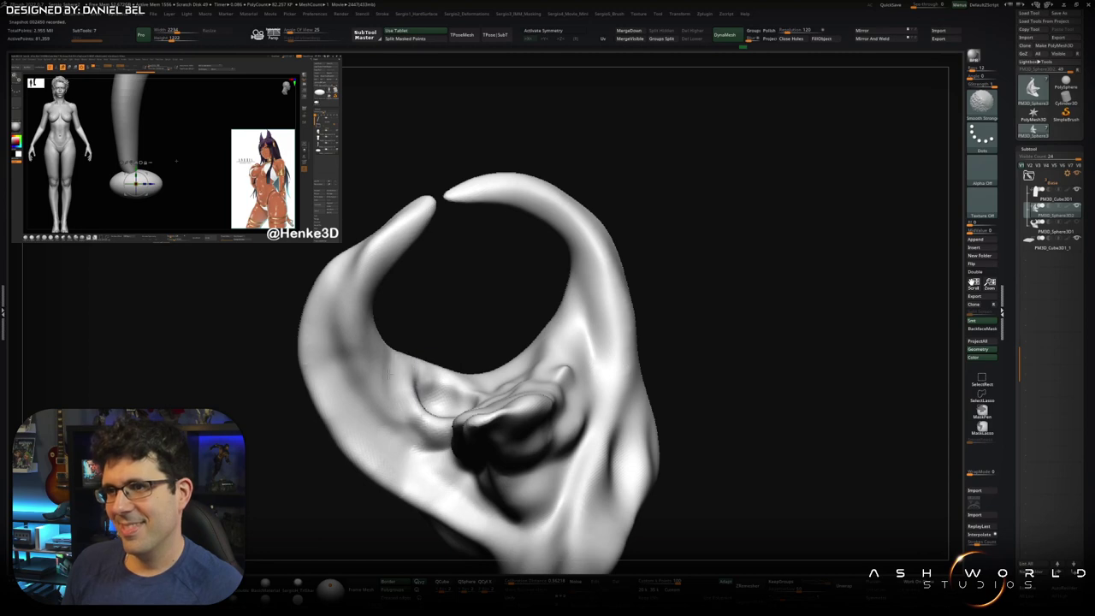
mouse_move(445, 432)
right_down()
mouse_move(428, 396)
mouse_move(472, 432)
right_up()
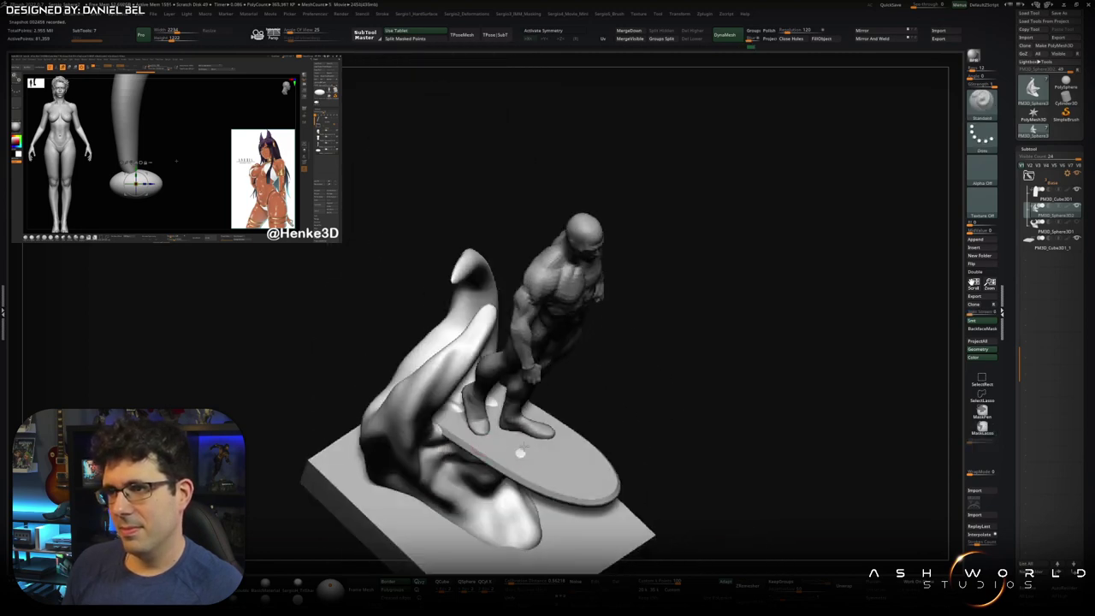
right_drag(521, 444, 373, 427)
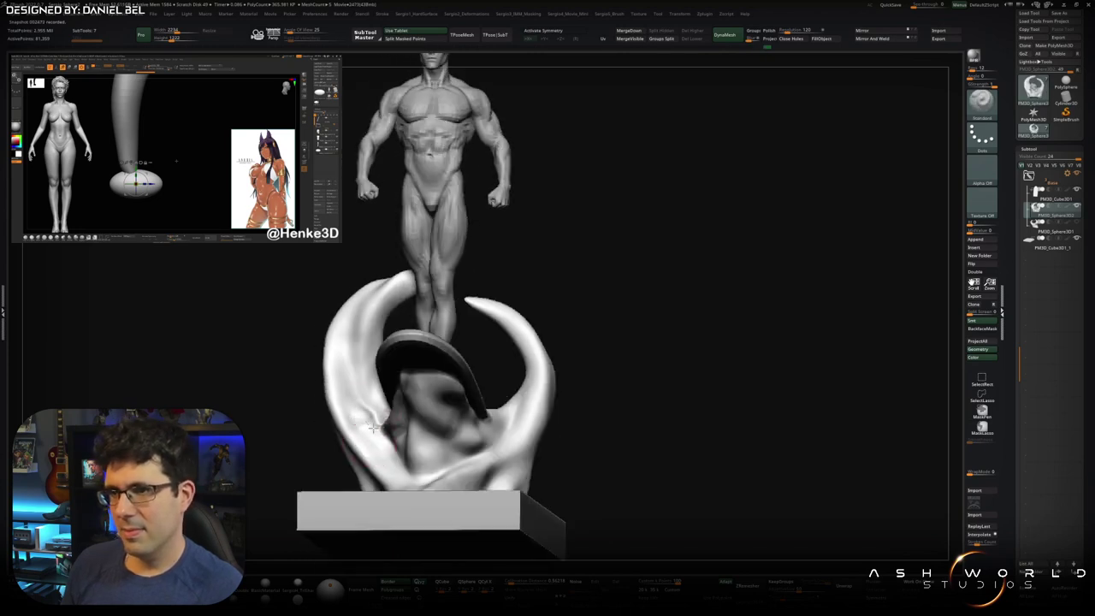
Step: Reshape the wave's finger-like protrusion beside the surfer with a Move stroke
right_drag(373, 422, 363, 413)
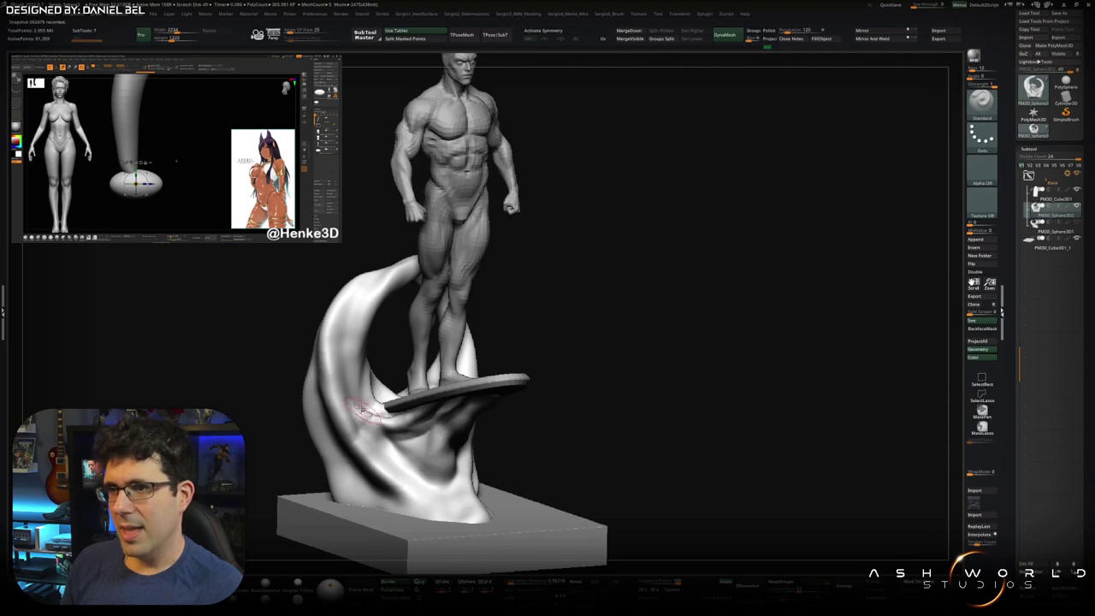
mouse_move(445, 397)
right_down()
mouse_move(415, 417)
mouse_move(359, 408)
mouse_move(341, 372)
mouse_move(368, 419)
mouse_move(363, 406)
right_up()
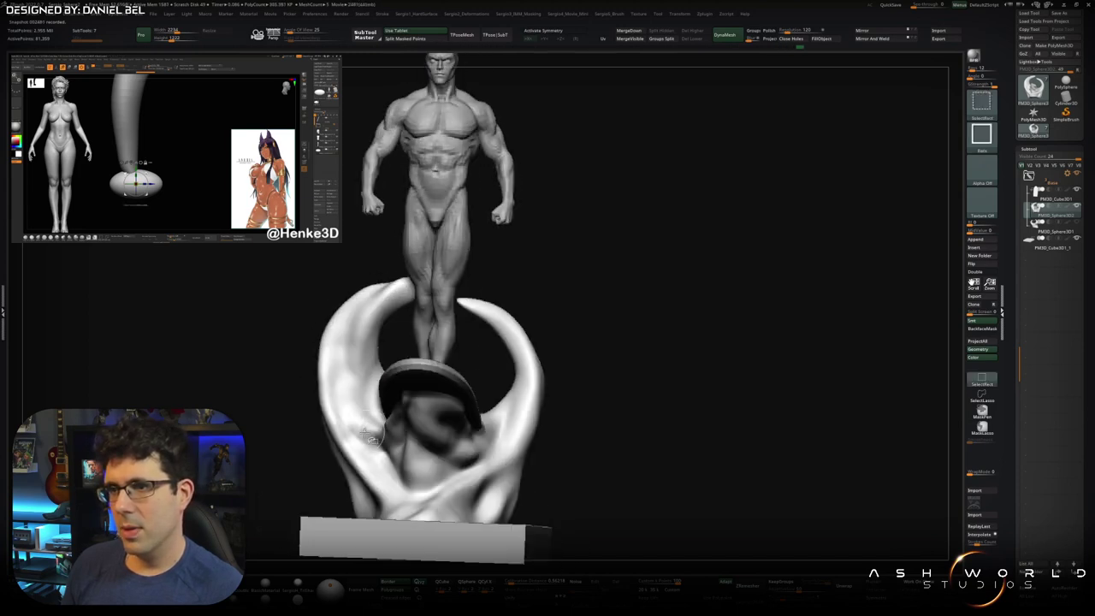
right_drag(376, 479, 390, 464)
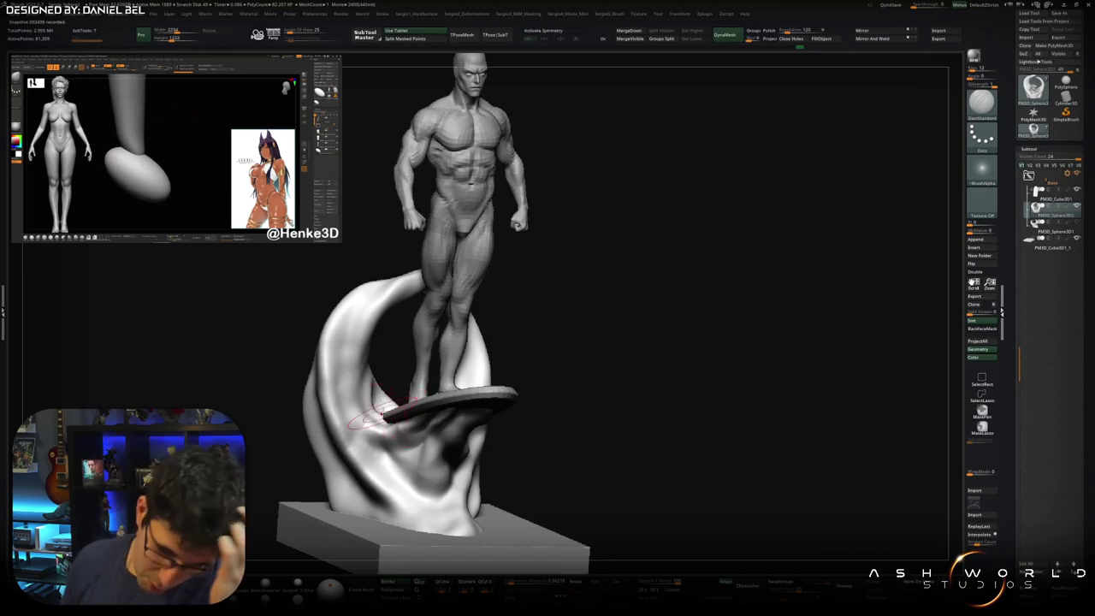
mouse_move(391, 409)
right_down()
mouse_move(410, 397)
mouse_move(422, 449)
right_up()
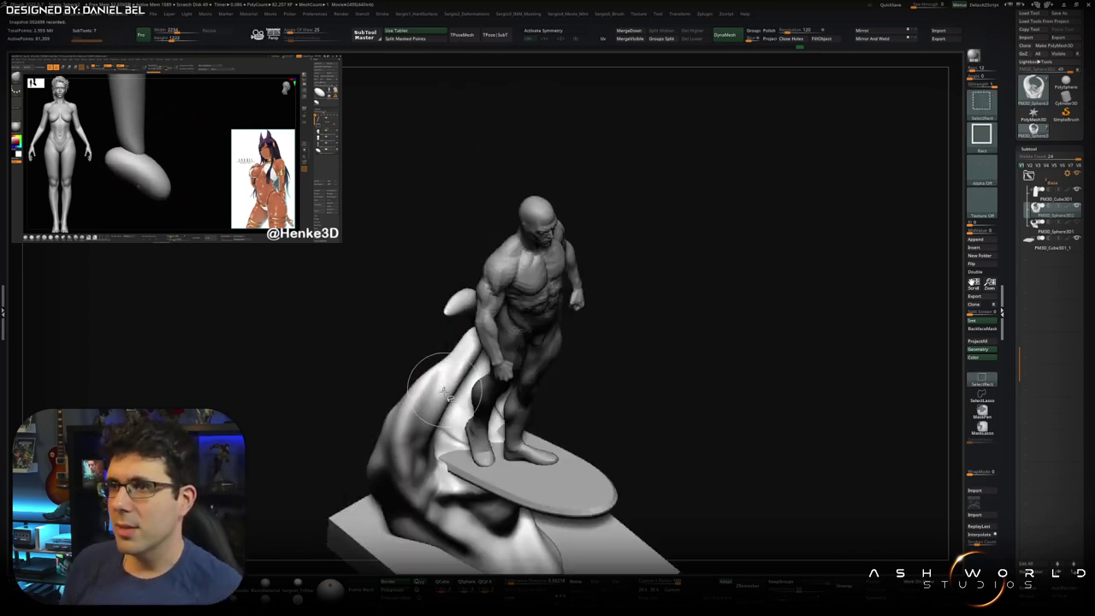
right_drag(431, 405, 460, 348)
mouse_move(476, 302)
right_down()
mouse_move(436, 351)
mouse_move(445, 359)
right_up()
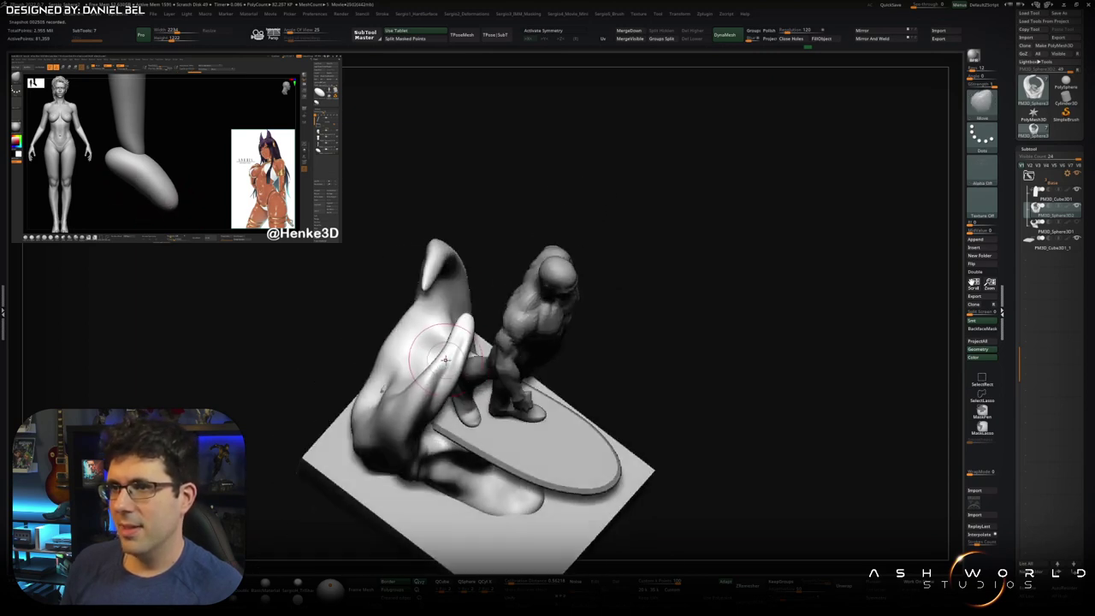
mouse_move(445, 360)
mouse_down()
mouse_move(450, 377)
mouse_move(477, 318)
mouse_move(419, 389)
mouse_up()
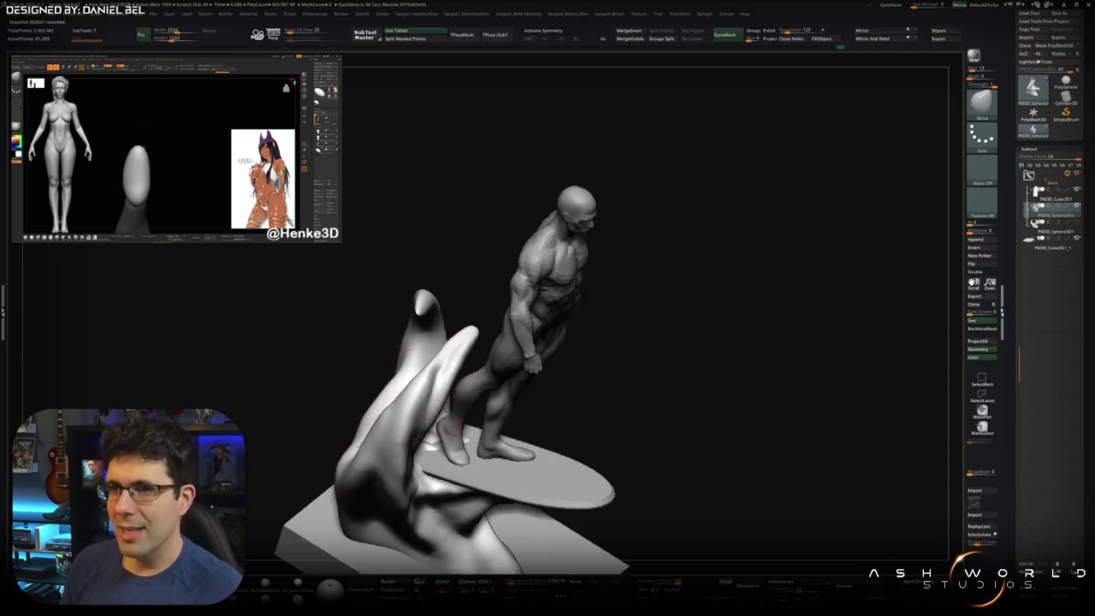
Step: Turn to a front view of the wave and solo it
mouse_move(350, 478)
mouse_down()
mouse_move(355, 491)
mouse_move(462, 404)
mouse_move(482, 415)
mouse_up()
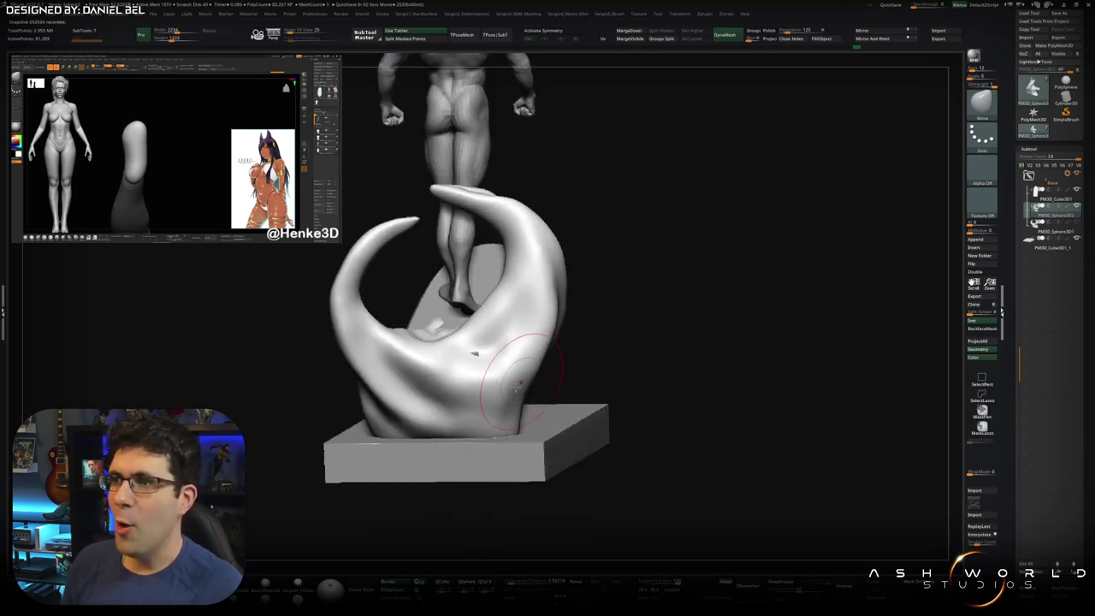
drag(543, 373, 373, 443)
ctrl+shift+click(374, 443)
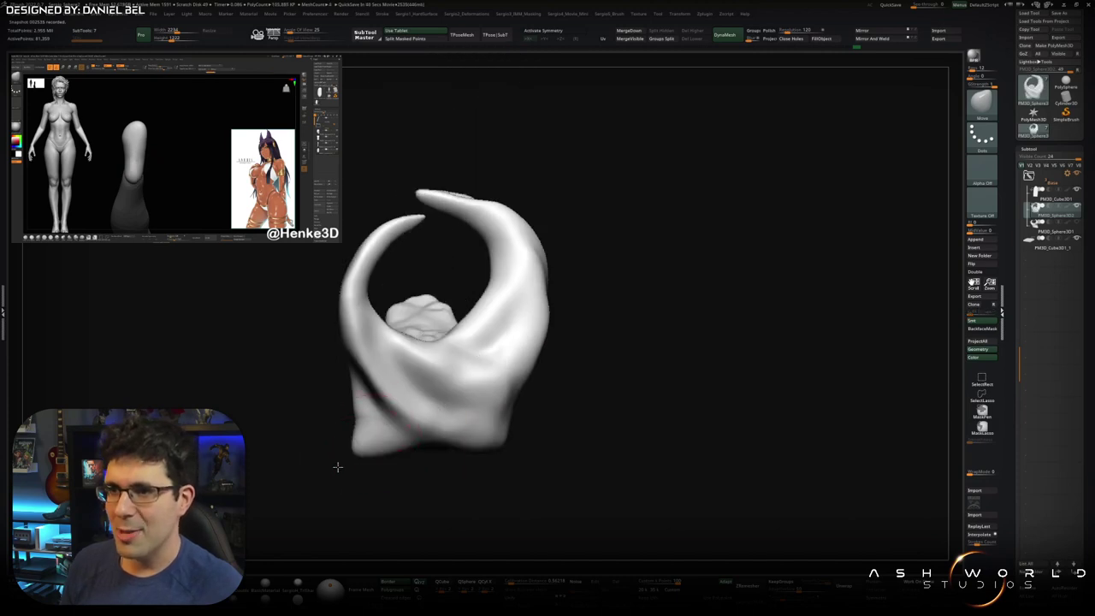
Step: Push down and smooth the wave's lower-left and lower-right edges, then restore the full scene
drag(358, 447, 368, 416)
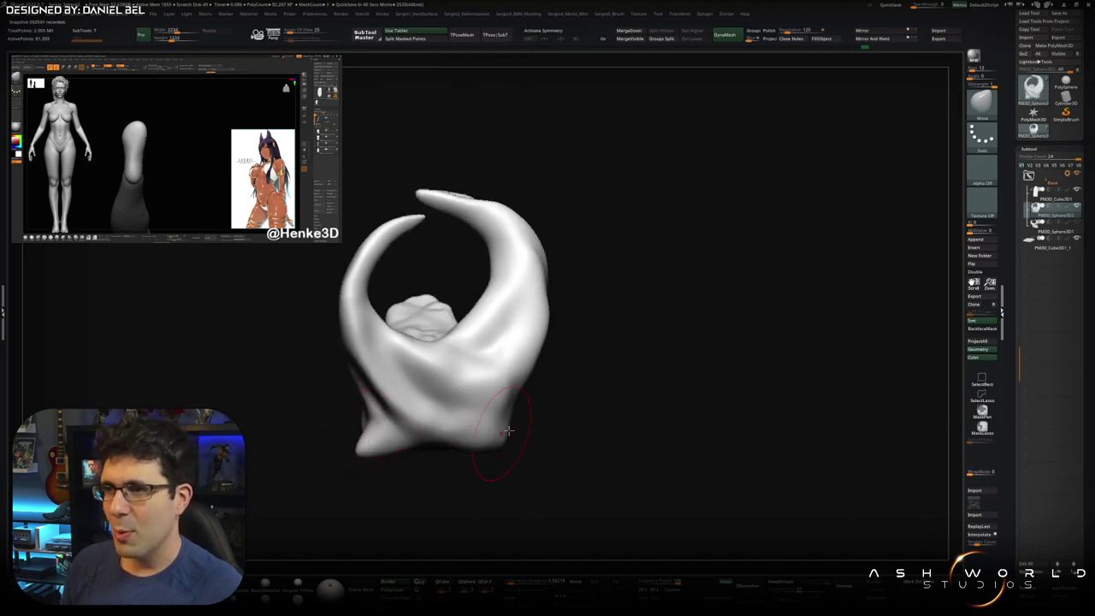
mouse_move(500, 442)
mouse_down()
mouse_move(505, 402)
mouse_move(524, 371)
mouse_up()
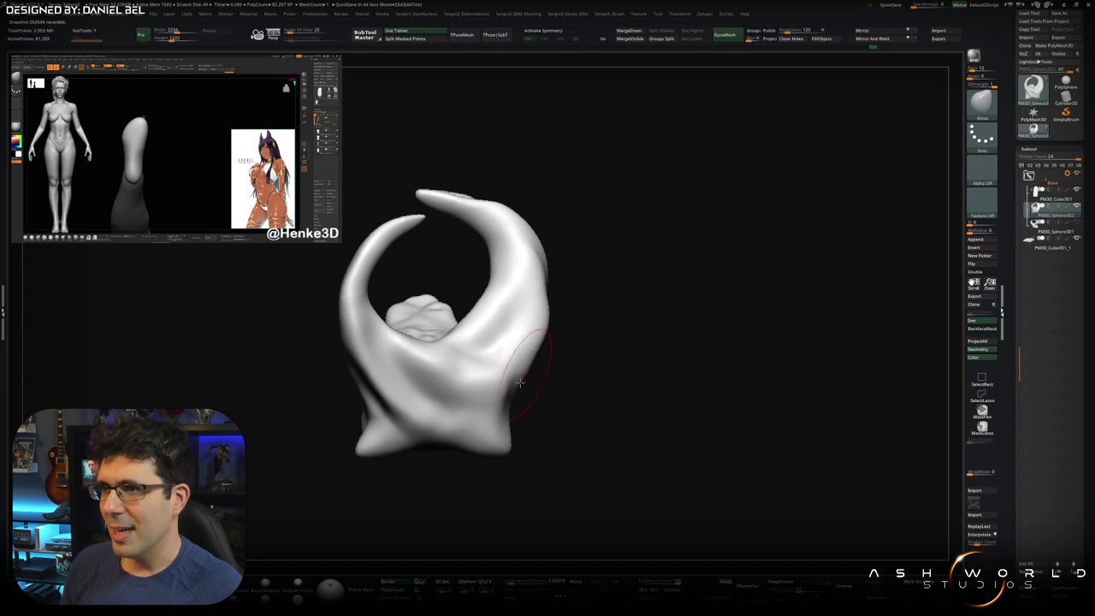
mouse_move(426, 447)
mouse_down()
mouse_move(473, 485)
mouse_move(469, 398)
mouse_move(476, 454)
mouse_move(426, 366)
mouse_up()
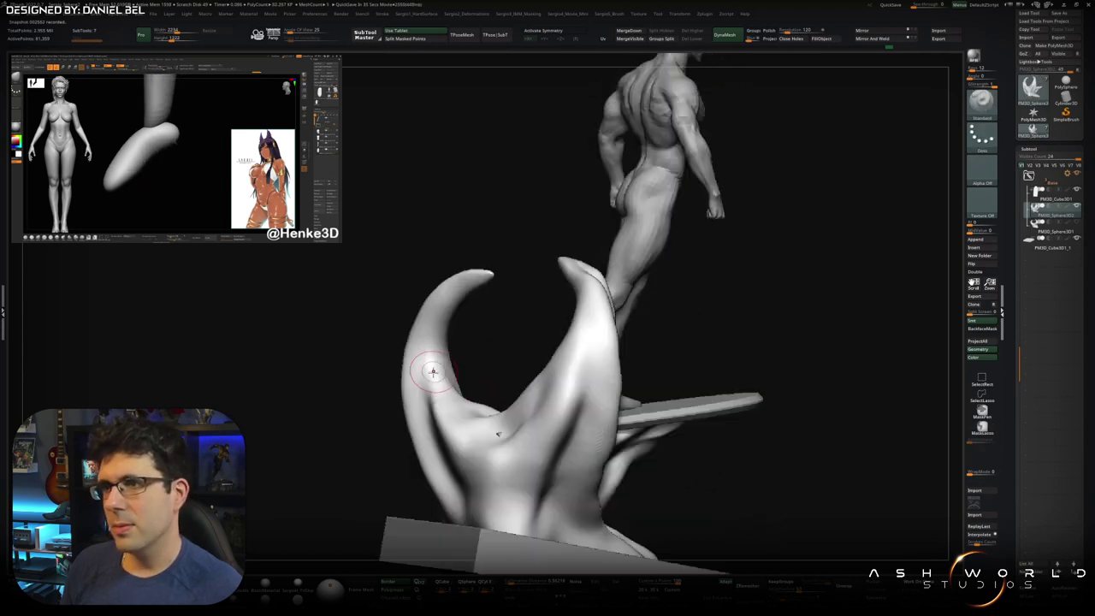
drag(482, 266, 464, 306)
drag(464, 410, 451, 430)
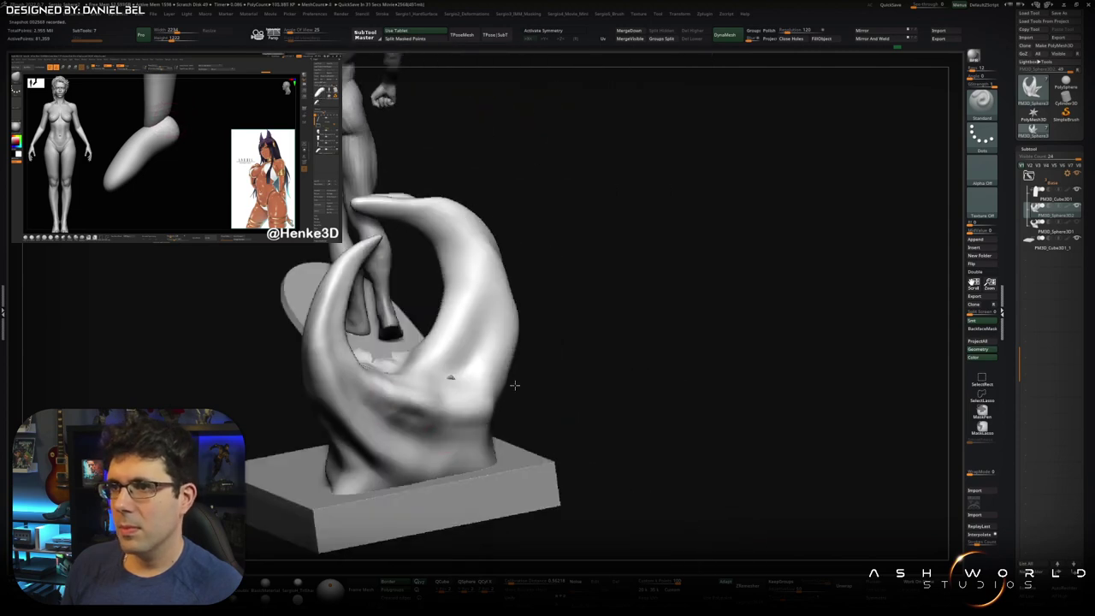
drag(514, 385, 510, 406)
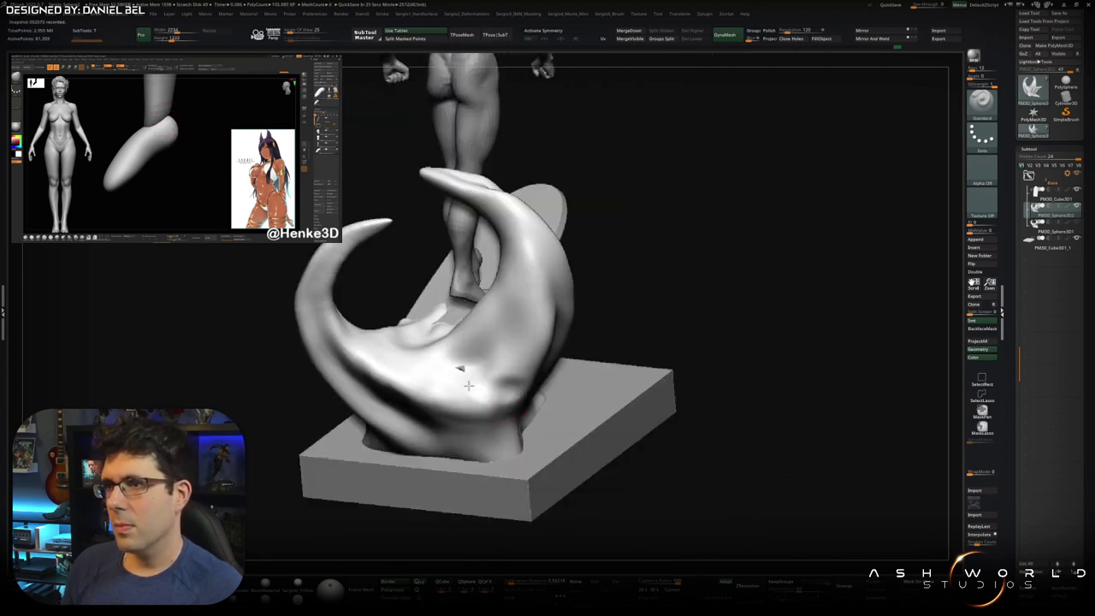
mouse_move(429, 374)
mouse_down()
mouse_move(499, 419)
mouse_move(548, 425)
mouse_move(463, 435)
mouse_up()
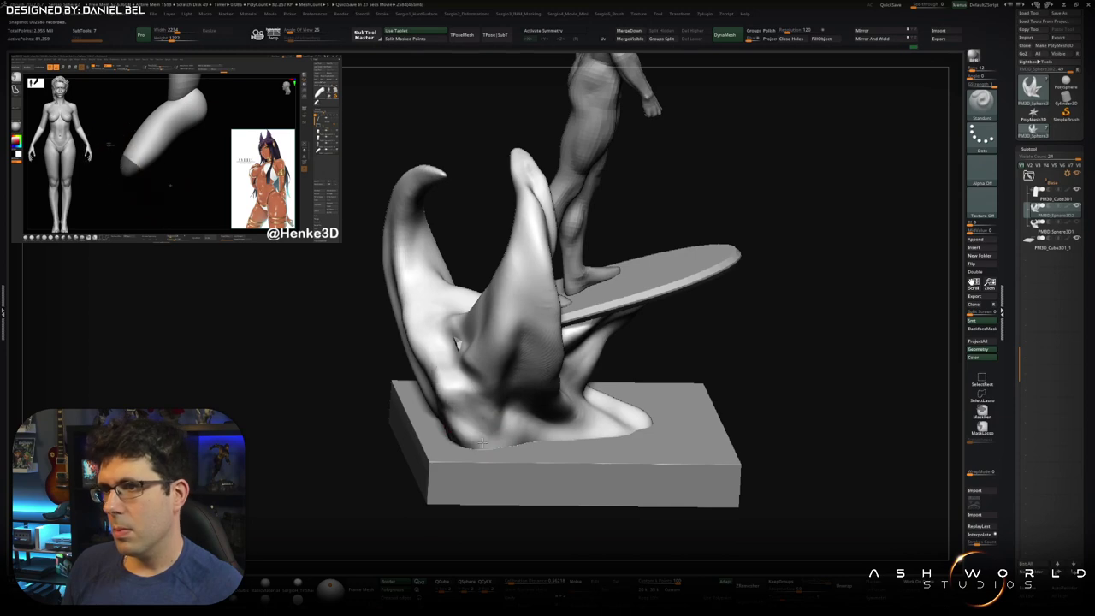
mouse_move(456, 366)
mouse_down()
mouse_move(501, 391)
mouse_move(472, 488)
mouse_move(557, 439)
mouse_move(506, 454)
mouse_move(444, 404)
mouse_move(462, 412)
mouse_up()
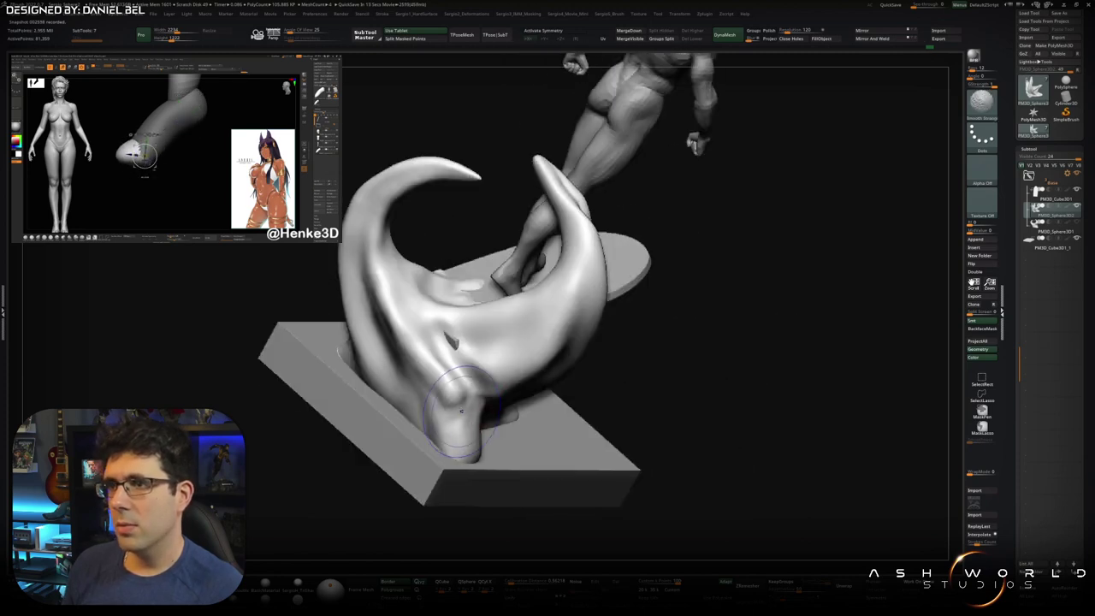
Step: Switch to the Standard brush and look over the figure's legs on the board
key(b)
key(s)
key(t)
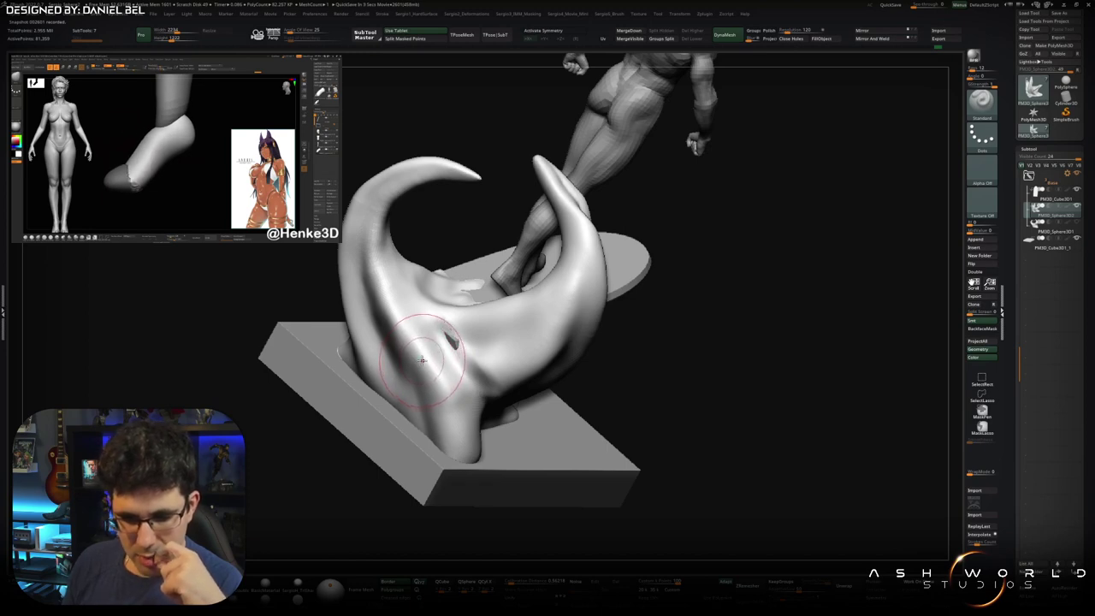
shift+drag(417, 342, 508, 397)
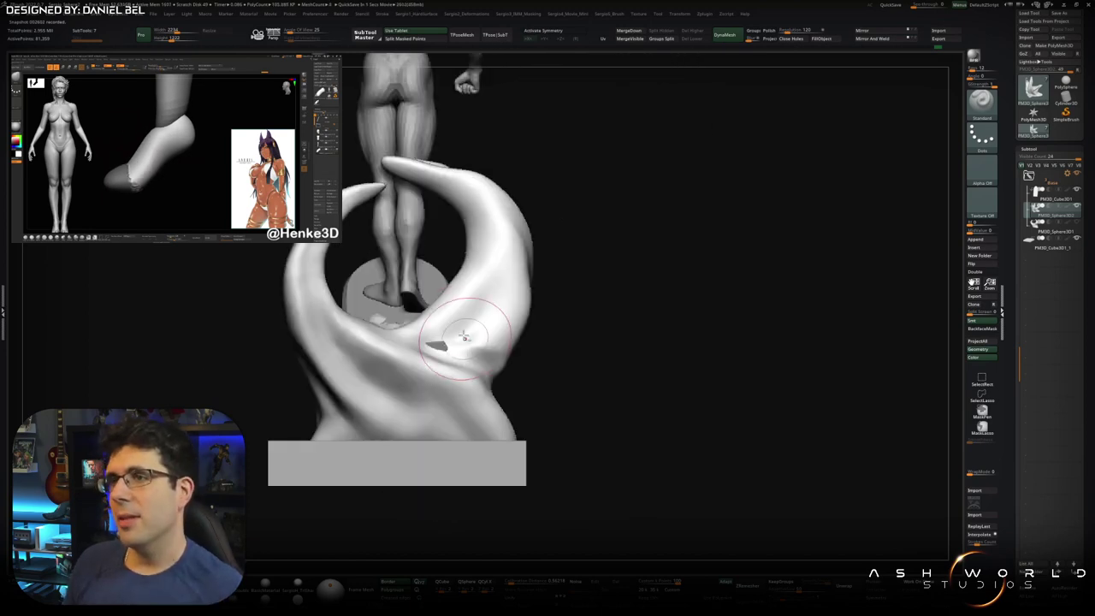
mouse_move(520, 317)
mouse_down()
mouse_move(513, 355)
mouse_move(542, 333)
mouse_move(565, 340)
mouse_move(487, 260)
mouse_up()
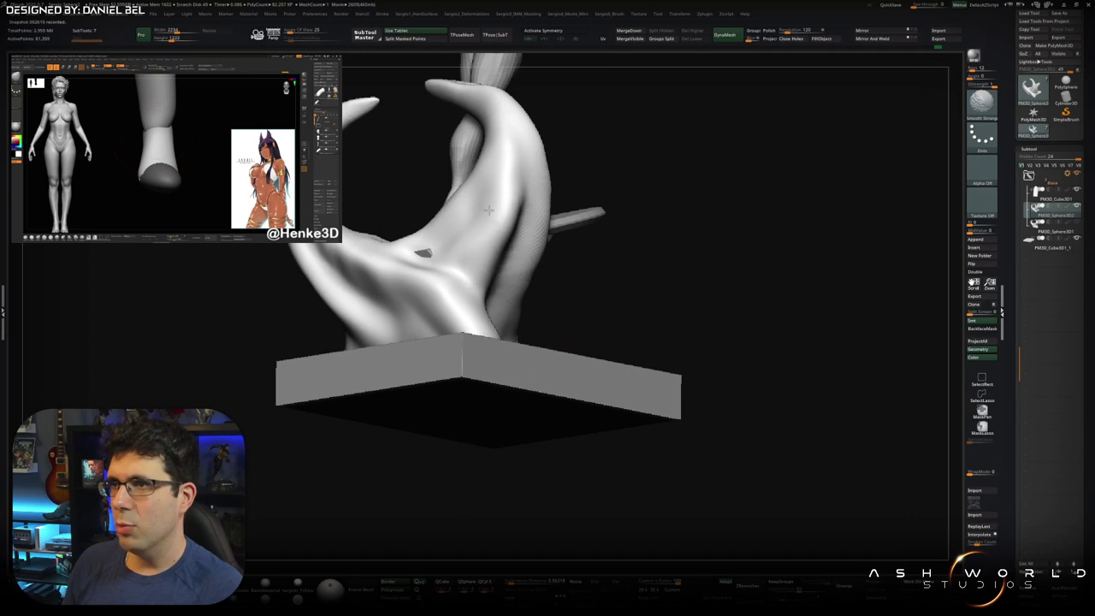
drag(517, 221, 531, 259)
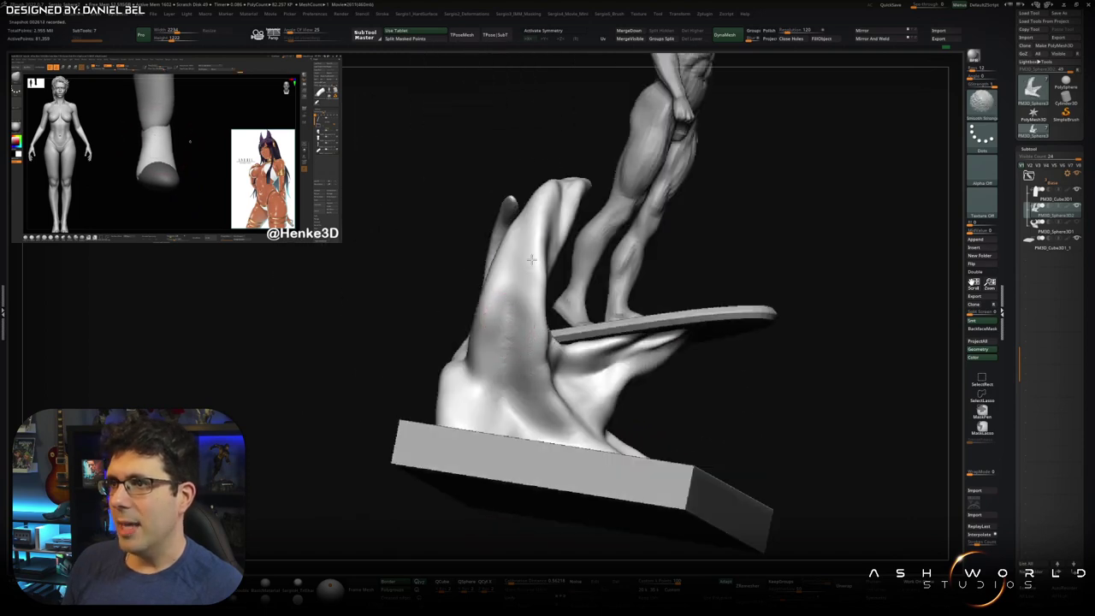
drag(525, 264, 567, 409)
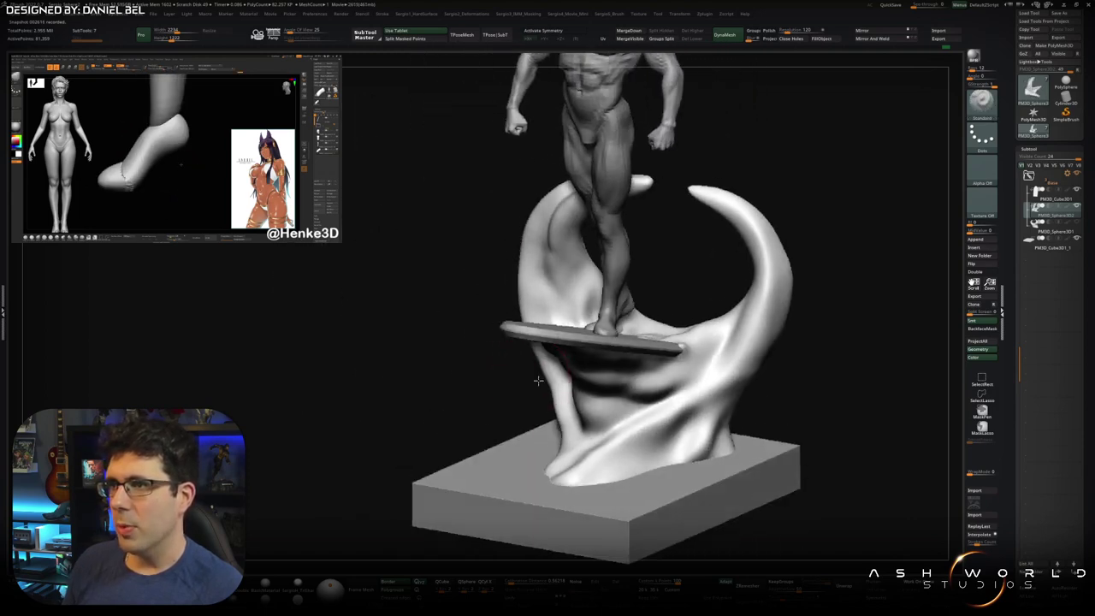
drag(562, 411, 547, 450)
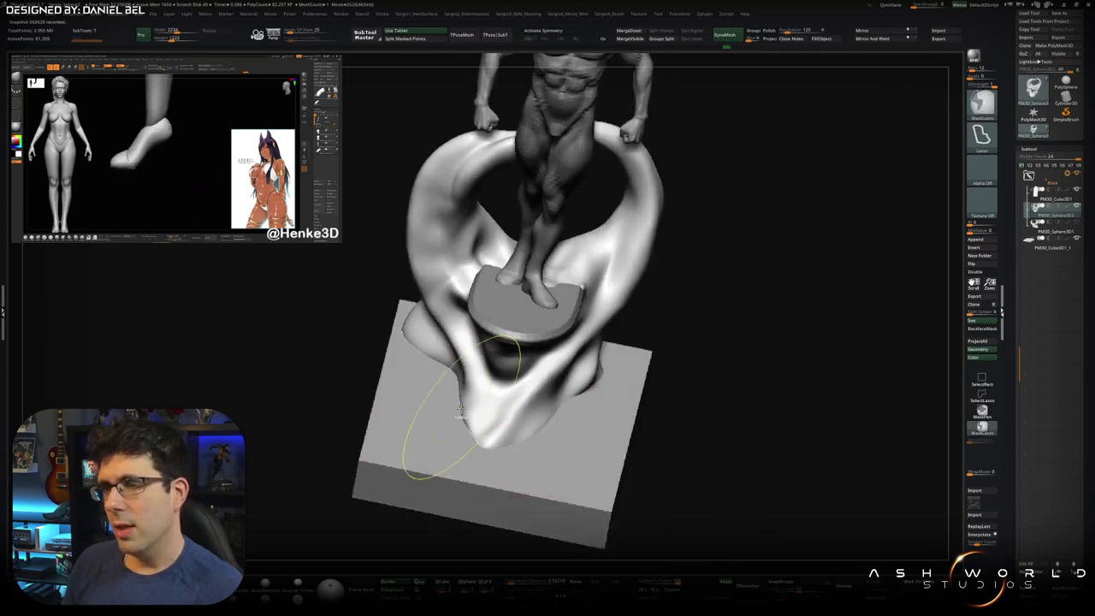
Step: Orbit around the figure and wave to inspect the wave tips from low, side and high angles
drag(463, 451, 453, 421)
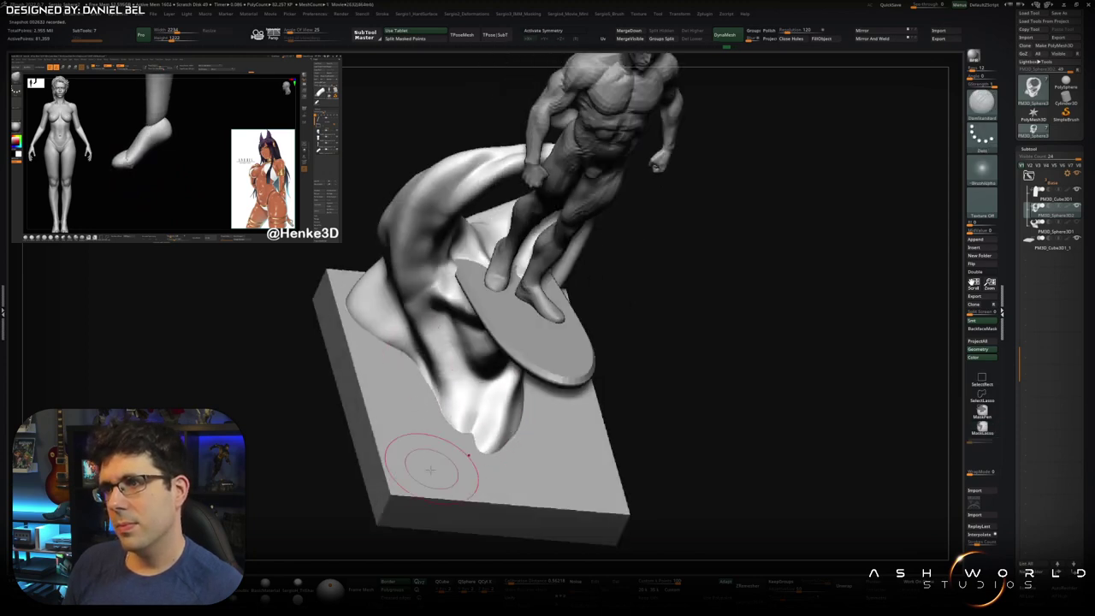
drag(417, 353, 415, 282)
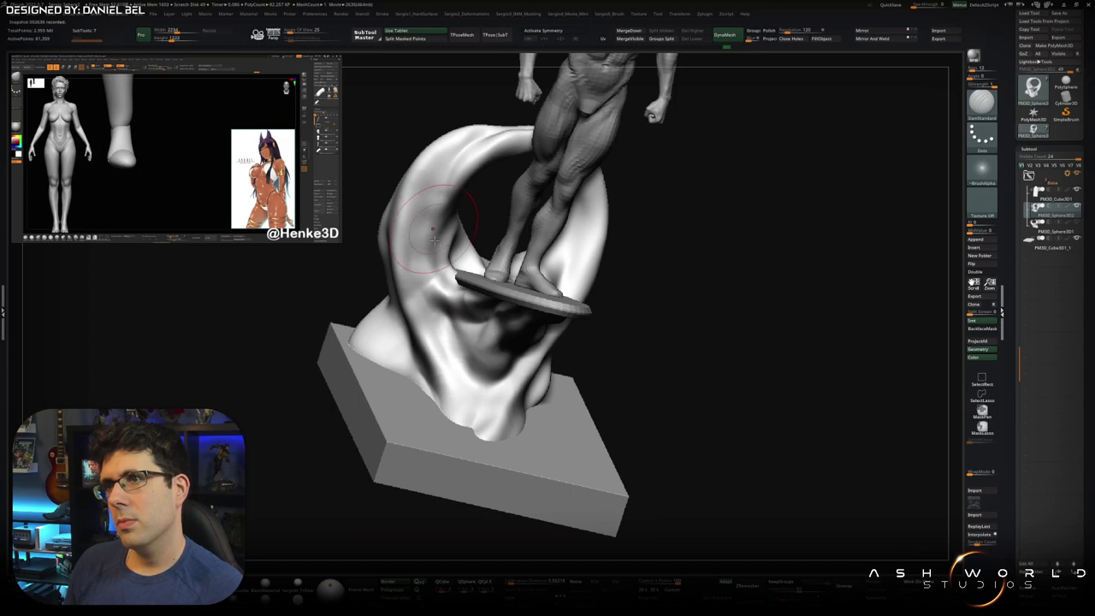
drag(432, 223, 432, 333)
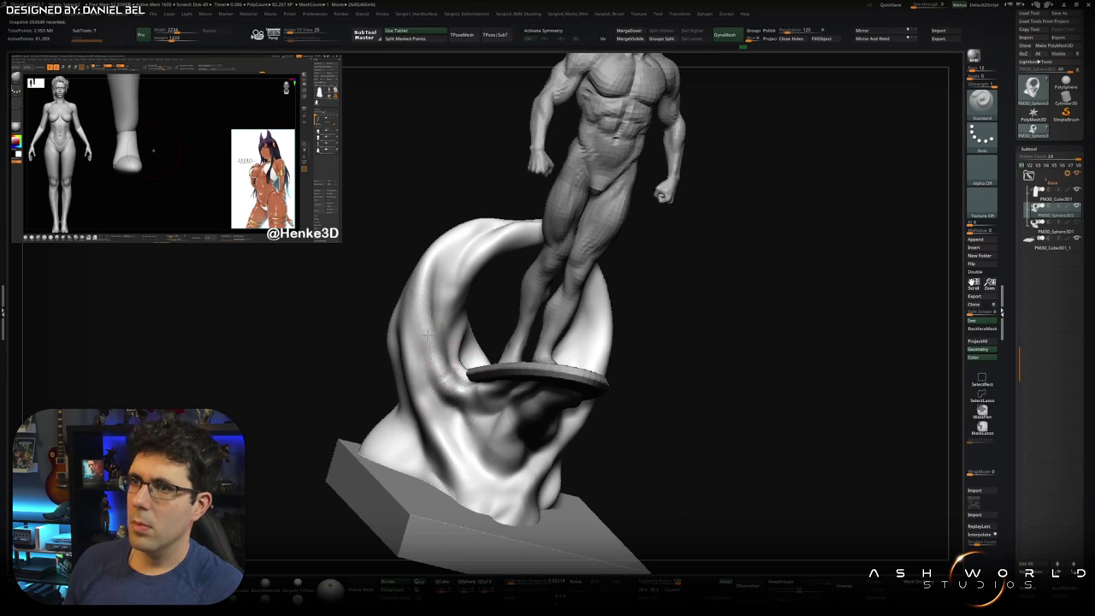
mouse_move(425, 307)
mouse_down()
mouse_move(436, 392)
mouse_move(417, 255)
mouse_up()
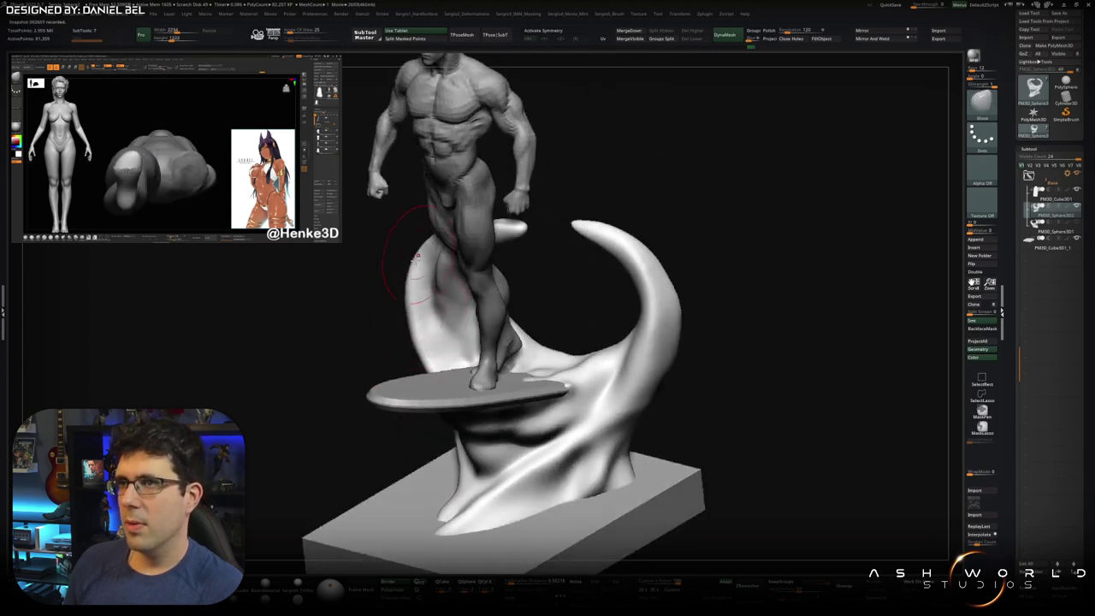
mouse_move(410, 353)
mouse_down()
mouse_move(432, 295)
mouse_move(418, 254)
mouse_move(432, 254)
mouse_move(429, 343)
mouse_move(400, 314)
mouse_move(345, 368)
mouse_up()
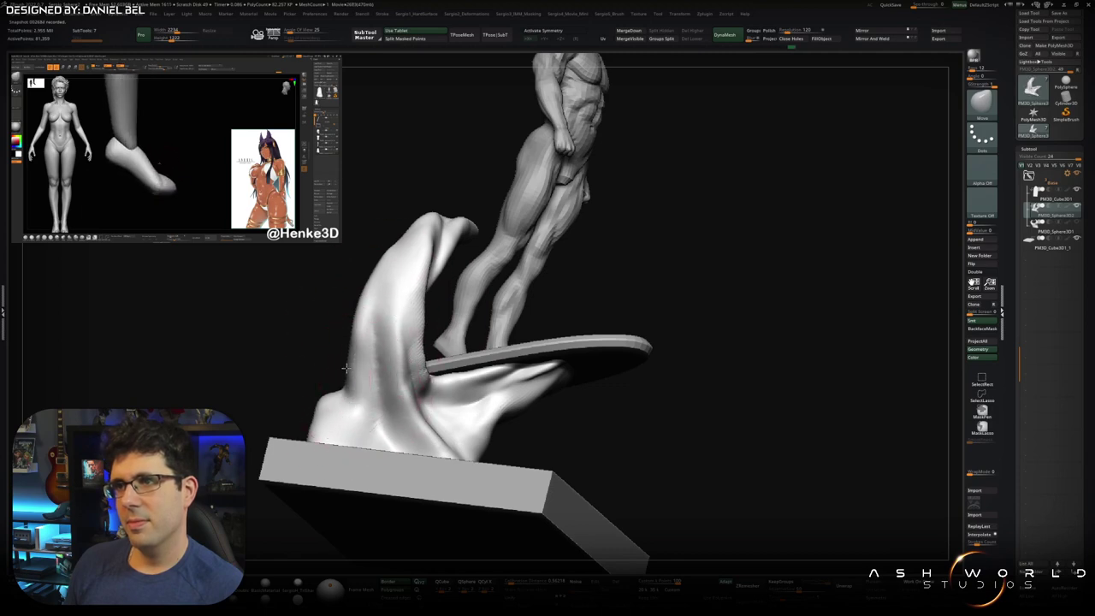
mouse_move(337, 300)
mouse_down()
mouse_move(400, 304)
mouse_move(386, 374)
mouse_up()
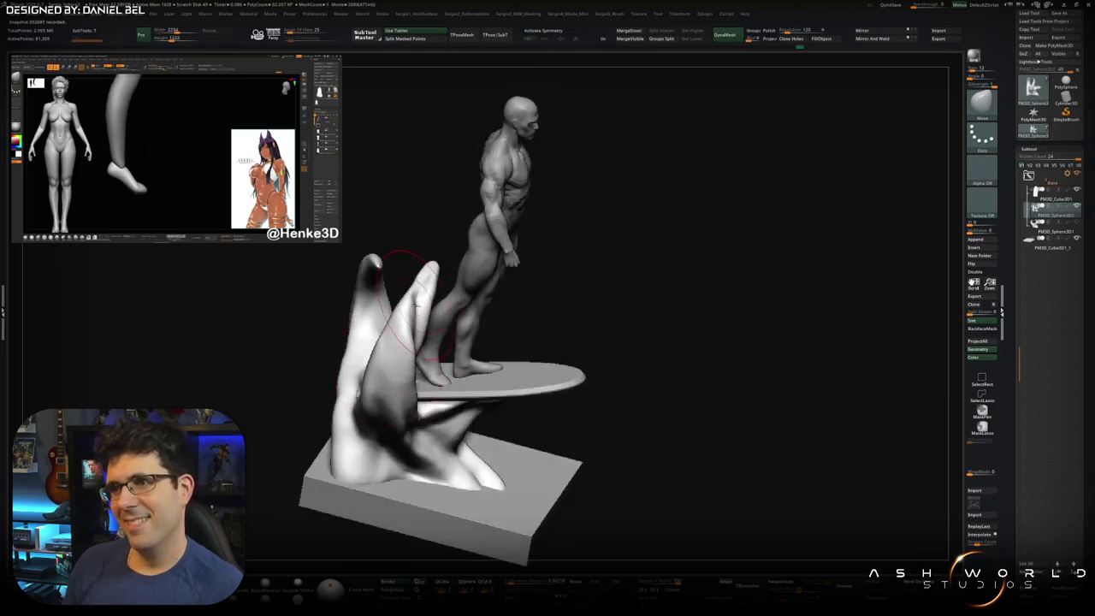
drag(423, 281, 404, 355)
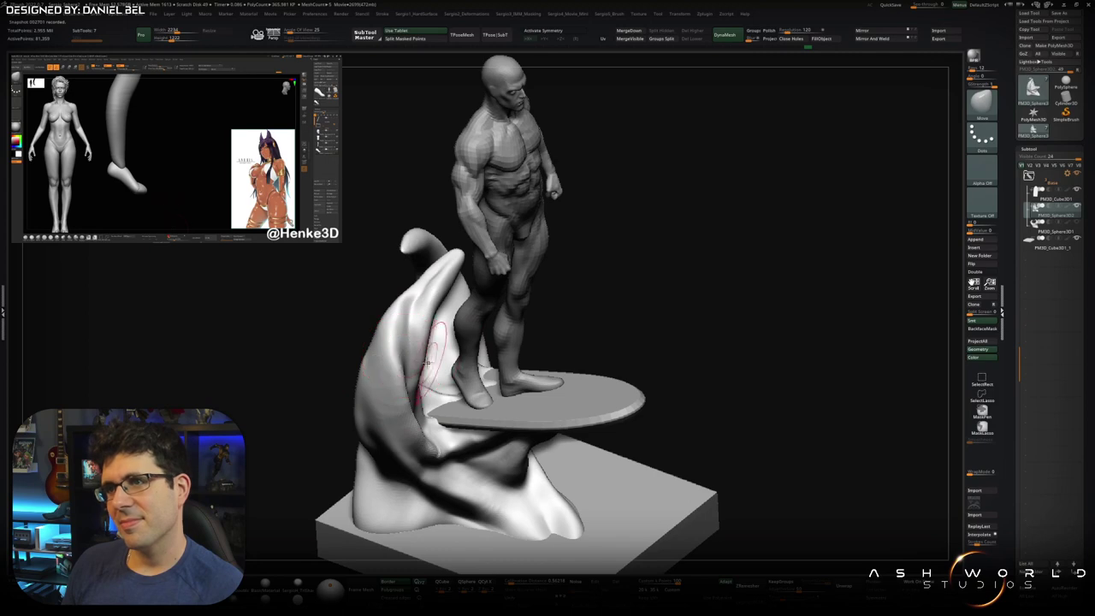
mouse_move(439, 282)
mouse_down()
mouse_move(459, 262)
mouse_move(407, 250)
mouse_up()
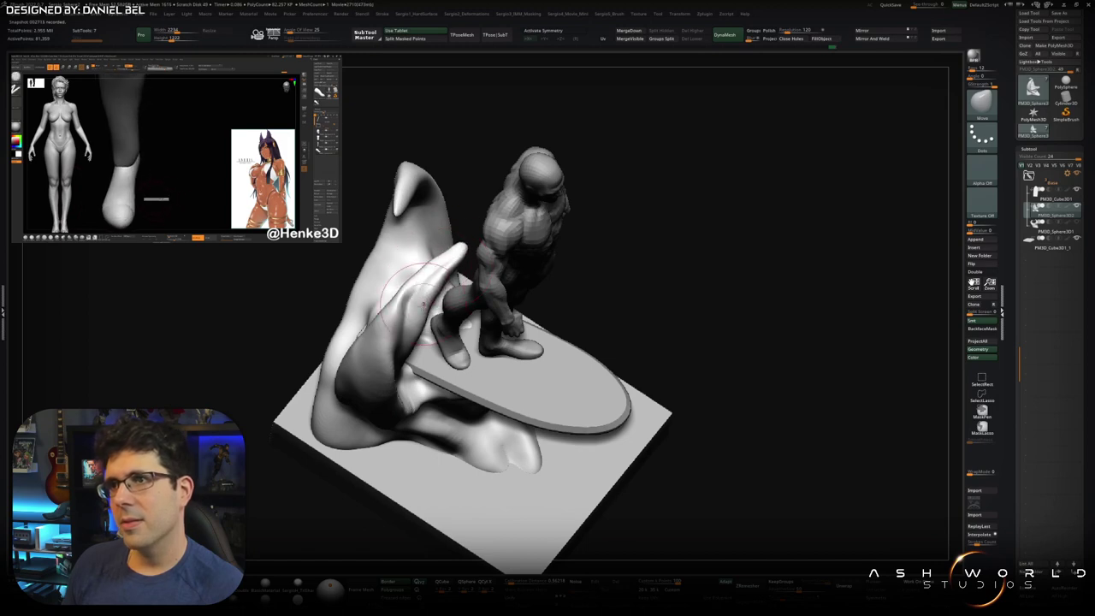
Step: Reshape and refine the curling wave tip's edge, then solo the wave subtool
drag(424, 298, 395, 349)
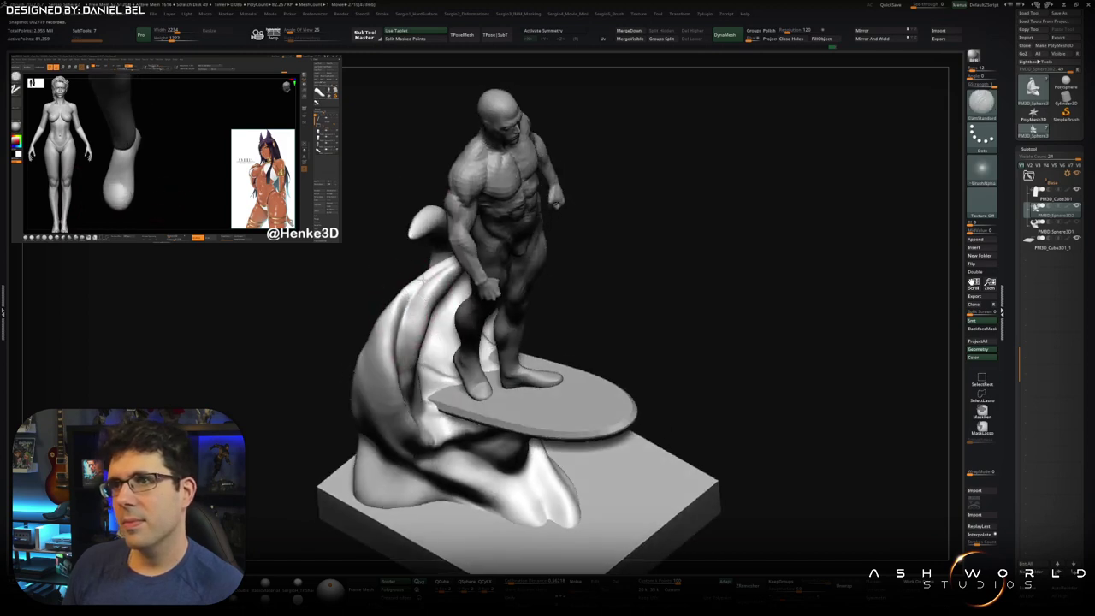
drag(422, 279, 402, 293)
drag(409, 374, 412, 285)
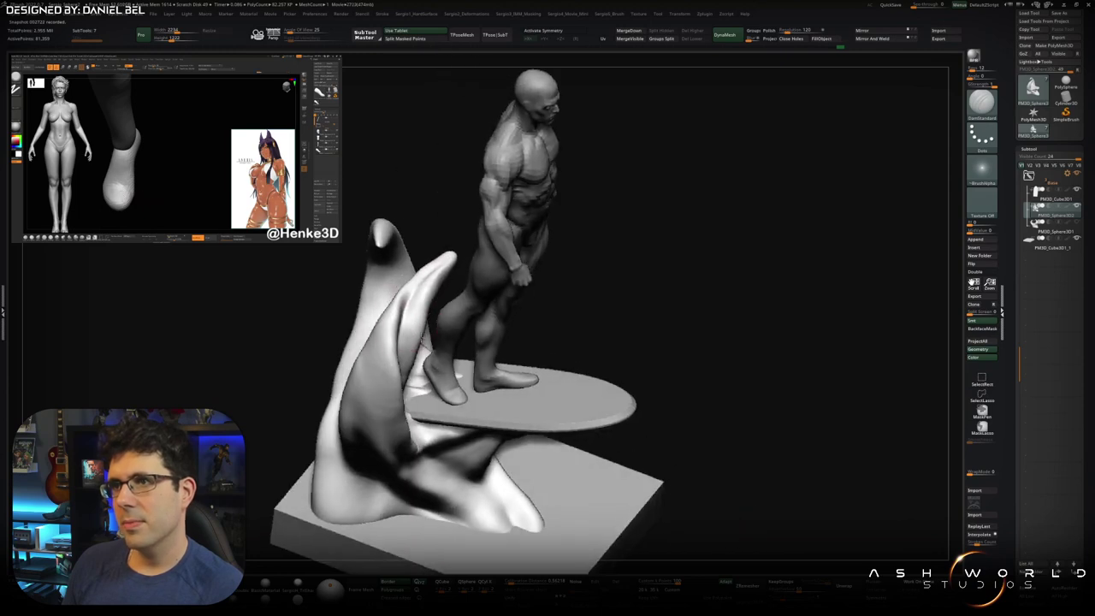
mouse_move(394, 405)
mouse_down()
mouse_move(402, 381)
mouse_move(333, 366)
mouse_move(495, 368)
mouse_up()
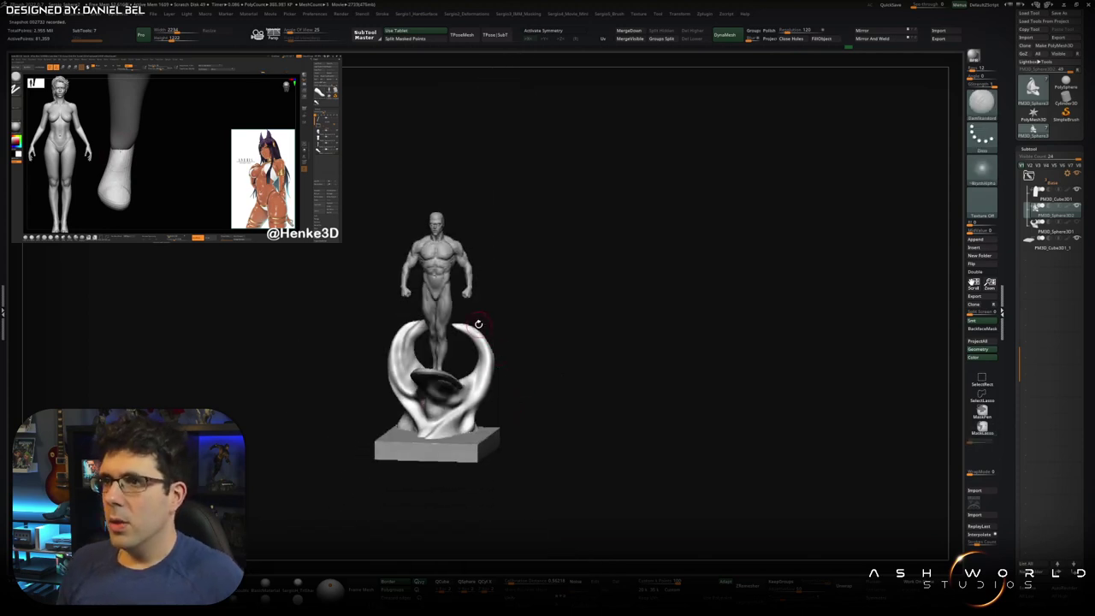
drag(478, 323, 526, 365)
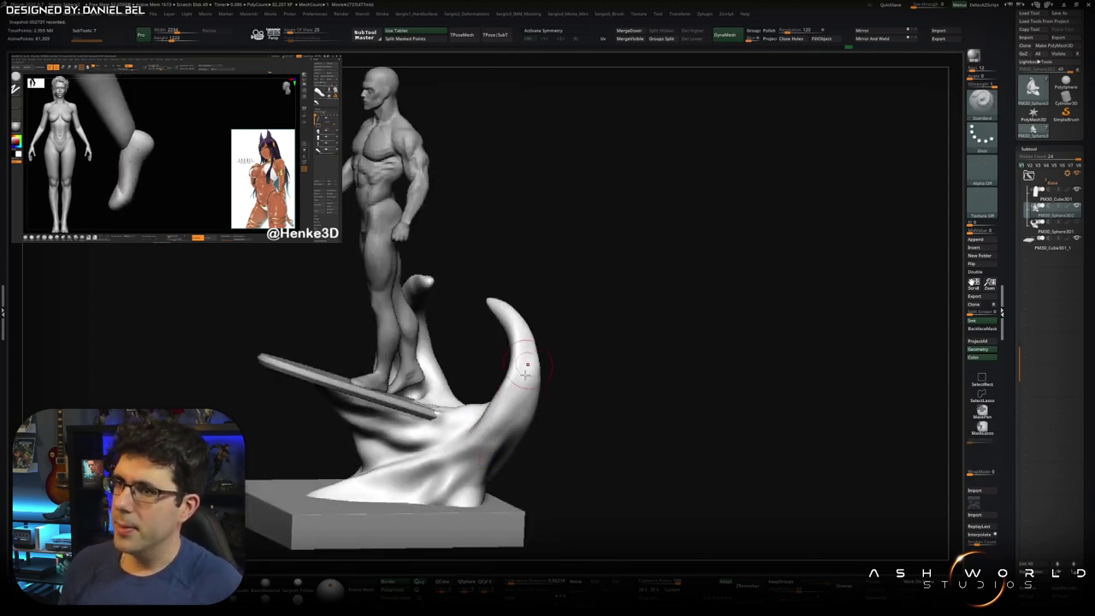
drag(527, 365, 458, 410)
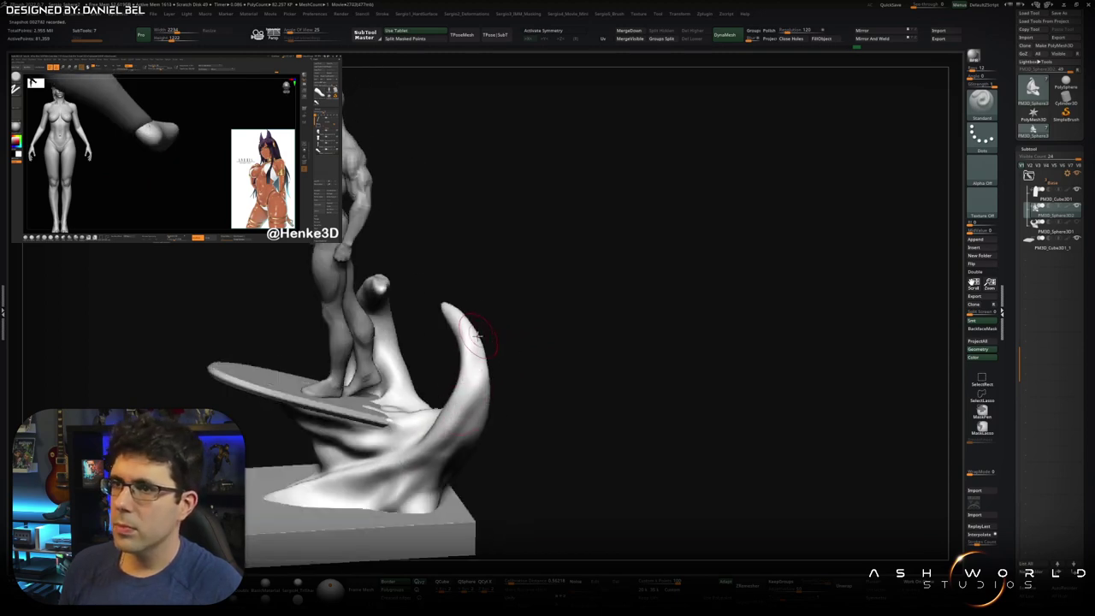
drag(476, 336, 453, 421)
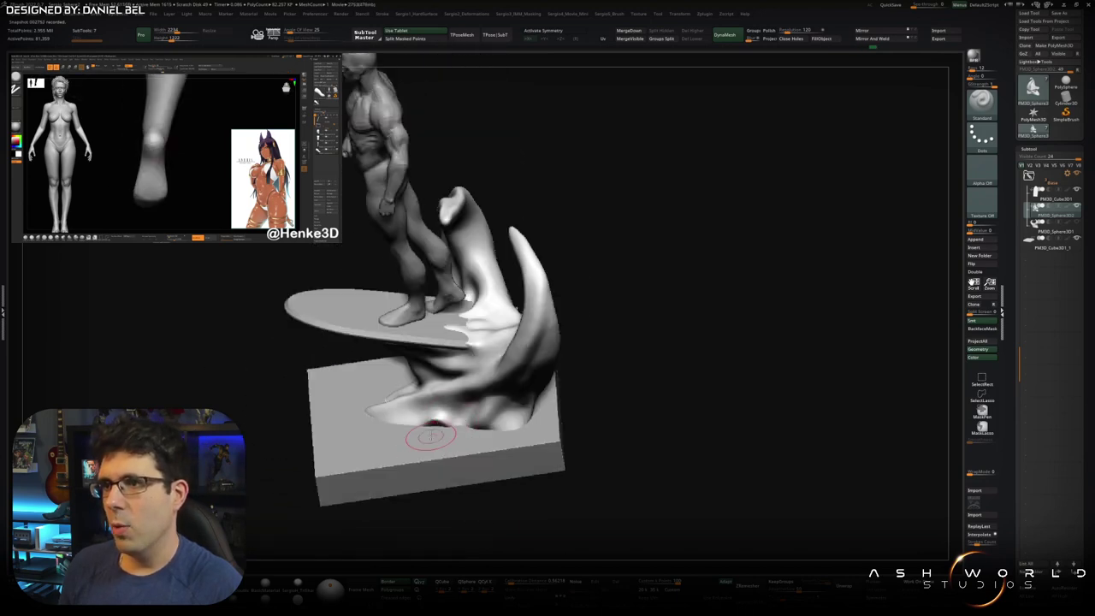
ctrl+shift+click(429, 434)
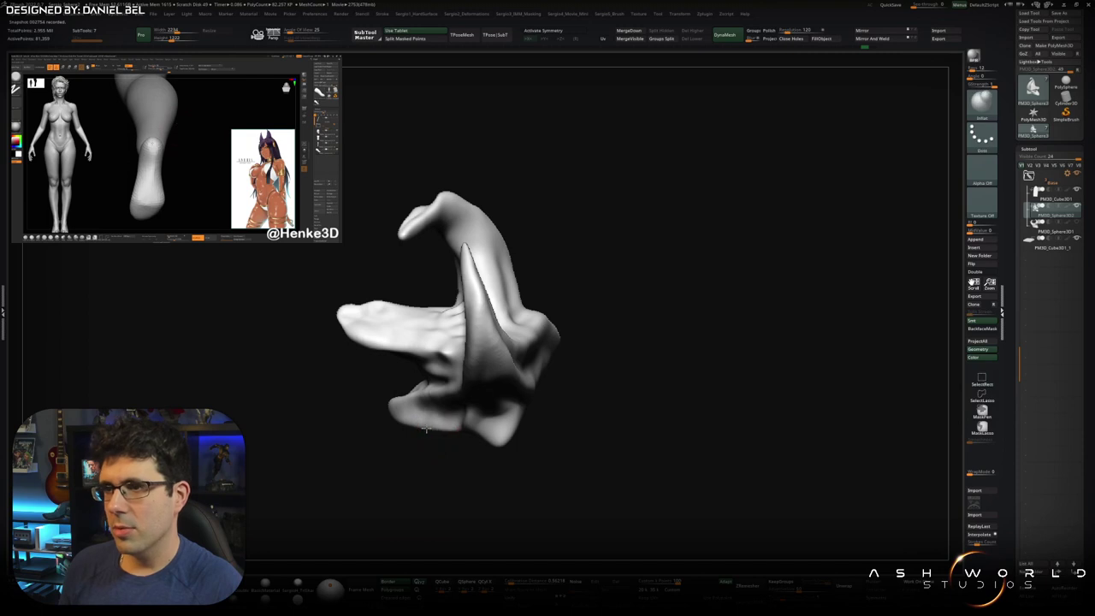
Step: Turn Solo off so the figure, surfboard and base appear around the wave
key(space)
ctrl+shift+click(437, 451)
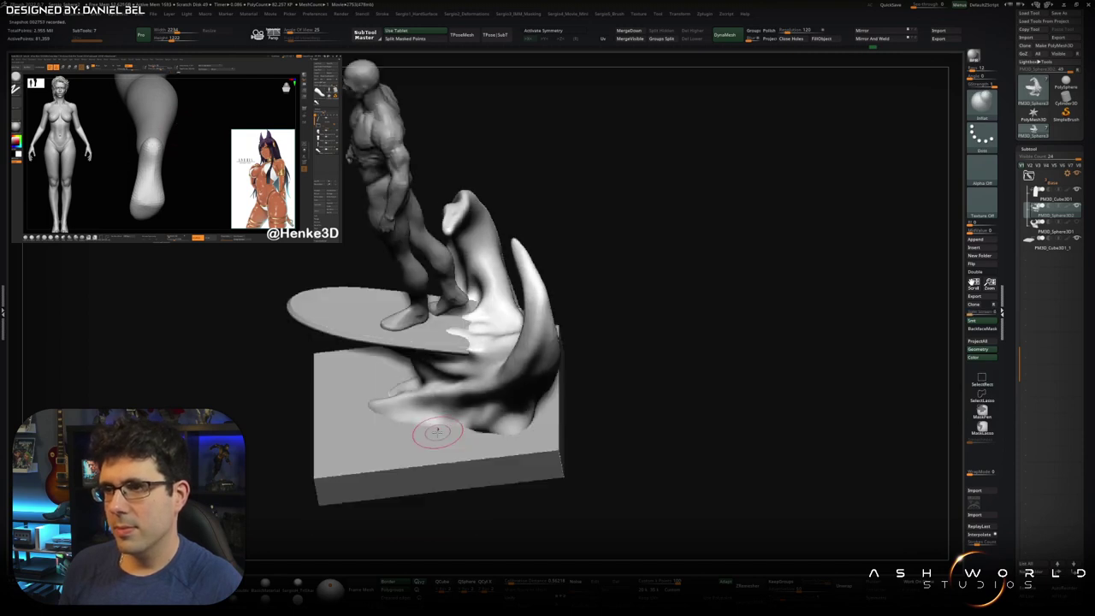
right_drag(387, 428, 575, 340)
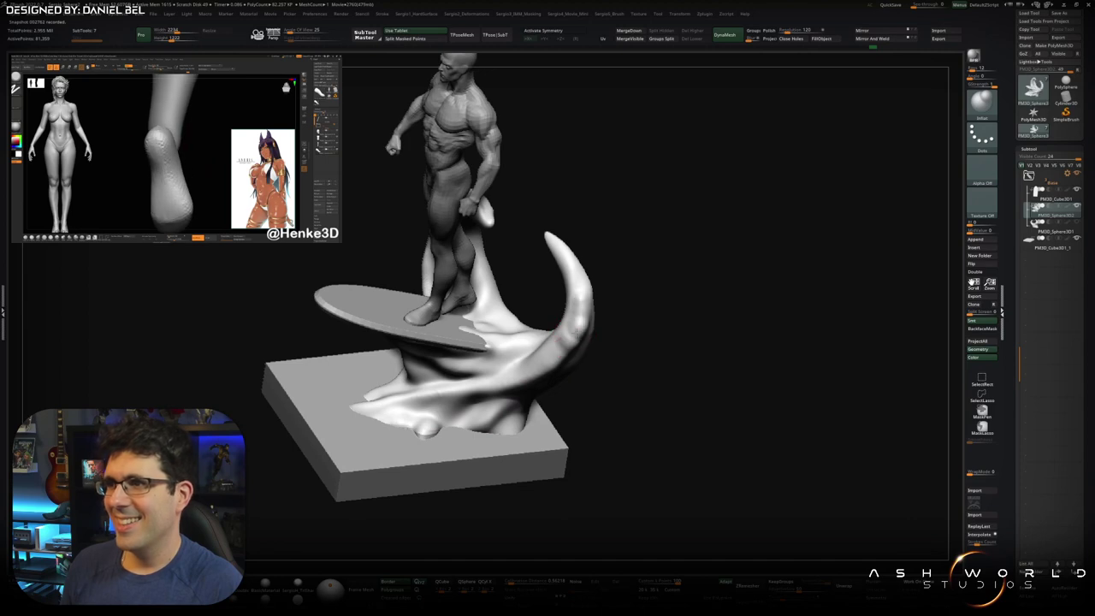
right_drag(555, 227, 513, 347)
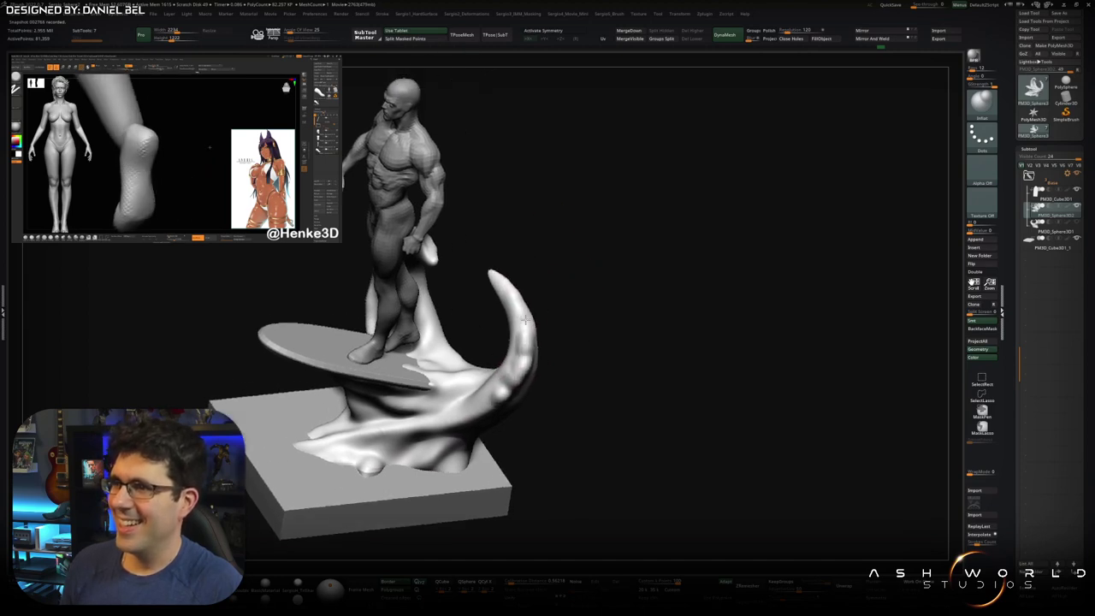
Step: Orbit the assembled statue to inspect the wave tips, its back and the base
right_drag(458, 399, 436, 389)
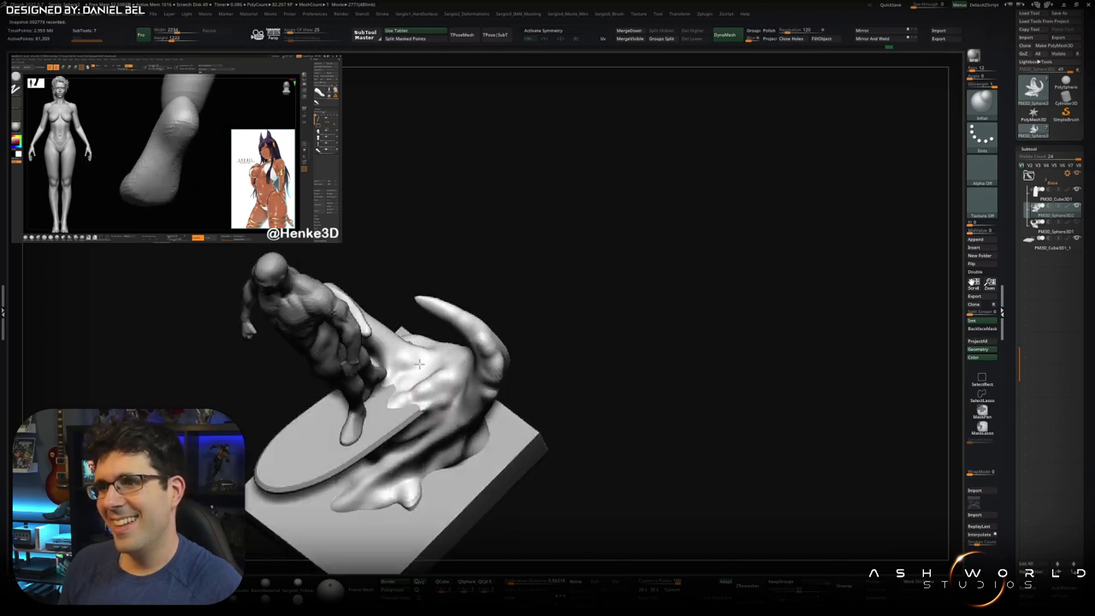
mouse_move(435, 335)
right_down()
mouse_move(465, 285)
mouse_move(492, 367)
right_up()
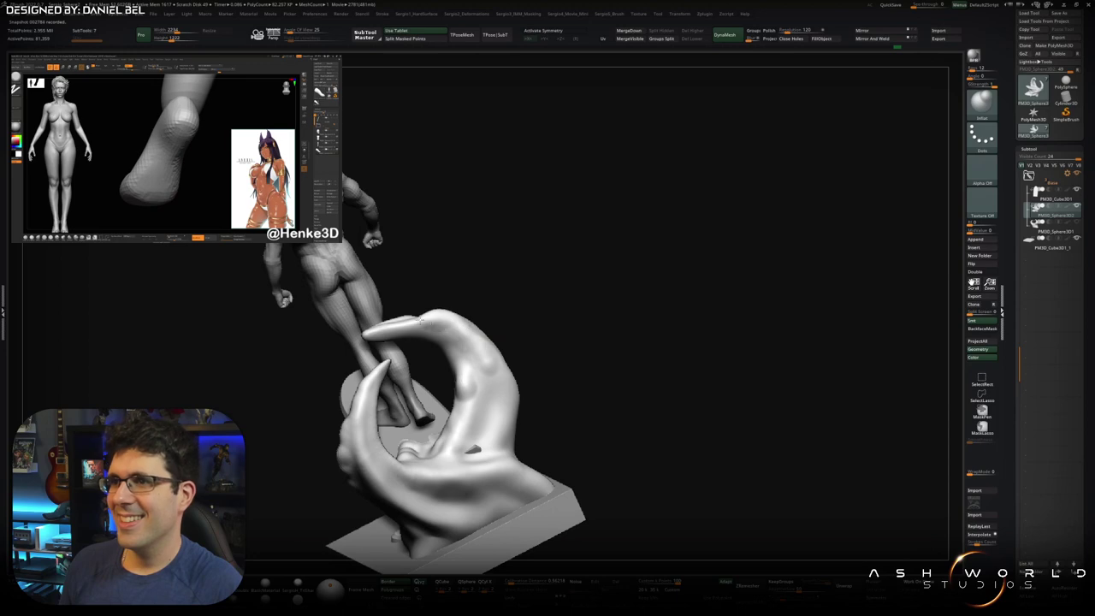
right_drag(376, 353, 431, 370)
mouse_move(510, 412)
right_down()
mouse_move(502, 400)
mouse_move(537, 426)
right_up()
right_drag(493, 370, 547, 383)
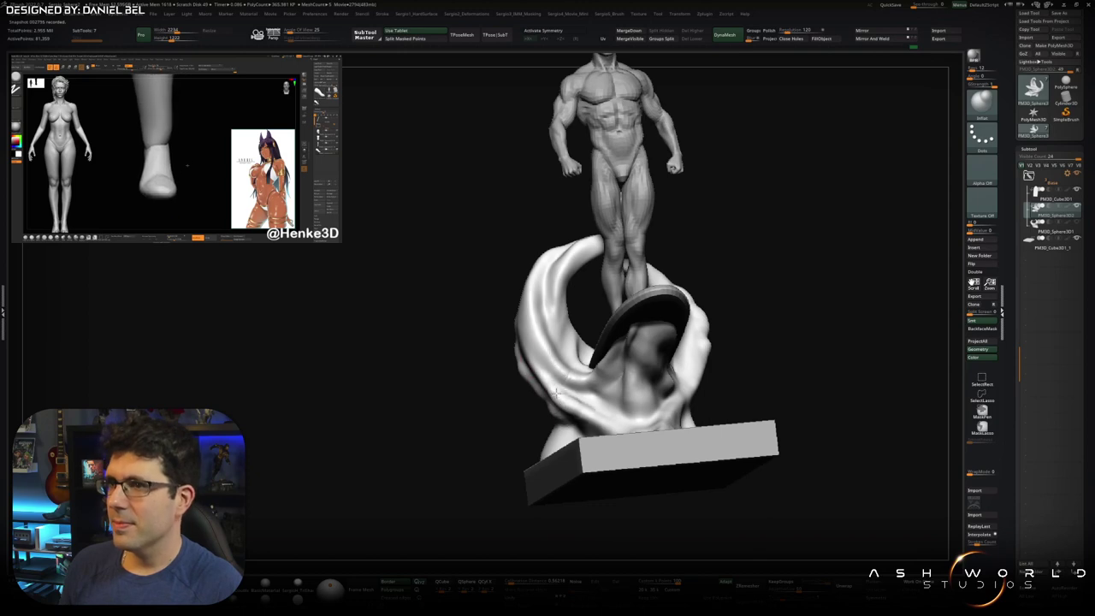
right_drag(605, 417, 608, 427)
mouse_move(629, 434)
right_down()
mouse_move(530, 411)
mouse_move(505, 374)
right_up()
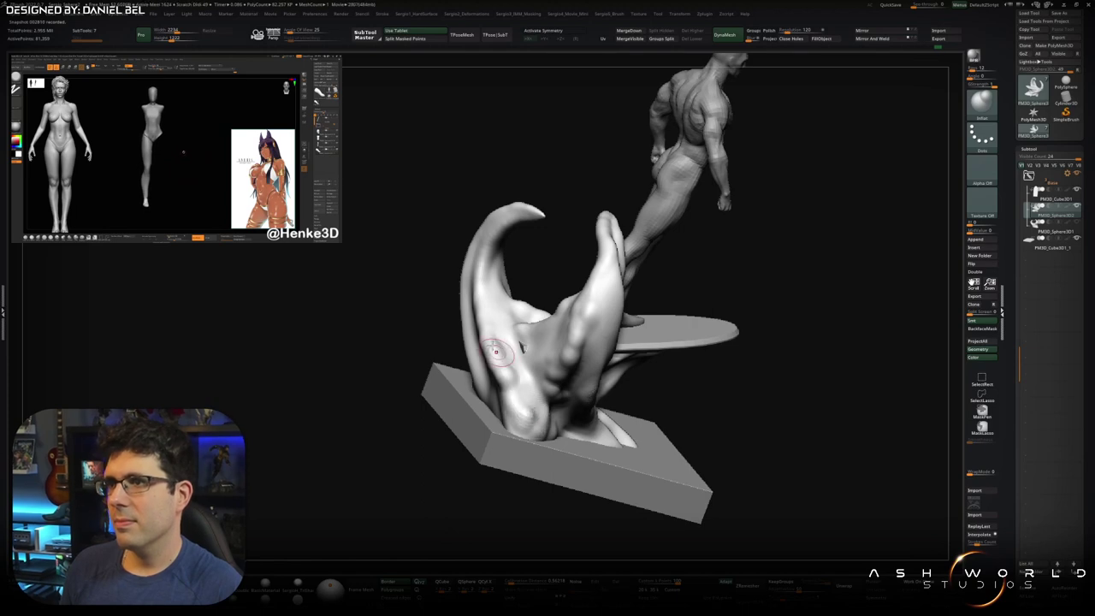
right_drag(515, 187, 502, 276)
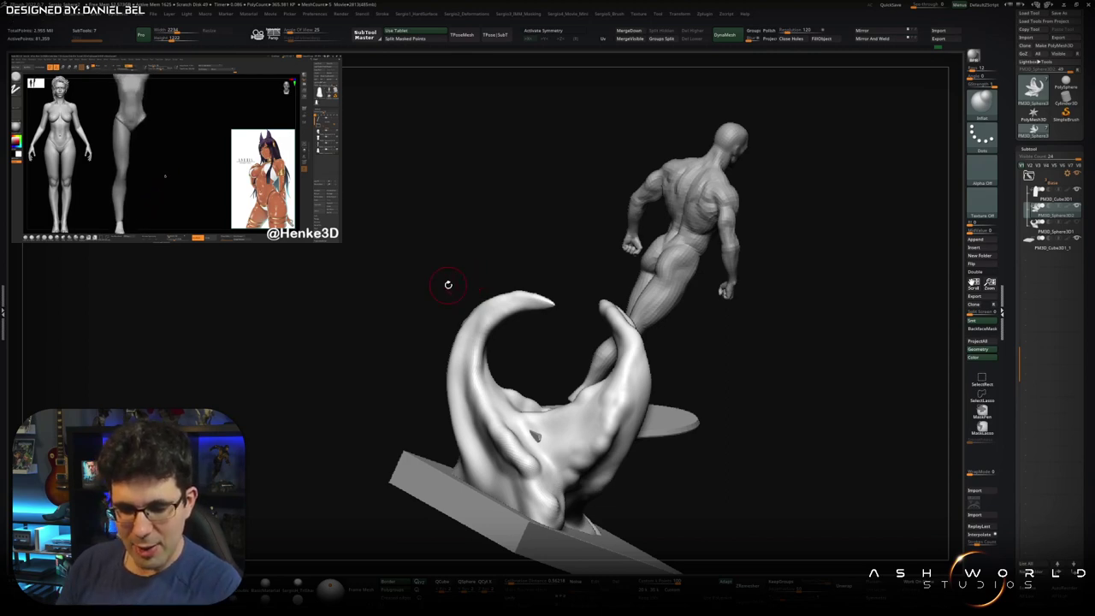
mouse_move(447, 284)
mouse_down()
mouse_move(610, 389)
mouse_move(477, 323)
mouse_move(484, 299)
mouse_up()
mouse_move(446, 359)
mouse_down()
mouse_move(481, 355)
mouse_move(378, 370)
mouse_up()
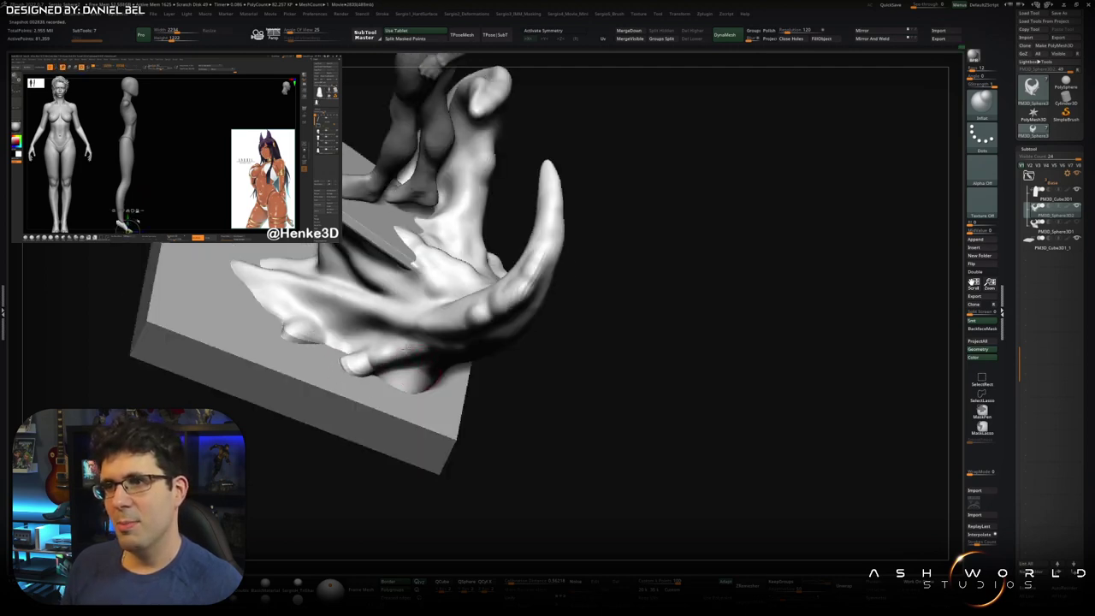
right_drag(439, 414, 469, 402)
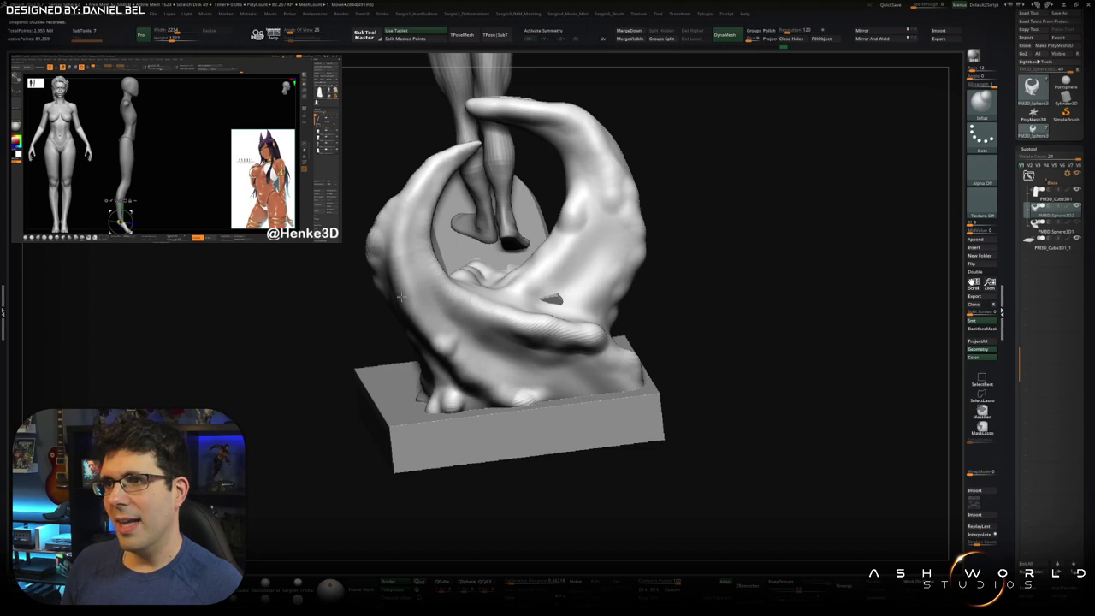
Step: Check the wave and surfboard from side, front three-quarter and underneath views
right_drag(451, 366, 449, 306)
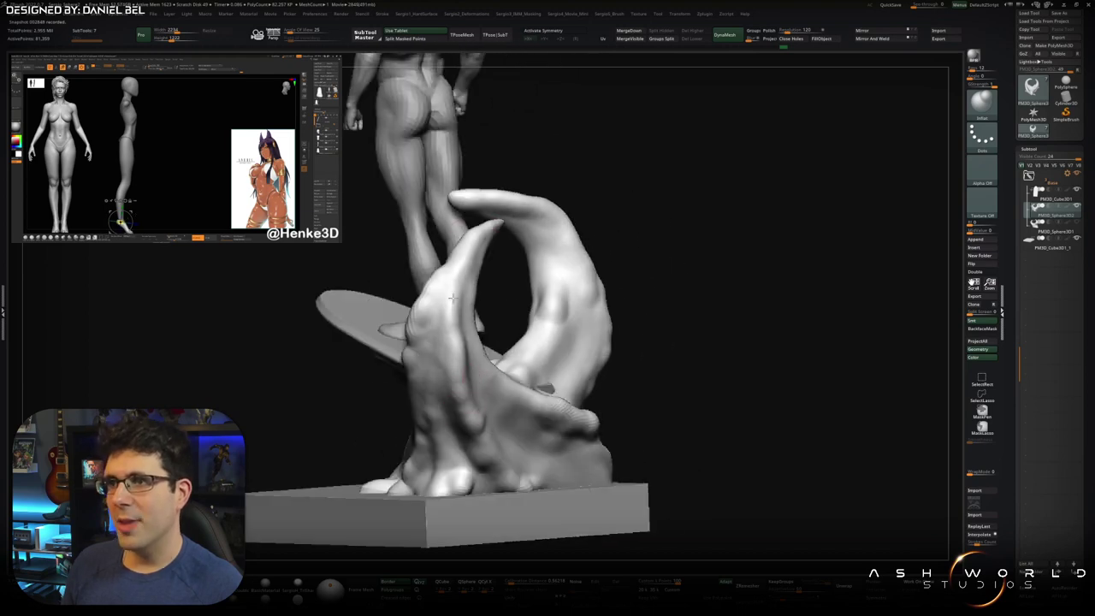
right_drag(514, 330, 533, 369)
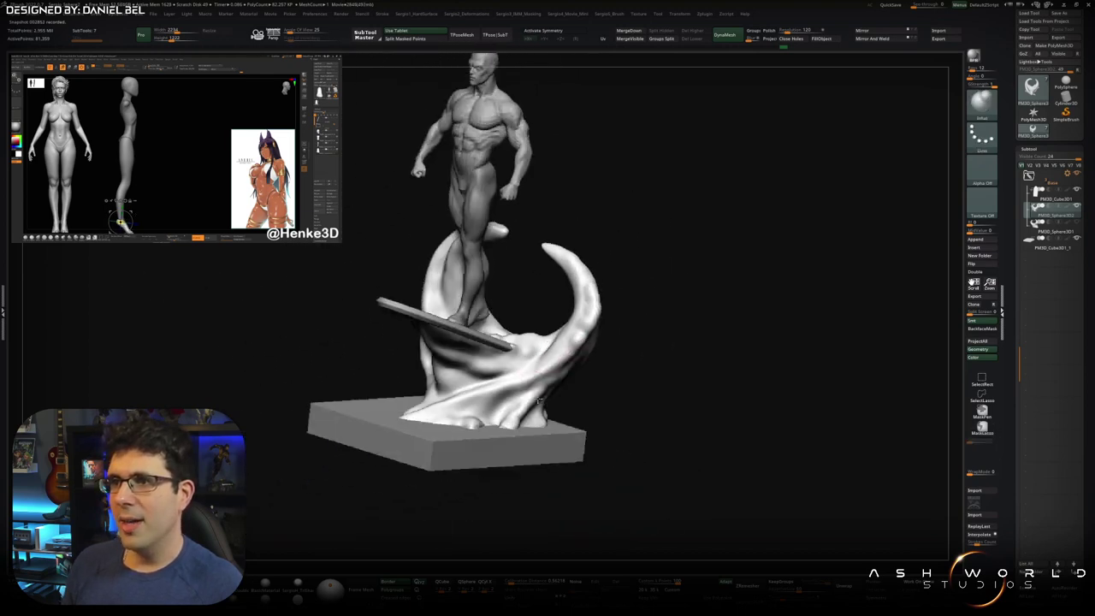
mouse_move(519, 385)
right_down()
mouse_move(463, 384)
mouse_move(460, 410)
right_up()
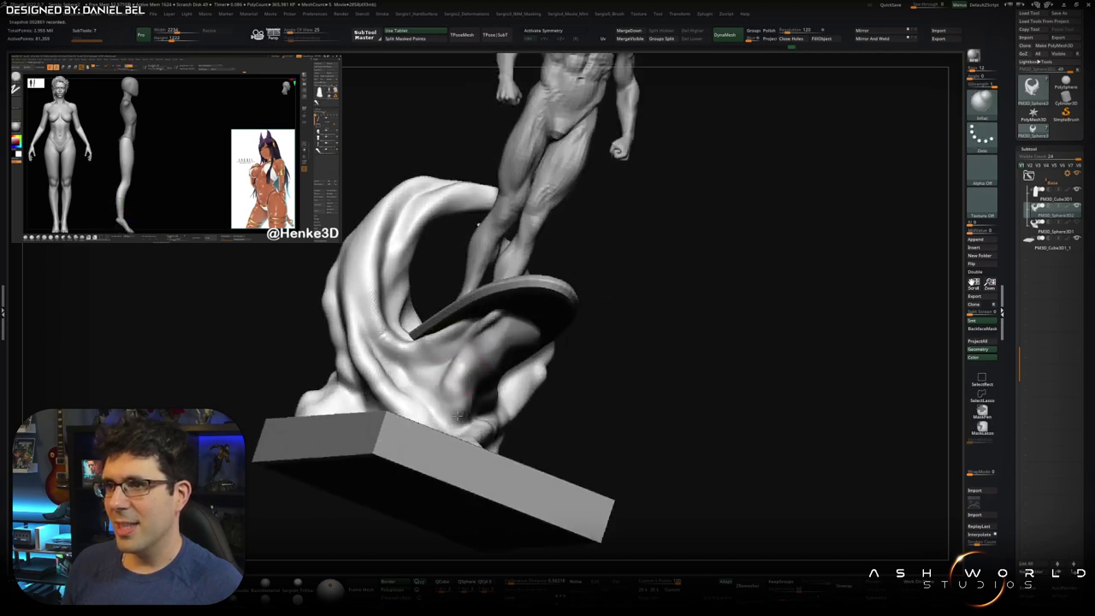
mouse_move(458, 318)
right_down()
mouse_move(462, 359)
mouse_move(491, 338)
right_up()
right_drag(526, 301, 518, 273)
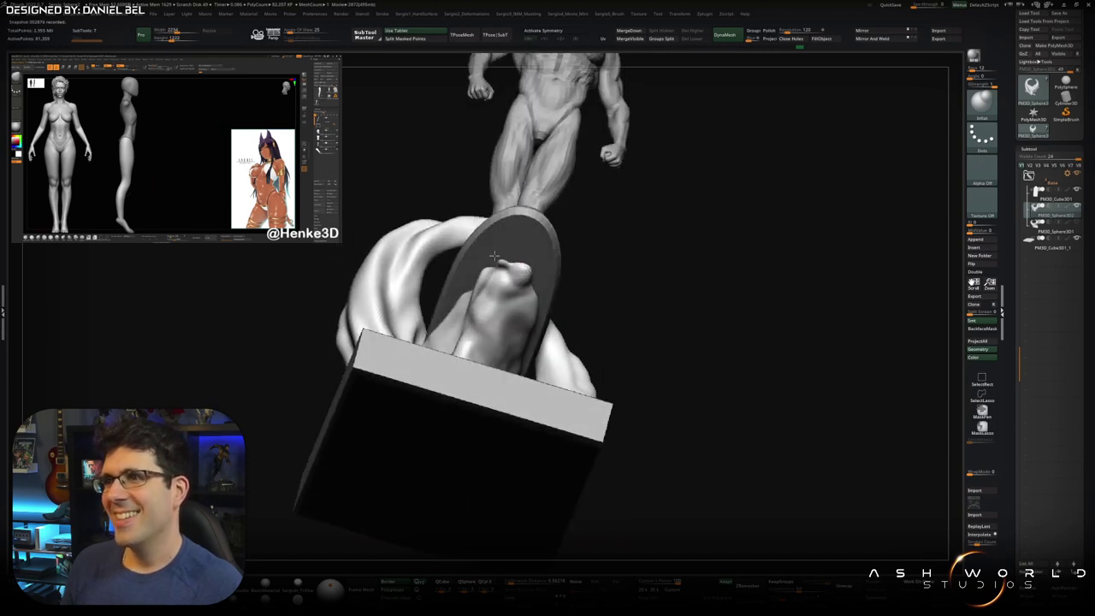
right_drag(530, 248, 518, 266)
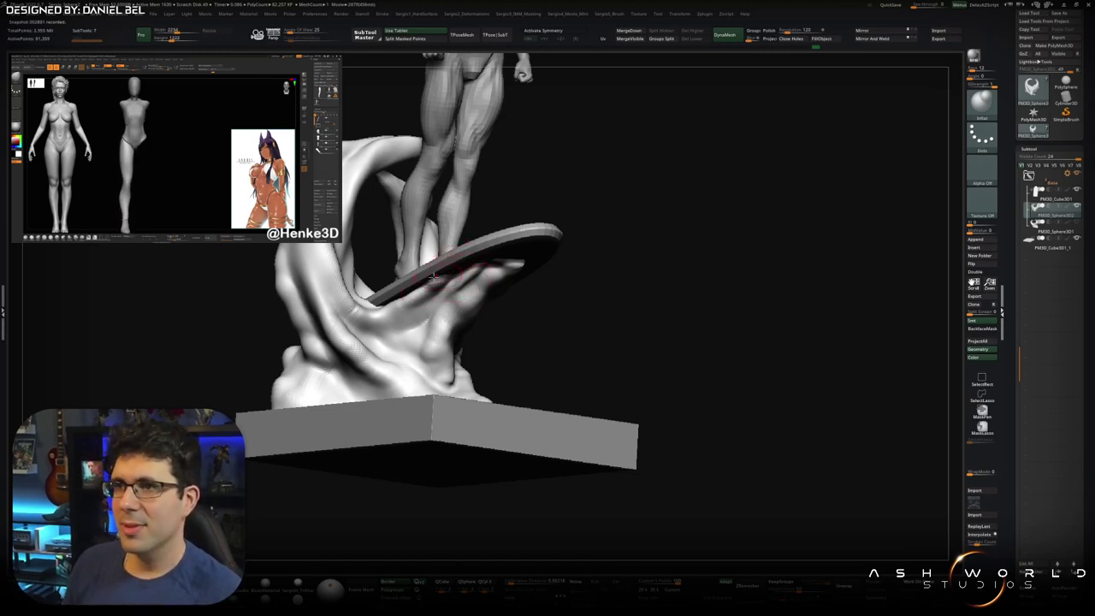
right_drag(374, 312, 443, 363)
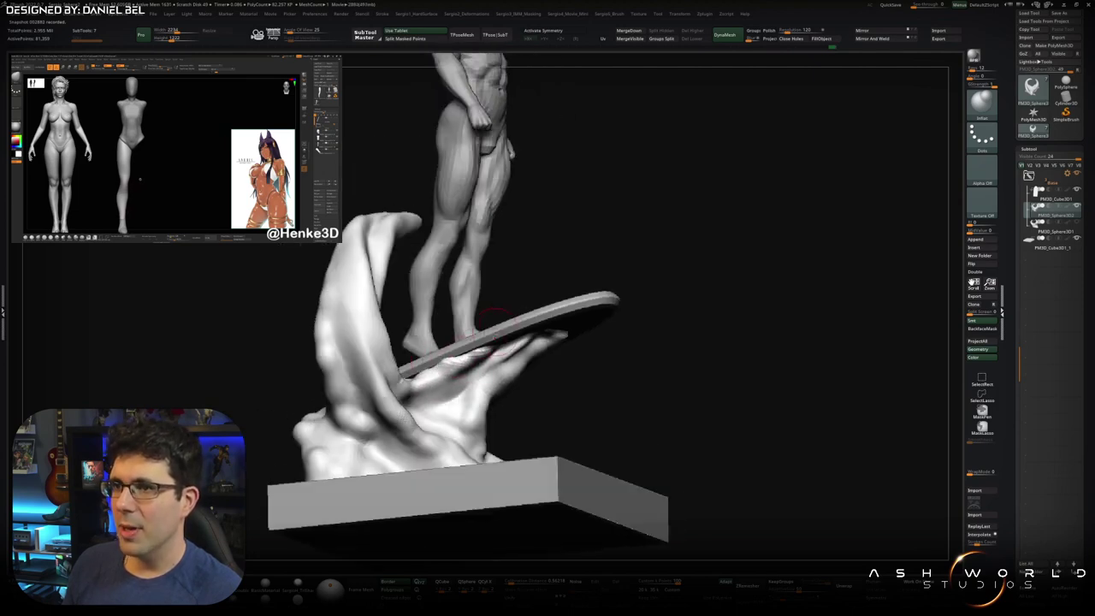
right_drag(498, 334, 449, 355)
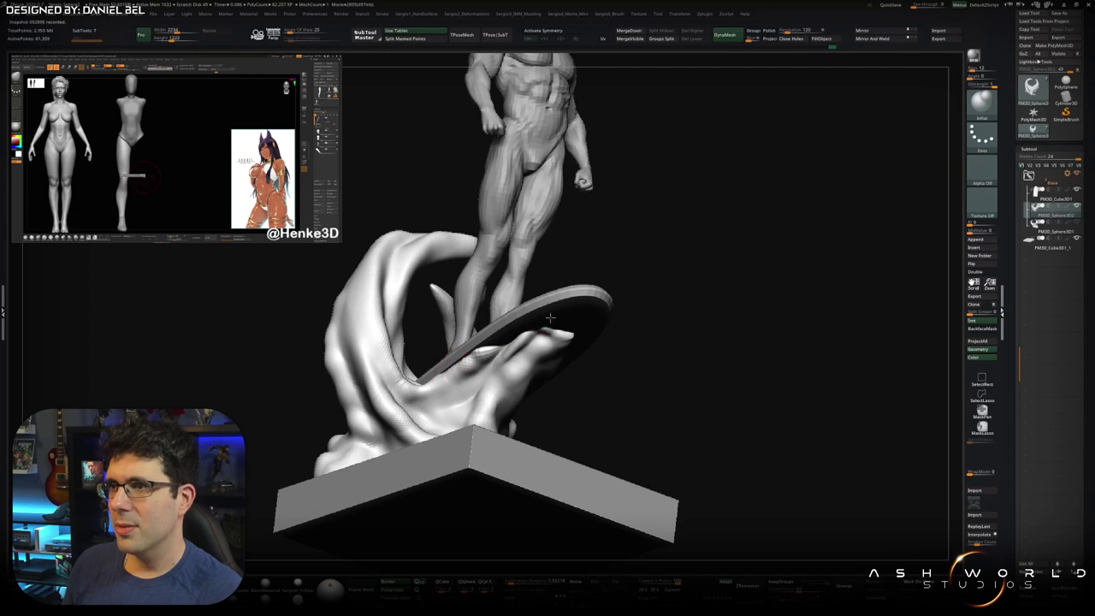
right_drag(536, 320, 550, 308)
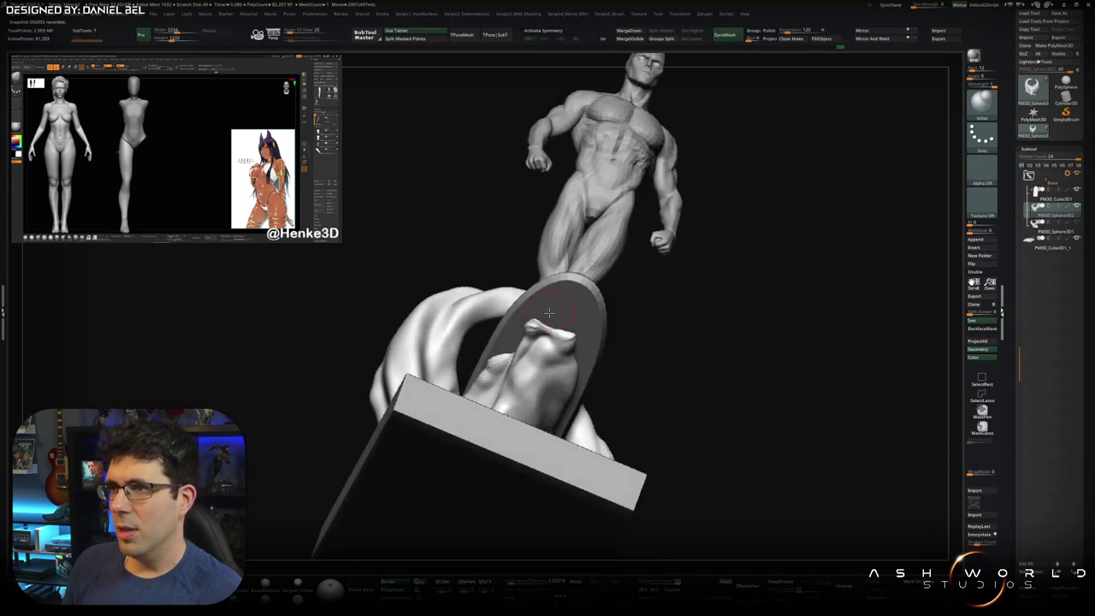
right_drag(510, 349, 468, 402)
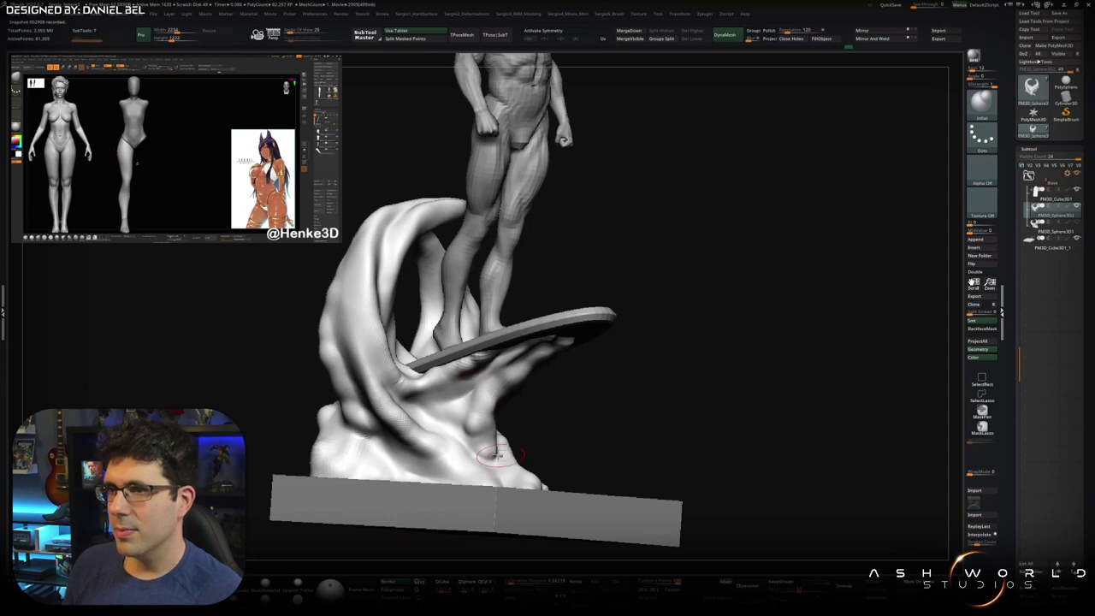
right_drag(503, 461, 489, 461)
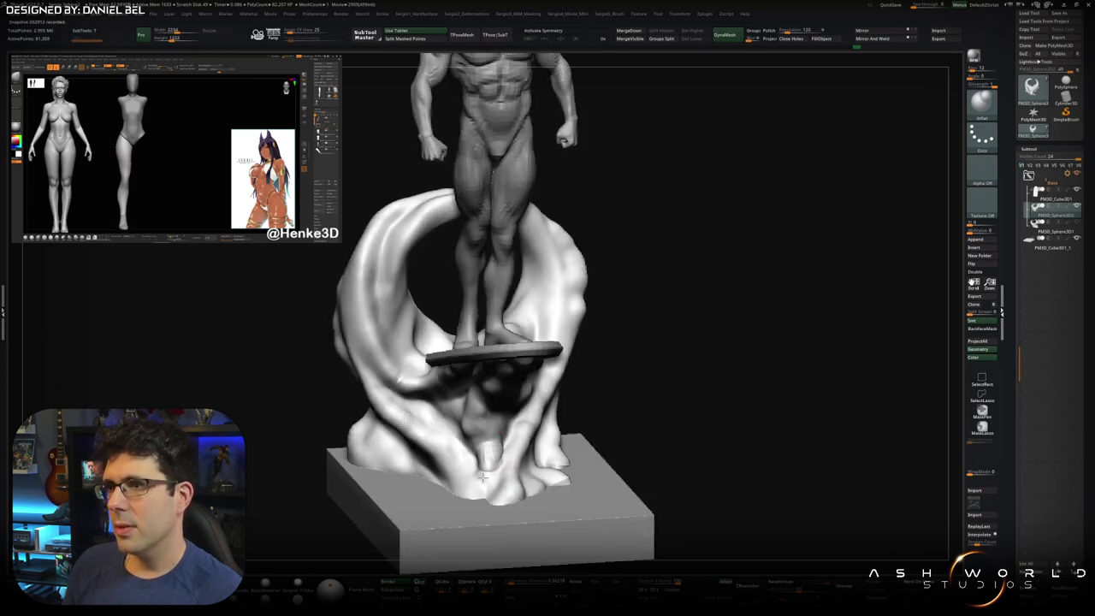
Step: Smooth the lower-left wave surface and solo the wave base again
drag(405, 411, 419, 428)
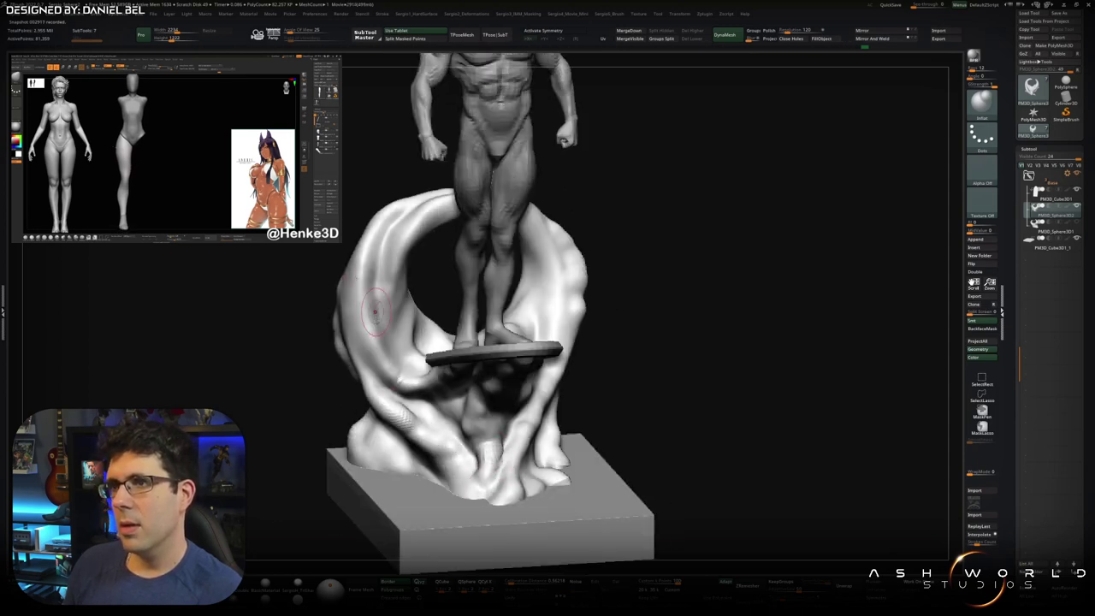
mouse_move(402, 257)
right_down()
mouse_move(453, 350)
mouse_move(478, 342)
right_up()
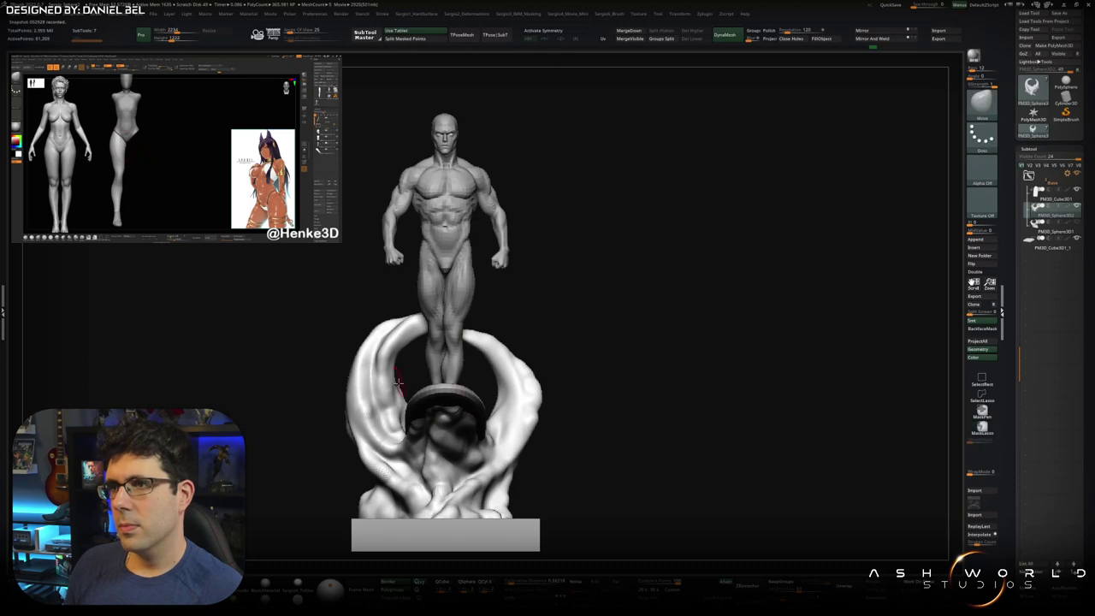
ctrl+shift+click(421, 393)
Step: Smooth the upper-left horn, then lasso-mask everything except the right horn
right_drag(435, 381, 442, 371)
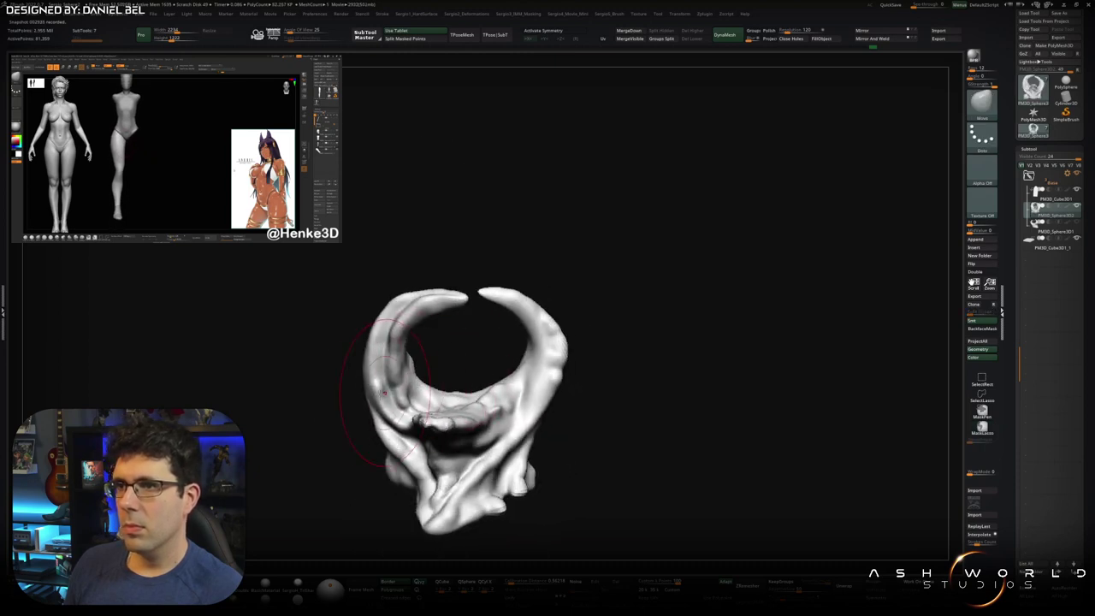
shift+drag(392, 298, 416, 392)
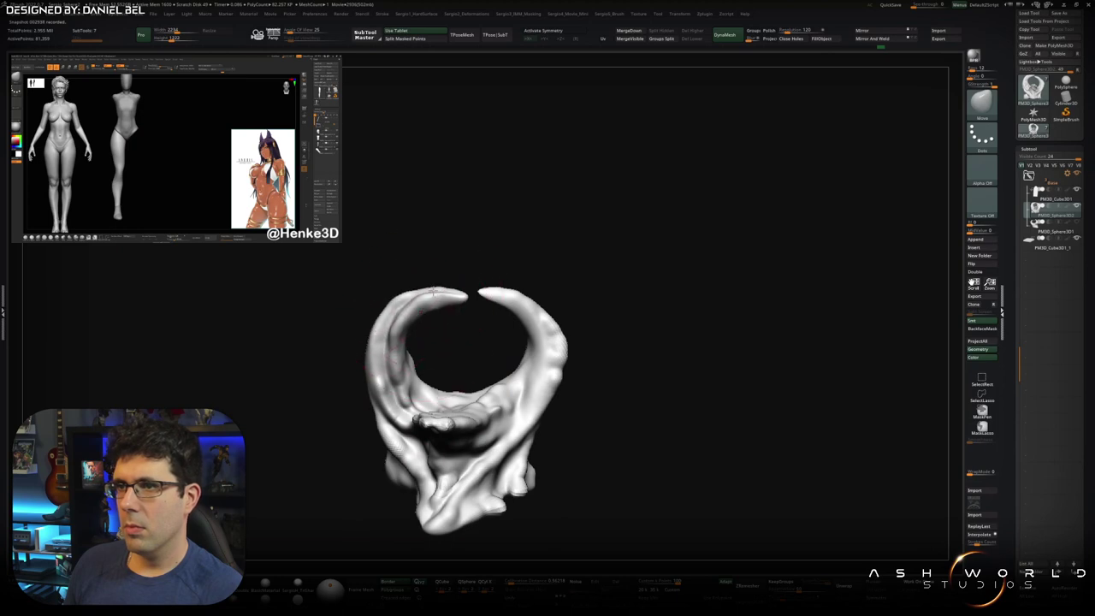
right_drag(417, 392, 479, 308)
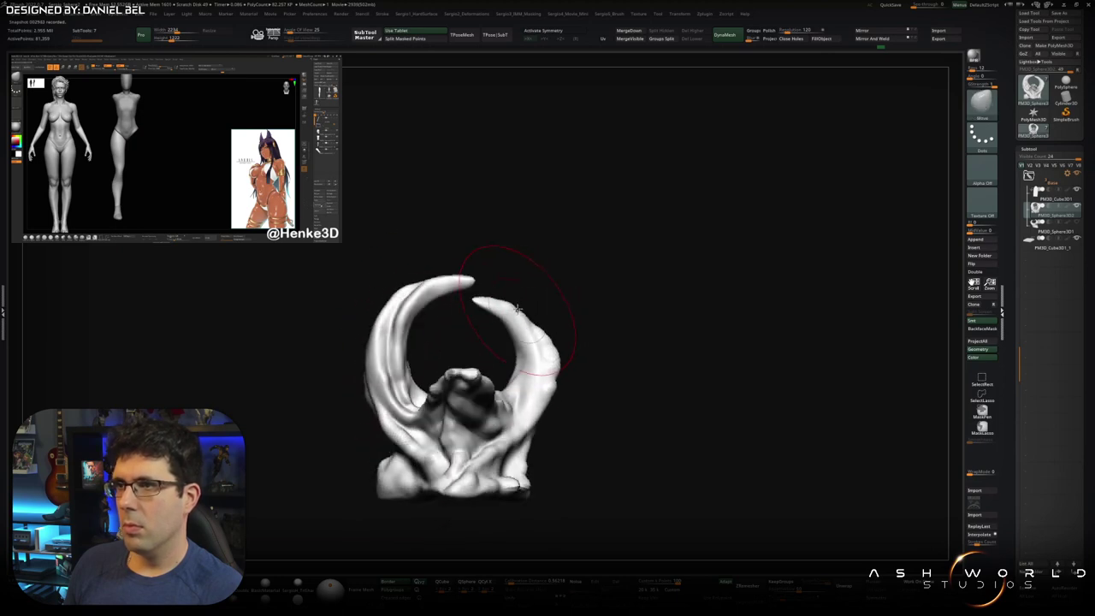
ctrl+drag(462, 313, 572, 428)
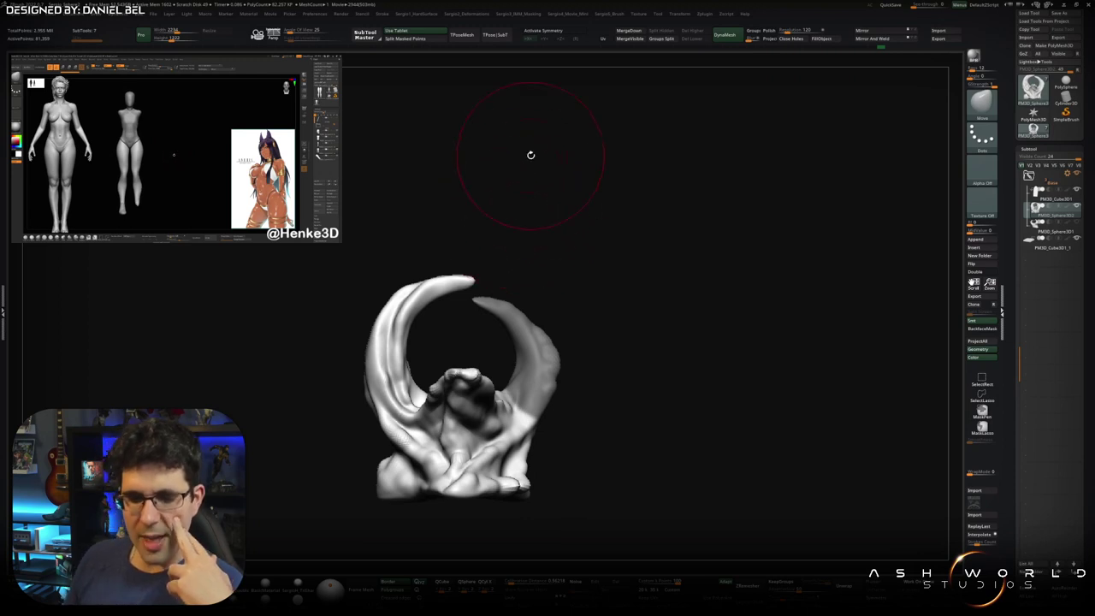
mouse_move(553, 259)
mouse_down()
mouse_move(596, 298)
mouse_move(513, 291)
mouse_up()
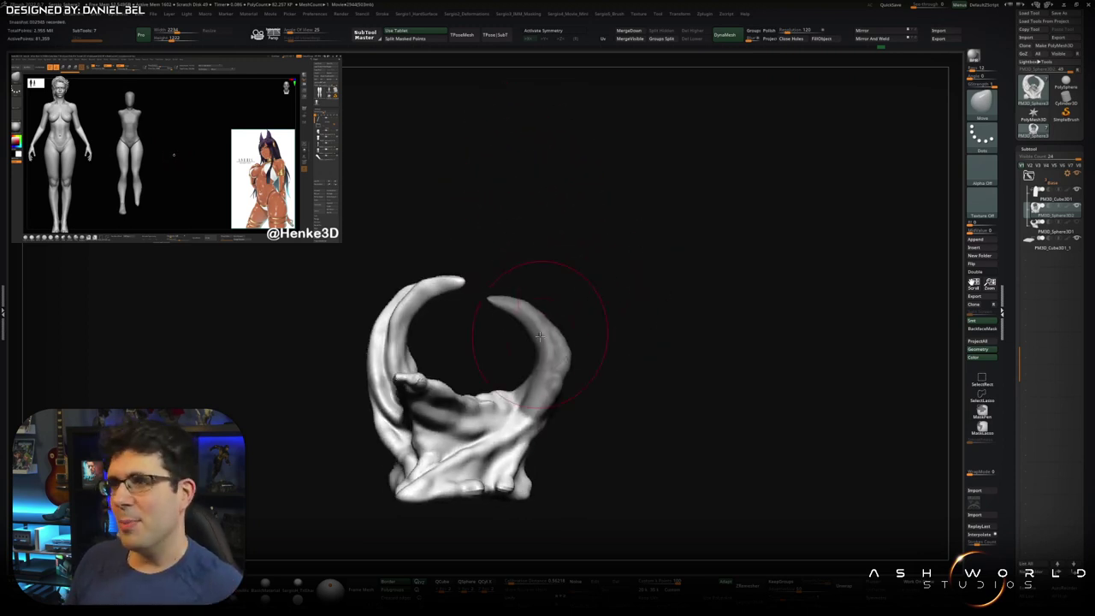
key(ctrl)
ctrl+click(555, 368)
ctrl+click(601, 354)
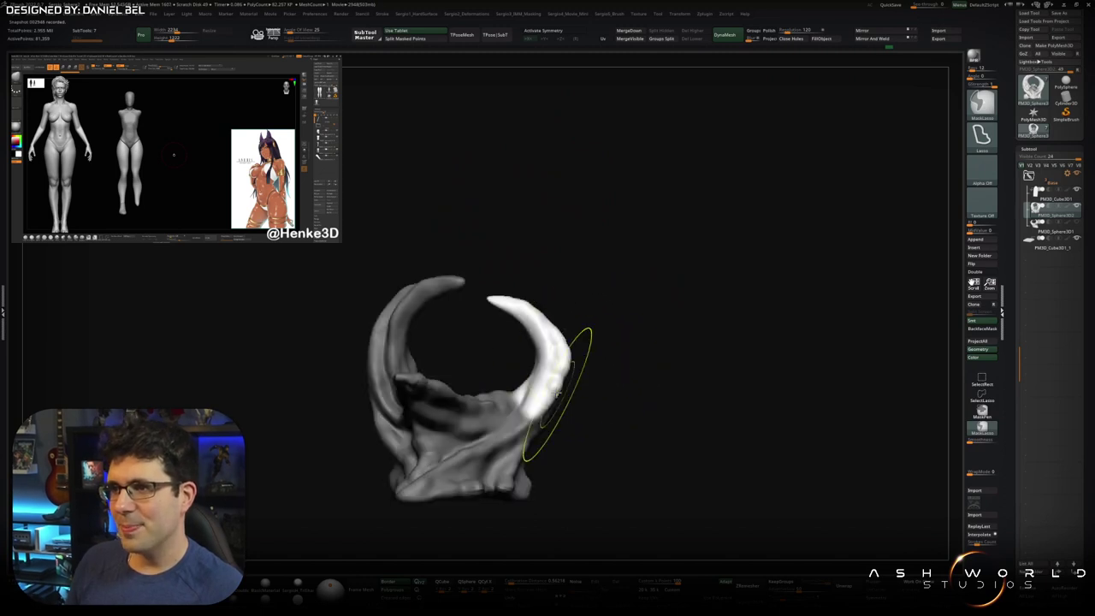
key(ctrl+shift+a)
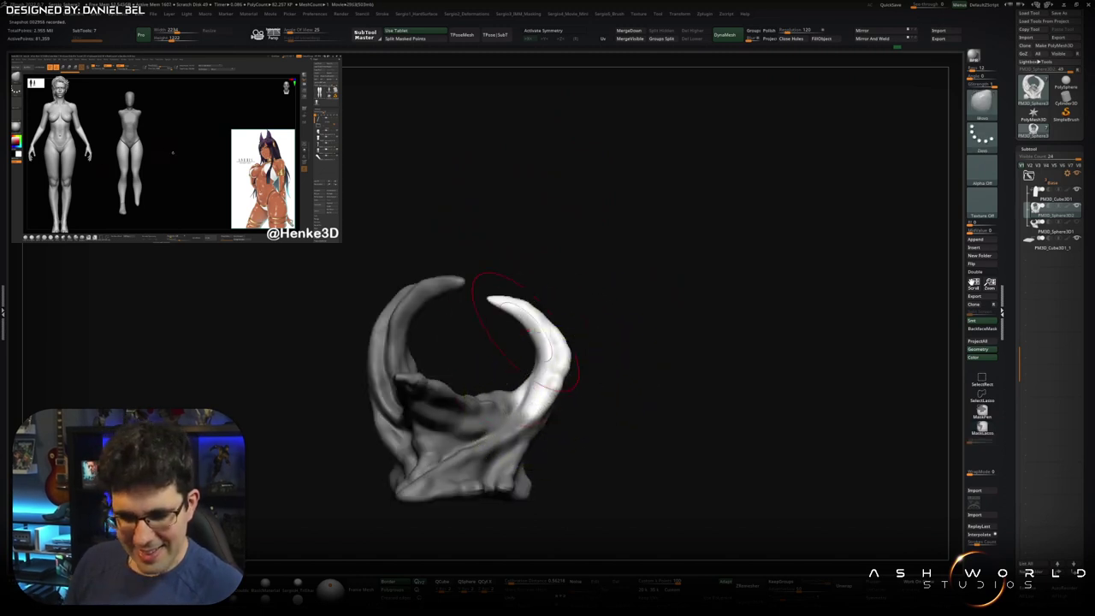
Step: Pull the right horn's tip down into a longer curl
drag(608, 300, 558, 341)
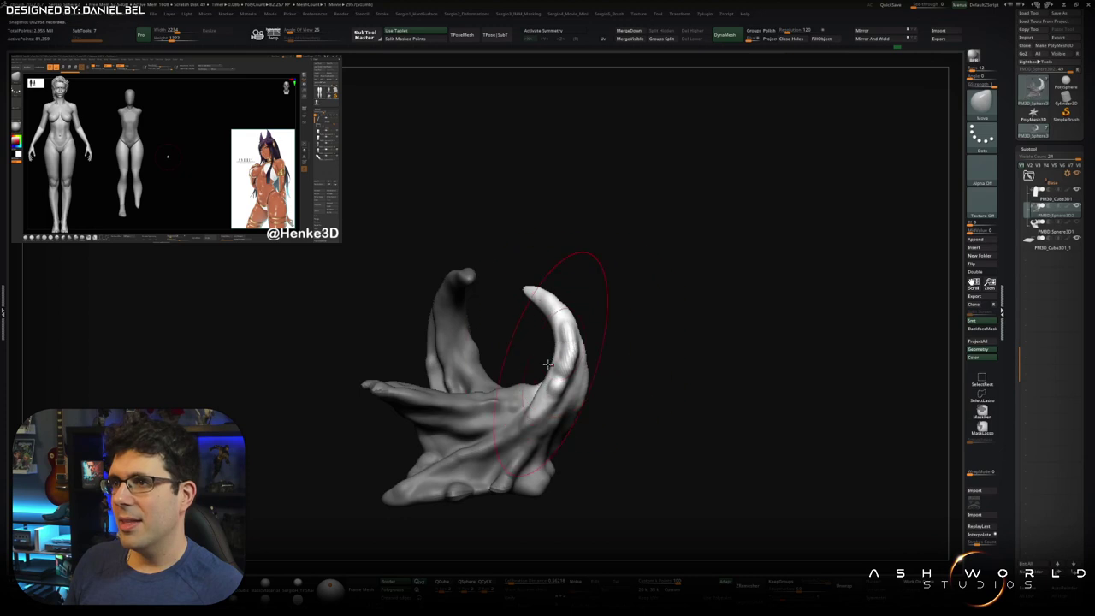
right_drag(558, 341, 557, 360)
mouse_move(491, 293)
mouse_down()
mouse_move(495, 312)
mouse_move(504, 310)
mouse_move(551, 365)
mouse_up()
Step: Reshape and smooth the lower part of the left horn
mouse_move(576, 406)
mouse_down()
mouse_move(501, 366)
mouse_move(565, 398)
mouse_up()
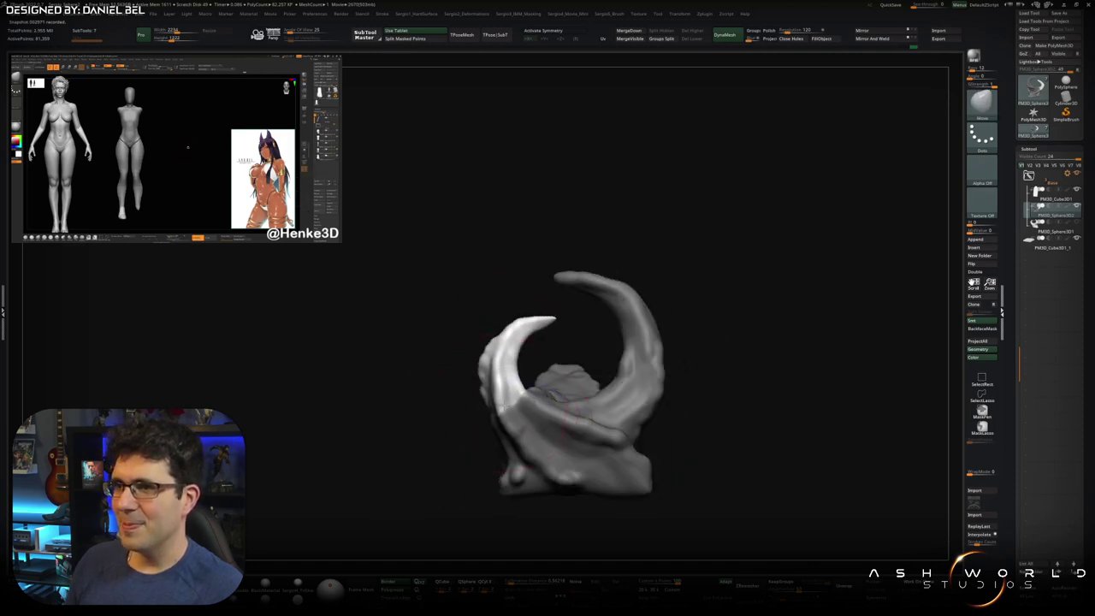
drag(502, 363, 490, 391)
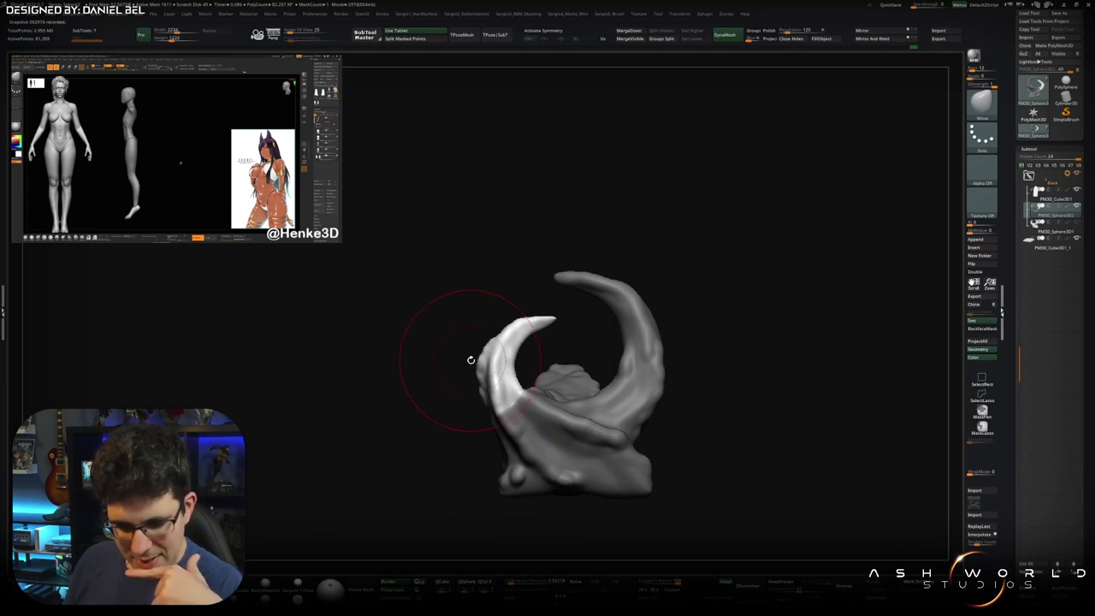
mouse_move(479, 346)
mouse_down()
mouse_move(522, 391)
mouse_move(463, 416)
mouse_move(504, 413)
mouse_up()
scroll(511, 416, up, 3)
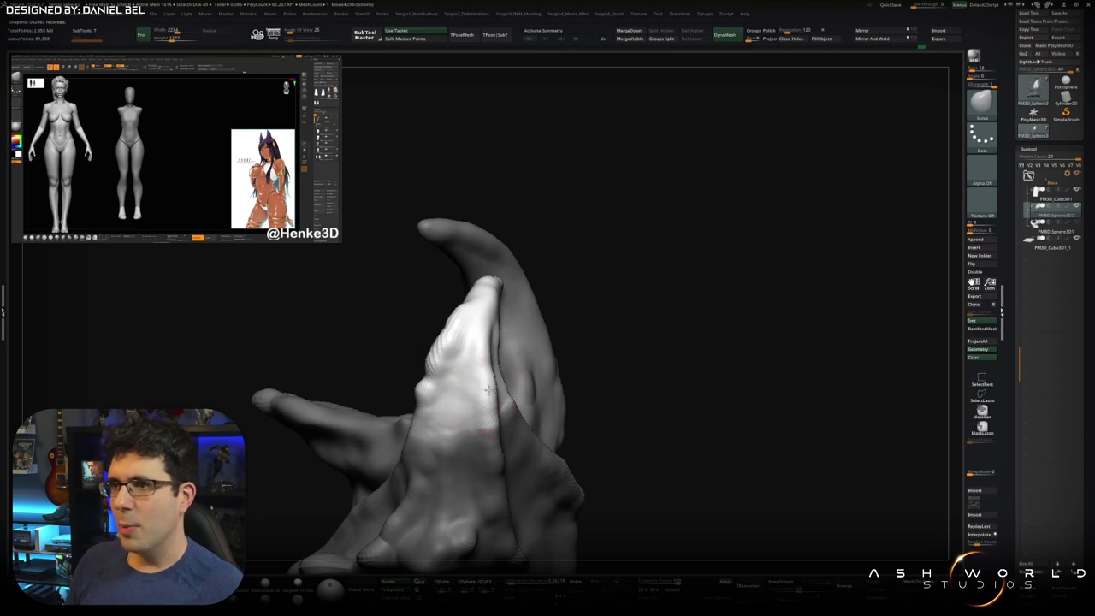
drag(489, 389, 532, 386)
scroll(461, 366, down, 3)
mouse_move(460, 366)
mouse_down()
mouse_move(479, 458)
mouse_move(530, 349)
mouse_move(511, 332)
mouse_move(482, 462)
mouse_up()
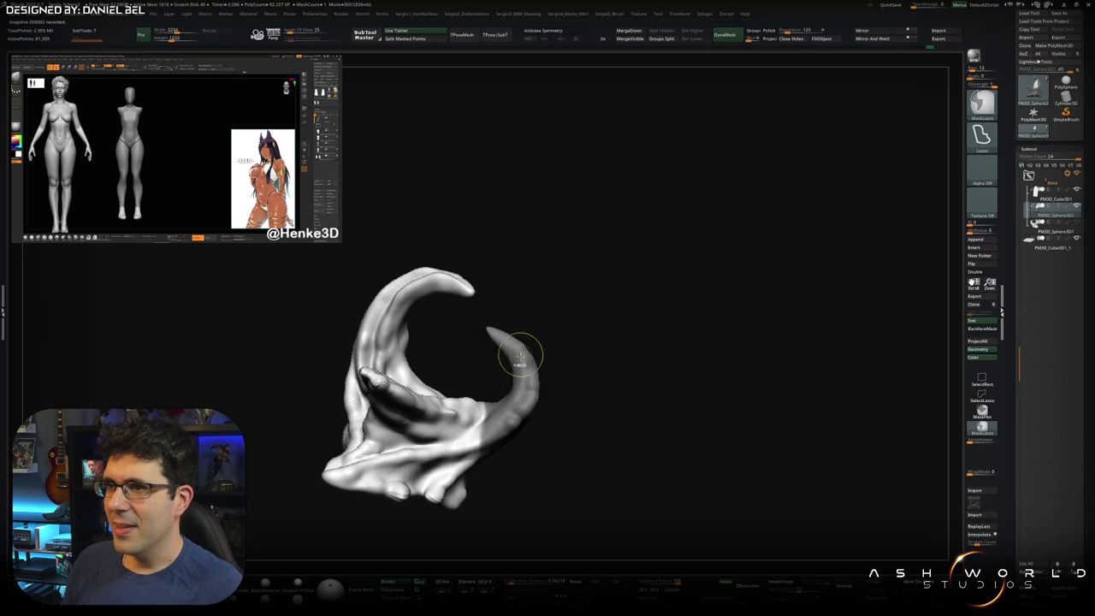
Step: Mask the wave so only the curled horn tip is free, and enter Transpose with W
ctrl+drag(561, 426, 511, 418)
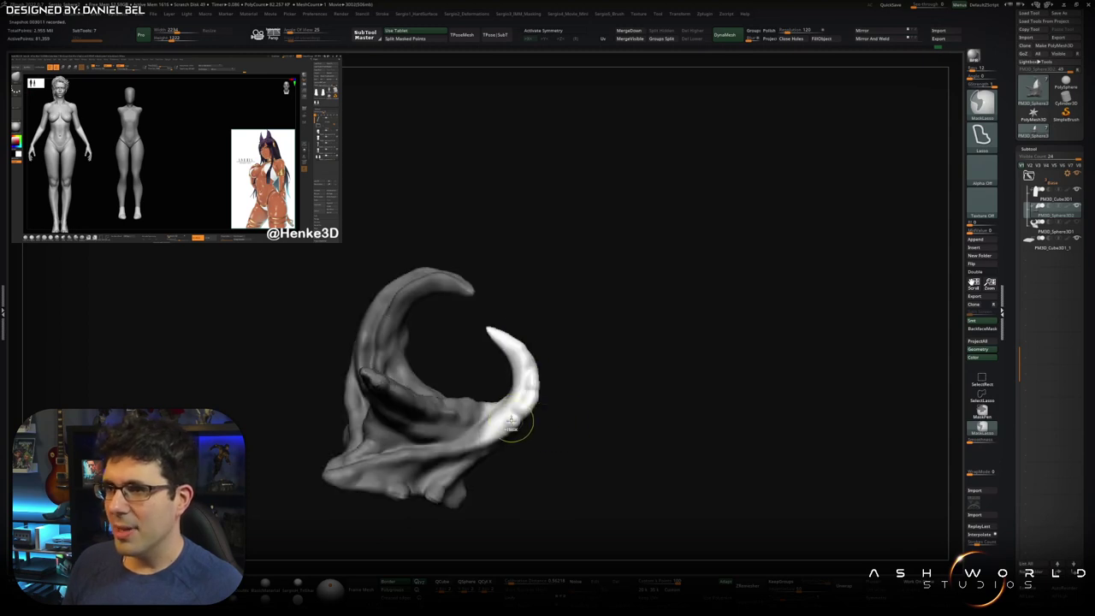
ctrl+click(522, 418)
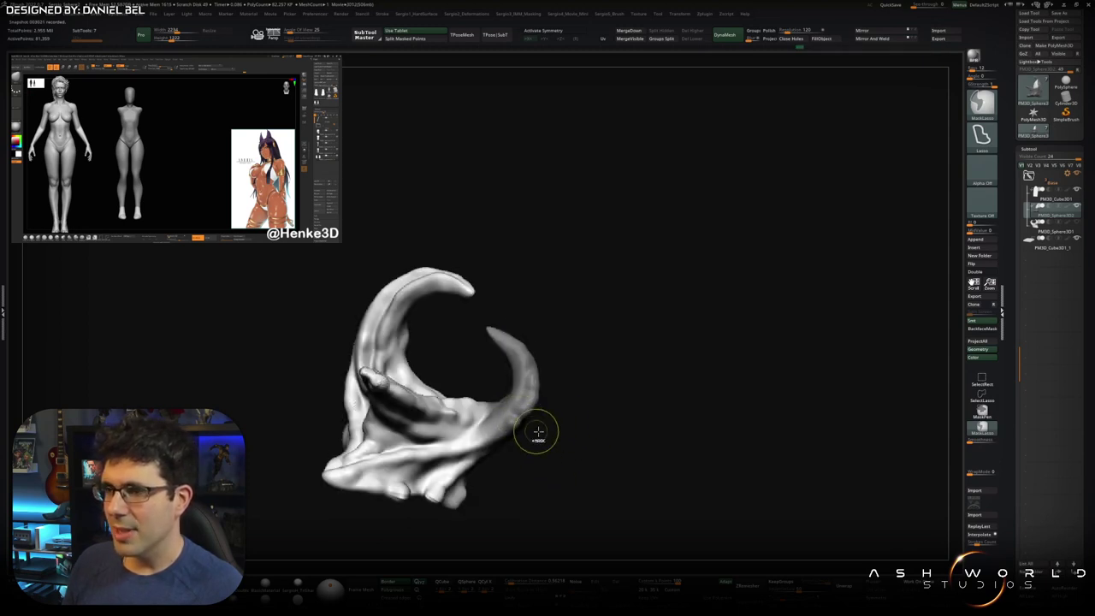
ctrl+click(536, 434)
mouse_move(533, 433)
mouse_down()
mouse_move(555, 440)
mouse_move(513, 453)
mouse_move(560, 430)
mouse_move(493, 403)
mouse_move(550, 384)
mouse_move(528, 404)
mouse_up()
key(w)
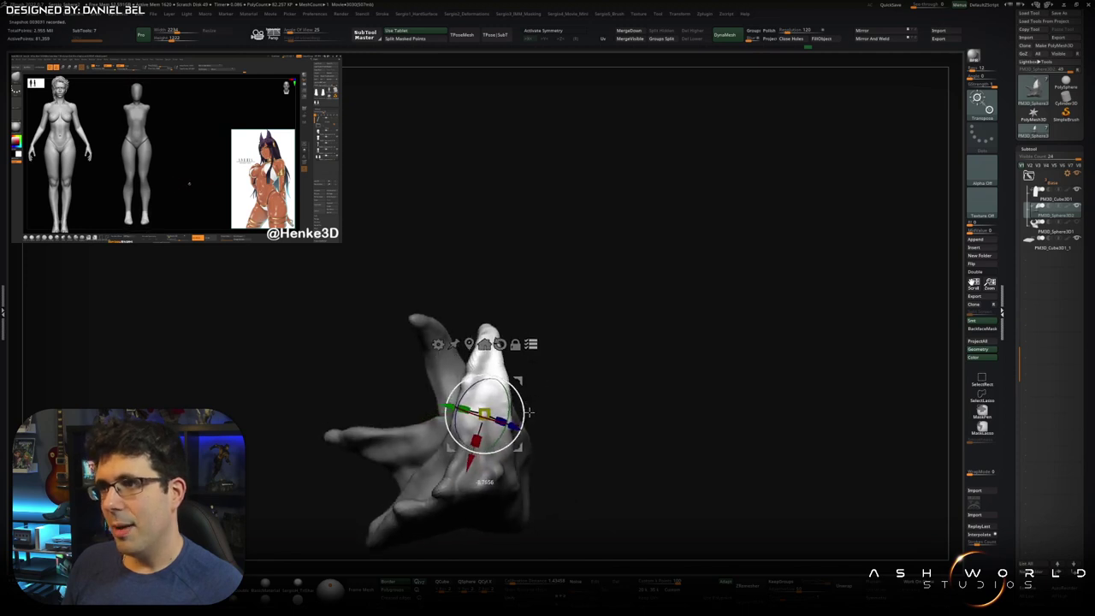
Step: Return to sculpting with Q and orbit from the horns out to the full statue
key(q)
drag(527, 387, 502, 365)
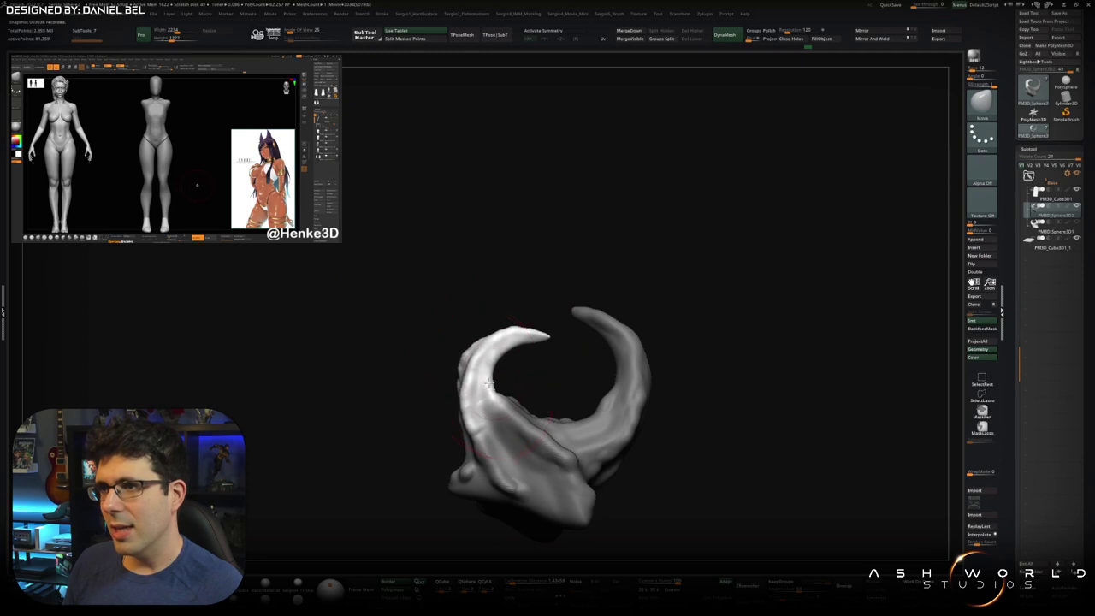
drag(471, 359, 489, 407)
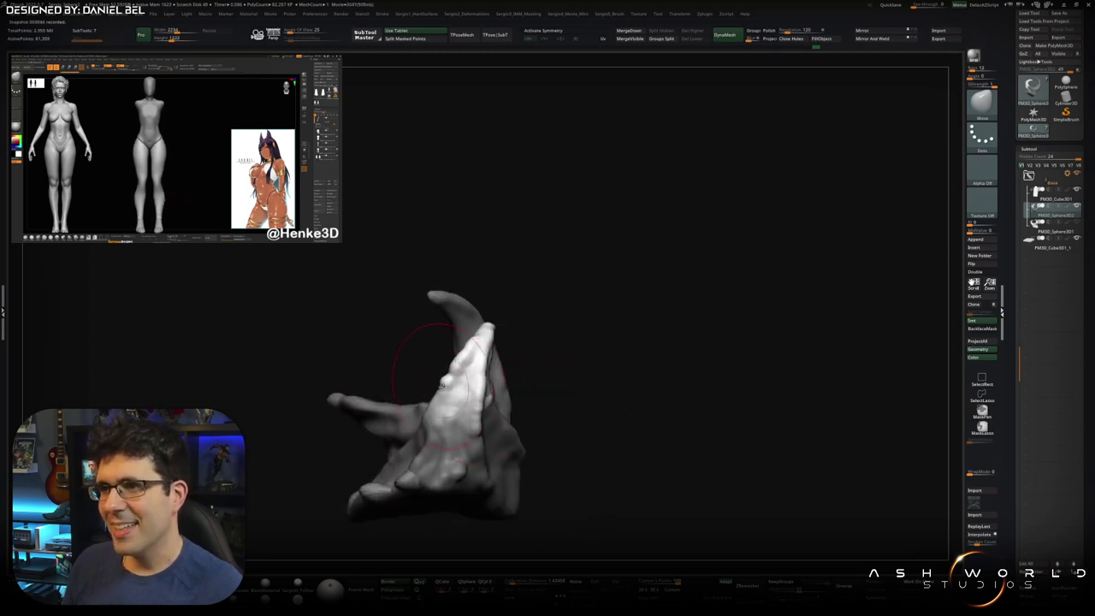
mouse_move(468, 387)
mouse_down()
mouse_move(513, 359)
mouse_move(485, 407)
mouse_move(547, 379)
mouse_up()
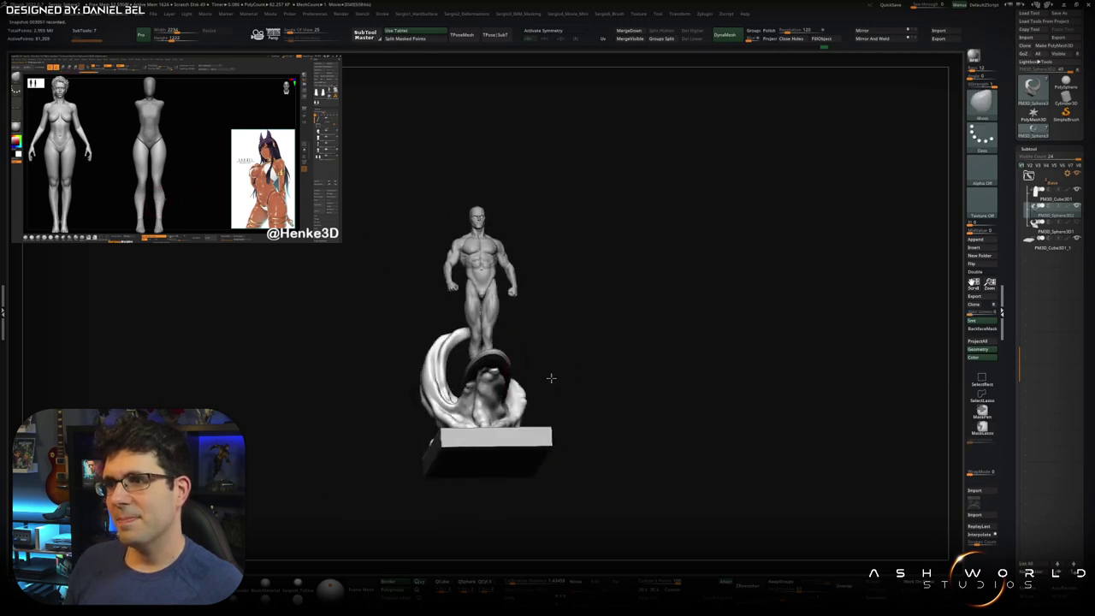
Step: Zoom and orbit over the surfer and wave crest, then frame the whole sculpture
scroll(519, 445, up, 5)
mouse_move(519, 444)
mouse_down()
mouse_move(439, 420)
mouse_move(519, 400)
mouse_up()
scroll(520, 401, up, 3)
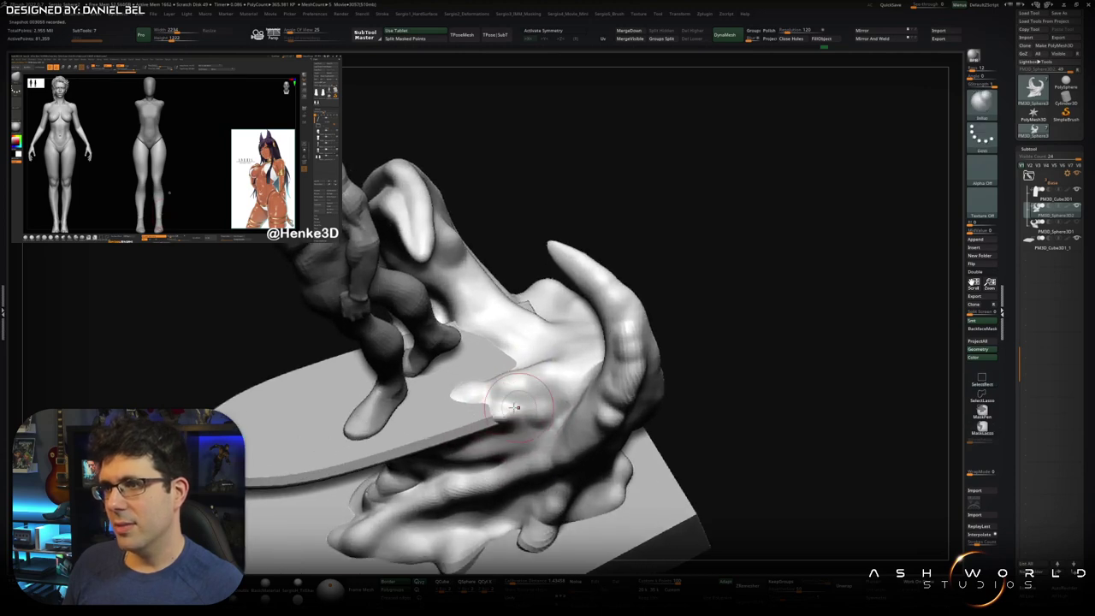
drag(544, 408, 529, 298)
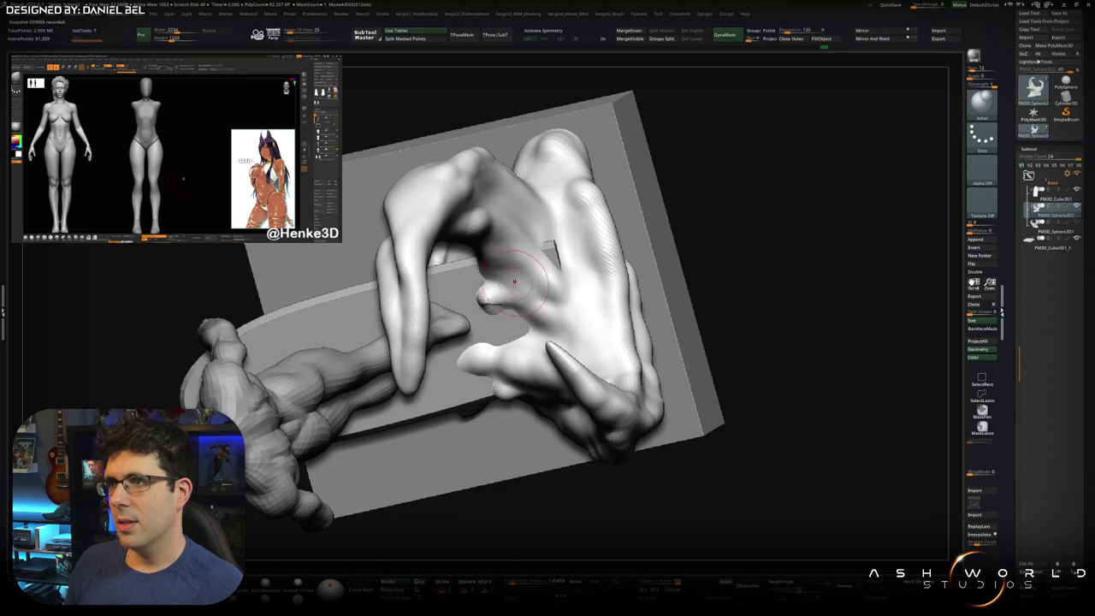
drag(540, 277, 496, 244)
drag(557, 294, 532, 269)
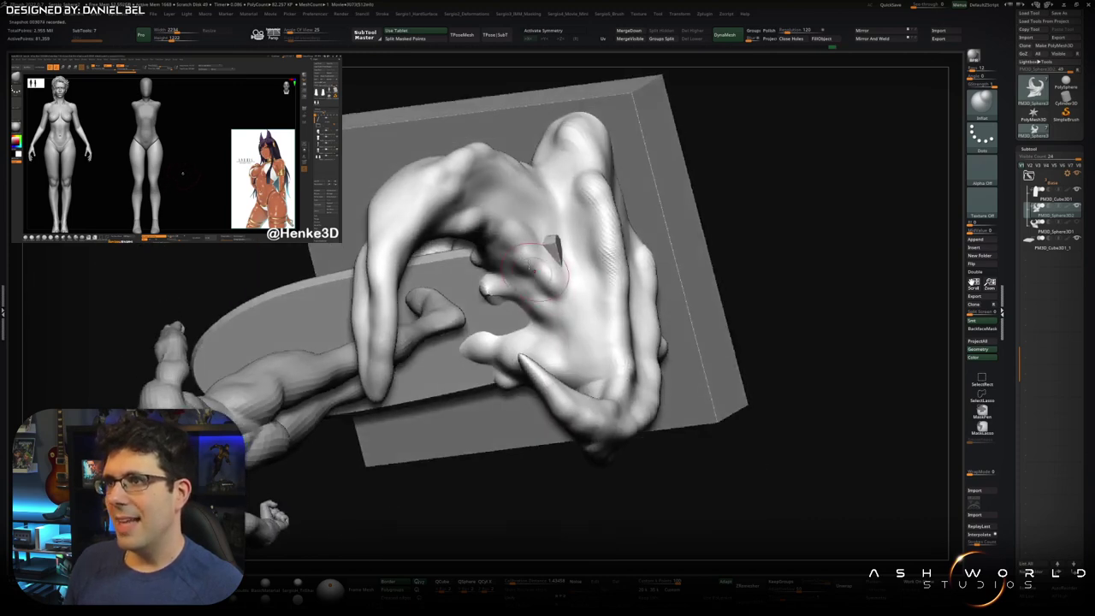
mouse_move(491, 225)
mouse_down()
mouse_move(626, 275)
mouse_move(601, 324)
mouse_move(587, 391)
mouse_move(597, 386)
mouse_up()
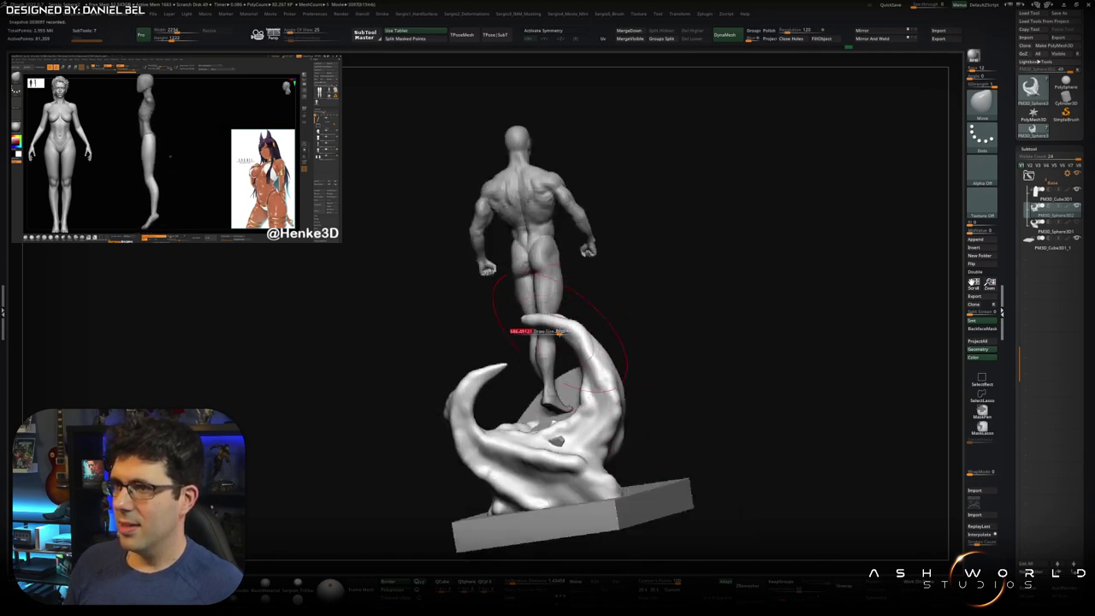
mouse_move(543, 326)
right_down()
mouse_move(562, 317)
mouse_move(528, 328)
mouse_move(599, 349)
mouse_move(560, 359)
mouse_move(613, 410)
mouse_move(604, 407)
right_up()
key(f)
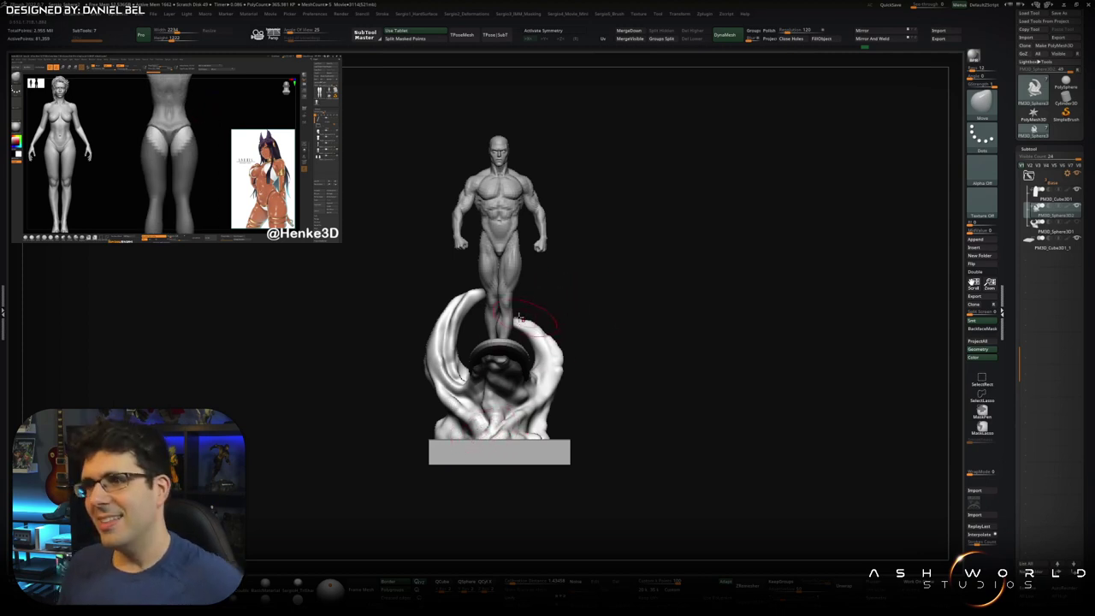
Step: Build the wave's left curl further out and smooth the left horn's inner surface
scroll(447, 295, up, 3)
mouse_move(437, 325)
mouse_down()
mouse_move(408, 356)
mouse_move(368, 344)
mouse_move(391, 402)
mouse_move(495, 297)
mouse_up()
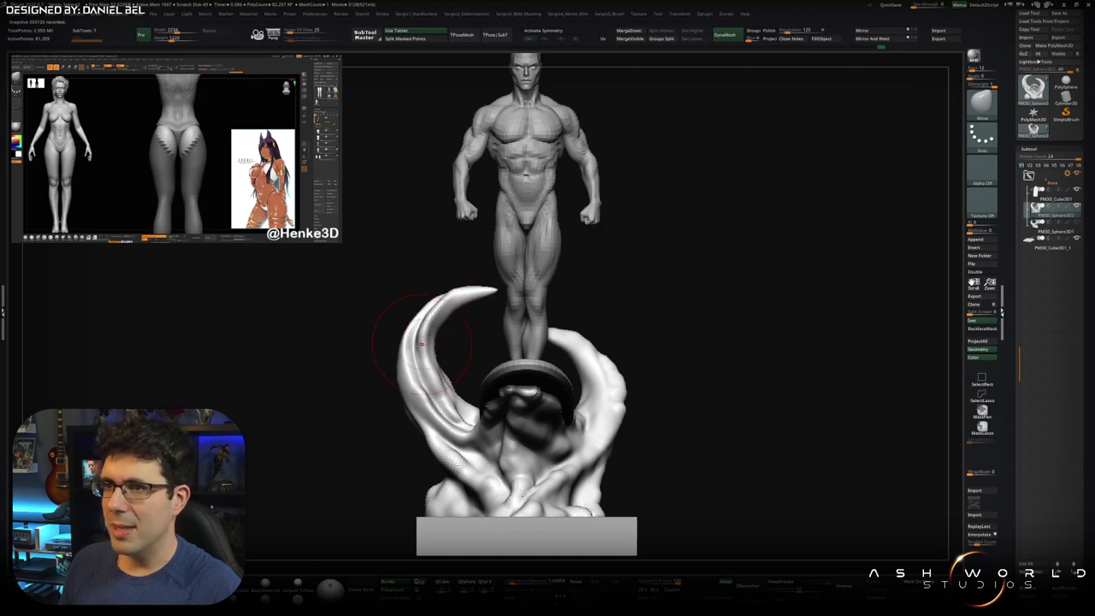
drag(437, 371, 417, 410)
Step: Check the statue from back views, then solo the wave again
mouse_move(462, 380)
mouse_down()
mouse_move(513, 385)
mouse_move(406, 414)
mouse_move(459, 409)
mouse_move(506, 362)
mouse_move(414, 385)
mouse_move(494, 312)
mouse_up()
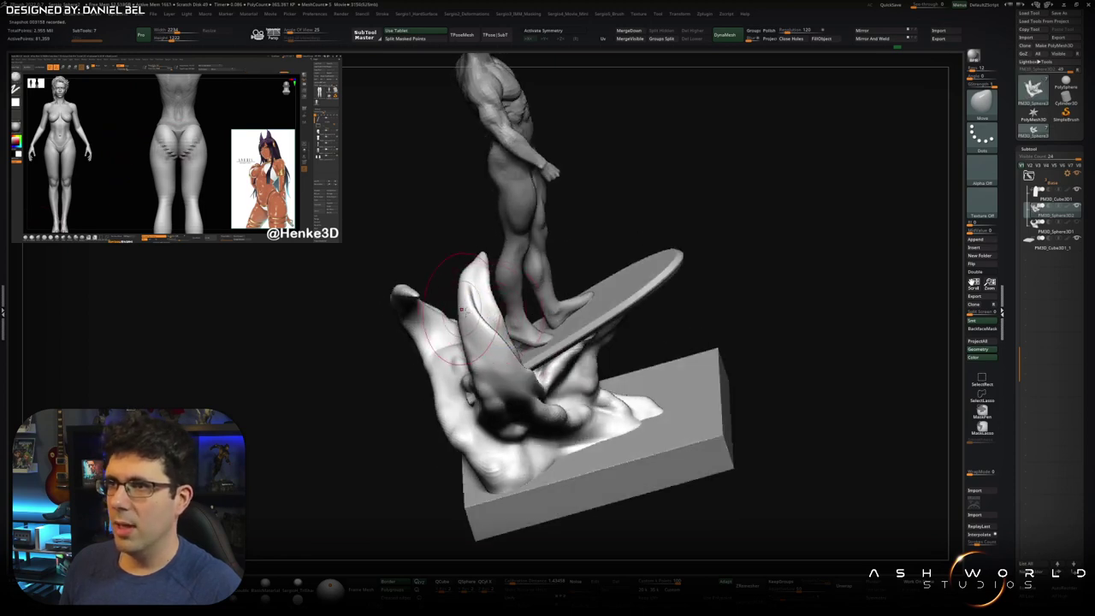
drag(469, 261, 475, 248)
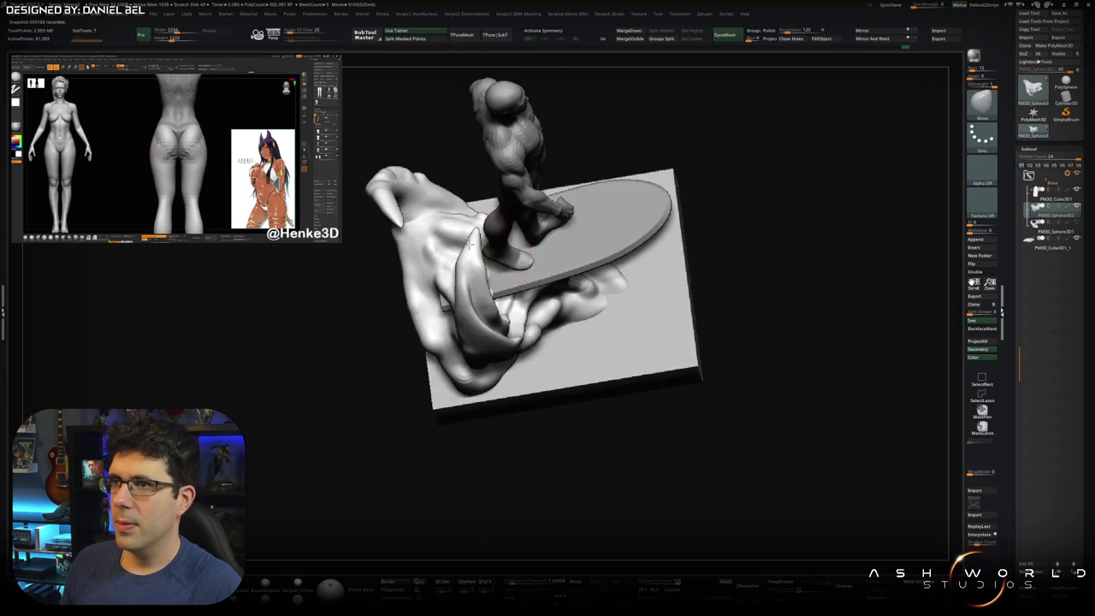
mouse_move(476, 330)
mouse_down()
mouse_move(464, 284)
mouse_move(506, 325)
mouse_move(473, 383)
mouse_move(525, 399)
mouse_move(479, 384)
mouse_up()
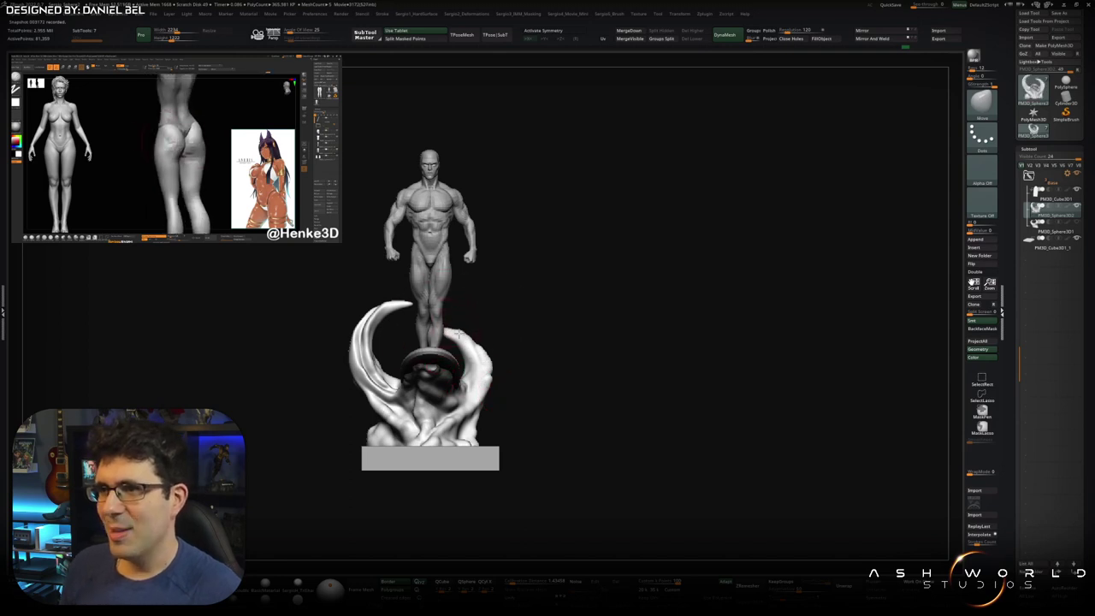
ctrl+shift+click(456, 323)
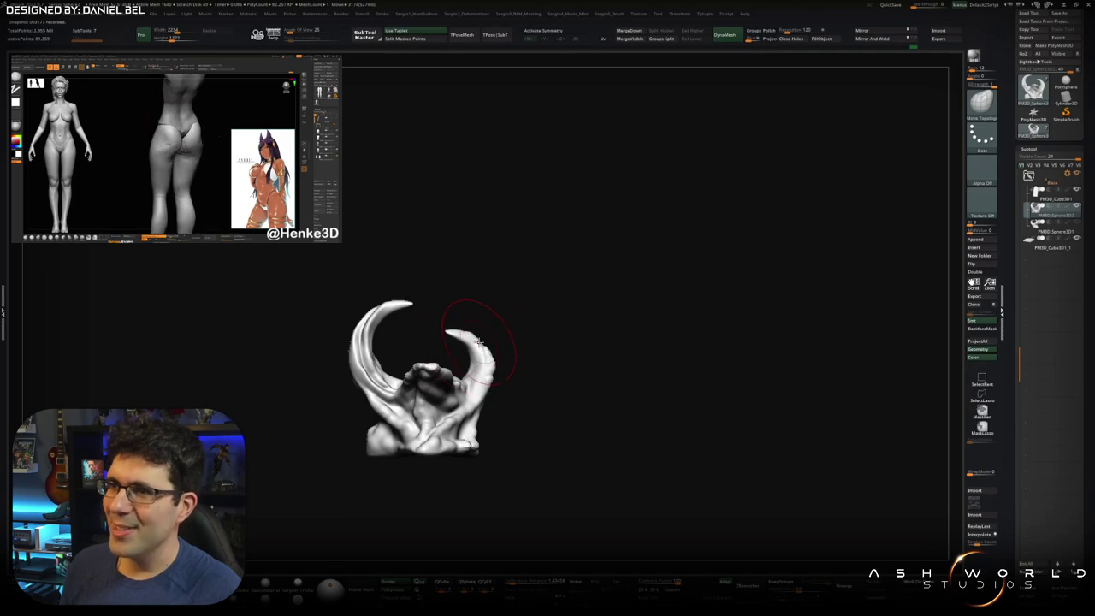
ctrl+shift+click(469, 335)
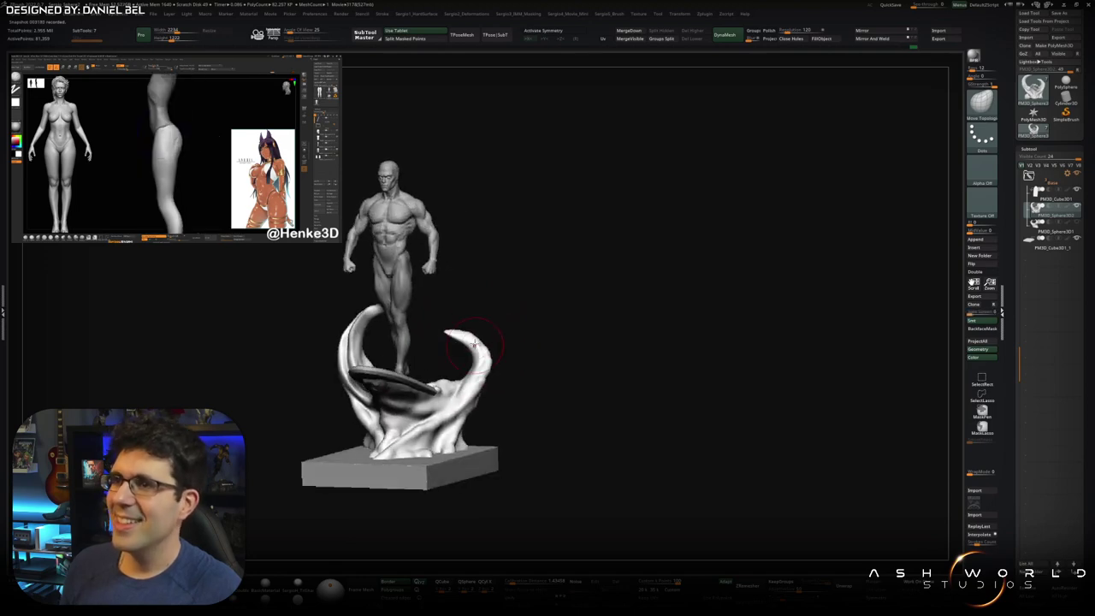
scroll(462, 337, up, 5)
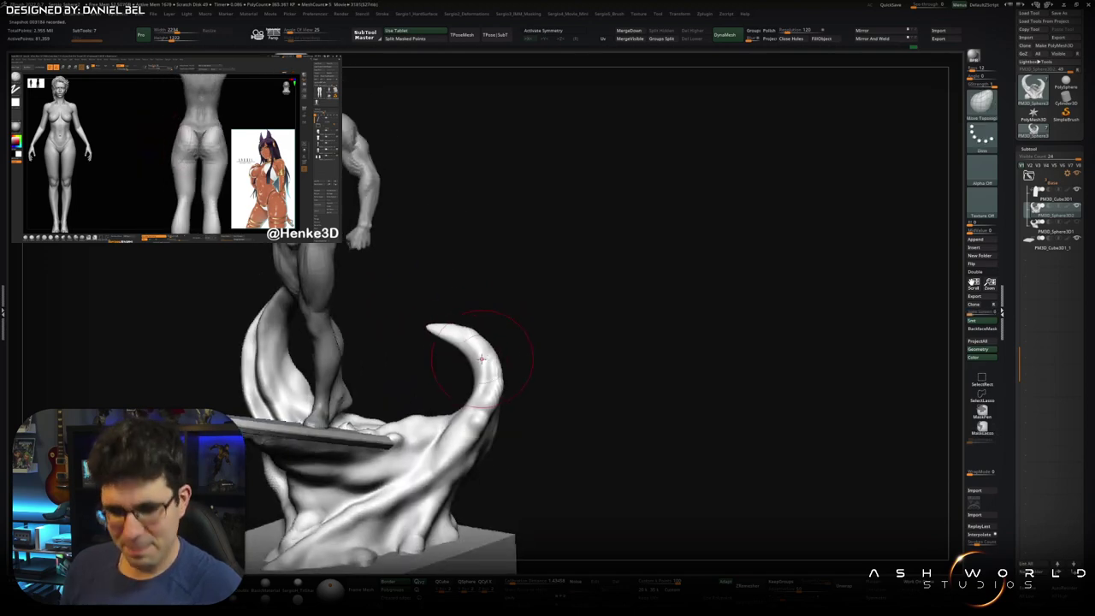
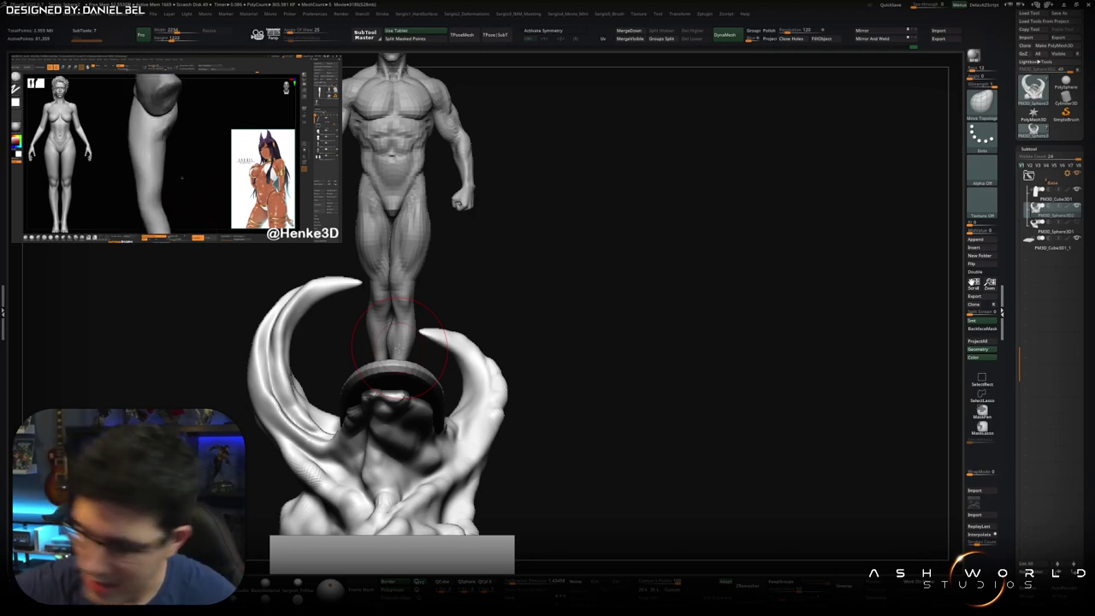
Step: Orbit around the statue and isolate the flat, round-ended board on its own
alt+drag(584, 288, 481, 496)
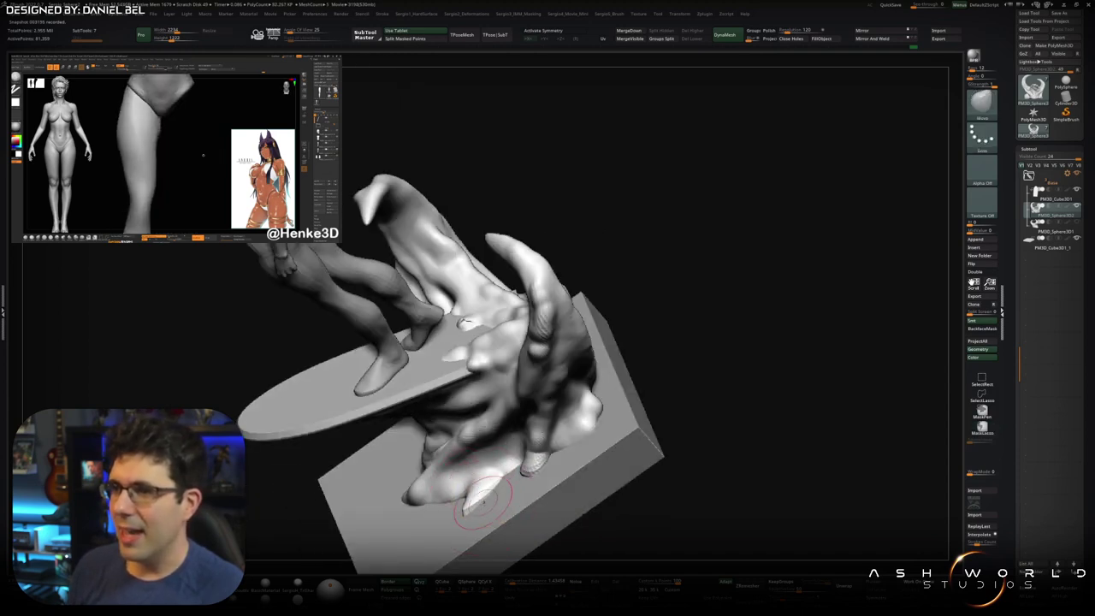
drag(483, 500, 526, 484)
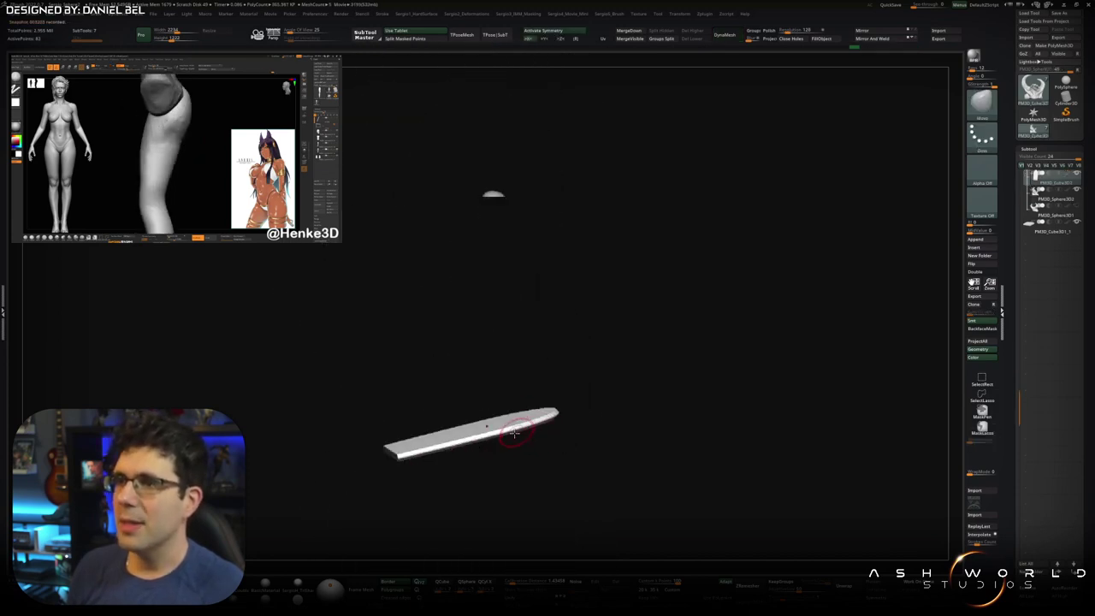
drag(514, 433, 544, 328)
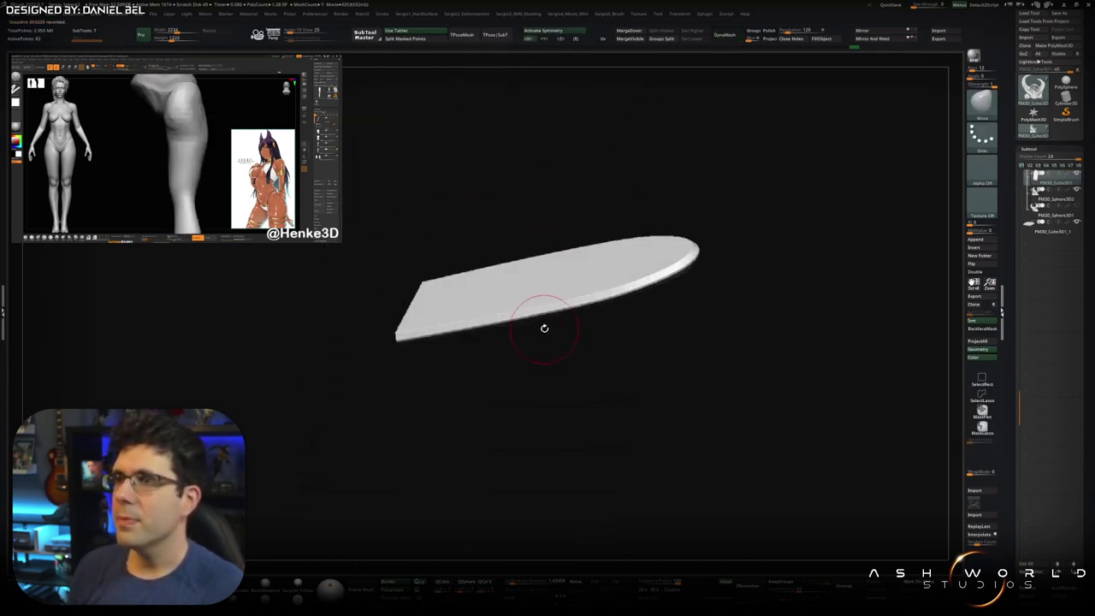
Step: Switch between the MaskLasso and Move brushes and bring the full statue back into view
key(ctrl)
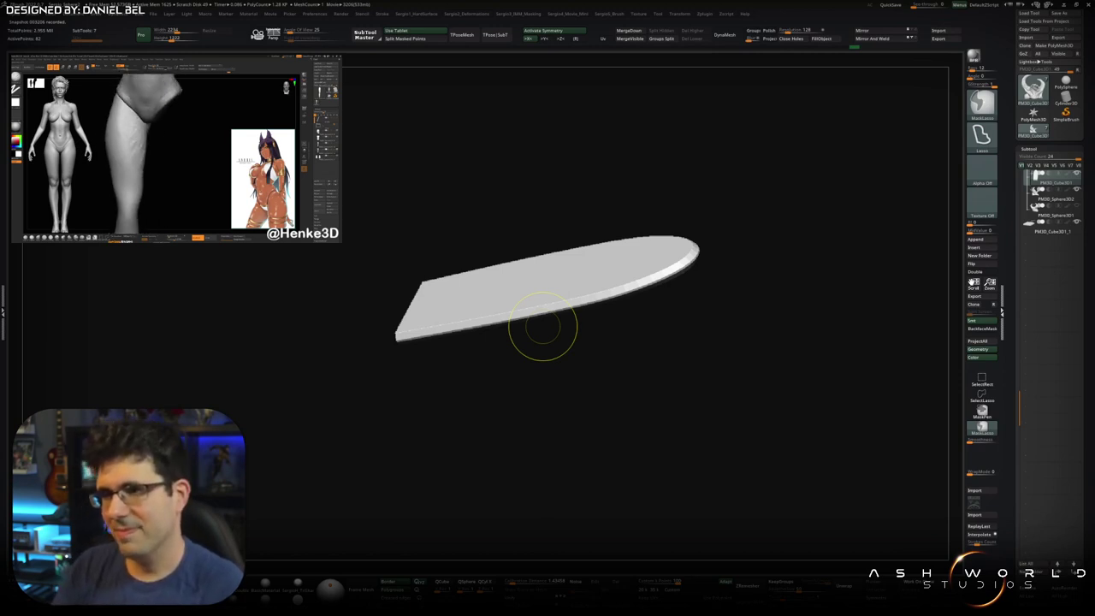
key(ctrl)
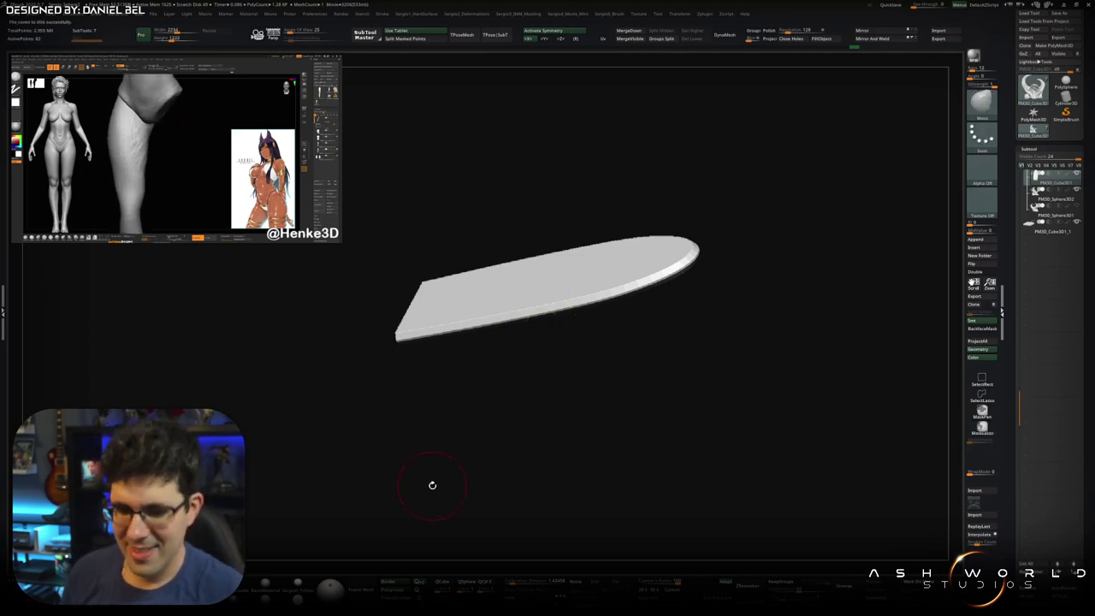
drag(687, 295, 689, 305)
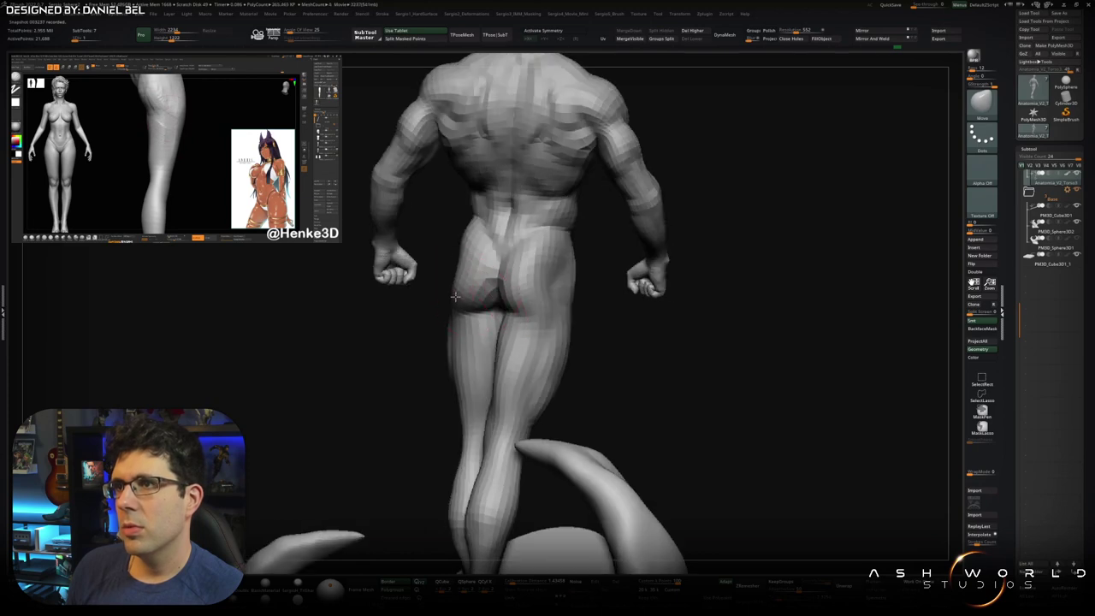
Step: Zoom in on the thighs and toggle the PolyF display to check the polygroups
right_drag(455, 297, 497, 309)
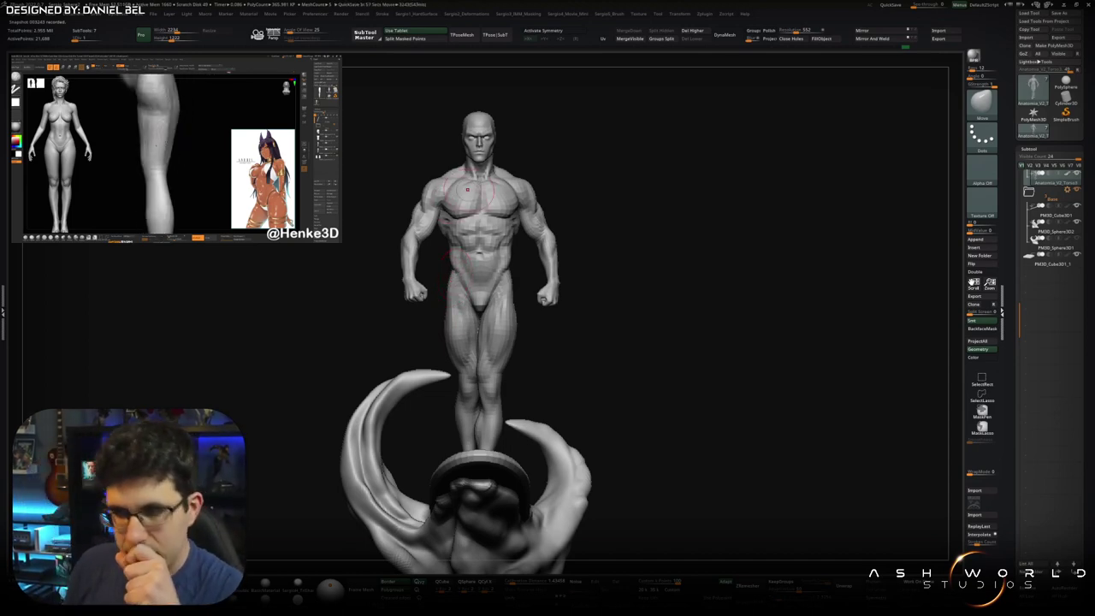
scroll(547, 274, up, 2)
scroll(510, 286, up, 3)
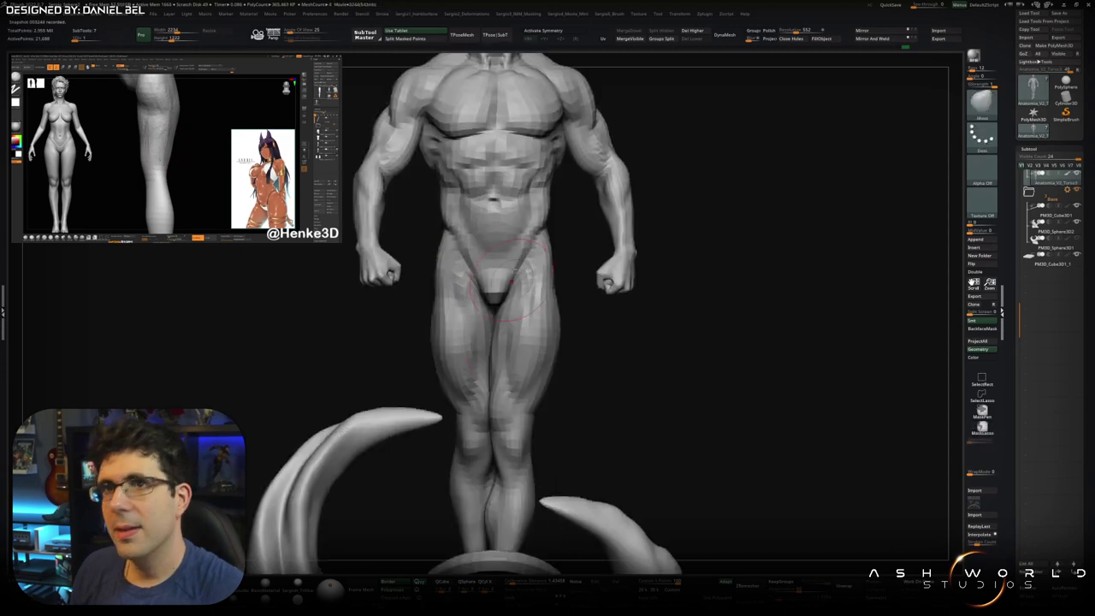
scroll(518, 272, up, 1)
scroll(513, 304, up, 1)
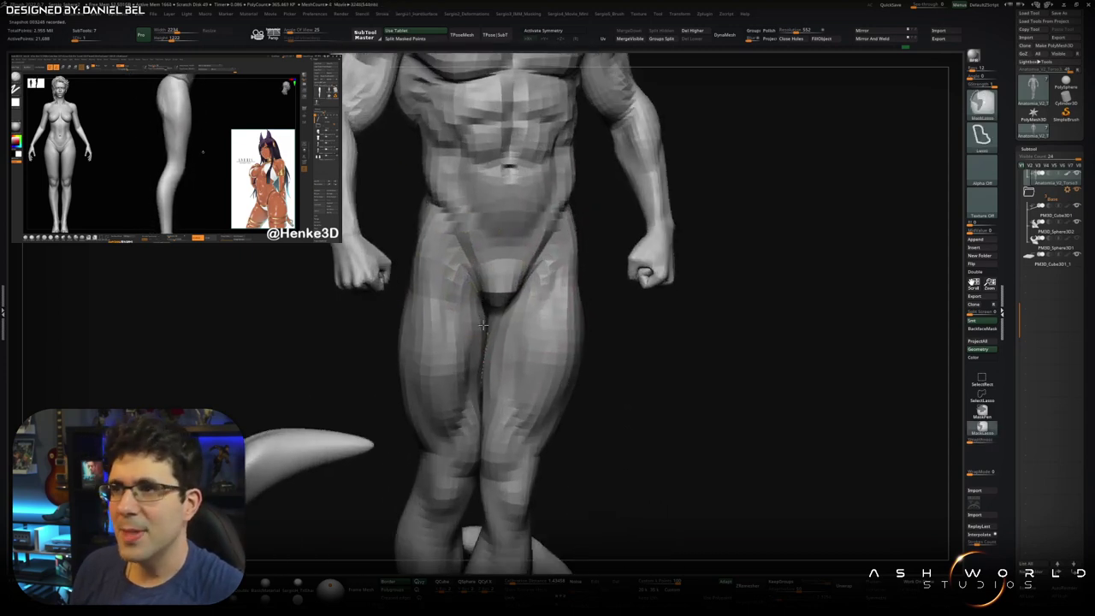
scroll(508, 334, up, 1)
alt+right_drag(507, 335, 503, 312)
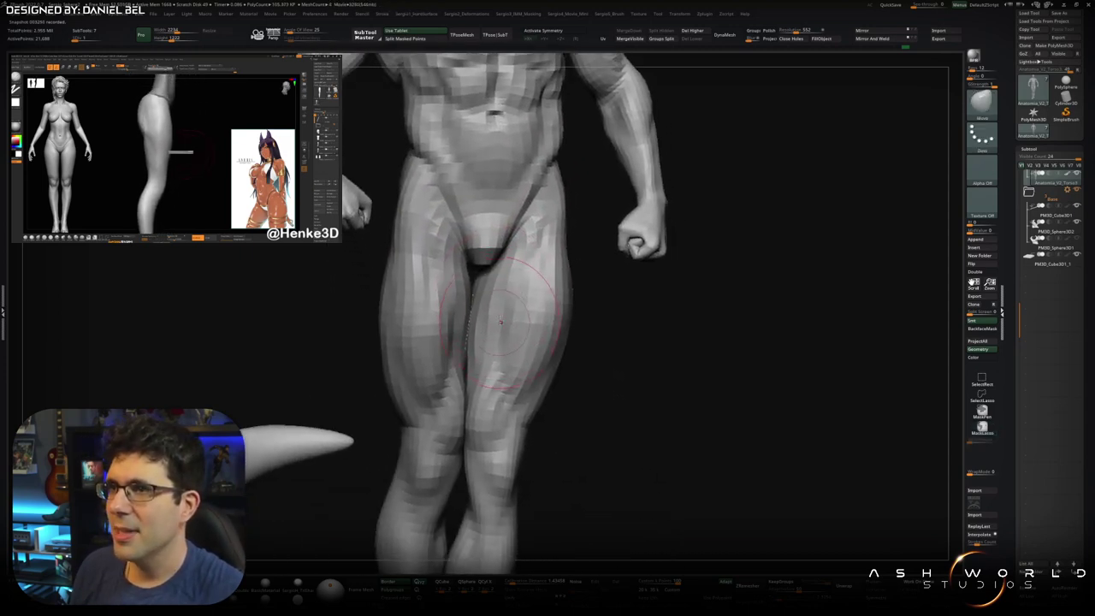
key(shift+f)
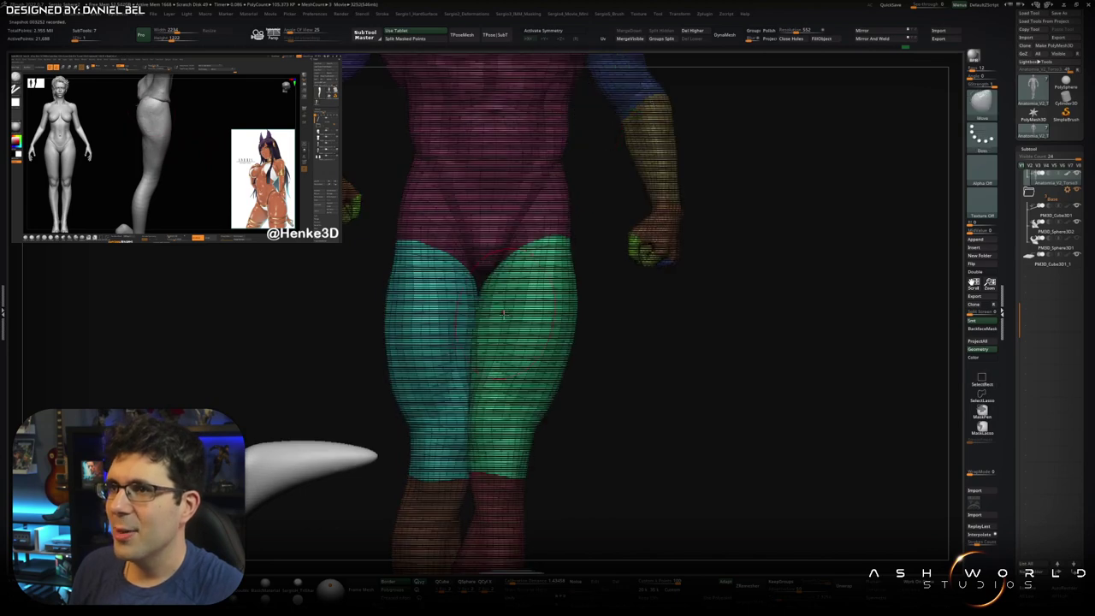
key(shift+f)
Step: Switch between the transpose, MaskLasso and Move brushes while reframing the torso and thighs
key(w)
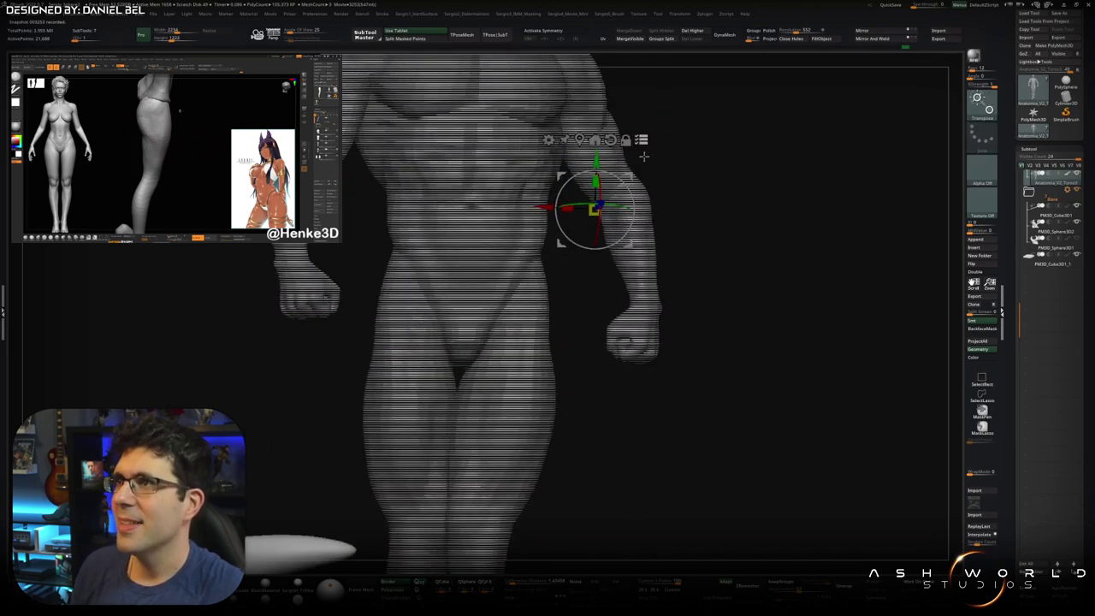
right_drag(585, 238, 526, 285)
key(q)
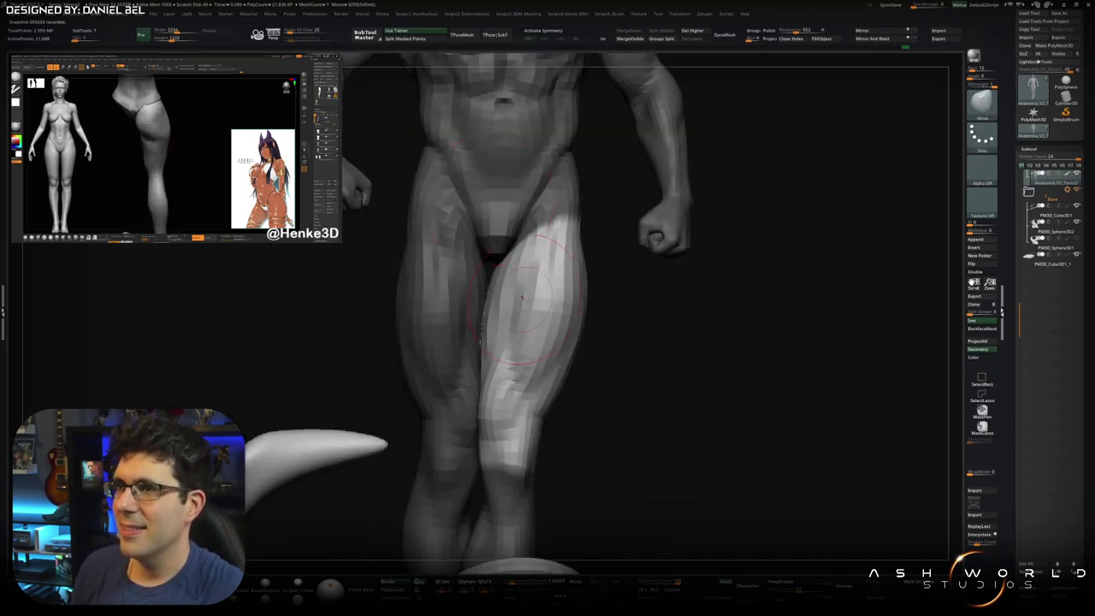
key(b)
key(m)
key(v)
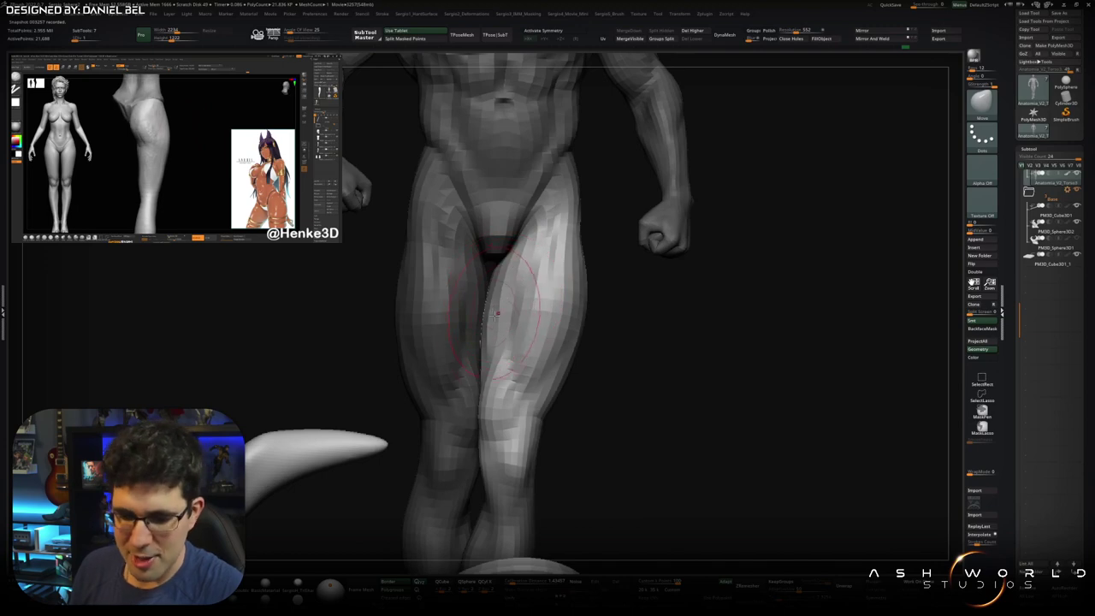
ctrl+right_drag(493, 313, 507, 337)
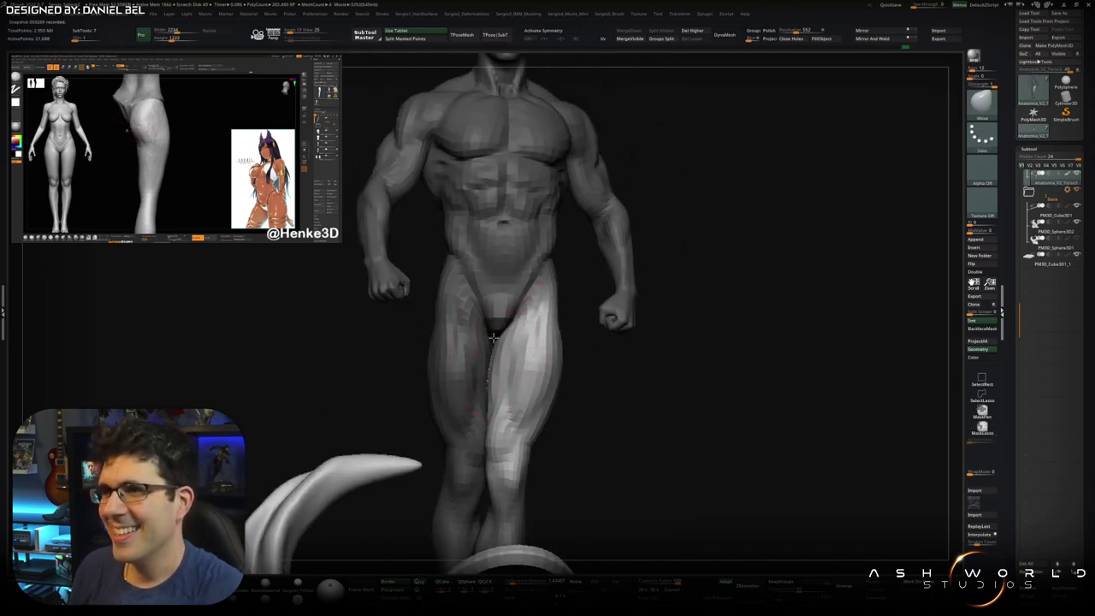
mouse_move(493, 339)
right_down()
mouse_move(553, 340)
mouse_move(486, 351)
mouse_move(552, 341)
right_up()
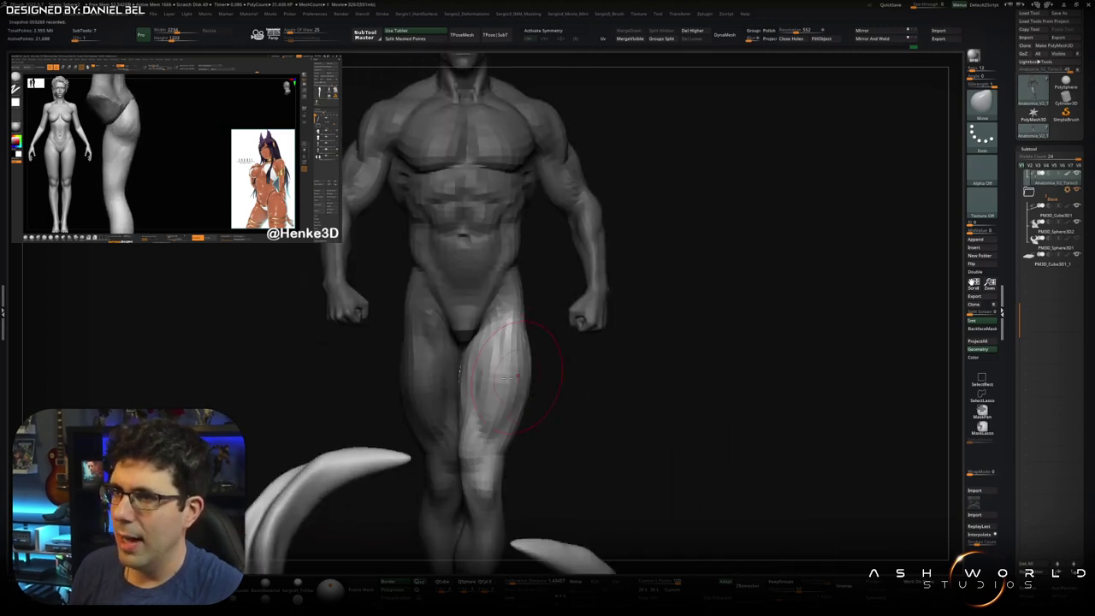
Step: Make the other thigh the active part and orbit to a low frontal view
key(w)
alt+click(428, 389)
key(q)
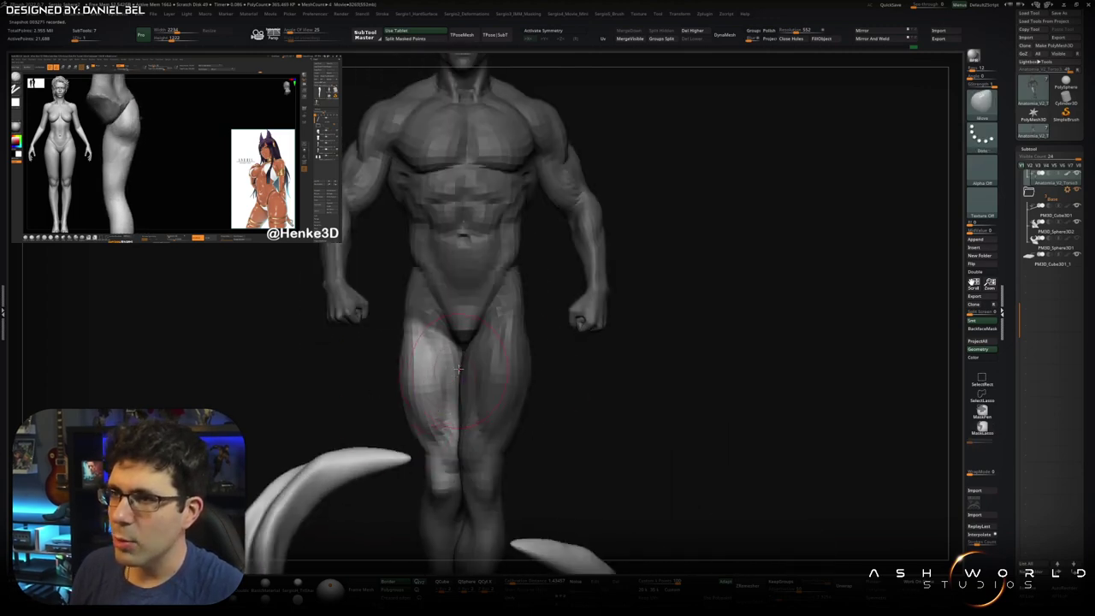
mouse_move(459, 368)
right_down()
mouse_move(476, 353)
mouse_move(511, 357)
right_up()
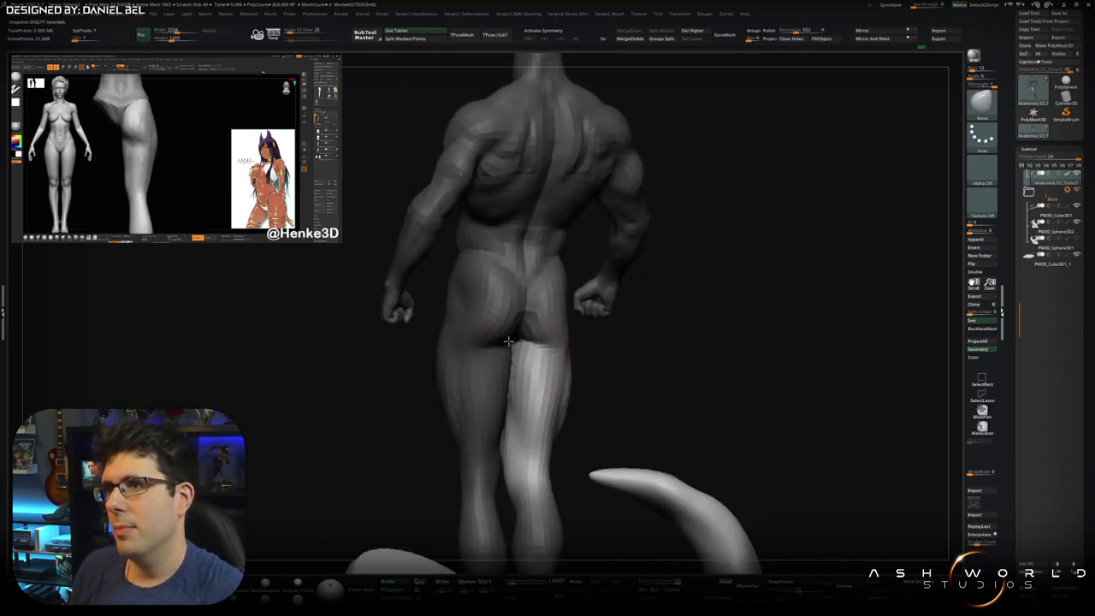
right_drag(506, 357, 485, 344)
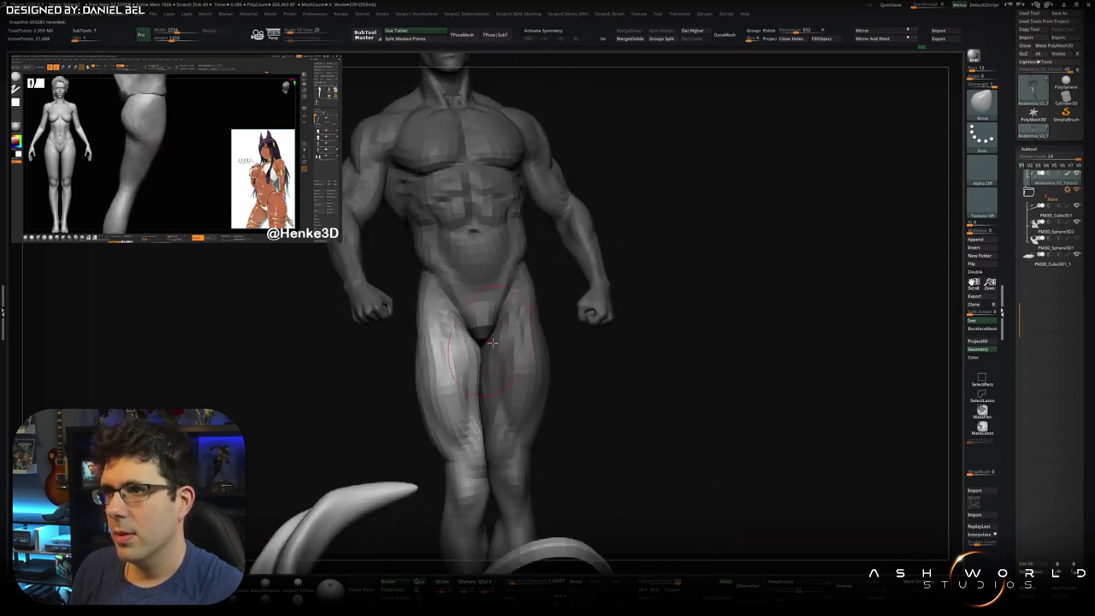
mouse_move(486, 344)
right_down()
mouse_move(488, 377)
mouse_move(490, 363)
right_up()
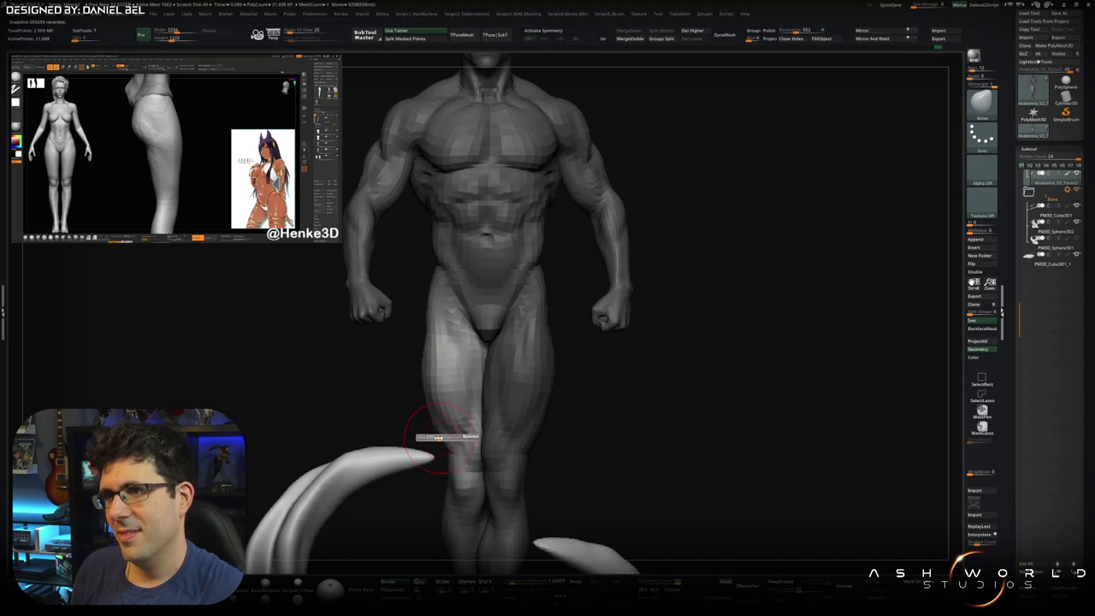
Step: From a side view, adjust the brush size and make the body subtool active
right_drag(436, 437, 457, 426)
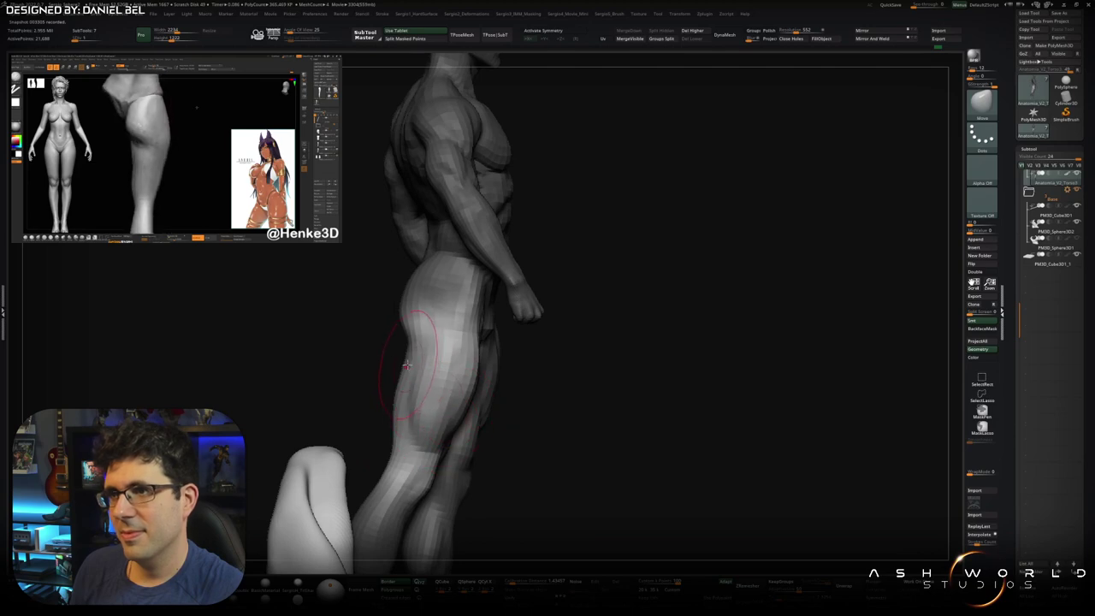
mouse_move(399, 385)
right_down()
mouse_move(444, 397)
mouse_move(445, 386)
mouse_move(369, 391)
right_up()
key(s)
alt+click(423, 402)
Step: Lasso-mask the back of the thigh below the buttock so it can be reshaped
ctrl+drag(369, 391, 398, 399)
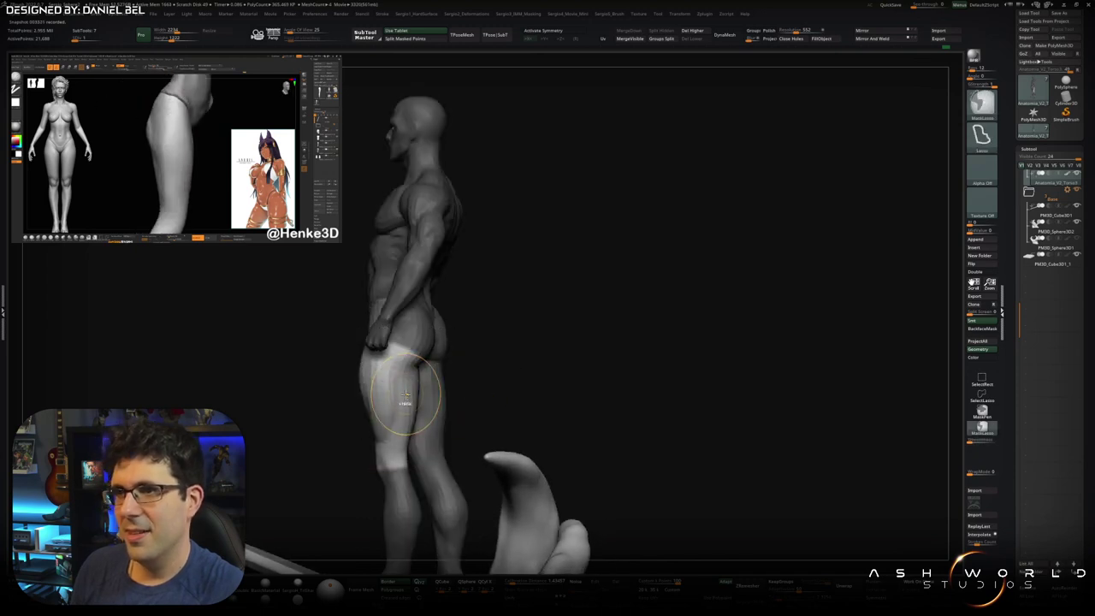
mouse_move(419, 393)
right_down()
mouse_move(415, 422)
mouse_move(461, 342)
right_up()
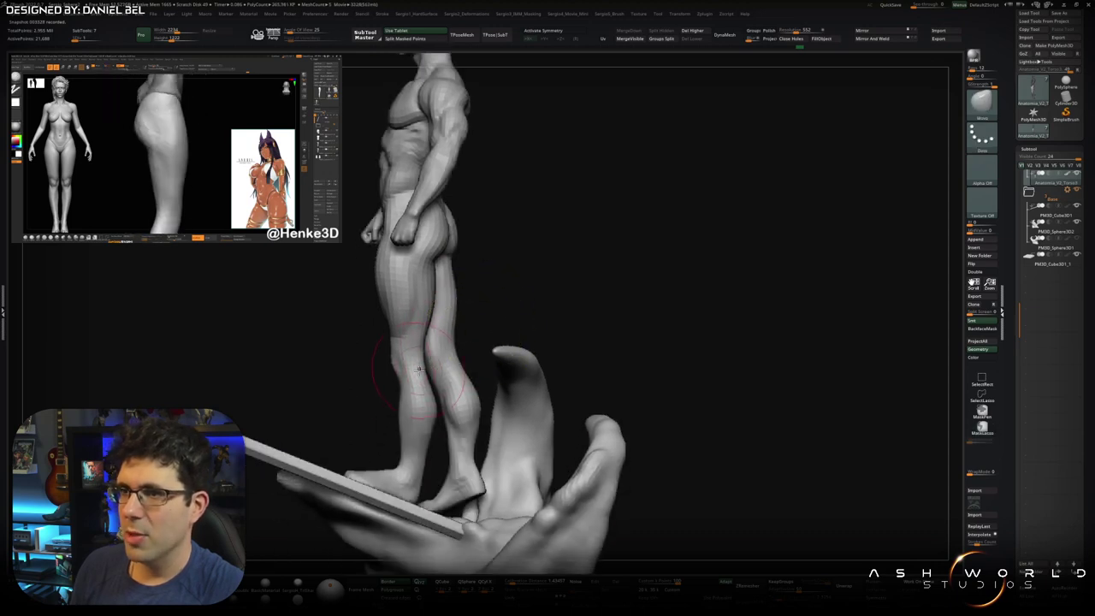
ctrl+drag(425, 343, 425, 344)
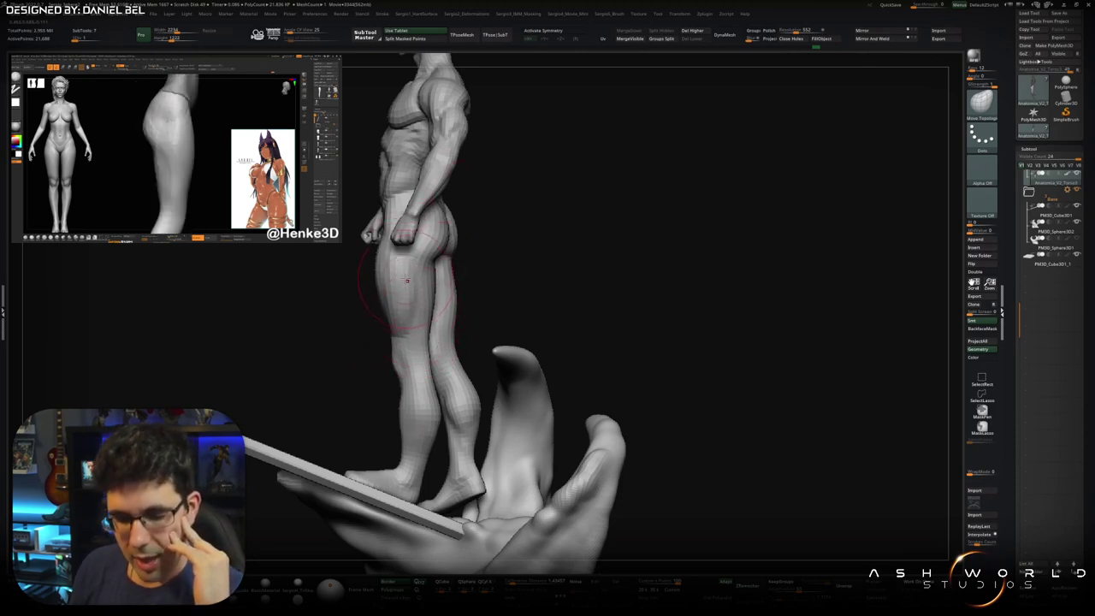
mouse_move(379, 320)
mouse_down()
mouse_move(469, 326)
mouse_move(495, 362)
mouse_up()
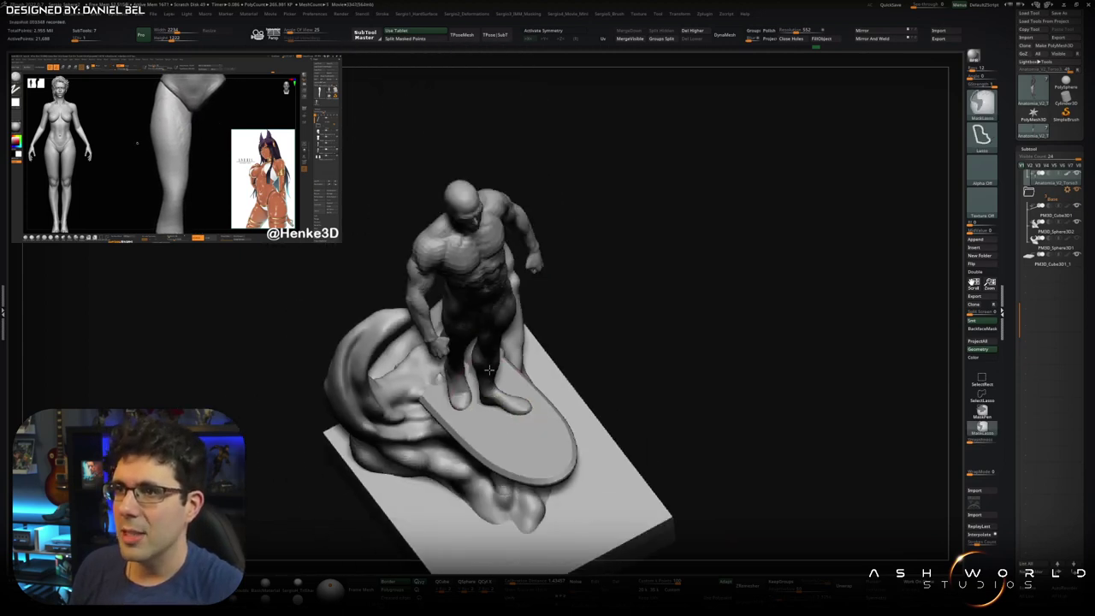
Step: Turn the statue to the front, solo the standing figure, and orbit around its legs and feet
mouse_move(496, 362)
mouse_down()
mouse_move(584, 283)
mouse_move(593, 349)
mouse_move(476, 425)
mouse_up()
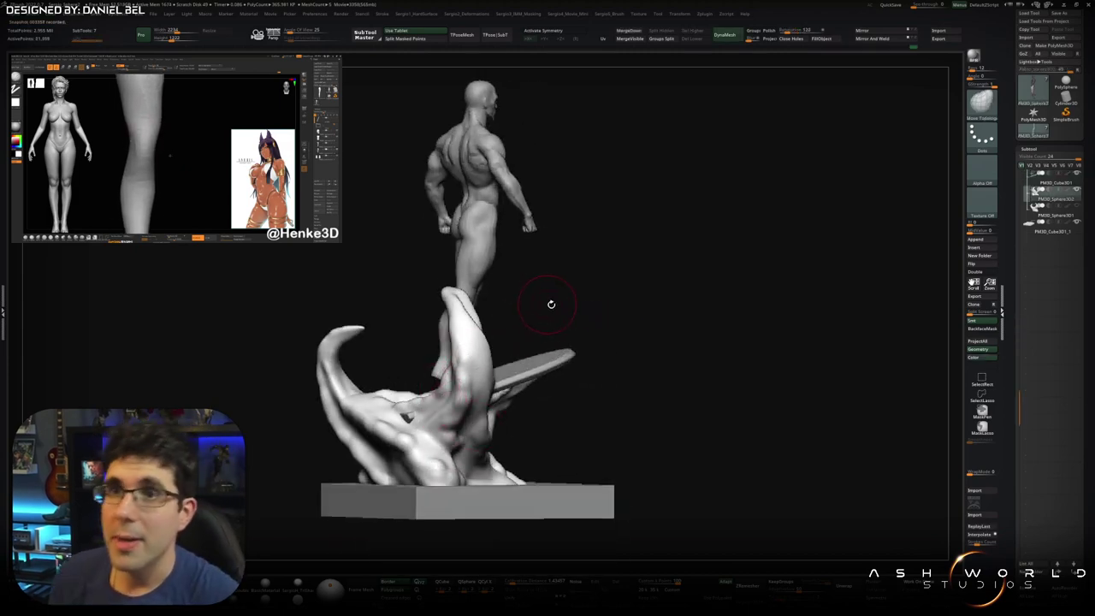
mouse_move(605, 279)
mouse_down()
mouse_move(551, 271)
mouse_move(521, 342)
mouse_up()
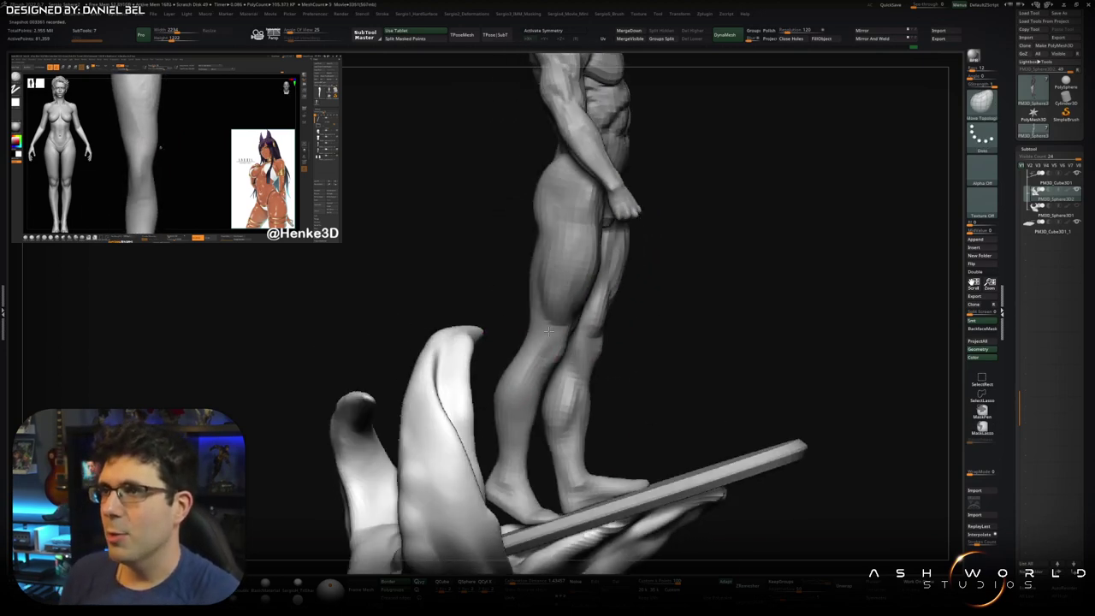
ctrl+shift+click(488, 389)
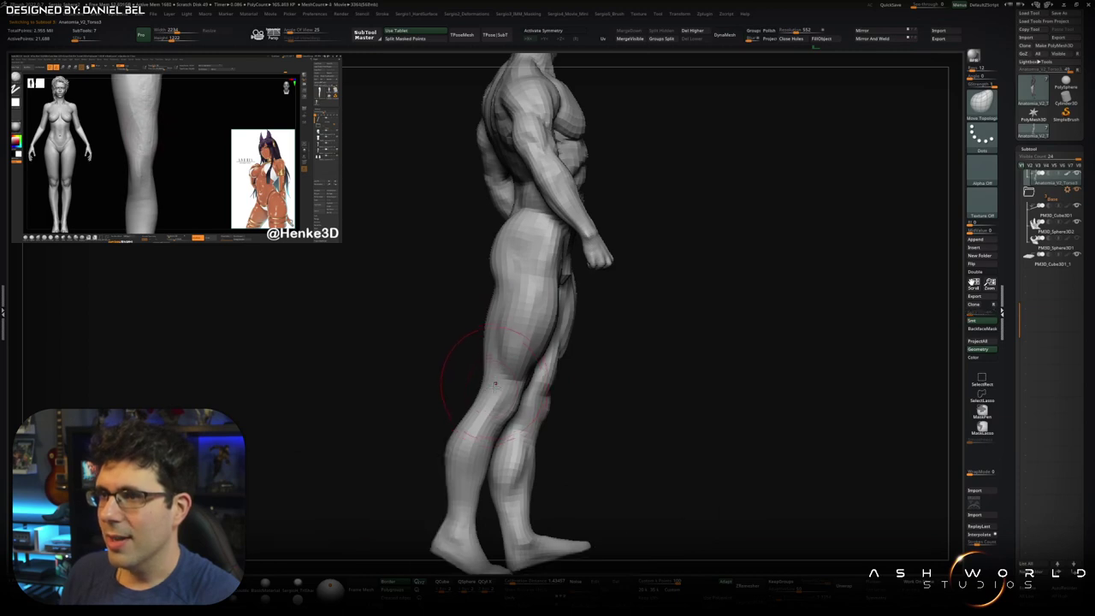
alt+drag(488, 389, 483, 361)
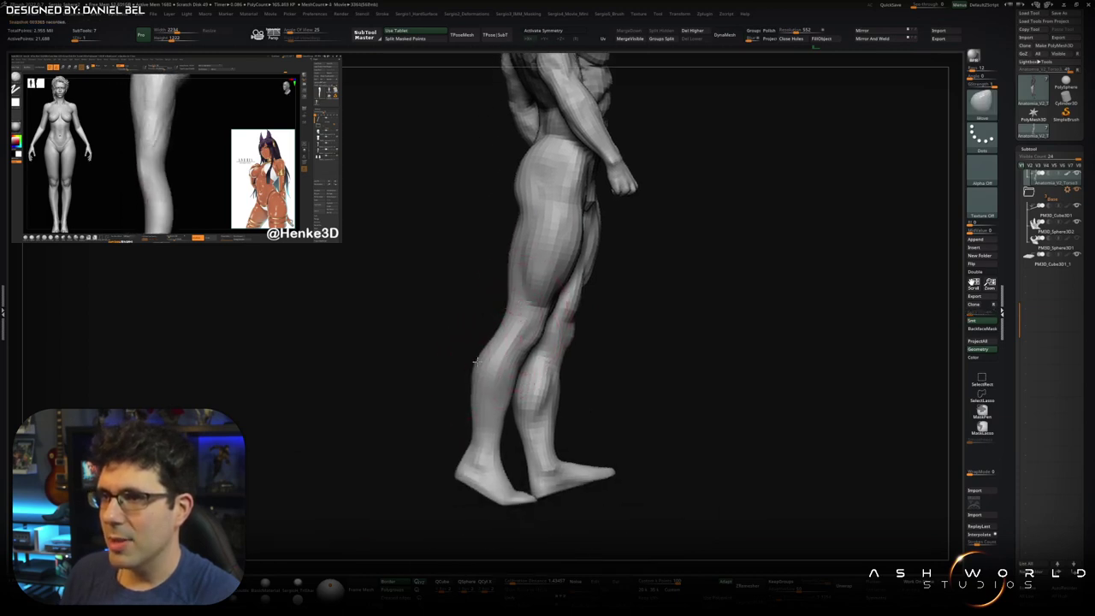
mouse_move(476, 363)
mouse_down()
mouse_move(519, 391)
mouse_move(520, 423)
mouse_up()
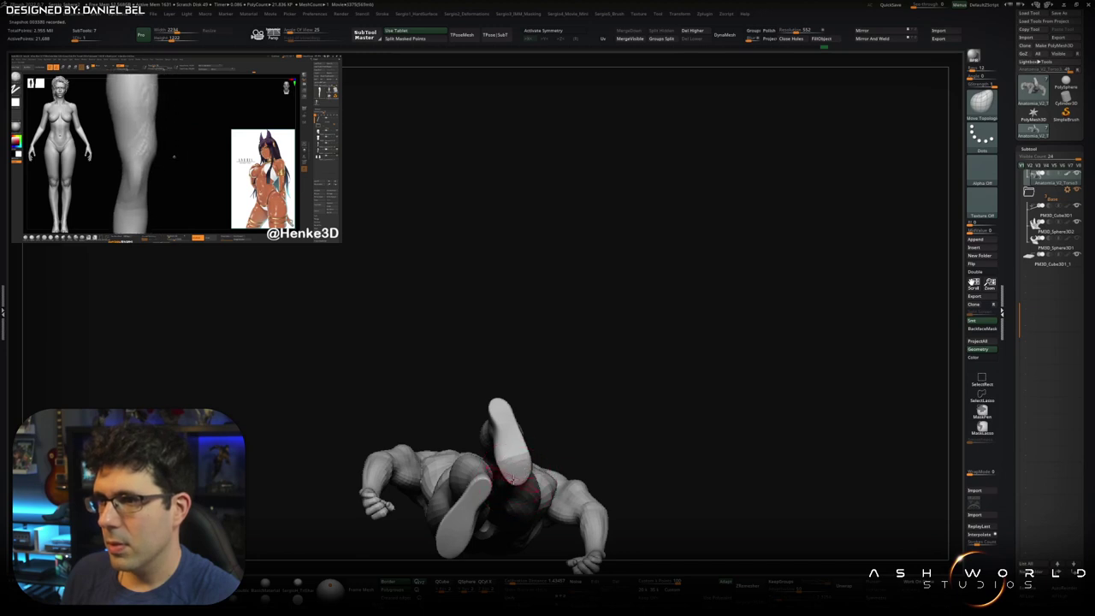
Step: Orbit around the feet, back of the legs and torso to inspect the figure
drag(508, 481, 508, 495)
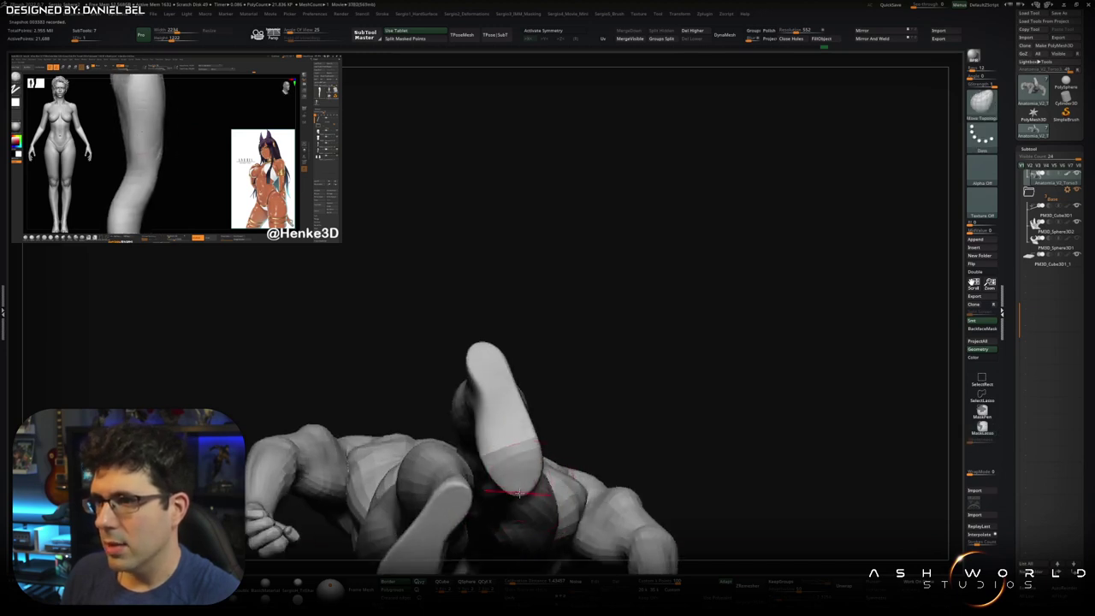
drag(538, 473, 554, 462)
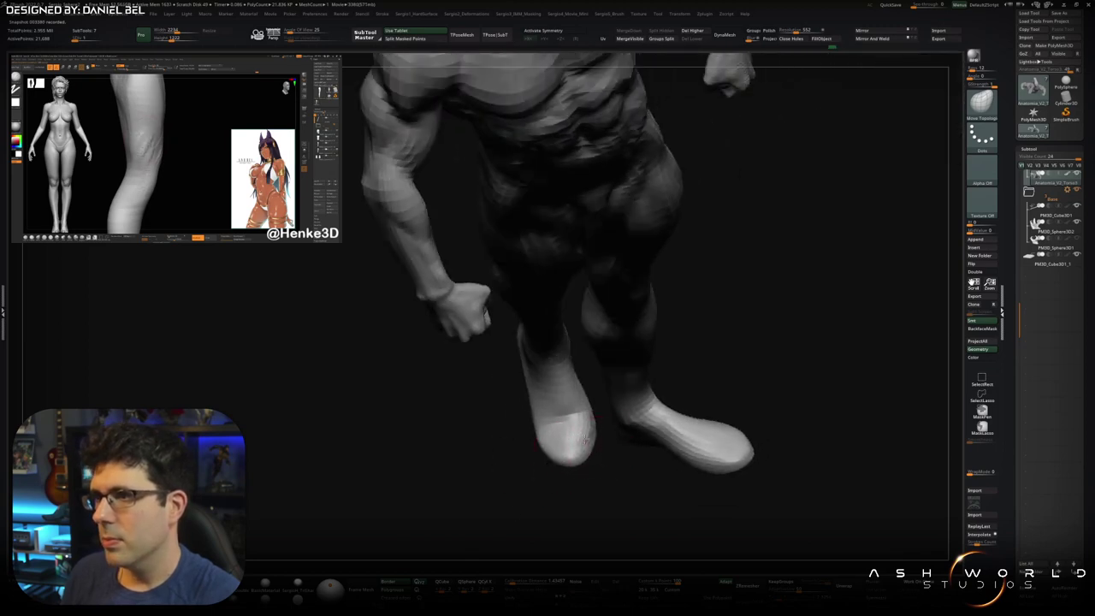
mouse_move(587, 462)
mouse_down()
mouse_move(574, 379)
mouse_move(564, 386)
mouse_up()
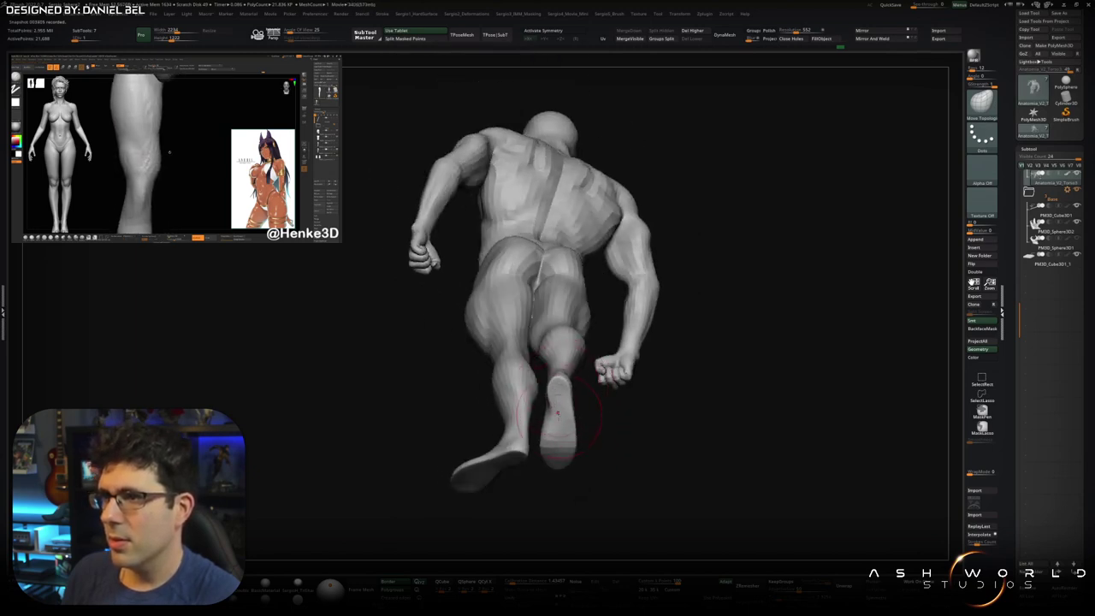
drag(556, 412, 560, 364)
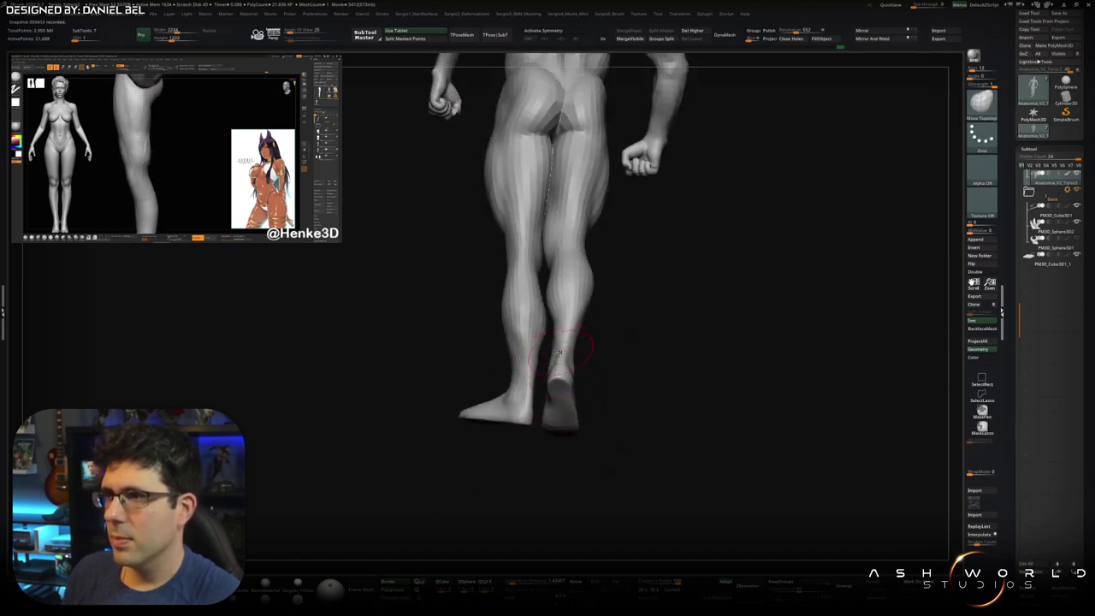
drag(559, 351, 531, 399)
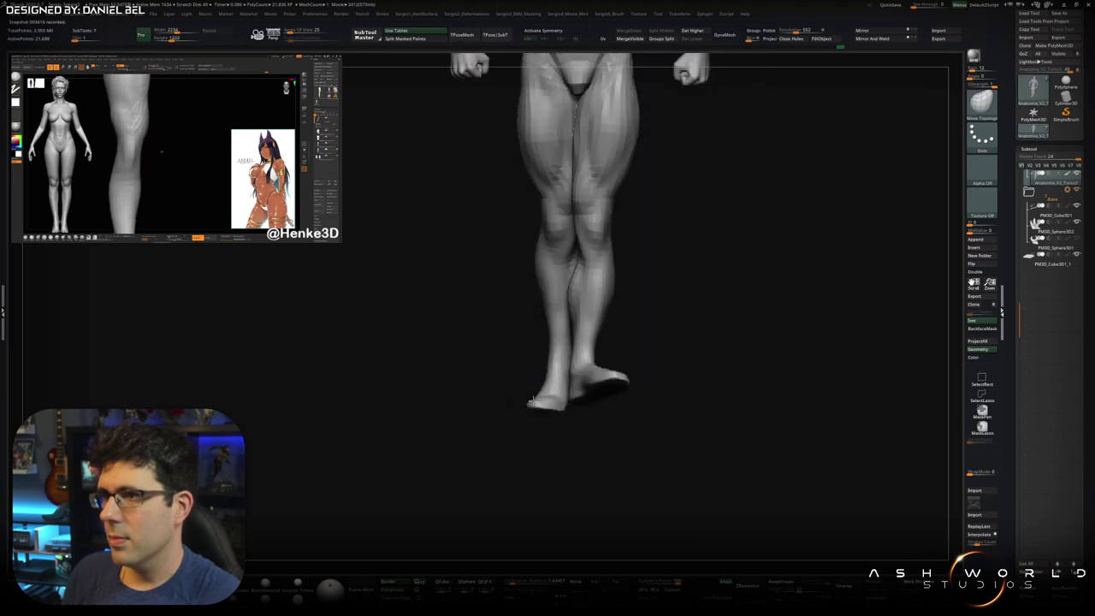
mouse_move(531, 400)
mouse_down()
mouse_move(656, 348)
mouse_move(536, 284)
mouse_move(548, 308)
mouse_move(548, 256)
mouse_move(544, 334)
mouse_move(530, 257)
mouse_up()
drag(650, 256, 632, 256)
mouse_move(530, 257)
alt+mouse_down()
mouse_move(508, 359)
mouse_move(564, 329)
mouse_move(545, 344)
mouse_move(550, 317)
mouse_move(524, 244)
mouse_move(631, 271)
mouse_move(578, 338)
mouse_move(561, 332)
mouse_move(507, 363)
alt+mouse_up()
Step: Select the claw base subtool and toggle its polygon wireframe display
alt+click(561, 332)
key(shift+f)
key(shift+f)
key(shift+f)
alt+drag(531, 345, 611, 306)
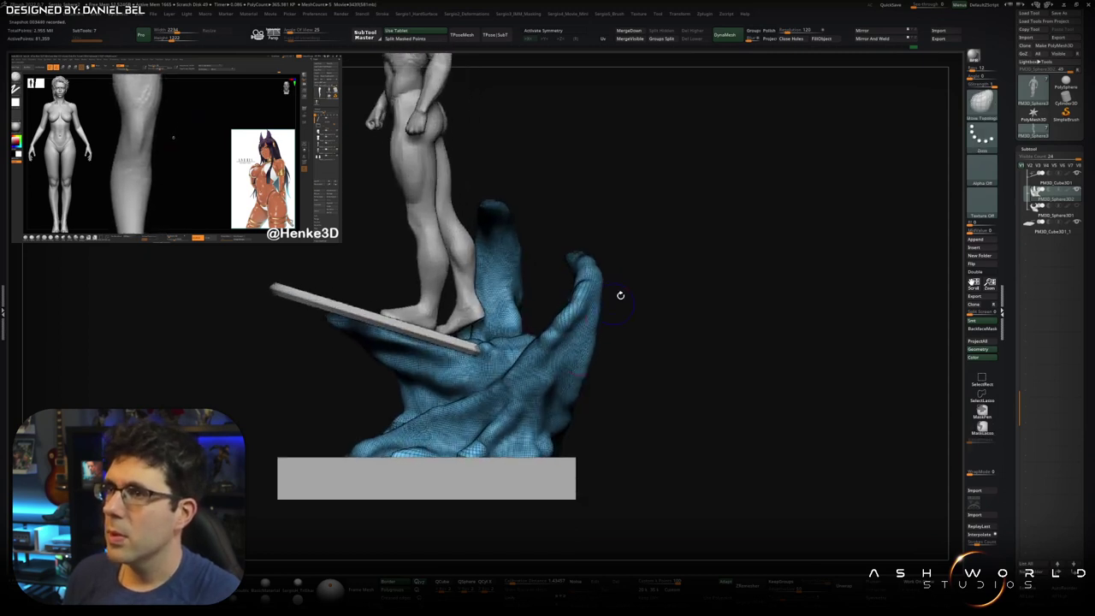
key(shift+f)
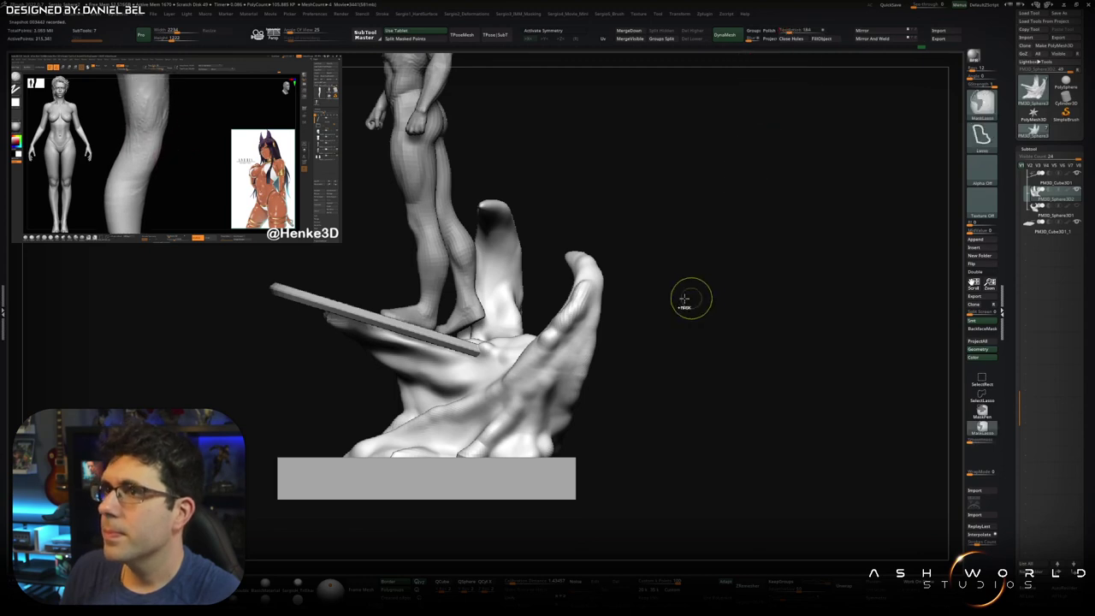
Step: Solo the claw base and orbit it to inspect its horns from several sides
alt+drag(697, 298, 616, 301)
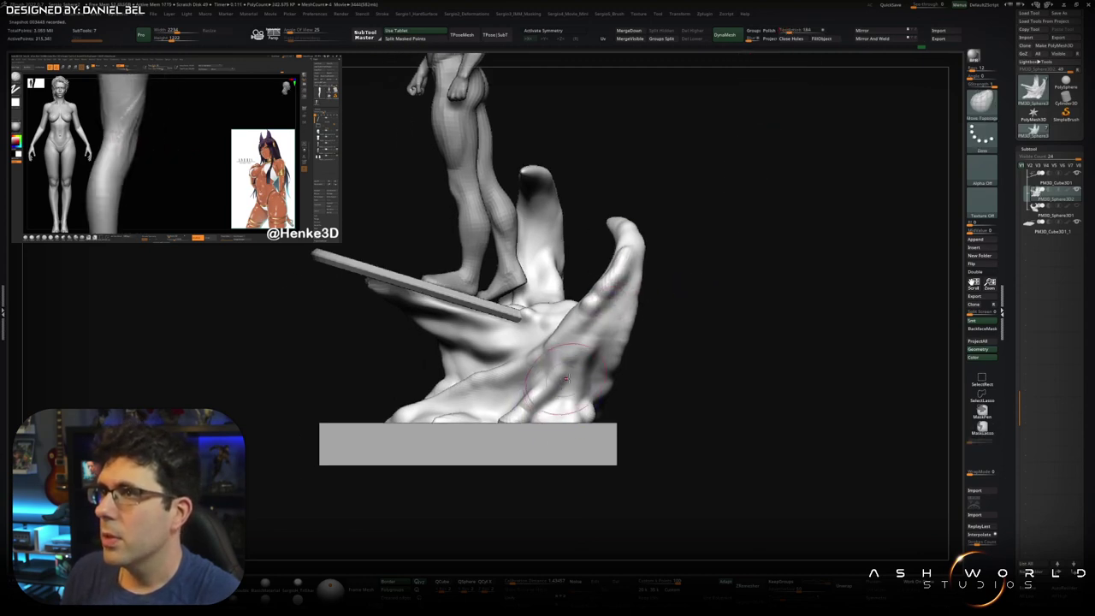
drag(562, 381, 605, 299)
key(alt+s)
mouse_move(395, 431)
mouse_down()
mouse_move(477, 388)
mouse_move(448, 394)
mouse_up()
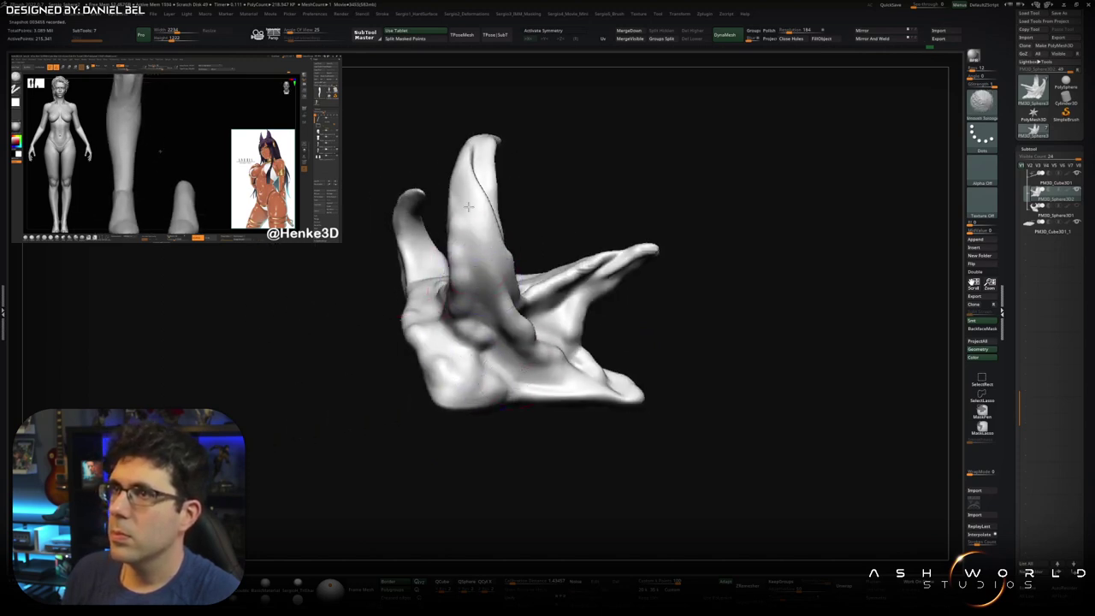
drag(448, 394, 537, 382)
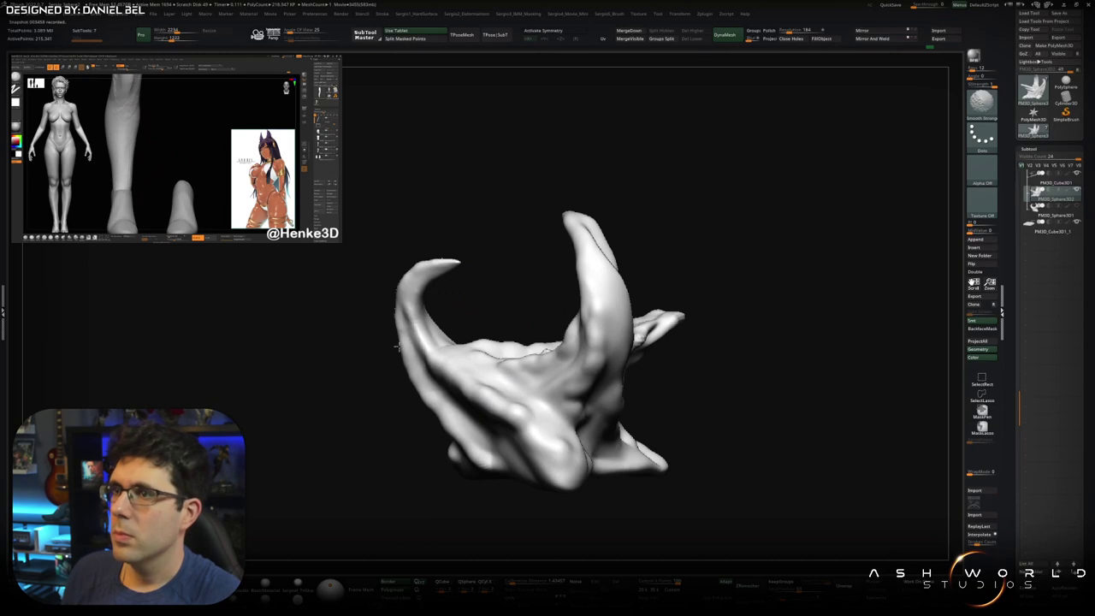
drag(488, 271, 382, 299)
mouse_move(362, 352)
mouse_down()
mouse_move(406, 402)
mouse_move(604, 351)
mouse_move(565, 421)
mouse_move(510, 415)
mouse_up()
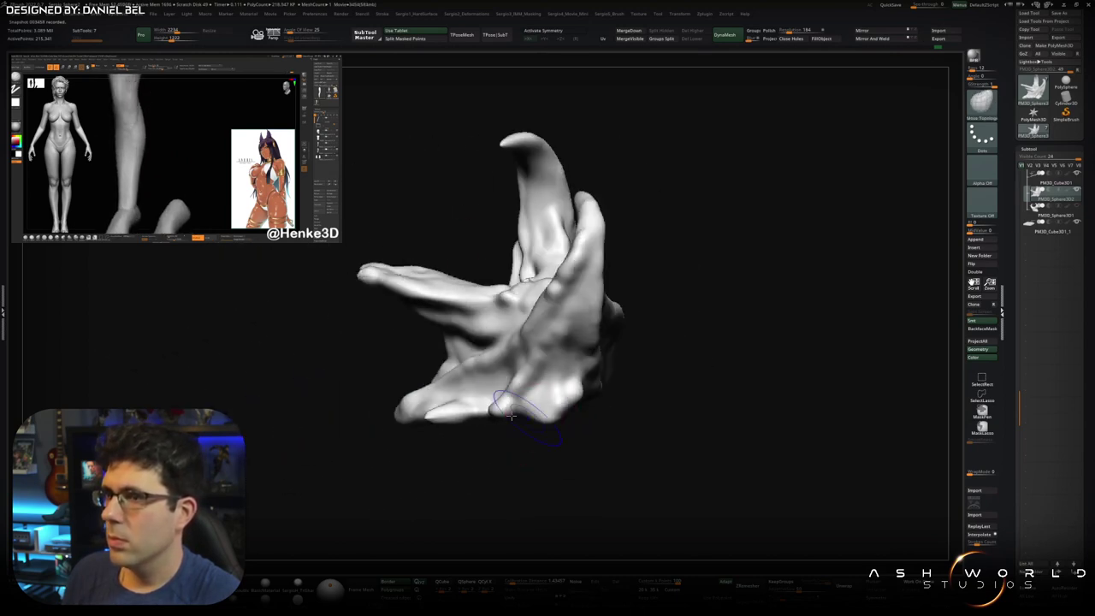
drag(423, 425, 481, 411)
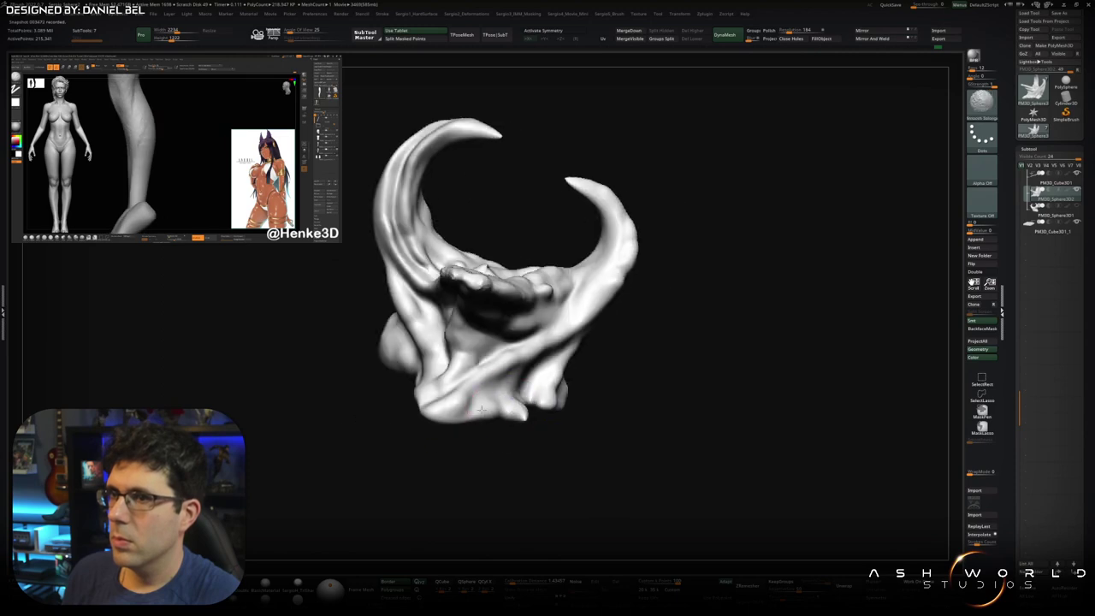
mouse_move(482, 350)
mouse_down()
mouse_move(512, 299)
mouse_move(421, 308)
mouse_move(537, 278)
mouse_up()
mouse_move(509, 334)
right_down()
mouse_move(532, 317)
mouse_move(531, 346)
mouse_move(622, 332)
mouse_move(573, 339)
mouse_move(542, 271)
right_up()
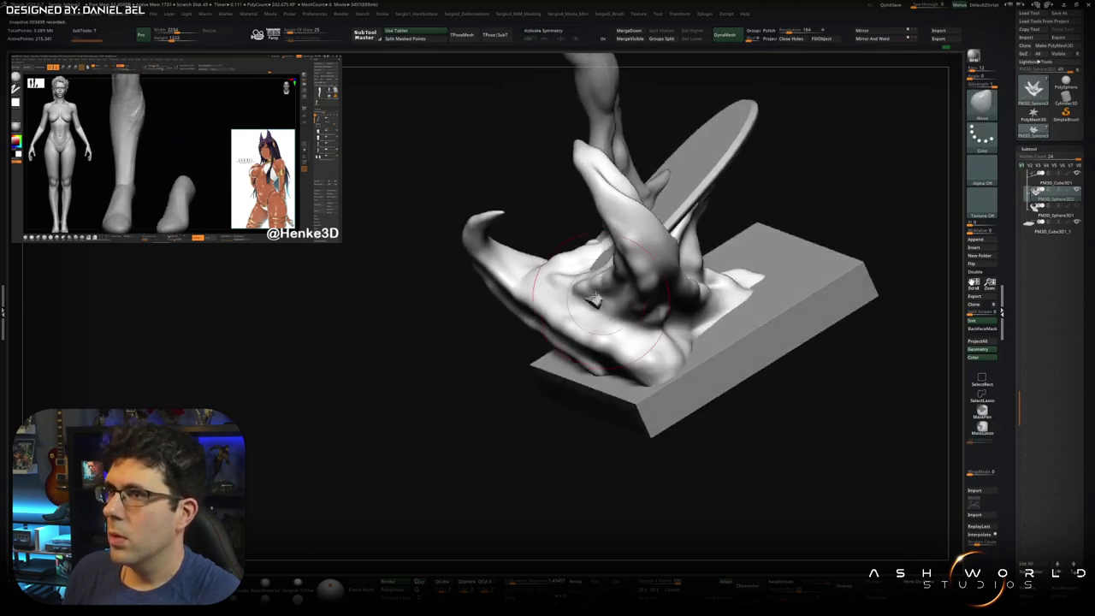
Step: Return to a front view of the full statue and make the standing figure active
scroll(637, 335, up, 5)
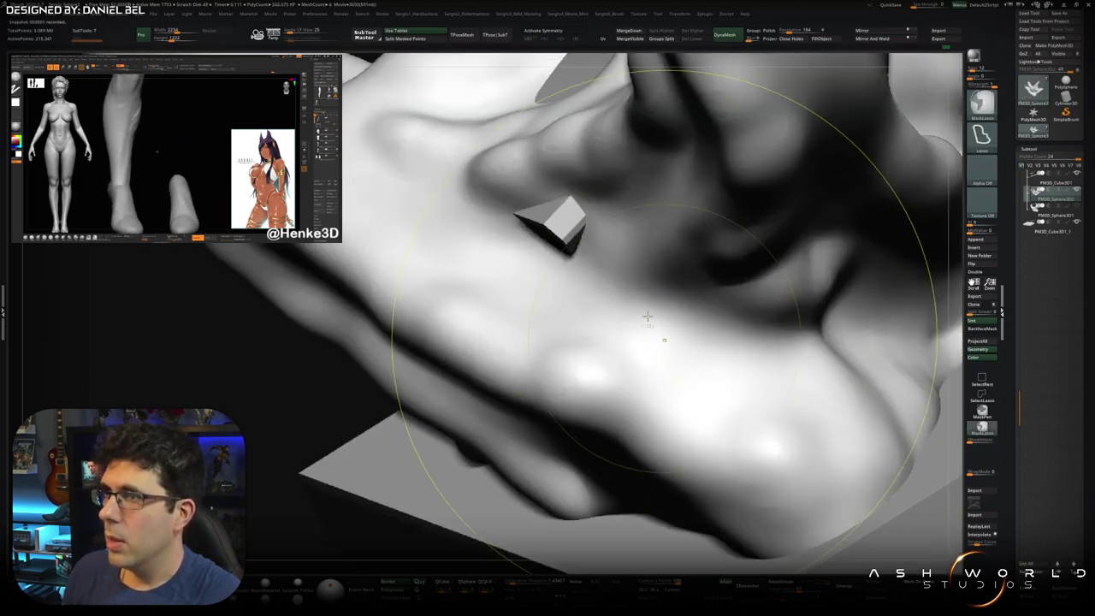
key(f)
shift+right_drag(659, 337, 637, 291)
alt+right_drag(889, 53, 894, 130)
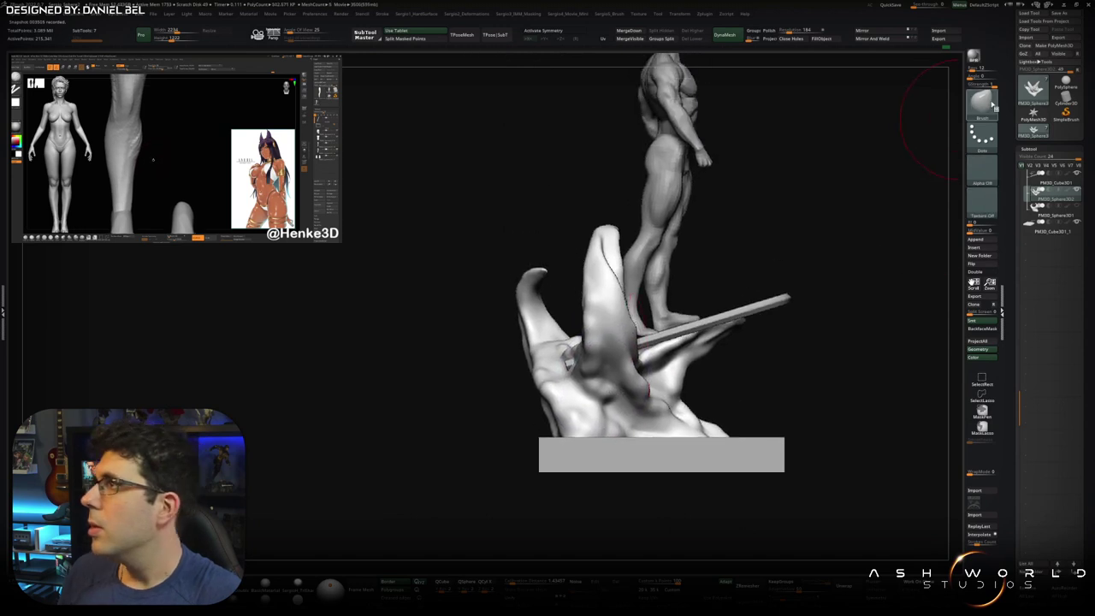
alt+click(662, 188)
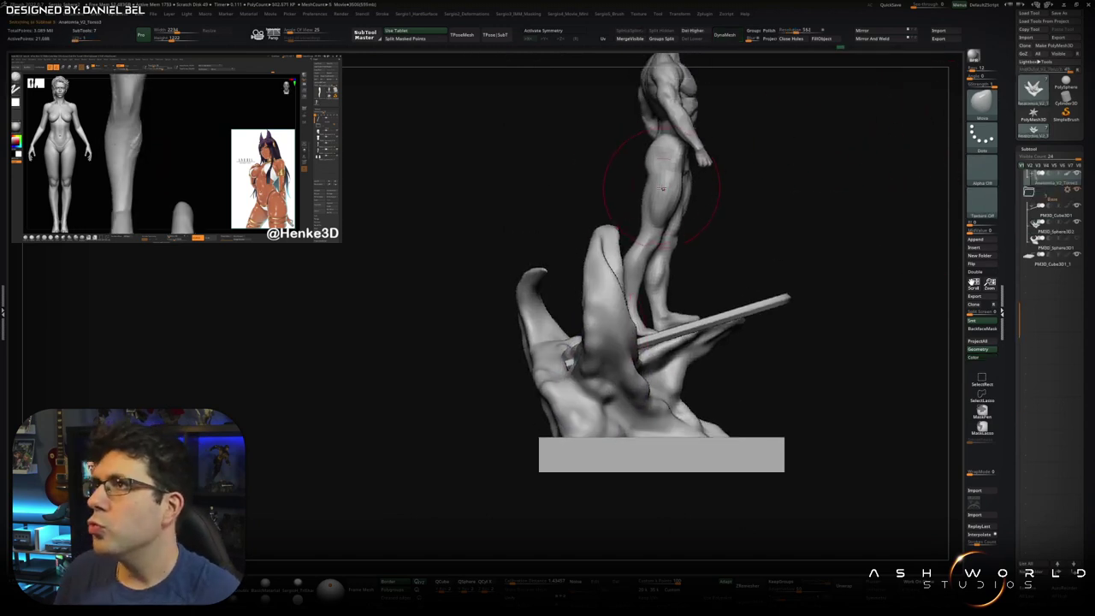
Step: With PolyF on, mask all but the upper-arm polygroup and split it into a separate piece
key(space)
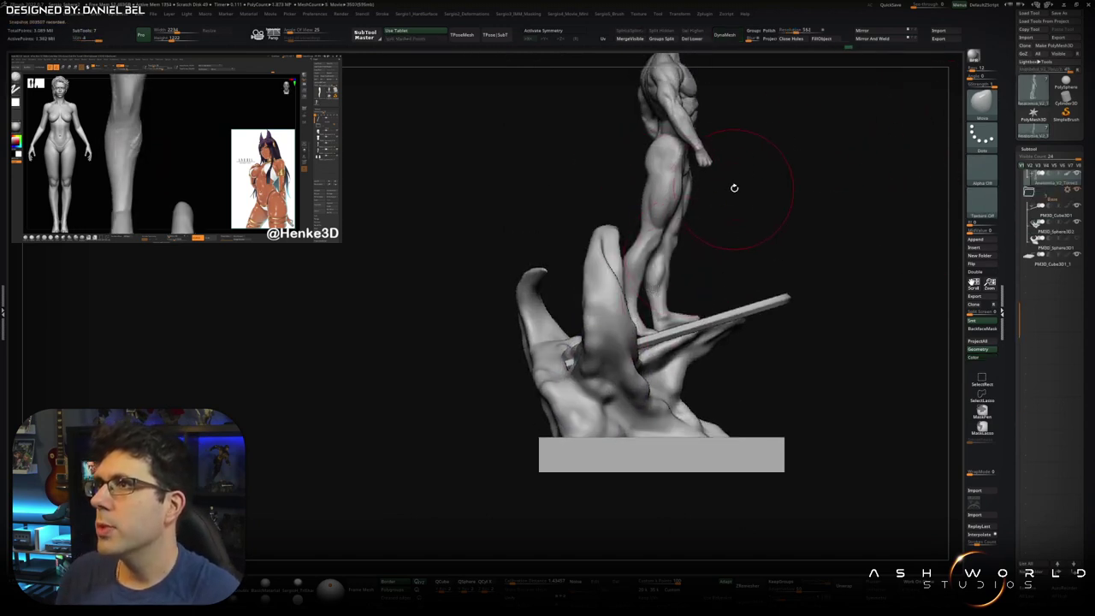
key(f)
ctrl+right_drag(577, 244, 581, 327)
key(shift+f)
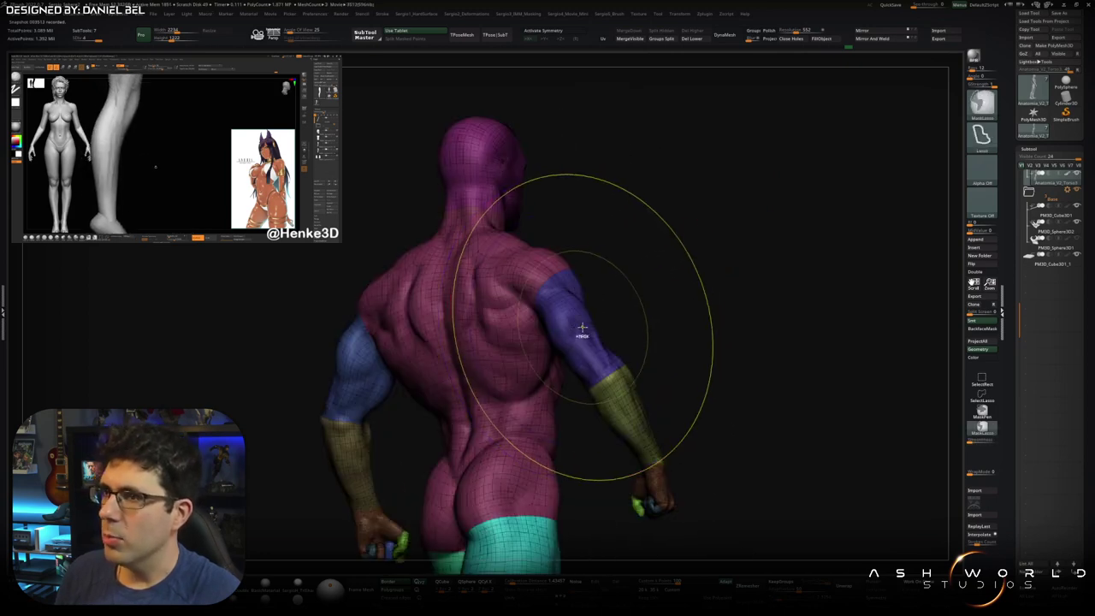
ctrl+click(581, 327)
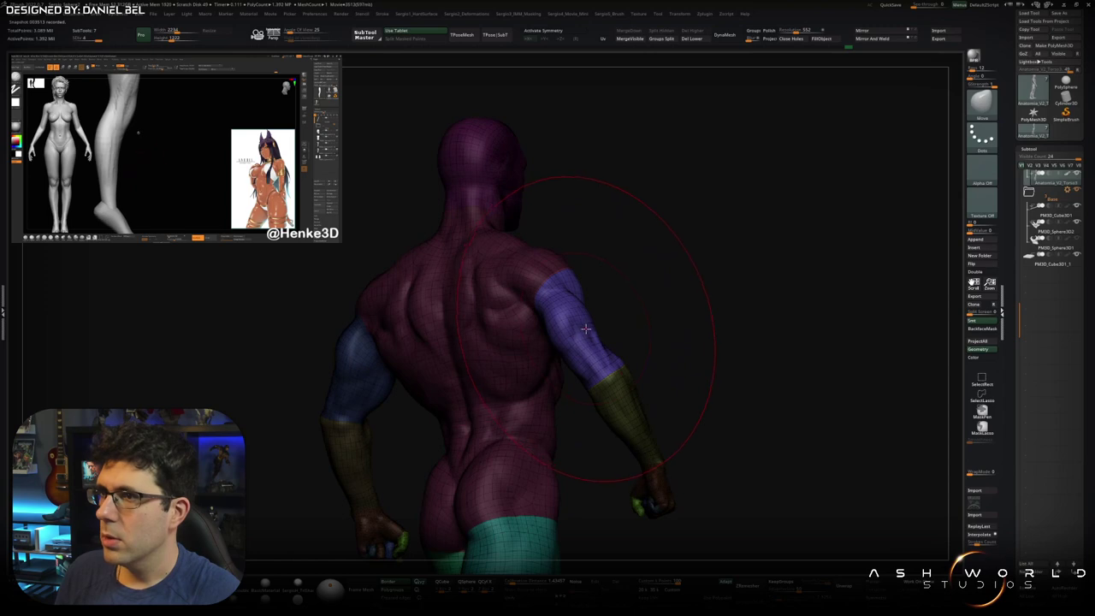
click(405, 39)
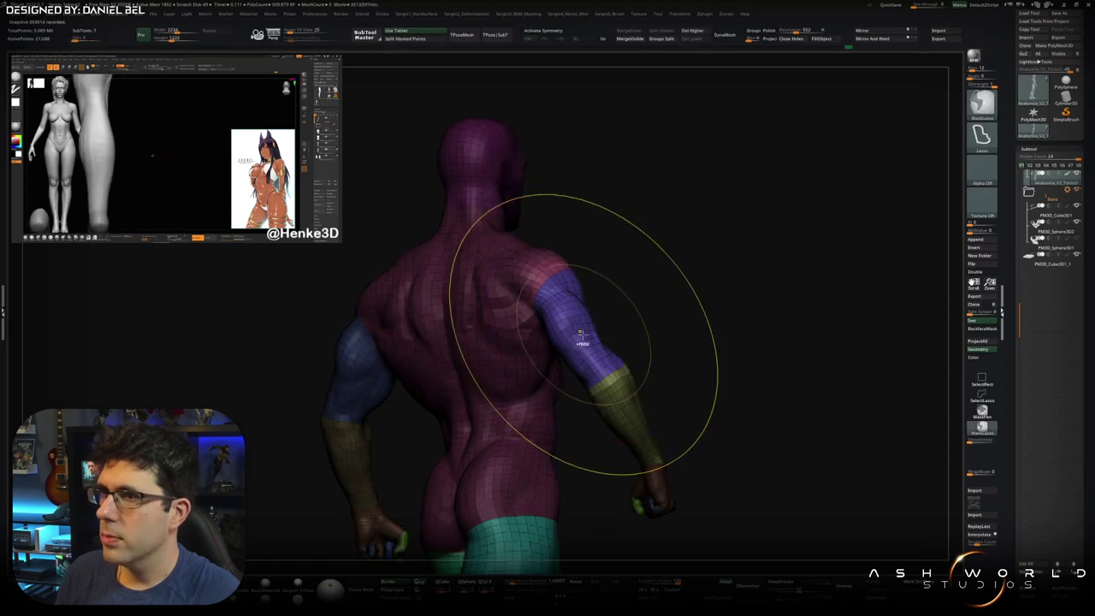
key(shift+f)
mouse_move(454, 244)
mouse_down()
mouse_move(565, 350)
mouse_move(670, 337)
mouse_move(649, 333)
mouse_move(703, 339)
mouse_up()
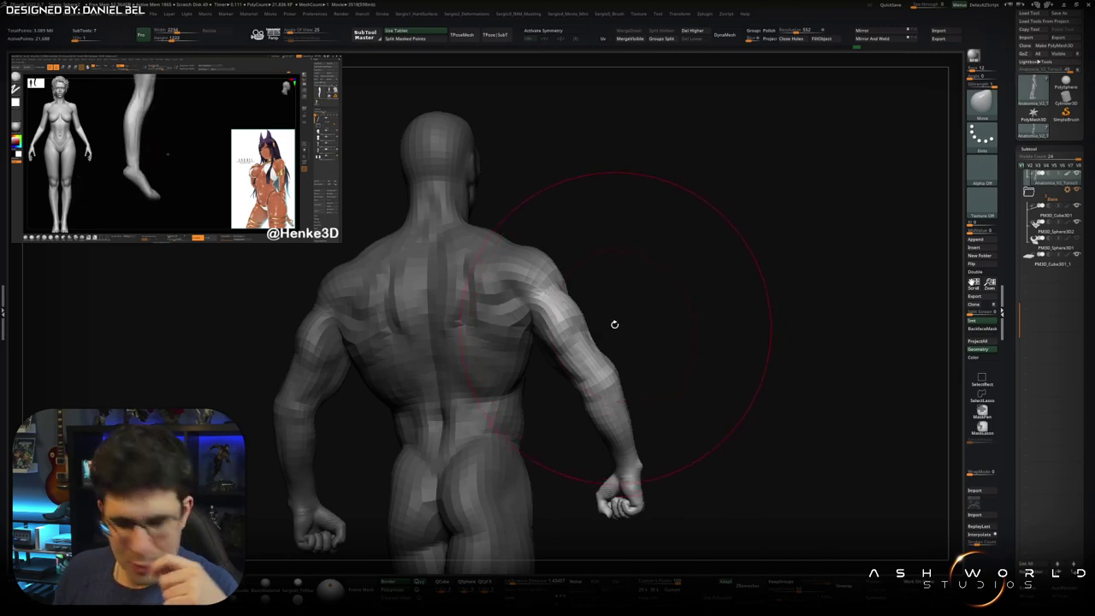
Step: Orbit around the figure's sides, back and chest to inspect the upper arms
mouse_move(659, 318)
mouse_down()
mouse_move(556, 319)
mouse_move(541, 302)
mouse_up()
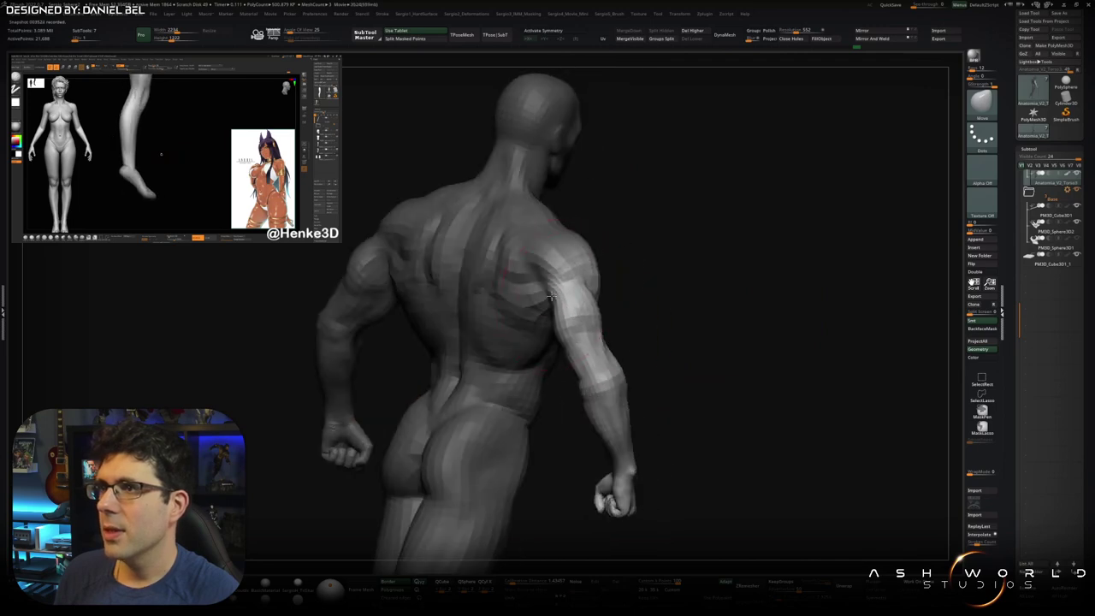
mouse_move(560, 354)
mouse_down()
mouse_move(587, 341)
mouse_move(578, 310)
mouse_move(652, 313)
mouse_move(581, 324)
mouse_move(566, 344)
mouse_up()
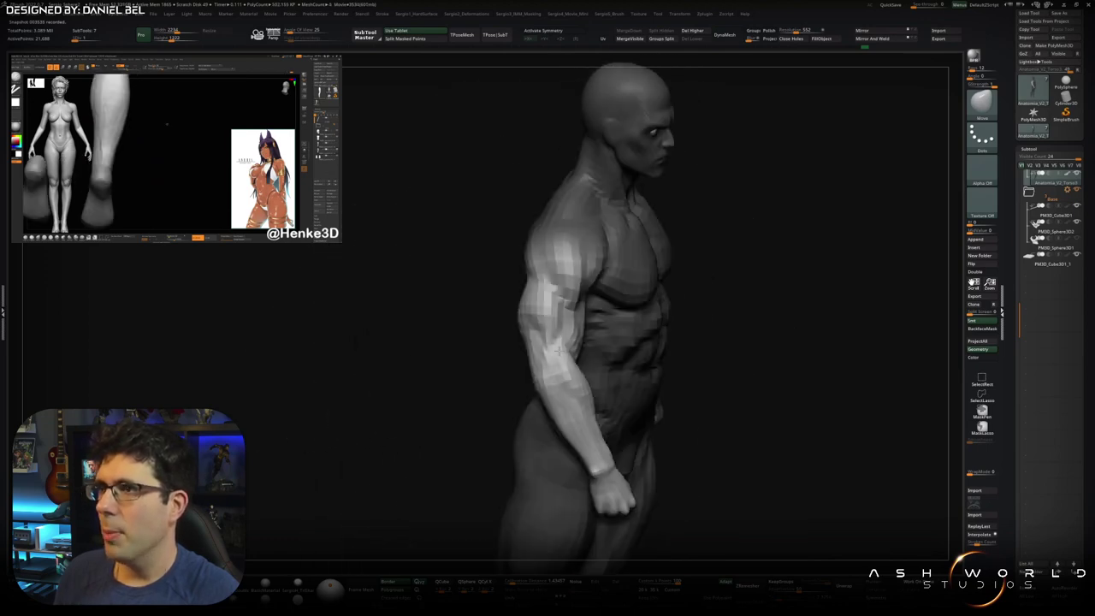
drag(567, 344, 547, 409)
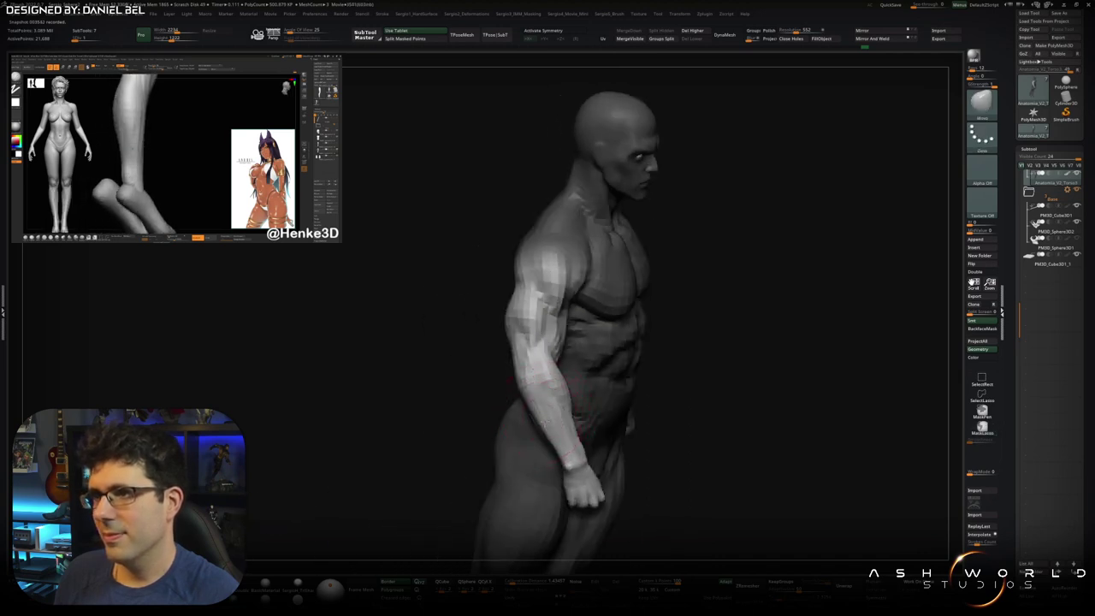
mouse_move(547, 389)
mouse_down()
mouse_move(527, 383)
mouse_move(515, 345)
mouse_up()
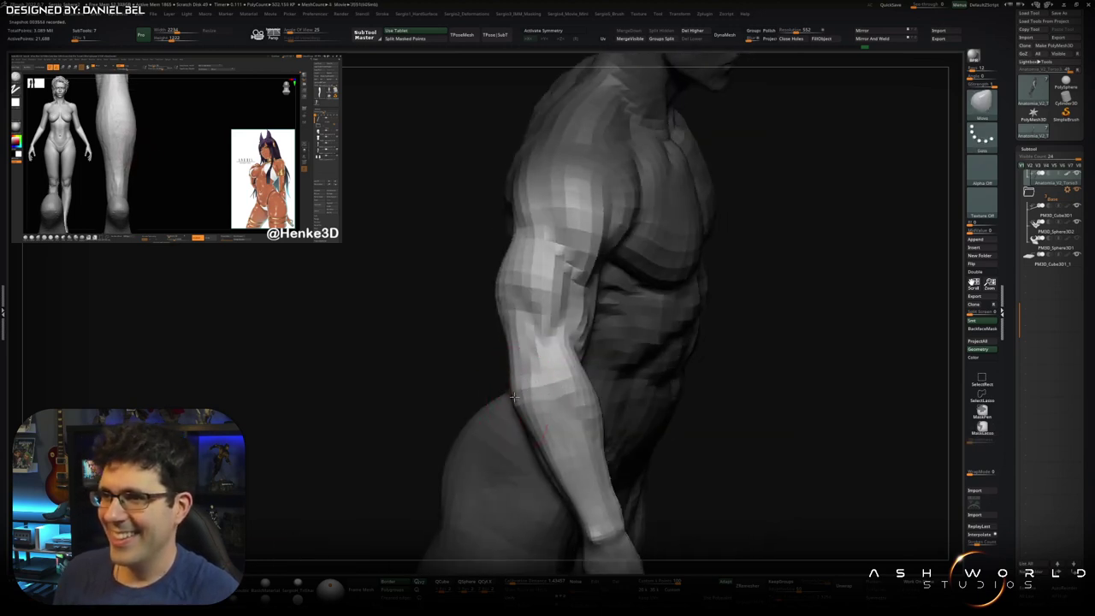
mouse_move(545, 445)
mouse_down()
mouse_move(527, 413)
mouse_move(541, 412)
mouse_up()
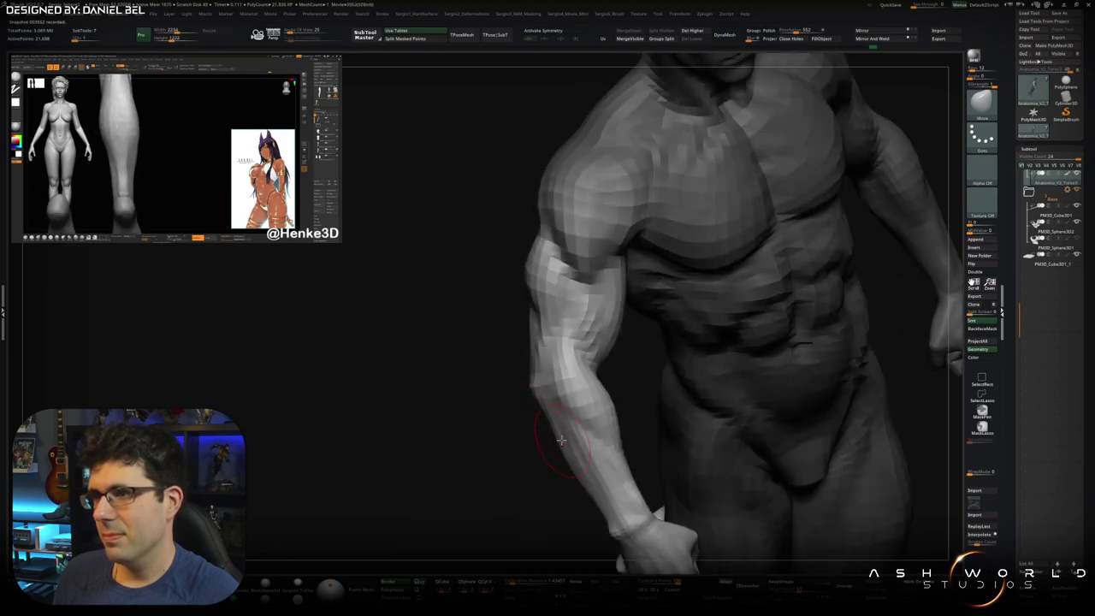
drag(557, 439, 562, 420)
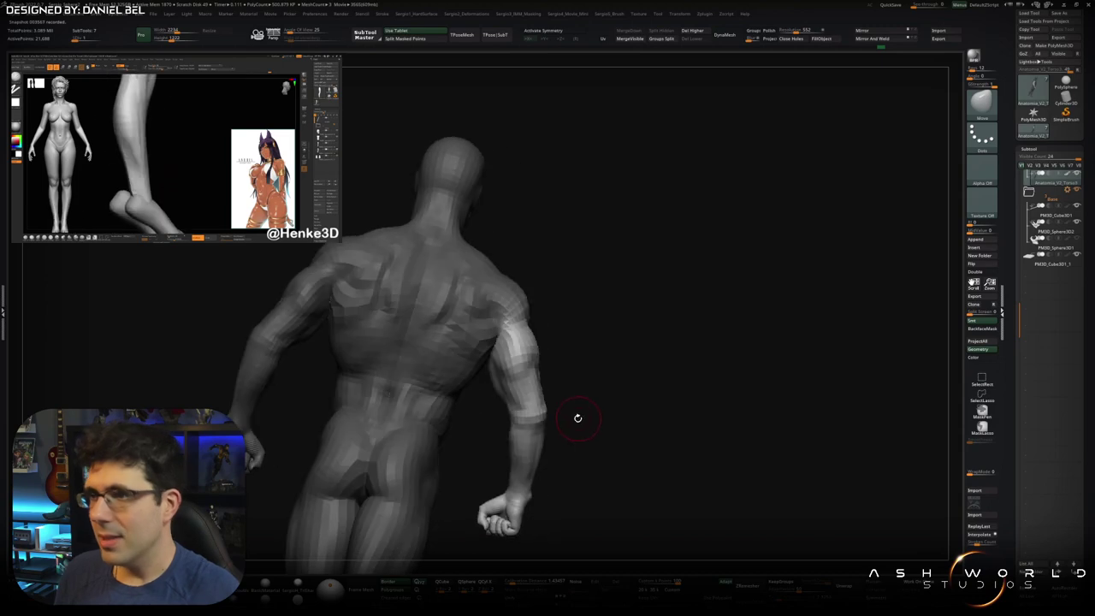
mouse_move(533, 427)
mouse_down()
mouse_move(550, 399)
mouse_move(552, 407)
mouse_move(557, 335)
mouse_move(543, 317)
mouse_move(562, 327)
mouse_move(608, 297)
mouse_move(337, 310)
mouse_move(567, 359)
mouse_move(545, 351)
mouse_move(598, 487)
mouse_up()
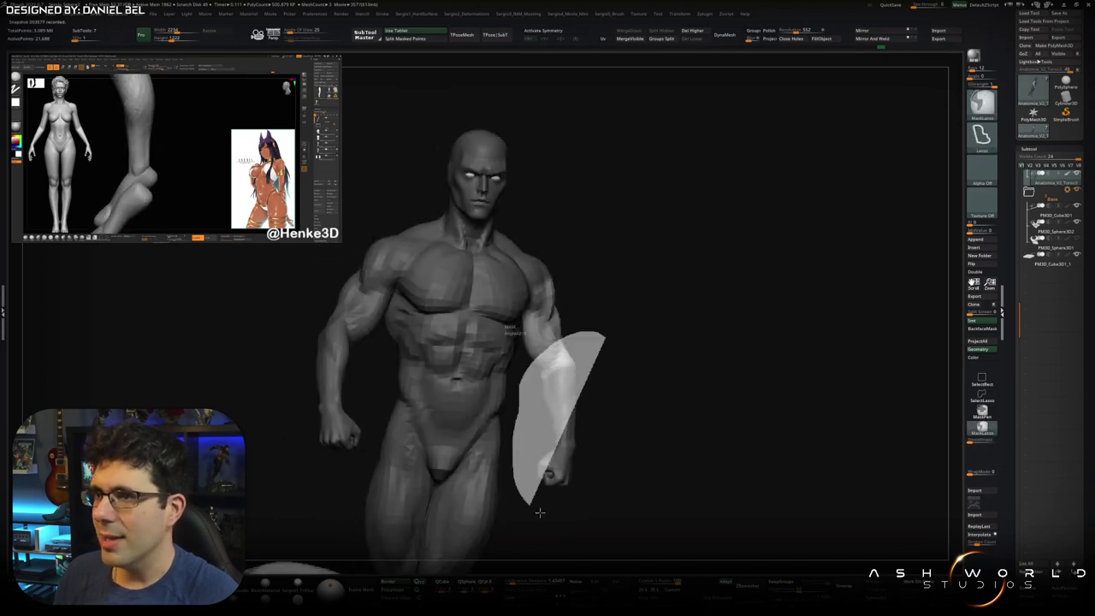
Step: Check the arm from rear and side angles, then step up to the higher subdivision level
mouse_move(642, 379)
mouse_down()
mouse_move(570, 372)
mouse_move(522, 387)
mouse_move(539, 361)
mouse_up()
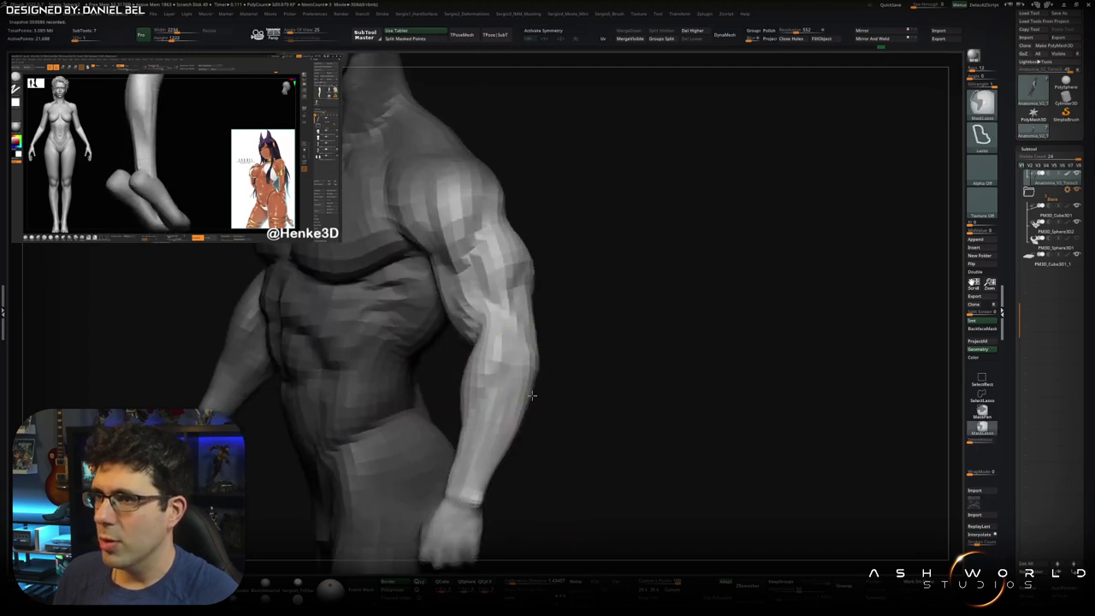
mouse_move(546, 368)
mouse_down()
mouse_move(539, 391)
mouse_move(528, 370)
mouse_up()
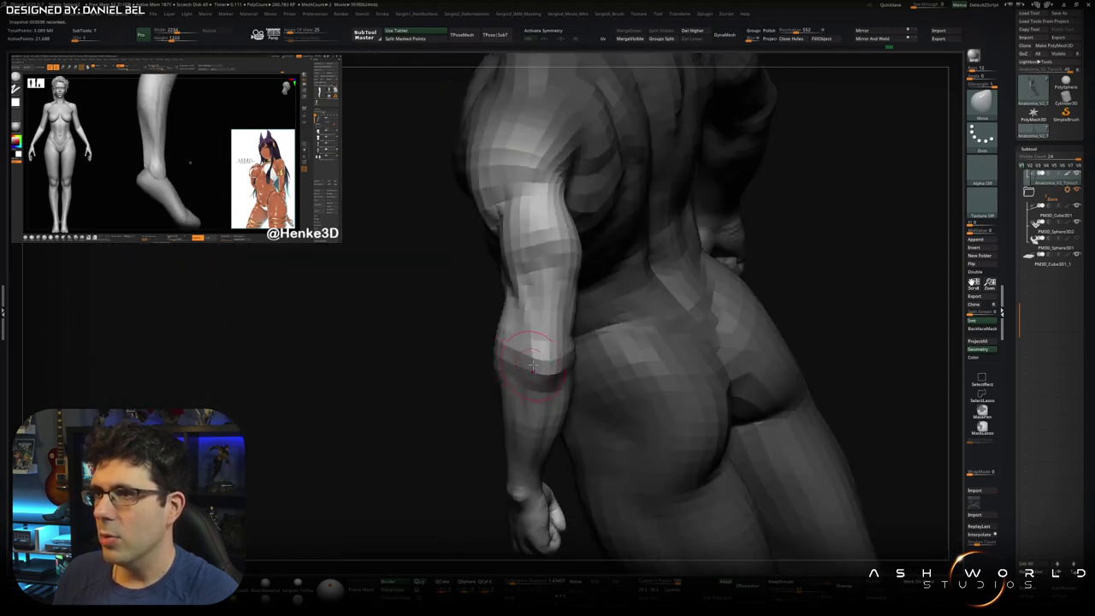
mouse_move(527, 369)
mouse_down()
mouse_move(532, 355)
mouse_move(551, 395)
mouse_move(564, 390)
mouse_move(545, 395)
mouse_move(587, 396)
mouse_move(496, 379)
mouse_move(558, 416)
mouse_move(551, 410)
mouse_up()
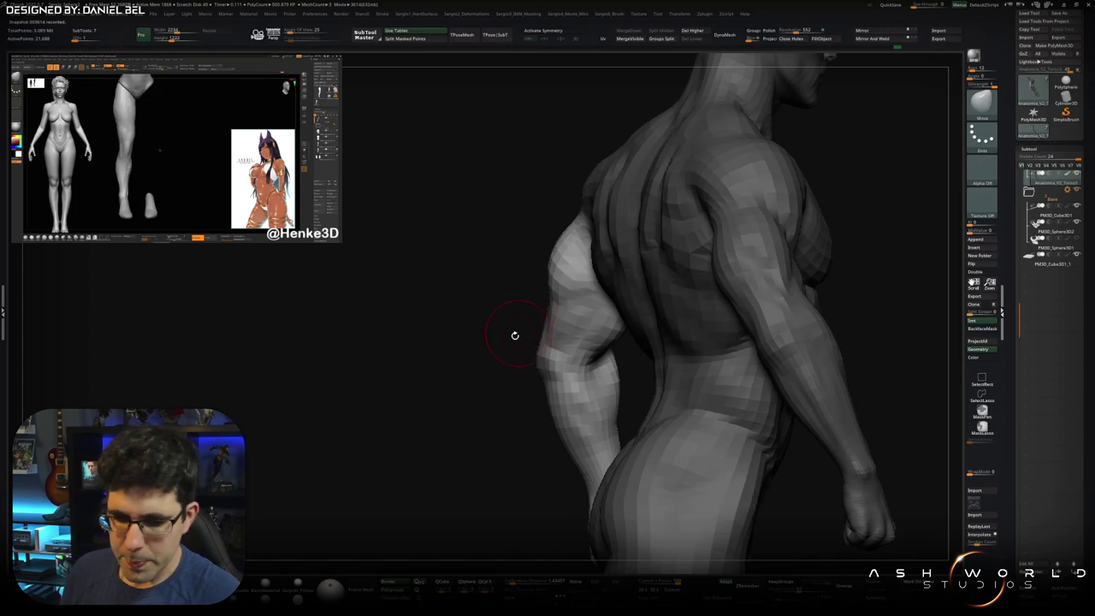
mouse_move(516, 335)
mouse_down()
mouse_move(582, 367)
mouse_move(504, 289)
mouse_up()
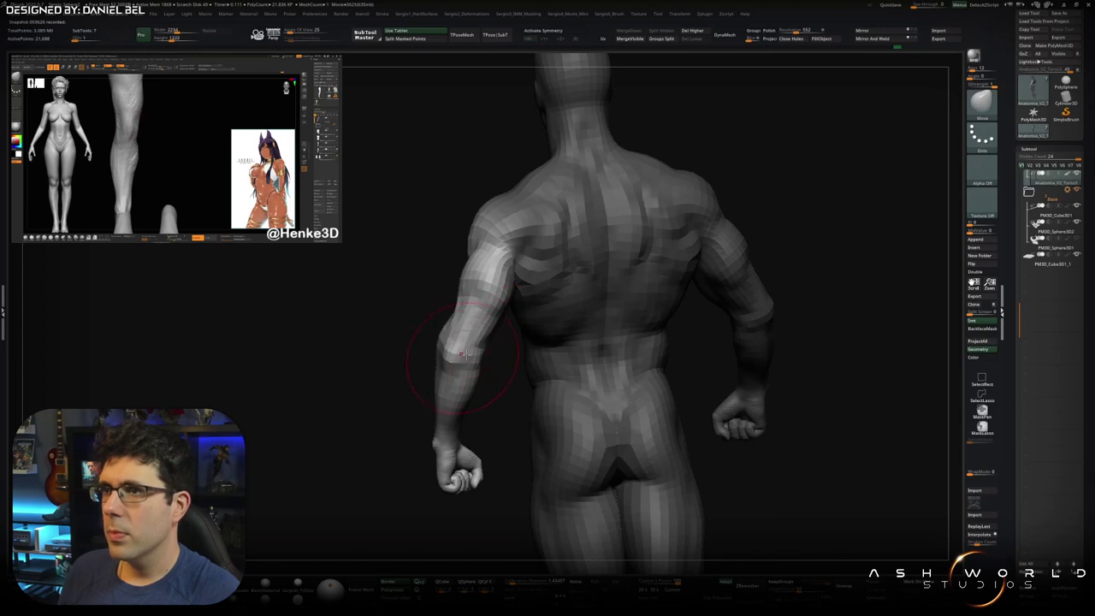
drag(458, 359, 513, 306)
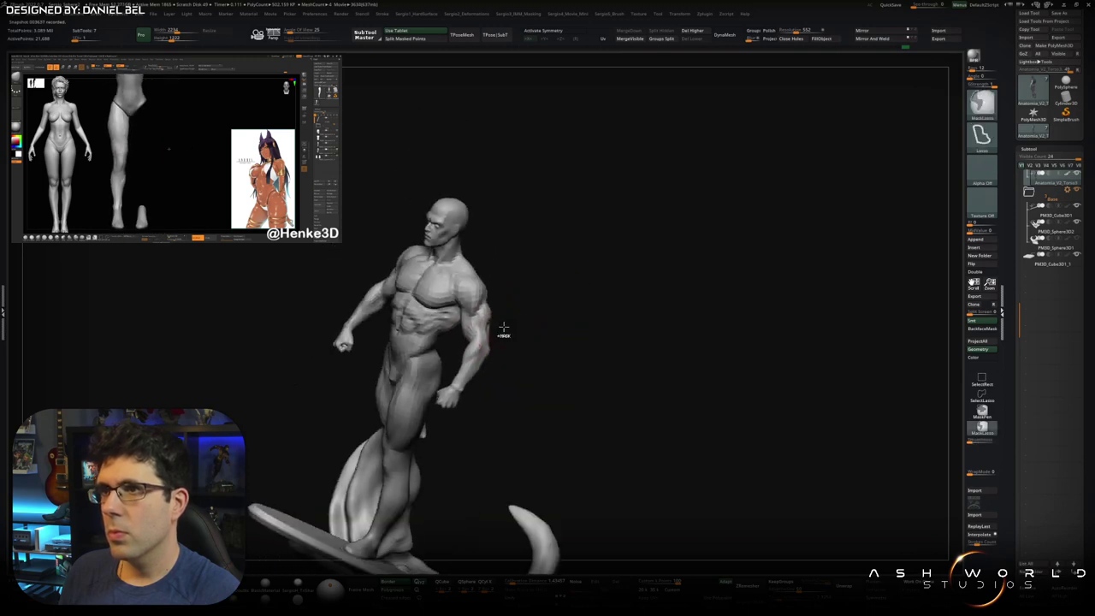
ctrl+click(502, 327)
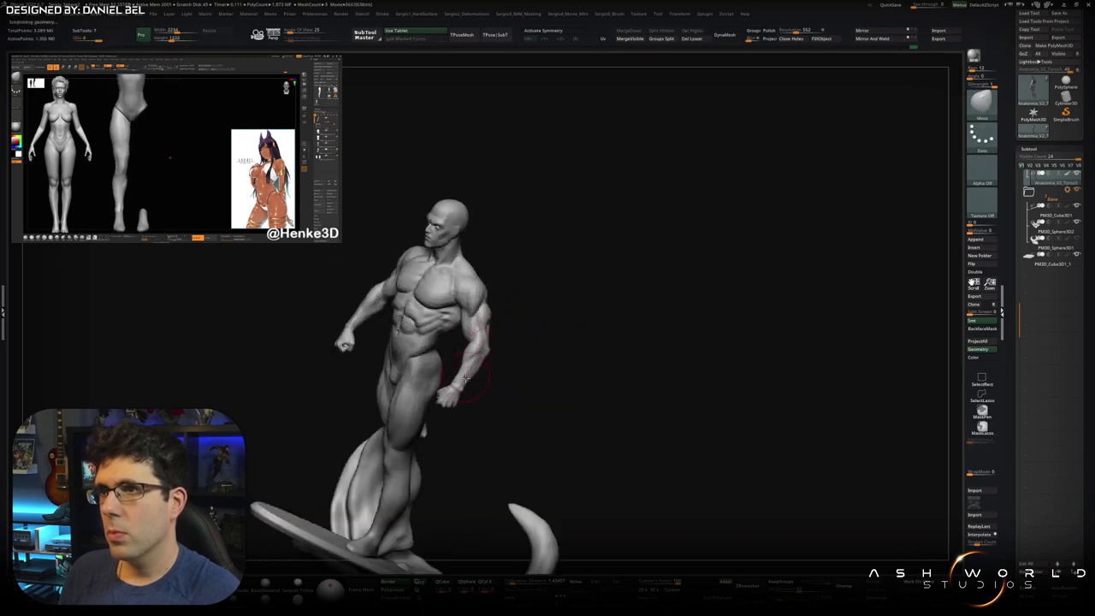
Step: Frame the figure on its base and drop to the coarse subdivision level with 21,686 points
drag(464, 376, 517, 359)
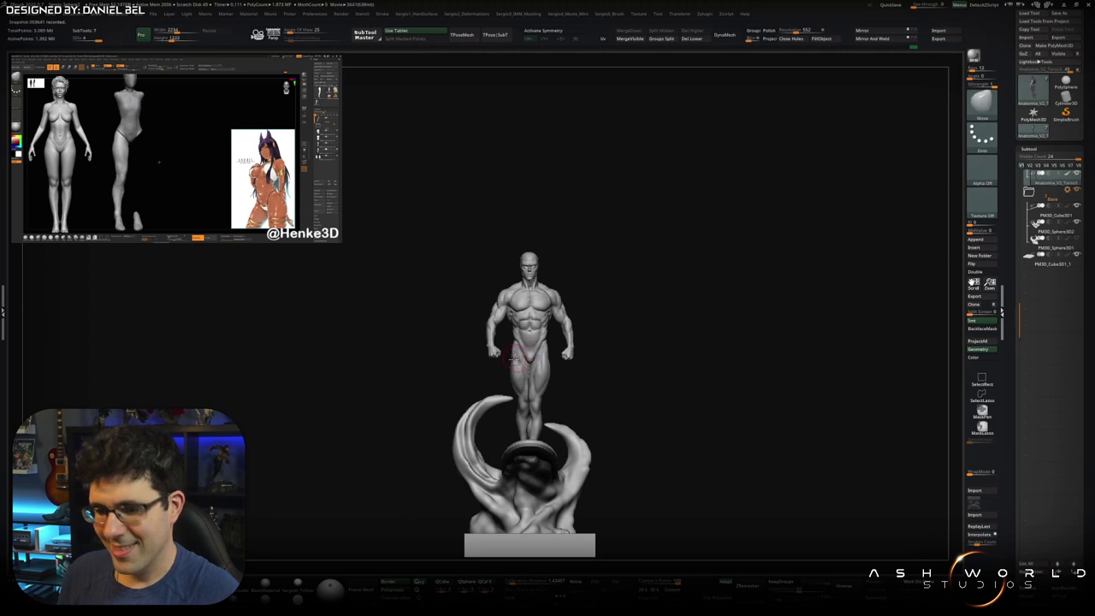
scroll(569, 387, up, 3)
alt+drag(569, 387, 497, 328)
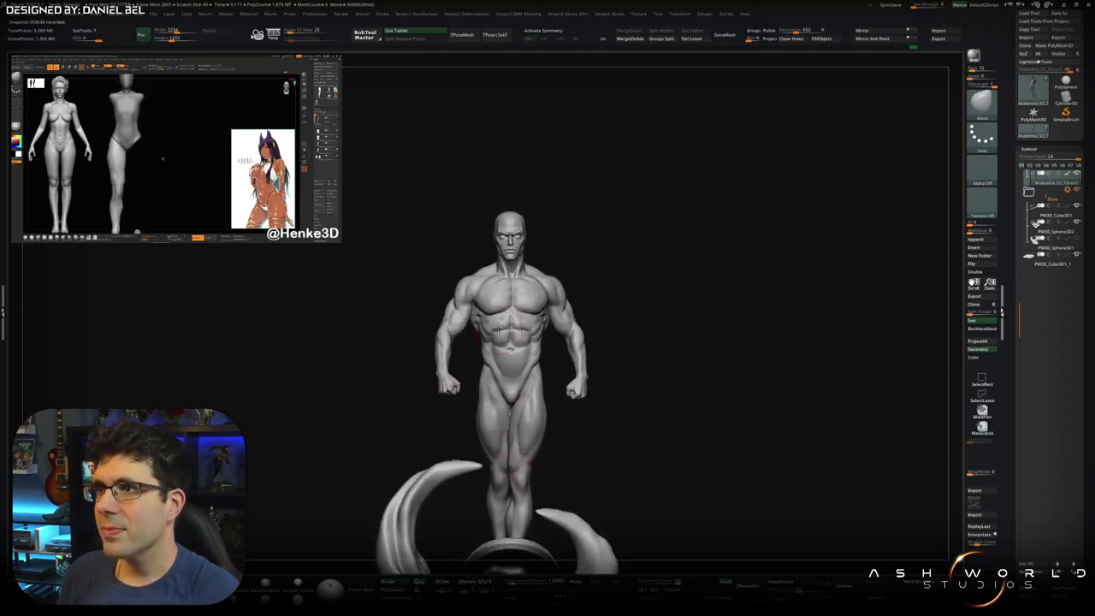
alt+click(513, 320)
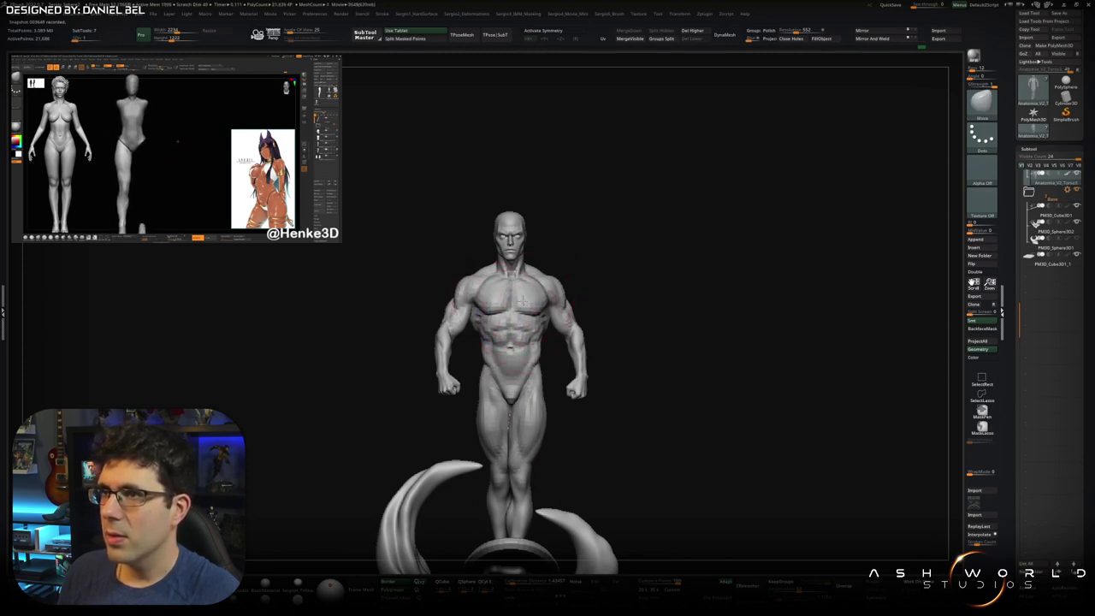
Step: Resize the brush over the thigh, orbit to the figure's back, and return to the Move brush
scroll(539, 332, up, 2)
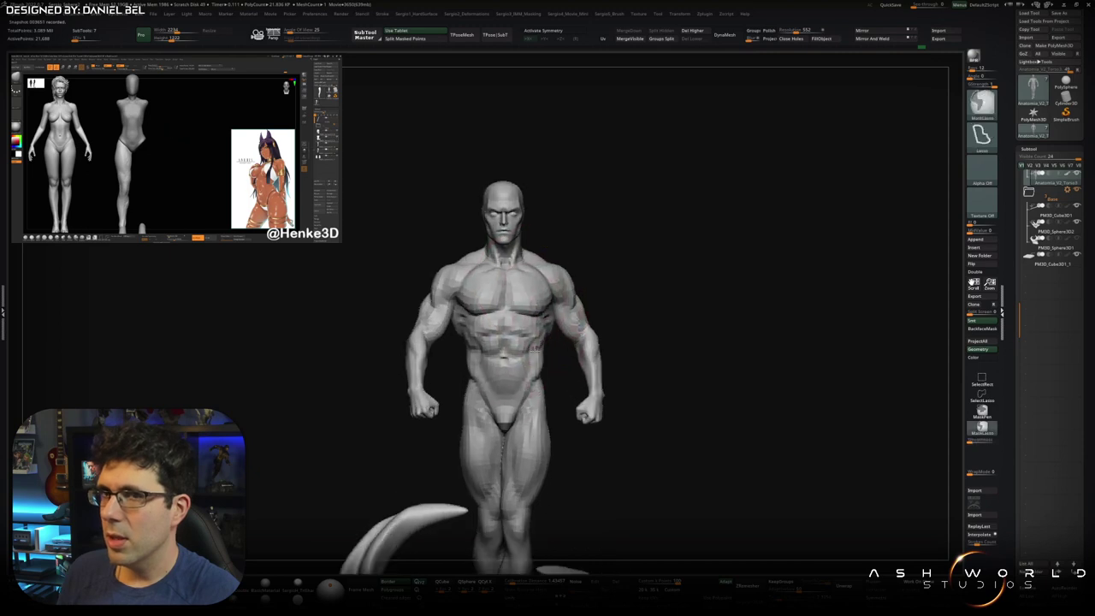
scroll(538, 338, up, 1)
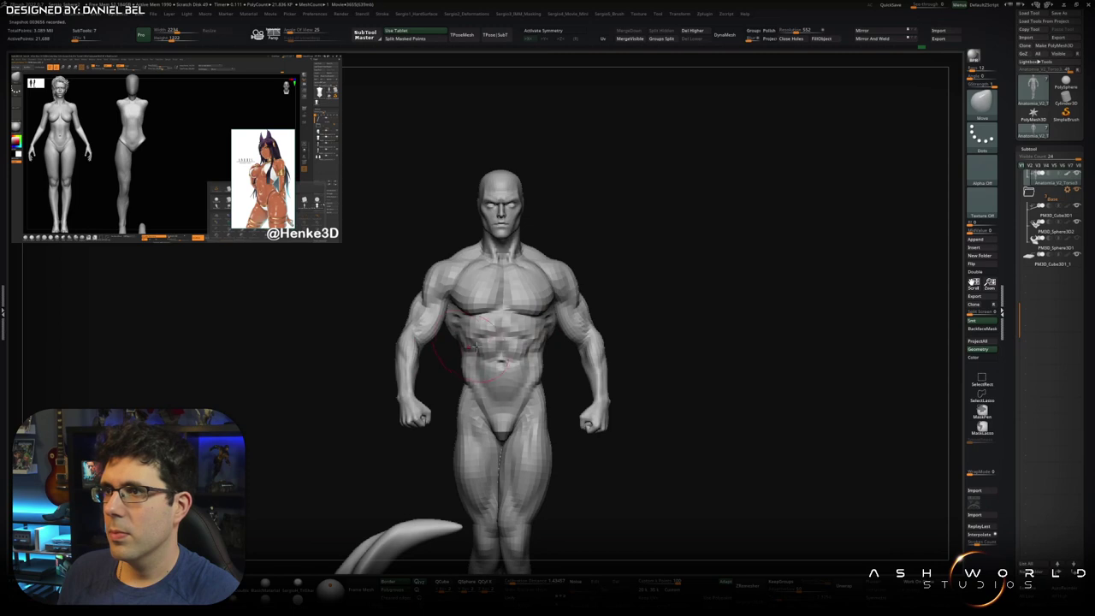
scroll(538, 377, down, 2)
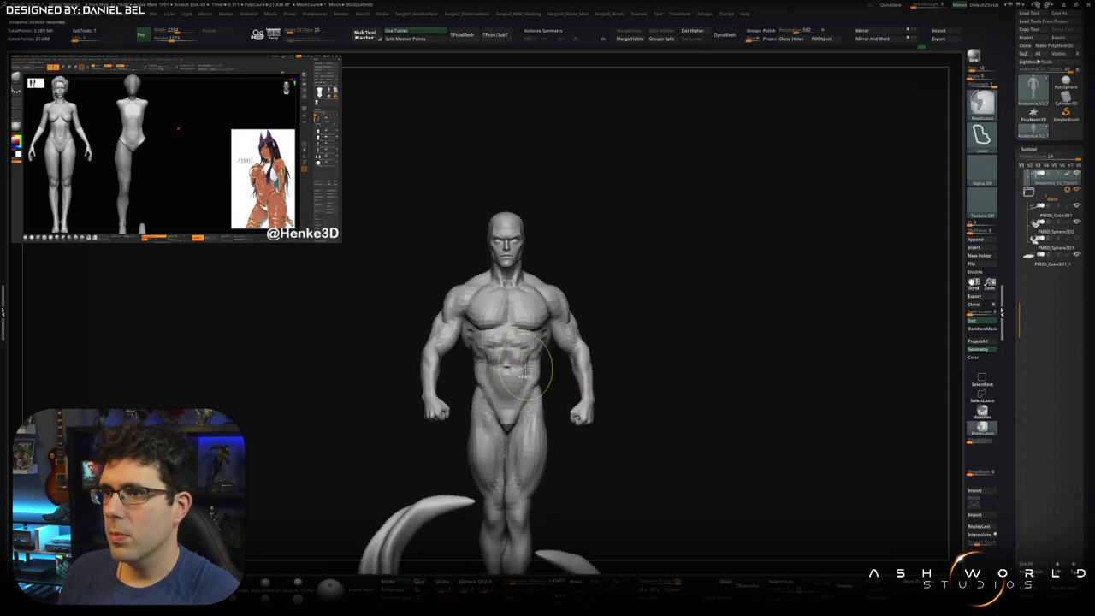
scroll(525, 364, down, 1)
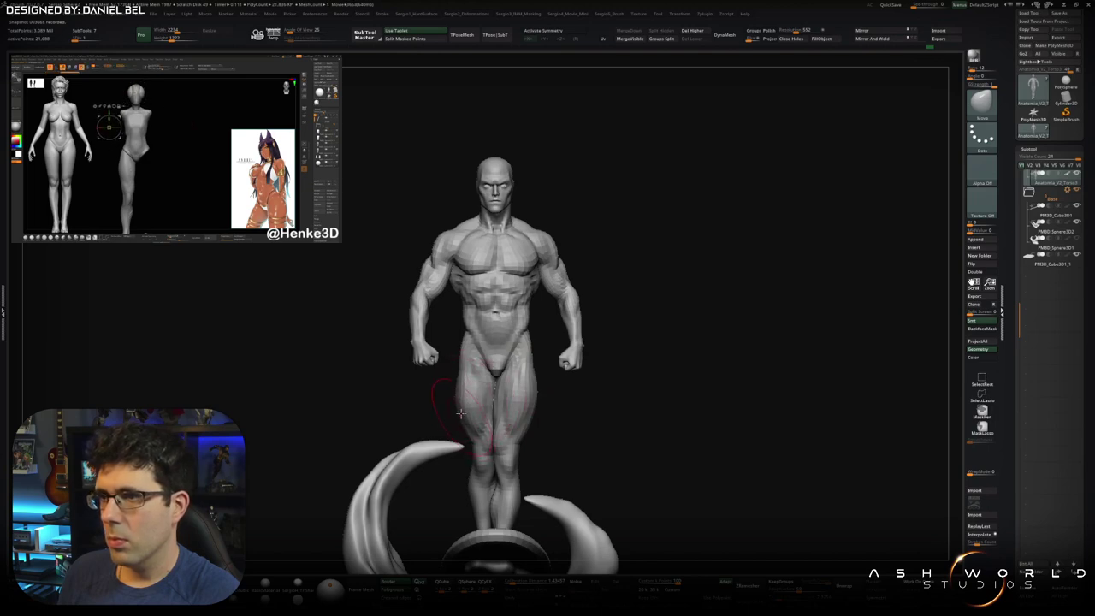
key(s)
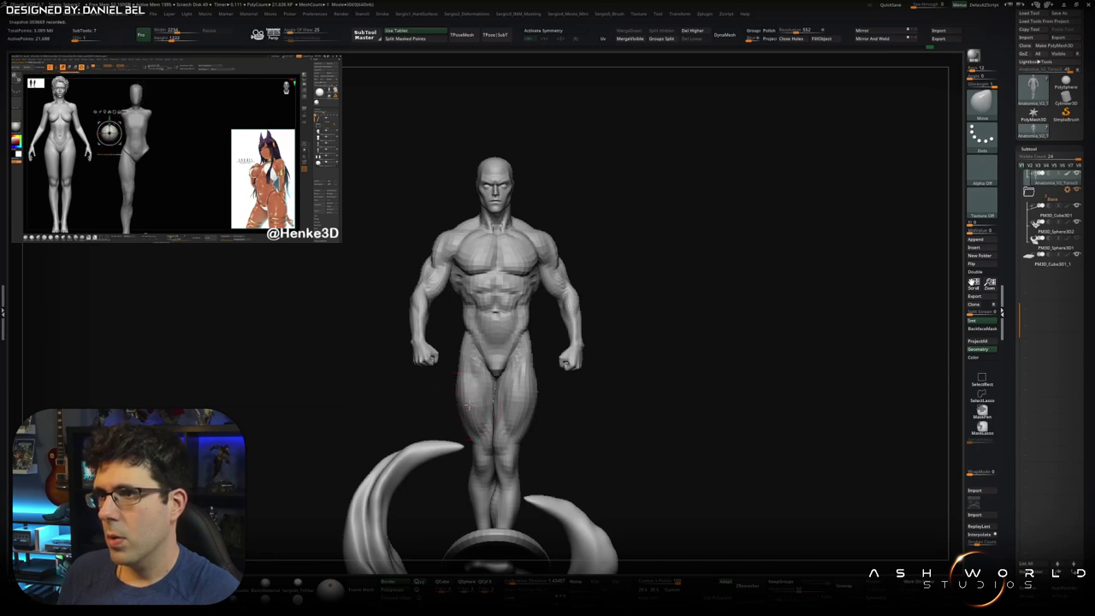
scroll(467, 405, down, 3)
mouse_move(604, 351)
mouse_down()
mouse_move(507, 371)
mouse_move(500, 417)
mouse_up()
scroll(507, 370, up, 3)
scroll(507, 369, up, 3)
key(w)
ctrl+click(500, 417)
key(q)
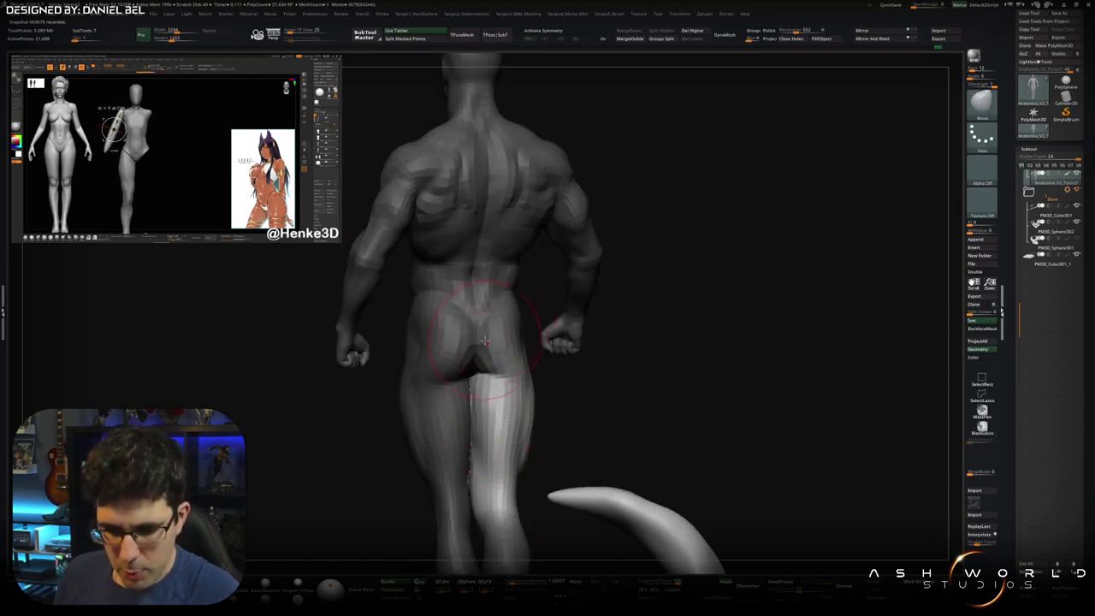
Step: Sculpt along the back of the leg, then turn the figure to a level back view
mouse_move(482, 356)
right_down()
mouse_move(491, 376)
mouse_move(480, 418)
right_up()
drag(478, 413, 481, 432)
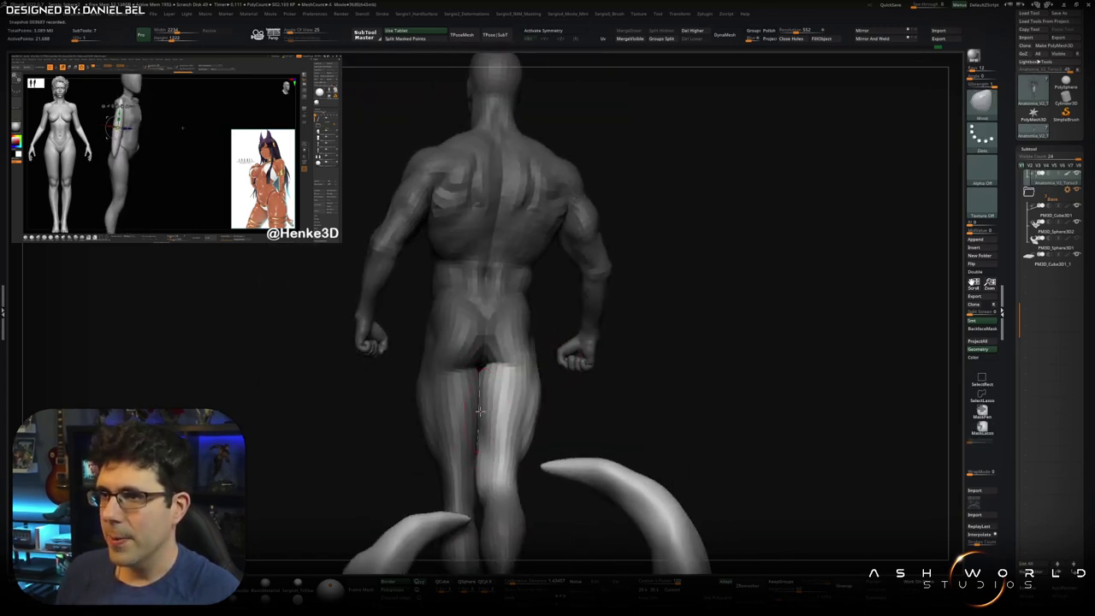
mouse_move(480, 432)
right_down()
mouse_move(483, 479)
mouse_move(490, 448)
right_up()
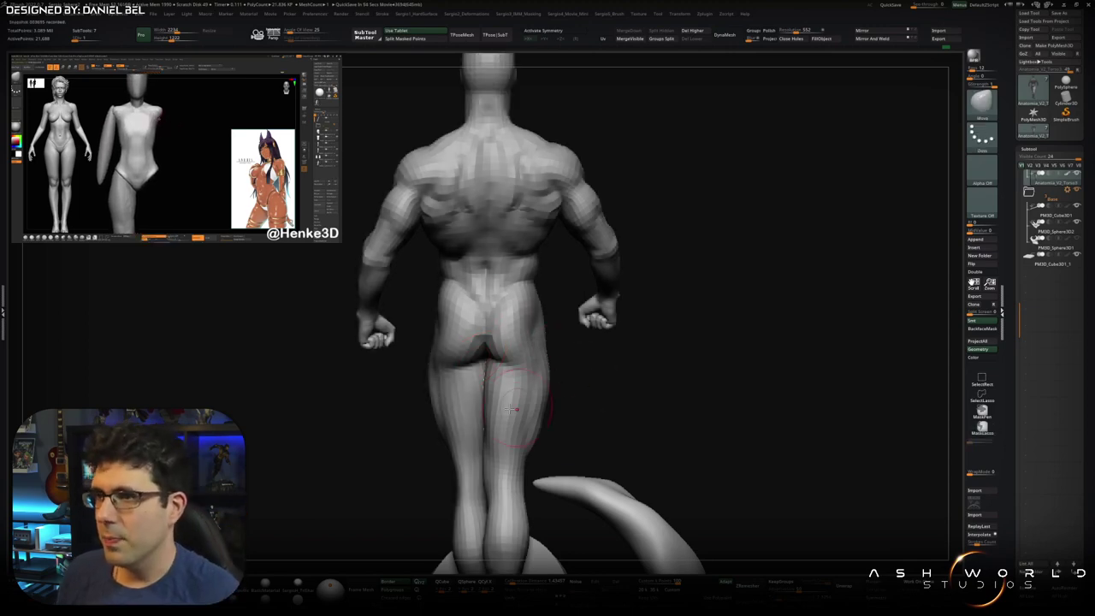
right_drag(525, 409, 520, 390)
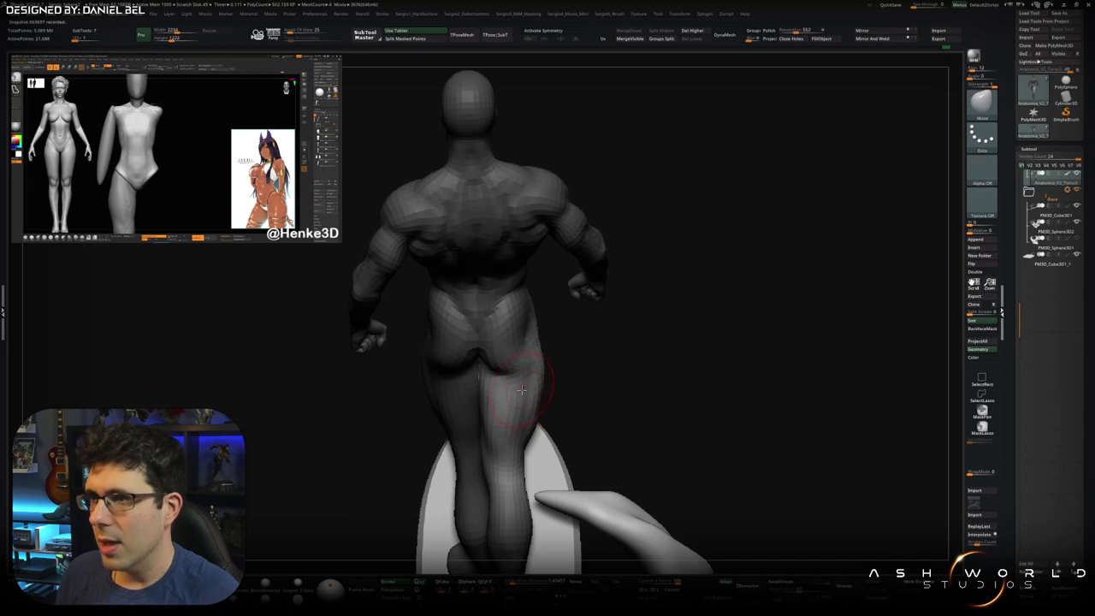
right_drag(520, 401, 532, 389)
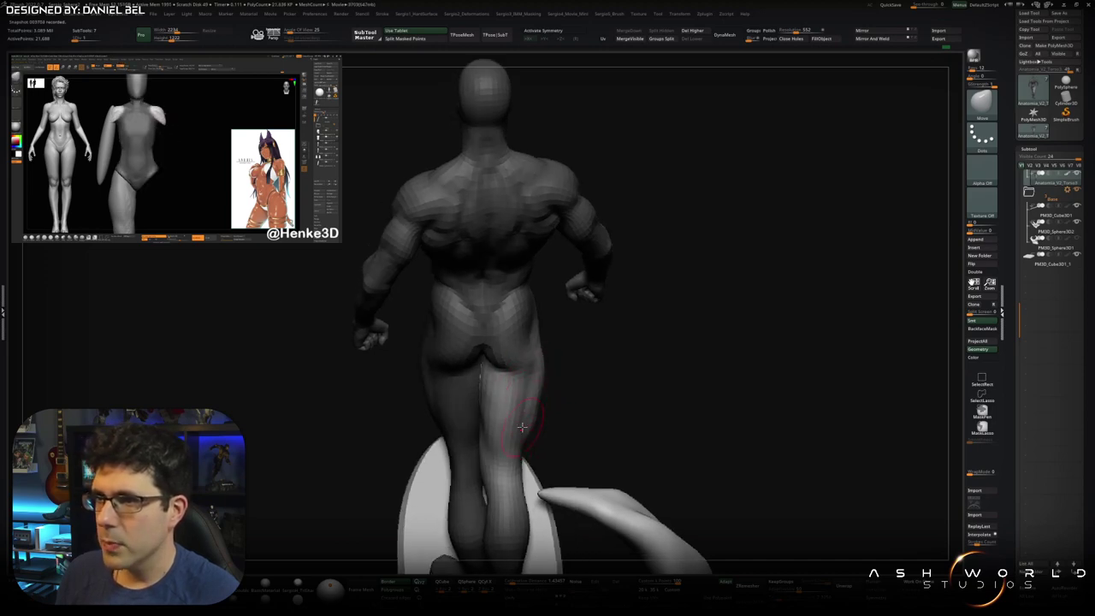
right_drag(524, 396, 508, 381)
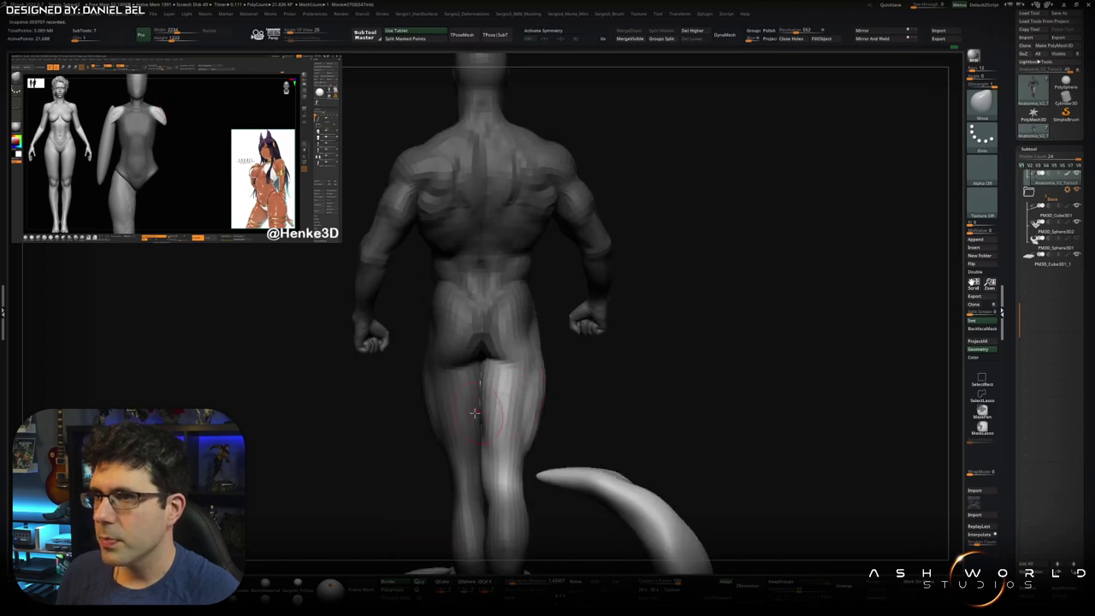
Step: Reshape the left thigh and leg with Transpose and Move, ending on a front view
key(w)
key(q)
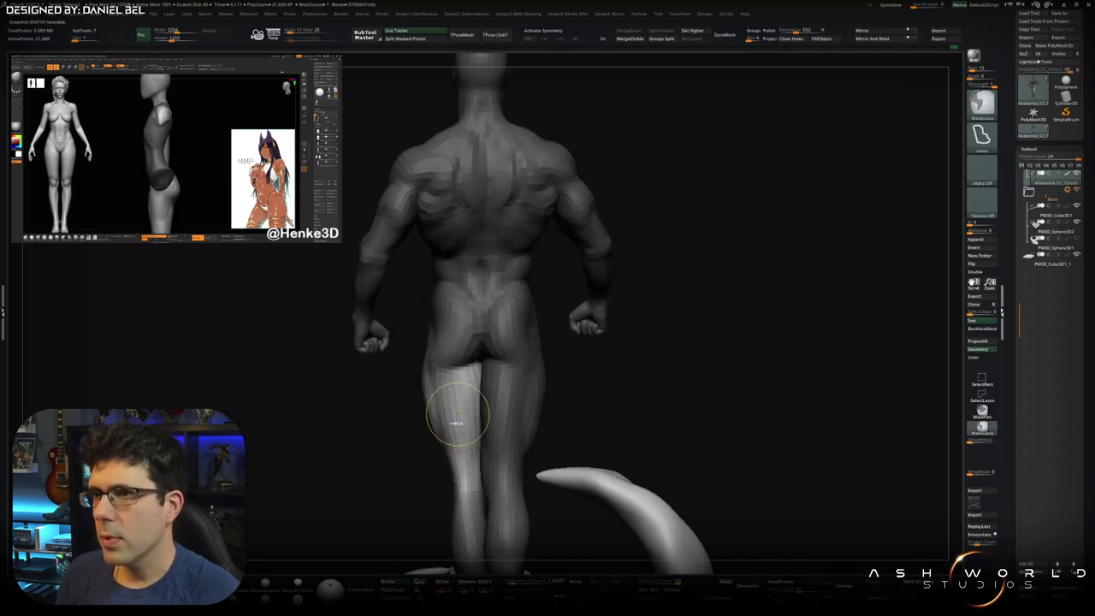
right_drag(459, 414, 471, 411)
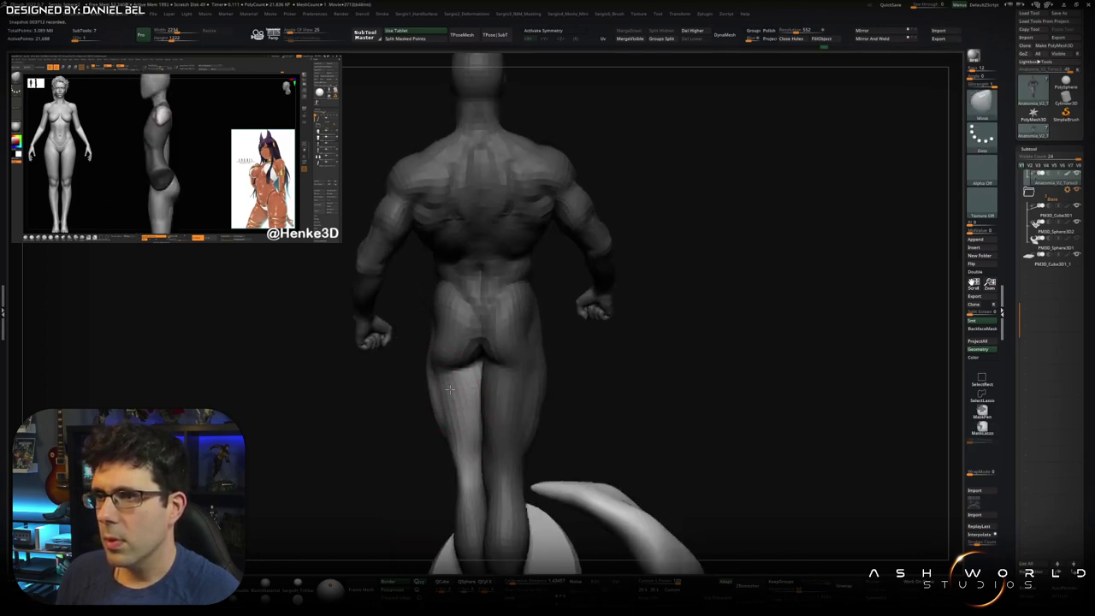
mouse_move(461, 436)
right_down()
mouse_move(457, 404)
mouse_move(472, 389)
mouse_move(474, 466)
mouse_move(458, 476)
right_up()
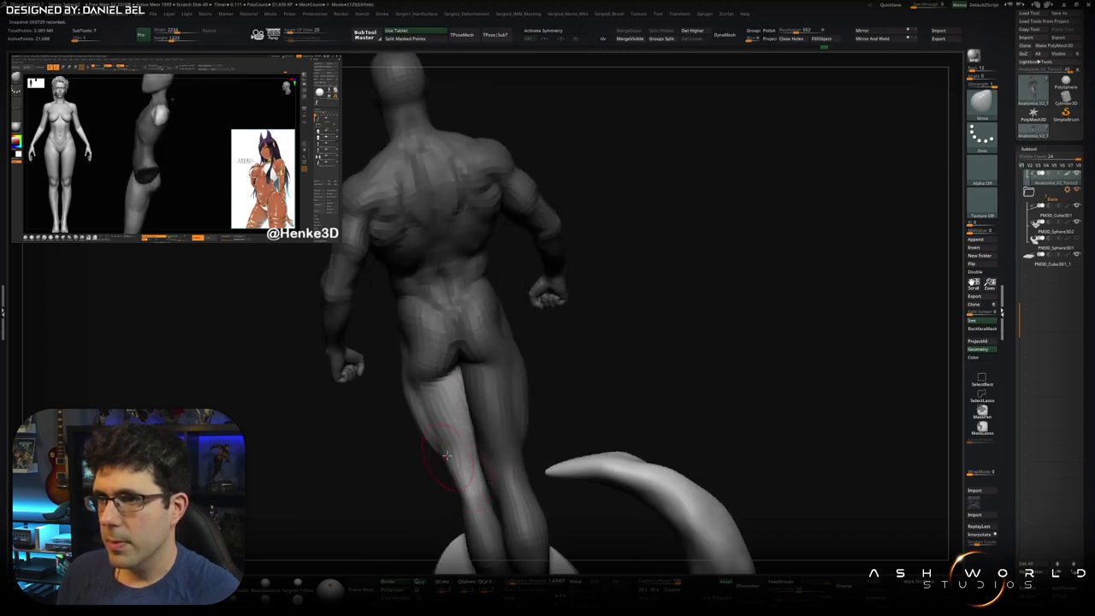
mouse_move(456, 481)
mouse_down()
mouse_move(486, 443)
mouse_move(478, 429)
mouse_up()
mouse_move(550, 354)
mouse_down()
mouse_move(484, 464)
mouse_move(488, 437)
mouse_up()
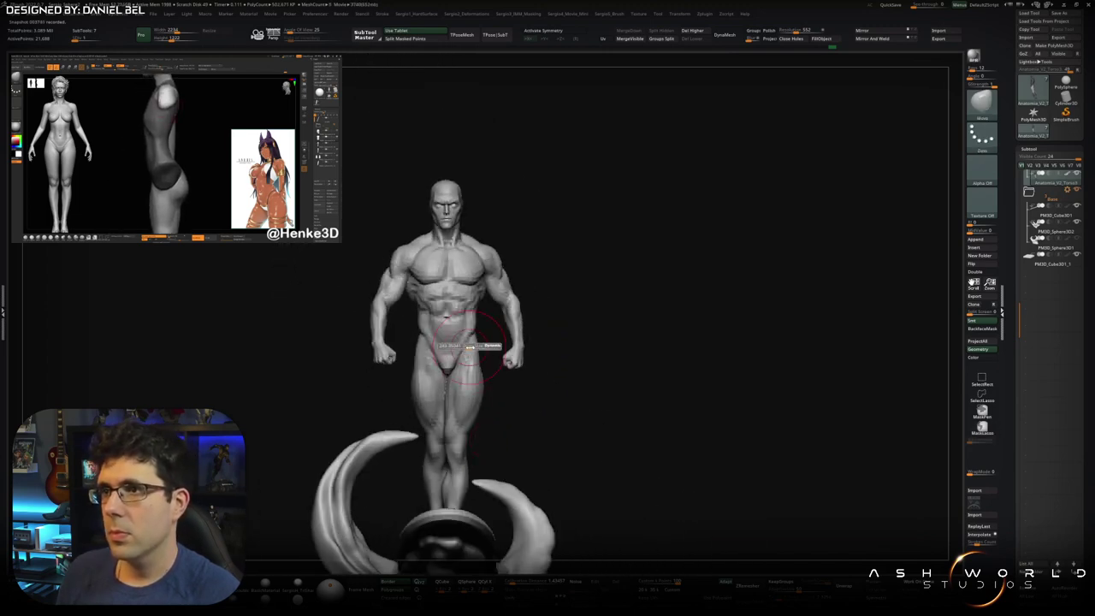
Step: Lasso-mask the chest, abdomen and thigh, then invert the mask
mouse_move(487, 402)
mouse_down()
mouse_move(508, 382)
mouse_move(432, 376)
mouse_move(481, 369)
mouse_up()
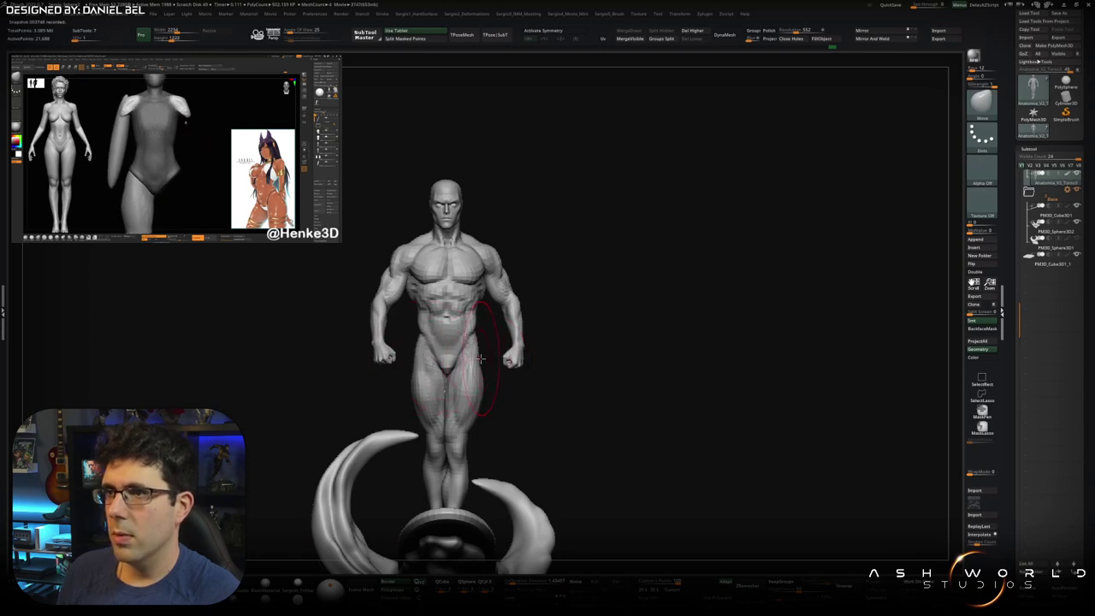
drag(480, 358, 489, 366)
mouse_move(487, 316)
ctrl+mouse_down()
mouse_move(401, 407)
mouse_move(479, 418)
ctrl+mouse_up()
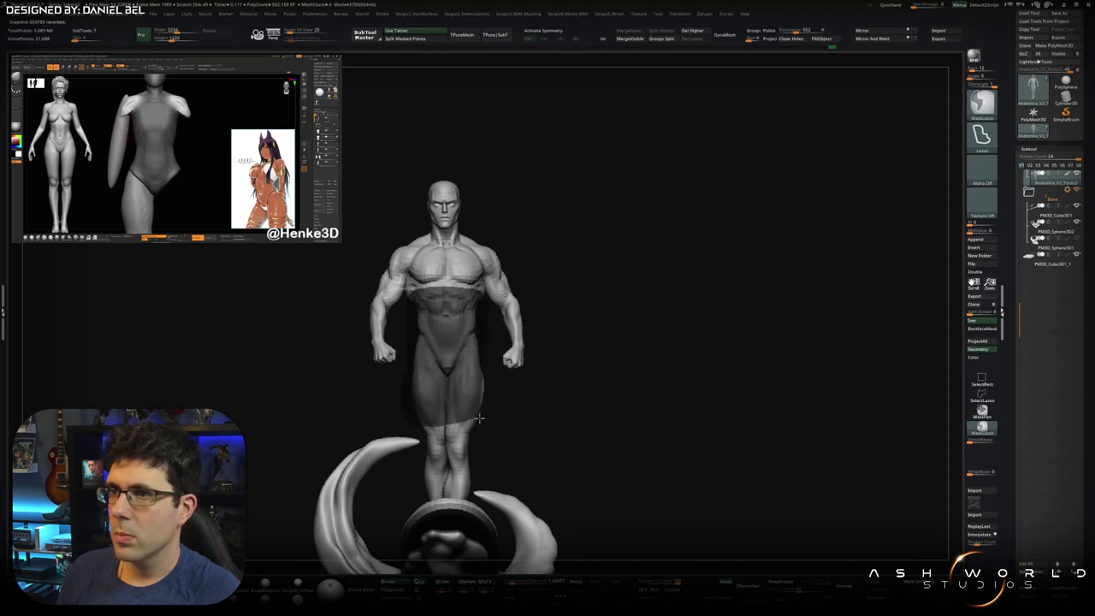
ctrl+click(500, 395)
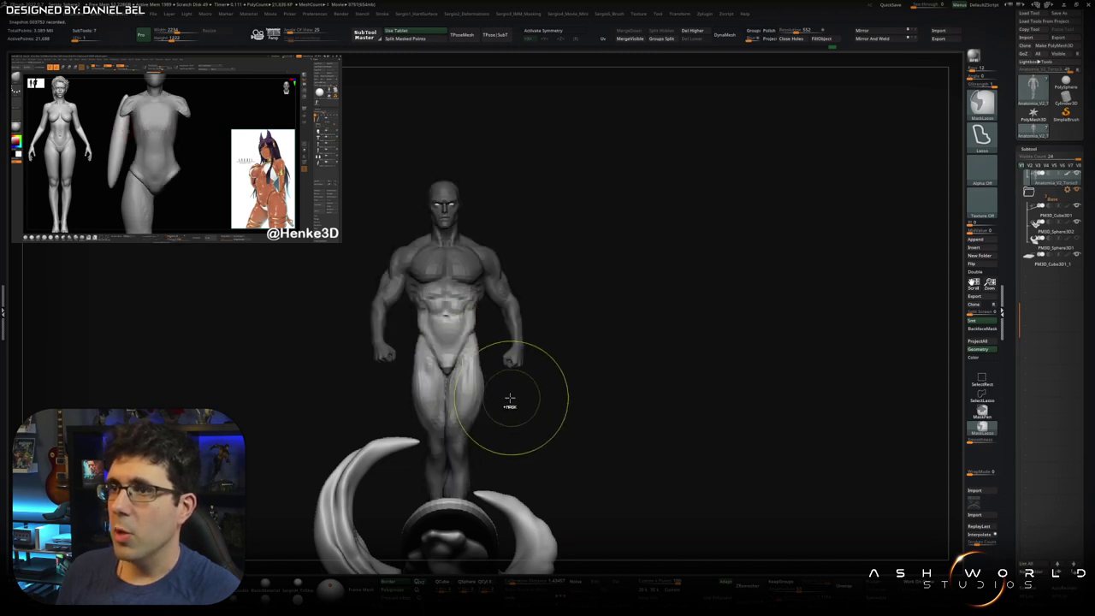
ctrl+click(496, 376)
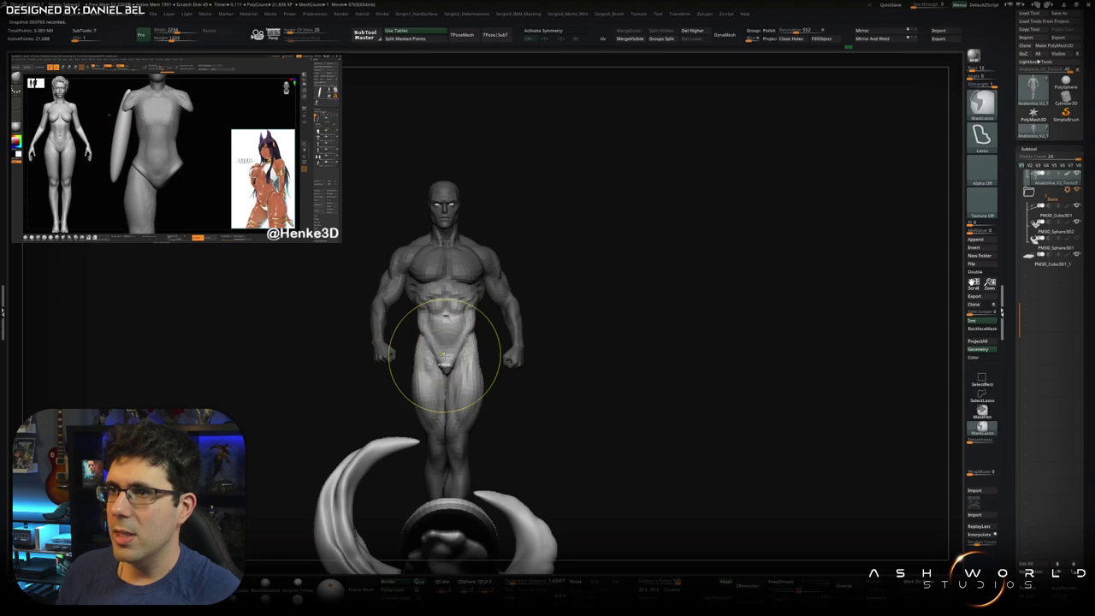
Step: Reshape the torso and thighs, clear the mask, and frame the torso at three-quarter view
drag(422, 355, 438, 353)
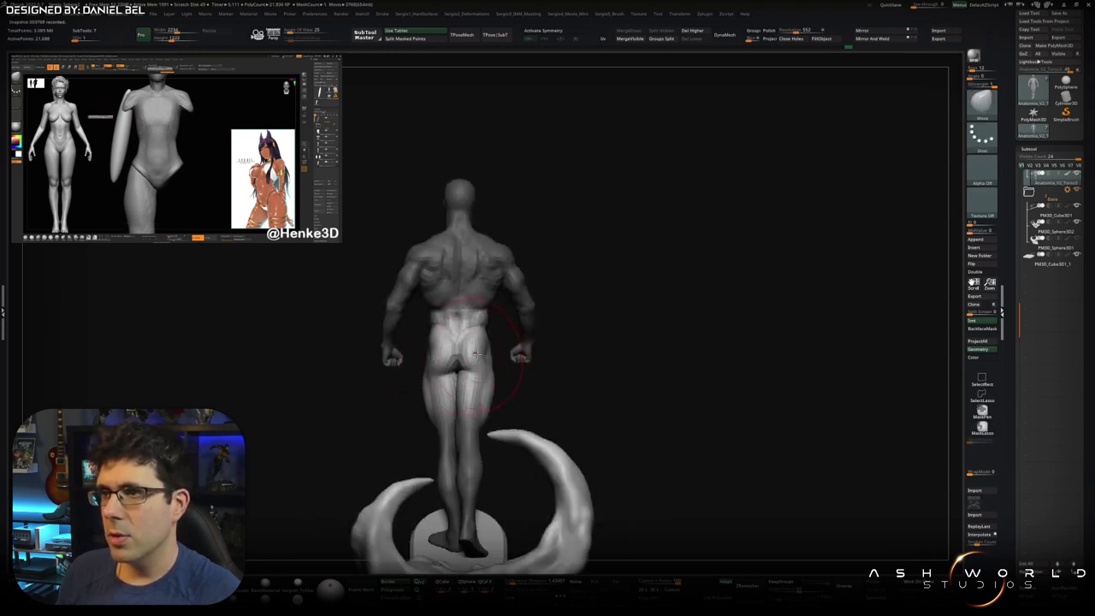
mouse_move(513, 360)
mouse_down()
mouse_move(537, 338)
mouse_move(476, 392)
mouse_up()
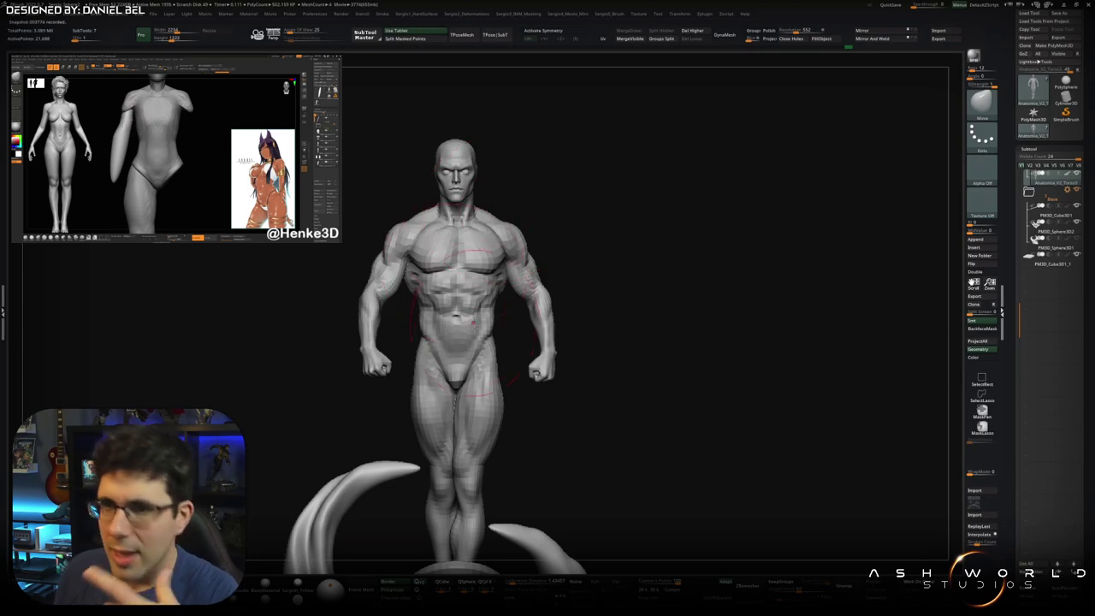
mouse_move(591, 271)
mouse_down()
mouse_move(521, 265)
mouse_move(430, 328)
mouse_up()
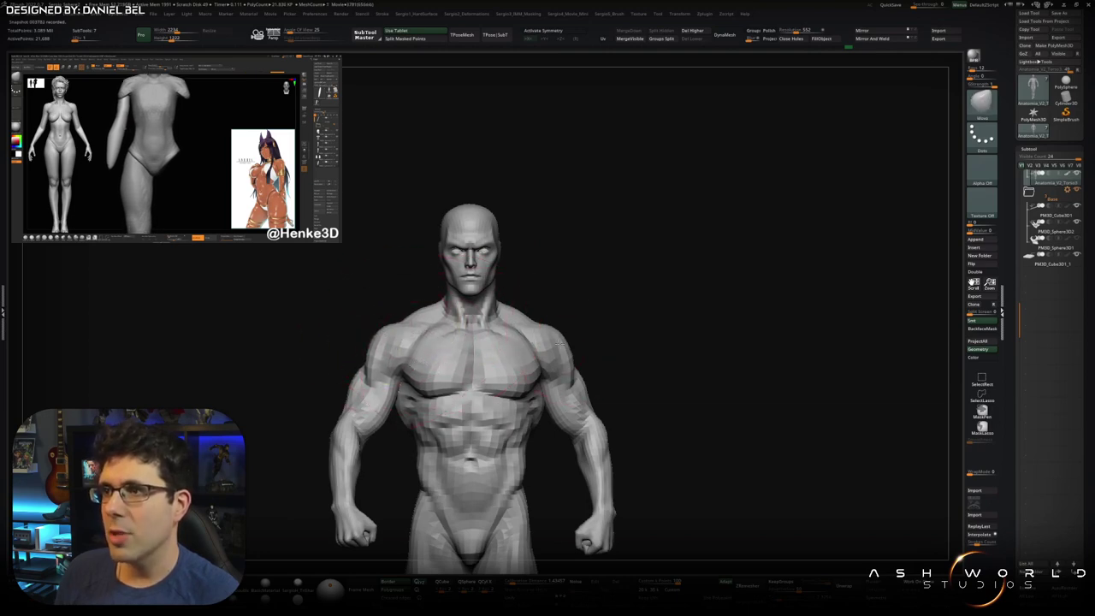
alt+drag(566, 346, 543, 295)
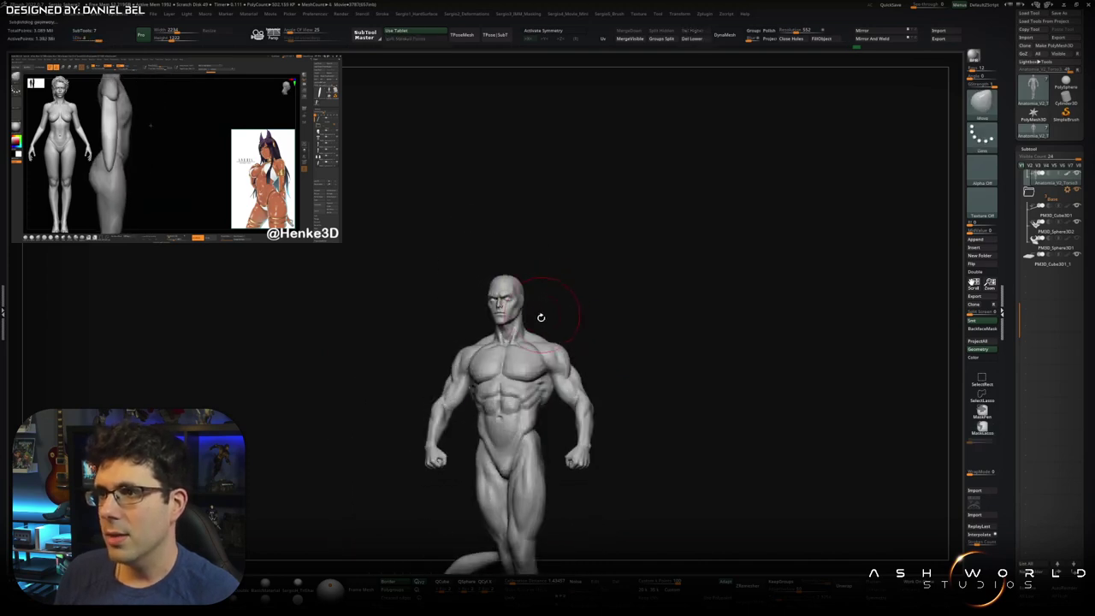
mouse_move(540, 313)
alt+mouse_down()
mouse_move(532, 398)
mouse_move(468, 407)
alt+mouse_up()
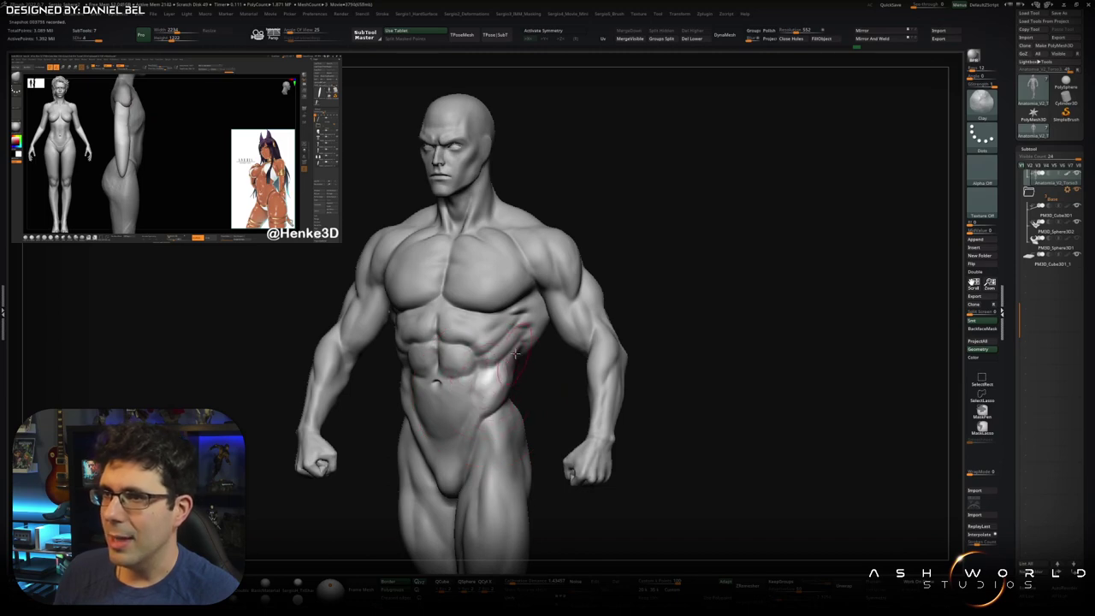
key(space)
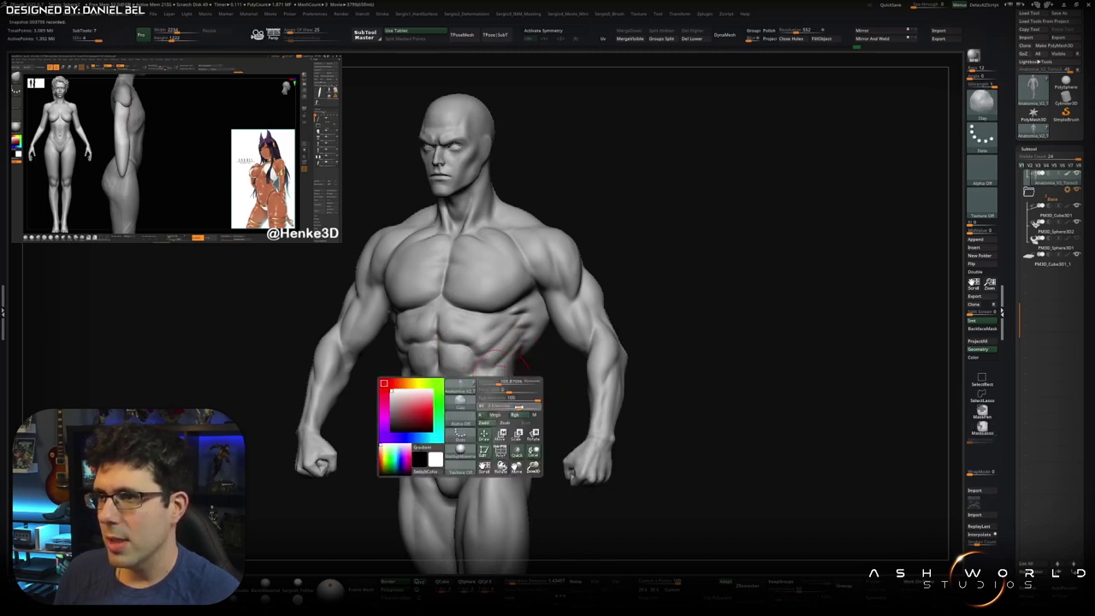
click(520, 416)
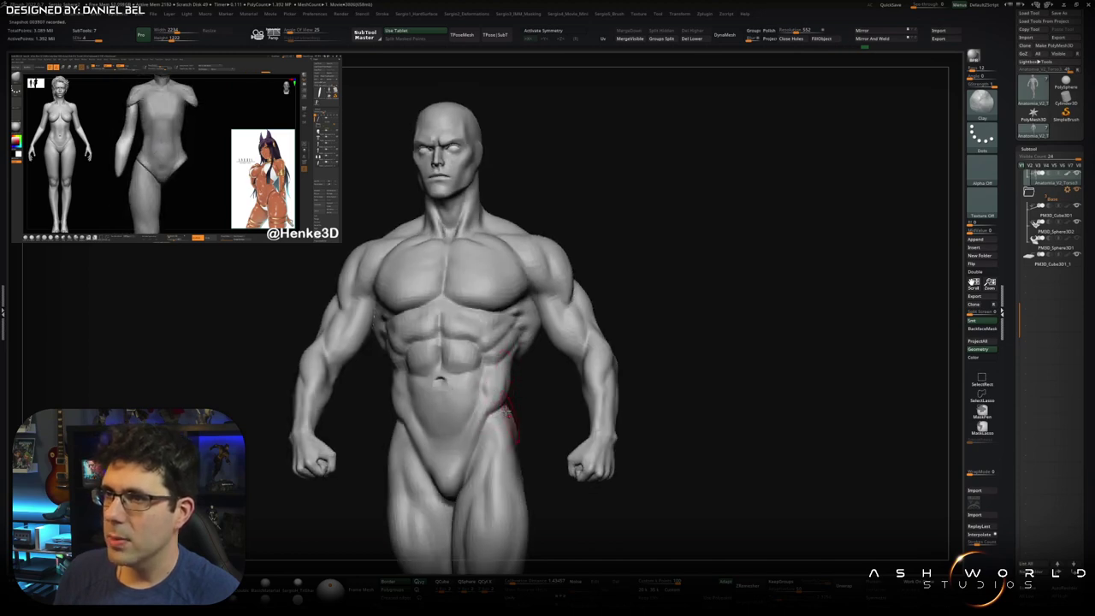
right_drag(451, 407, 385, 399)
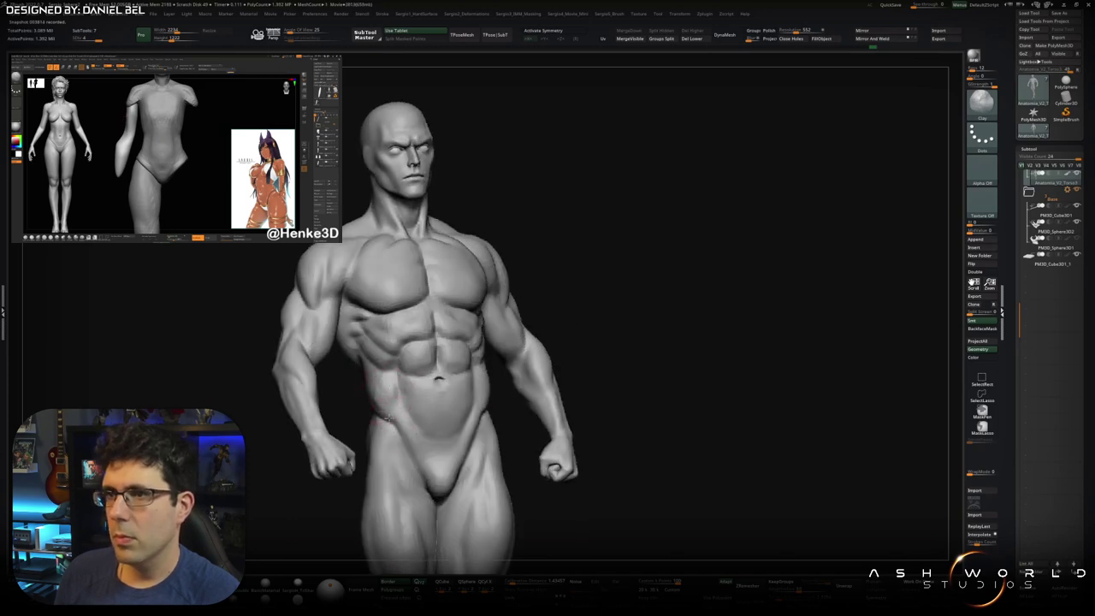
right_drag(388, 402, 426, 389)
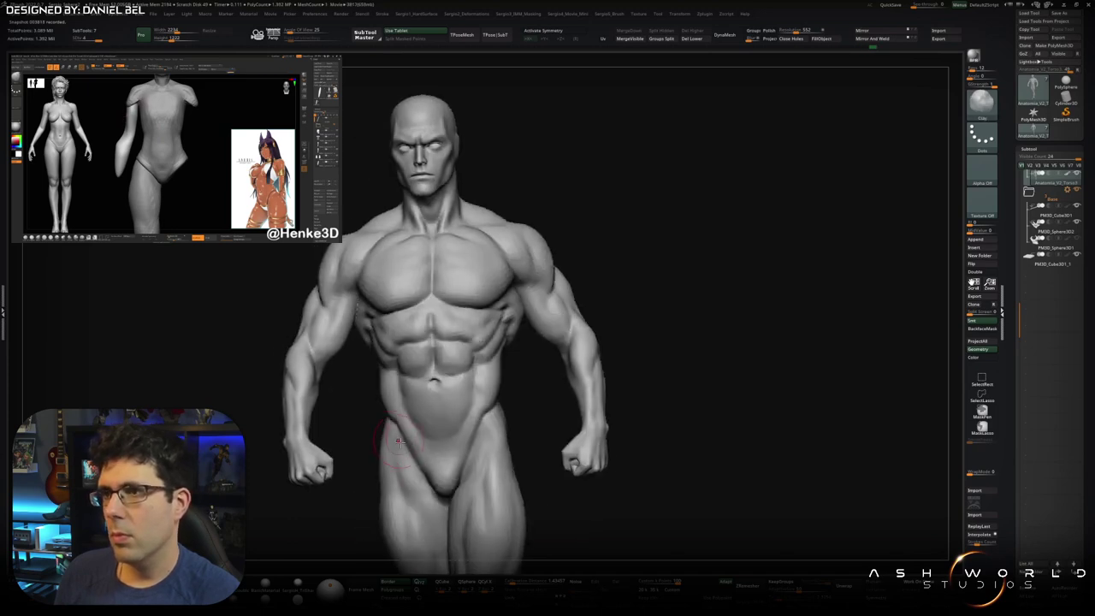
alt+right_drag(426, 389, 428, 361)
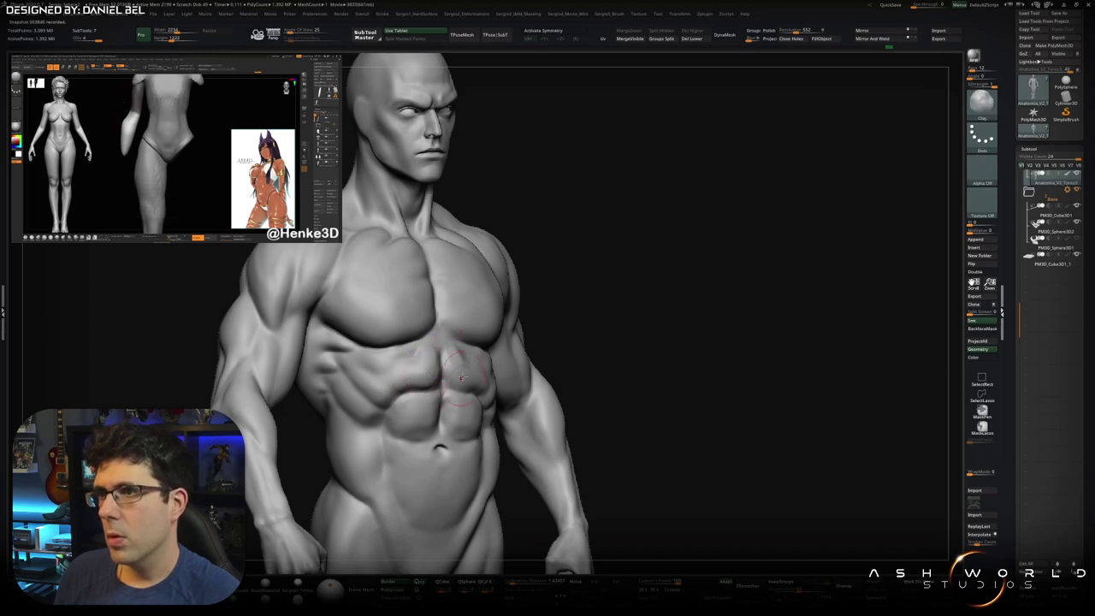
Step: Build up the upper torso with ClayBuildup and carve creases with DamStandard
mouse_move(460, 349)
right_down()
mouse_move(449, 351)
mouse_move(449, 376)
mouse_move(436, 351)
mouse_move(451, 320)
mouse_move(448, 344)
mouse_move(460, 332)
right_up()
key(b)
key(c)
key(l)
key(b)
key(d)
key(s)
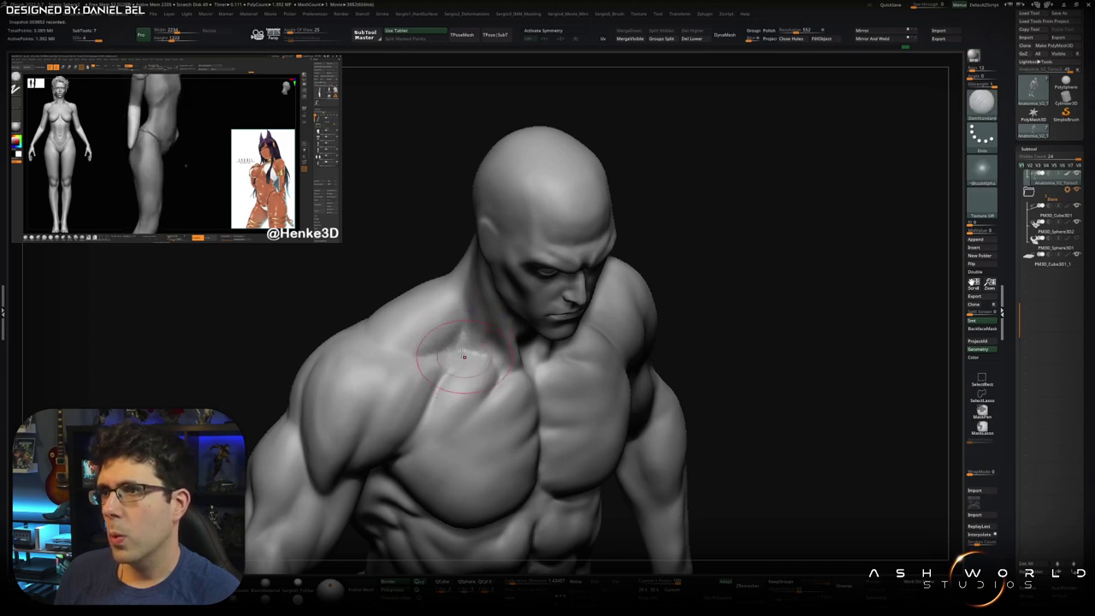
Step: Sculpt the neck, throat and jawline from several angles with a larger brush, ending front-on
right_drag(460, 342, 588, 323)
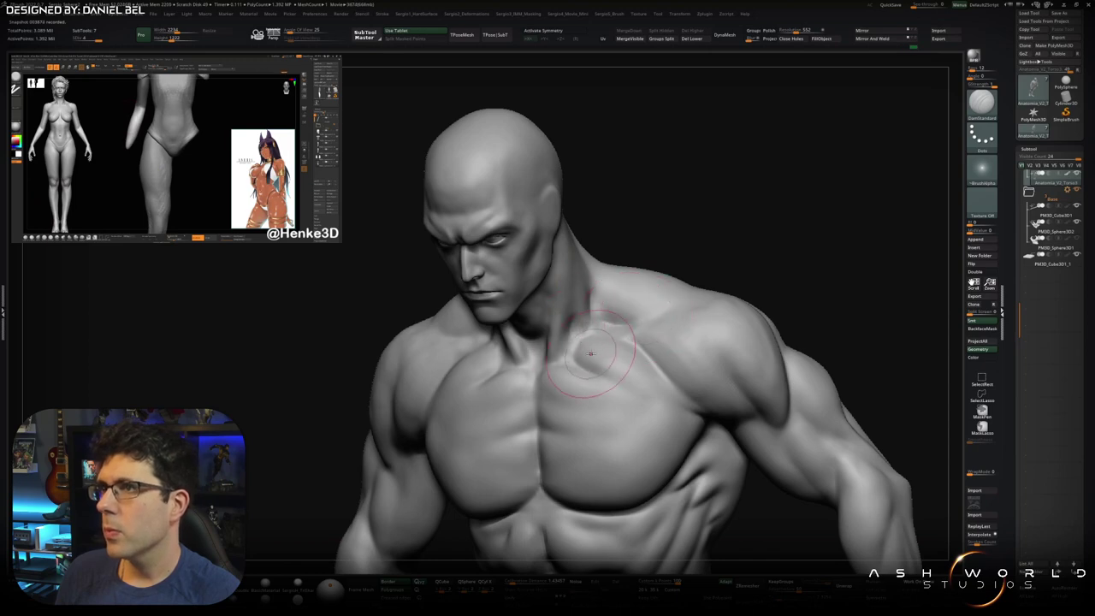
right_drag(650, 320, 542, 345)
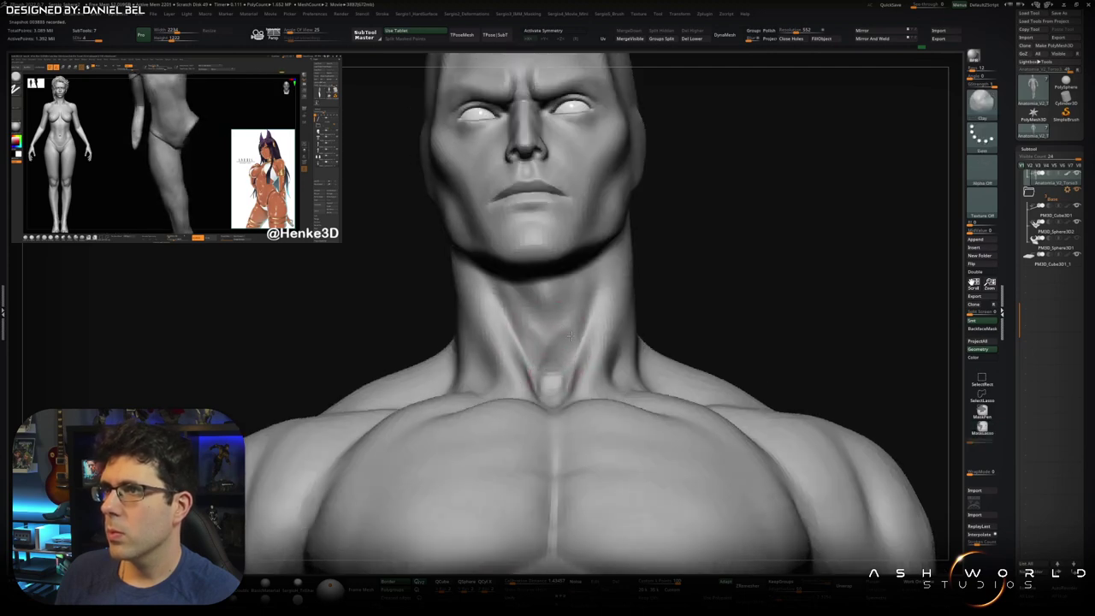
right_drag(554, 337, 546, 289)
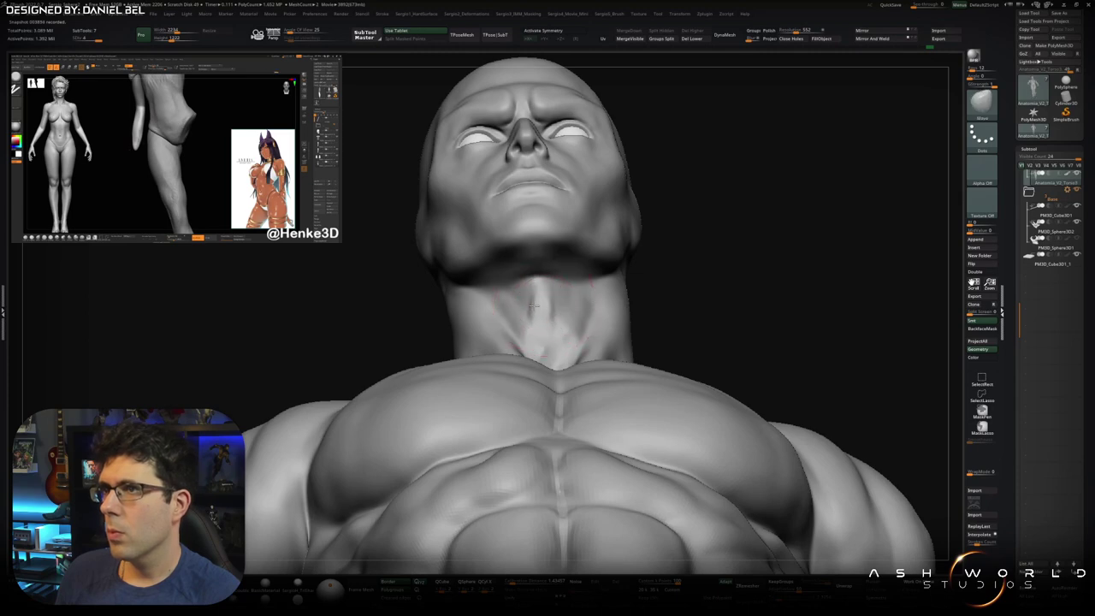
right_drag(551, 321, 541, 339)
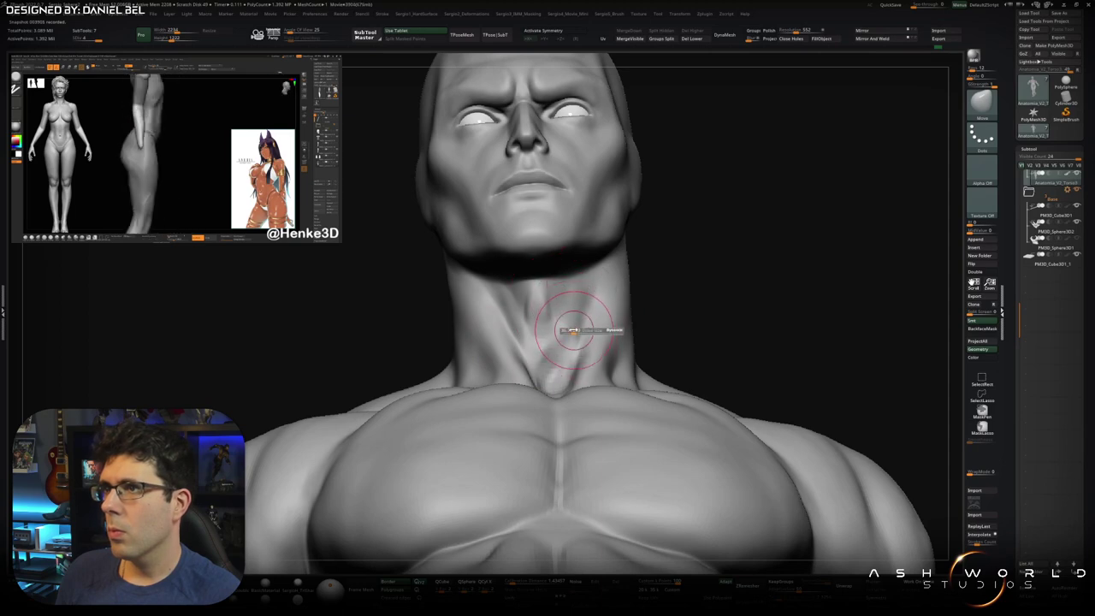
right_drag(577, 318, 570, 334)
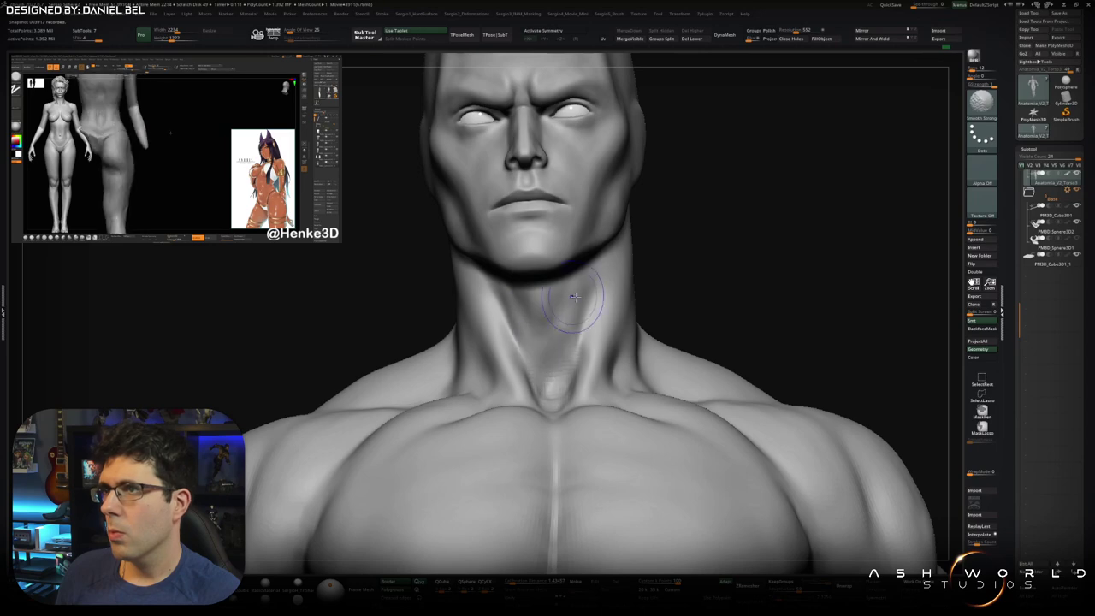
mouse_move(582, 350)
right_down()
mouse_move(572, 334)
mouse_move(584, 301)
right_up()
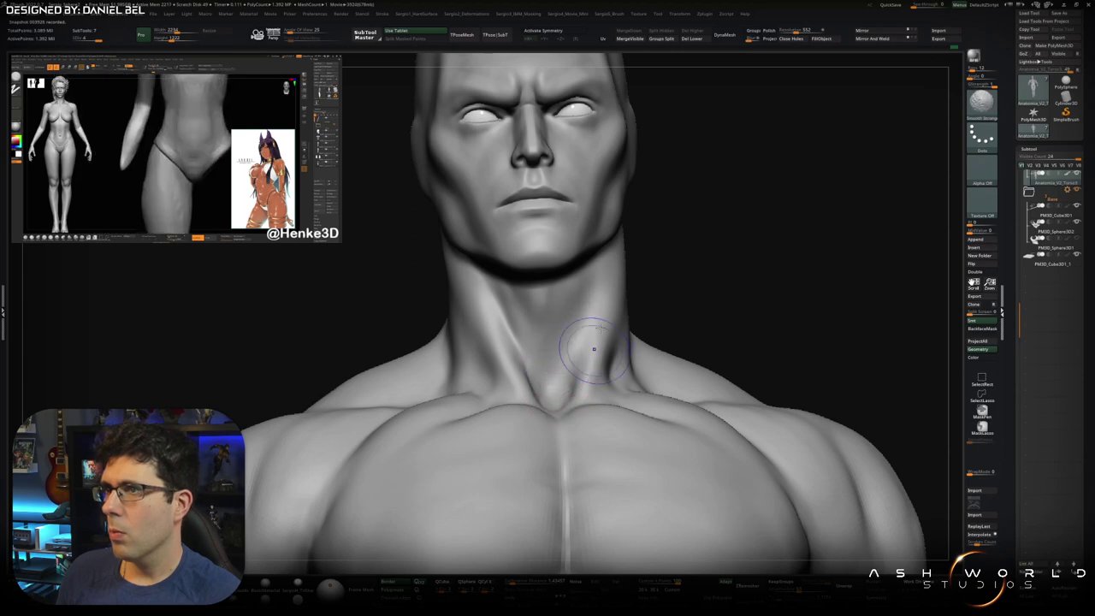
right_drag(593, 349, 613, 361)
key(bracketright)
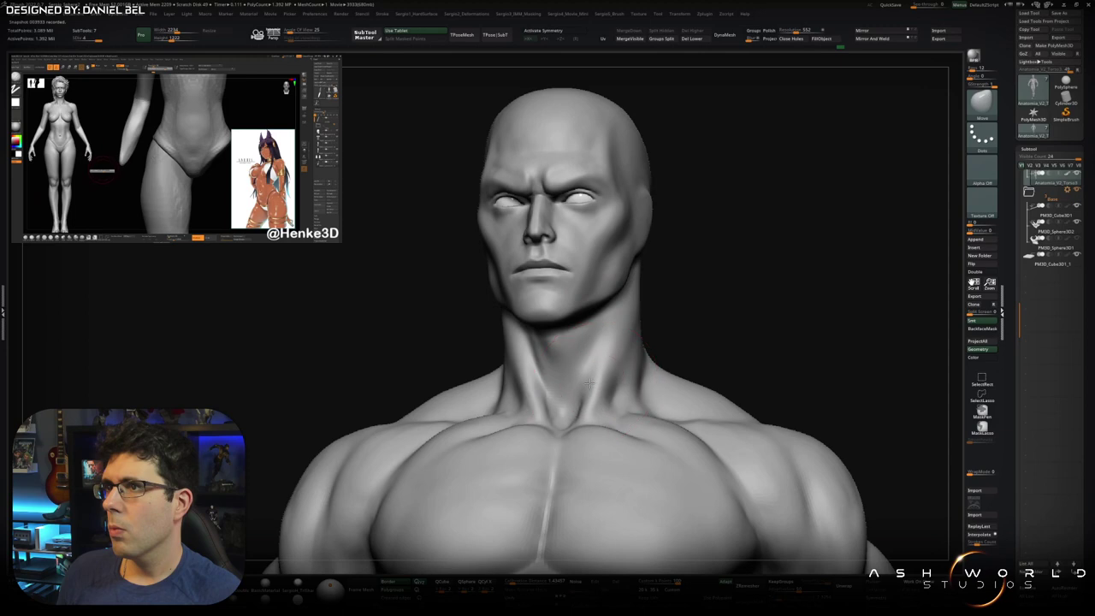
right_drag(584, 383, 566, 390)
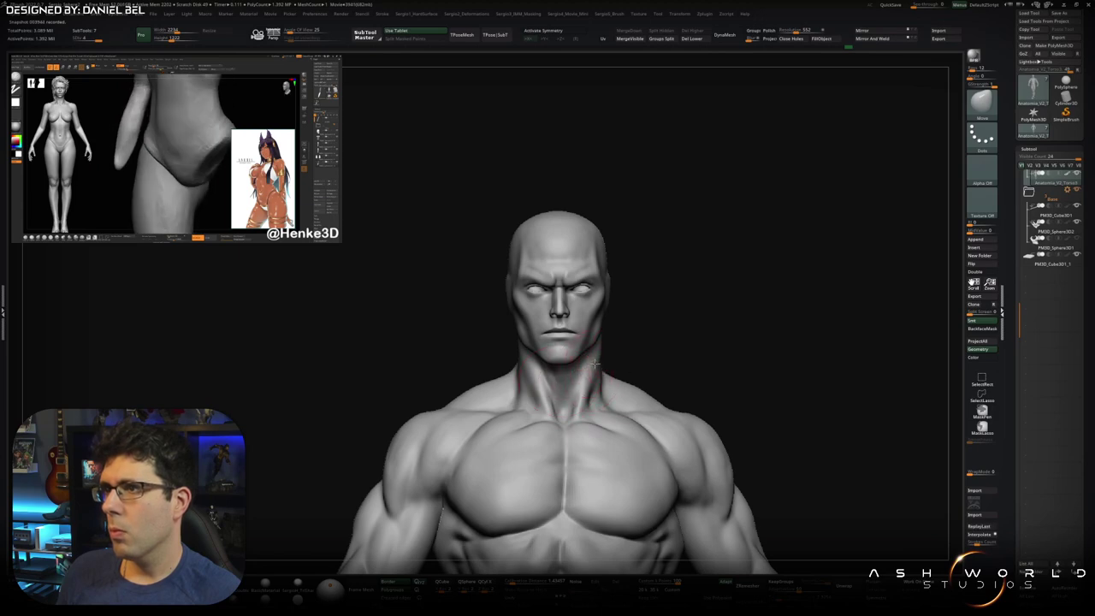
Step: Build up the cheeks and the area below the cheekbones with Clay, checking several angles
right_drag(593, 364, 582, 315)
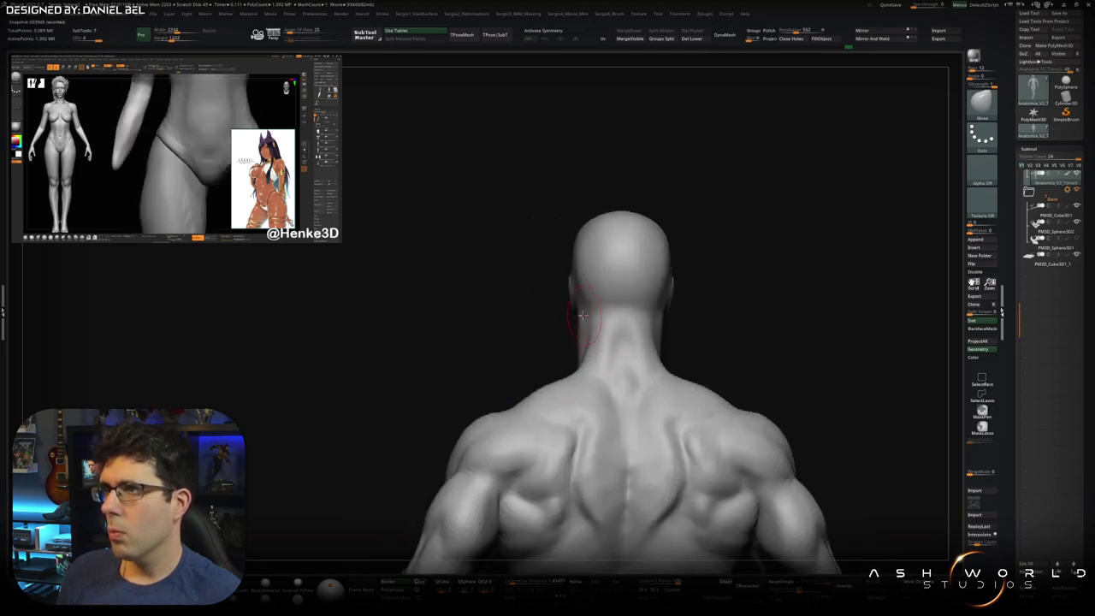
mouse_move(578, 342)
right_down()
mouse_move(667, 345)
mouse_move(689, 357)
mouse_move(611, 307)
mouse_move(569, 215)
right_up()
mouse_move(663, 277)
right_down()
mouse_move(685, 283)
mouse_move(599, 256)
mouse_move(525, 322)
mouse_move(519, 344)
right_up()
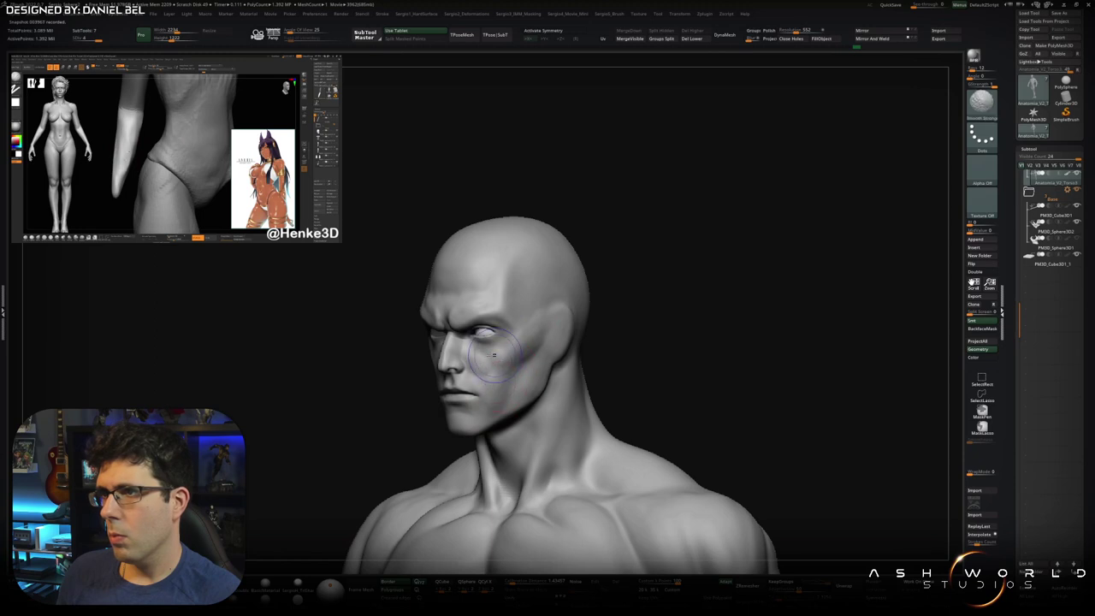
mouse_move(497, 380)
shift+right_down()
mouse_move(514, 366)
mouse_move(534, 388)
mouse_move(527, 382)
shift+right_up()
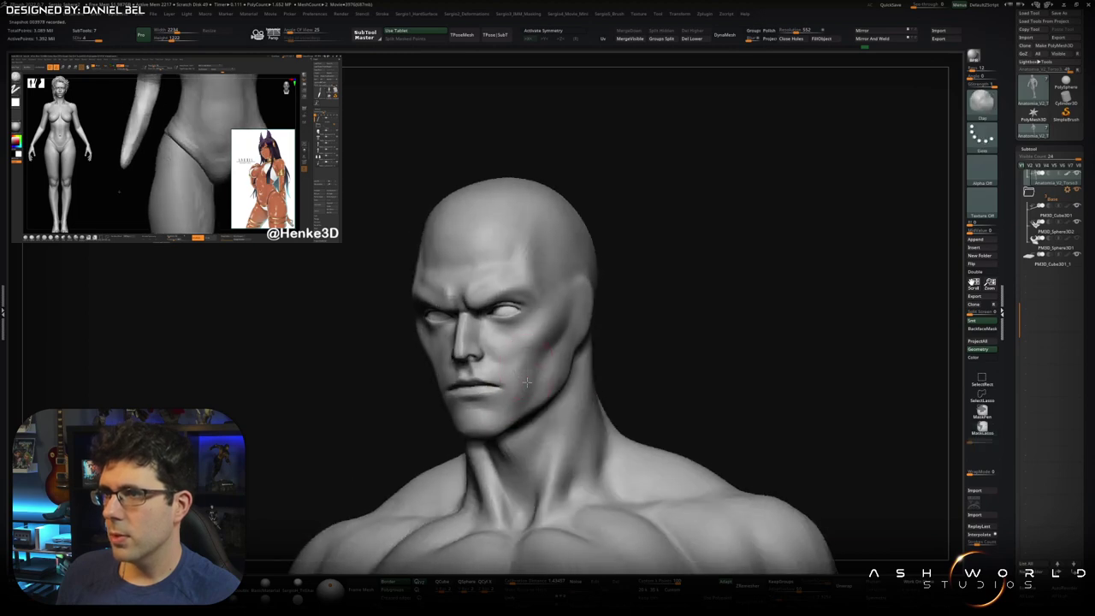
key(space)
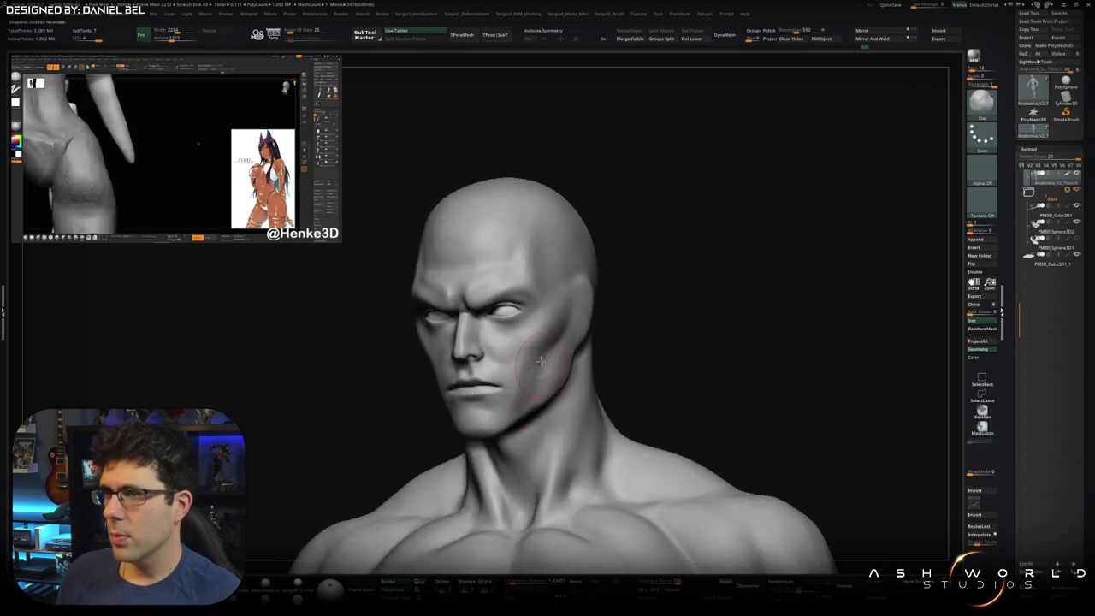
right_drag(539, 362, 530, 375)
right_drag(513, 415, 538, 364)
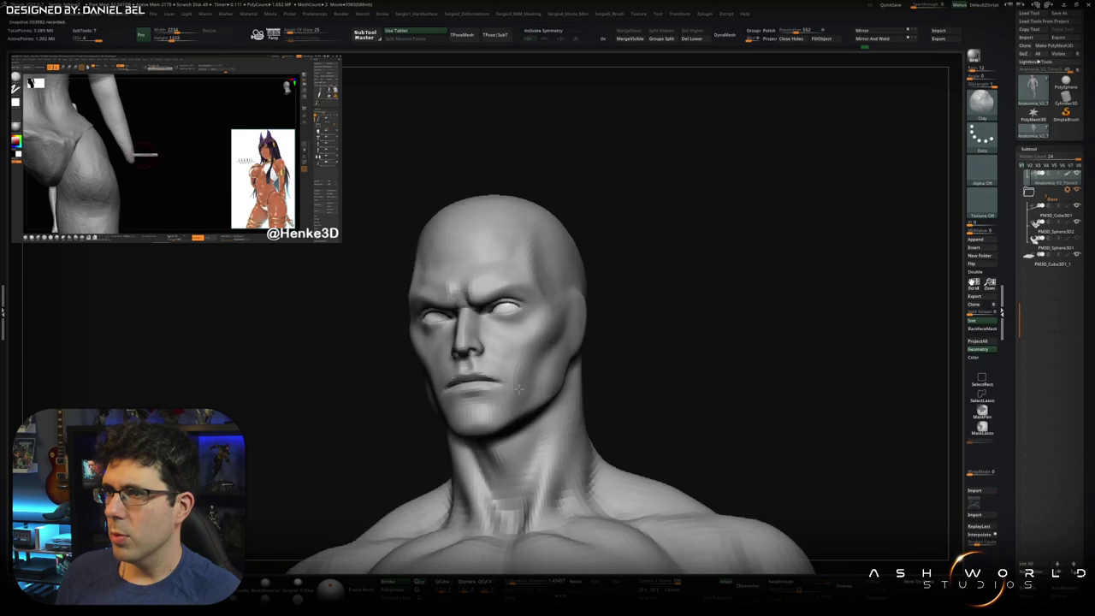
mouse_move(499, 352)
right_down()
mouse_move(520, 364)
mouse_move(520, 379)
right_up()
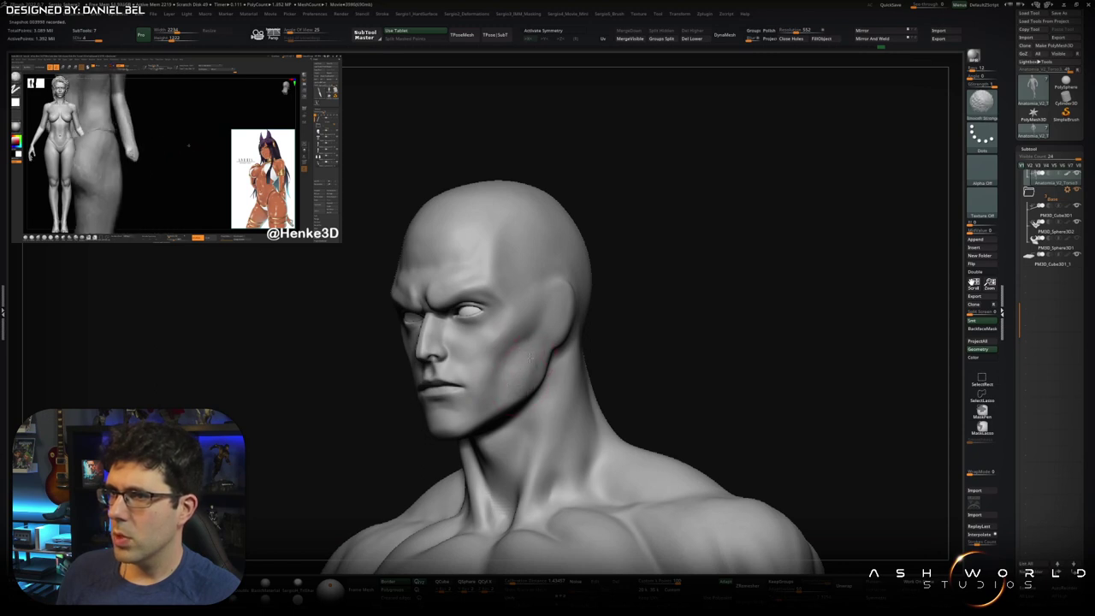
mouse_move(489, 379)
right_down()
mouse_move(442, 395)
mouse_move(400, 382)
right_up()
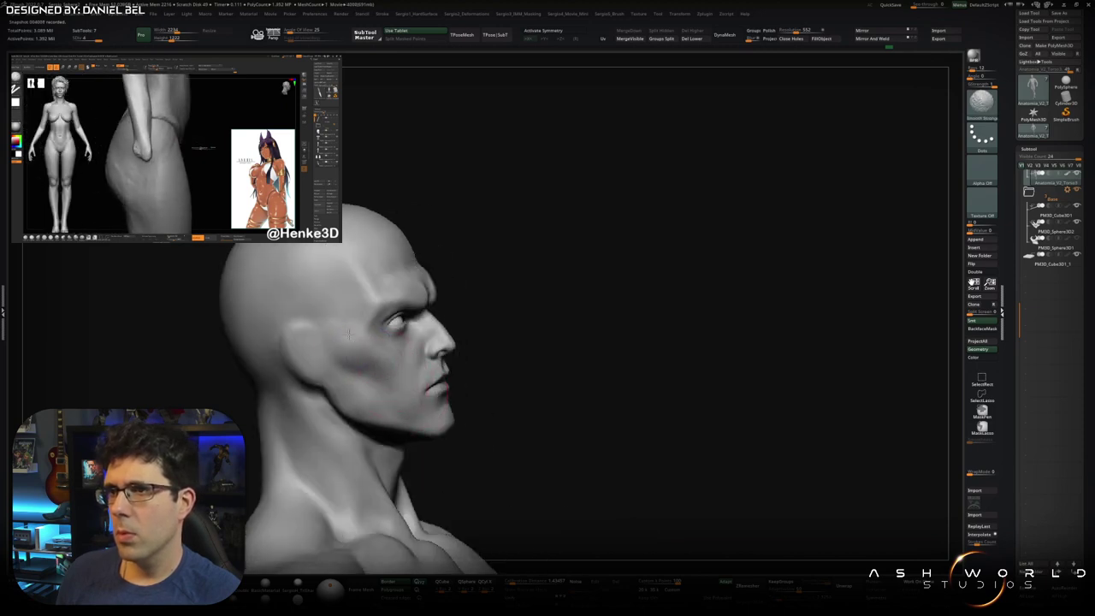
Step: Flatten the temple area of the head with TrimDynamic
mouse_move(387, 360)
right_down()
mouse_move(446, 412)
mouse_move(528, 312)
mouse_move(556, 320)
mouse_move(525, 321)
mouse_move(492, 376)
mouse_move(529, 366)
right_up()
key(b)
key(t)
key(d)
mouse_move(500, 425)
right_down()
mouse_move(360, 428)
mouse_move(389, 398)
mouse_move(514, 398)
mouse_move(501, 391)
mouse_move(358, 405)
right_up()
Step: Build up the side of the head near the ear and mouth with Clay and ClayBuildup
key(b)
key(c)
key(l)
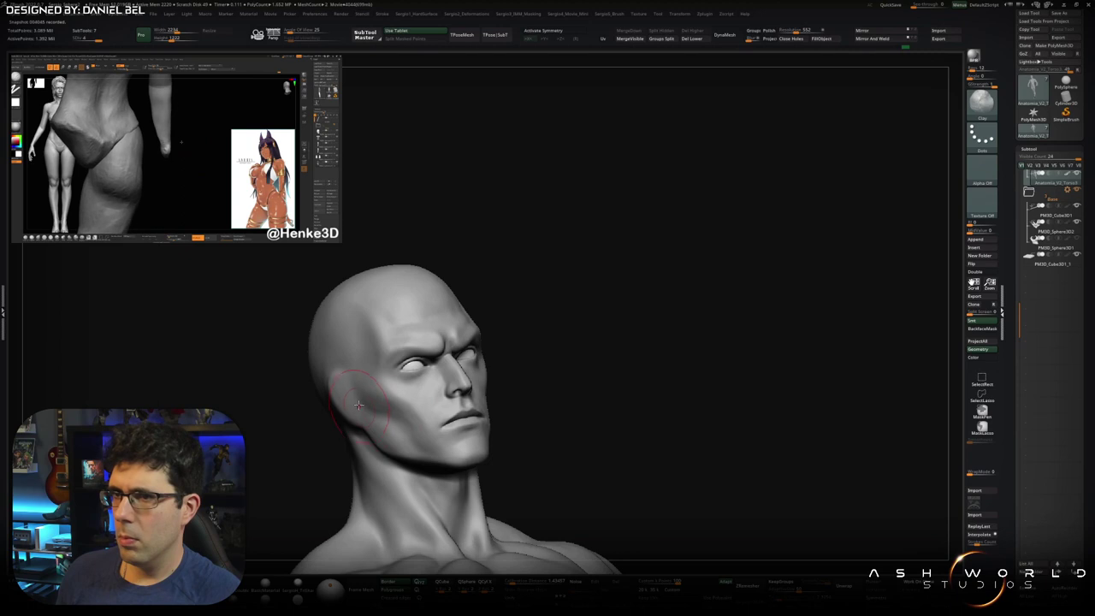
mouse_move(419, 470)
right_down()
mouse_move(377, 445)
mouse_move(513, 428)
mouse_move(453, 443)
mouse_move(402, 439)
mouse_move(428, 425)
mouse_move(469, 428)
mouse_move(471, 440)
right_up()
key(b)
key(c)
key(b)
right_drag(476, 438, 485, 407)
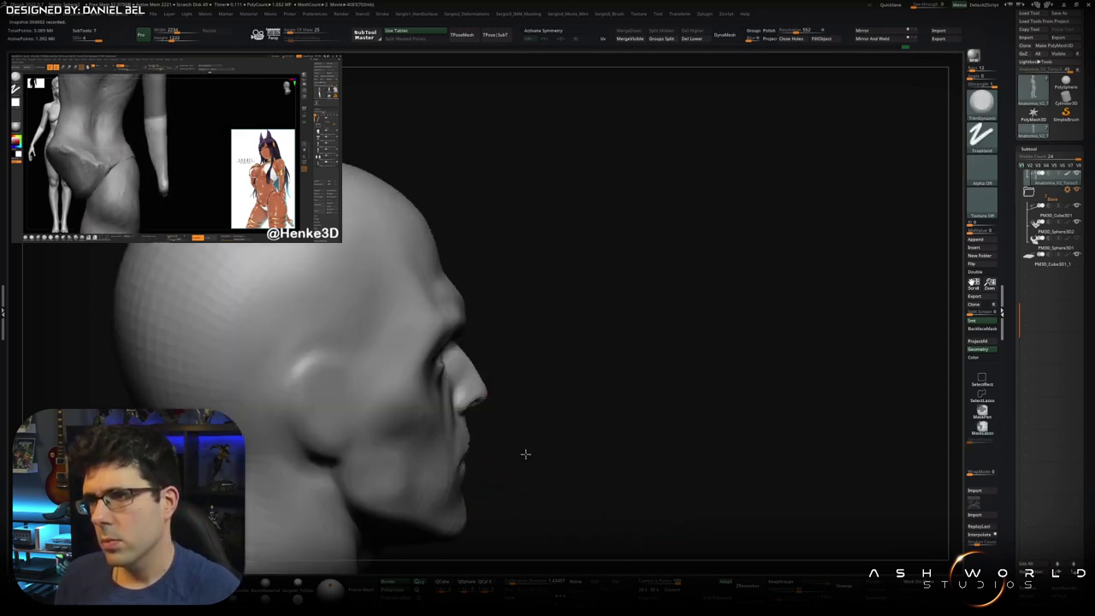
mouse_move(483, 407)
right_down()
mouse_move(501, 391)
mouse_move(532, 390)
right_up()
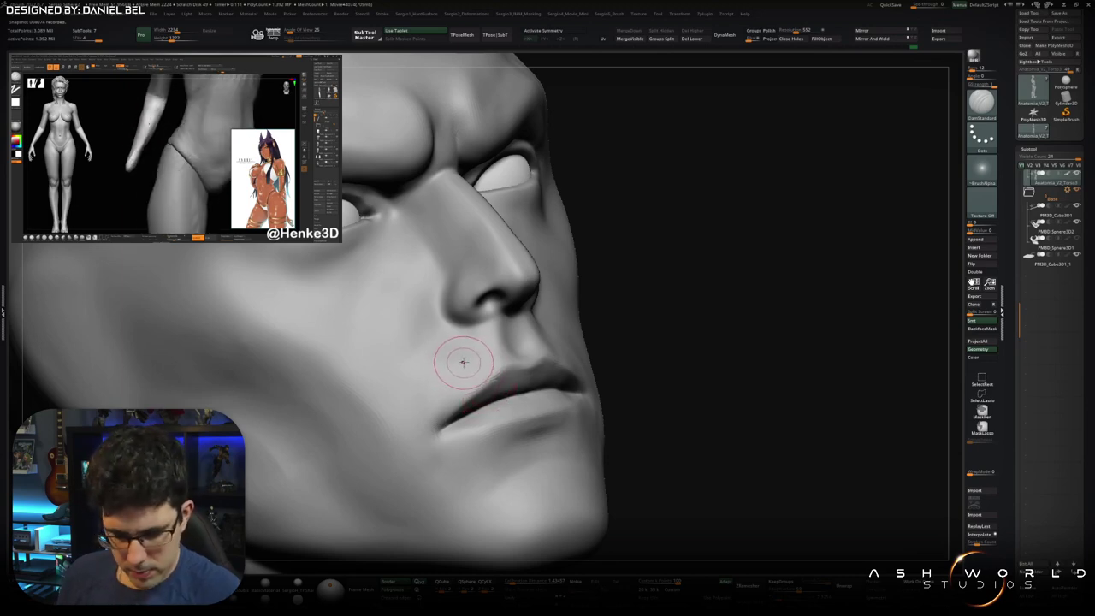
Step: Carve a sharper lip line with DamStandard, checking down to the neck
right_drag(465, 369, 455, 421)
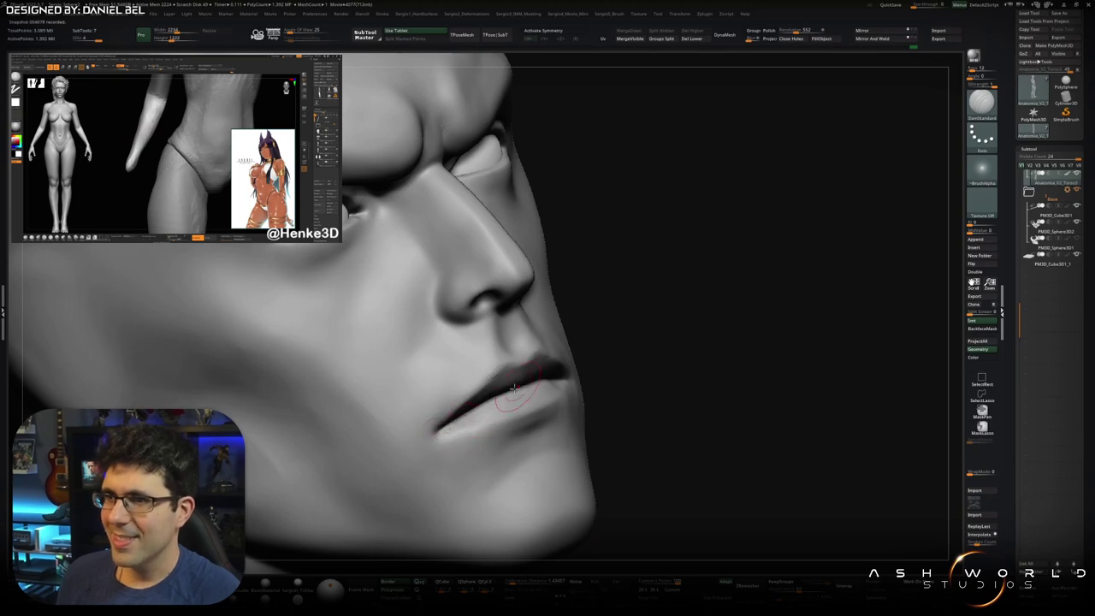
right_drag(557, 362, 528, 392)
key(ctrl)
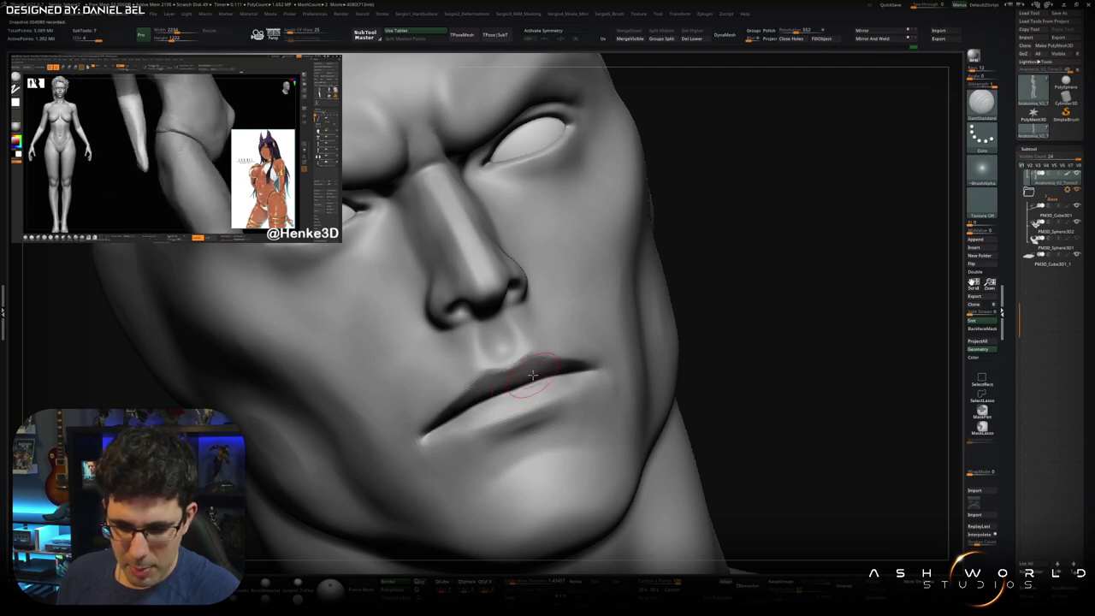
mouse_move(561, 368)
right_down()
mouse_move(598, 366)
mouse_move(501, 391)
mouse_move(722, 330)
mouse_move(528, 400)
mouse_move(494, 398)
right_up()
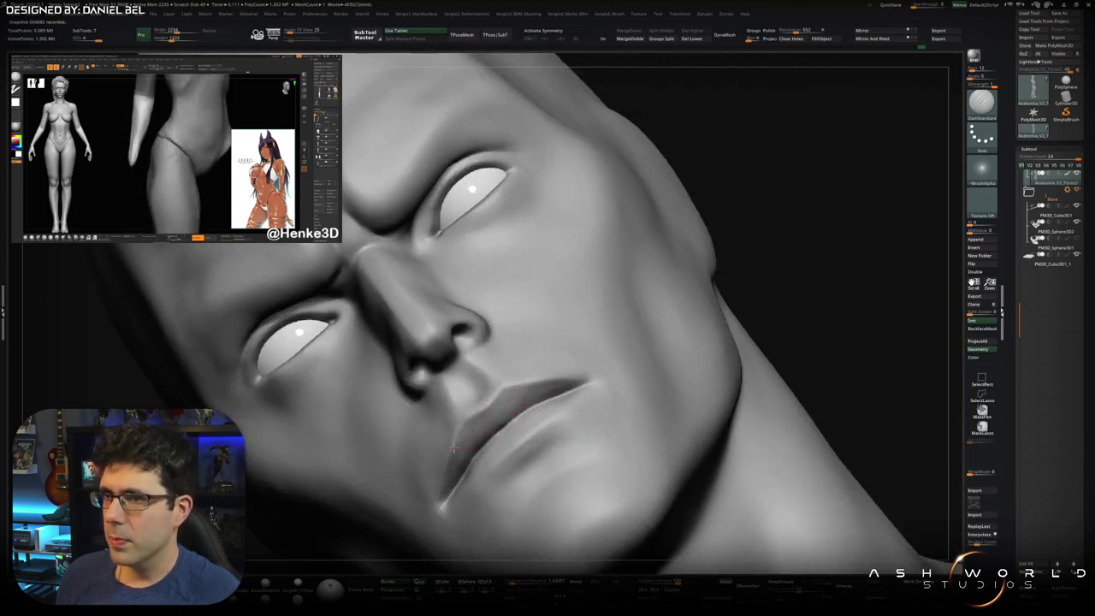
mouse_move(538, 386)
right_down()
mouse_move(557, 413)
mouse_move(507, 464)
mouse_move(565, 413)
right_up()
Step: Carve the eyelid creases and eye corners, focusing around the right eye
mouse_move(596, 361)
ctrl+right_down()
mouse_move(564, 394)
mouse_move(548, 325)
ctrl+right_up()
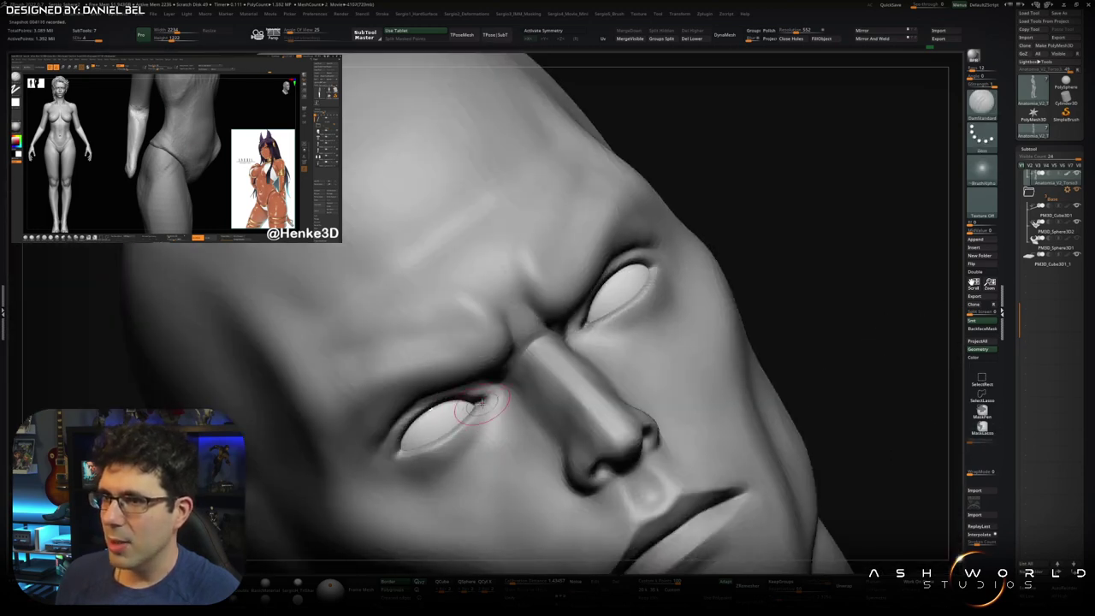
right_drag(405, 467, 452, 437)
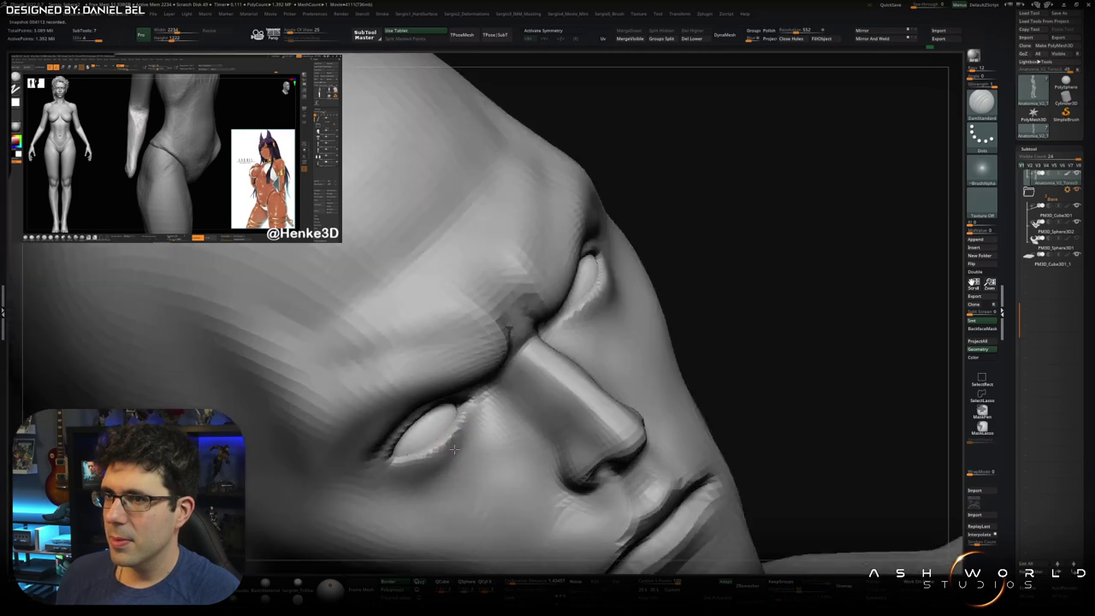
right_drag(370, 470, 392, 443)
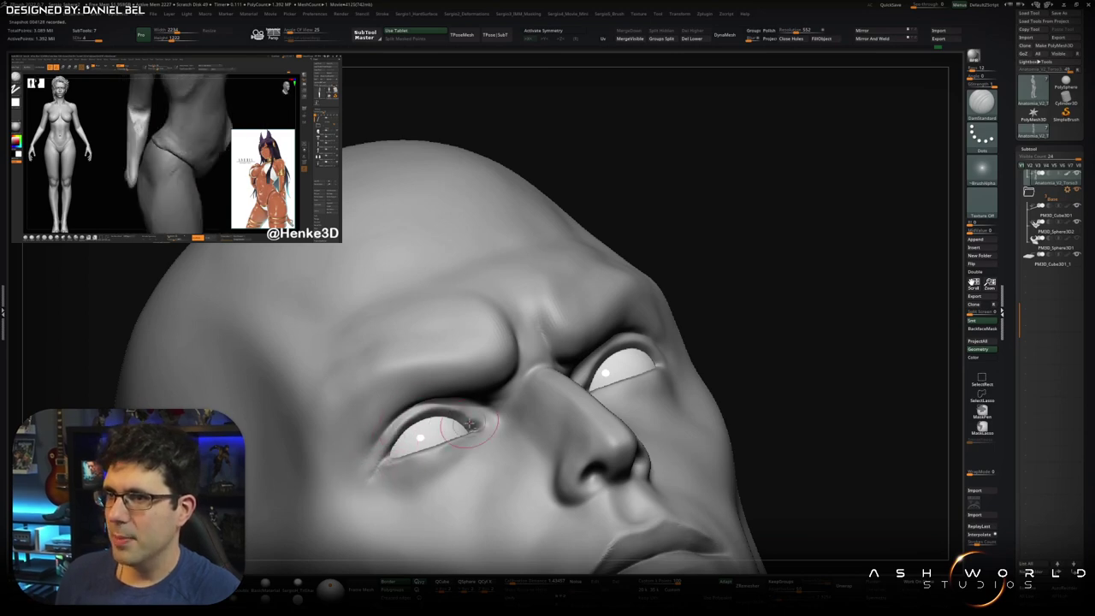
mouse_move(496, 418)
right_down()
mouse_move(480, 371)
mouse_move(437, 427)
right_up()
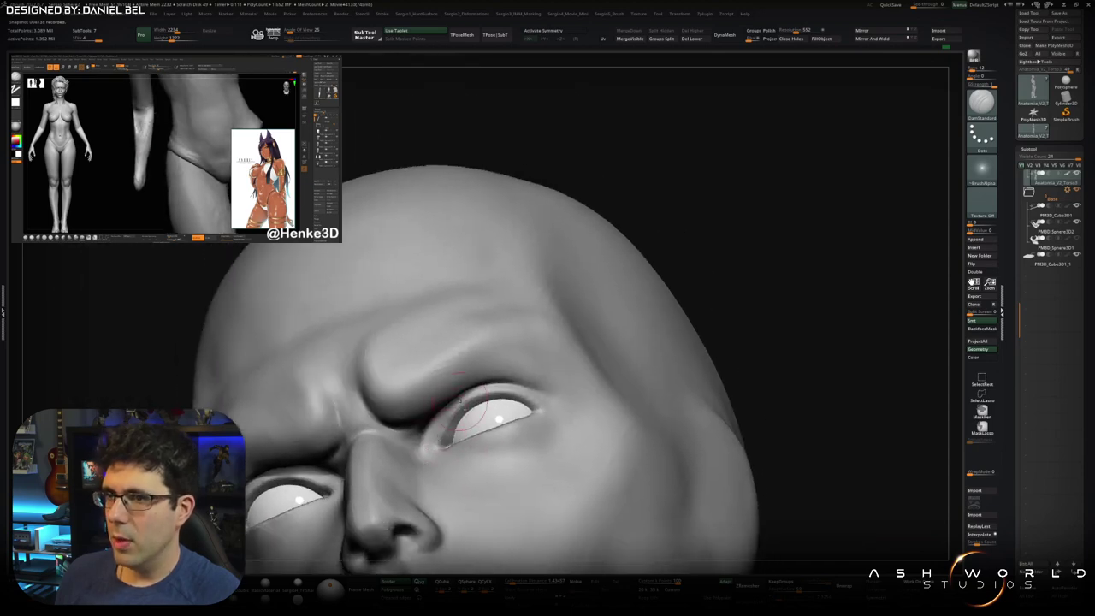
right_drag(502, 385, 523, 399)
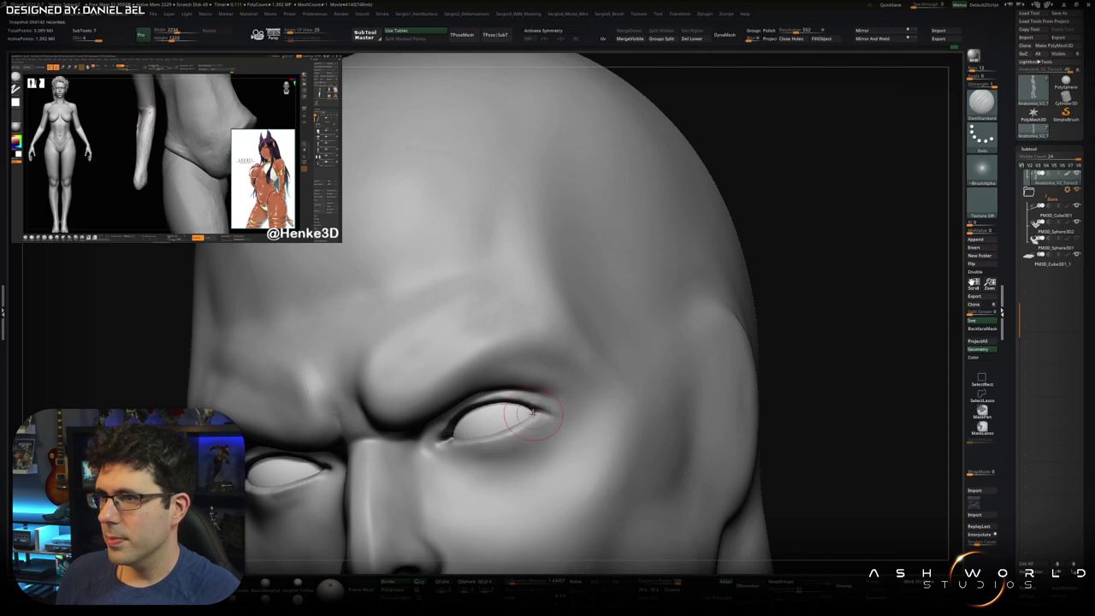
right_drag(523, 411, 537, 417)
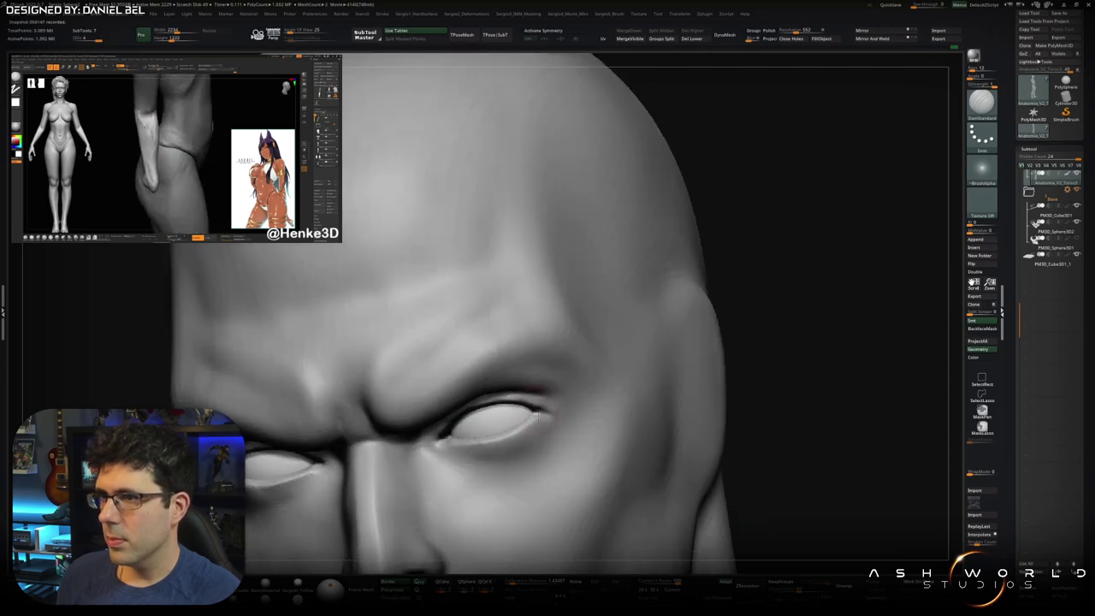
mouse_move(437, 470)
right_down()
mouse_move(549, 427)
mouse_move(476, 378)
mouse_move(457, 417)
right_up()
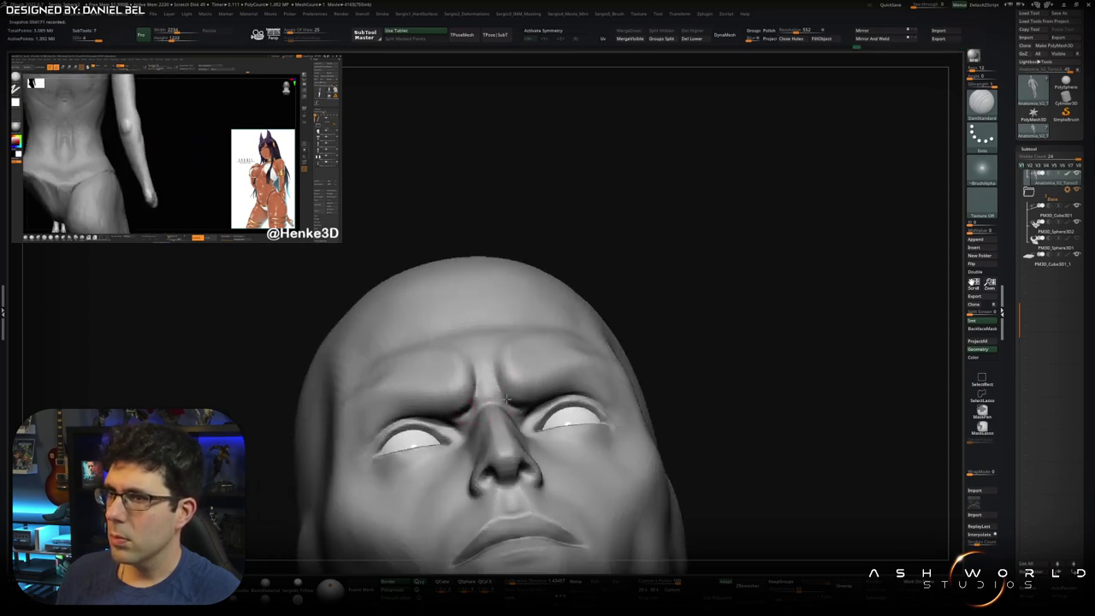
mouse_move(509, 393)
right_down()
mouse_move(488, 418)
mouse_move(527, 410)
mouse_move(543, 503)
right_up()
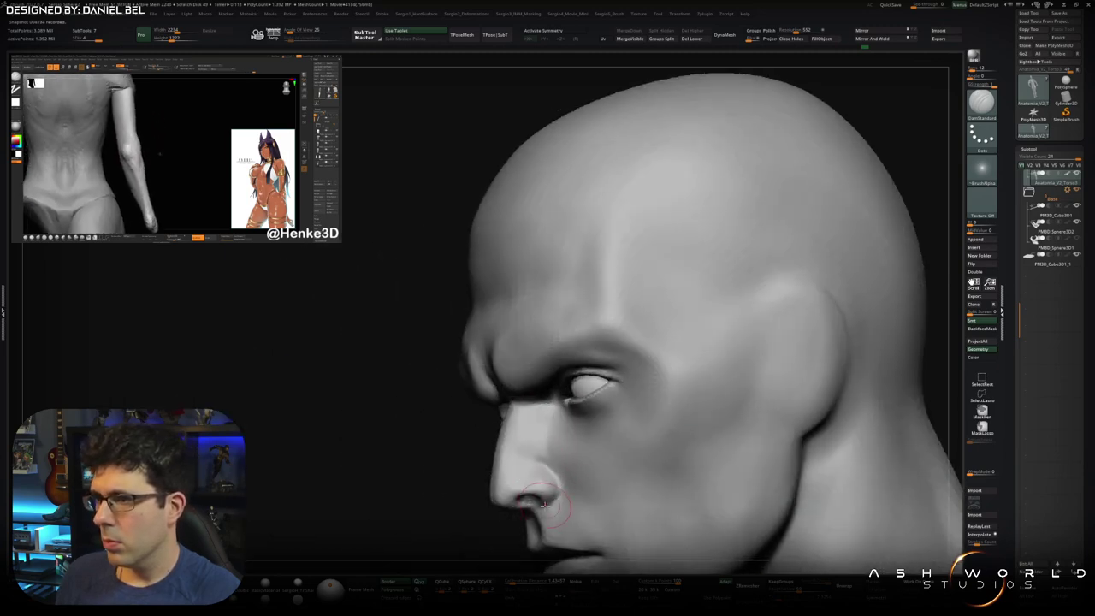
mouse_move(535, 464)
right_down()
mouse_move(560, 437)
mouse_move(468, 434)
right_up()
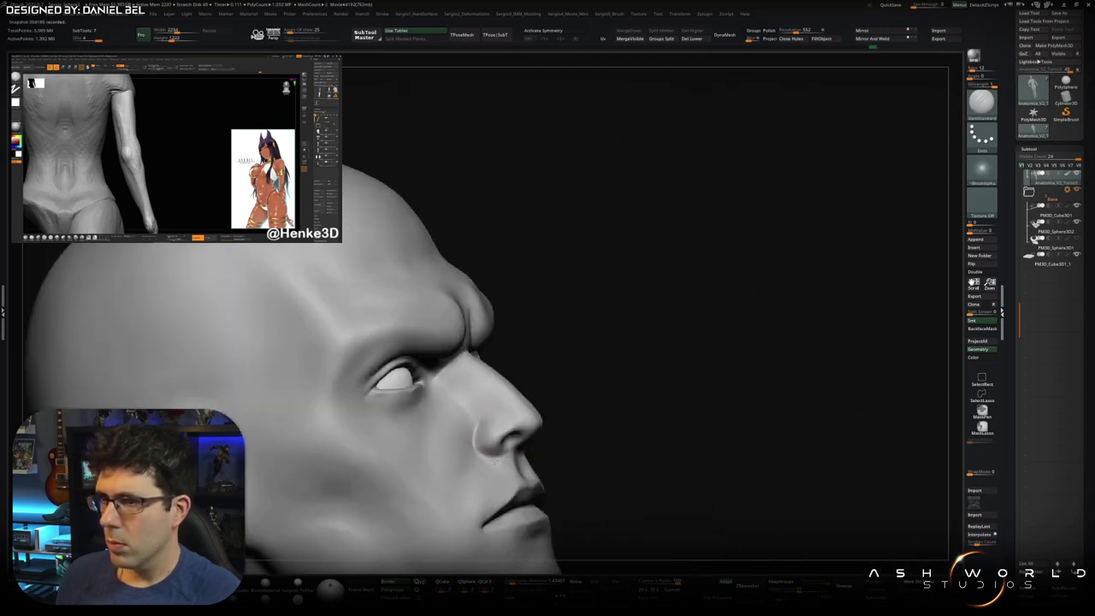
mouse_move(509, 445)
right_down()
mouse_move(504, 459)
mouse_move(591, 337)
mouse_move(484, 430)
mouse_move(531, 467)
mouse_move(550, 452)
mouse_move(538, 391)
mouse_move(579, 363)
right_up()
key(b)
key(m)
key(v)
key(s)
Step: Nudge the mid-back along the spine with Move, then view the whole statue on its base
drag(580, 382, 590, 372)
mouse_move(586, 375)
ctrl+right_down()
mouse_move(592, 393)
mouse_move(627, 312)
ctrl+right_up()
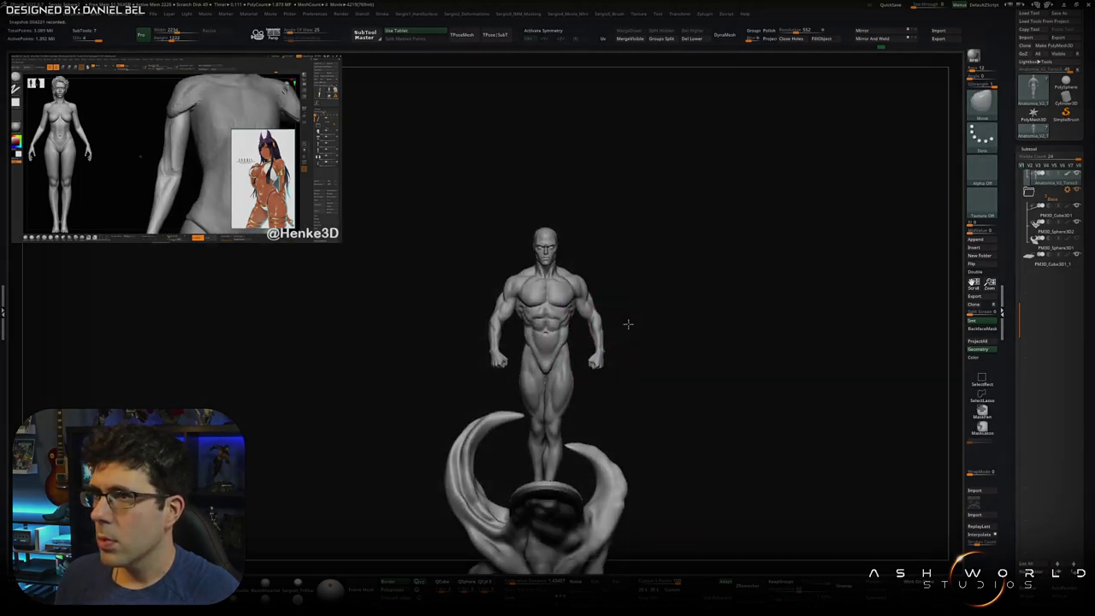
mouse_move(613, 337)
right_down()
mouse_move(584, 414)
mouse_move(635, 371)
right_up()
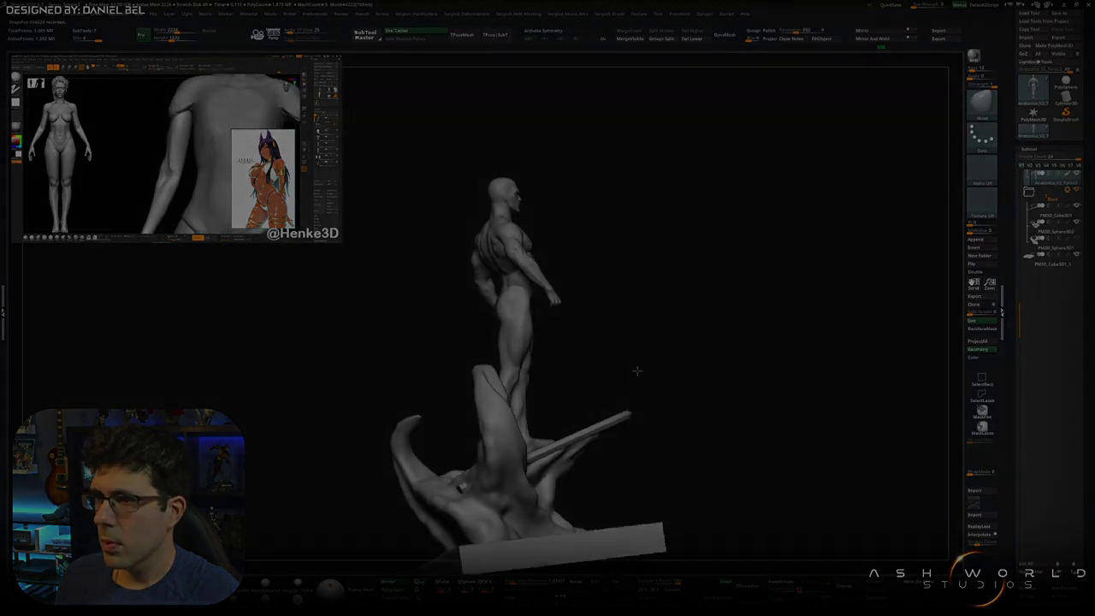